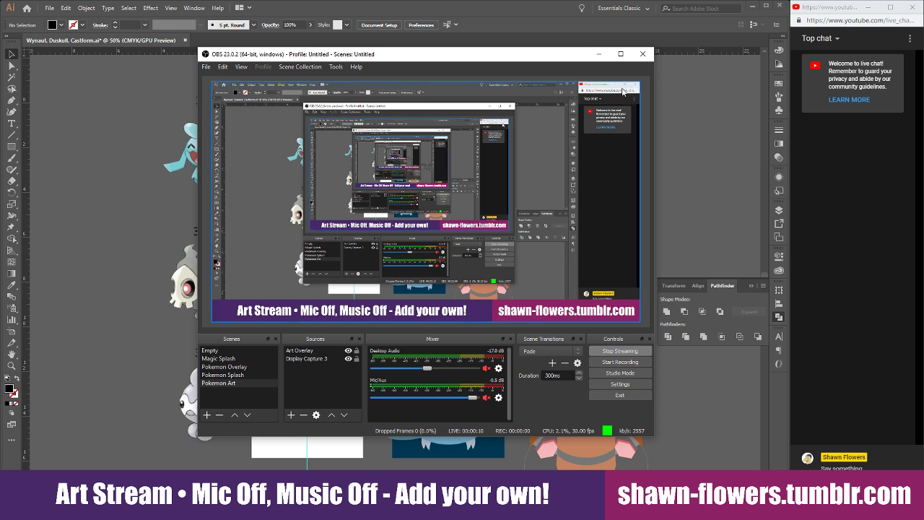
# Minimize the OBS window and post "Hey everybody! Decided to do some Pokemon art!" in the YouTube live chat
pyautogui.click(599, 54)
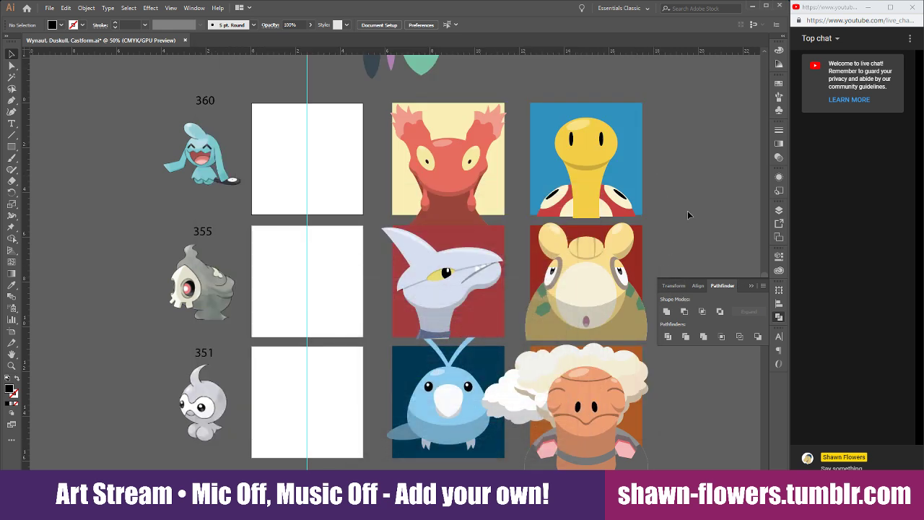
pyautogui.moveTo(460, 509)
pyautogui.click(841, 467)
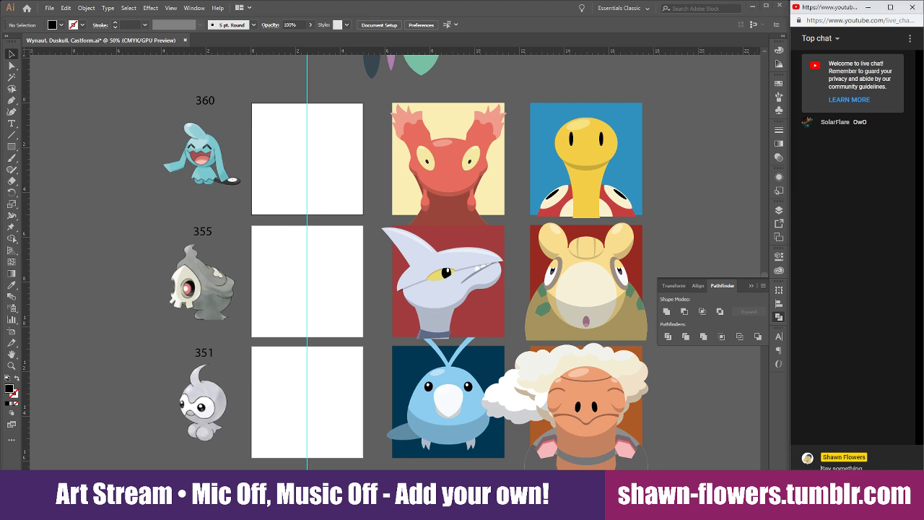
pyautogui.write('Hey everybody! Decided to do')
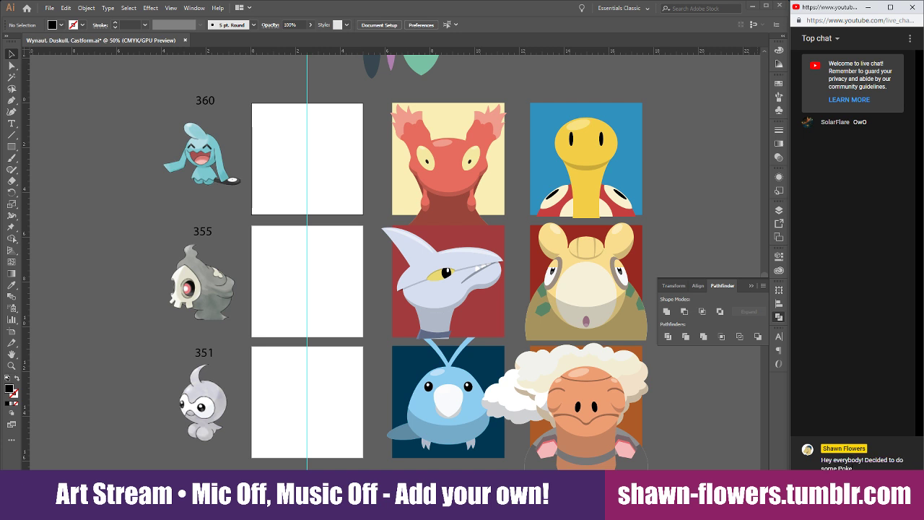
pyautogui.write('mon art!')
pyautogui.press('Return')
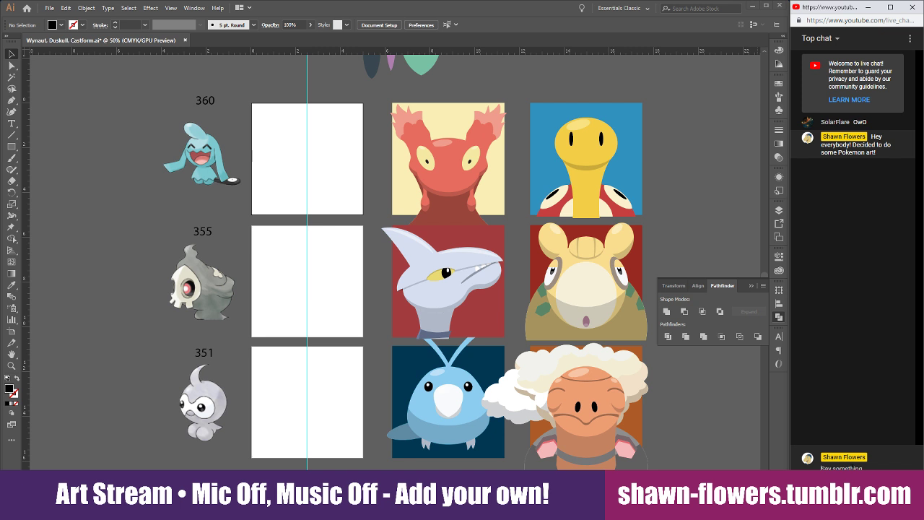
# Post two chat messages: "Mic & music will be off, just the art" and "so feel free to add in your own audio :)"
pyautogui.write('Mid')
pyautogui.write(' & music will be off, just the art')
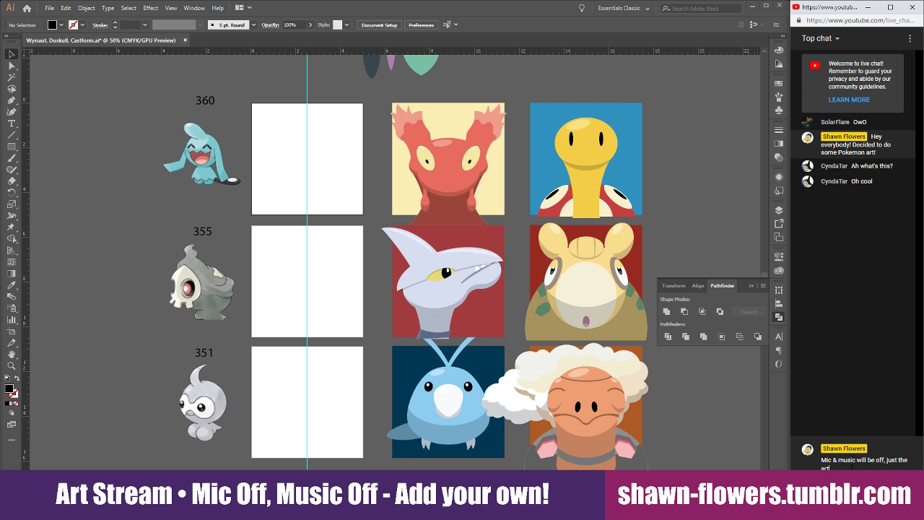
pyautogui.press('Return')
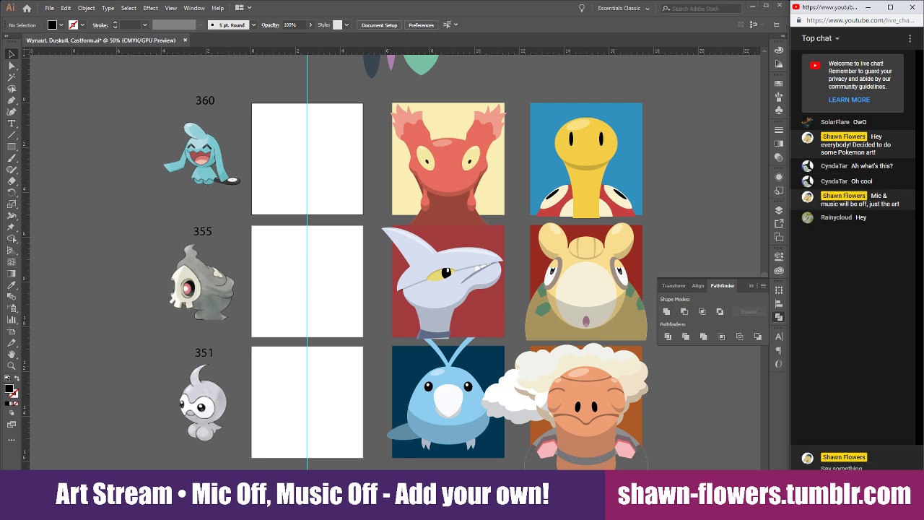
pyautogui.write('so feel free to add in your own audio :)')
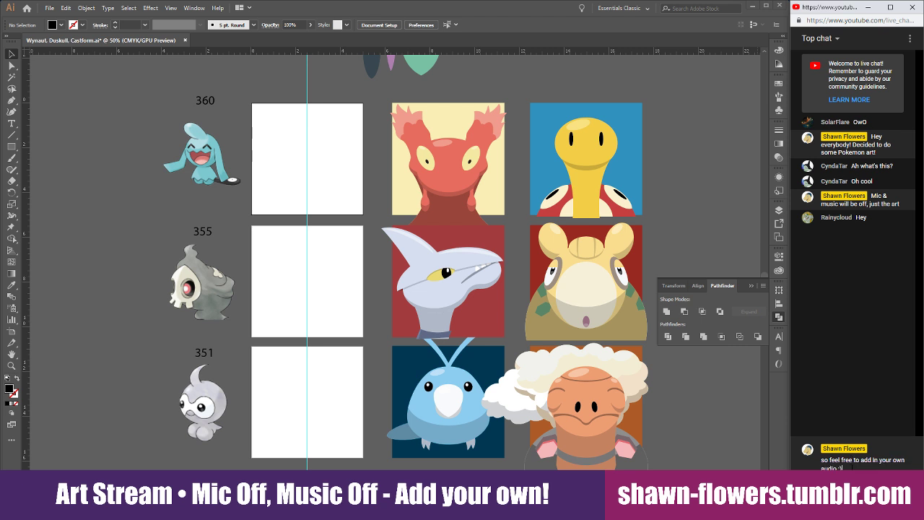
pyautogui.press('Return')
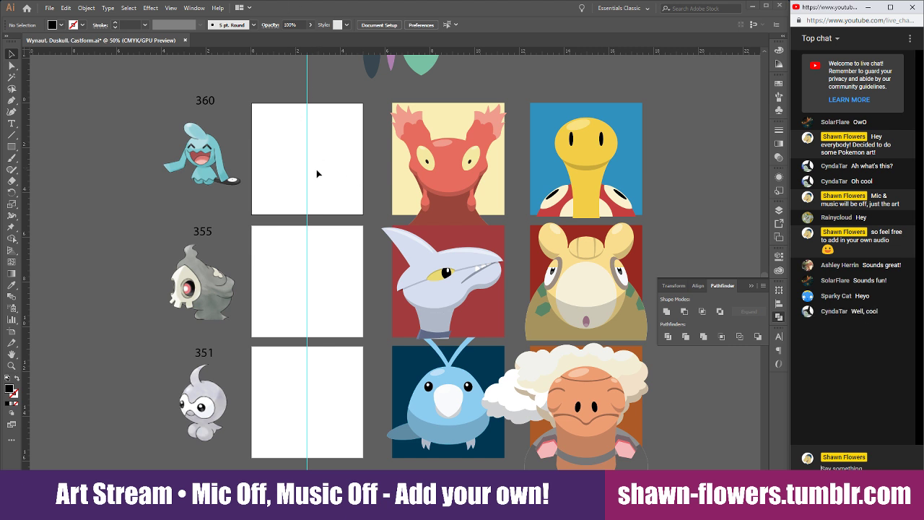
# Post "Let's do this then!" in the live chat
pyautogui.scroll(3, 281, 160)
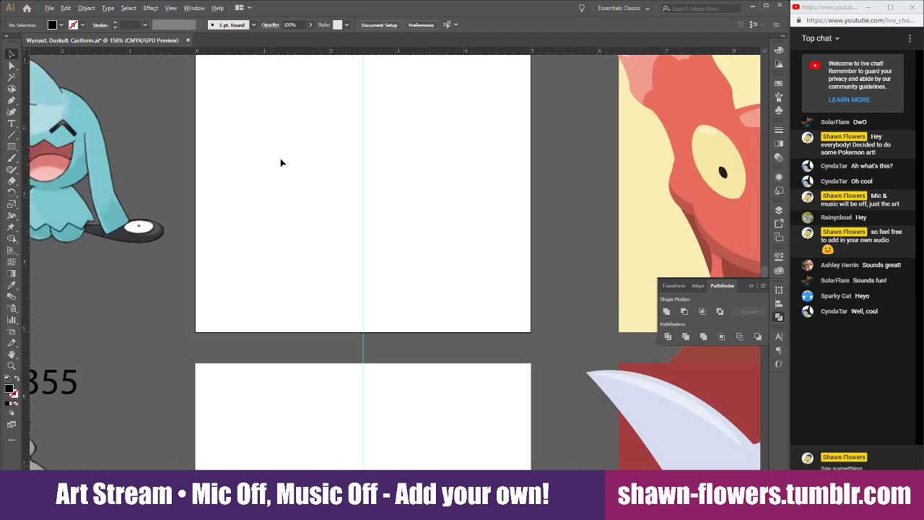
pyautogui.scroll(1, 280, 163)
pyautogui.hscroll(-4, 371, 229)
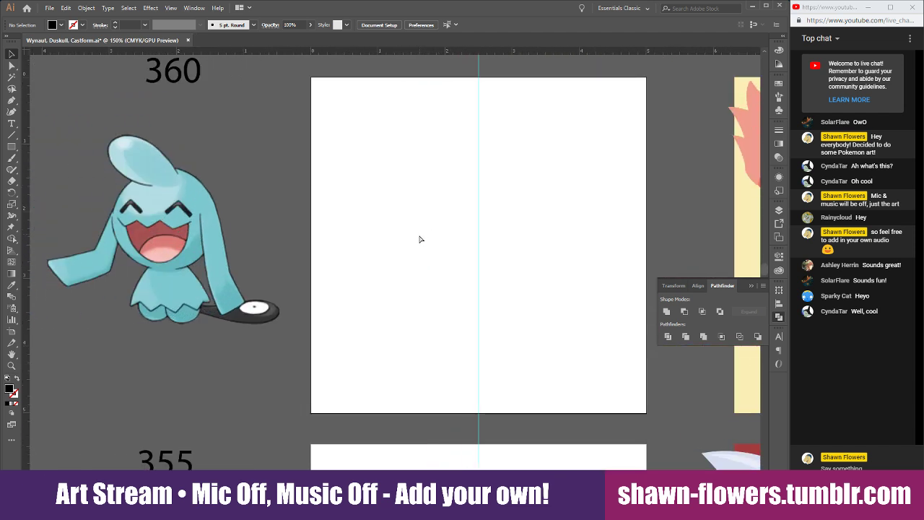
pyautogui.scroll(4, 417, 239)
pyautogui.scroll(-2, 419, 241)
pyautogui.scroll(1, 402, 236)
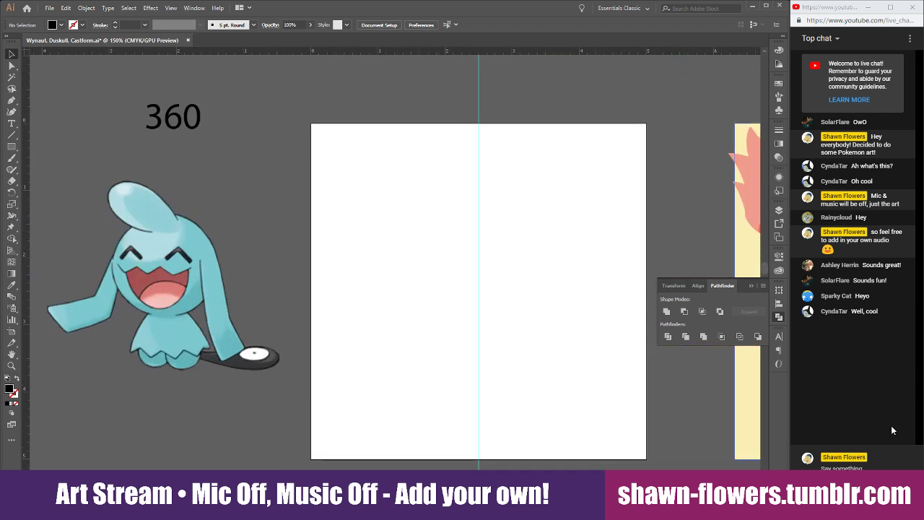
pyautogui.click(823, 467)
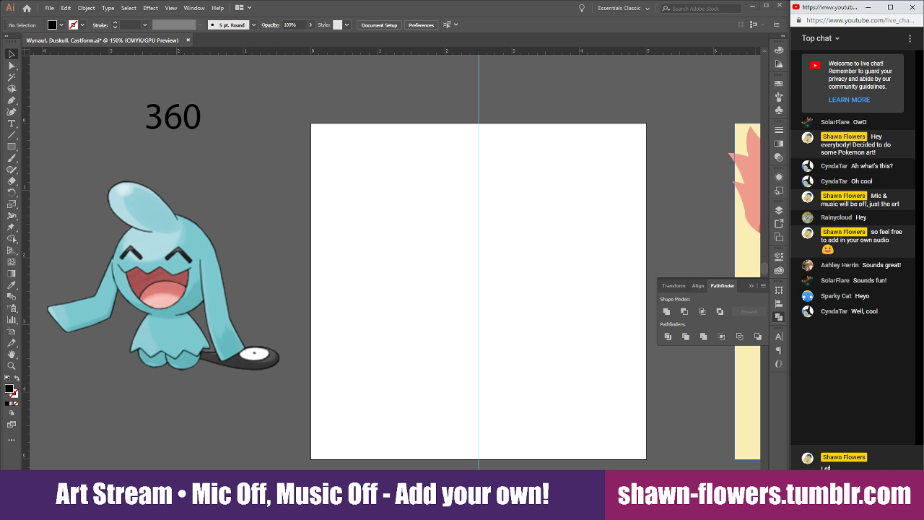
pyautogui.write("Let's do it")
pyautogui.write('is then!')
pyautogui.press('Return')
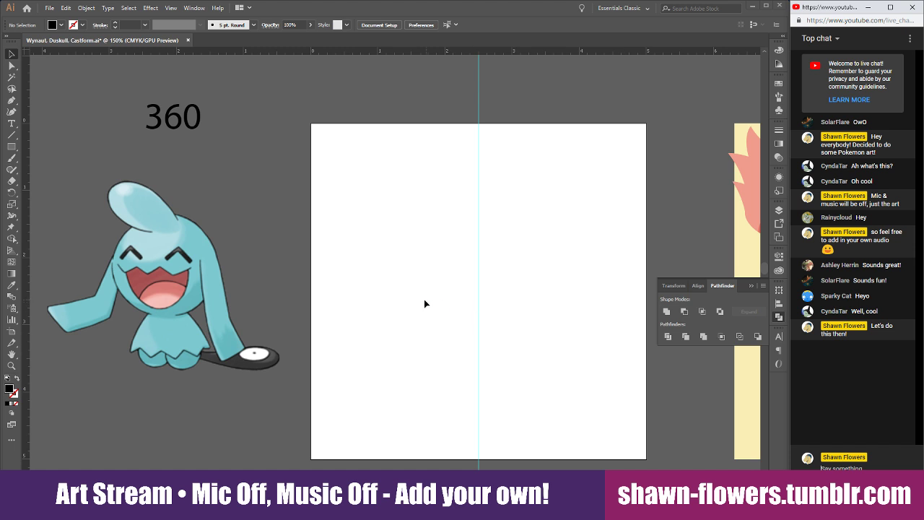
# Draw a circle about 3.34 in wide on the blank artboard beside 360 and centre it on the vertical guide
pyautogui.click(424, 303)
pyautogui.click(11, 147)
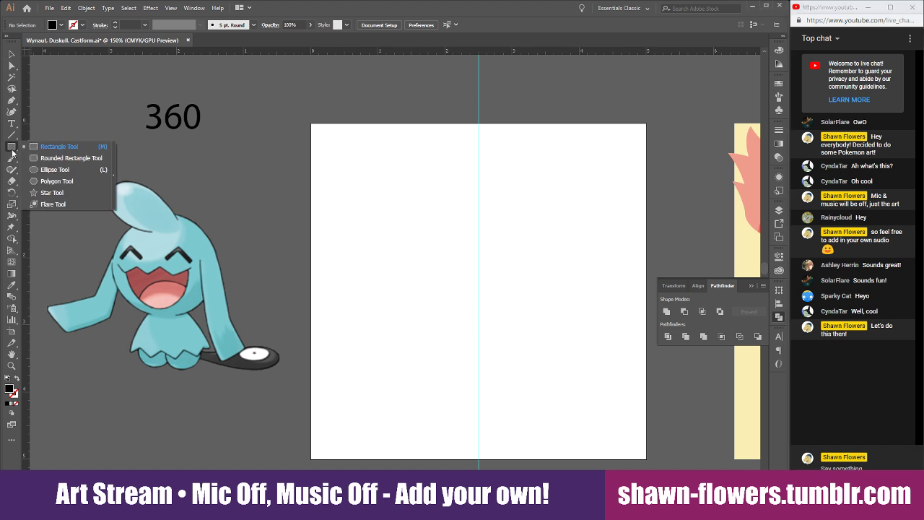
pyautogui.click(45, 169)
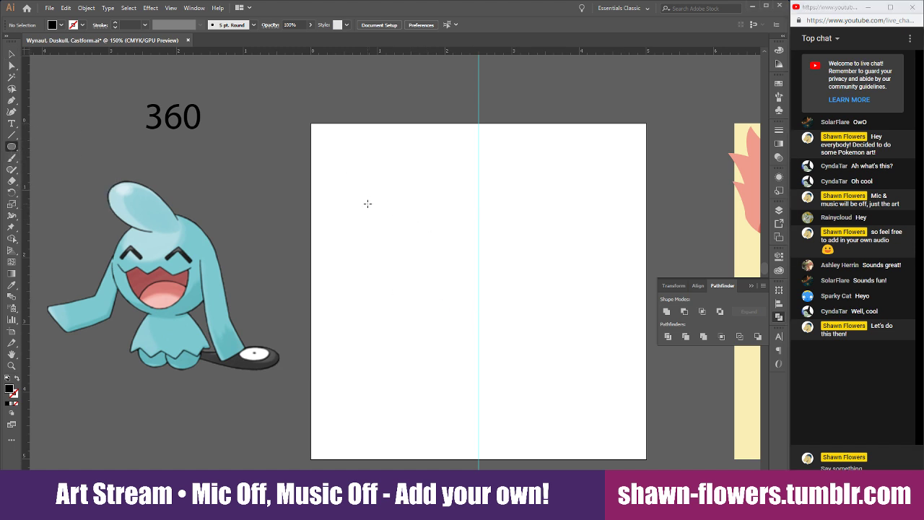
pyautogui.moveTo(367, 204); pyautogui.dragTo(592, 383)
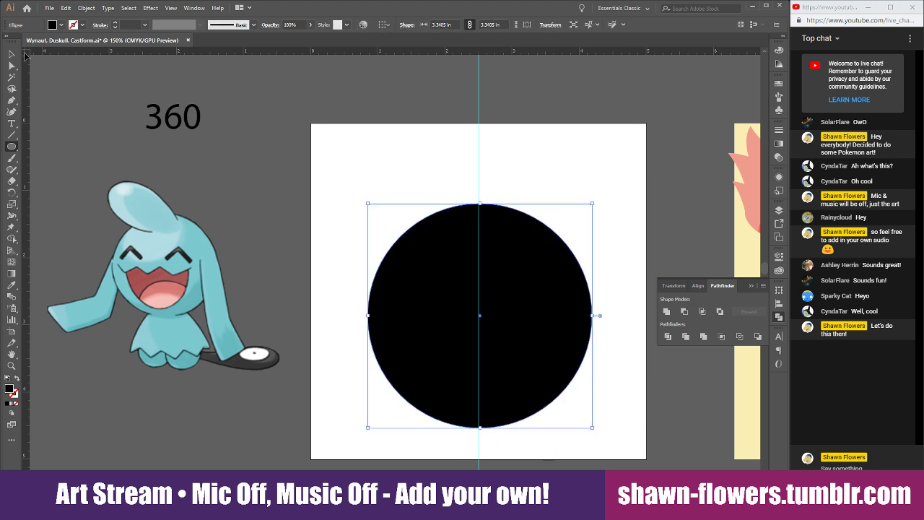
pyautogui.click(11, 54)
pyautogui.moveTo(543, 278); pyautogui.dragTo(542, 254)
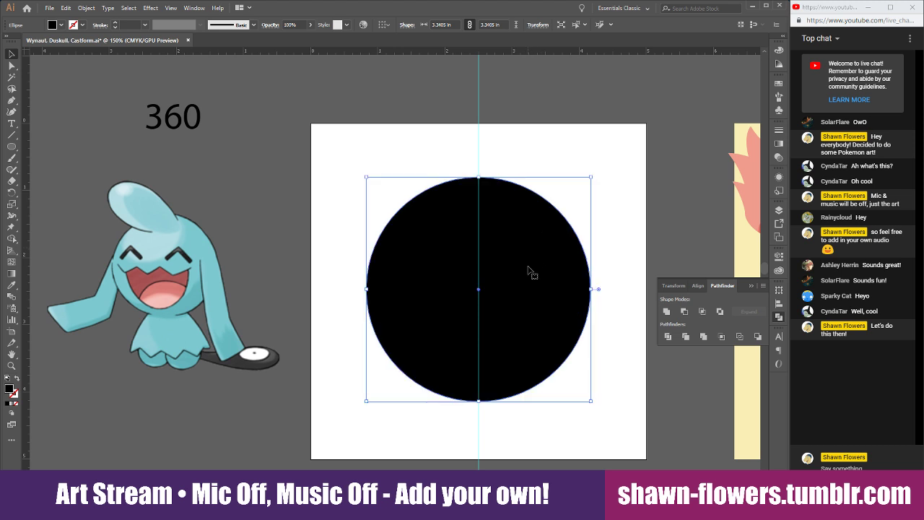
# Fill the circle with the light blue sampled from the head of the 360 reference image, and deselect it
pyautogui.click(12, 286)
pyautogui.click(165, 211)
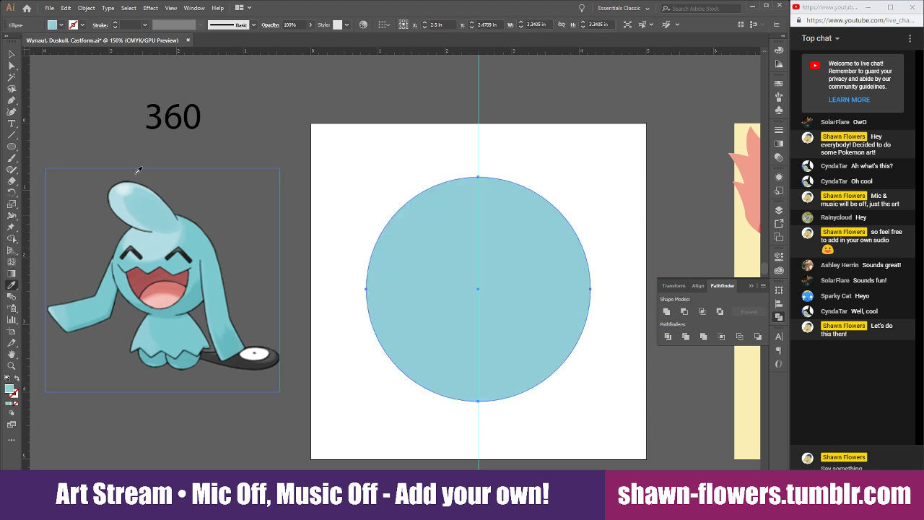
pyautogui.click(12, 55)
pyautogui.click(330, 166)
pyautogui.hscroll(1, 287, 324)
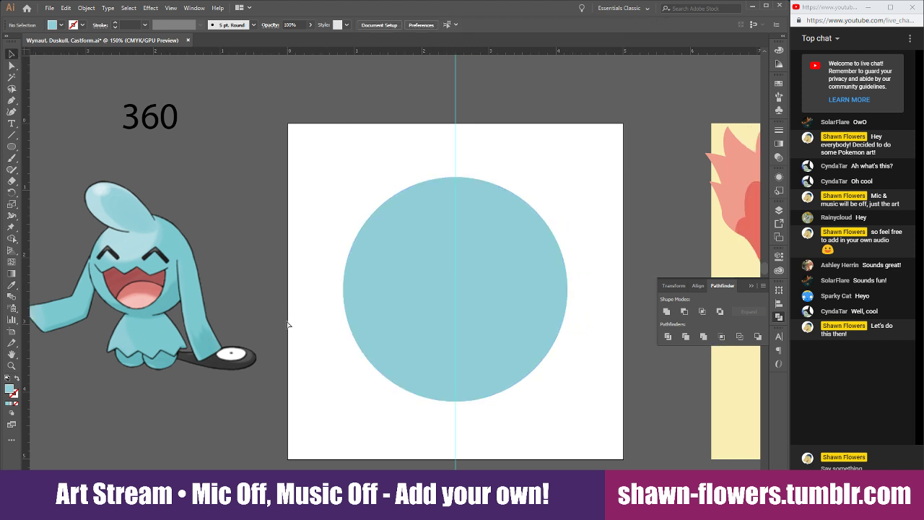
pyautogui.hscroll(2, 288, 324)
pyautogui.hscroll(-2, 260, 213)
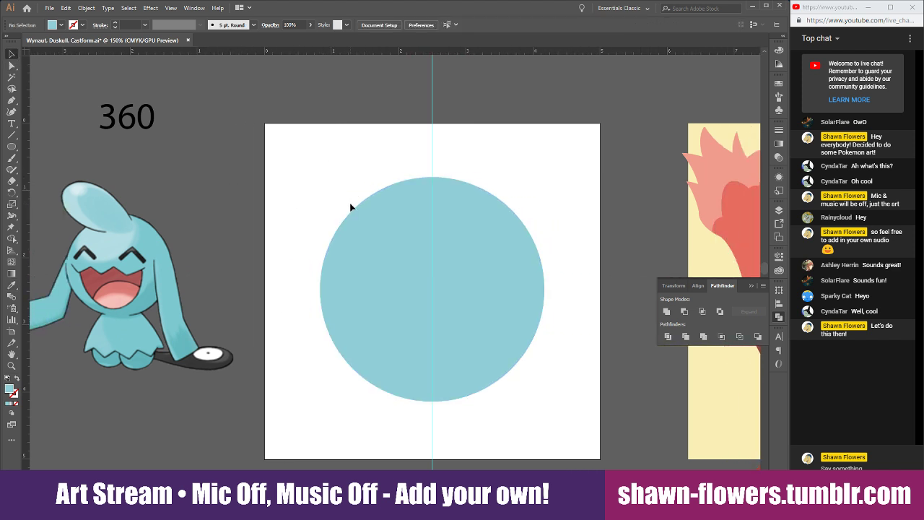
pyautogui.click(402, 301)
pyautogui.click(337, 139)
# Place a copy of the purple teardrop behind the circle's upper left, tilted diagonally and enlarged to about 3.04 by 2.73 in overall
pyautogui.scroll(-3, 368, 160)
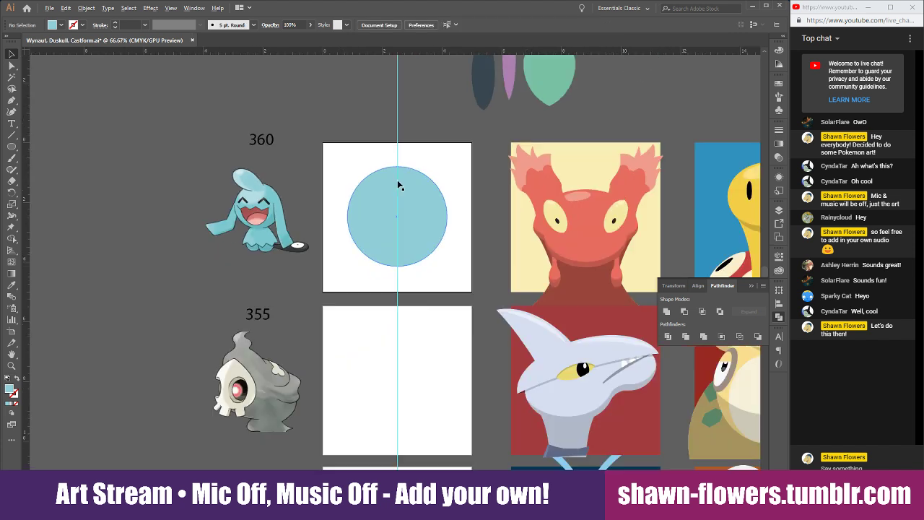
pyautogui.scroll(2, 398, 181)
pyautogui.scroll(2, 524, 198)
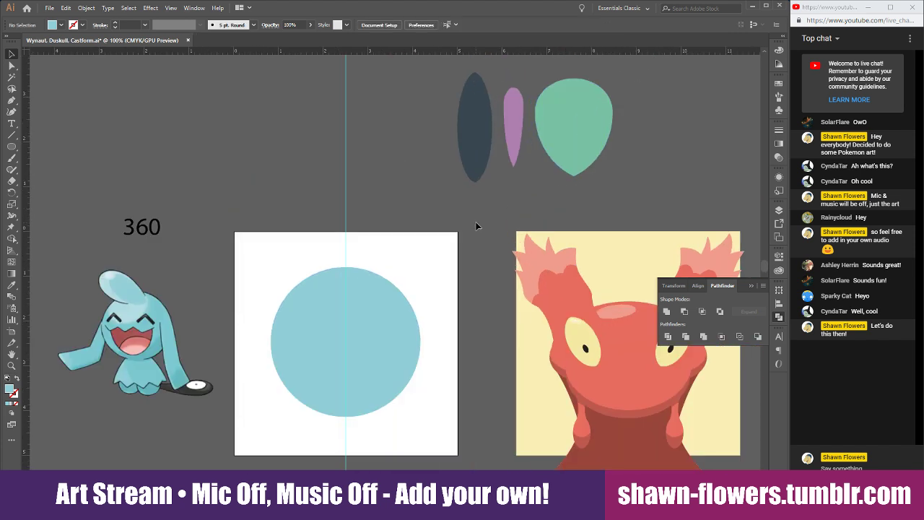
pyautogui.moveTo(512, 126); pyautogui.dragTo(291, 236)
pyautogui.moveTo(301, 277); pyautogui.dragTo(387, 295)
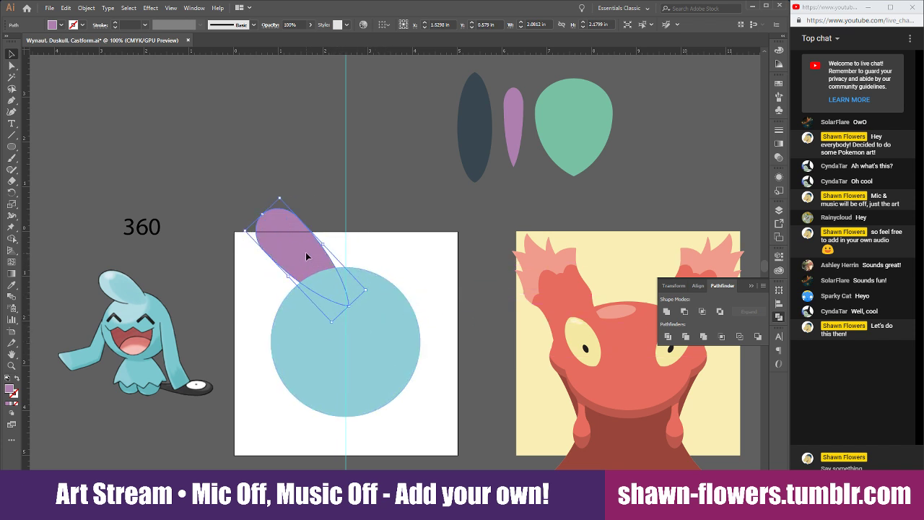
pyautogui.moveTo(303, 254)
pyautogui.mouseDown()
pyautogui.moveTo(337, 266)
pyautogui.moveTo(304, 243)
pyautogui.mouseUp()
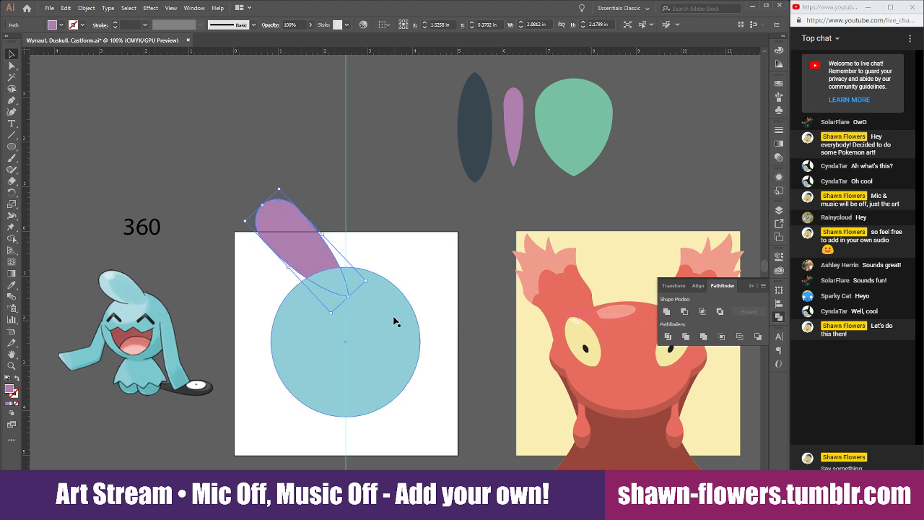
pyautogui.moveTo(372, 281); pyautogui.dragTo(415, 295)
pyautogui.moveTo(320, 252); pyautogui.dragTo(314, 249)
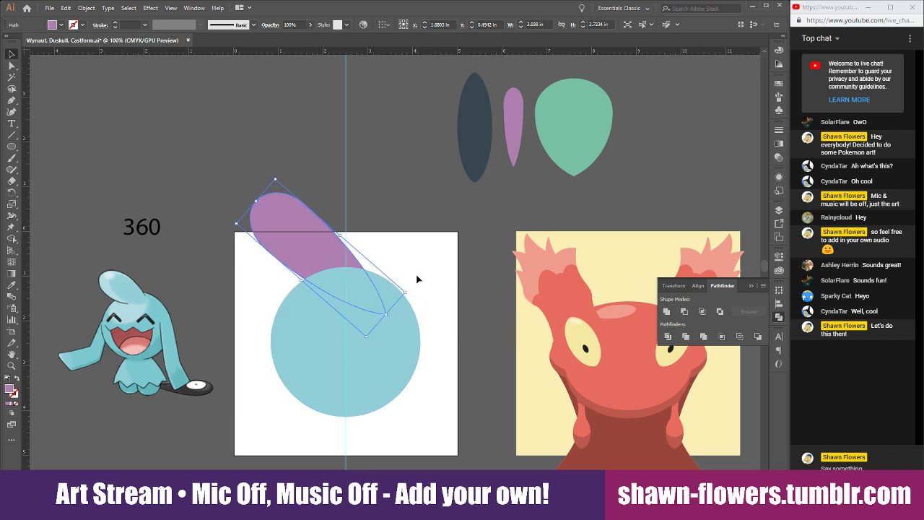
# Recolour the purple teardrop copy with the circle's light blue and move it off the artboard, above the circle
pyautogui.click(424, 268)
pyautogui.click(317, 247)
pyautogui.click(12, 285)
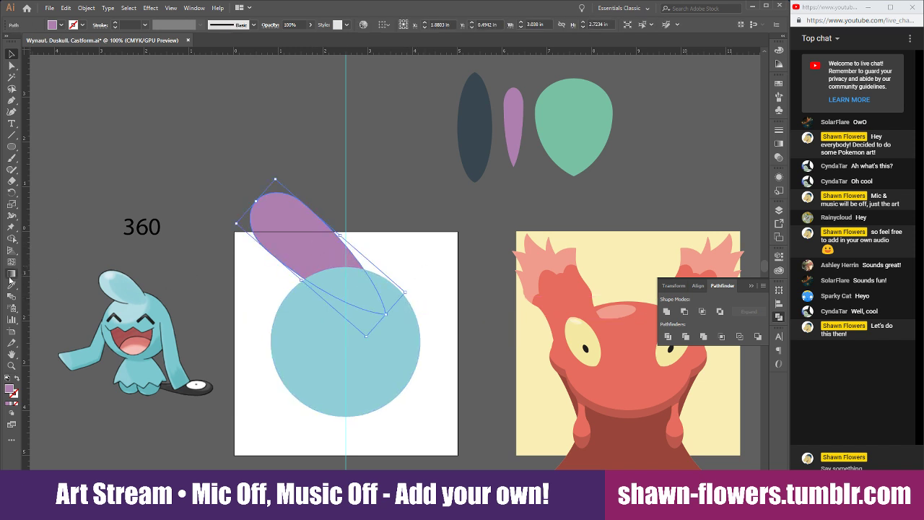
pyautogui.click(318, 324)
pyautogui.press('v')
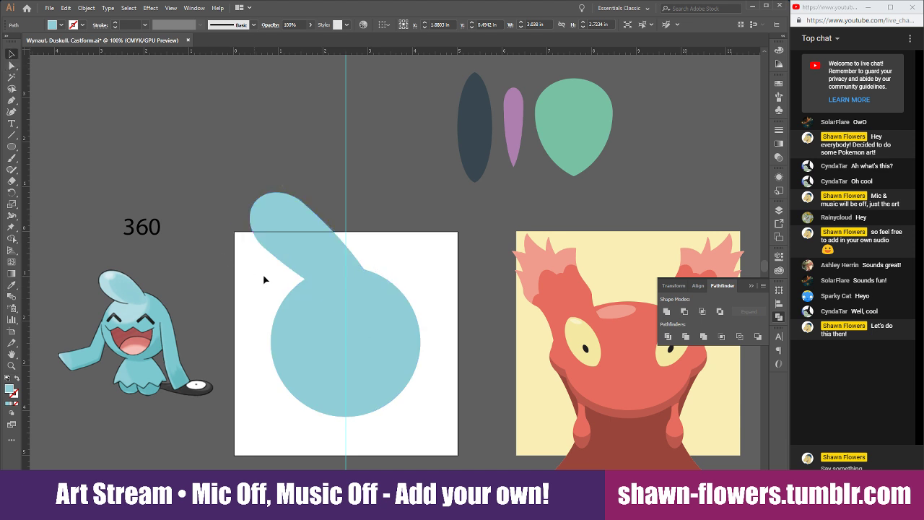
pyautogui.click(265, 274)
pyautogui.moveTo(311, 265); pyautogui.dragTo(362, 131)
# Draw a long light blue ellipse, shrink and tilt it diagonally, and place it over the circle's upper left as the head crest
pyautogui.click(11, 146)
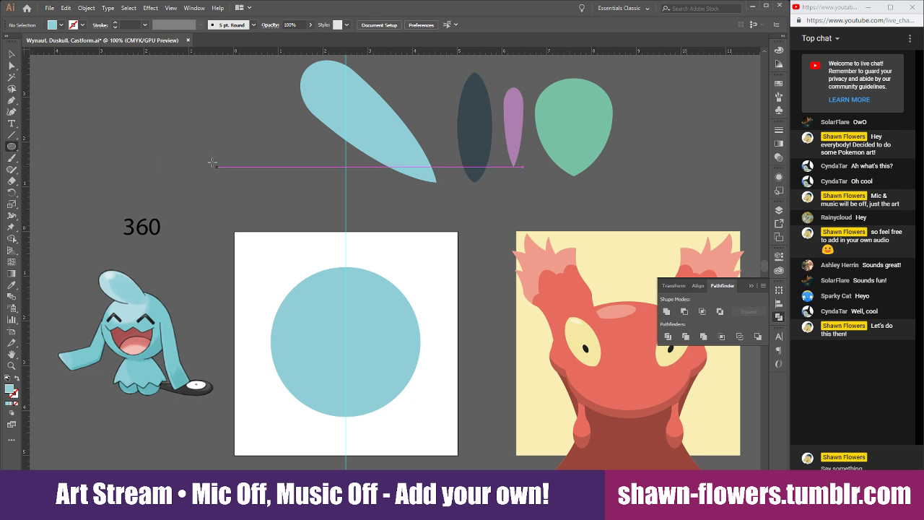
pyautogui.moveTo(201, 153); pyautogui.dragTo(440, 242)
pyautogui.click(12, 53)
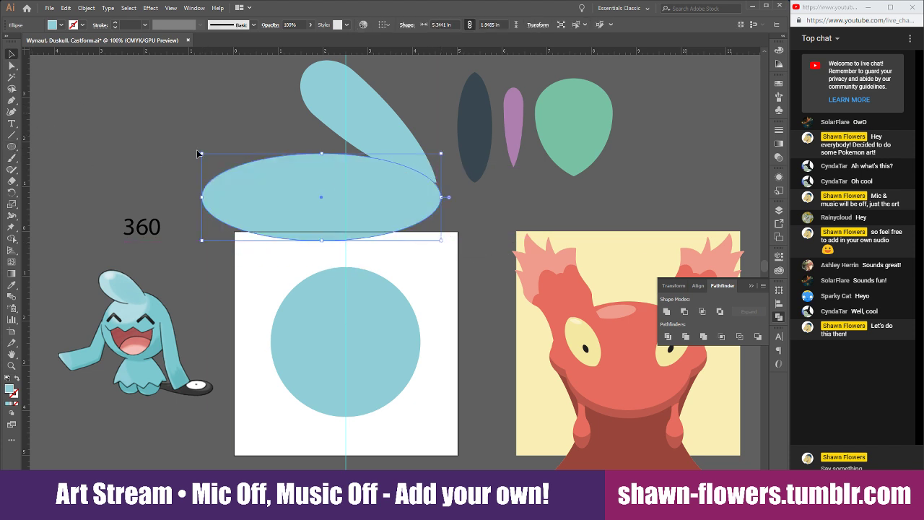
pyautogui.moveTo(442, 151); pyautogui.dragTo(365, 207)
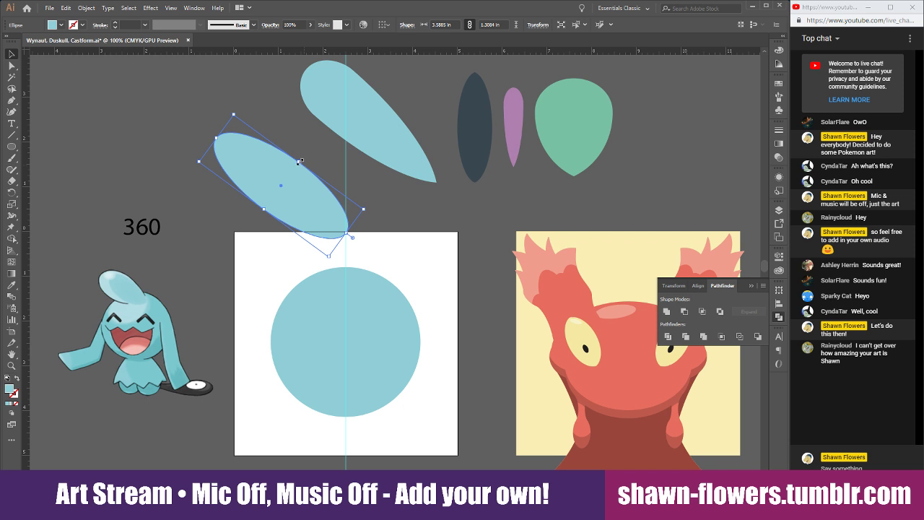
pyautogui.moveTo(305, 179); pyautogui.dragTo(349, 273)
pyautogui.click(403, 269)
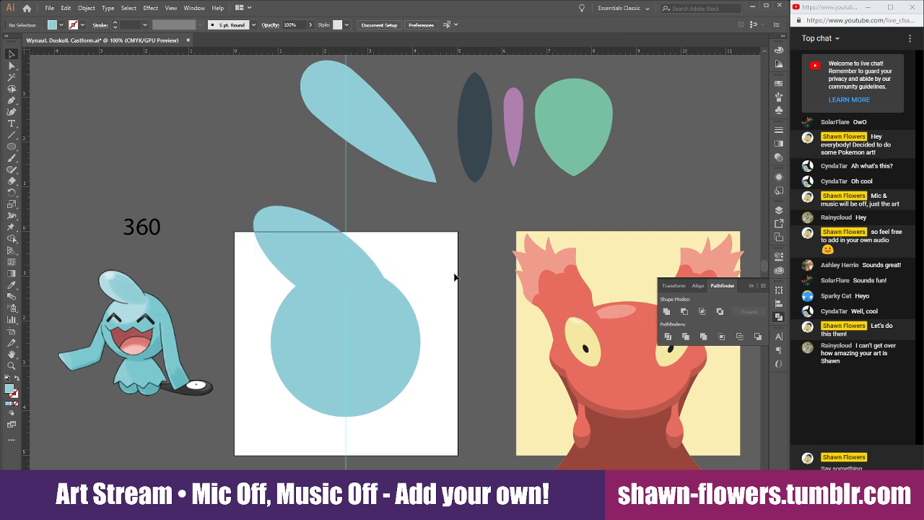
pyautogui.scroll(1, 298, 403)
pyautogui.scroll(-1, 372, 381)
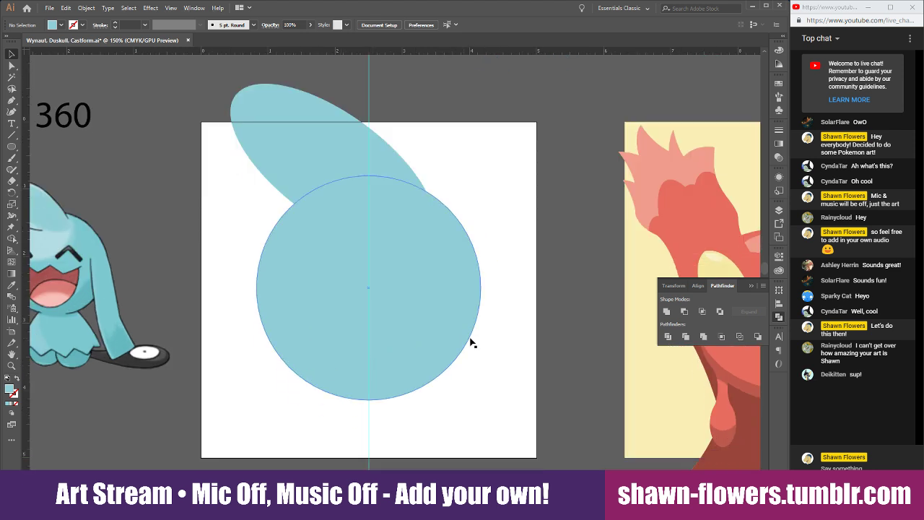
pyautogui.hscroll(-8, 482, 347)
pyautogui.hscroll(-3, 429, 367)
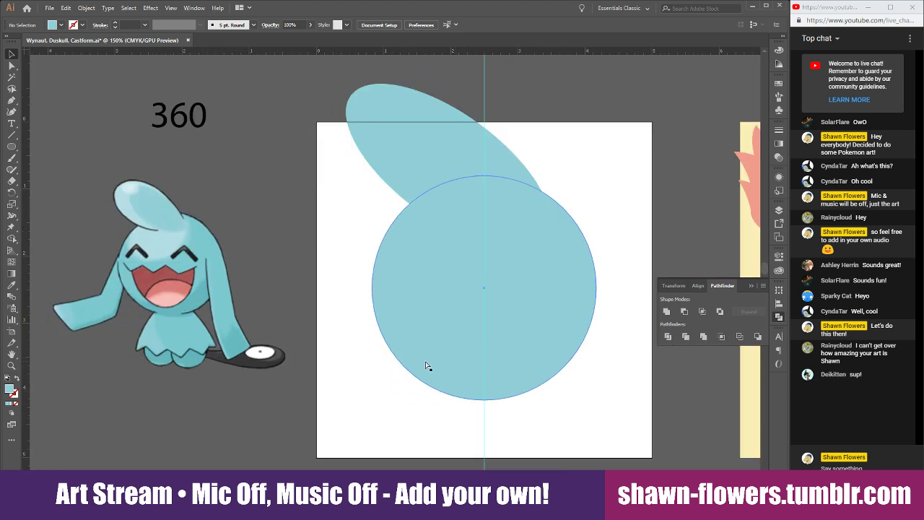
pyautogui.hscroll(3, 428, 367)
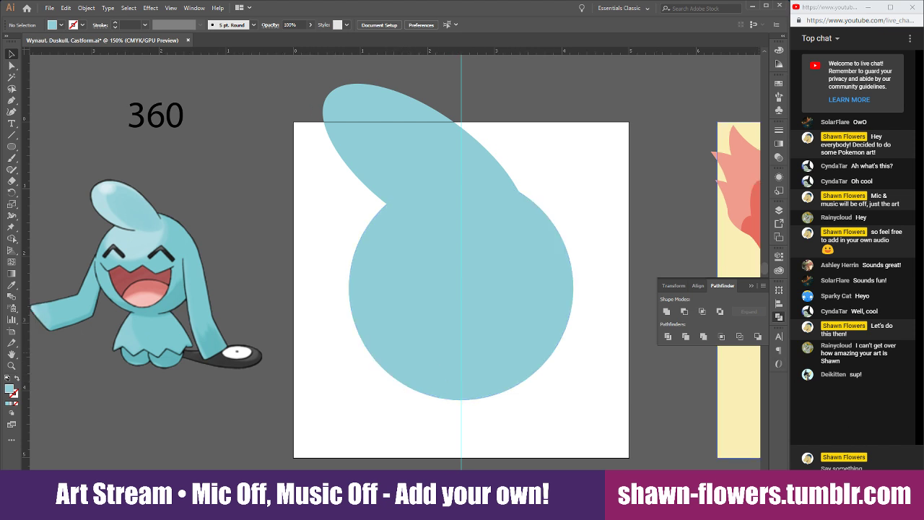
# Post a live chat message thanking the viewer who complimented the art
pyautogui.click(842, 468)
pyautogui.write('Thanks! Rain')
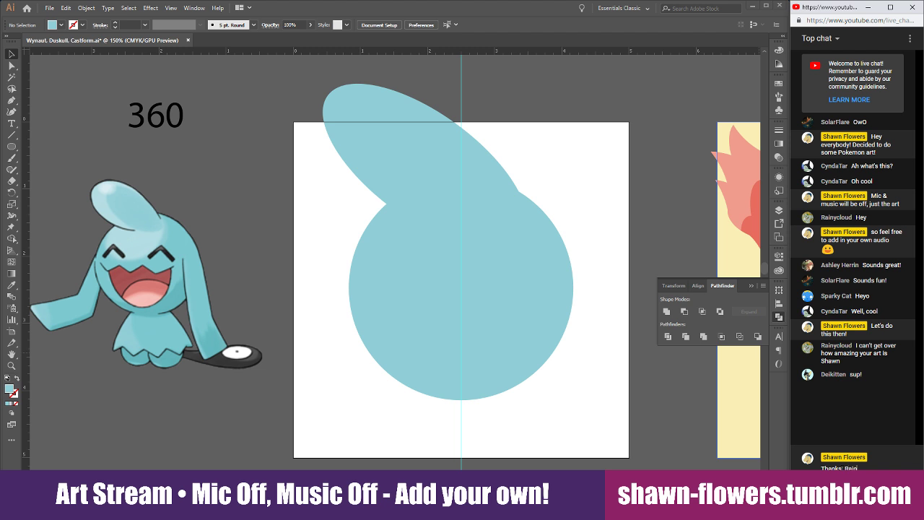
pyautogui.write('ycloud!')
pyautogui.press('Return')
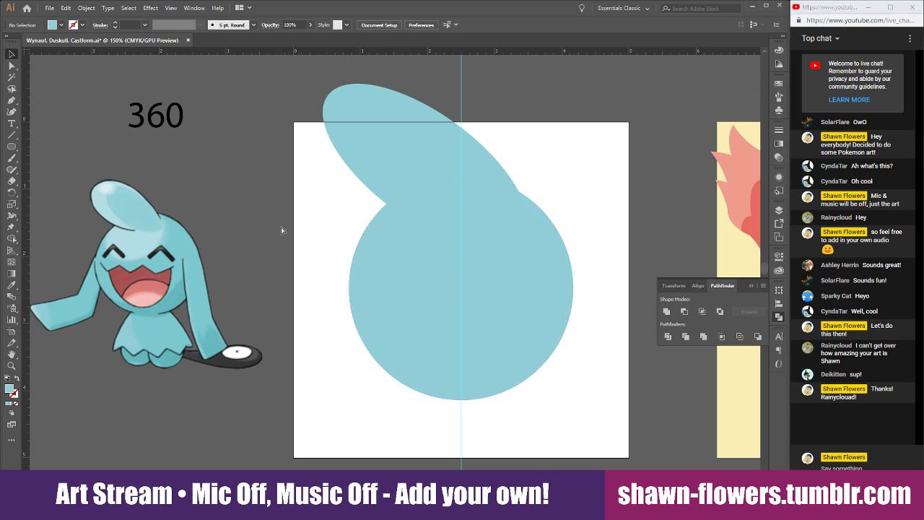
# Copy the head circle straight down and reshape the copy into a tall body ellipse of about 3.18 by 4.51 in
pyautogui.hscroll(2, 402, 246)
pyautogui.hscroll(-2, 397, 244)
pyautogui.hscroll(2, 383, 240)
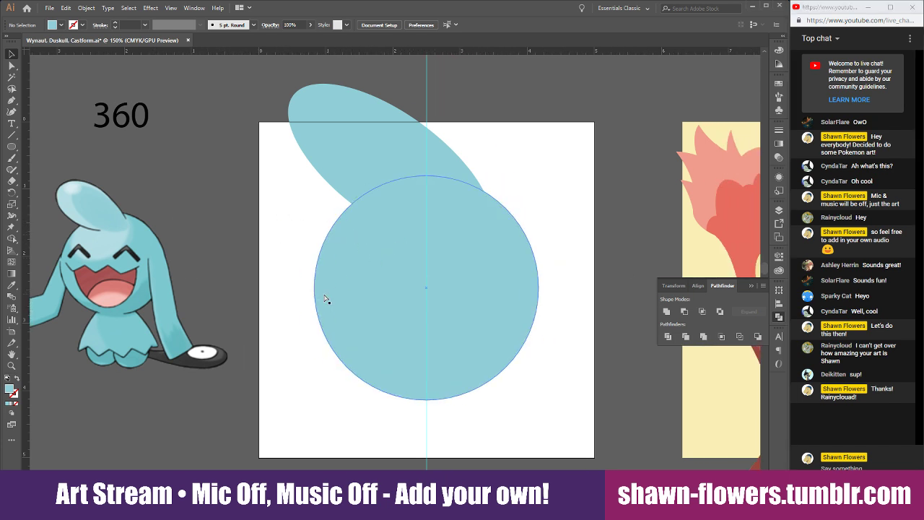
pyautogui.click(11, 147)
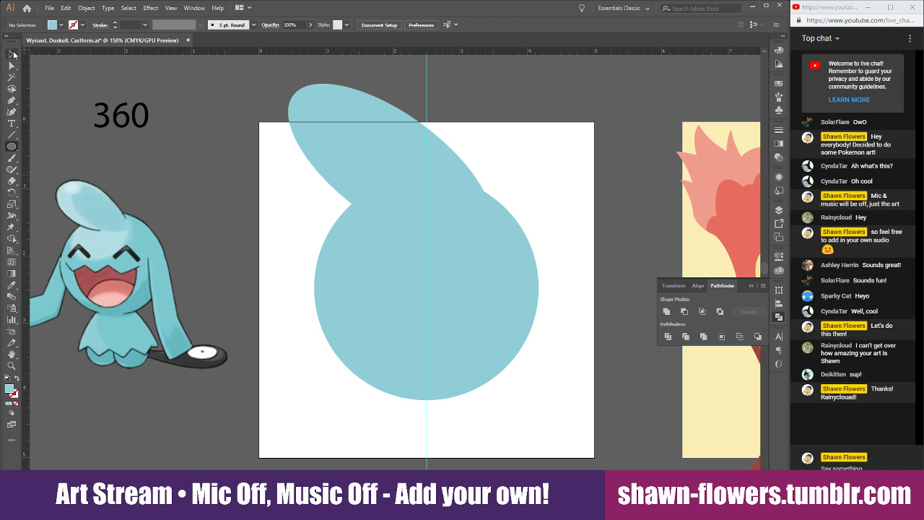
pyautogui.click(12, 54)
pyautogui.moveTo(383, 257); pyautogui.dragTo(411, 412)
pyautogui.scroll(-5, 411, 412)
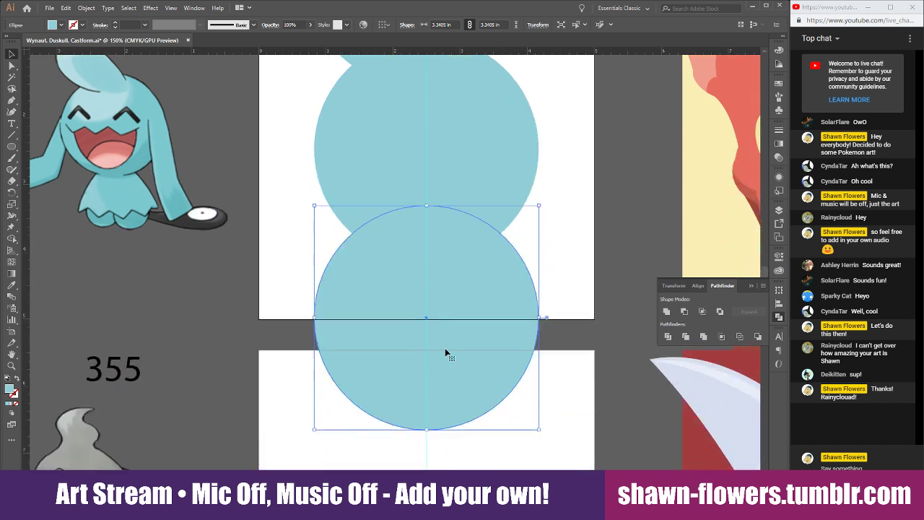
pyautogui.moveTo(426, 372); pyautogui.dragTo(427, 451)
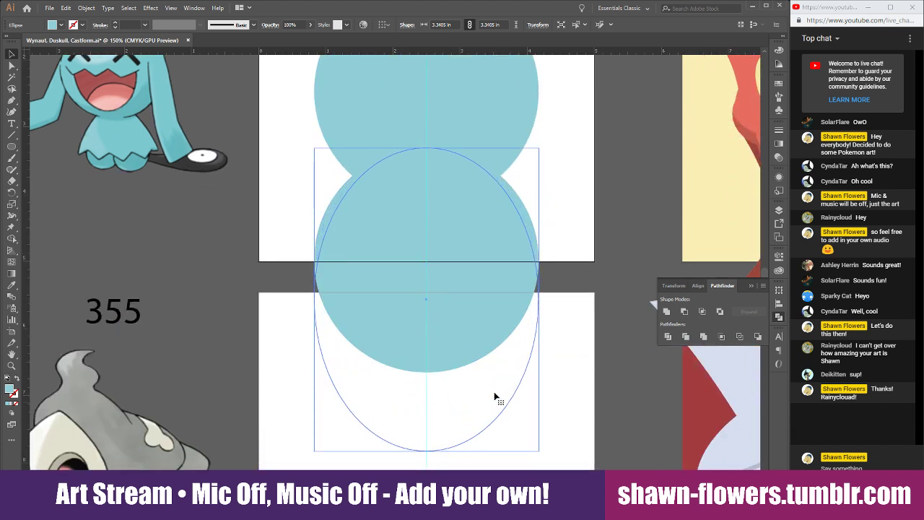
pyautogui.moveTo(540, 299)
pyautogui.mouseDown()
pyautogui.moveTo(553, 303)
pyautogui.moveTo(522, 310)
pyautogui.moveTo(534, 311)
pyautogui.mouseUp()
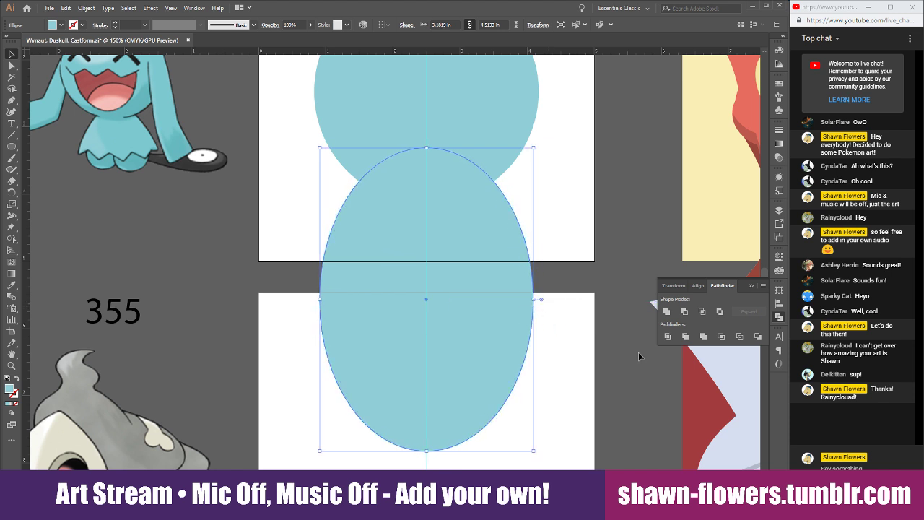
pyautogui.click(567, 379)
# Enlarge the head circle slightly around its centre and deselect it
pyautogui.scroll(-1, 464, 367)
pyautogui.scroll(1, 496, 375)
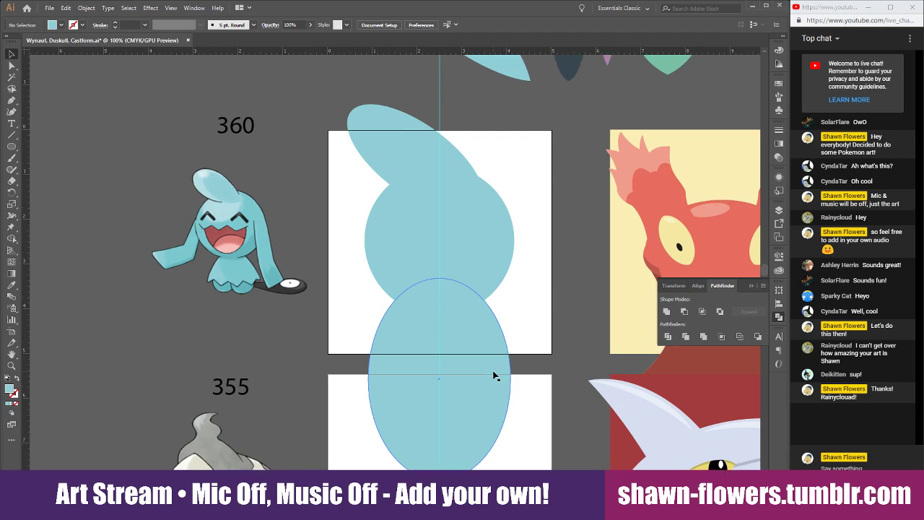
pyautogui.click(488, 233)
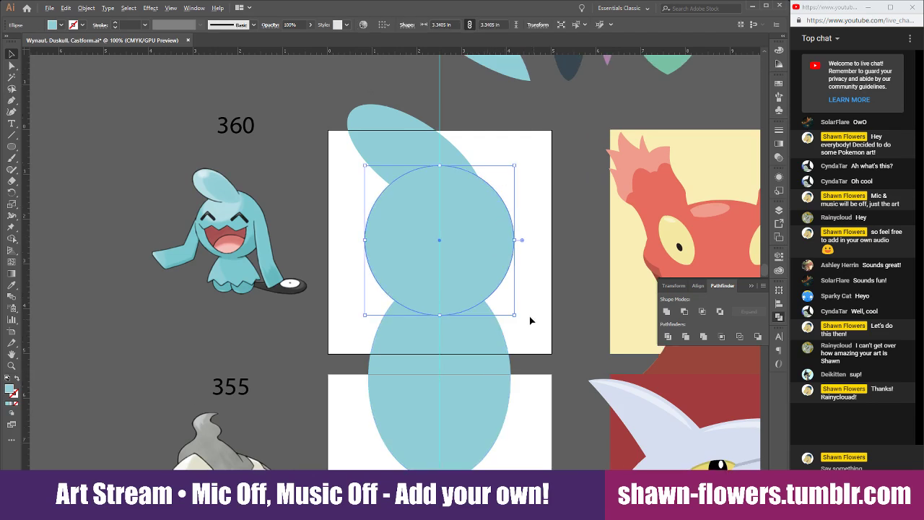
pyautogui.moveTo(515, 315)
pyautogui.mouseDown()
pyautogui.moveTo(553, 330)
pyautogui.moveTo(527, 326)
pyautogui.mouseUp()
pyautogui.click(560, 401)
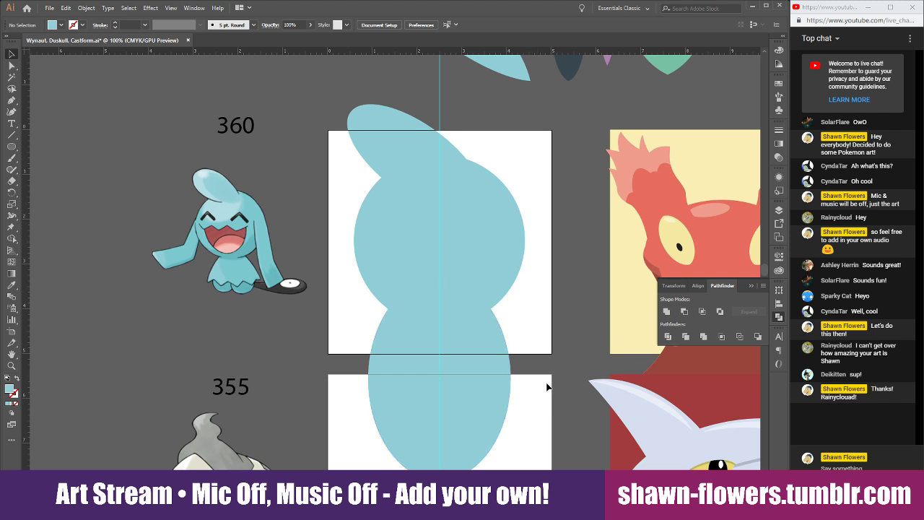
# Draw a rectangle of about 4.55 by 3.30 in over the lower body ellipse and subtract it, cutting the body just below the artboard edge
pyautogui.click(11, 147)
pyautogui.click(64, 145)
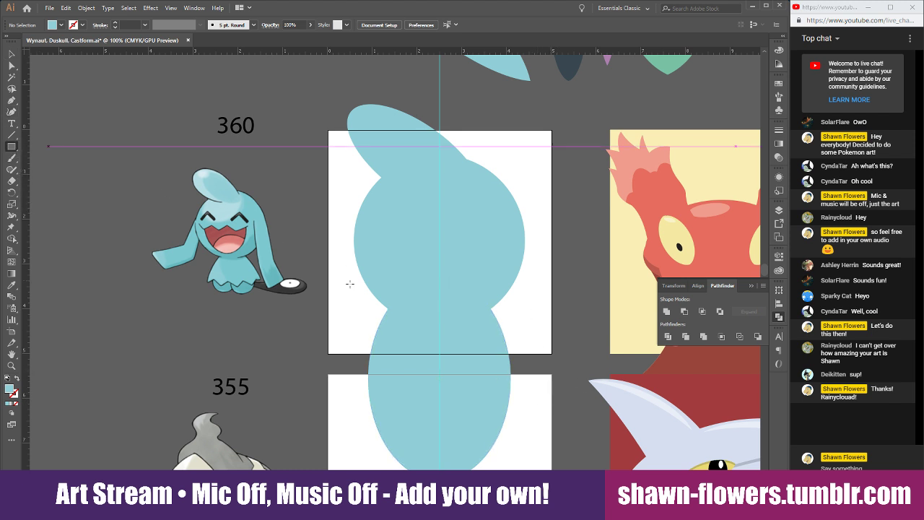
pyautogui.scroll(-3, 345, 286)
pyautogui.moveTo(338, 289); pyautogui.dragTo(541, 436)
pyautogui.click(10, 55)
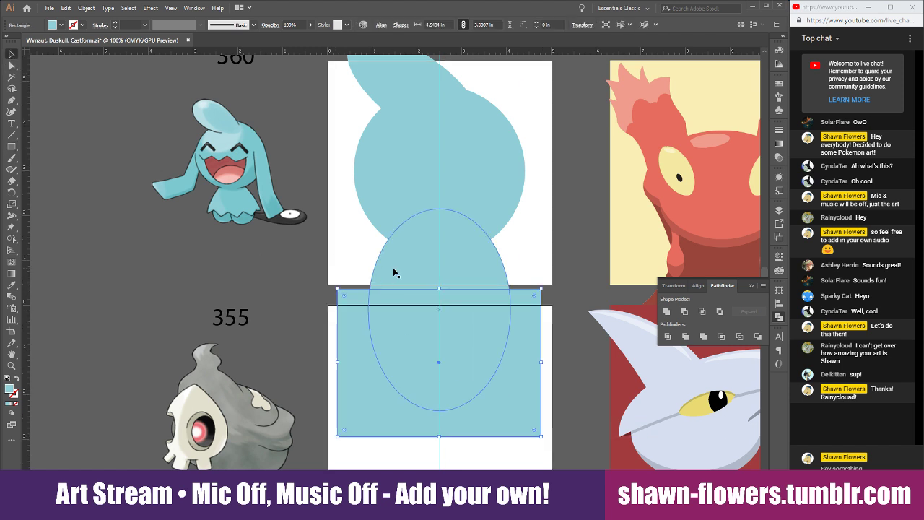
pyautogui.keyDown('shift'); pyautogui.click(392, 248); pyautogui.keyUp('shift')
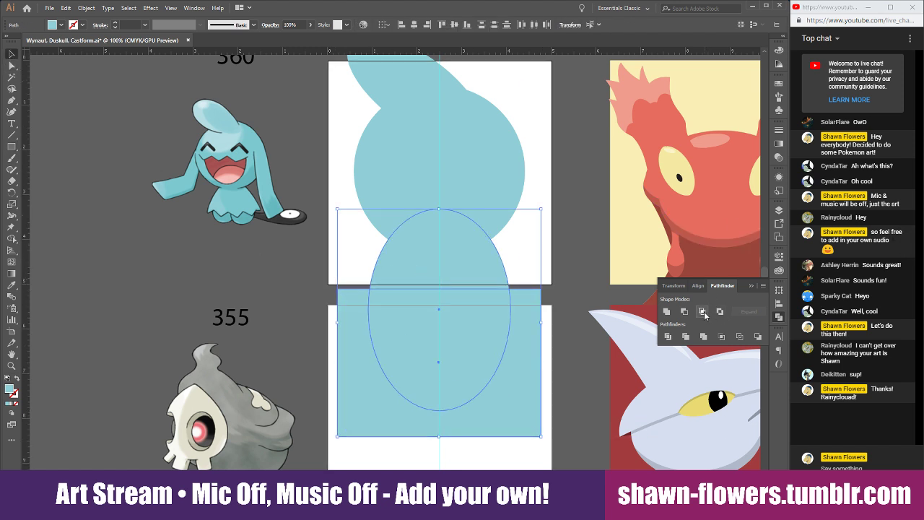
pyautogui.click(685, 311)
pyautogui.click(508, 327)
pyautogui.scroll(1, 484, 345)
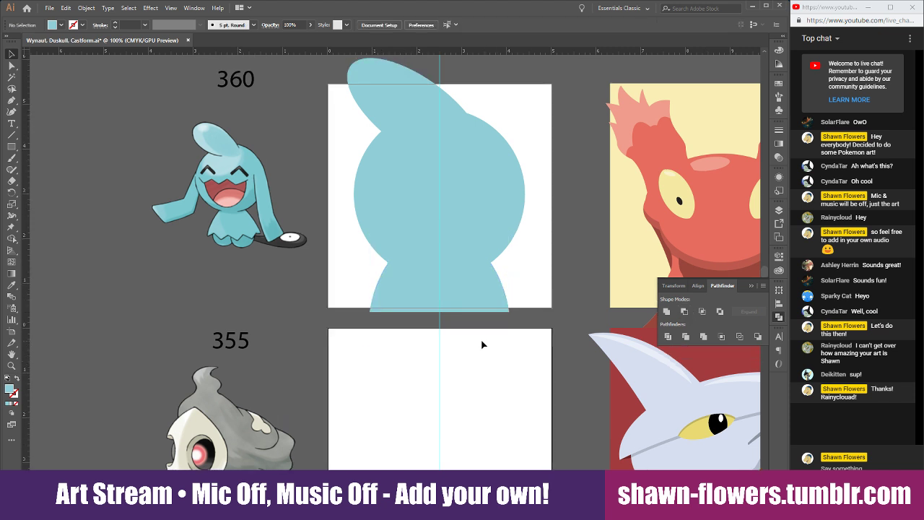
pyautogui.hotkey('ctrl', '=')
pyautogui.scroll(2, 451, 365)
pyautogui.click(301, 239)
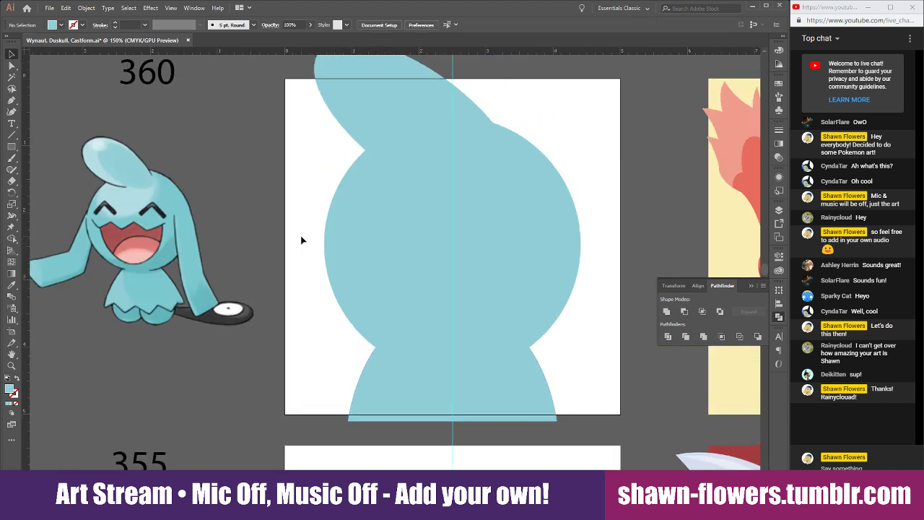
pyautogui.scroll(-1, 302, 239)
pyautogui.scroll(2, 302, 240)
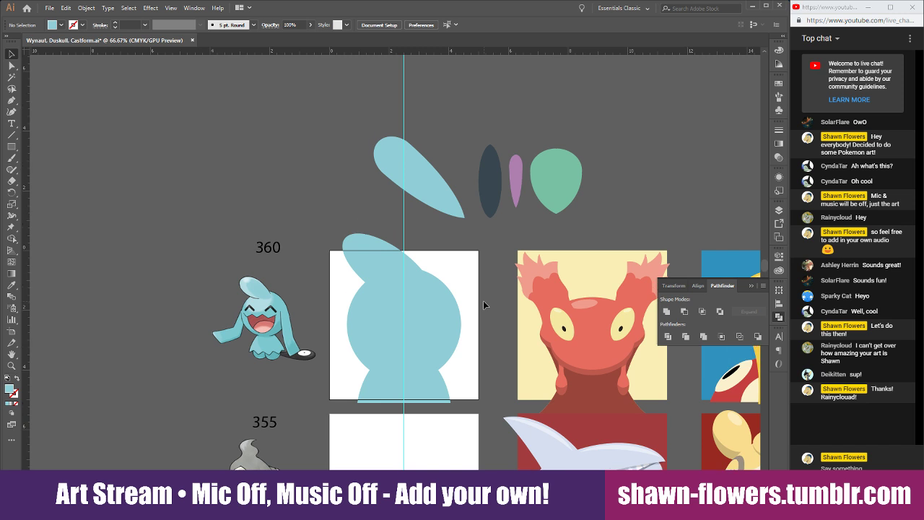
pyautogui.keyDown('alt'); pyautogui.scroll(1, 405, 307); pyautogui.keyUp('alt')
pyautogui.scroll(-2, 286, 278)
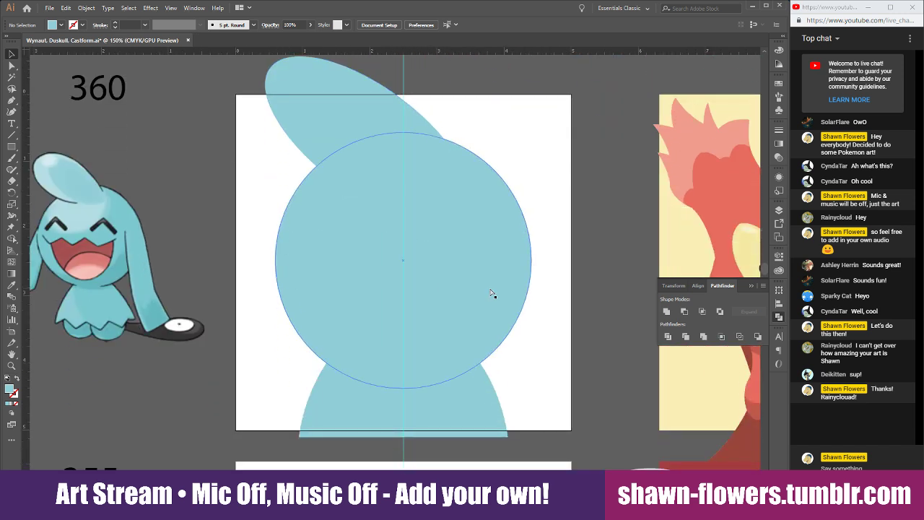
pyautogui.hscroll(-1, 279, 277)
pyautogui.scroll(-1, 274, 278)
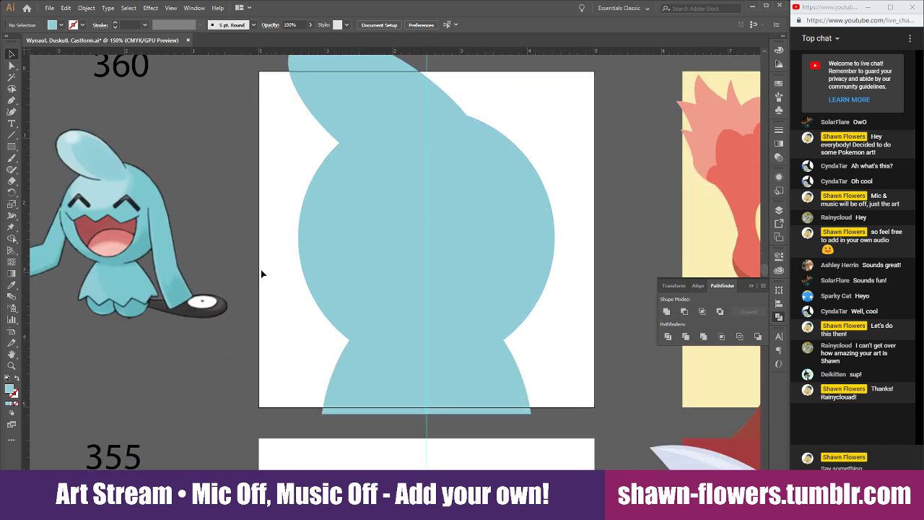
# Draw a narrow rectangle about 0.85 by 2.68 in, tilt it outward, and place it against the head's left side as the upper arm
pyautogui.moveTo(12, 148); pyautogui.dragTo(39, 147)
pyautogui.moveTo(251, 174); pyautogui.dragTo(311, 355)
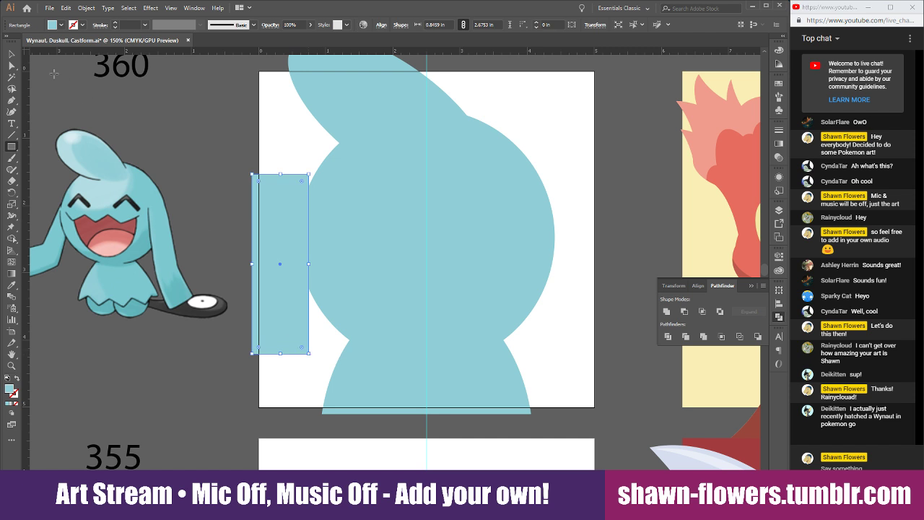
pyautogui.click(10, 54)
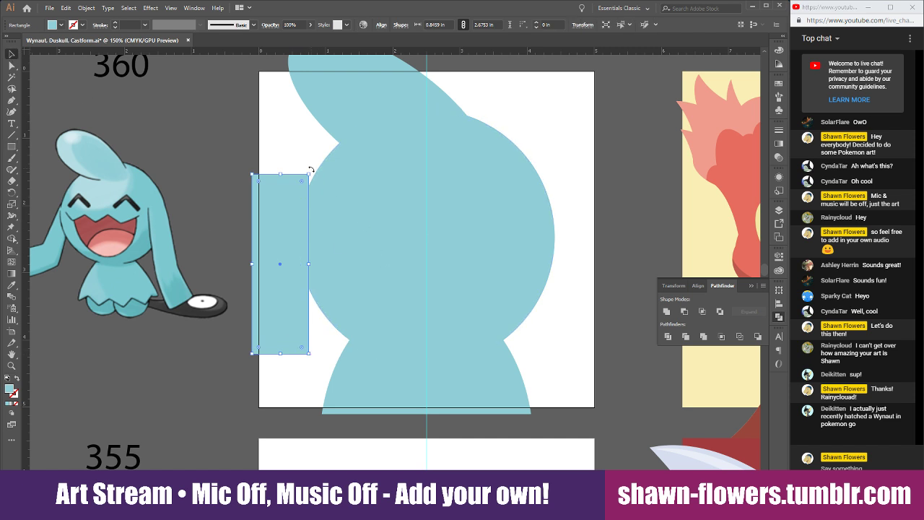
pyautogui.moveTo(311, 170); pyautogui.dragTo(348, 222)
pyautogui.click(273, 173)
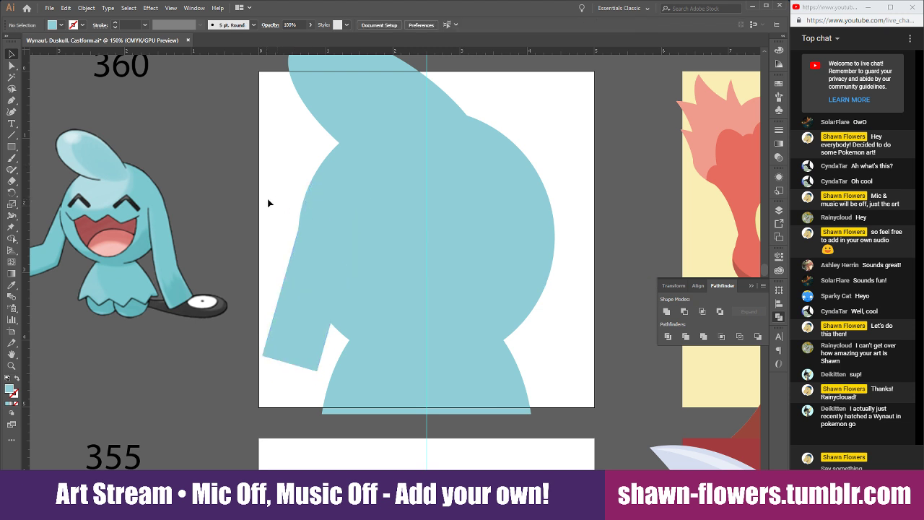
pyautogui.scroll(1, 281, 233)
pyautogui.moveTo(333, 309); pyautogui.dragTo(327, 317)
pyautogui.click(268, 196)
# Copy the left upper arm, rotate and shorten it to about 2.02 in long, and fit it against the upper arm's lower corner as the forearm
pyautogui.scroll(-3, 268, 196)
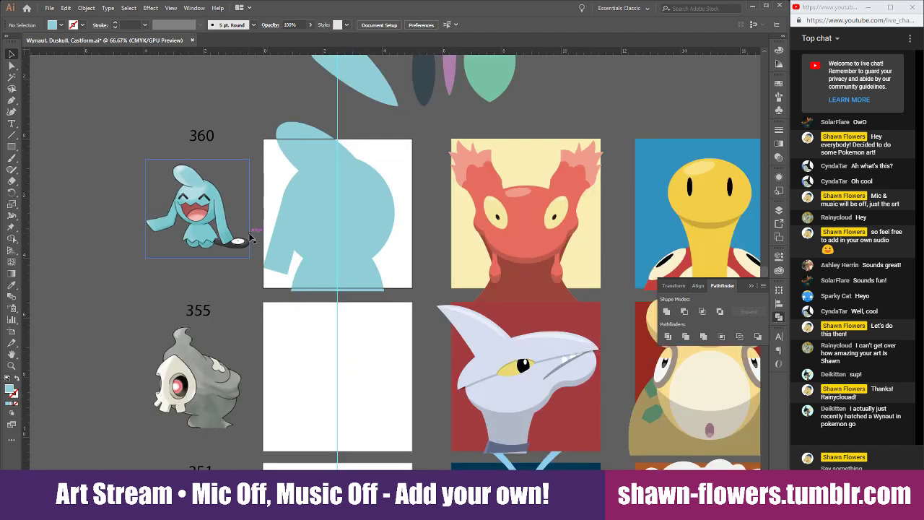
pyautogui.scroll(1, 249, 260)
pyautogui.keyDown('alt'); pyautogui.moveTo(300, 273); pyautogui.dragTo(219, 278); pyautogui.keyUp('alt')
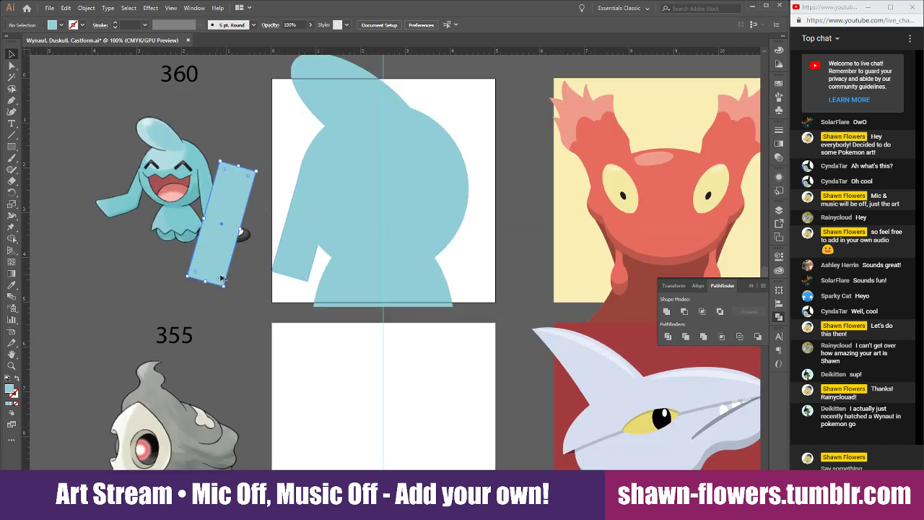
pyautogui.moveTo(257, 172); pyautogui.dragTo(307, 279)
pyautogui.scroll(4, 296, 295)
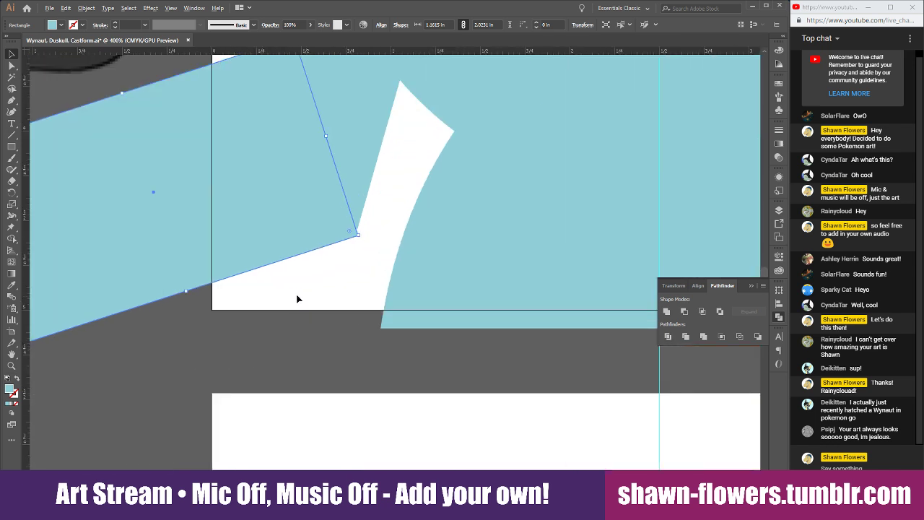
pyautogui.click(334, 281)
pyautogui.moveTo(314, 228); pyautogui.dragTo(278, 115)
pyautogui.scroll(3, 373, 248)
pyautogui.click(328, 277)
pyautogui.scroll(-7, 318, 289)
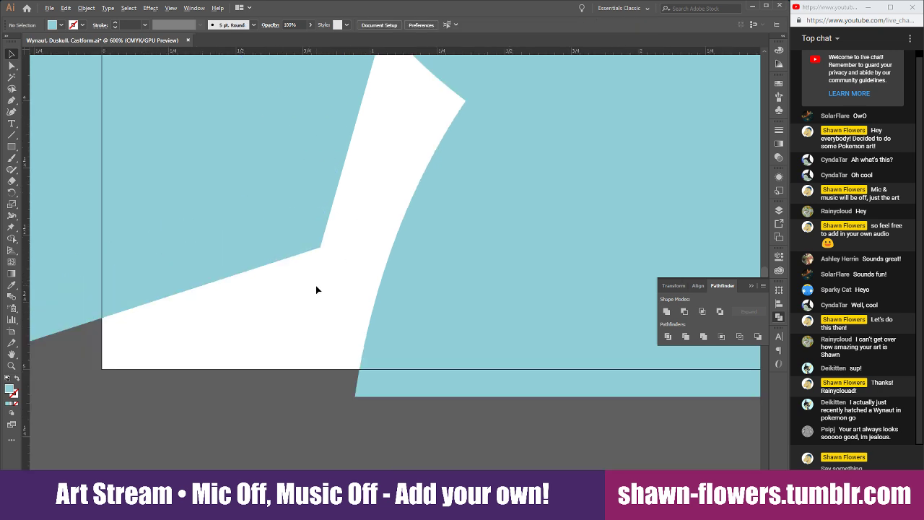
# Place a copy of the left upper arm and forearm together over the right side of the body
pyautogui.scroll(-2, 423, 375)
pyautogui.scroll(3, 378, 361)
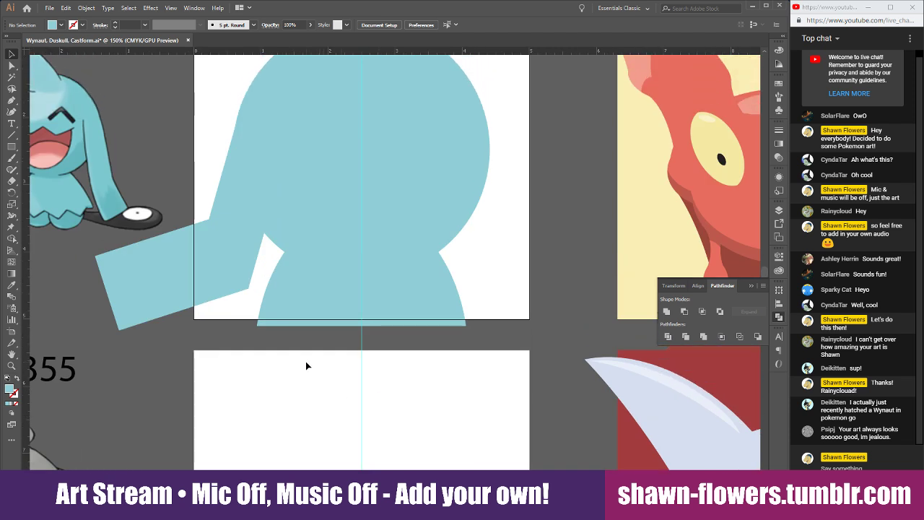
pyautogui.scroll(5, 305, 366)
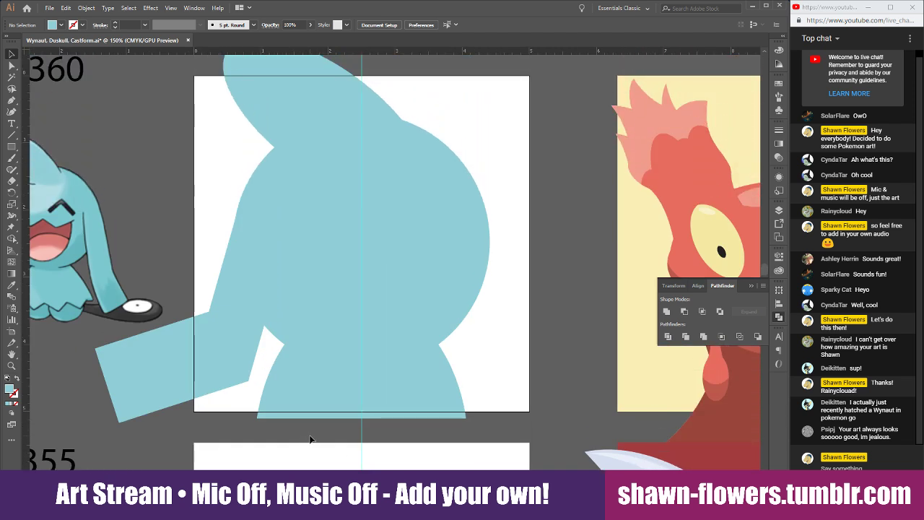
pyautogui.scroll(1, 305, 433)
pyautogui.scroll(-1, 303, 428)
pyautogui.click(217, 293)
pyautogui.keyDown('shift'); pyautogui.click(231, 365); pyautogui.keyUp('shift')
pyautogui.moveTo(231, 354); pyautogui.dragTo(486, 347)
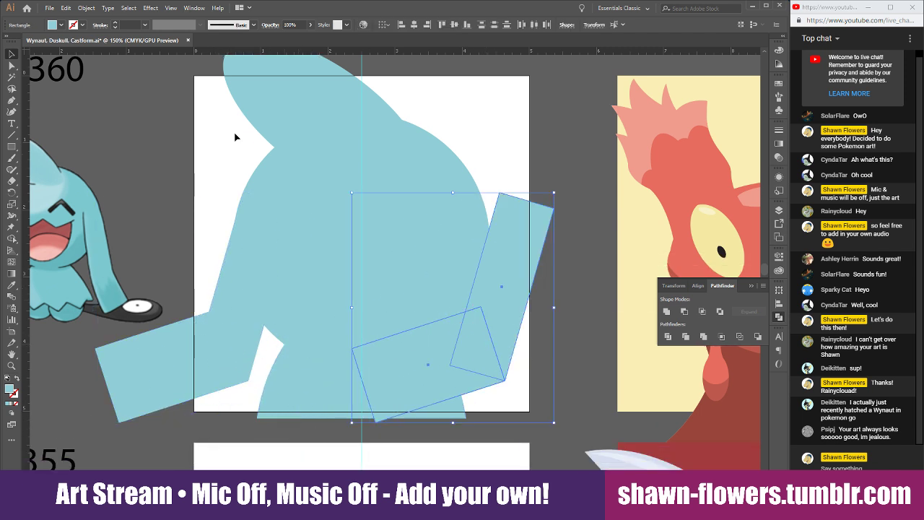
# Reflect the copied arm across the vertical axis and position it symmetrically against the head's right side
pyautogui.click(95, 11)
pyautogui.moveTo(103, 18)
pyautogui.click(234, 59)
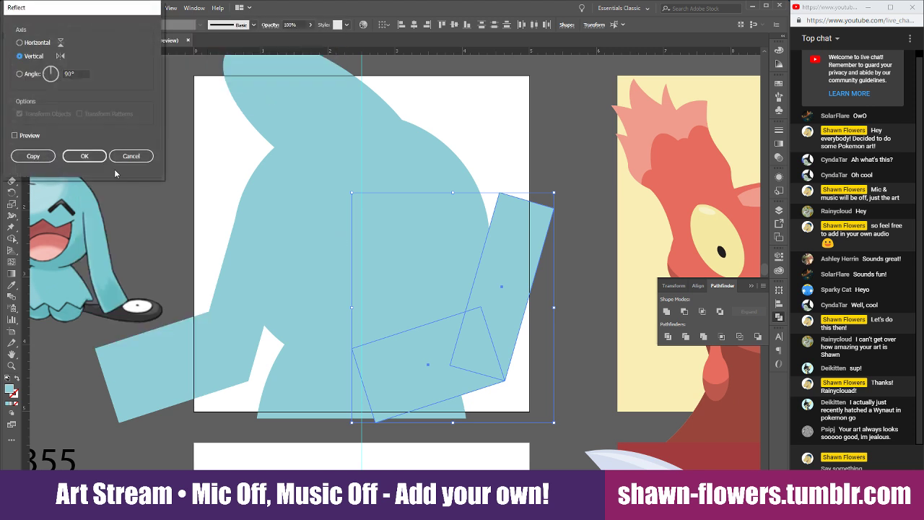
pyautogui.click(84, 156)
pyautogui.moveTo(440, 344); pyautogui.dragTo(556, 324)
pyautogui.click(553, 301)
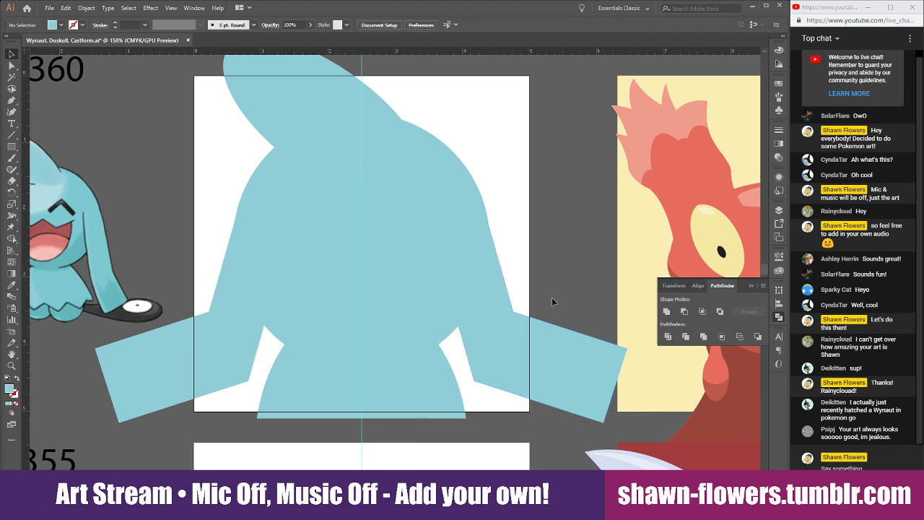
# Tilt the right forearm further downward, narrow it to about 0.99 in, and align its inner corner with the upper arm's end
pyautogui.click(553, 369)
pyautogui.moveTo(629, 348); pyautogui.dragTo(634, 388)
pyautogui.moveTo(566, 346); pyautogui.dragTo(572, 374)
pyautogui.click(571, 345)
pyautogui.scroll(1, 536, 415)
pyautogui.scroll(2, 534, 421)
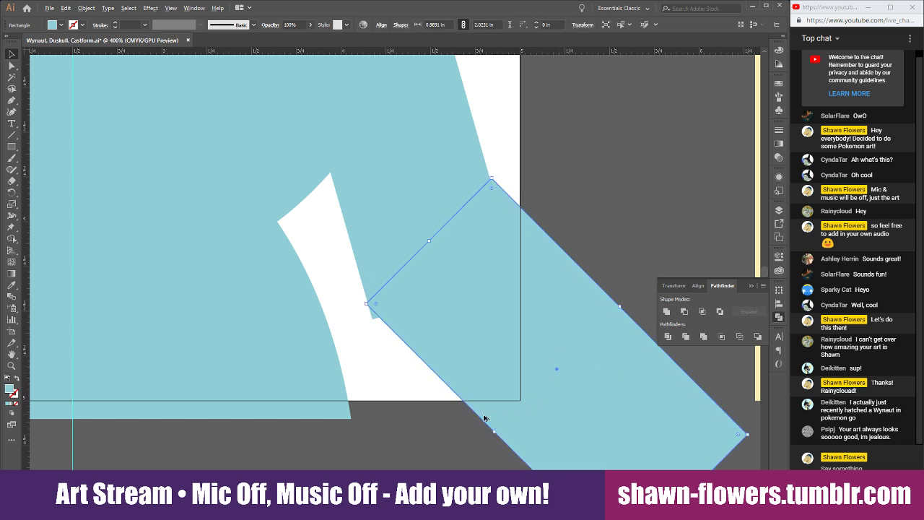
pyautogui.scroll(1, 480, 413)
pyautogui.moveTo(438, 286); pyautogui.dragTo(448, 308)
pyautogui.click(342, 350)
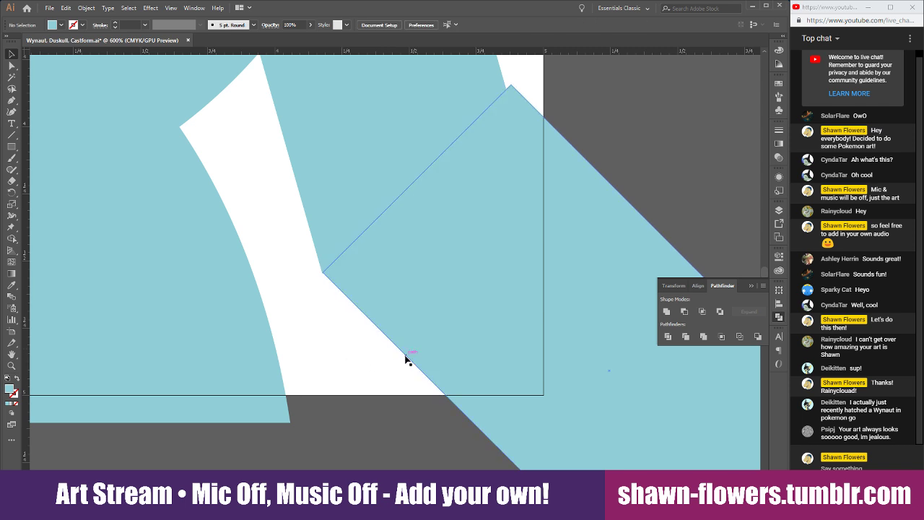
# Narrow the right forearm slightly so its upper corner meets the outer corner of the right upper arm
pyautogui.scroll(2, 340, 334)
pyautogui.scroll(1, 394, 198)
pyautogui.moveTo(396, 200); pyautogui.dragTo(412, 178)
pyautogui.scroll(-7, 346, 284)
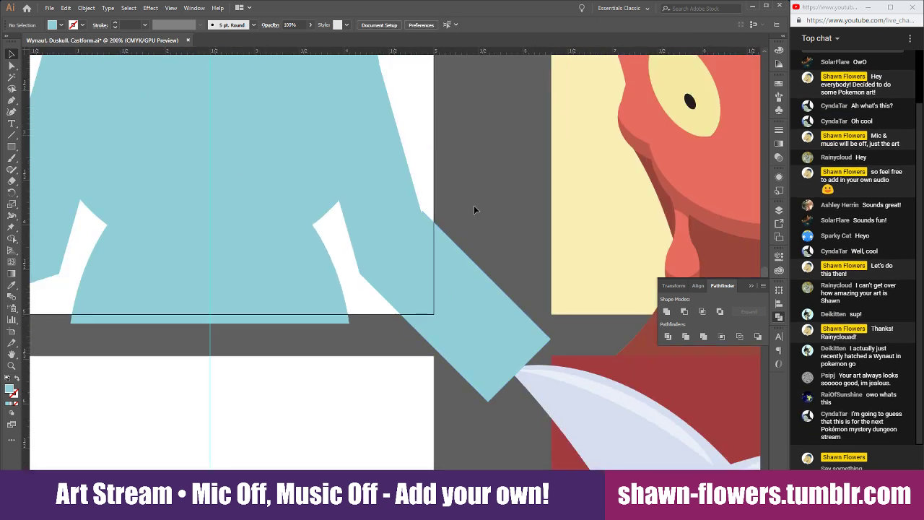
pyautogui.click(465, 273)
pyautogui.scroll(1, 470, 280)
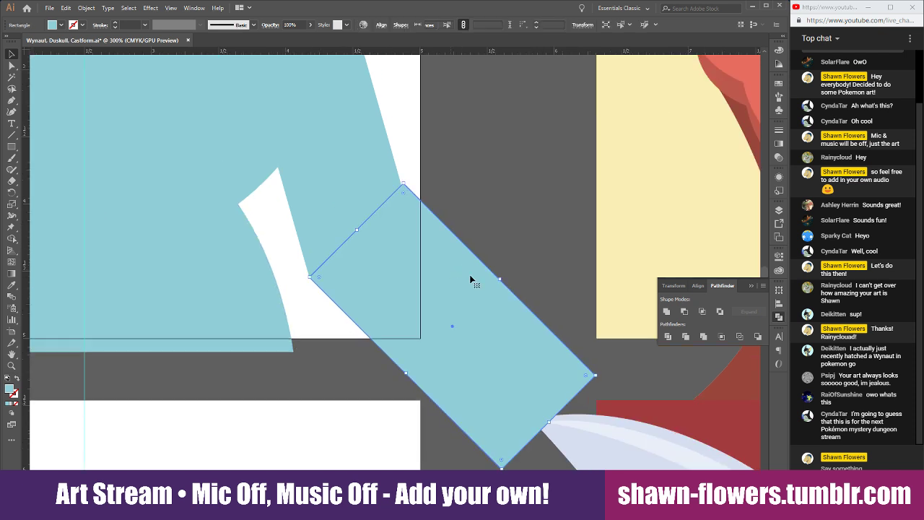
pyautogui.moveTo(498, 283); pyautogui.dragTo(495, 285)
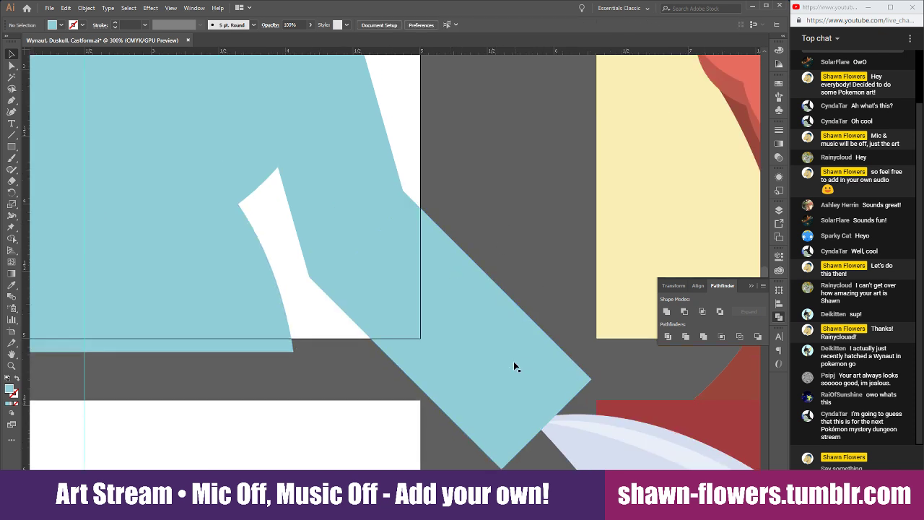
# Shorten the right and left forearms so each one ends just beyond its side of the artboard
pyautogui.moveTo(553, 423); pyautogui.dragTo(452, 321)
pyautogui.click(516, 224)
pyautogui.scroll(-2, 241, 306)
pyautogui.hscroll(-4, 241, 306)
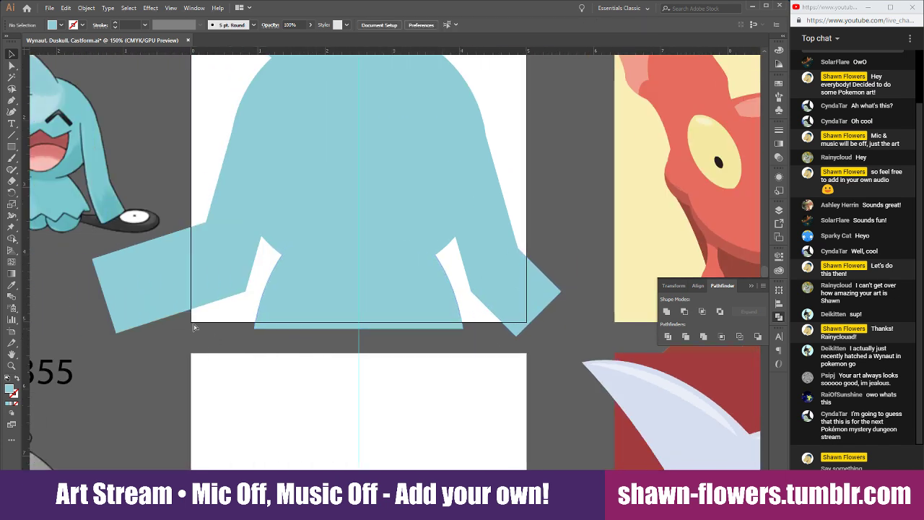
pyautogui.click(118, 288)
pyautogui.moveTo(104, 295); pyautogui.dragTo(170, 275)
pyautogui.click(164, 336)
pyautogui.scroll(3, 309, 391)
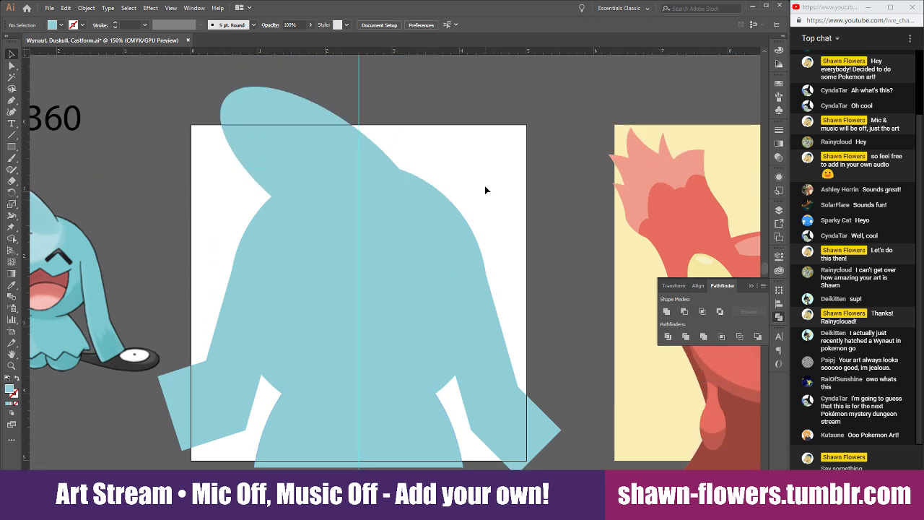
pyautogui.scroll(-1, 486, 200)
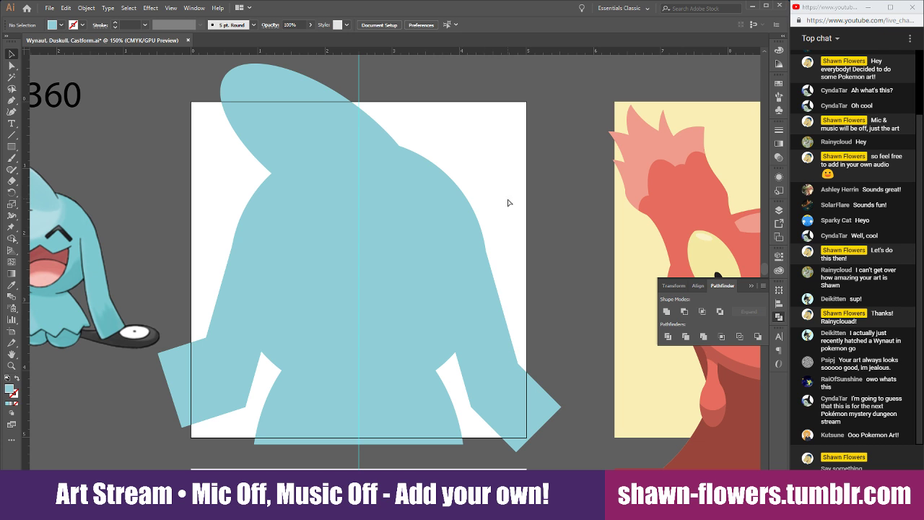
pyautogui.hscroll(-2, 508, 203)
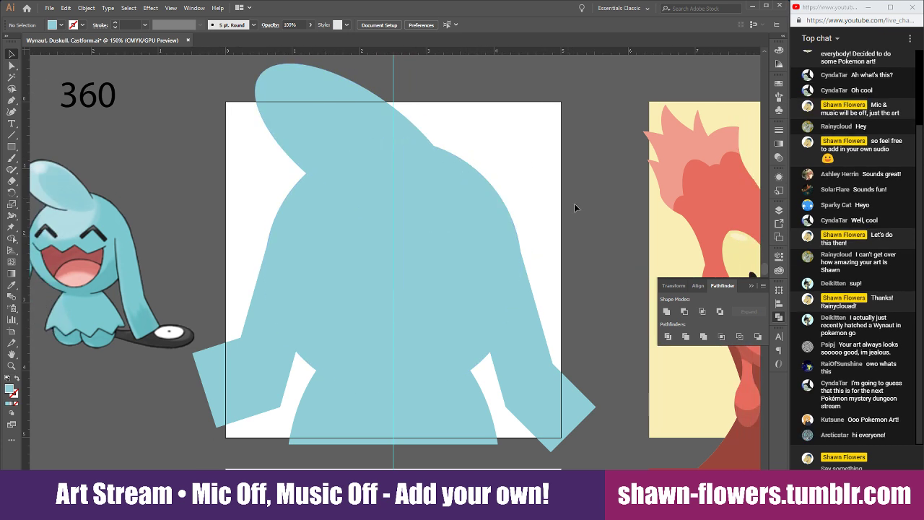
# Reply to the viewer's question in the live chat with "Nope", their username, and "Just for fun"
pyautogui.click(821, 468)
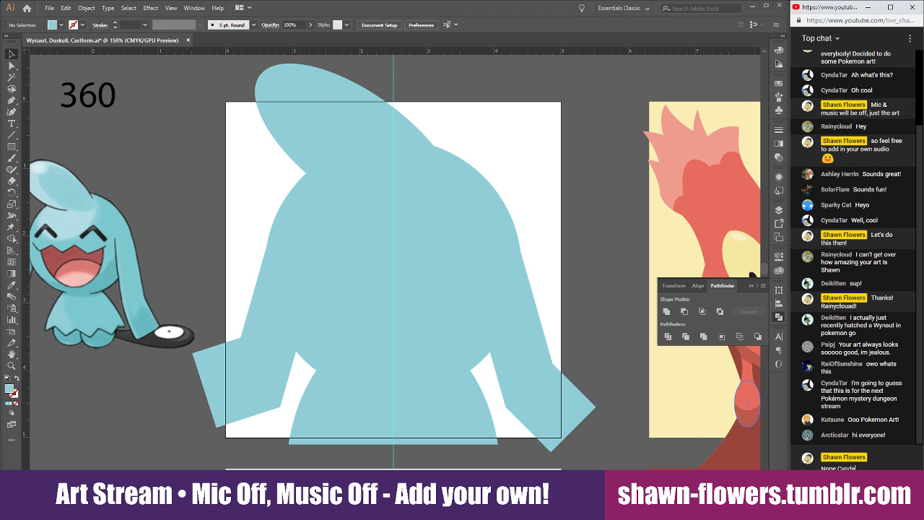
pyautogui.write('Nope Cyndatar! Just for fu')
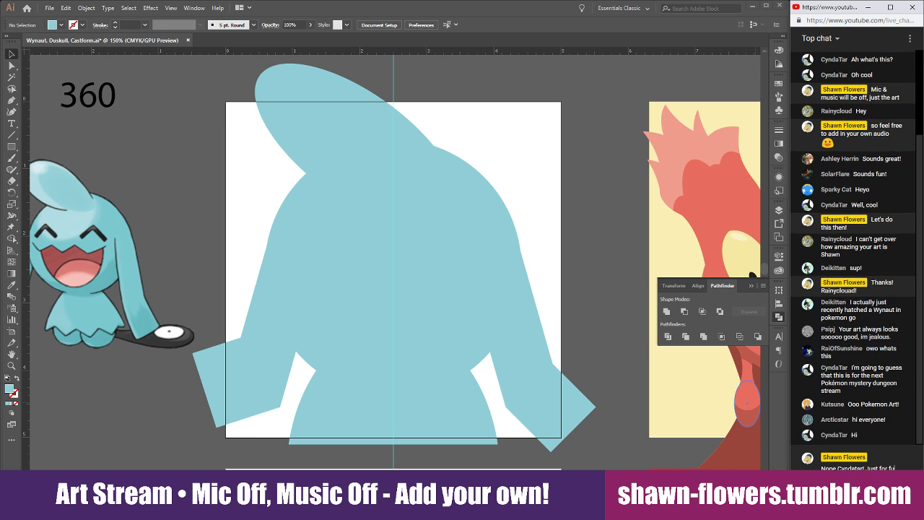
pyautogui.write('n')
pyautogui.press('Return')
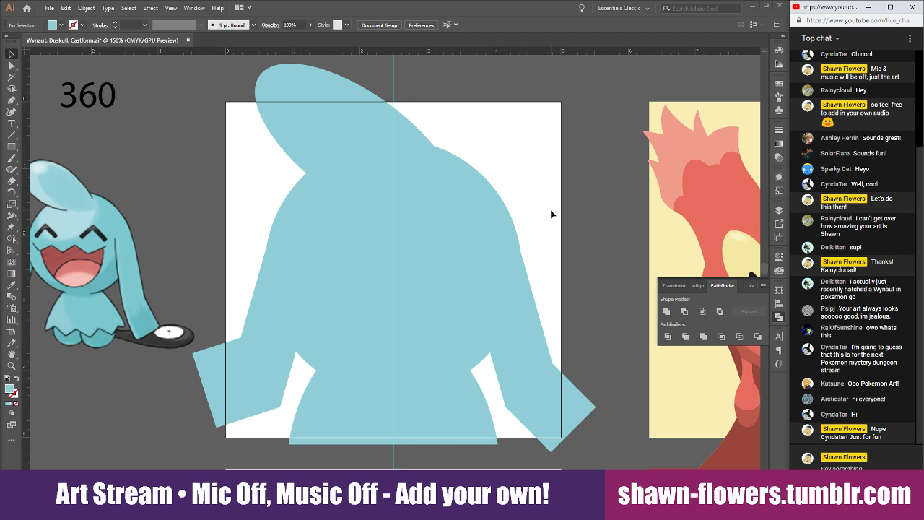
pyautogui.click(536, 190)
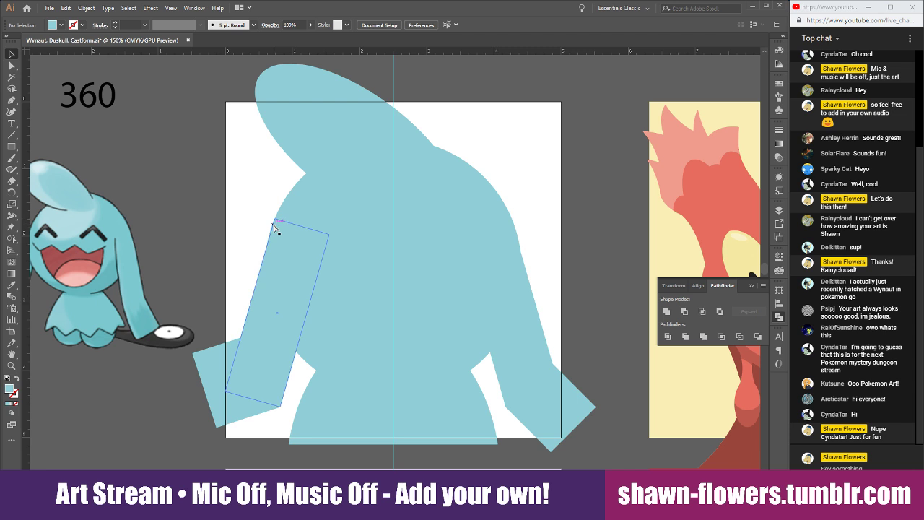
# Draw an ellipse about 2.23 in wide and 2.41 in high on the lower face, centred on the vertical guide
pyautogui.hscroll(-1, 275, 225)
pyautogui.click(11, 148)
pyautogui.moveTo(10, 148); pyautogui.dragTo(51, 169)
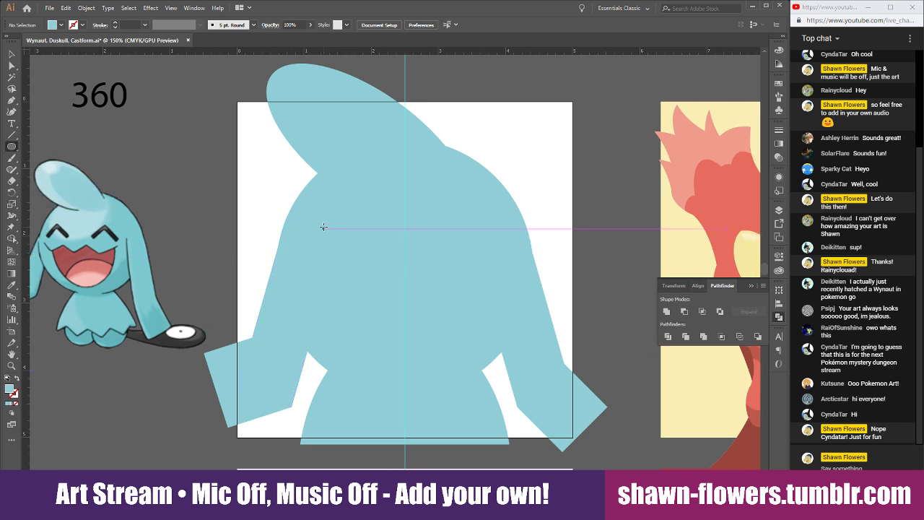
pyautogui.moveTo(323, 226); pyautogui.dragTo(473, 338)
pyautogui.click(12, 54)
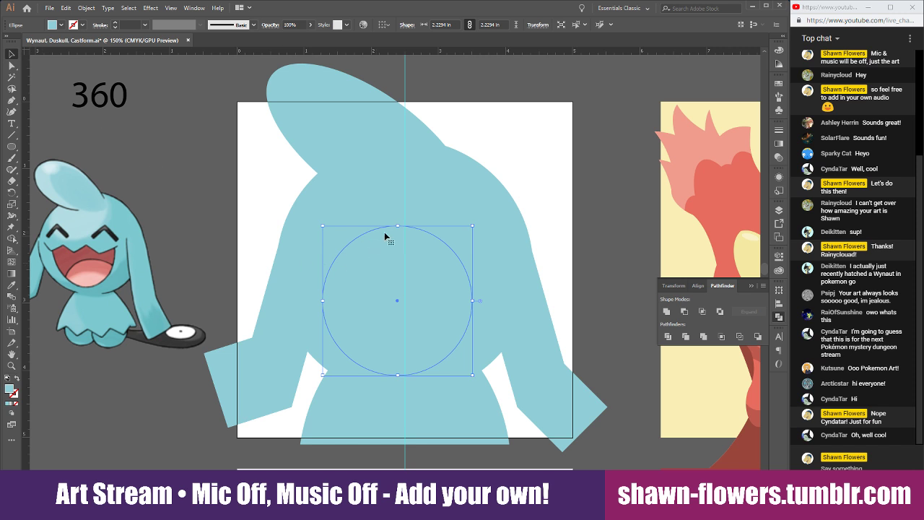
pyautogui.moveTo(397, 226); pyautogui.dragTo(398, 214)
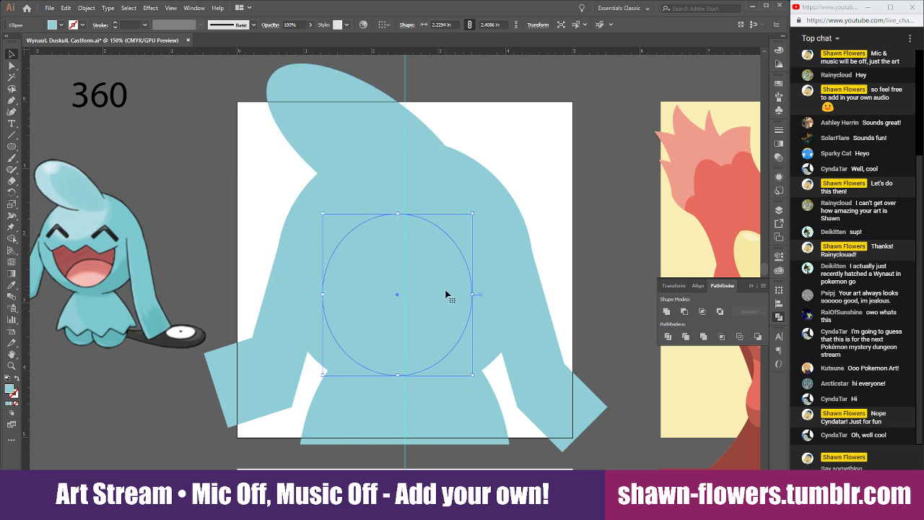
pyautogui.moveTo(446, 294); pyautogui.dragTo(451, 292)
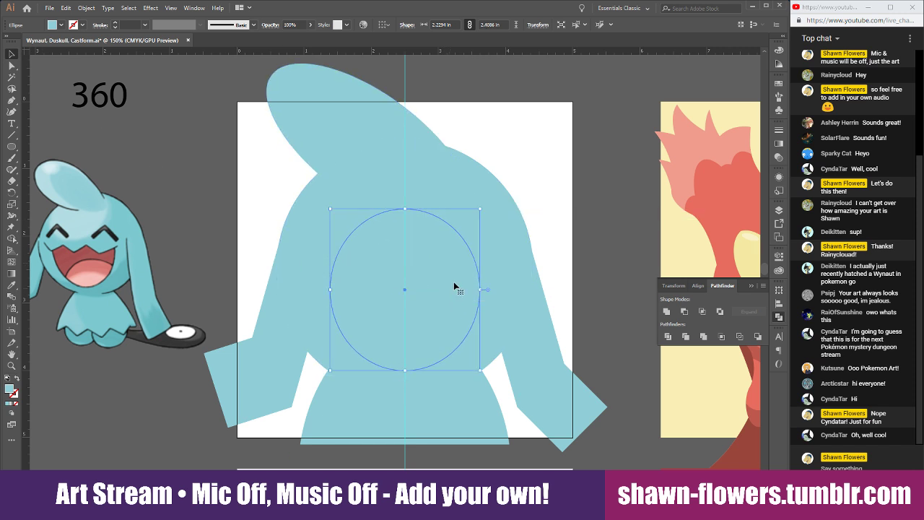
# Fill the ellipse with the dark red sampled from the reference's mouth and widen it evenly on both sides
pyautogui.click(14, 286)
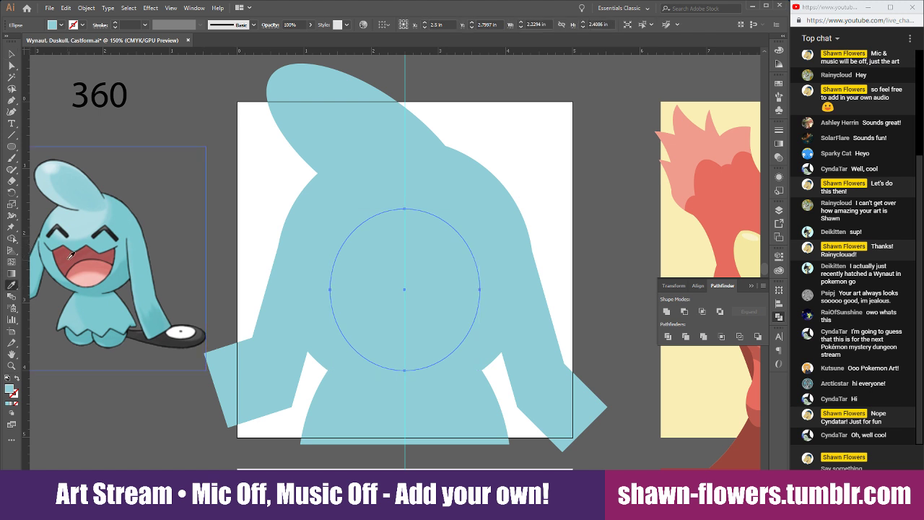
pyautogui.click(67, 253)
pyautogui.click(12, 55)
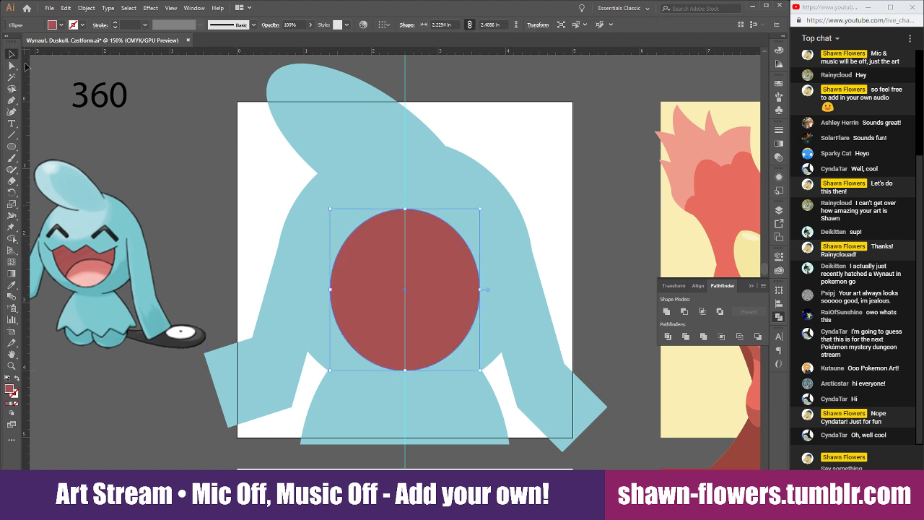
pyautogui.moveTo(480, 289); pyautogui.dragTo(493, 289)
pyautogui.click(603, 224)
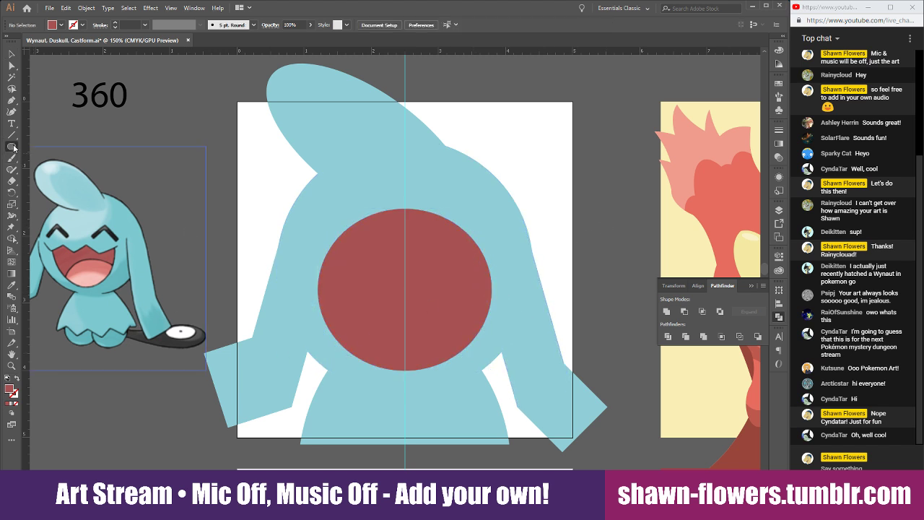
# Create a three-point star with radii of 0.3472 in and 0.6944 in, filled with the body's light blue
pyautogui.moveTo(14, 148); pyautogui.dragTo(43, 204)
pyautogui.click(224, 155)
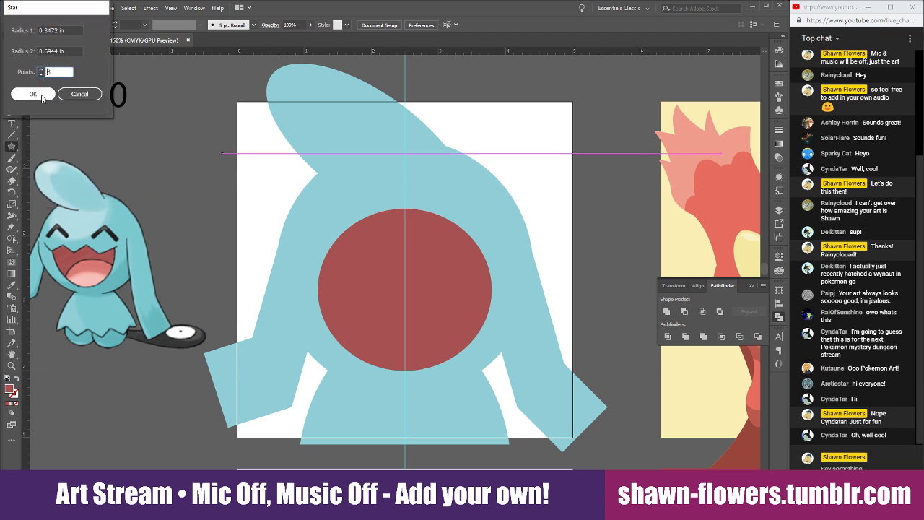
pyautogui.click(41, 95)
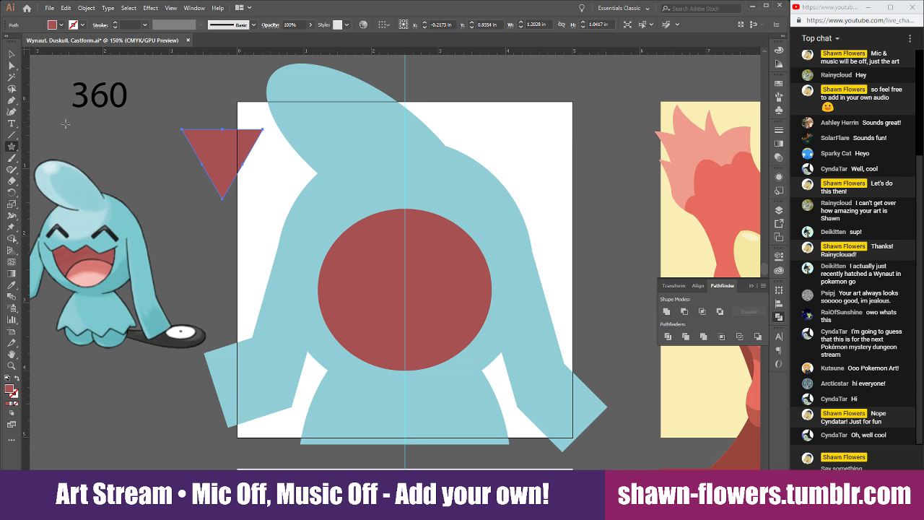
pyautogui.hotkey('ctrl', 'shift', 'a')
pyautogui.click(12, 284)
pyautogui.click(369, 165)
pyautogui.click(11, 54)
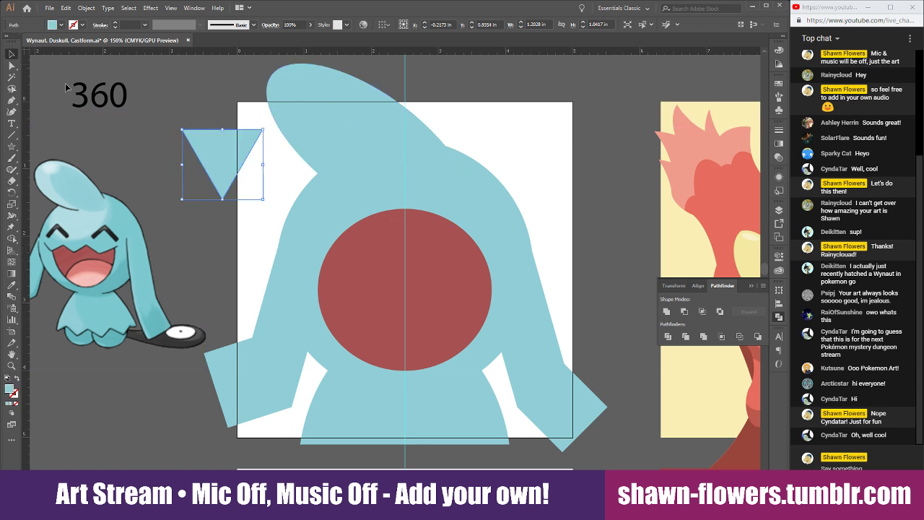
# Centre the blue triangle on the guide over the red ellipse, shrink it, and duplicate it into a row of three
pyautogui.moveTo(229, 151); pyautogui.dragTo(411, 214)
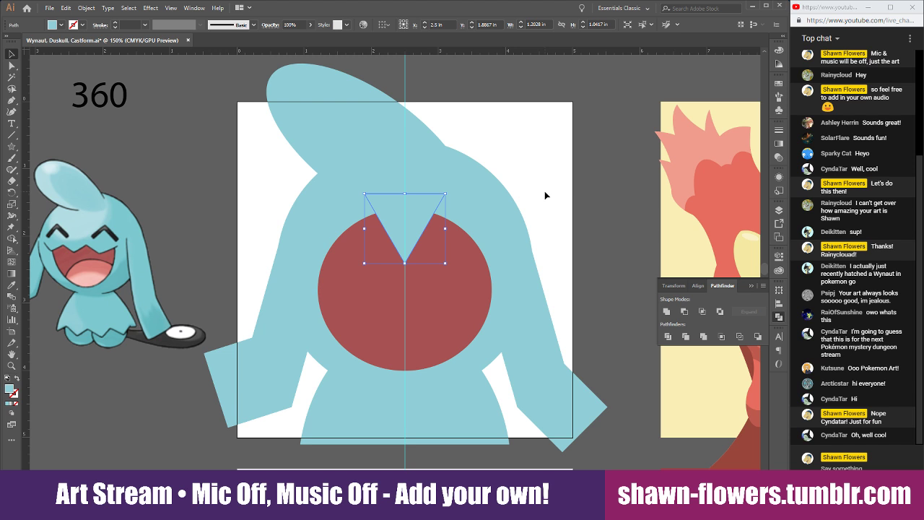
pyautogui.moveTo(412, 194); pyautogui.dragTo(462, 243)
pyautogui.click(605, 245)
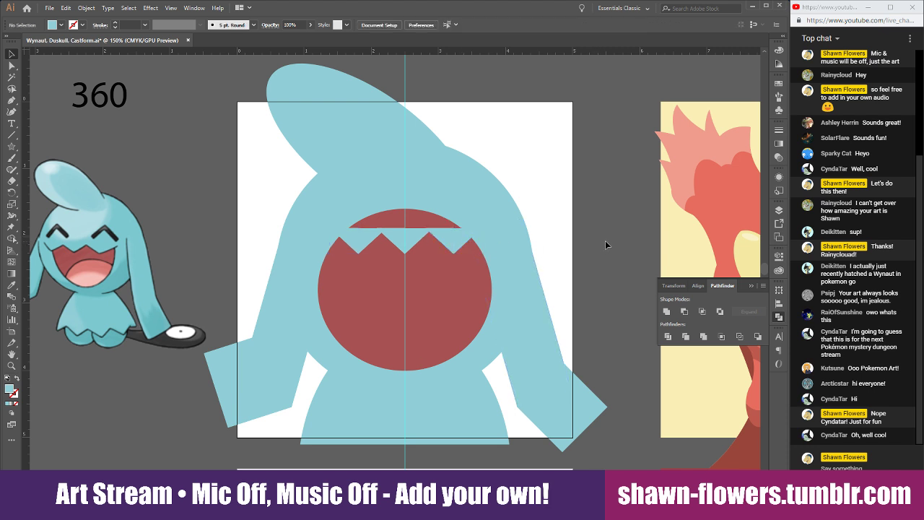
# Enlarge and flatten the row of three triangles to span the red ellipse's width, positioned across its middle on the vertical guide
pyautogui.click(371, 234)
pyautogui.keyDown('shift'); pyautogui.click(404, 243); pyautogui.keyUp('shift')
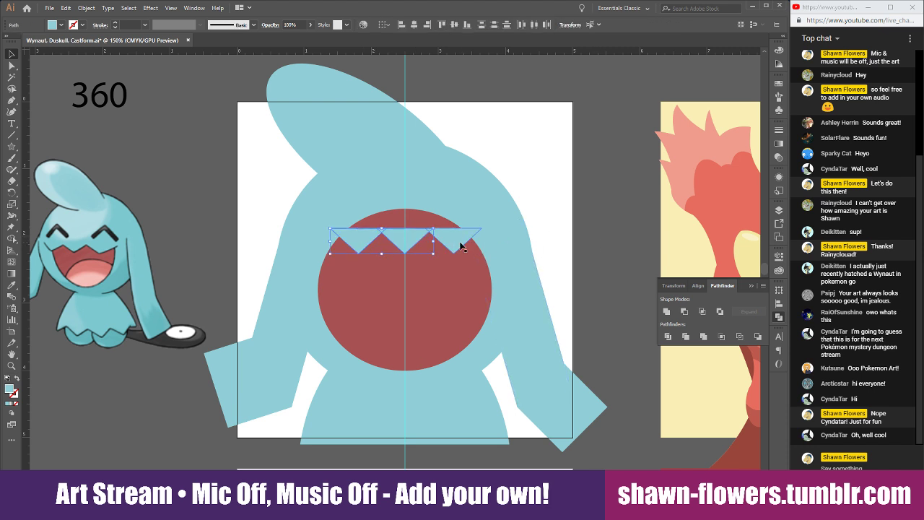
pyautogui.moveTo(456, 238); pyautogui.dragTo(523, 286)
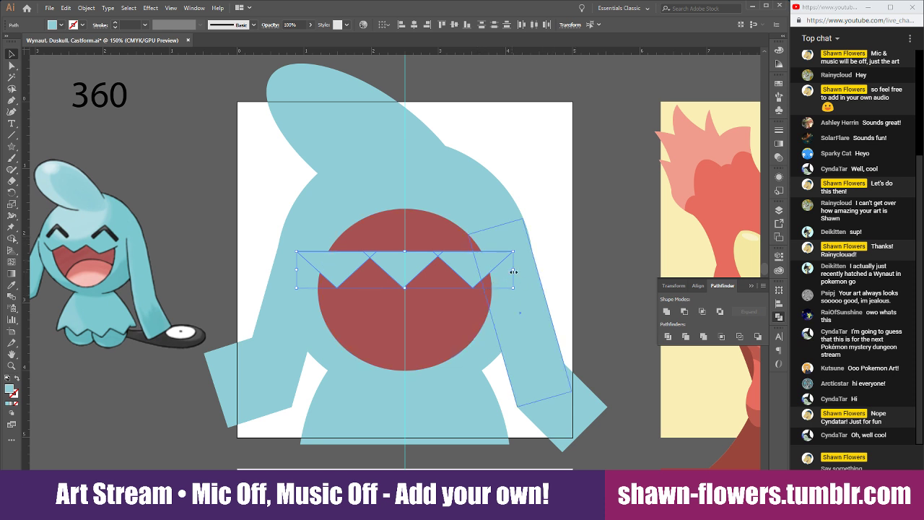
pyautogui.moveTo(513, 271); pyautogui.dragTo(499, 271)
pyautogui.moveTo(498, 272); pyautogui.dragTo(491, 273)
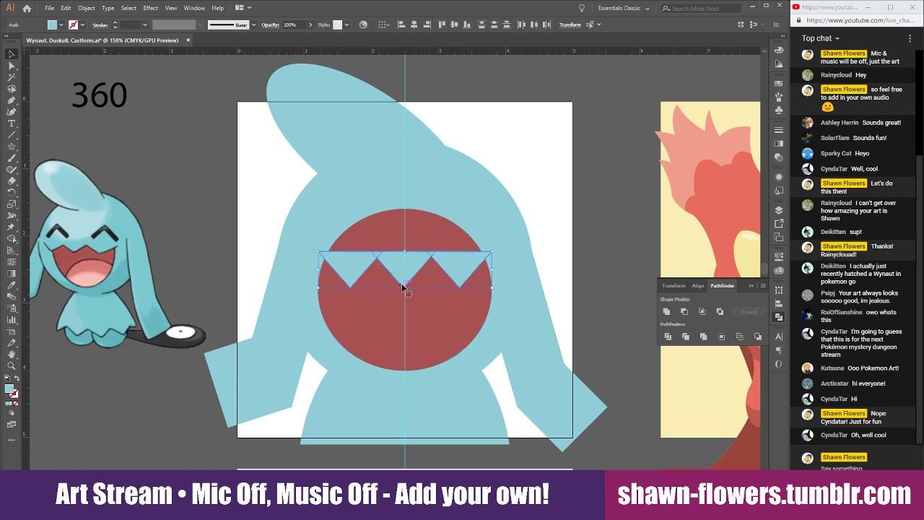
pyautogui.moveTo(404, 289); pyautogui.dragTo(456, 282)
pyautogui.click(607, 237)
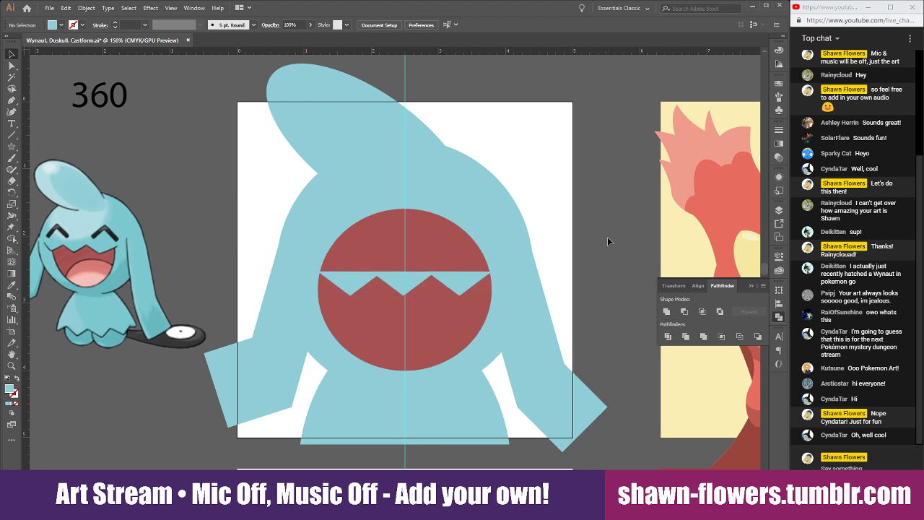
pyautogui.click(361, 285)
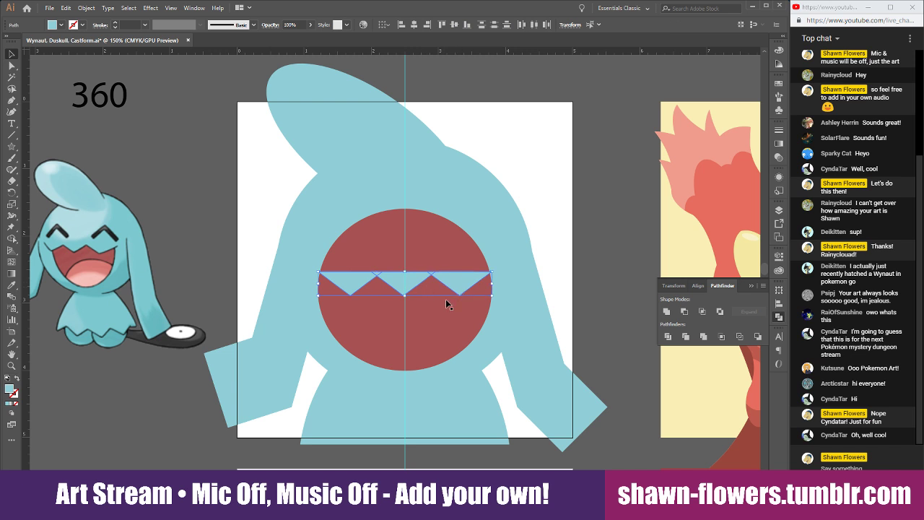
pyautogui.scroll(2, 402, 321)
pyautogui.moveTo(422, 232); pyautogui.dragTo(408, 256)
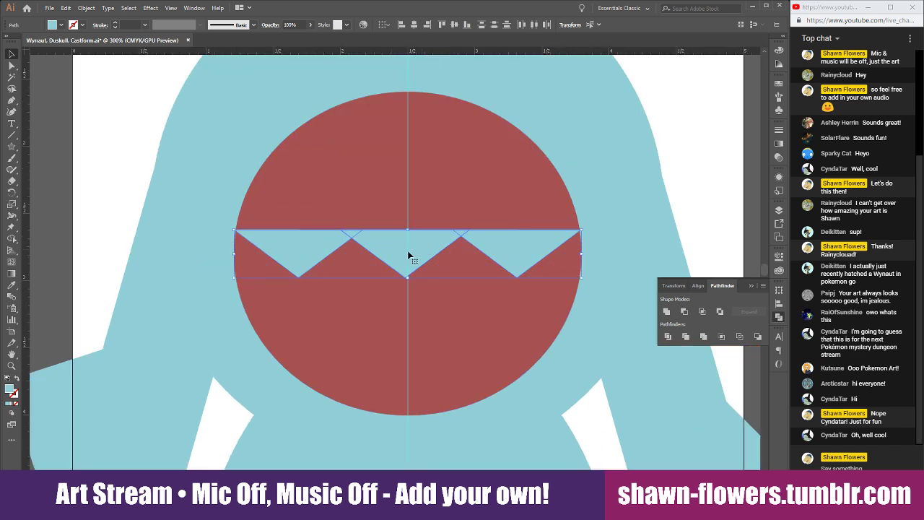
# Cover the red ellipse above the triangles with a light blue rectangle about 2.94 in wide and 1.24 in high
pyautogui.click(93, 160)
pyautogui.scroll(-2, 155, 235)
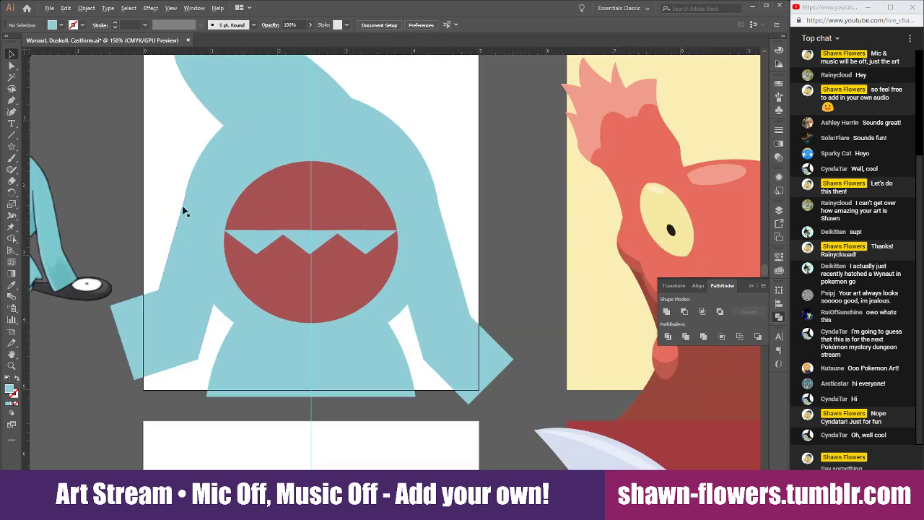
pyautogui.scroll(3, 186, 207)
pyautogui.scroll(-4, 327, 316)
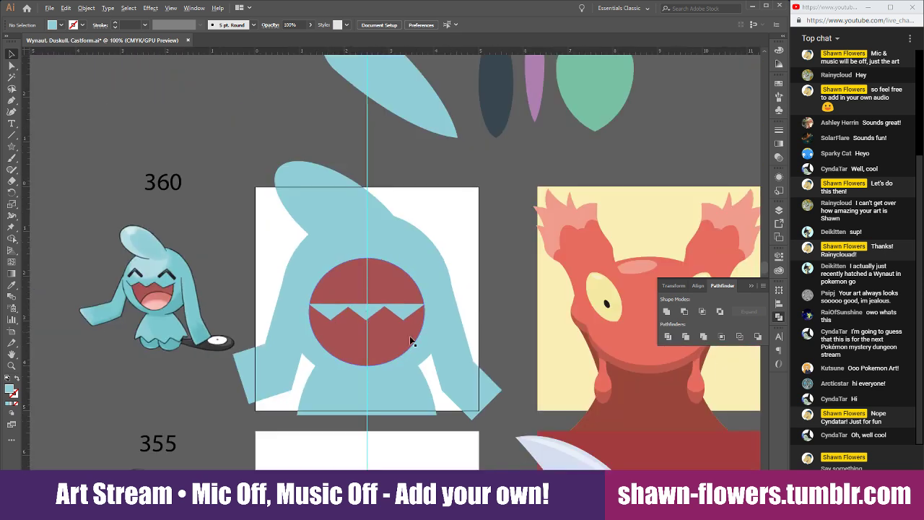
pyautogui.scroll(2, 311, 316)
pyautogui.moveTo(10, 151); pyautogui.dragTo(58, 147)
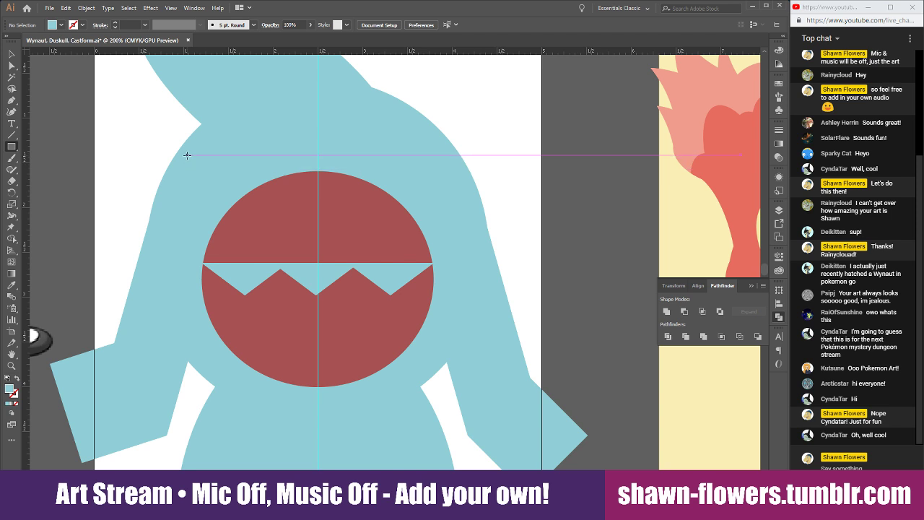
pyautogui.moveTo(188, 152); pyautogui.dragTo(451, 262)
pyautogui.click(11, 52)
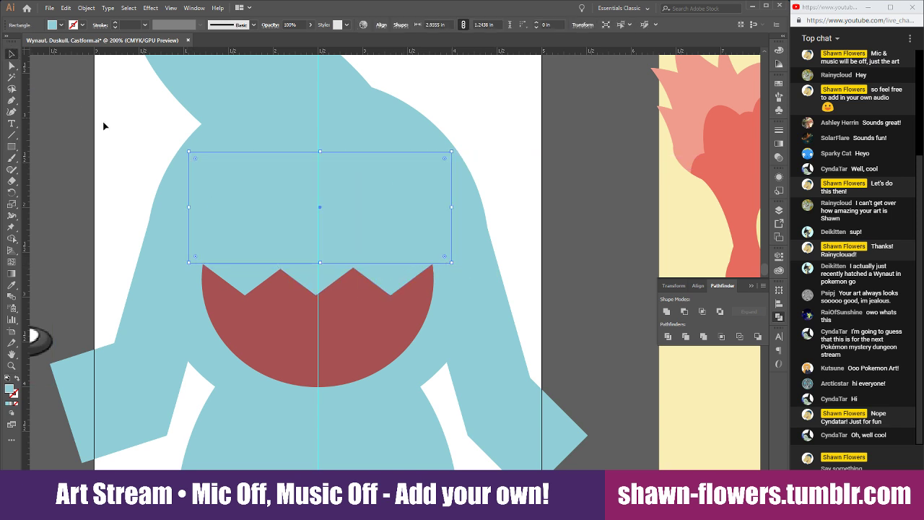
pyautogui.click(120, 137)
# Draw a thin black-filled rectangle about 0.85 in wide and 0.14 in high beside the head
pyautogui.scroll(-1, 148, 193)
pyautogui.moveTo(361, 263); pyautogui.dragTo(396, 275)
pyautogui.hscroll(-4, 432, 286)
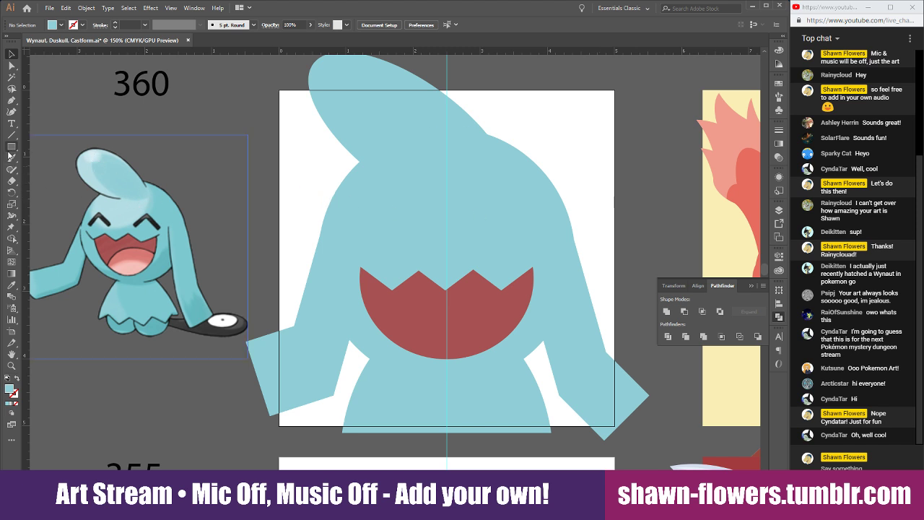
pyautogui.moveTo(11, 145); pyautogui.dragTo(43, 147)
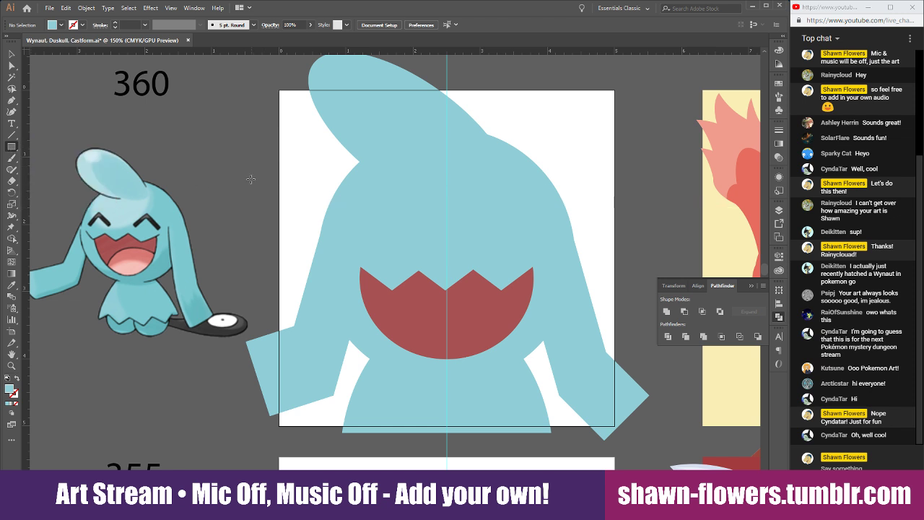
pyautogui.moveTo(251, 179); pyautogui.dragTo(308, 186)
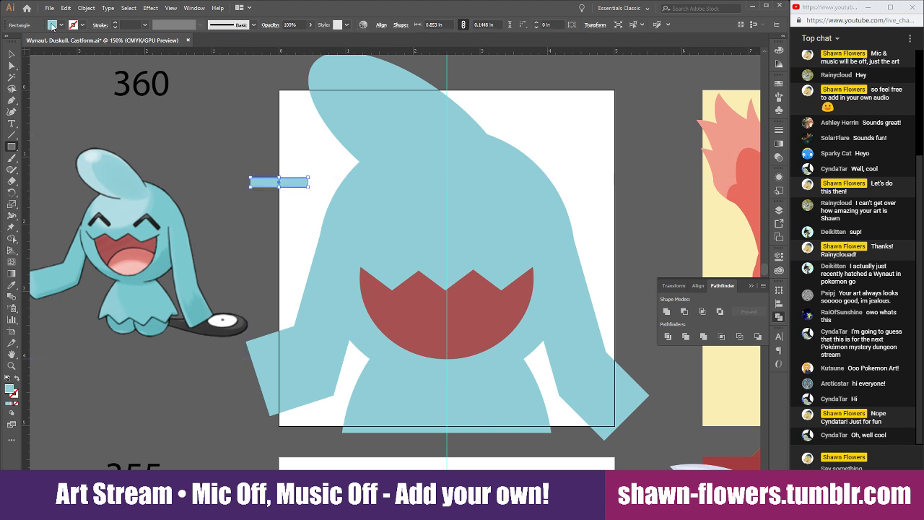
pyautogui.keyDown('shift'); pyautogui.click(52, 26); pyautogui.keyUp('shift')
pyautogui.click(10, 92)
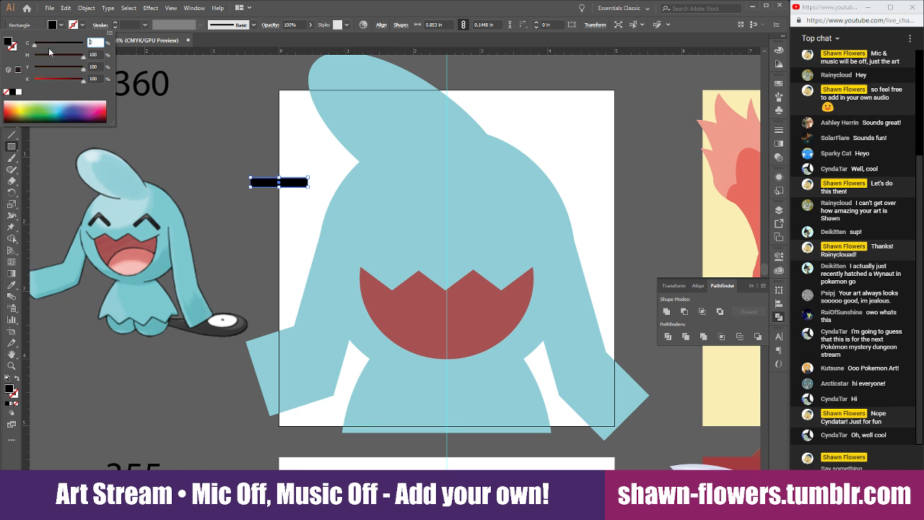
pyautogui.click(62, 26)
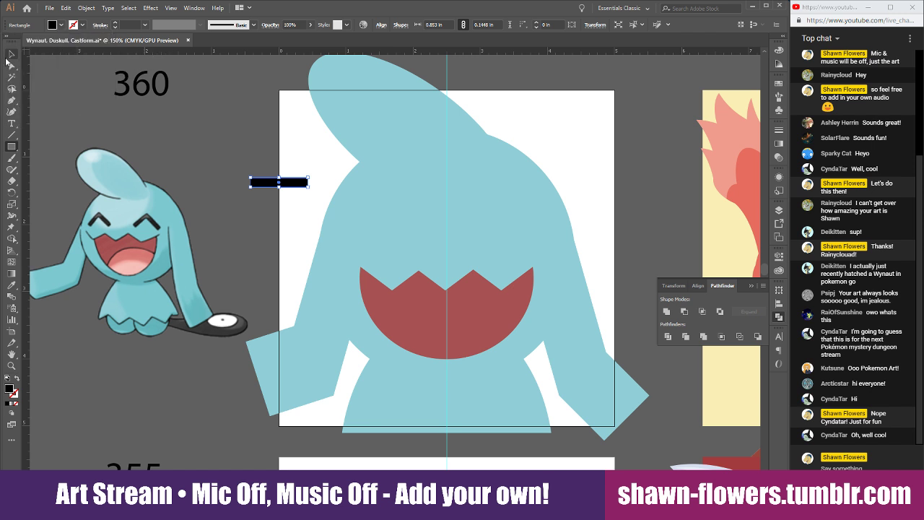
# Rotate the black bar to a diagonal above the mouth on the face's left half and place a duplicate beside it
pyautogui.click(11, 57)
pyautogui.click(223, 151)
pyautogui.click(288, 144)
pyautogui.moveTo(304, 184); pyautogui.dragTo(437, 207)
# Reflect the duplicate bar across the vertical axis
pyautogui.click(87, 8)
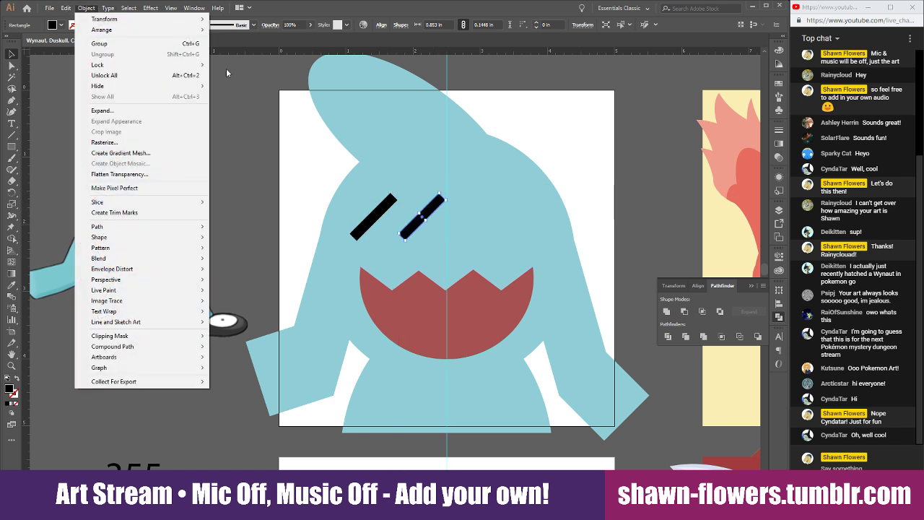
pyautogui.moveTo(114, 20)
pyautogui.click(266, 56)
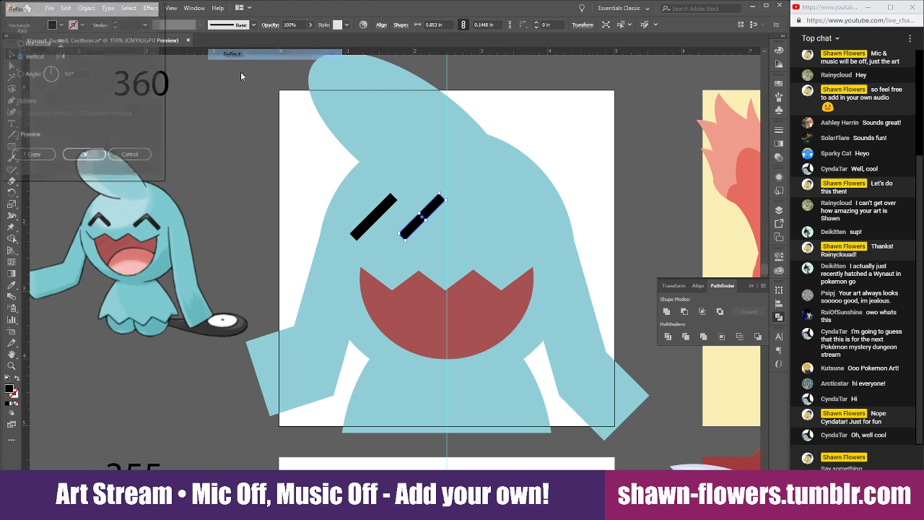
pyautogui.click(124, 157)
# Move the reflected bar so its upper end meets the first bar's, forming a sharp chevron for the closed eye
pyautogui.scroll(3, 400, 204)
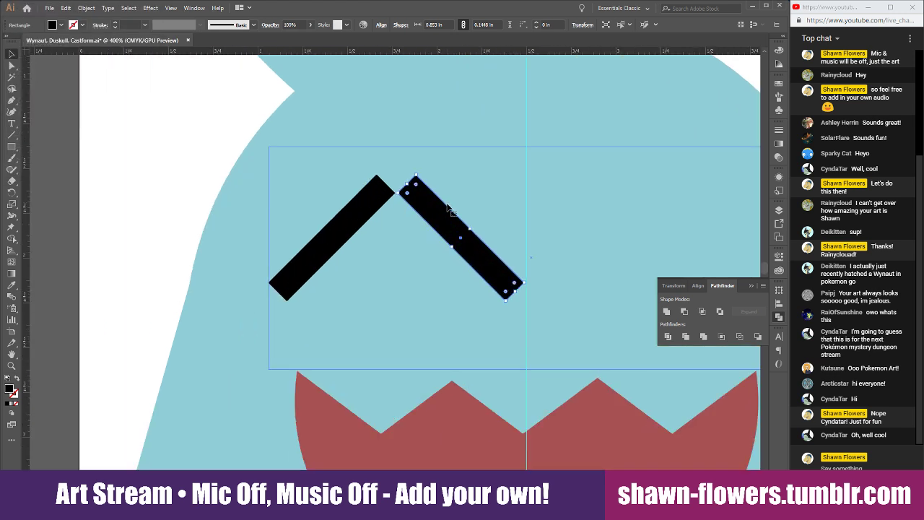
pyautogui.moveTo(438, 214); pyautogui.dragTo(399, 210)
pyautogui.scroll(2, 374, 193)
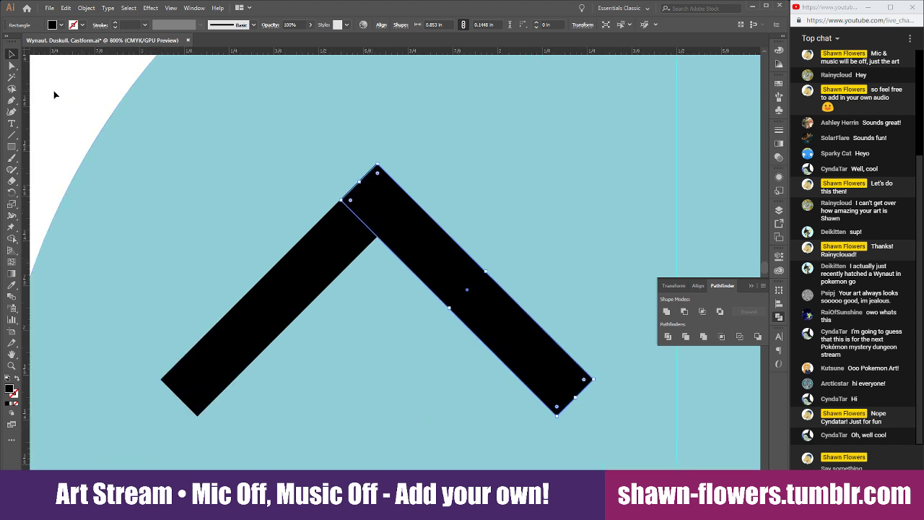
pyautogui.moveTo(412, 243)
pyautogui.mouseDown()
pyautogui.moveTo(423, 255)
pyautogui.moveTo(419, 246)
pyautogui.moveTo(410, 253)
pyautogui.moveTo(414, 246)
pyautogui.mouseUp()
pyautogui.scroll(3, 377, 186)
pyautogui.hotkey('ctrl', '-')
pyautogui.hotkey('ctrl', '-')
pyautogui.hotkey('ctrl', '-')
pyautogui.hotkey('ctrl', '-')
pyautogui.hotkey('ctrl', '-')
pyautogui.hotkey('ctrl', '-')
pyautogui.click(180, 209)
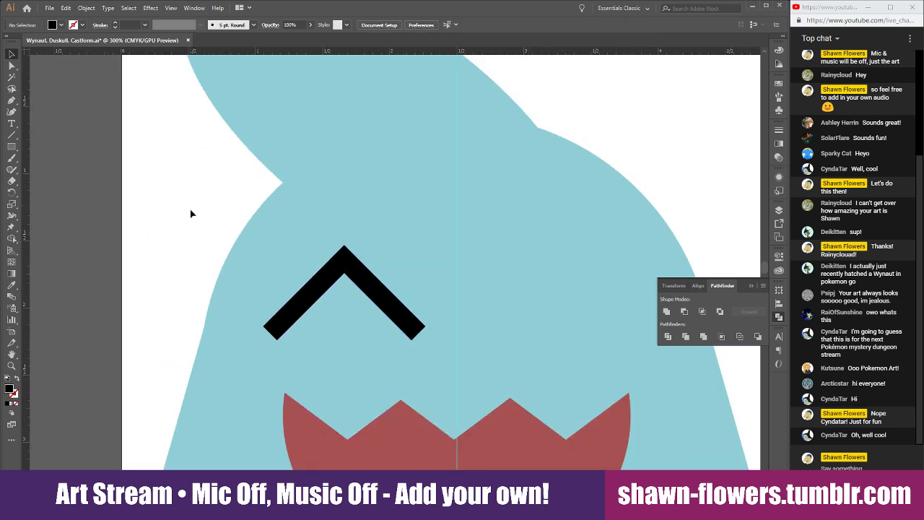
# Duplicate the chevron eye to the other side of the vertical guide so both eyes sit evenly about it
pyautogui.scroll(-3, 190, 220)
pyautogui.moveTo(340, 313); pyautogui.dragTo(411, 313)
pyautogui.scroll(3, 311, 261)
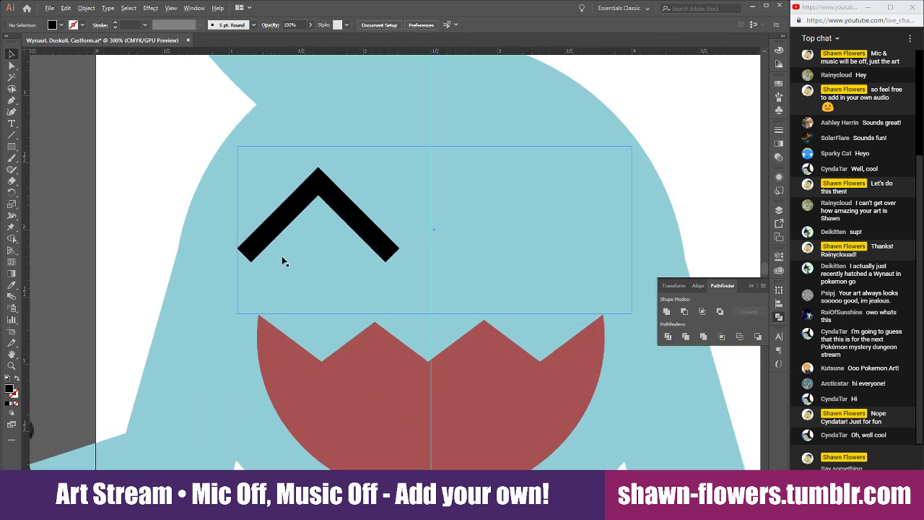
pyautogui.click(340, 210)
pyautogui.moveTo(339, 210); pyautogui.dragTo(526, 207)
pyautogui.keyDown('shift'); pyautogui.click(329, 208); pyautogui.keyUp('shift')
pyautogui.click(680, 145)
# Duplicate the head curl's ellipse, offset and tilt the copy, and subtract it from another copy to leave a crescent along the curl's lower edge
pyautogui.scroll(-3, 667, 249)
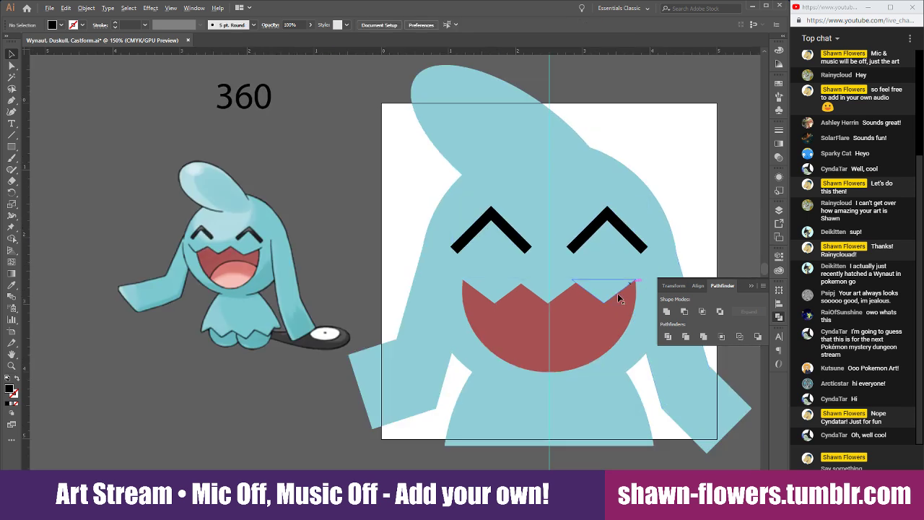
pyautogui.hscroll(2, 373, 359)
pyautogui.scroll(5, 436, 204)
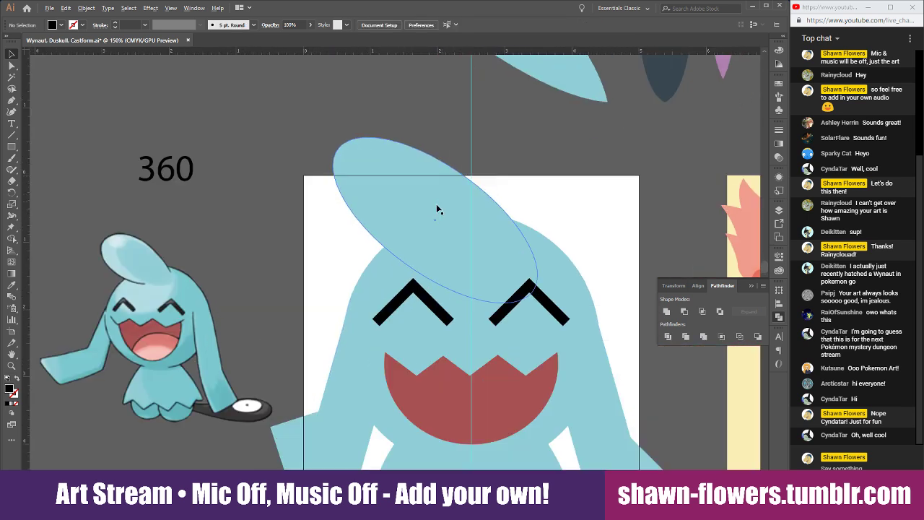
pyautogui.click(379, 213)
pyautogui.moveTo(381, 213); pyautogui.dragTo(347, 190)
pyautogui.moveTo(394, 243); pyautogui.dragTo(402, 199)
pyautogui.scroll(-2, 527, 295)
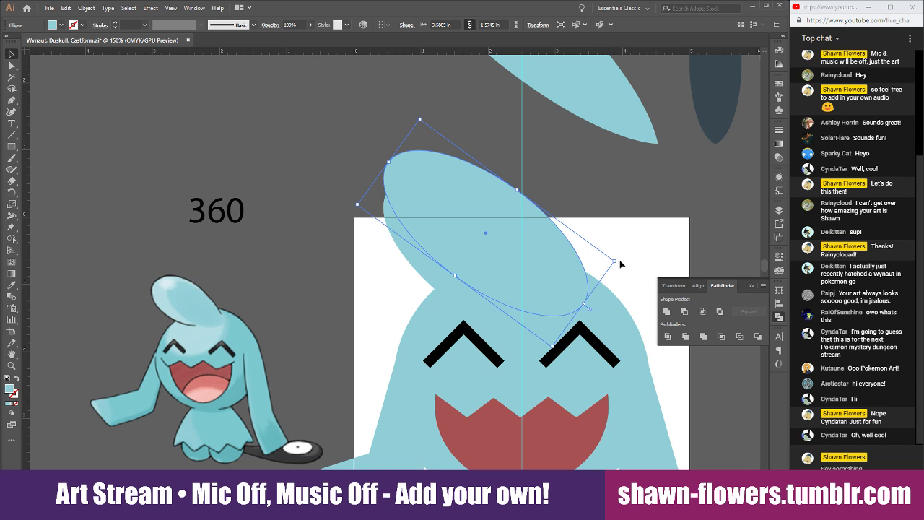
pyautogui.moveTo(616, 261)
pyautogui.mouseDown()
pyautogui.moveTo(624, 235)
pyautogui.moveTo(623, 246)
pyautogui.mouseUp()
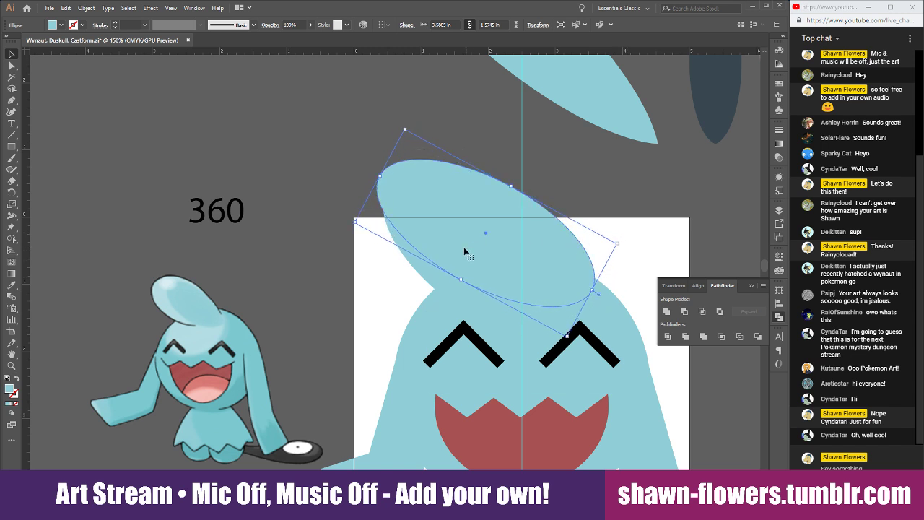
pyautogui.moveTo(462, 251); pyautogui.dragTo(429, 275)
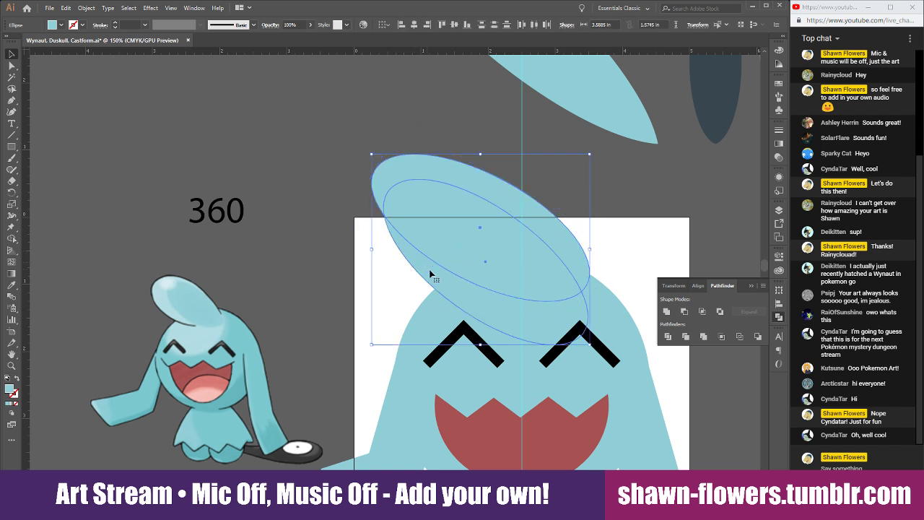
pyautogui.click(689, 312)
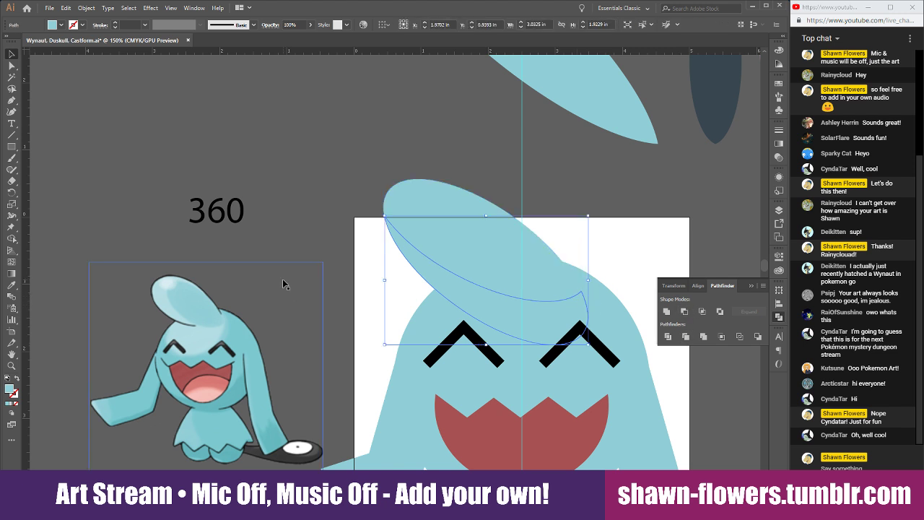
# Give the crescent the translucent shading appearance sampled from the neighbouring red character
pyautogui.click(13, 286)
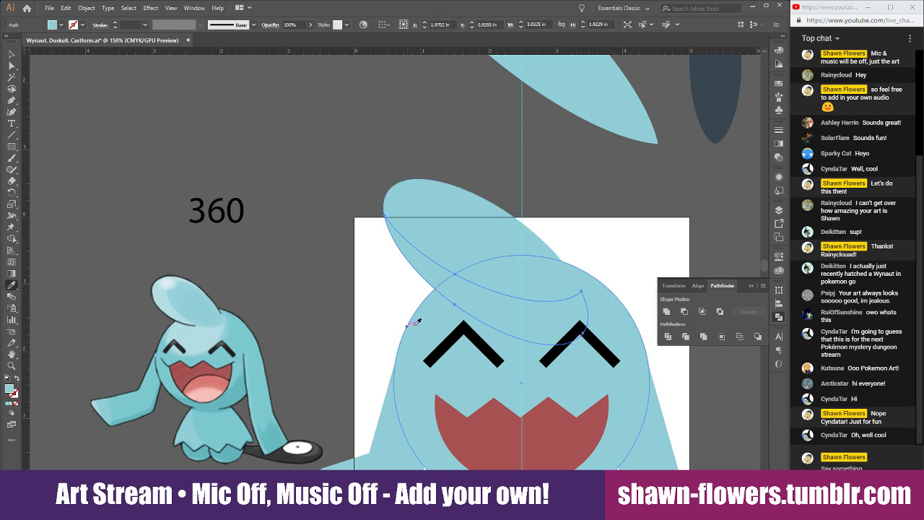
pyautogui.hscroll(3, 454, 320)
pyautogui.hscroll(3, 451, 318)
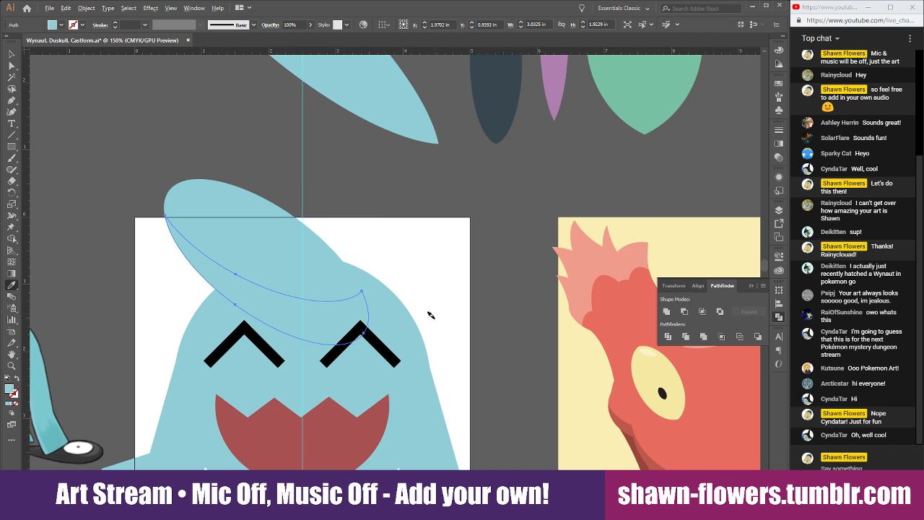
pyautogui.scroll(-4, 481, 355)
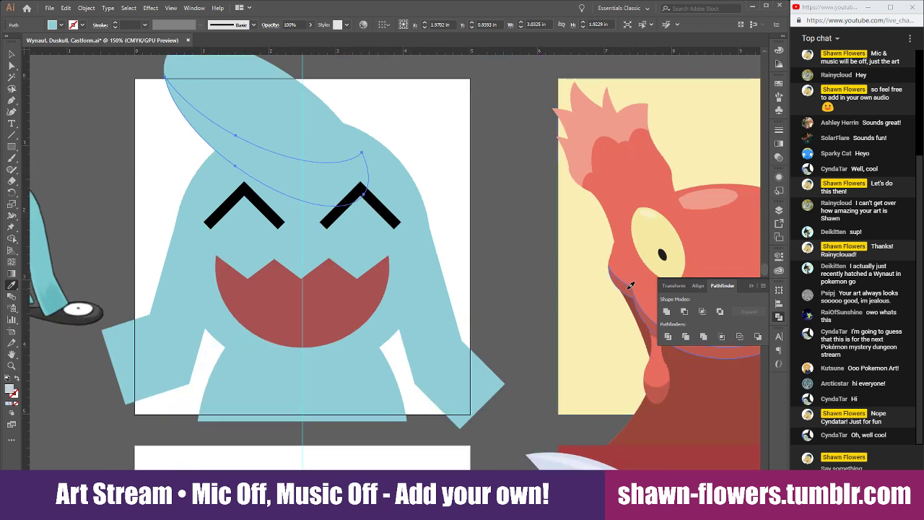
pyautogui.click(628, 288)
pyautogui.click(11, 55)
pyautogui.click(94, 108)
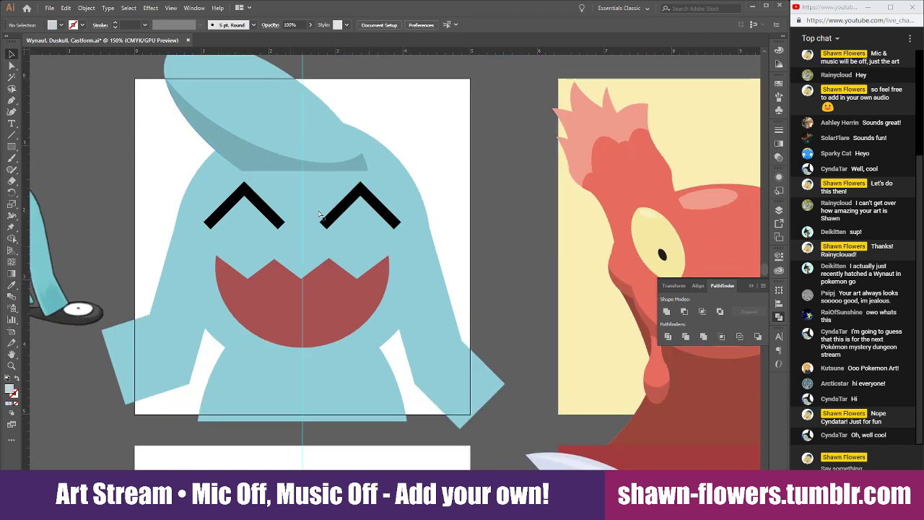
# Bring the head curl and its crescent shading to the front of the artwork
pyautogui.hscroll(-3, 320, 213)
pyautogui.scroll(1, 291, 194)
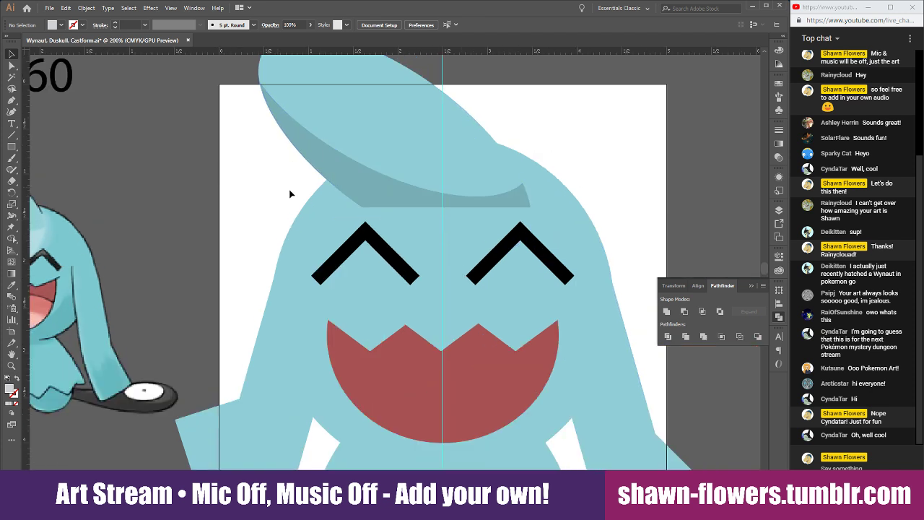
pyautogui.scroll(3, 291, 193)
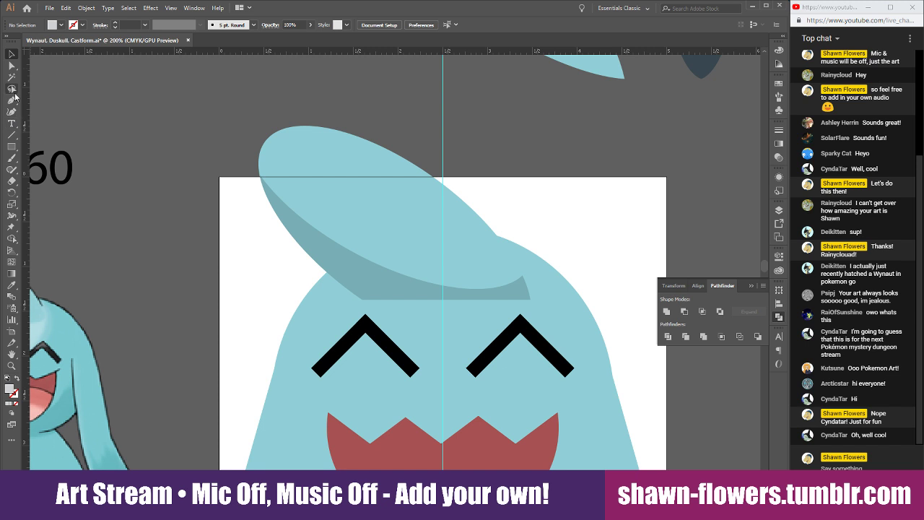
pyautogui.hscroll(-3, 186, 243)
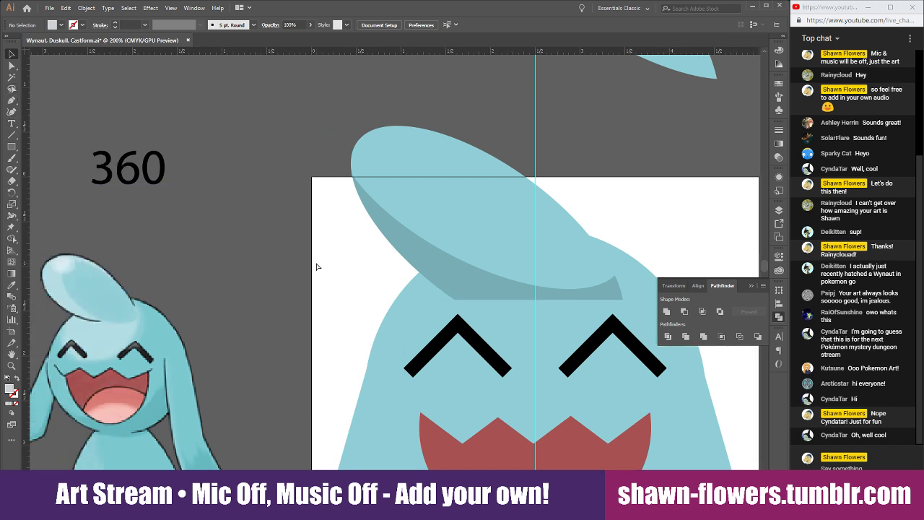
pyautogui.moveTo(396, 190); pyautogui.dragTo(397, 187)
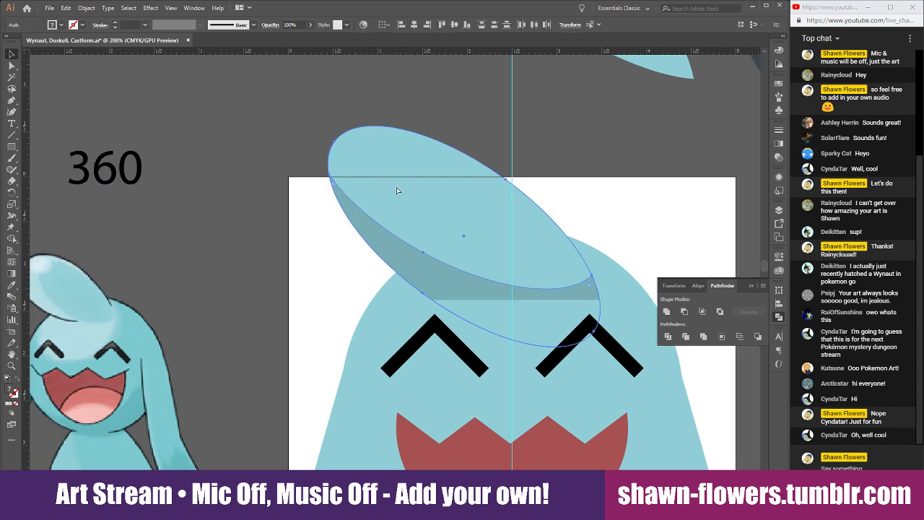
pyautogui.hotkey('ctrl', 'shift', ']')
pyautogui.click(323, 284)
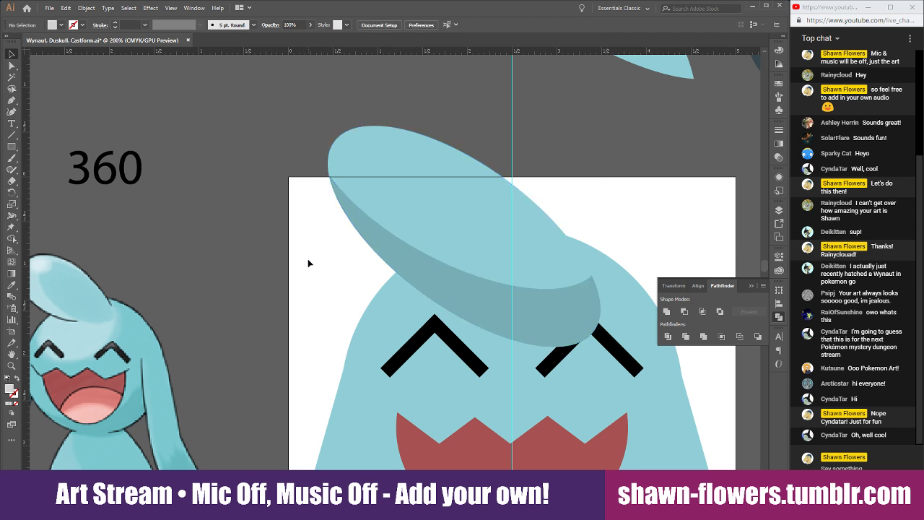
# Draw an ellipse about 3.96 in wide and 1.84 in high over the head curl and tilt it to follow the curl's slope
pyautogui.moveTo(11, 147); pyautogui.dragTo(43, 168)
pyautogui.moveTo(291, 121); pyautogui.dragTo(646, 286)
pyautogui.click(11, 54)
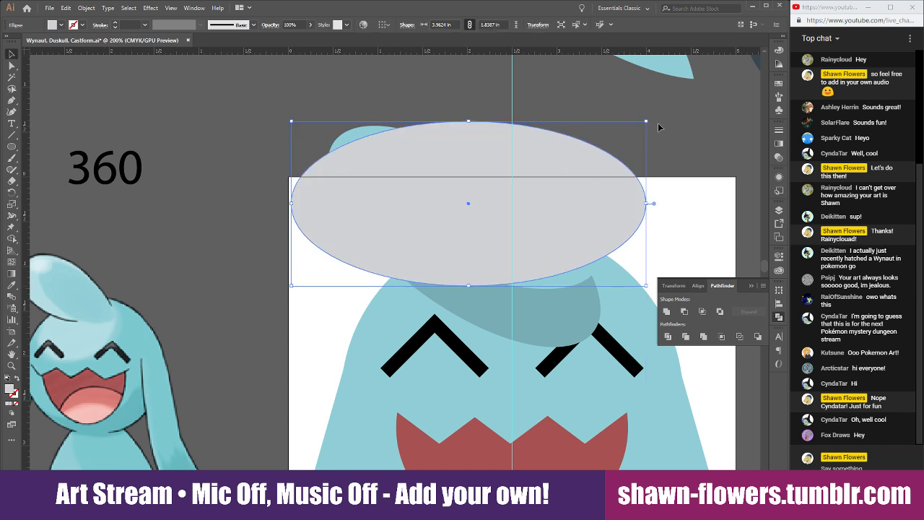
pyautogui.moveTo(652, 119); pyautogui.dragTo(608, 200)
pyautogui.moveTo(557, 216); pyautogui.dragTo(576, 244)
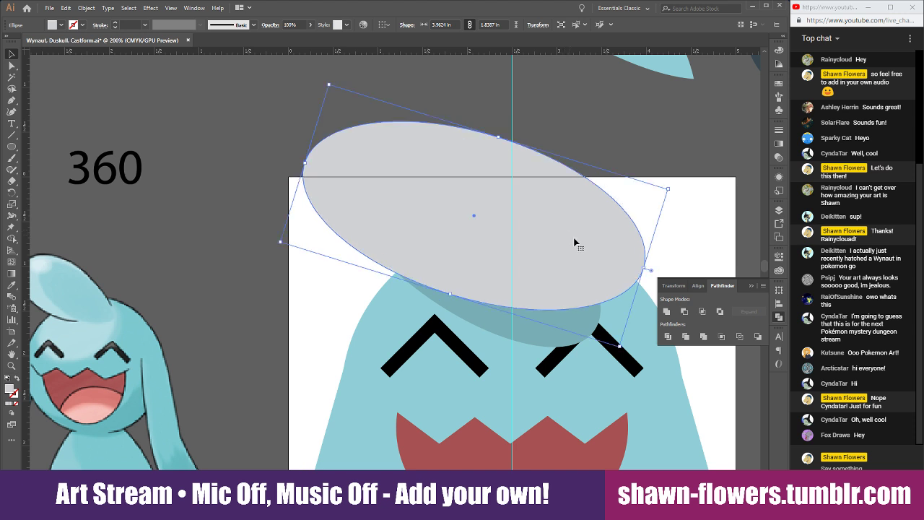
# Reduce the grey ellipse's tilt to nearly horizontal and shift it so its lower edge crosses where the curl meets the head
pyautogui.moveTo(625, 347); pyautogui.dragTo(644, 310)
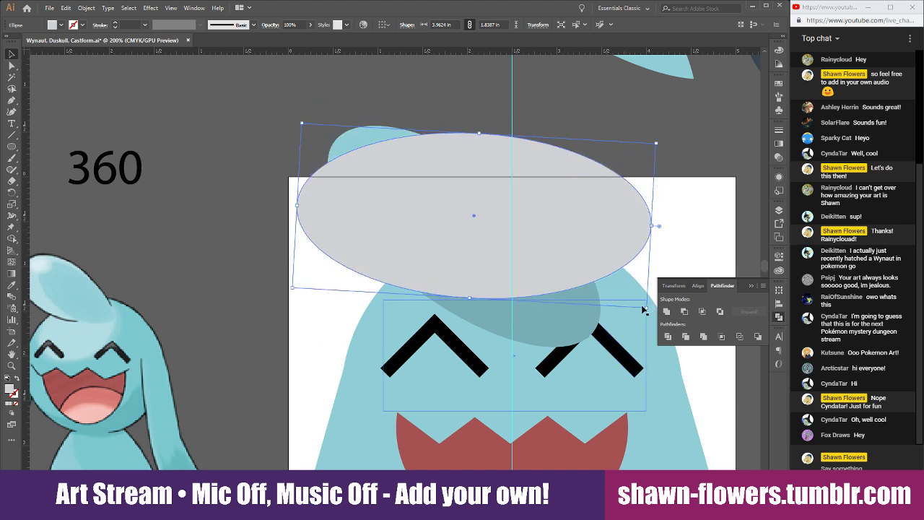
pyautogui.moveTo(575, 242)
pyautogui.mouseDown()
pyautogui.moveTo(465, 210)
pyautogui.moveTo(522, 240)
pyautogui.moveTo(576, 231)
pyautogui.mouseUp()
pyautogui.scroll(4, 346, 298)
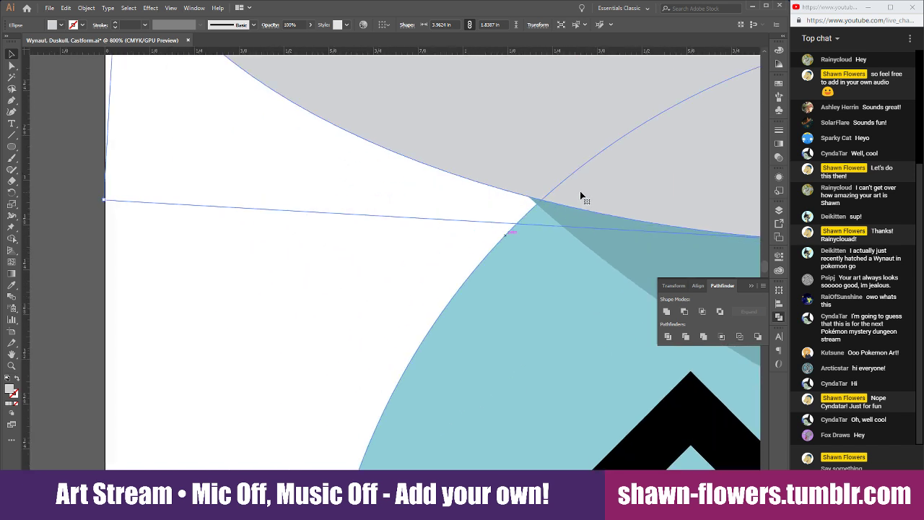
pyautogui.moveTo(580, 194); pyautogui.dragTo(592, 188)
pyautogui.scroll(-1, 400, 250)
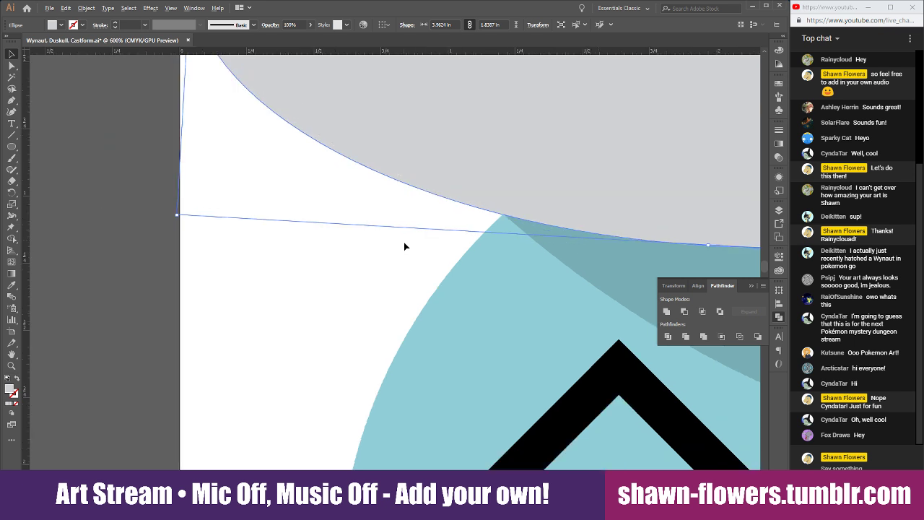
# Intersect the grey ellipse with the crescent shading and restore the translucent shading sampled from the red character
pyautogui.scroll(-5, 405, 246)
pyautogui.keyDown('shift'); pyautogui.click(486, 260); pyautogui.keyUp('shift')
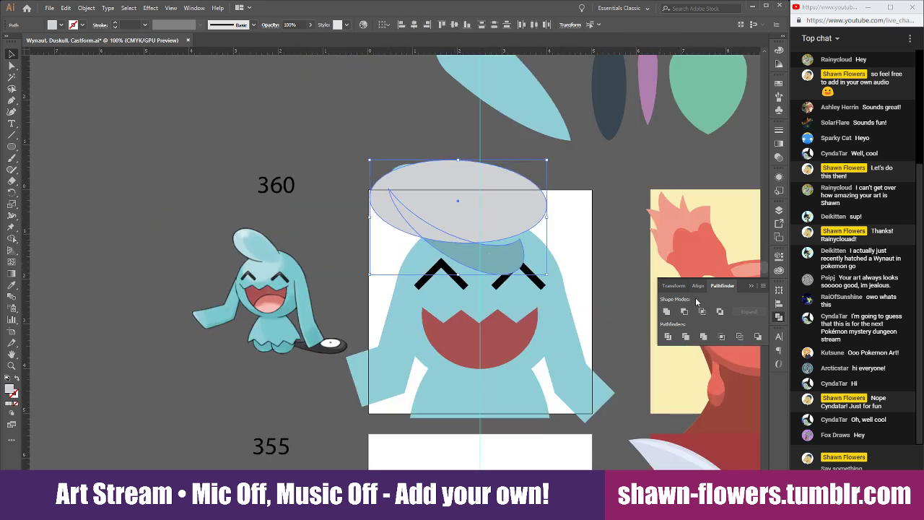
pyautogui.click(701, 312)
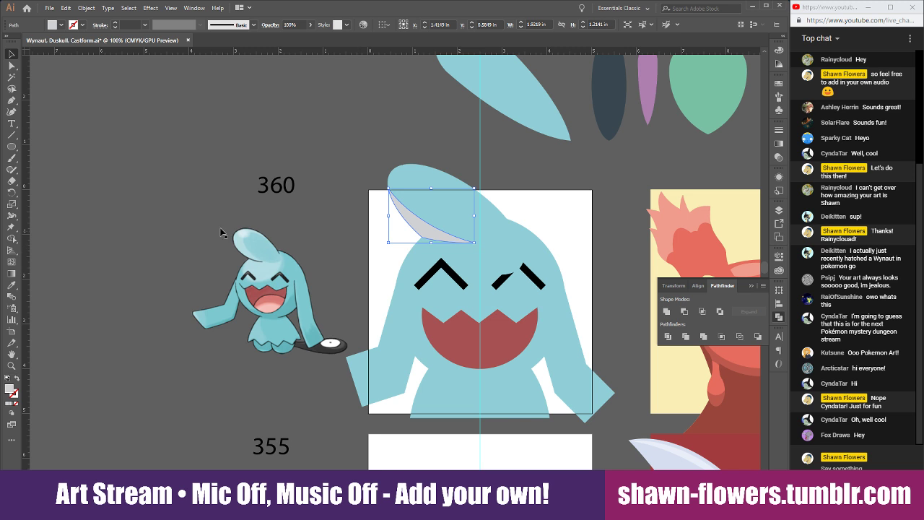
pyautogui.click(12, 286)
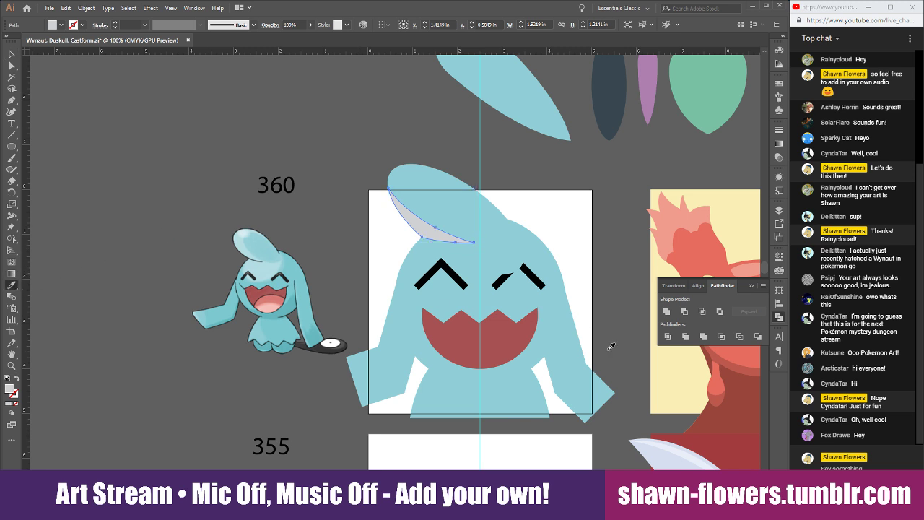
pyautogui.click(734, 363)
pyautogui.press('v')
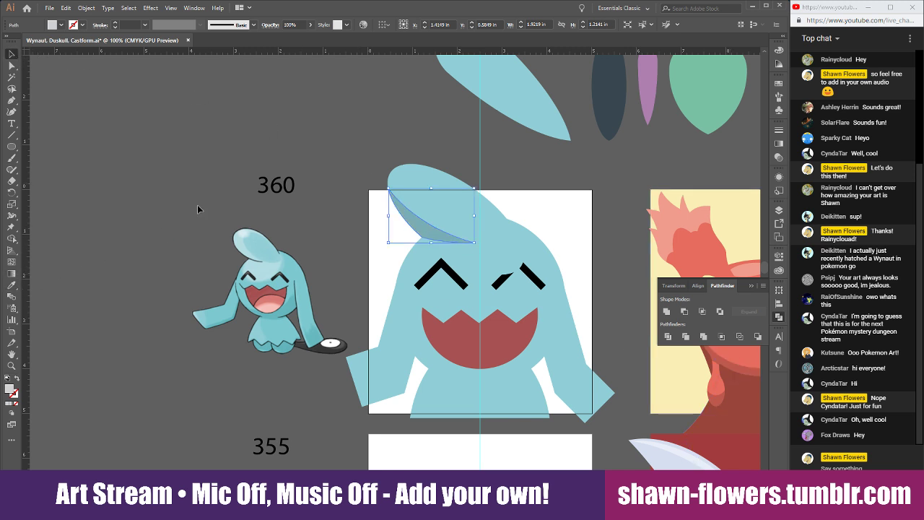
# Send the head curl ellipse behind the right chevron eye, keeping the crescent shading in front of the curl
pyautogui.click(358, 251)
pyautogui.scroll(3, 367, 266)
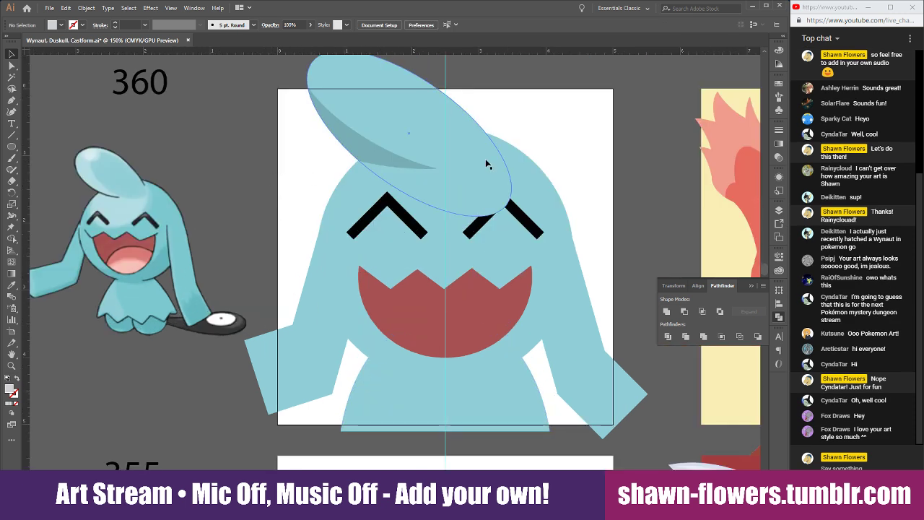
pyautogui.click(486, 164)
pyautogui.press('v')
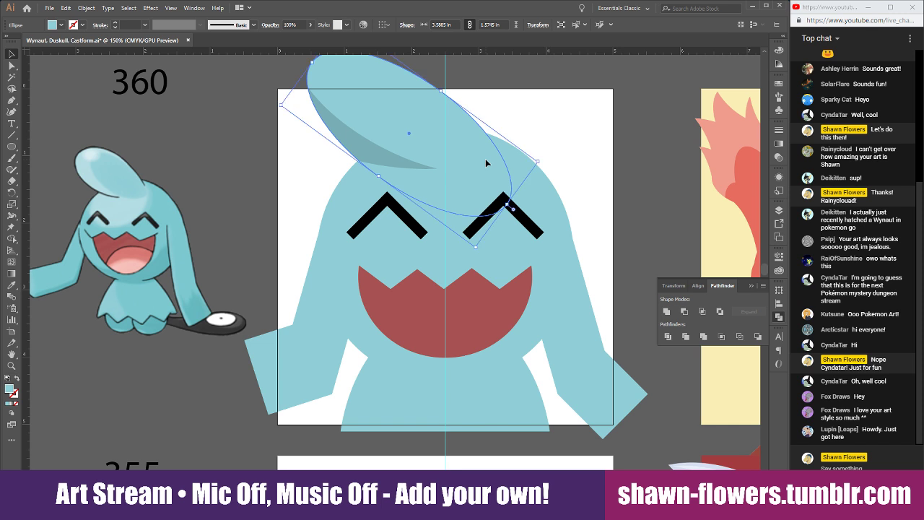
pyautogui.click(603, 139)
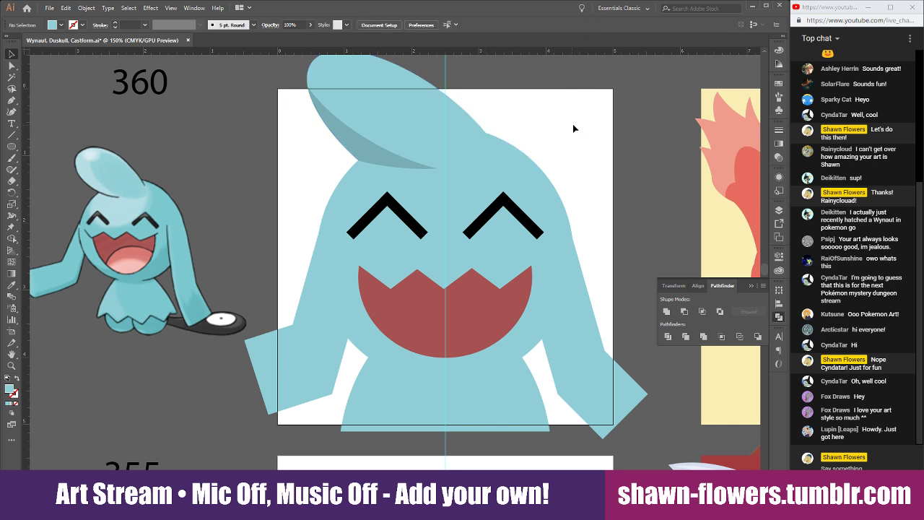
# Draw an ellipse about 2.34 in wide and 1.22 in high over the mouth and lower it to just below the teeth points
pyautogui.scroll(-3, 553, 142)
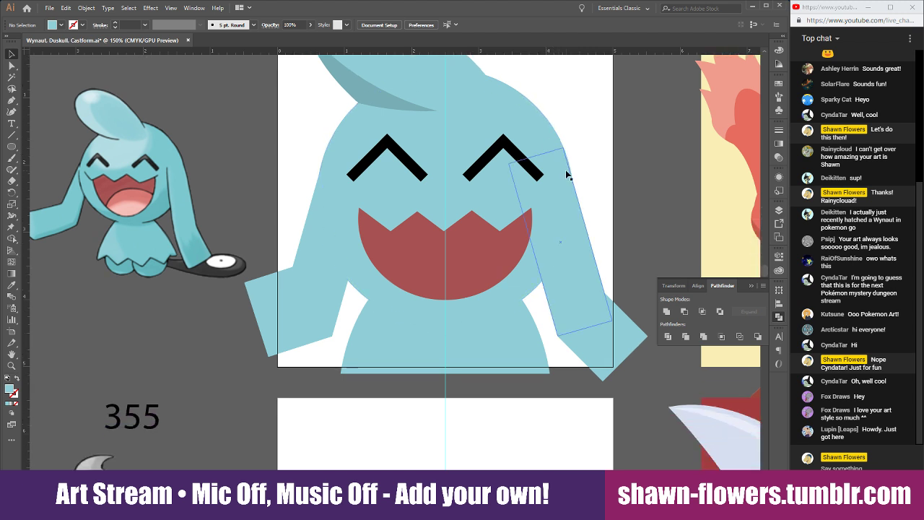
pyautogui.scroll(1, 534, 337)
pyautogui.press('l')
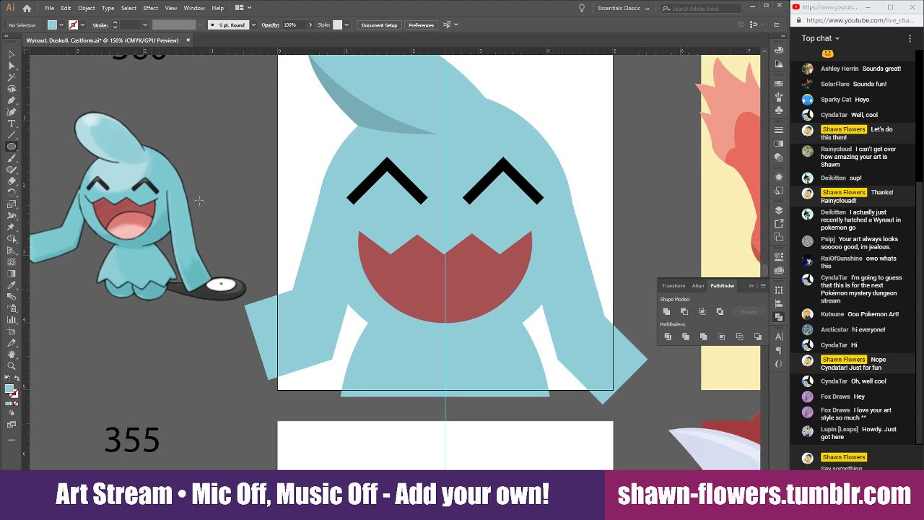
pyautogui.scroll(2, 488, 322)
pyautogui.moveTo(269, 331); pyautogui.dragTo(583, 166)
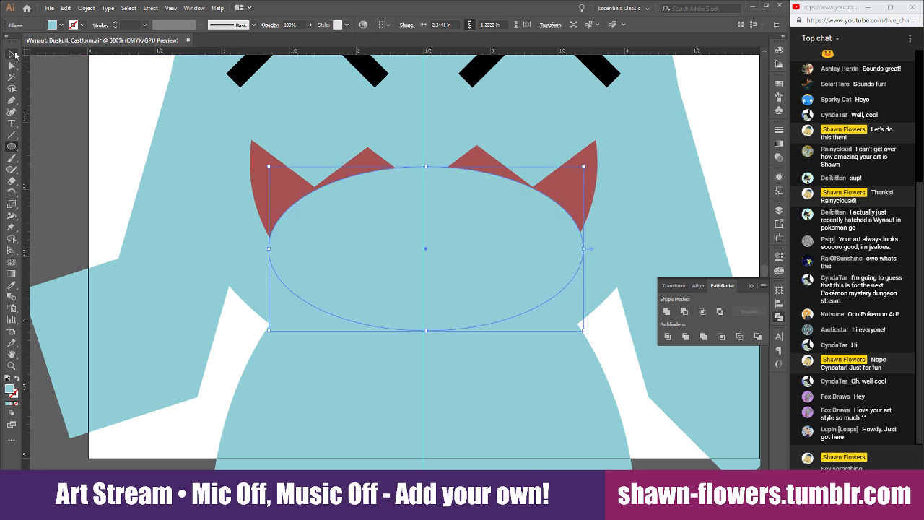
pyautogui.click(11, 54)
pyautogui.moveTo(505, 229); pyautogui.dragTo(504, 258)
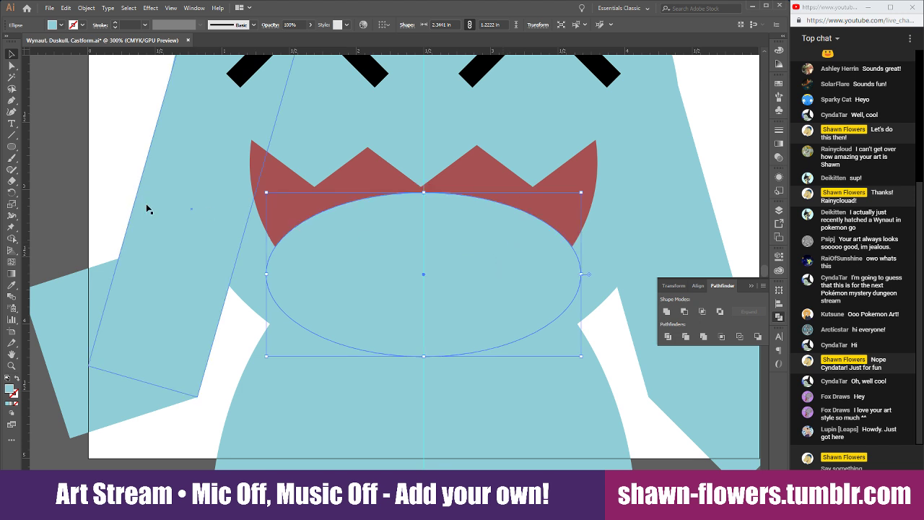
# Fill the mouth ellipse with the light pink sampled from the tongue in the Wynaut reference
pyautogui.scroll(-2, 115, 242)
pyautogui.moveTo(135, 242); pyautogui.dragTo(262, 243)
pyautogui.click(92, 193)
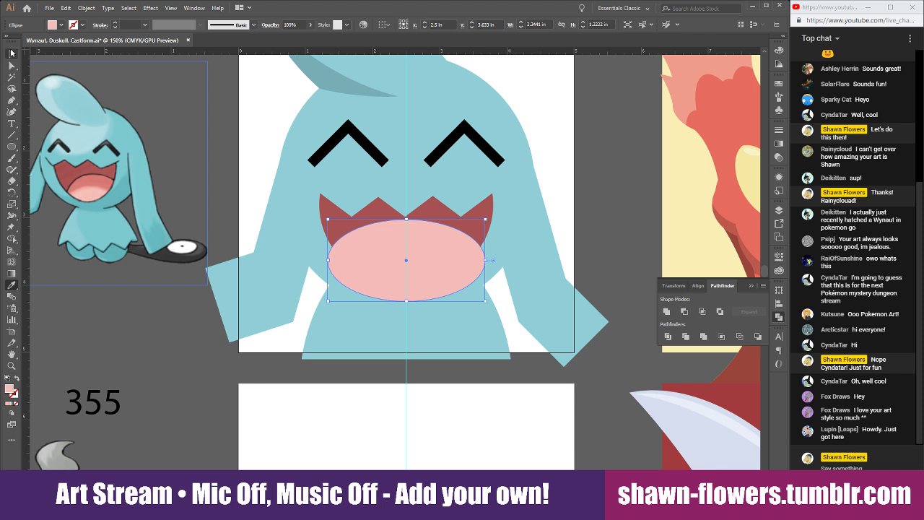
pyautogui.press('v')
# Intersect the light pink ellipse with a copy of the red mouth circle so it follows the mouth's lower curve
pyautogui.scroll(1, 468, 337)
pyautogui.click(279, 171)
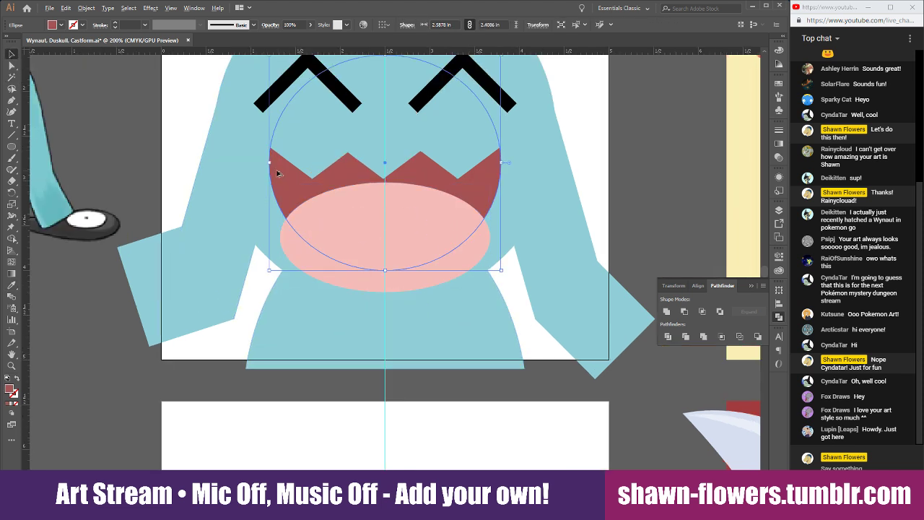
pyautogui.moveTo(278, 172)
pyautogui.mouseDown()
pyautogui.moveTo(295, 171)
pyautogui.moveTo(280, 173)
pyautogui.mouseUp()
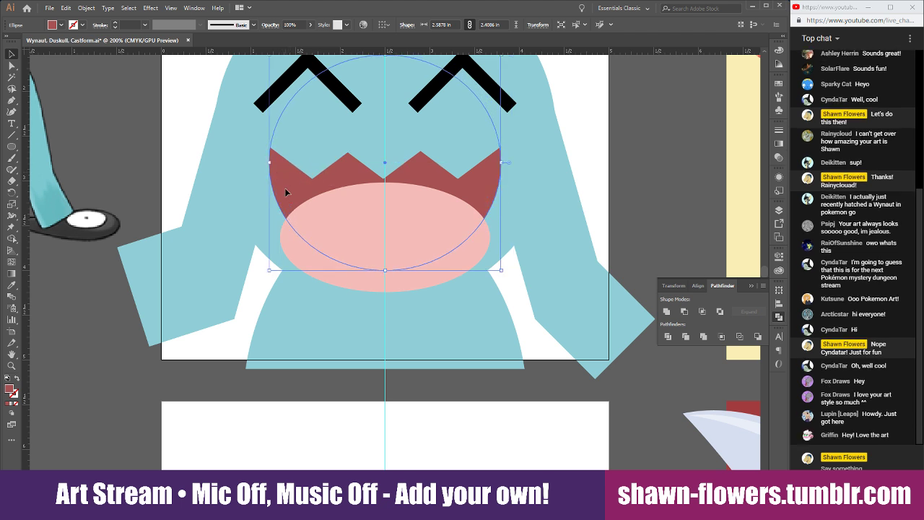
pyautogui.keyDown('shift'); pyautogui.click(350, 280); pyautogui.keyUp('shift')
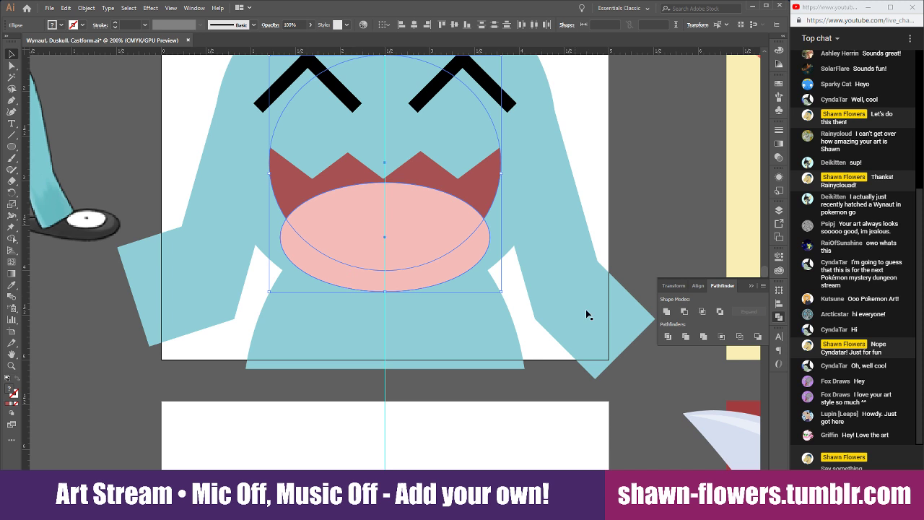
pyautogui.click(702, 311)
pyautogui.scroll(-2, 415, 272)
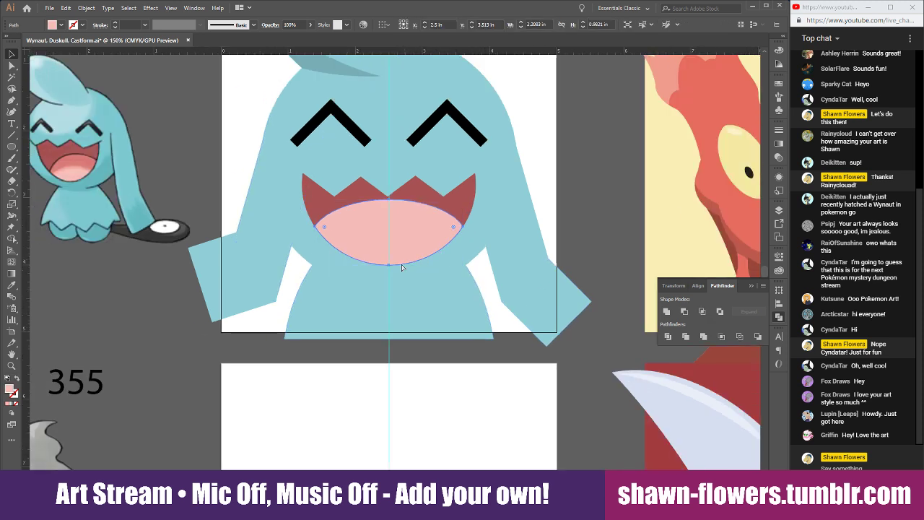
# Duplicate the pink tongue shape slightly lower, narrow the copy to about 1.86 in and raise its upper edge a little
pyautogui.scroll(4, 457, 241)
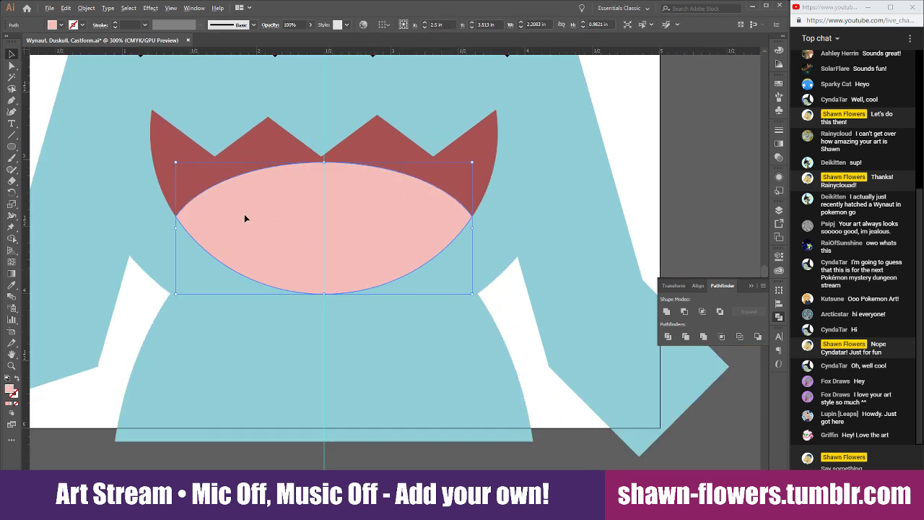
pyautogui.moveTo(294, 218); pyautogui.dragTo(245, 216)
pyautogui.moveTo(375, 210); pyautogui.dragTo(373, 238)
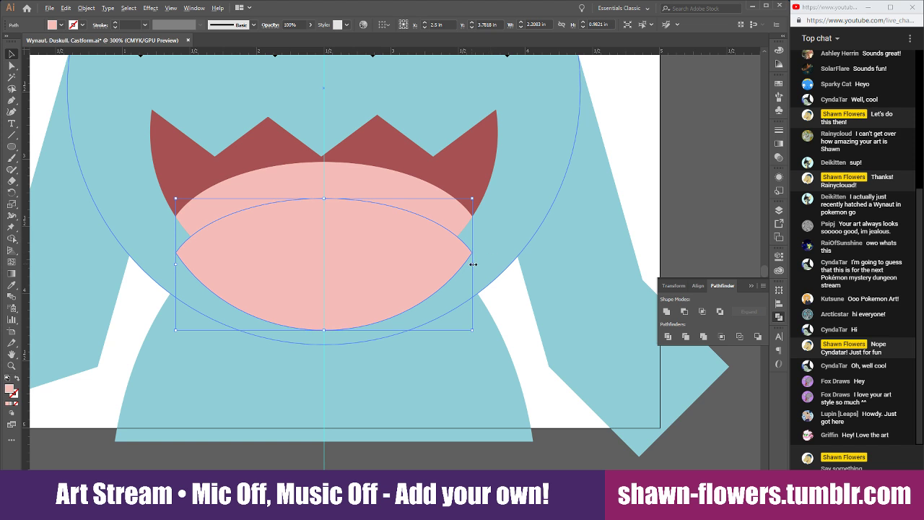
pyautogui.moveTo(473, 265); pyautogui.dragTo(449, 264)
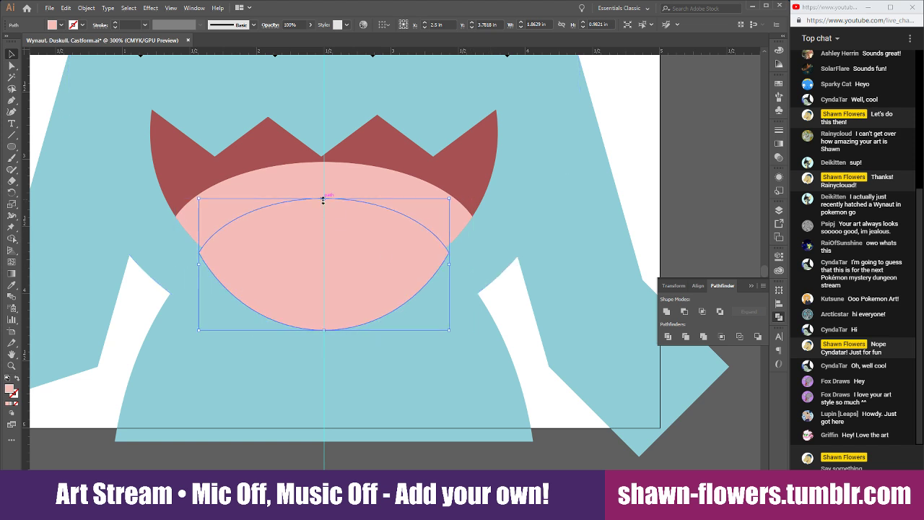
pyautogui.moveTo(323, 199); pyautogui.dragTo(323, 189)
# Intersect the narrowed tongue shape with a copy of the larger pink shape to form the inner tongue
pyautogui.hotkey('ctrl', 'z')
pyautogui.hotkey('ctrl', 'z')
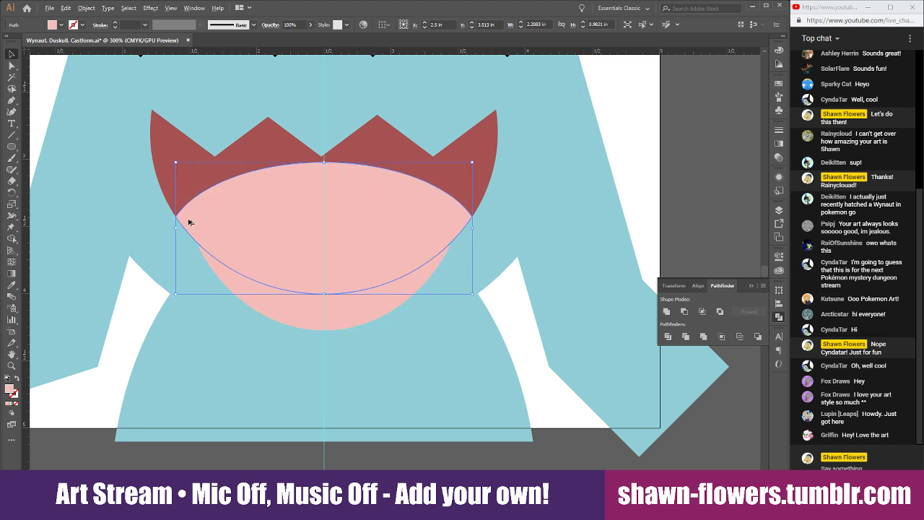
pyautogui.keyDown('shift'); pyautogui.click(252, 299); pyautogui.keyUp('shift')
pyautogui.click(704, 312)
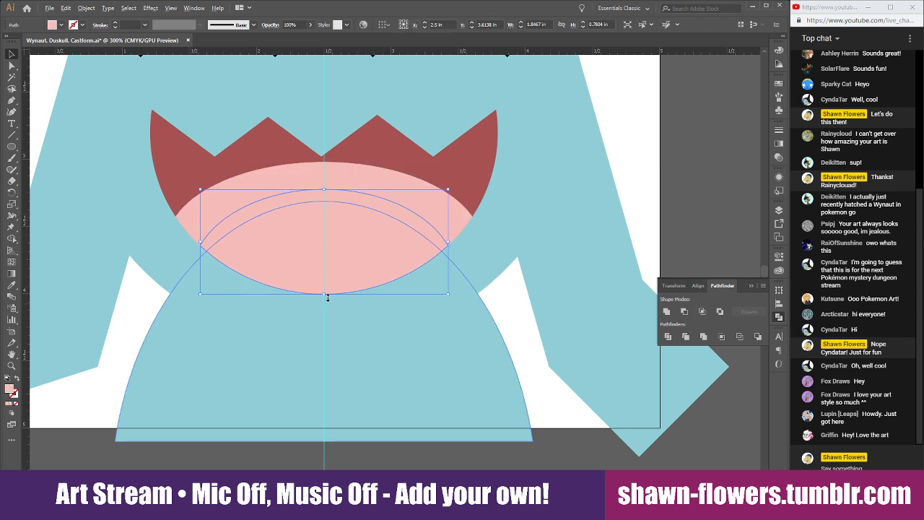
# Recolour the larger tongue shape behind the inner one with the darker pink sampled from the reference's mouth
pyautogui.scroll(-1, 328, 297)
pyautogui.hscroll(-3, 396, 302)
pyautogui.scroll(-1, 116, 188)
pyautogui.hscroll(-2, 115, 188)
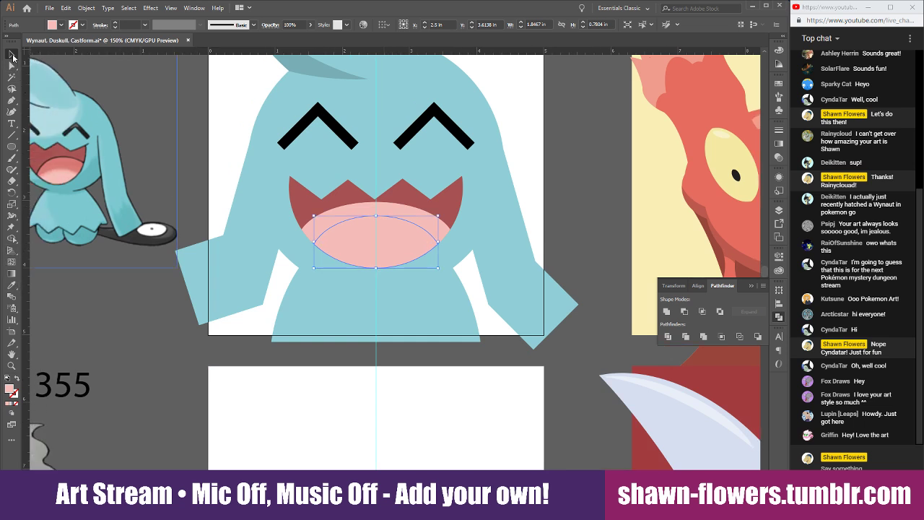
pyautogui.hotkey('ctrl', 'shift', 'a')
pyautogui.click(343, 215)
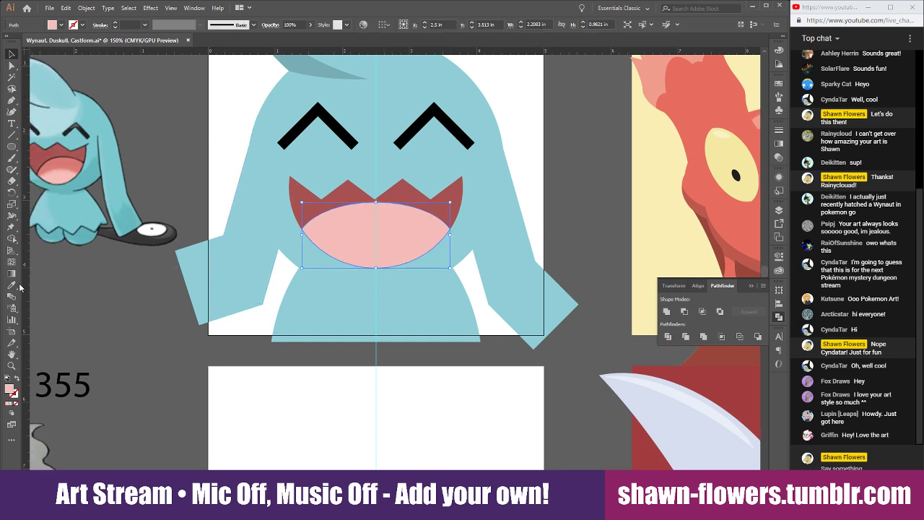
pyautogui.press('i')
pyautogui.click(65, 162)
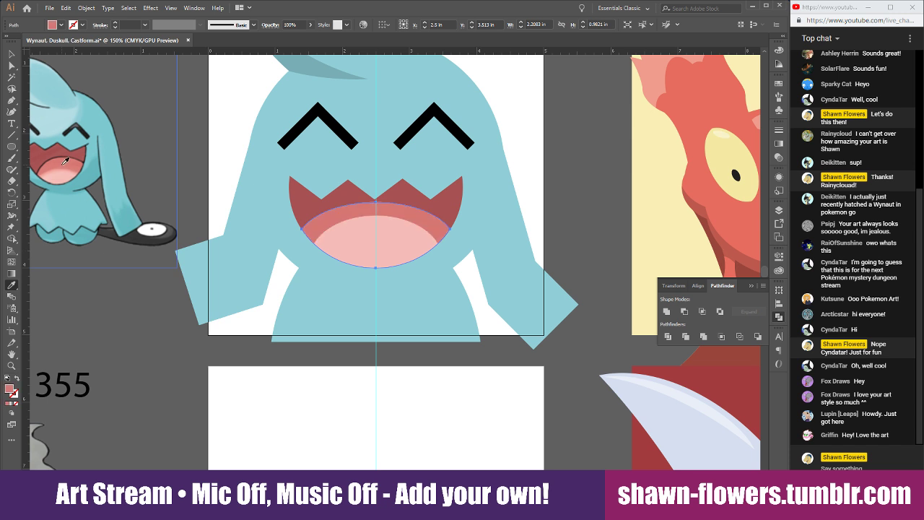
pyautogui.click(11, 54)
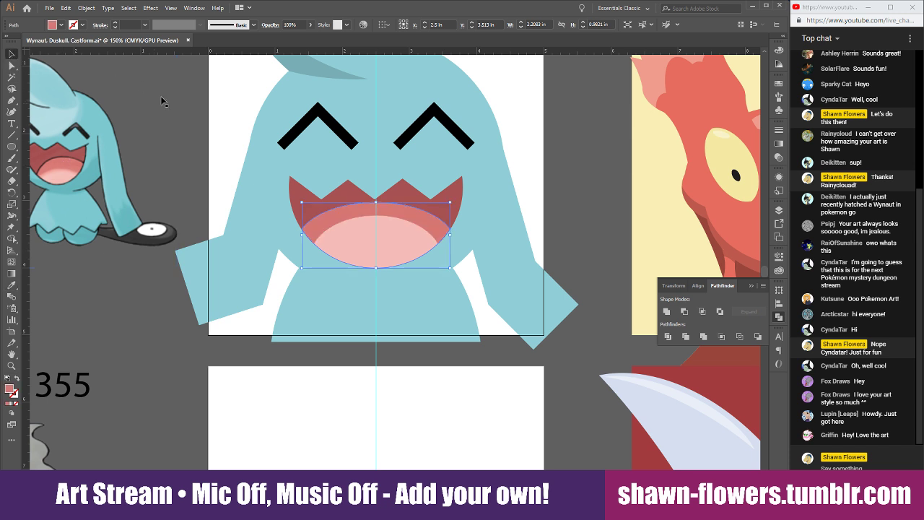
pyautogui.click(218, 108)
pyautogui.scroll(-1, 250, 209)
pyautogui.hscroll(-2, 482, 347)
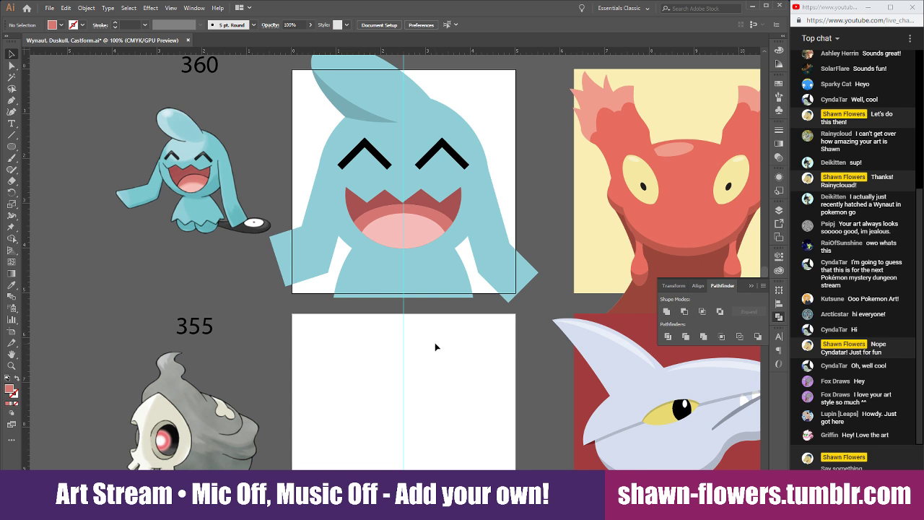
pyautogui.scroll(1, 437, 264)
pyautogui.scroll(2, 431, 371)
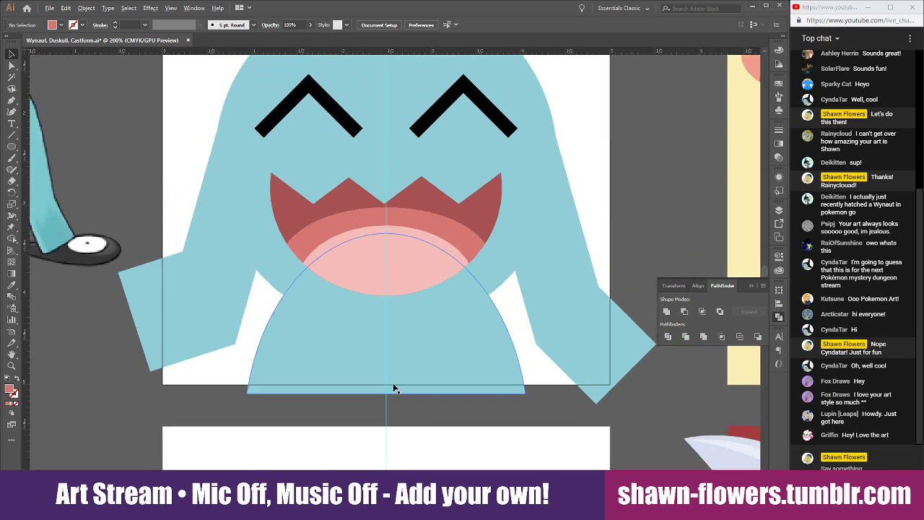
pyautogui.scroll(-3, 391, 376)
pyautogui.scroll(-1, 355, 306)
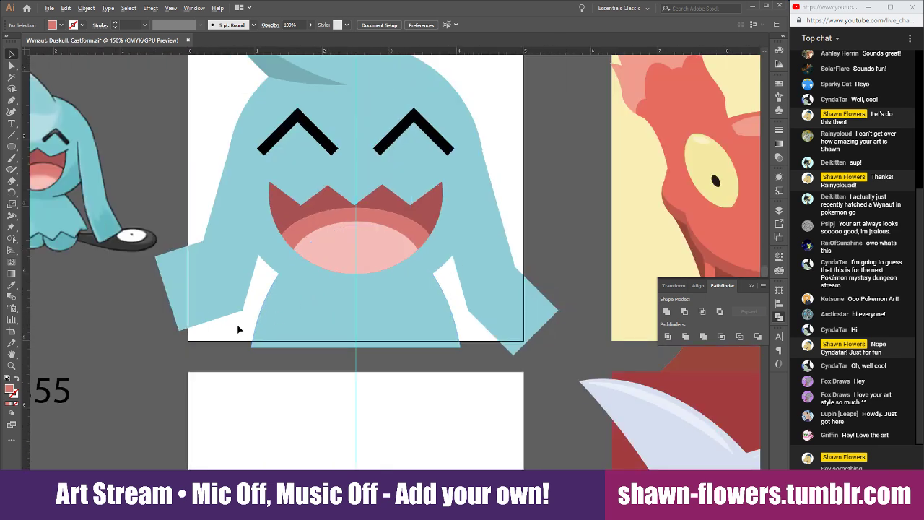
pyautogui.scroll(-1, 238, 329)
pyautogui.scroll(1, 219, 319)
pyautogui.scroll(1, 228, 205)
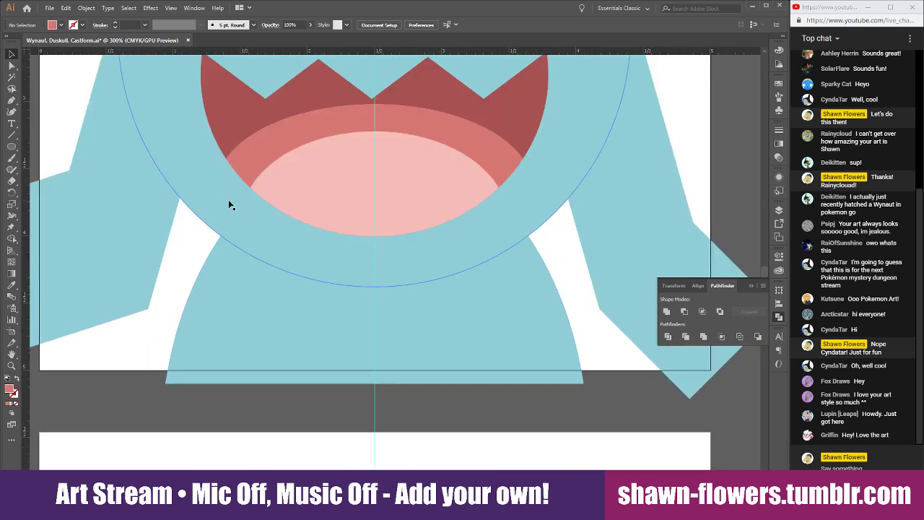
pyautogui.click(229, 217)
pyautogui.moveTo(251, 231); pyautogui.dragTo(251, 208)
pyautogui.hotkey('ctrl', 'z')
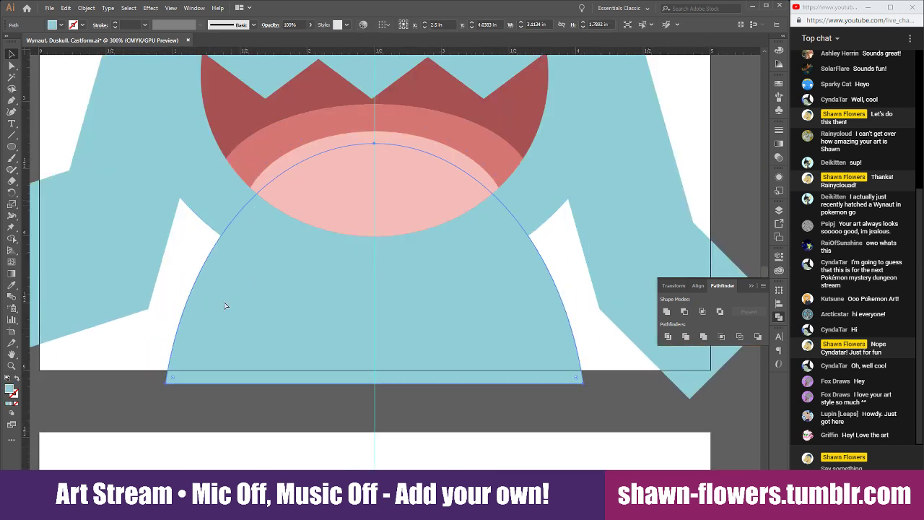
# Duplicate the head circle slightly higher so its lower edge meets the mouth's base, and widen the copy to about 4.24 in
pyautogui.click(210, 200)
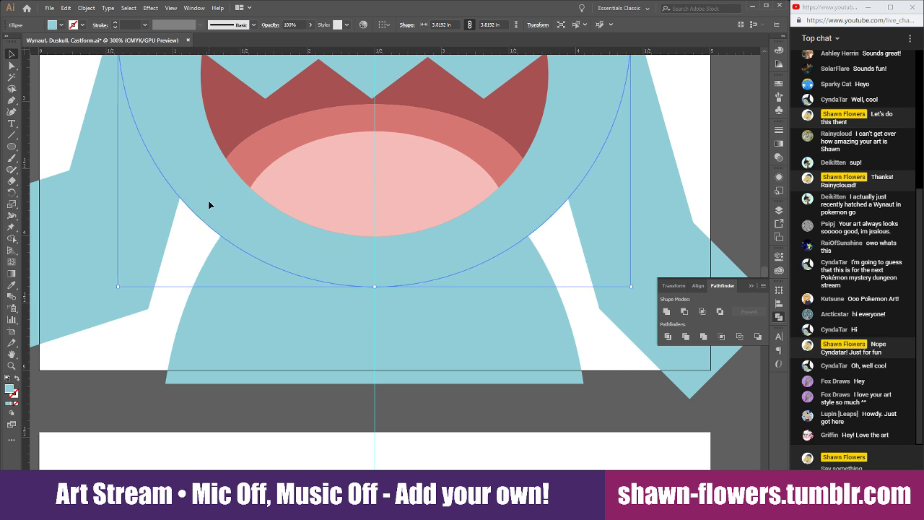
pyautogui.moveTo(211, 207); pyautogui.dragTo(205, 172)
pyautogui.scroll(-2, 420, 184)
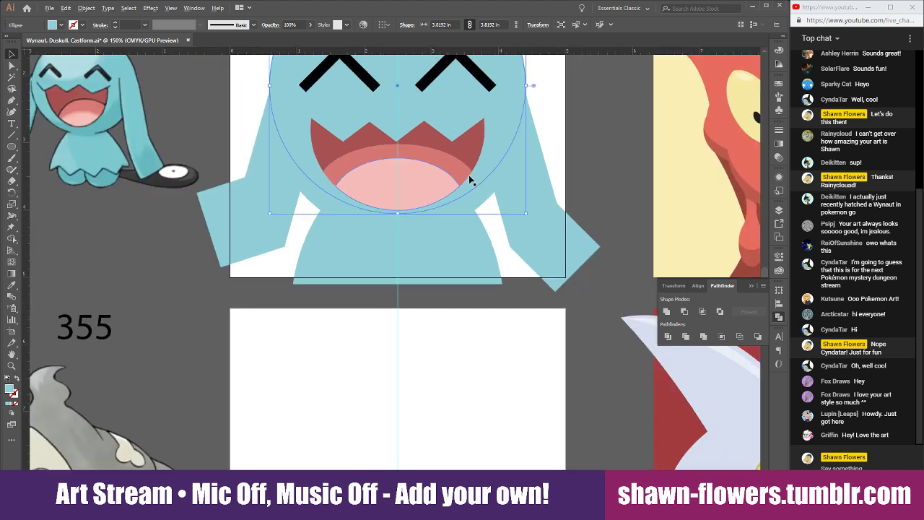
pyautogui.scroll(2, 506, 166)
pyautogui.moveTo(527, 132)
pyautogui.mouseDown()
pyautogui.moveTo(546, 145)
pyautogui.moveTo(540, 132)
pyautogui.mouseUp()
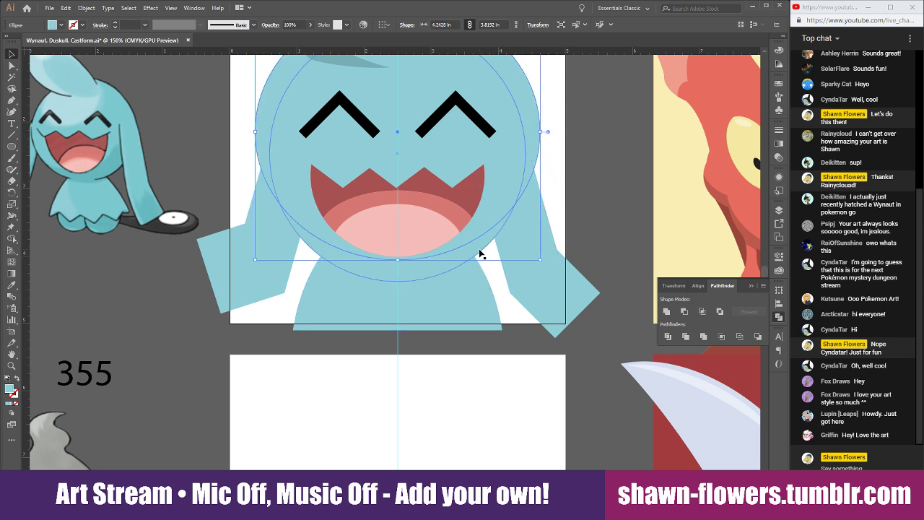
# Subtract the widened circle from a copy of the head circle and give the resulting chin crescent the curl's translucent shading
pyautogui.keyDown('shift'); pyautogui.click(475, 242); pyautogui.keyUp('shift')
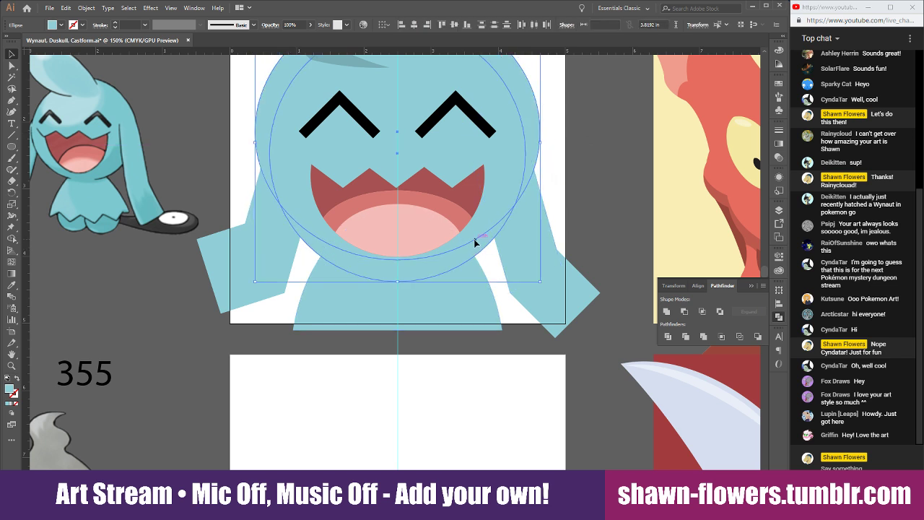
pyautogui.click(684, 311)
pyautogui.click(11, 287)
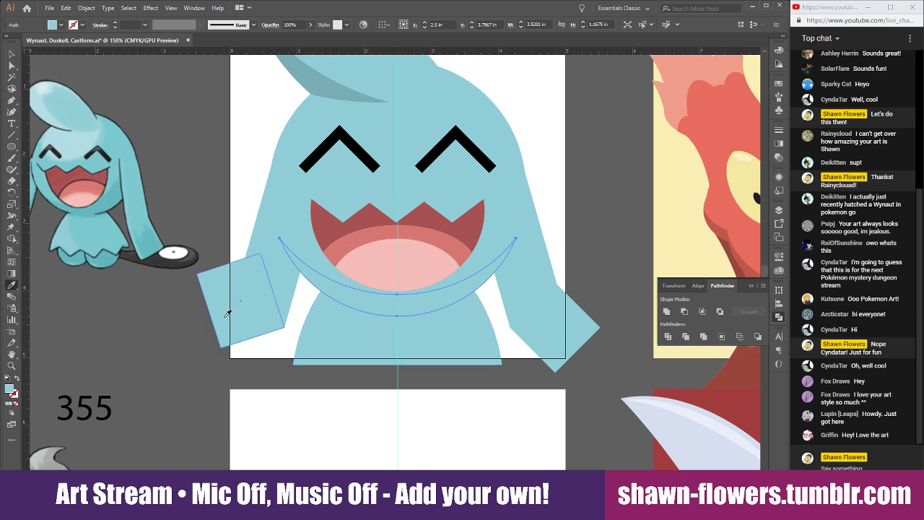
pyautogui.scroll(2, 321, 145)
pyautogui.click(321, 128)
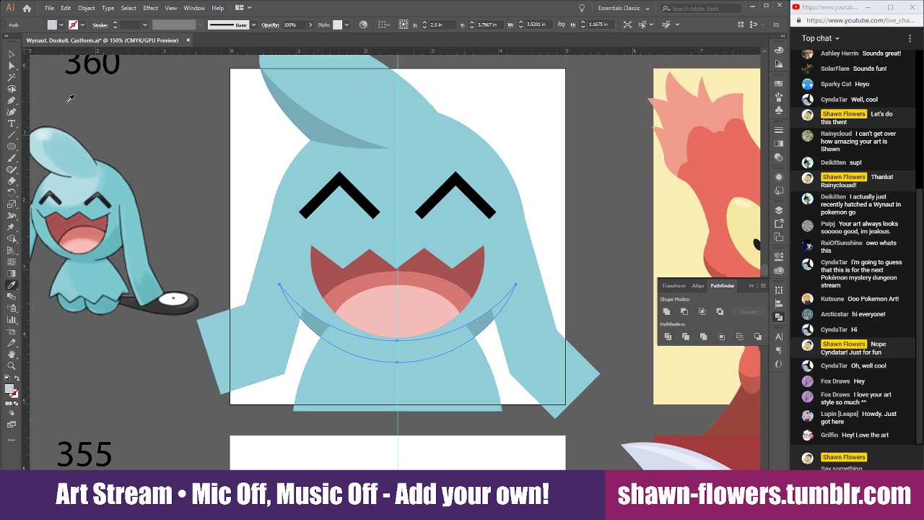
pyautogui.press('v')
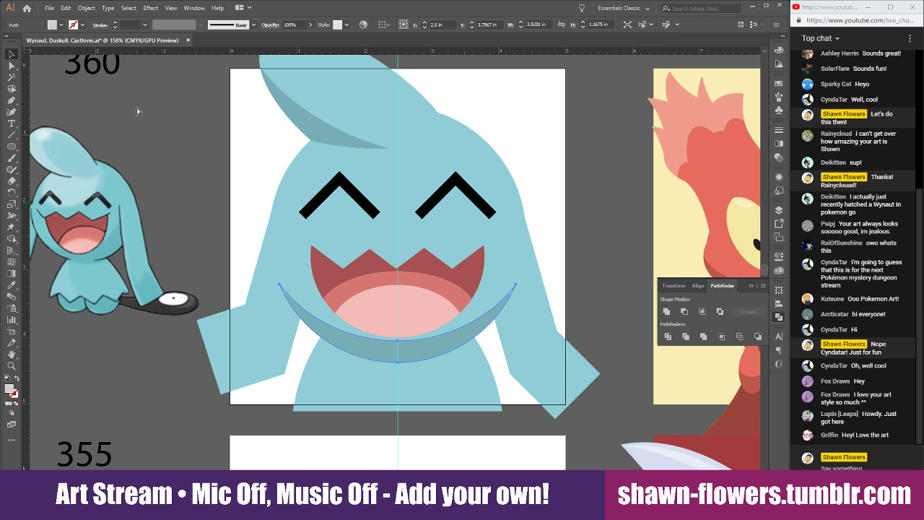
pyautogui.click(250, 180)
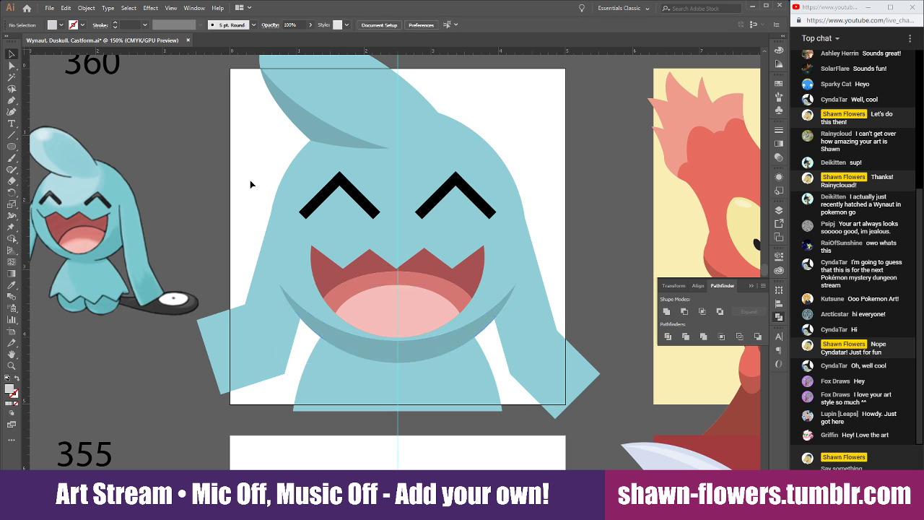
pyautogui.scroll(-1, 244, 386)
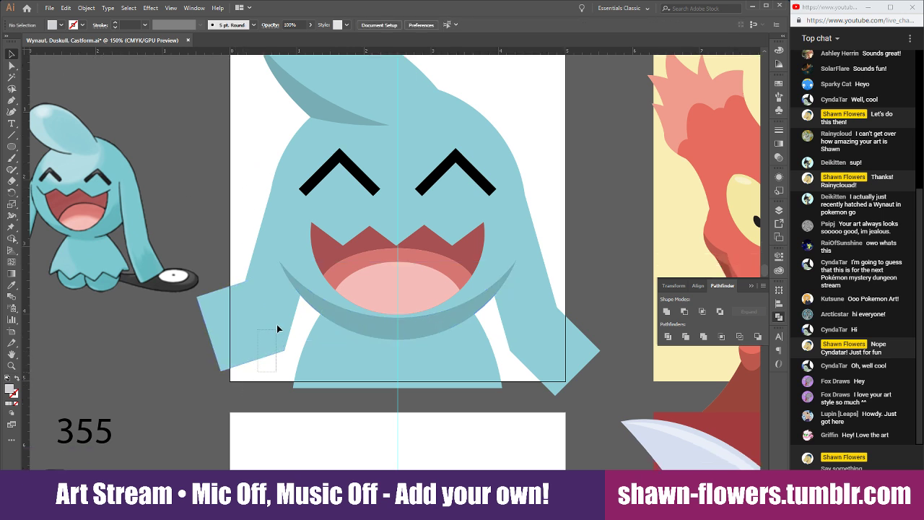
# Copy the pale highlight ellipse from the red character onto the upper end of Wynaut's curl and rotate it to follow the curl's slope
pyautogui.click(279, 322)
pyautogui.click(266, 393)
pyautogui.scroll(3, 241, 289)
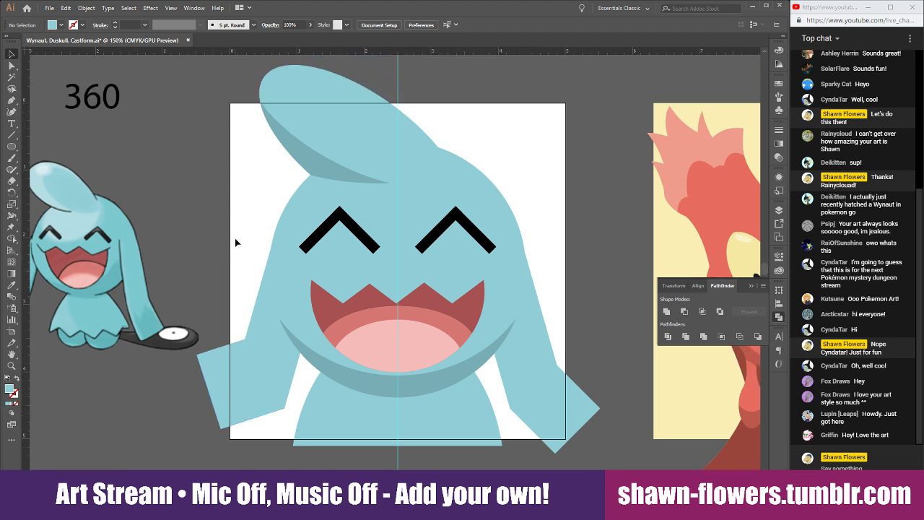
pyautogui.scroll(-1, 243, 227)
pyautogui.scroll(5, 244, 229)
pyautogui.scroll(-2, 254, 227)
pyautogui.hscroll(4, 257, 229)
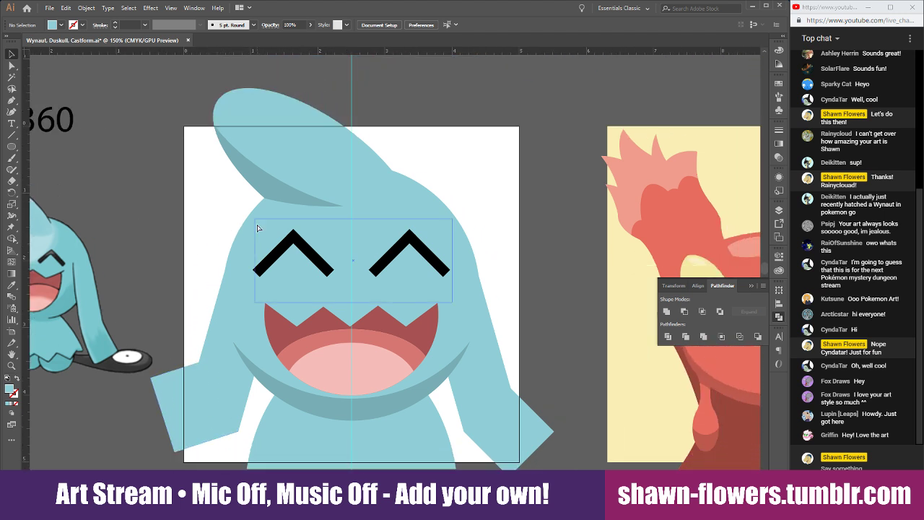
pyautogui.hscroll(3, 257, 228)
pyautogui.hscroll(-1, 257, 228)
pyautogui.click(708, 247)
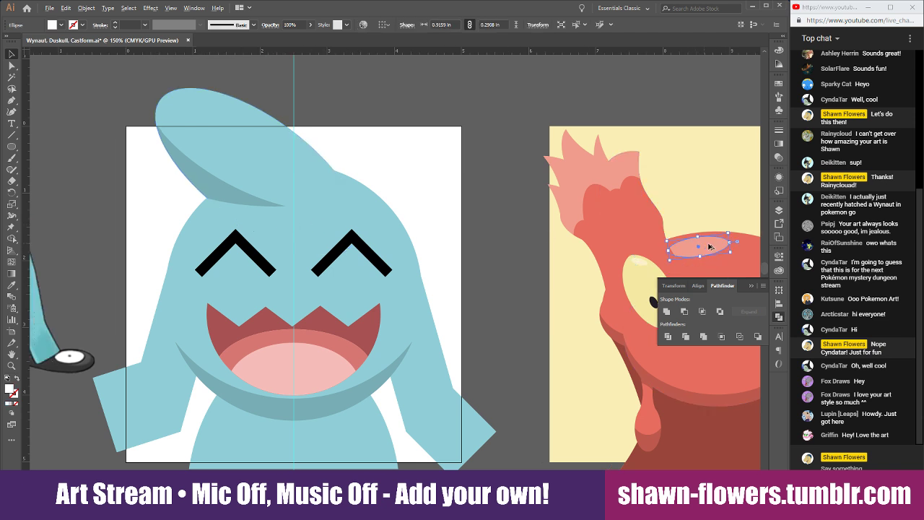
pyautogui.moveTo(709, 247); pyautogui.dragTo(258, 154)
pyautogui.moveTo(229, 127)
pyautogui.mouseDown()
pyautogui.moveTo(258, 120)
pyautogui.moveTo(242, 128)
pyautogui.mouseUp()
pyautogui.click(391, 167)
pyautogui.hscroll(-8, 391, 167)
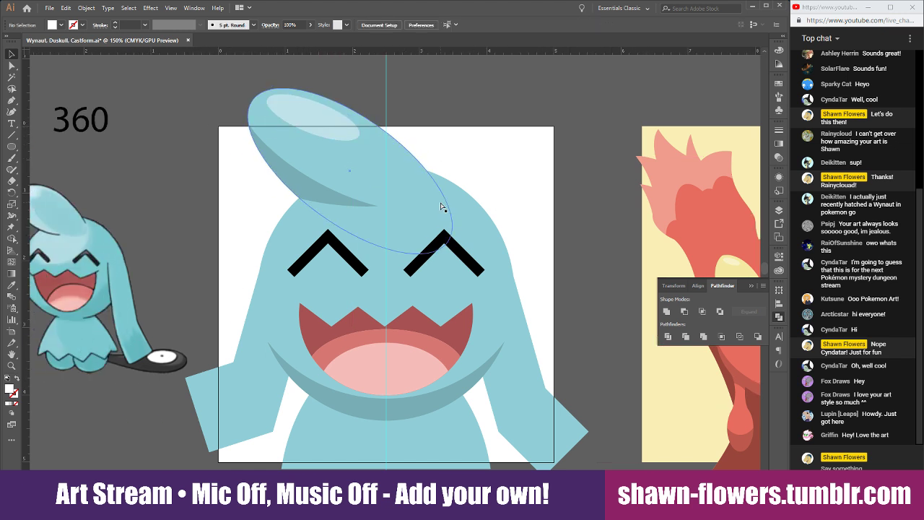
pyautogui.scroll(-5, 253, 197)
pyautogui.hscroll(-4, 310, 335)
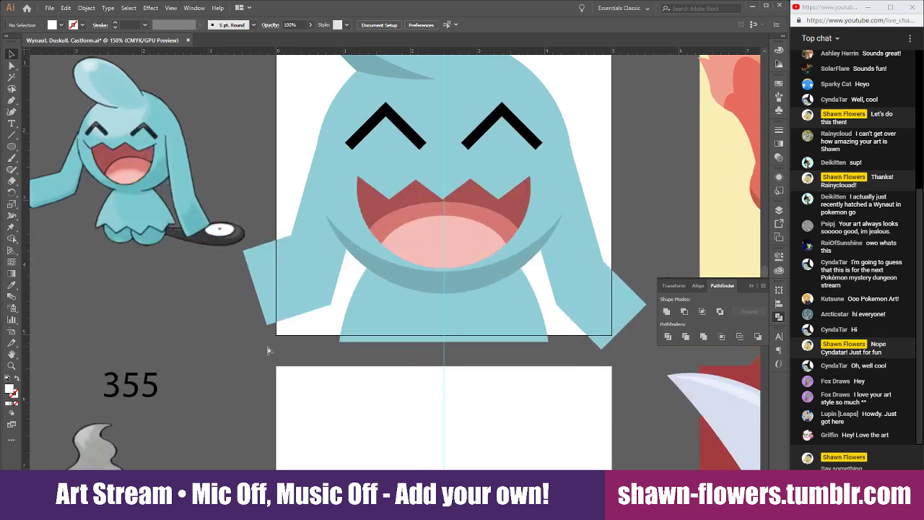
pyautogui.scroll(1, 324, 334)
pyautogui.moveTo(358, 221); pyautogui.dragTo(376, 223)
pyautogui.hotkey('ctrl', 'z')
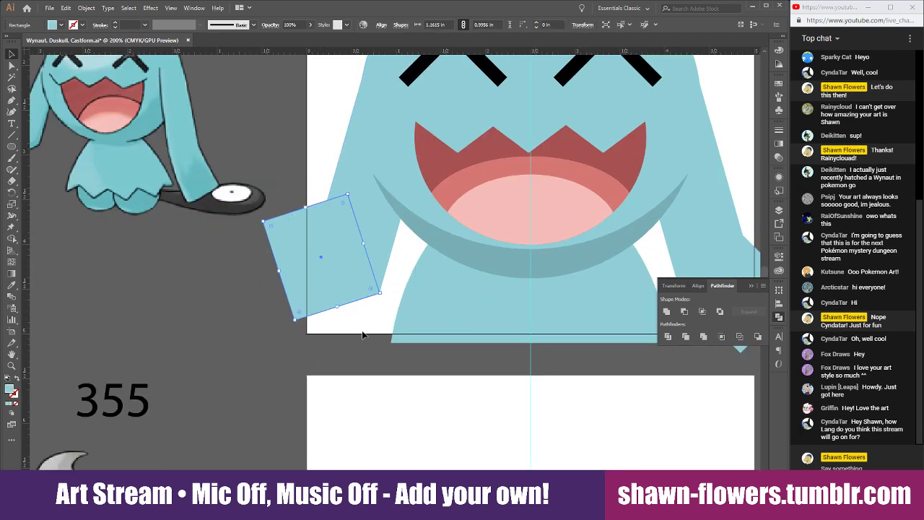
pyautogui.moveTo(380, 292); pyautogui.dragTo(378, 229)
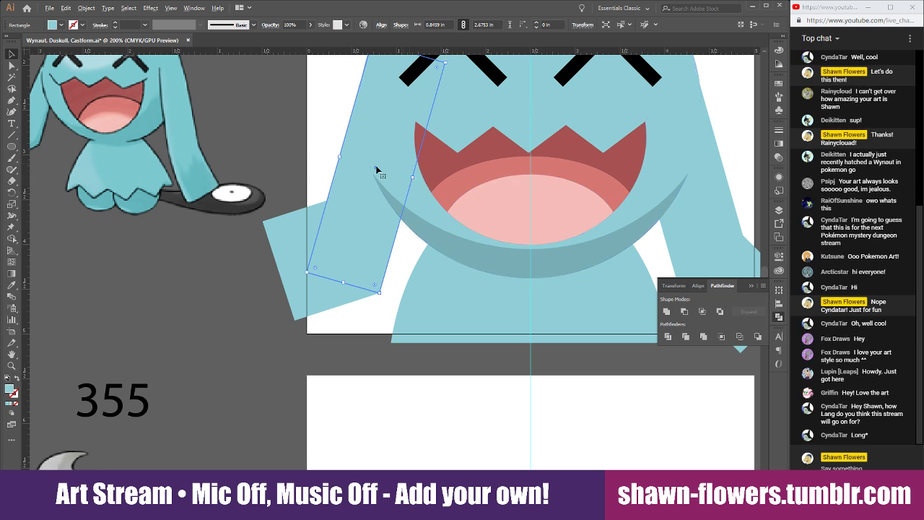
pyautogui.scroll(3, 378, 210)
pyautogui.scroll(-5, 372, 222)
pyautogui.scroll(2, 386, 291)
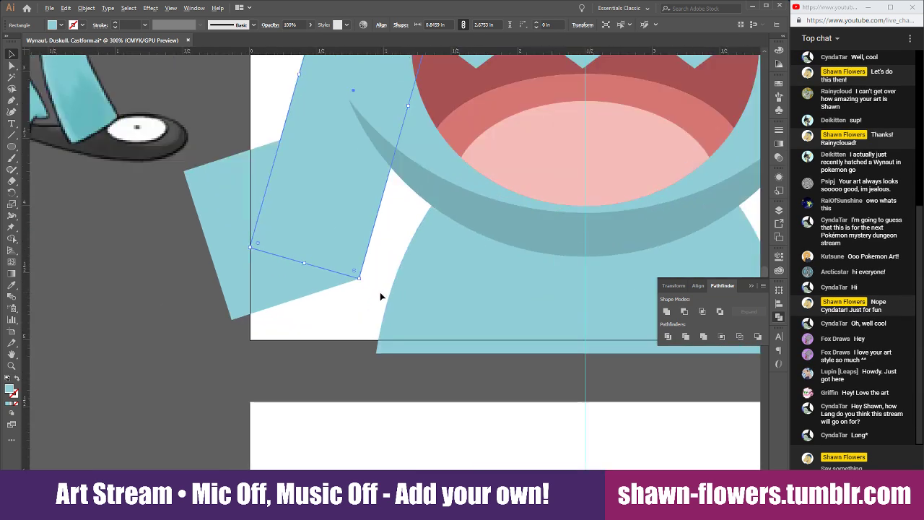
pyautogui.scroll(-1, 374, 300)
pyautogui.scroll(2, 339, 336)
pyautogui.click(348, 378)
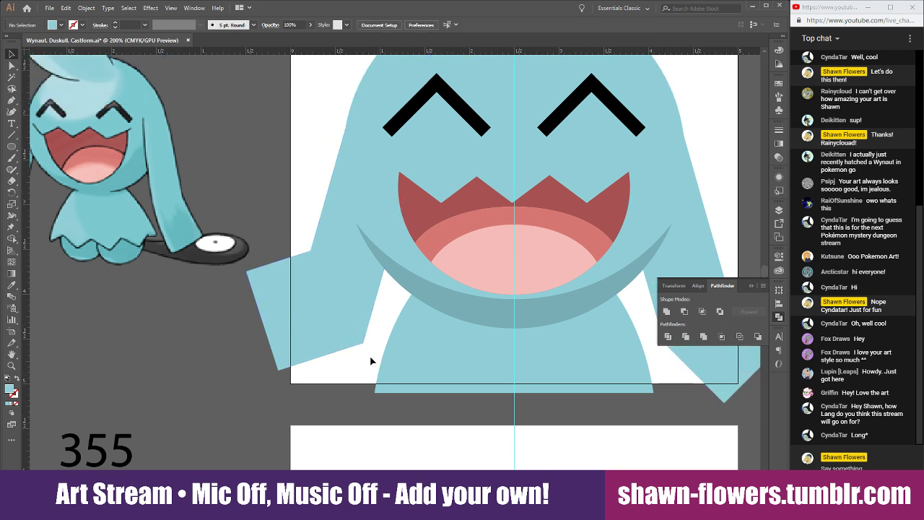
# Duplicate the left arm rectangle outward so it partly overlaps the arm, and rotate the copy slightly
pyautogui.moveTo(371, 274); pyautogui.dragTo(314, 274)
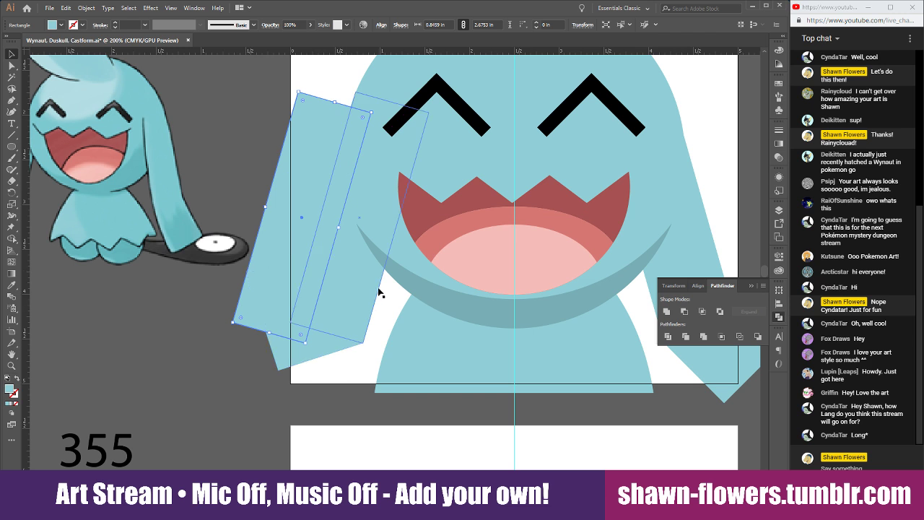
pyautogui.keyDown('shift'); pyautogui.click(356, 292); pyautogui.keyUp('shift')
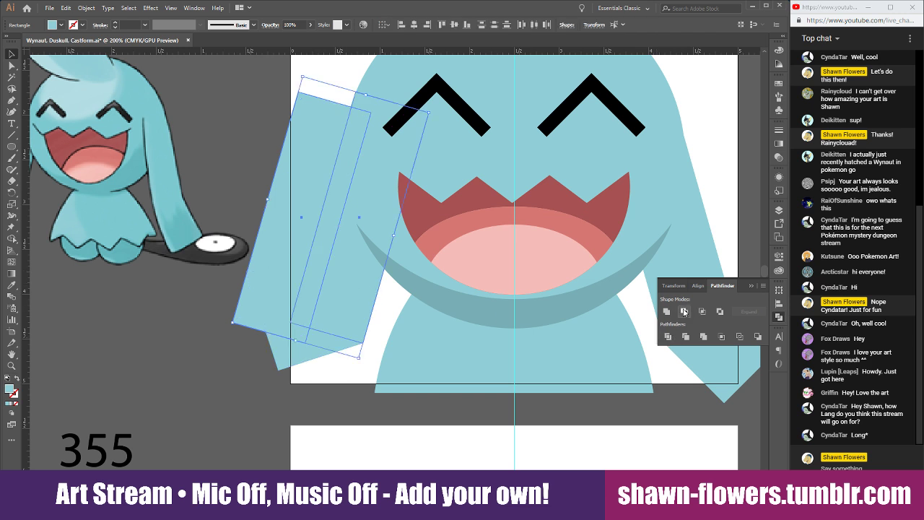
pyautogui.click(325, 370)
pyautogui.click(310, 222)
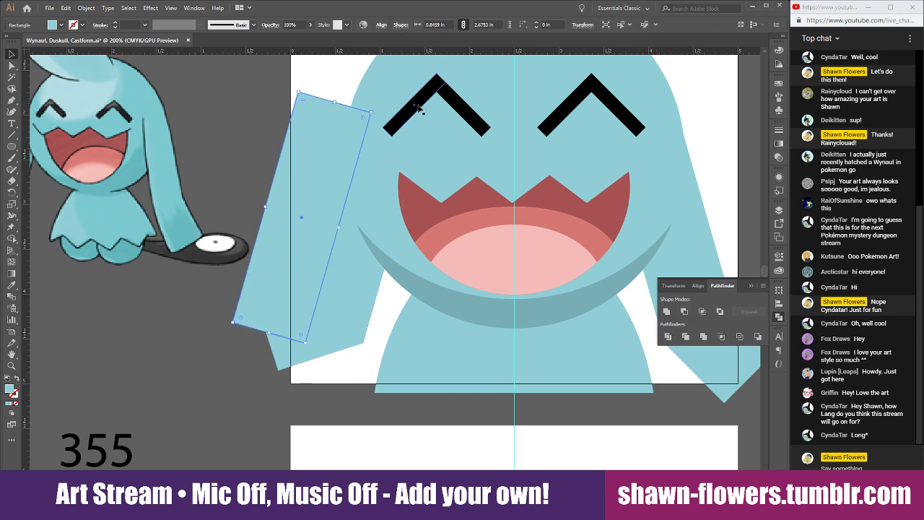
pyautogui.moveTo(373, 112); pyautogui.dragTo(363, 108)
pyautogui.keyDown('shift'); pyautogui.click(358, 275); pyautogui.keyUp('shift')
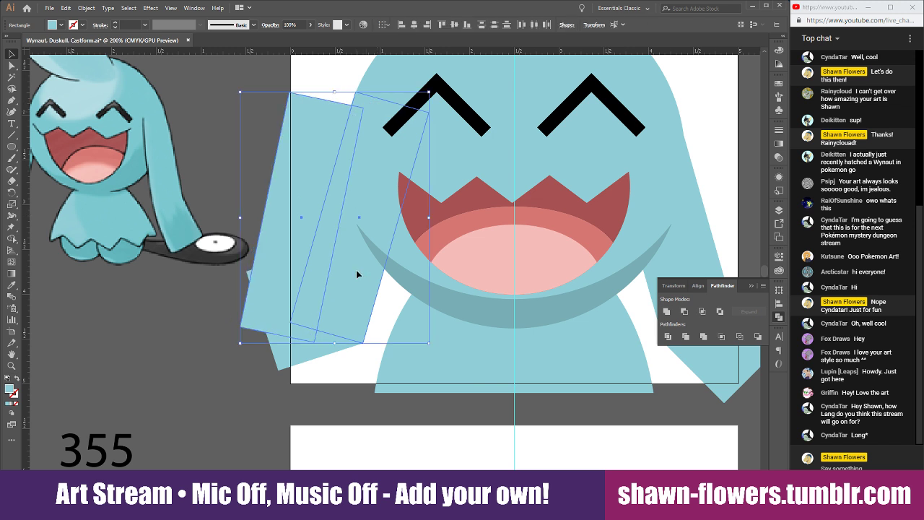
# Subtract the rotated rectangle from a copy of the left arm and give the remaining piece the chin crescent's translucent shading
pyautogui.click(703, 314)
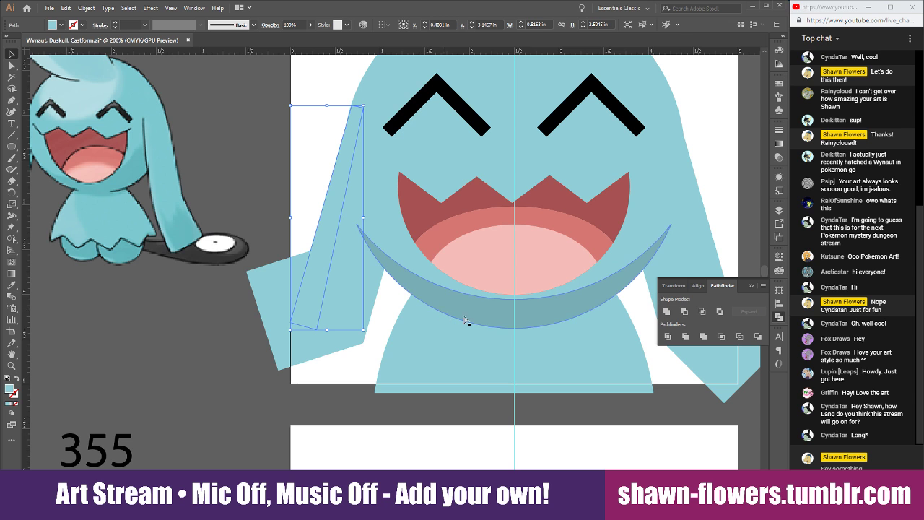
pyautogui.hotkey('ctrl', 'z')
pyautogui.click(683, 314)
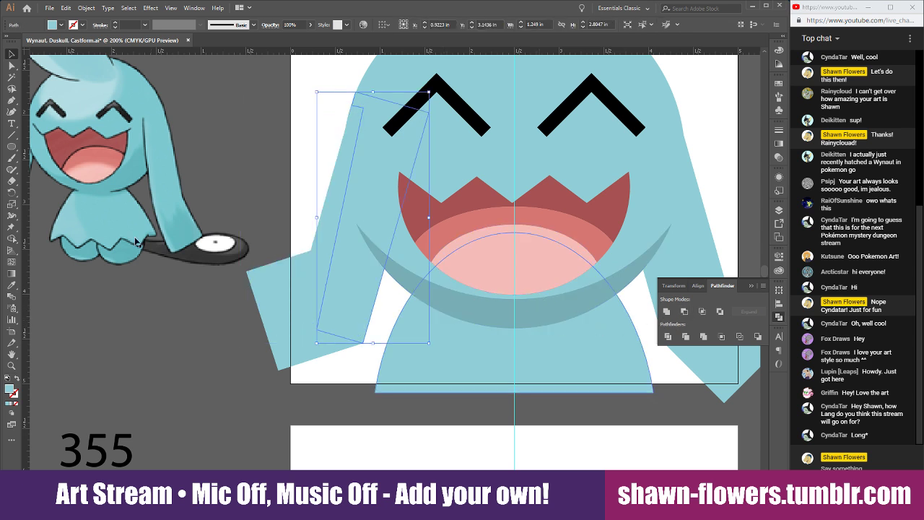
pyautogui.click(13, 288)
pyautogui.click(398, 284)
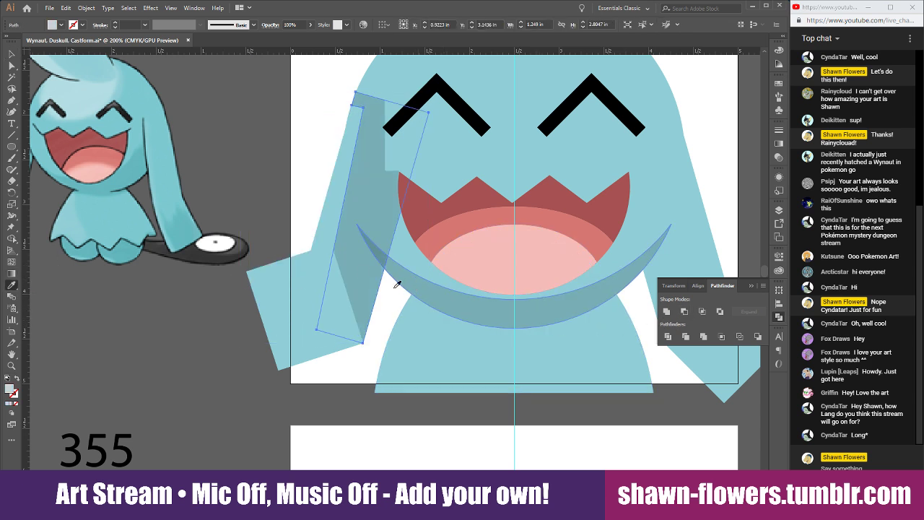
pyautogui.click(12, 55)
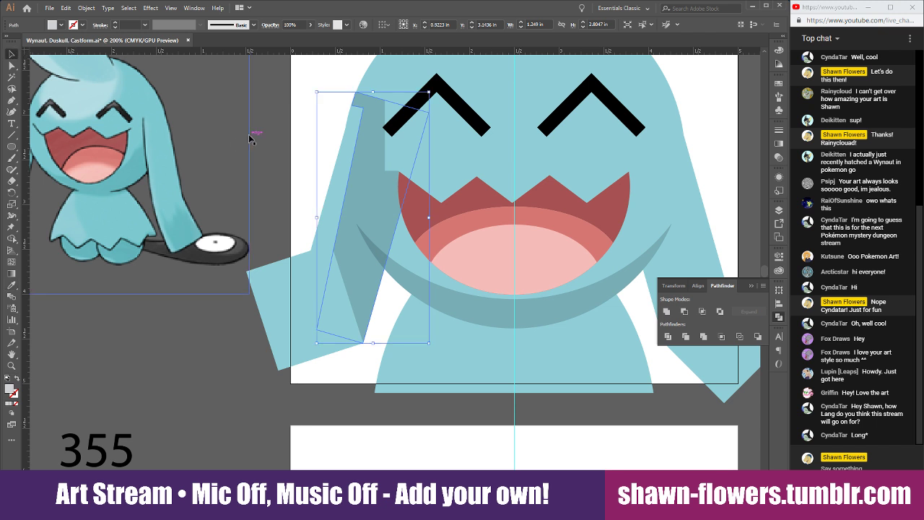
# Send the left arm and its shading piece behind the head circle
pyautogui.click(295, 159)
pyautogui.click(368, 294)
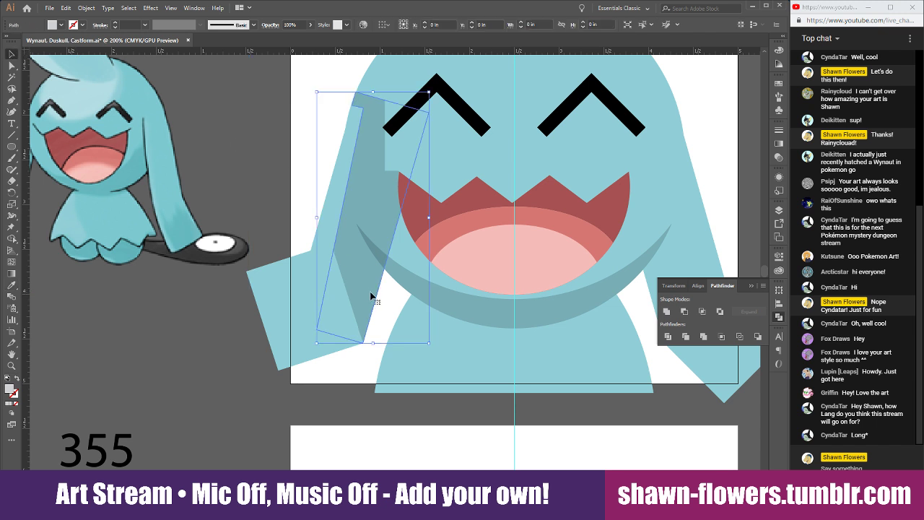
pyautogui.keyDown('shift'); pyautogui.click(330, 227); pyautogui.keyUp('shift')
pyautogui.hotkey('ctrl', 'shift', '[')
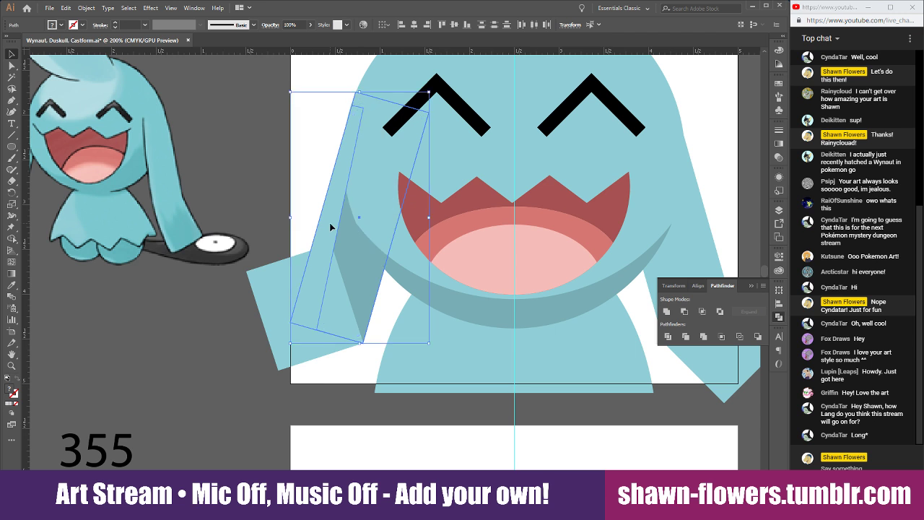
pyautogui.click(308, 159)
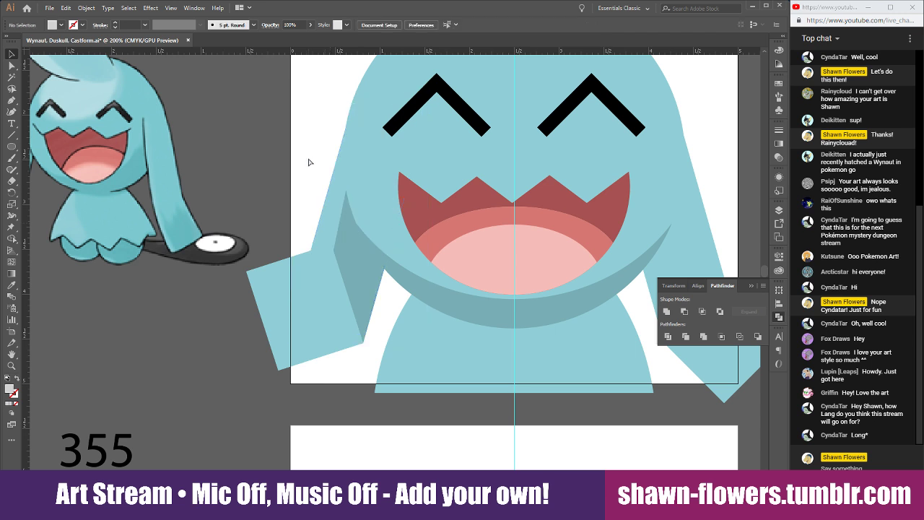
pyautogui.hscroll(2, 302, 199)
pyautogui.scroll(-1, 313, 343)
pyautogui.scroll(2, 291, 337)
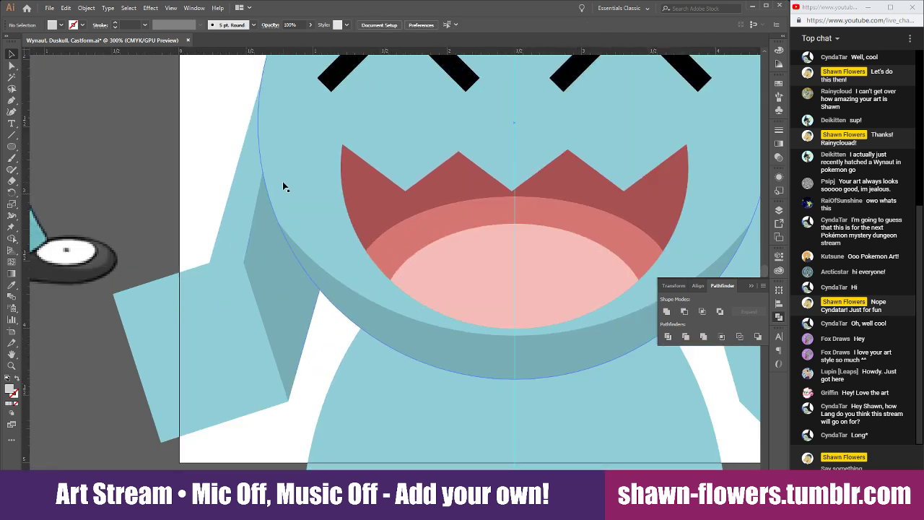
pyautogui.scroll(-1, 255, 420)
pyautogui.hscroll(-2, 295, 439)
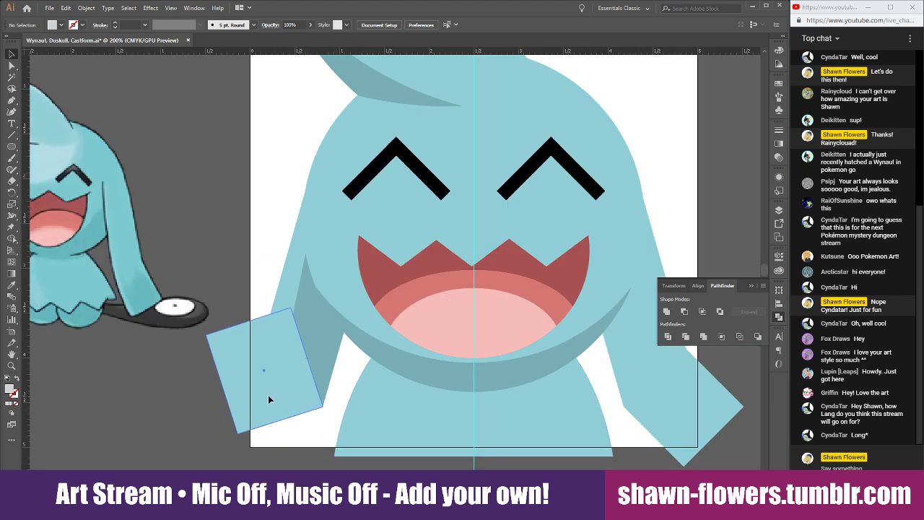
pyautogui.click(266, 396)
pyautogui.moveTo(241, 398)
pyautogui.mouseDown()
pyautogui.moveTo(270, 343)
pyautogui.moveTo(241, 393)
pyautogui.mouseUp()
pyautogui.click(333, 420)
# Switch to the YouTube live chat and answer the stream-length question with "Not sure" and "However long I feel up to it"
pyautogui.click(823, 468)
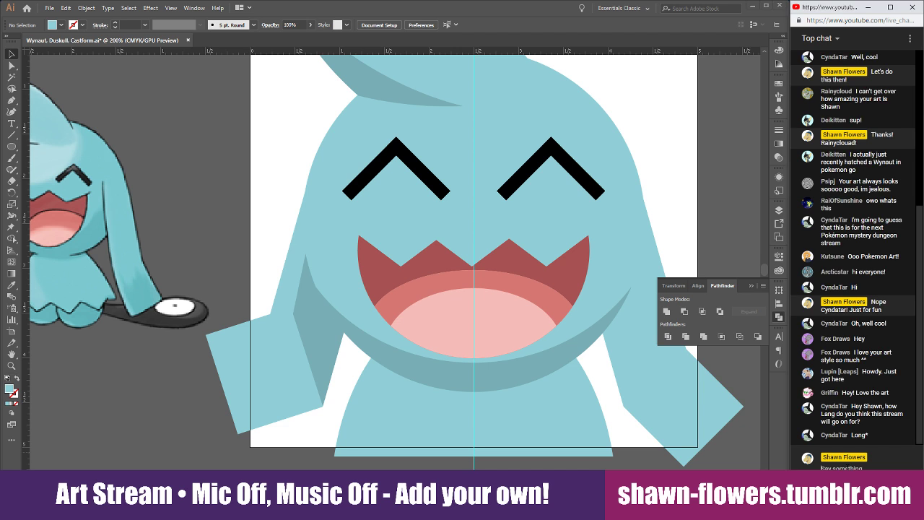
pyautogui.press('BackSpace')
pyautogui.press('Return')
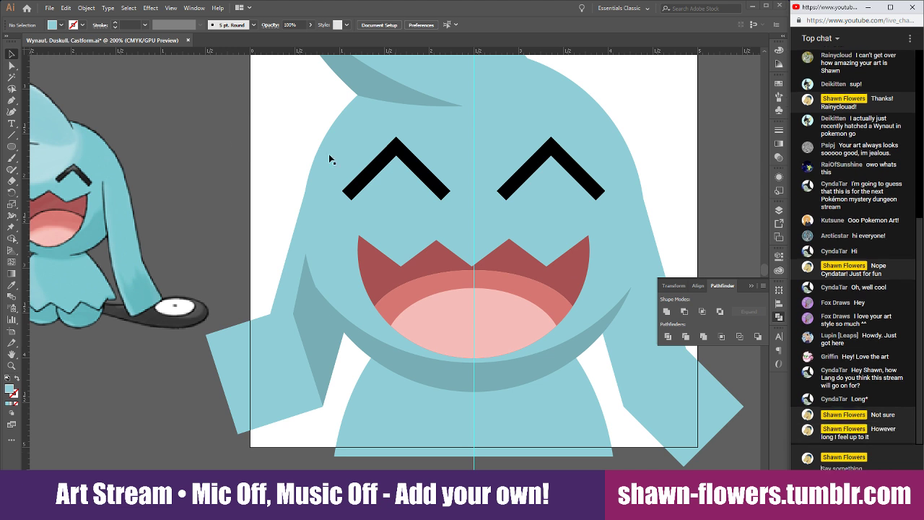
# Duplicate the left hand rectangle, then rotate and enlarge the copy so it covers all but a thin wedge along the hand's upper edge
pyautogui.scroll(1, 229, 411)
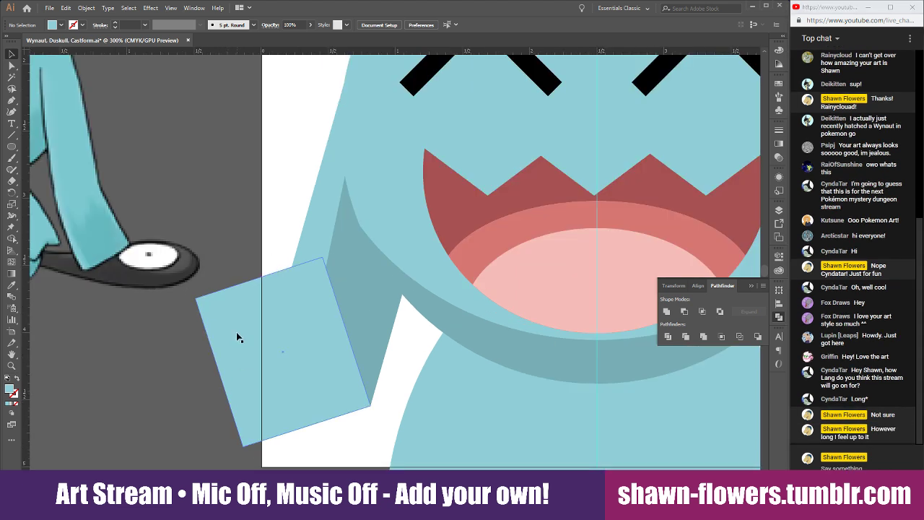
pyautogui.click(231, 349)
pyautogui.keyDown('alt'); pyautogui.moveTo(233, 336); pyautogui.dragTo(312, 376); pyautogui.keyUp('alt')
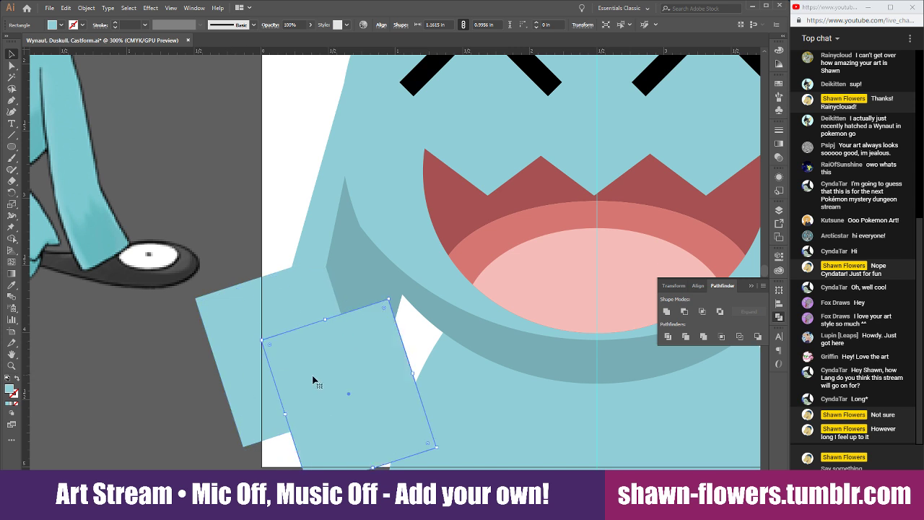
pyautogui.hotkey('ctrl', 'z')
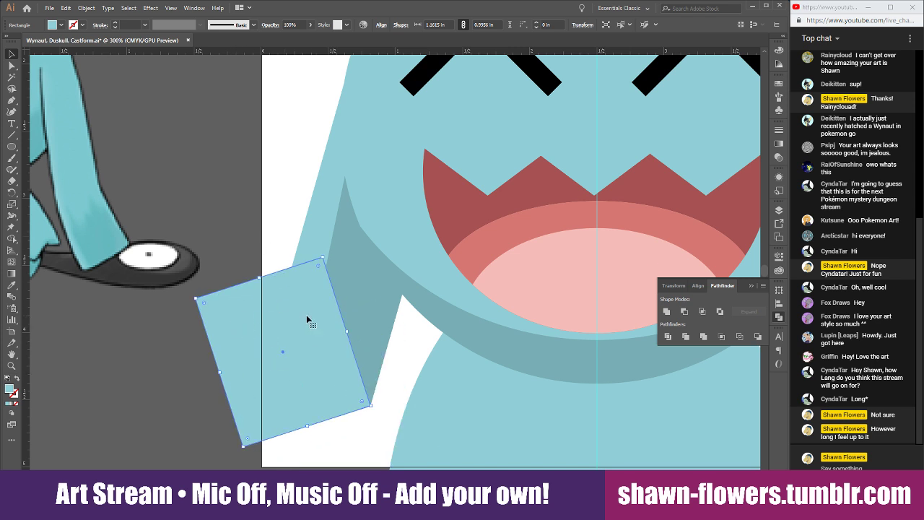
pyautogui.moveTo(307, 320); pyautogui.dragTo(369, 384)
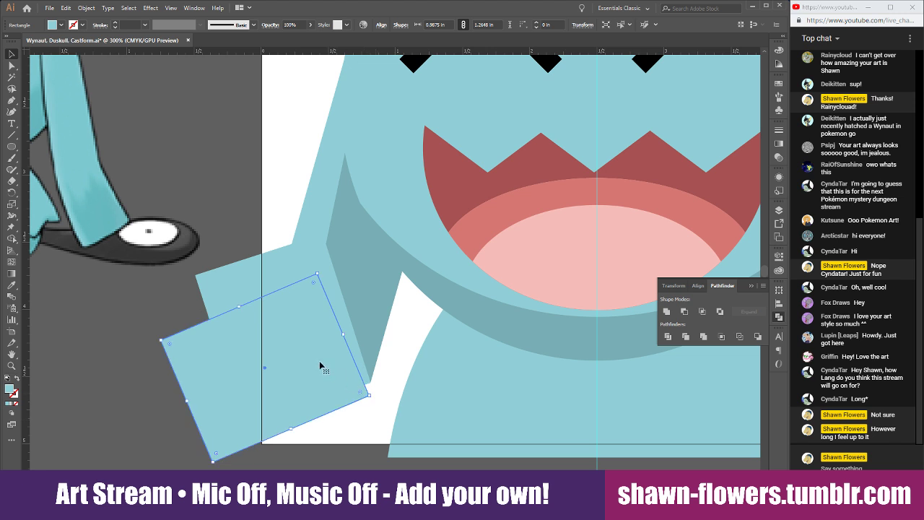
pyautogui.moveTo(315, 368); pyautogui.dragTo(331, 331)
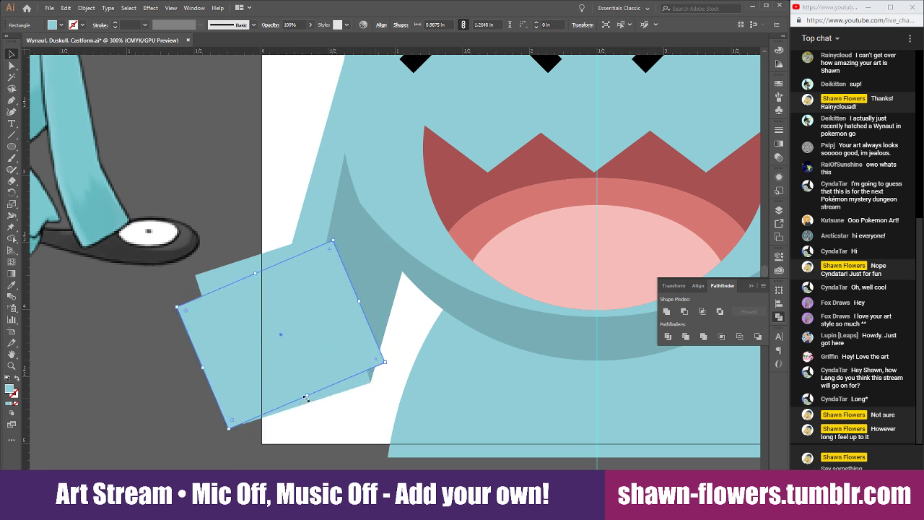
pyautogui.moveTo(306, 398); pyautogui.dragTo(315, 412)
pyautogui.click(321, 442)
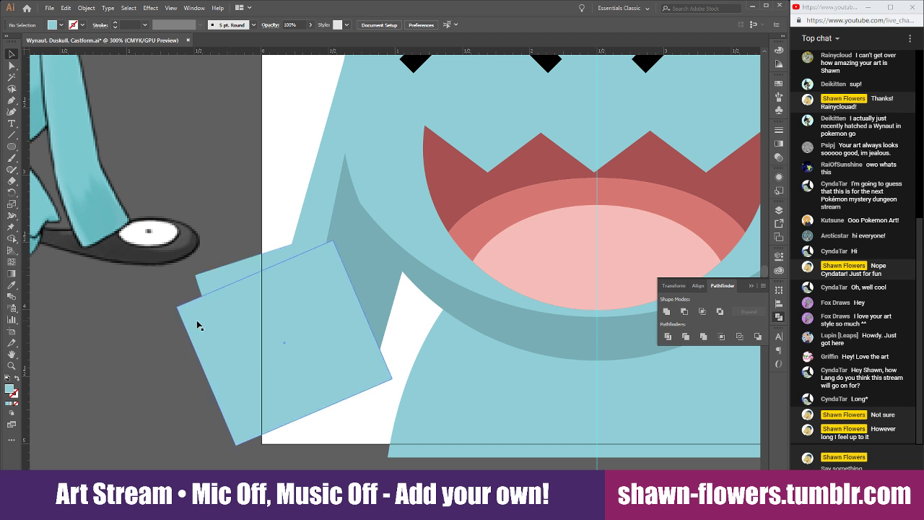
# Intersect the rotated rectangle with a copy of the left hand and give the resulting shape the arm's translucent shading
pyautogui.click(221, 270)
pyautogui.keyDown('shift'); pyautogui.click(197, 320); pyautogui.keyUp('shift')
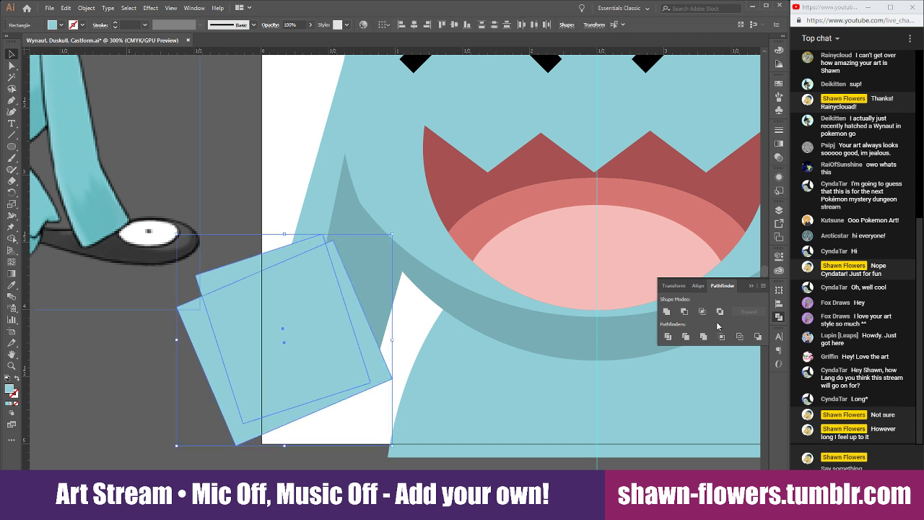
pyautogui.click(702, 311)
pyautogui.click(12, 285)
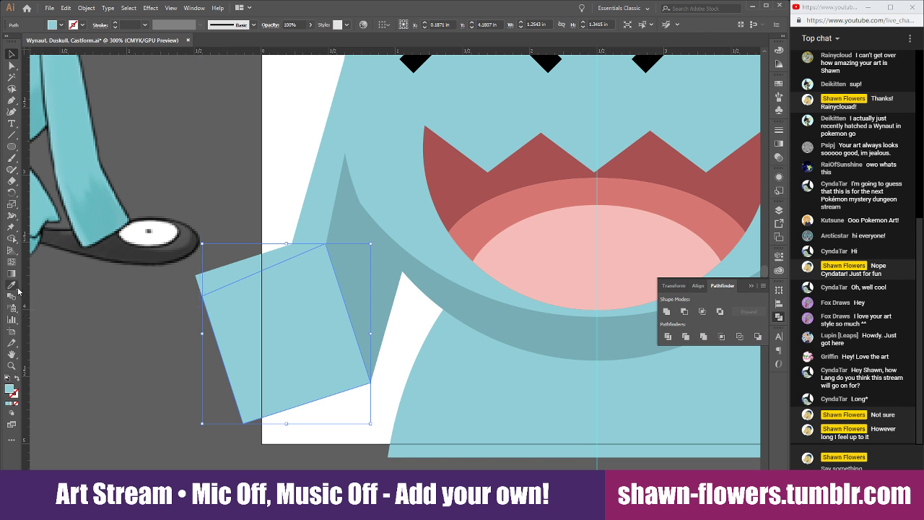
pyautogui.click(359, 249)
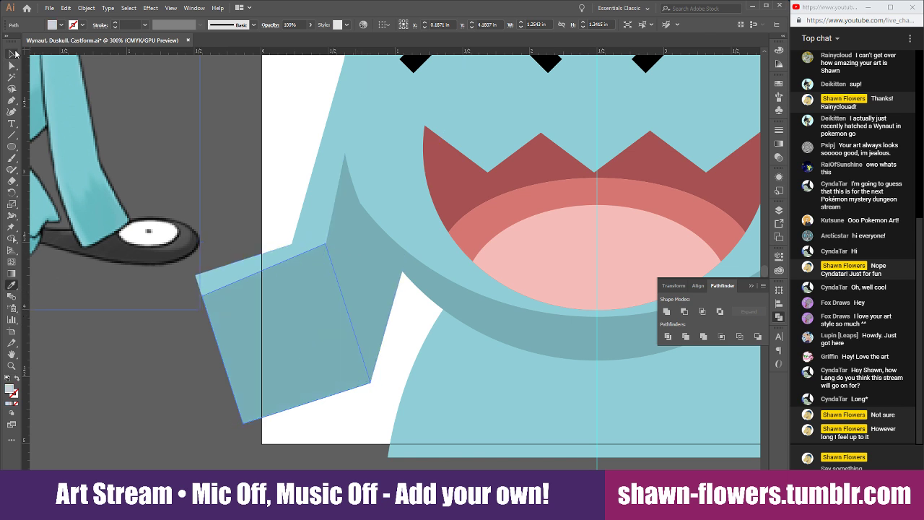
pyautogui.press('v')
pyautogui.click(282, 132)
pyautogui.scroll(-2, 280, 133)
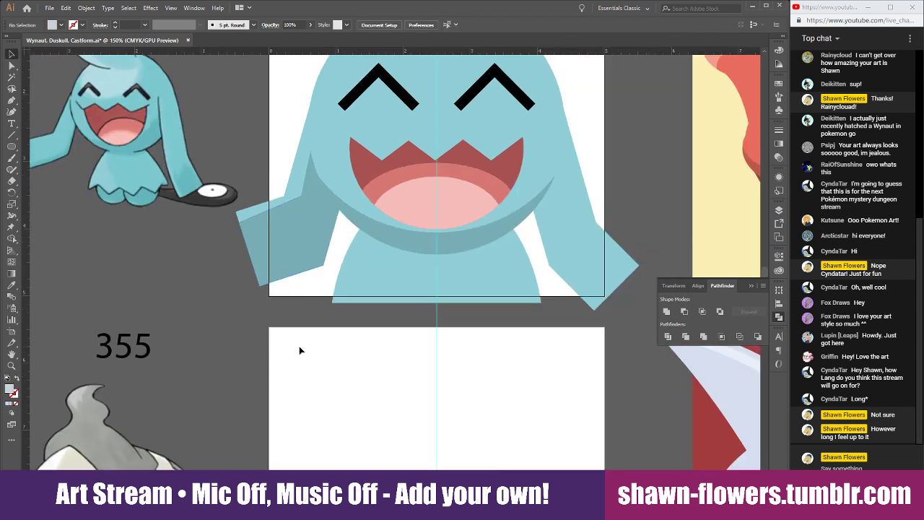
pyautogui.scroll(3, 316, 379)
pyautogui.hscroll(7, 252, 436)
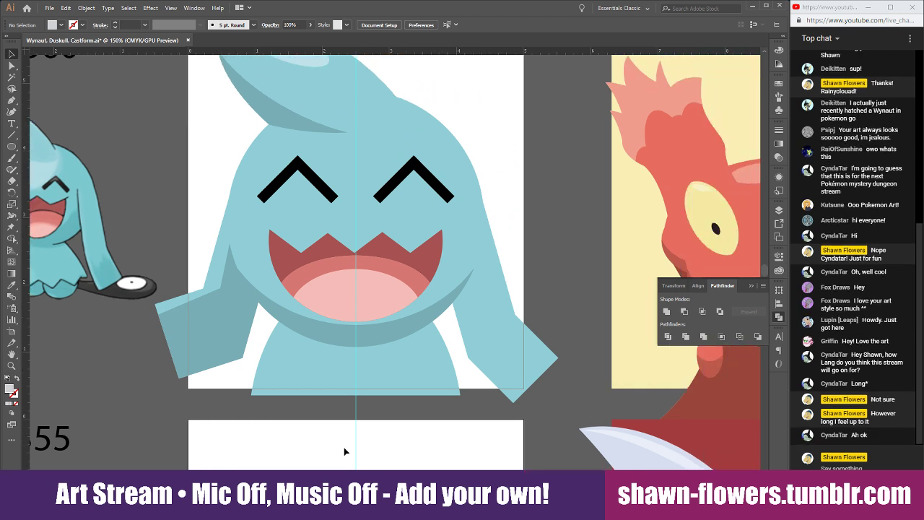
# Duplicate the body shape in place and give the copy the darker translucent shading sampled from the red character's neck
pyautogui.scroll(4, 343, 447)
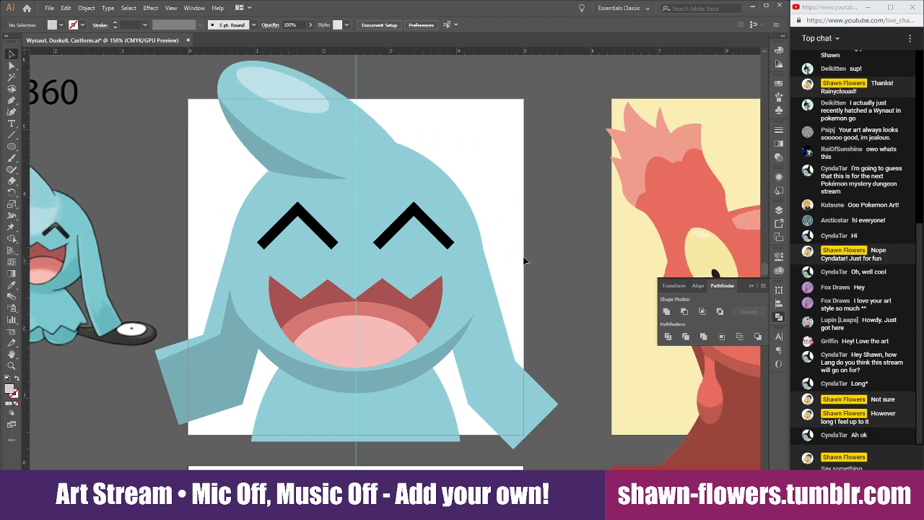
pyautogui.scroll(-1, 369, 445)
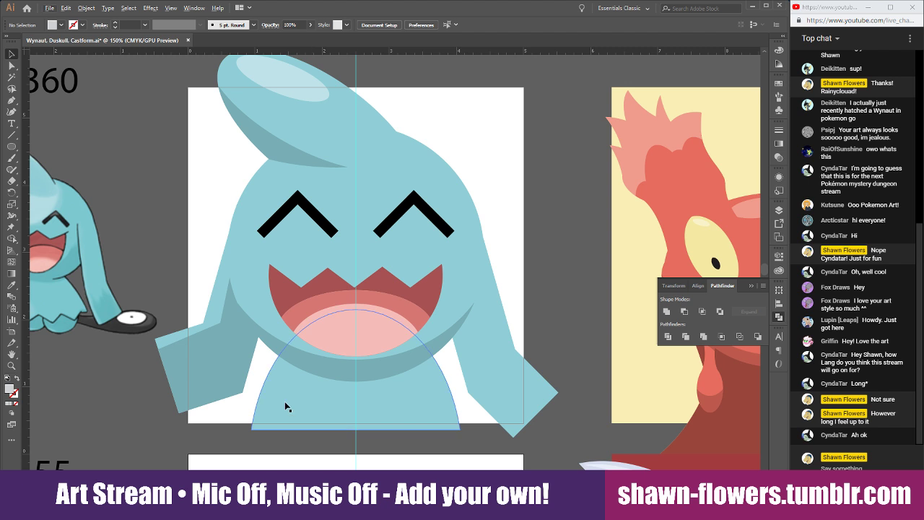
pyautogui.moveTo(280, 406)
pyautogui.mouseDown()
pyautogui.moveTo(305, 405)
pyautogui.moveTo(282, 408)
pyautogui.mouseUp()
pyautogui.click(12, 287)
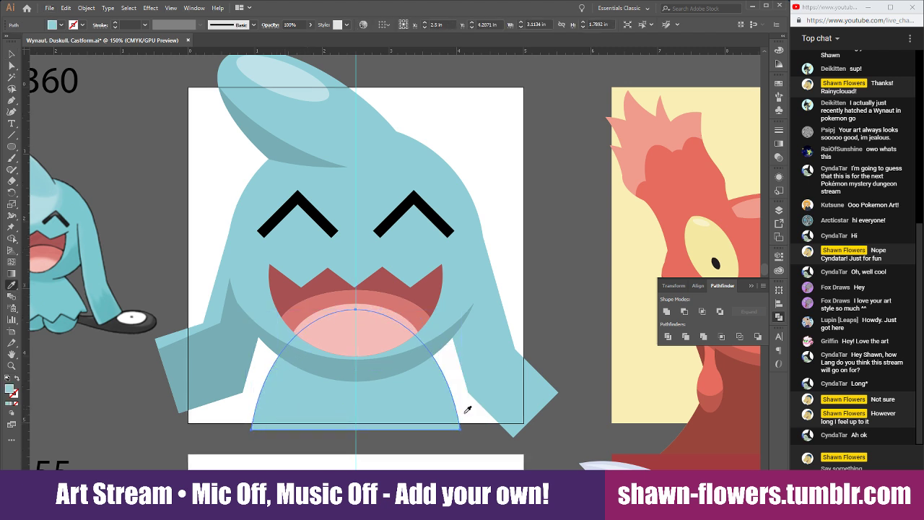
pyautogui.hscroll(5, 505, 412)
pyautogui.click(673, 393)
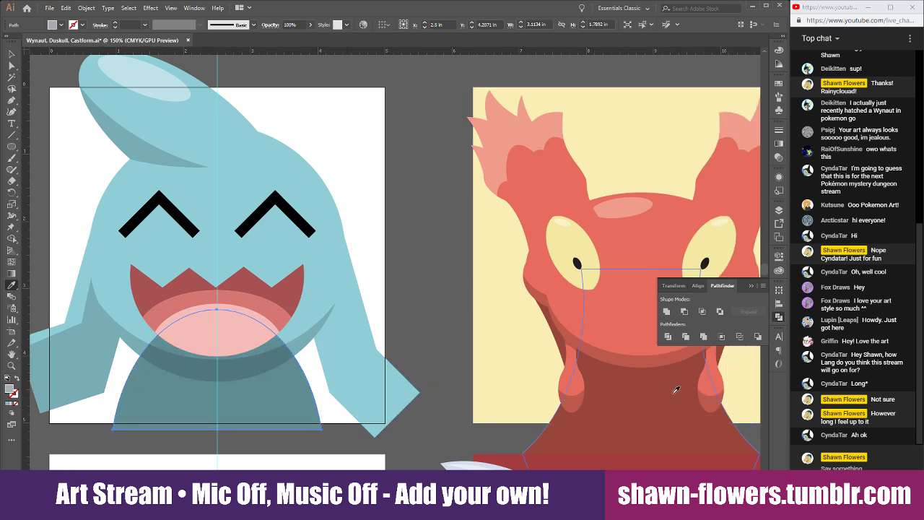
# Send the body and its shading copy behind the head and chin
pyautogui.click(11, 55)
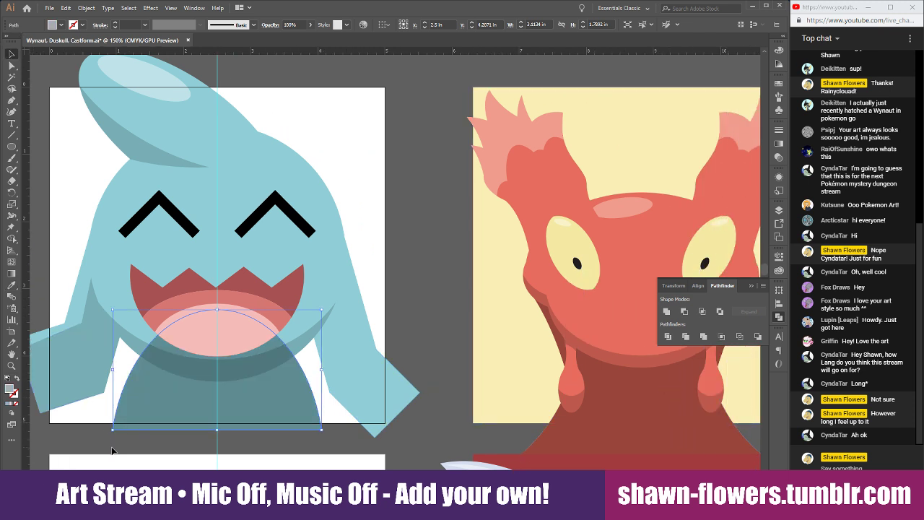
pyautogui.moveTo(111, 450); pyautogui.dragTo(164, 400)
pyautogui.hotkey('ctrl', 'shift', '[')
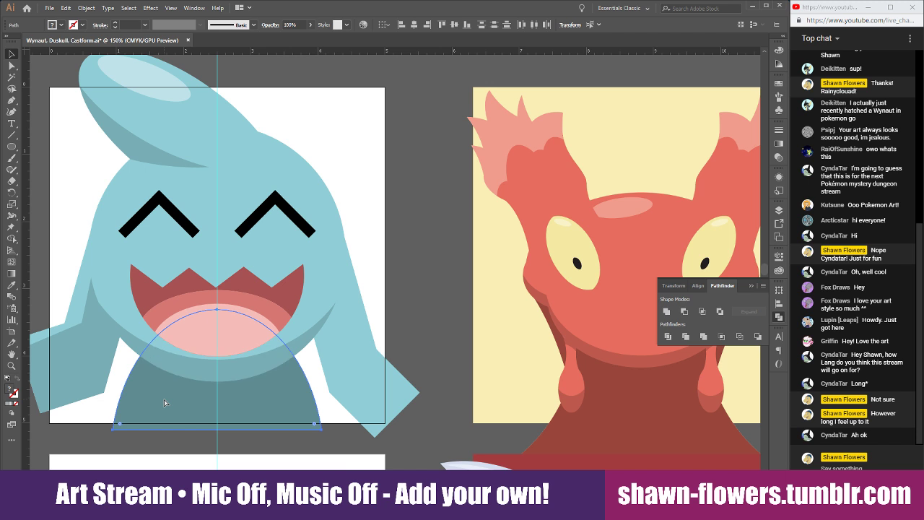
pyautogui.click(369, 227)
# Examine the body shading and the unshaded right arm and hand against the finished portrait and the reference image
pyautogui.hscroll(-3, 408, 246)
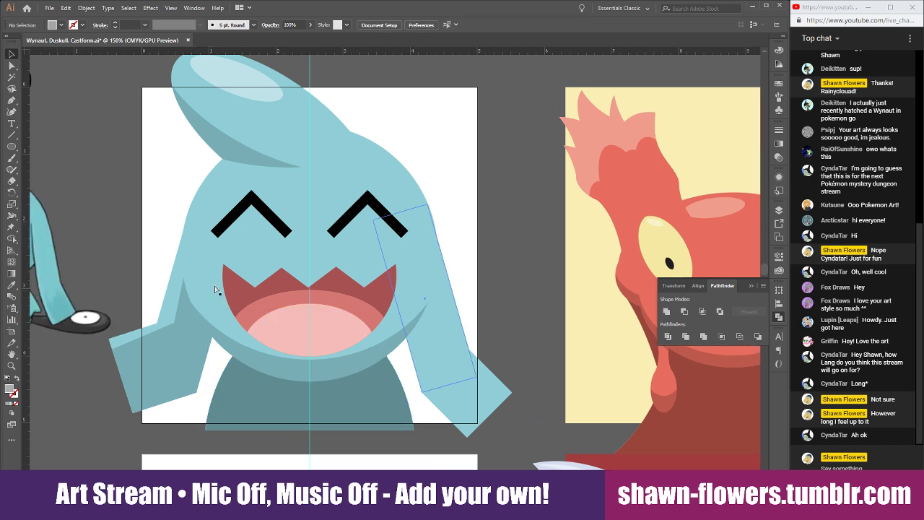
pyautogui.hscroll(1, 433, 216)
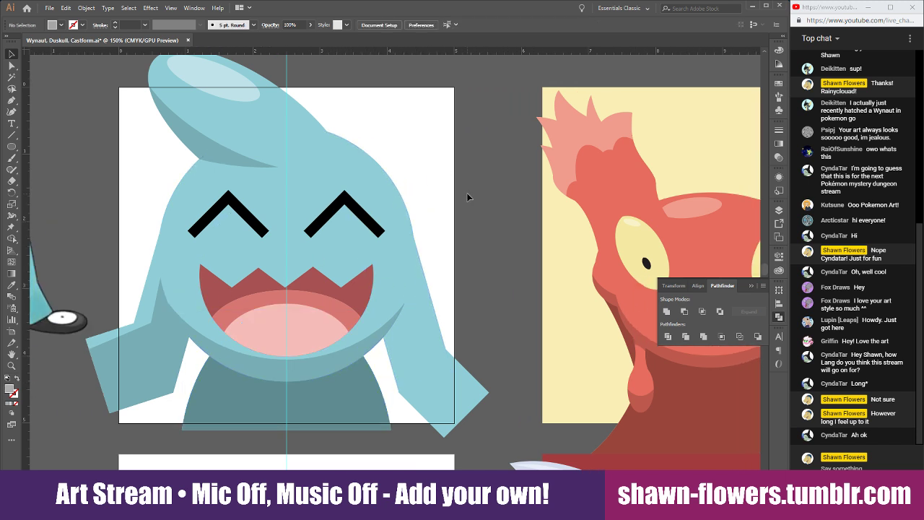
pyautogui.hscroll(-3, 467, 197)
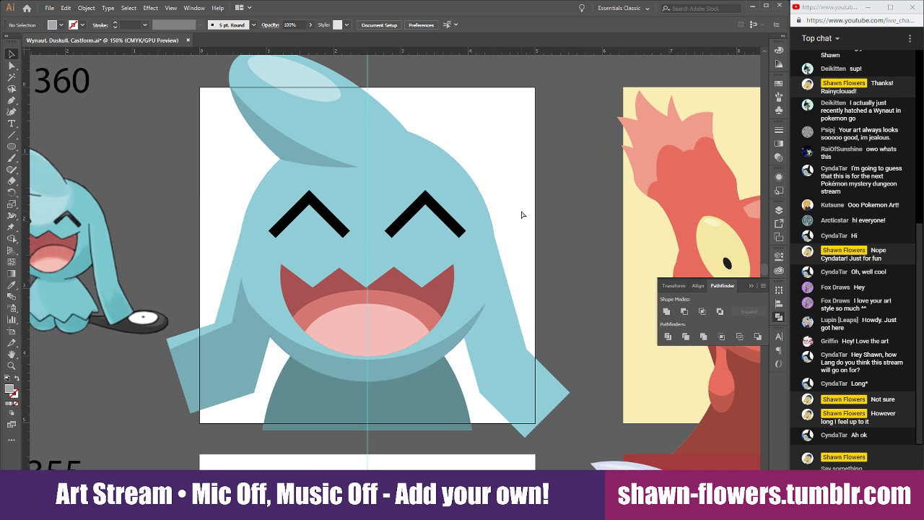
pyautogui.hscroll(3, 518, 219)
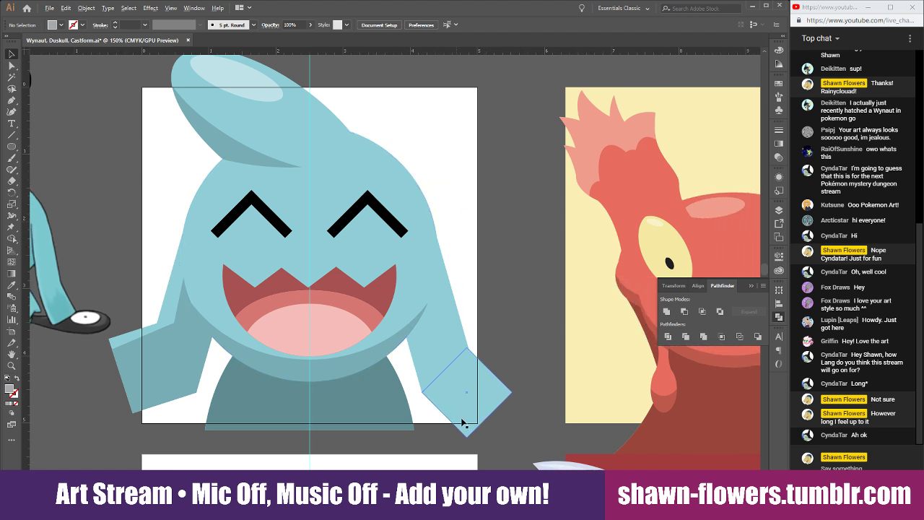
pyautogui.scroll(1, 491, 455)
pyautogui.scroll(-2, 394, 433)
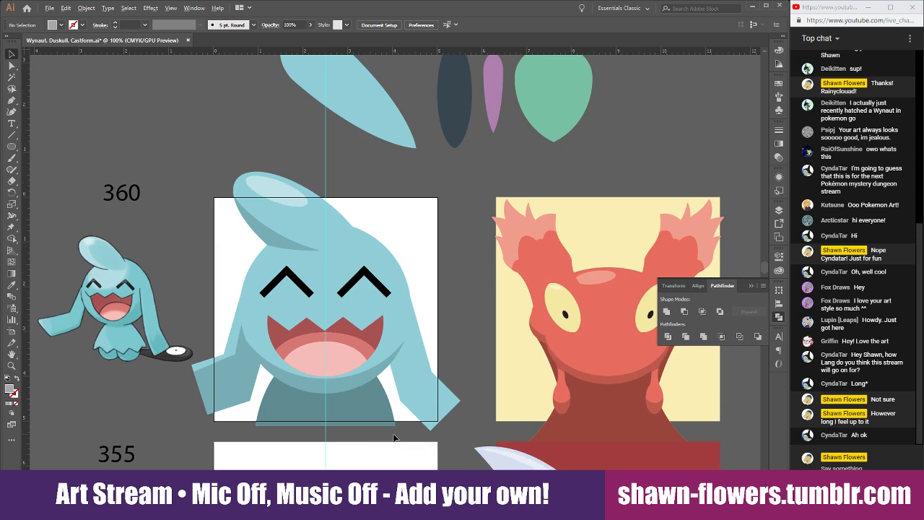
pyautogui.click(330, 427)
pyautogui.scroll(2, 340, 425)
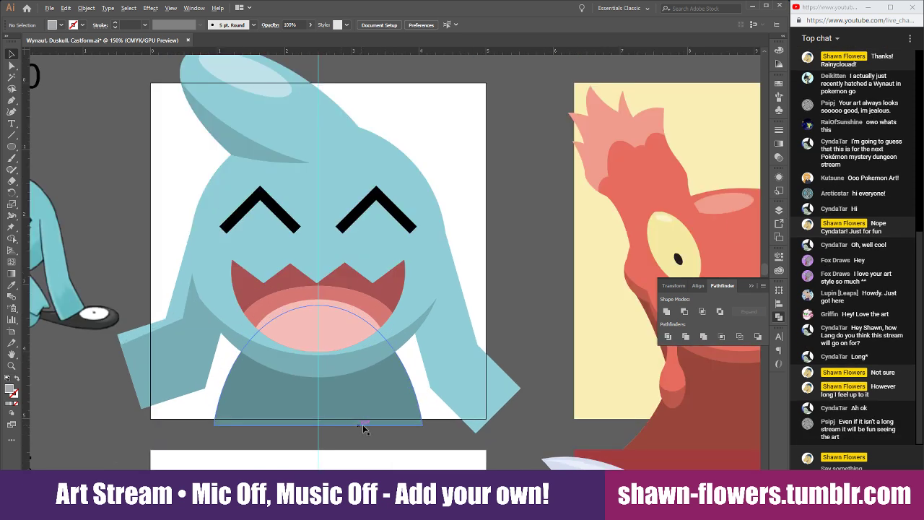
pyautogui.scroll(-1, 252, 411)
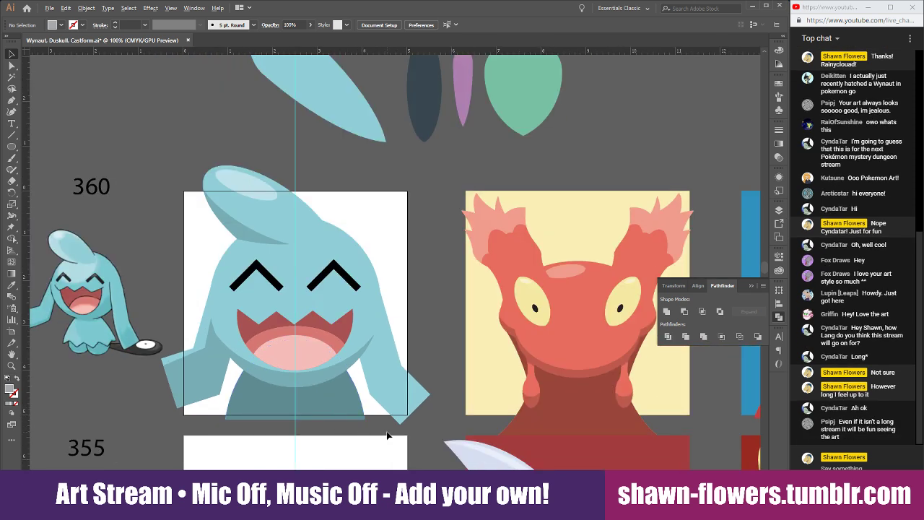
pyautogui.scroll(3, 349, 436)
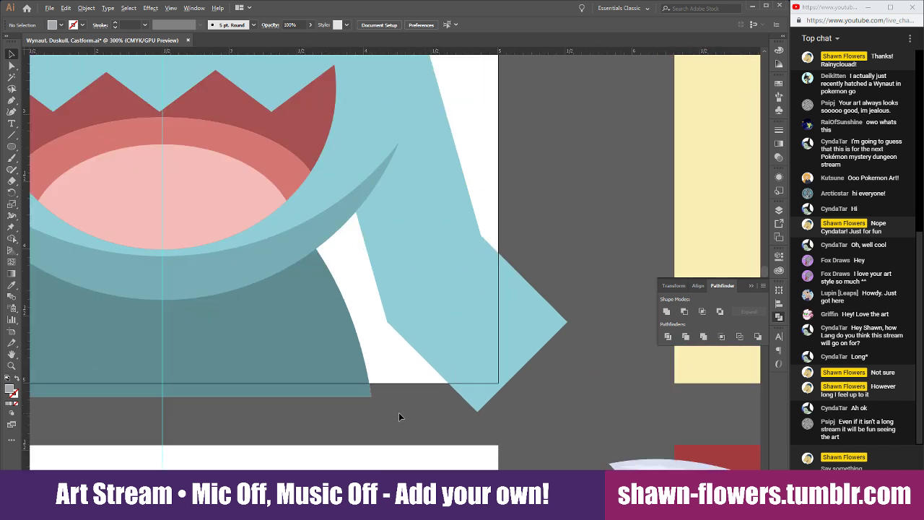
pyautogui.hscroll(2, 324, 396)
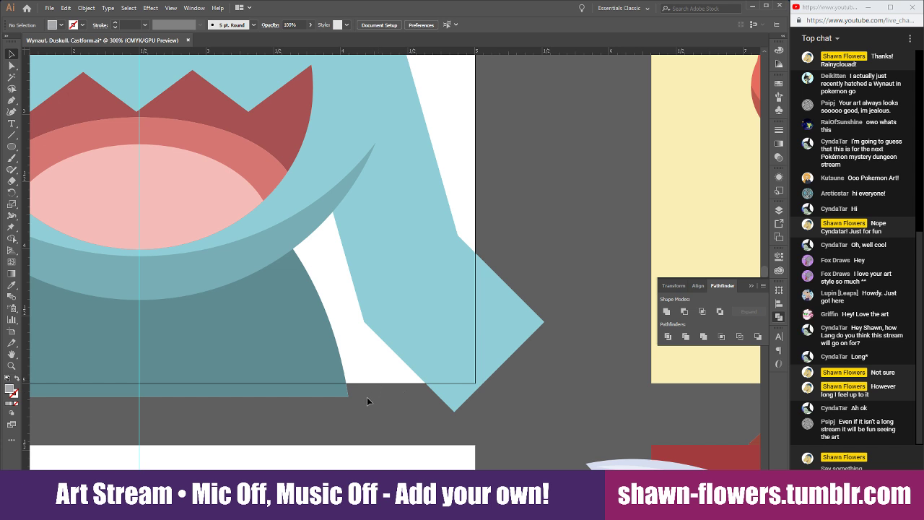
pyautogui.scroll(2, 366, 401)
pyautogui.click(366, 281)
pyautogui.moveTo(367, 279); pyautogui.dragTo(407, 270)
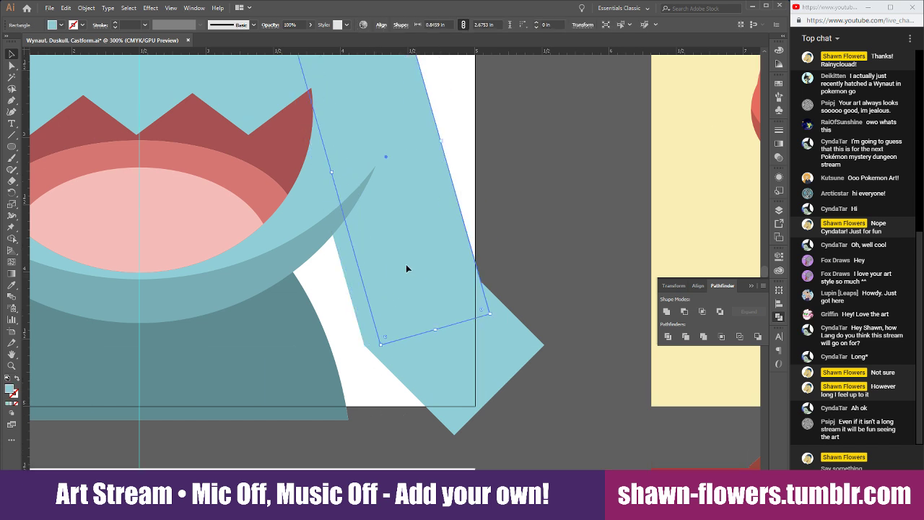
pyautogui.hotkey('ctrl', 'shift', 'a')
# Duplicate the left arm's shading piece over to the right arm and mirror the copy horizontally
pyautogui.scroll(-2, 345, 262)
pyautogui.hscroll(-2, 345, 278)
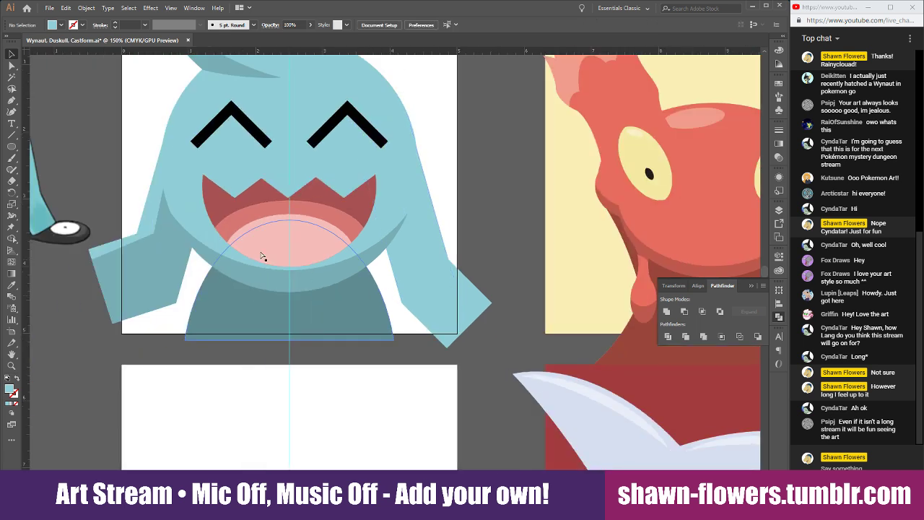
pyautogui.click(168, 247)
pyautogui.moveTo(166, 247); pyautogui.dragTo(438, 247)
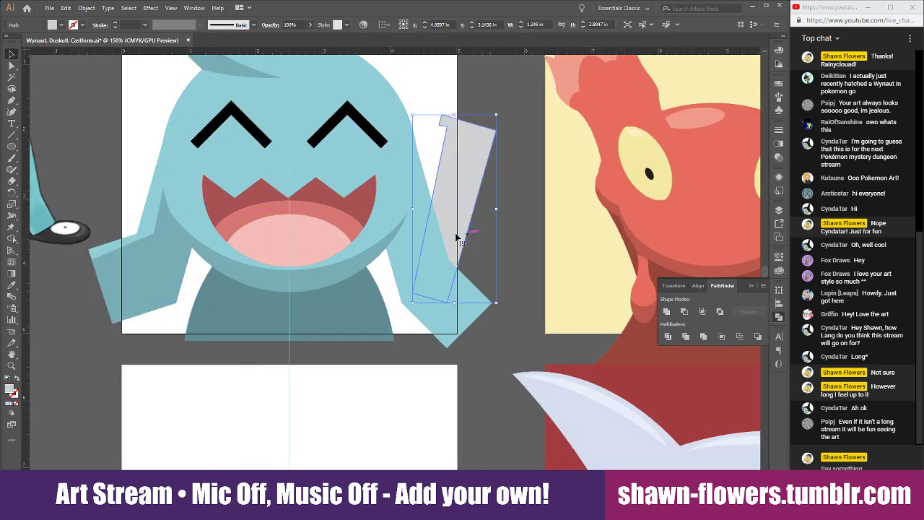
pyautogui.click(107, 8)
pyautogui.moveTo(86, 7)
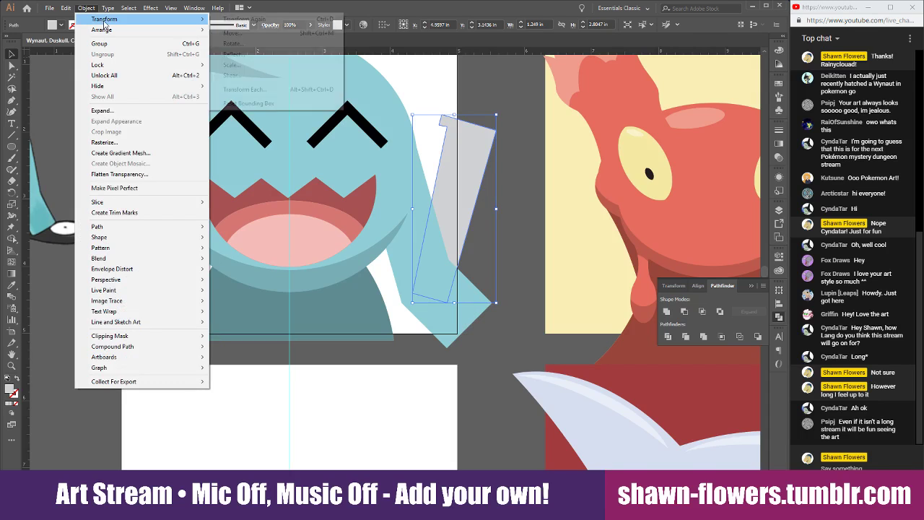
pyautogui.click(242, 58)
pyautogui.click(85, 156)
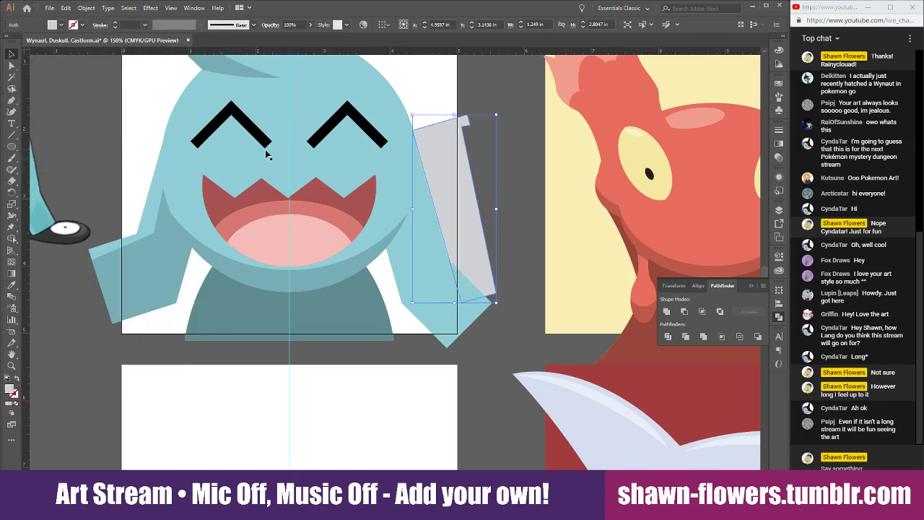
# Move the mirrored shading piece onto the right arm so its edge lines up exactly with the arm's inner edge
pyautogui.hotkey('ctrl', '+')
pyautogui.hotkey('ctrl', '+')
pyautogui.moveTo(458, 220); pyautogui.dragTo(350, 226)
pyautogui.hotkey('ctrl', '+')
pyautogui.hotkey('ctrl', '+')
pyautogui.hotkey('ctrl', '+')
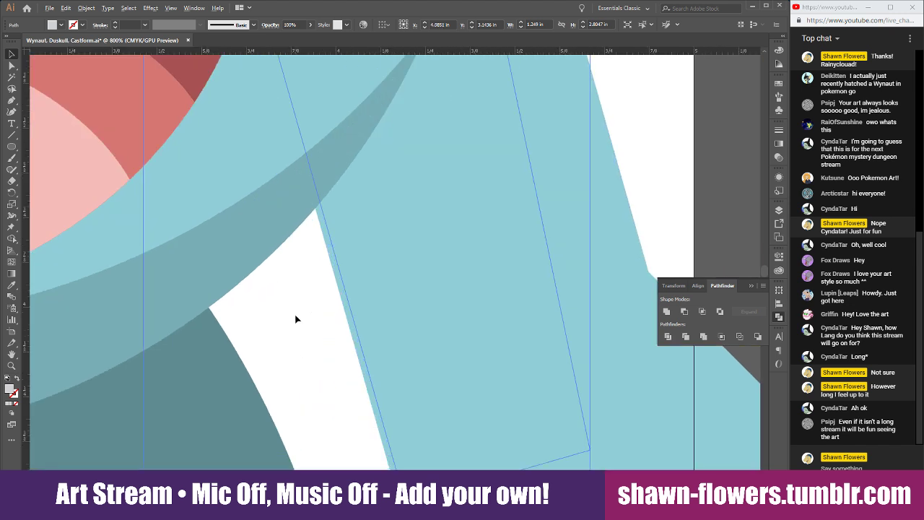
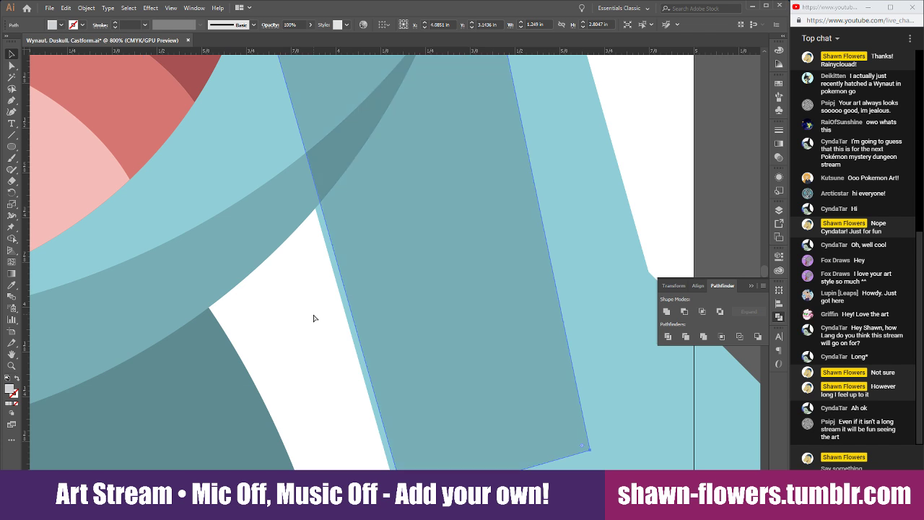
pyautogui.moveTo(447, 253); pyautogui.dragTo(441, 254)
pyautogui.scroll(3, 328, 301)
pyautogui.moveTo(510, 258); pyautogui.dragTo(501, 261)
pyautogui.click(307, 270)
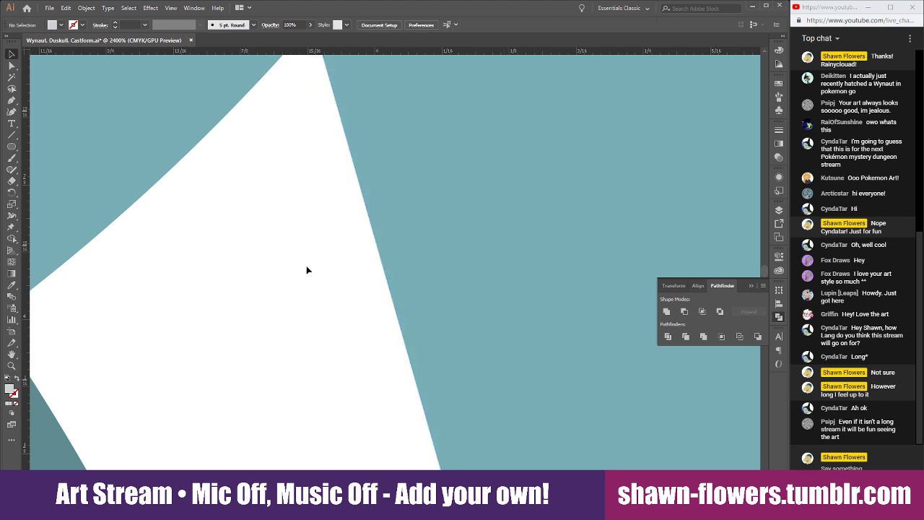
# Send the right arm, its hand and the arm shading piece behind the head circle
pyautogui.scroll(-6, 307, 270)
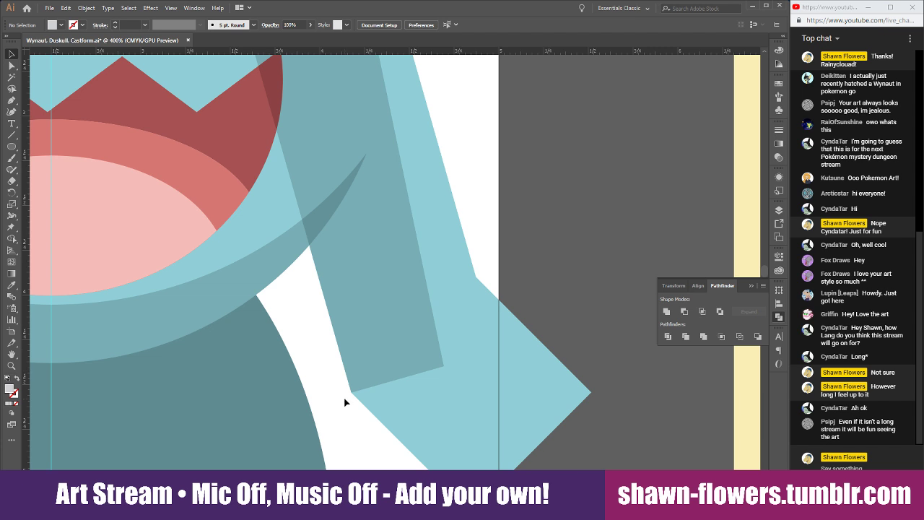
pyautogui.scroll(-2, 344, 402)
pyautogui.hscroll(-3, 348, 429)
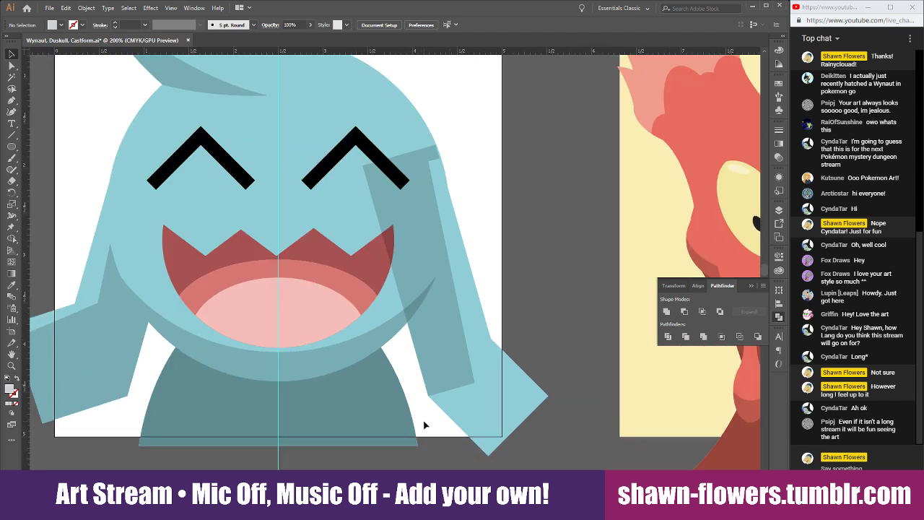
pyautogui.hscroll(-1, 424, 426)
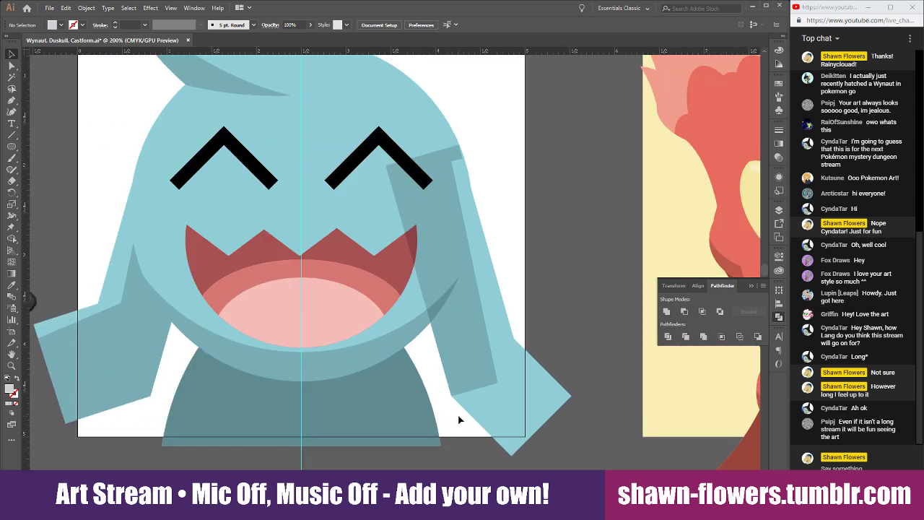
pyautogui.moveTo(484, 344); pyautogui.dragTo(484, 345)
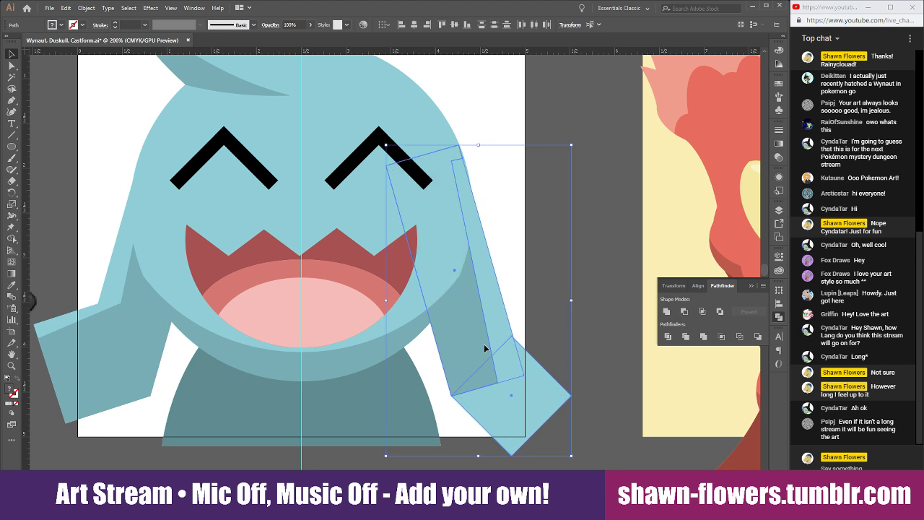
pyautogui.click(546, 210)
pyautogui.scroll(-3, 546, 231)
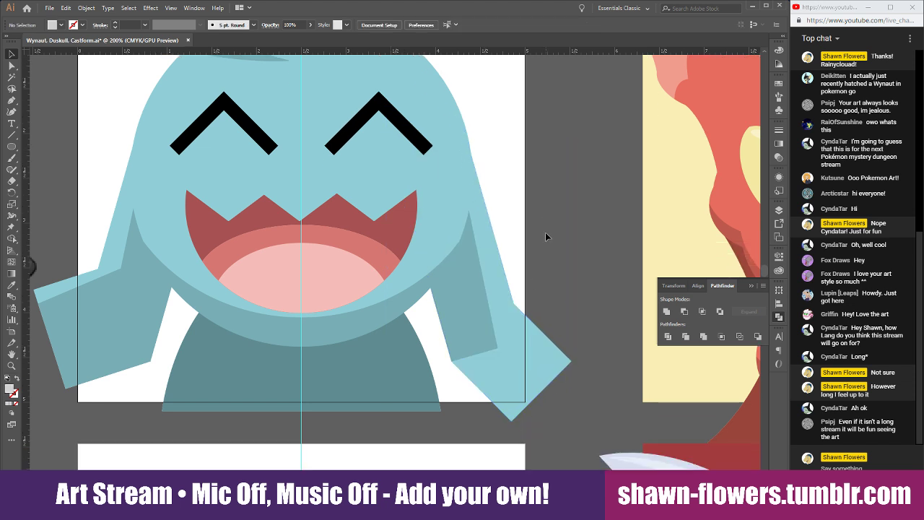
# Duplicate the right hand square, rotate the copy slightly over the hand's lower half and stretch it to about 1.32 in long
pyautogui.scroll(3, 560, 402)
pyautogui.click(466, 264)
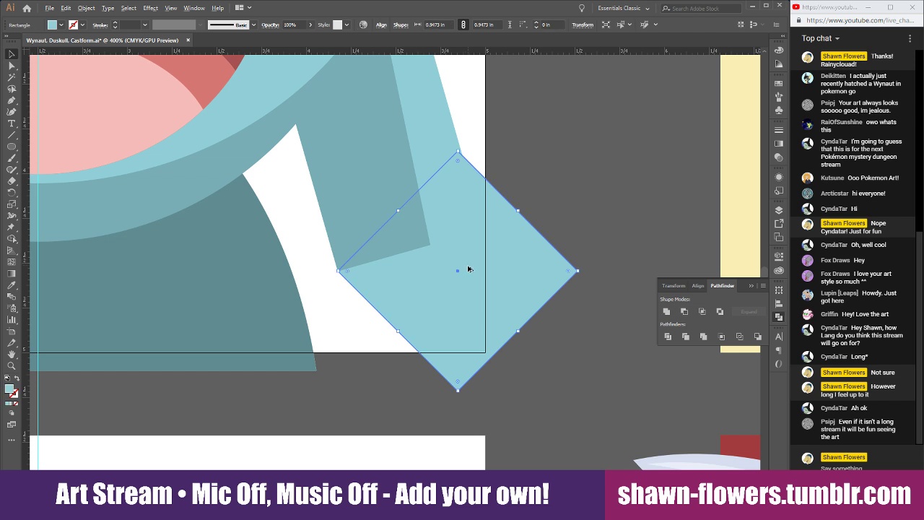
pyautogui.moveTo(509, 299)
pyautogui.mouseDown()
pyautogui.moveTo(547, 295)
pyautogui.moveTo(554, 283)
pyautogui.moveTo(510, 286)
pyautogui.mouseUp()
pyautogui.moveTo(515, 245); pyautogui.dragTo(567, 300)
pyautogui.moveTo(400, 380); pyautogui.dragTo(383, 387)
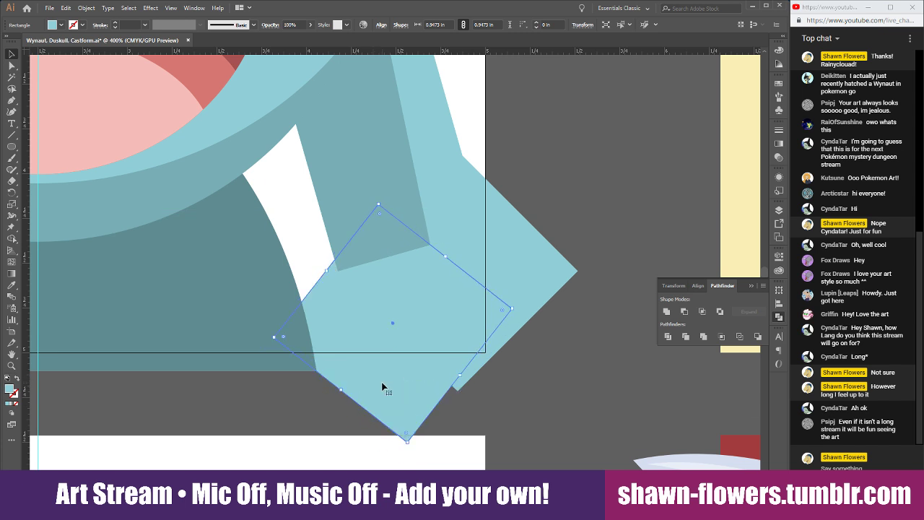
pyautogui.moveTo(459, 376); pyautogui.dragTo(527, 397)
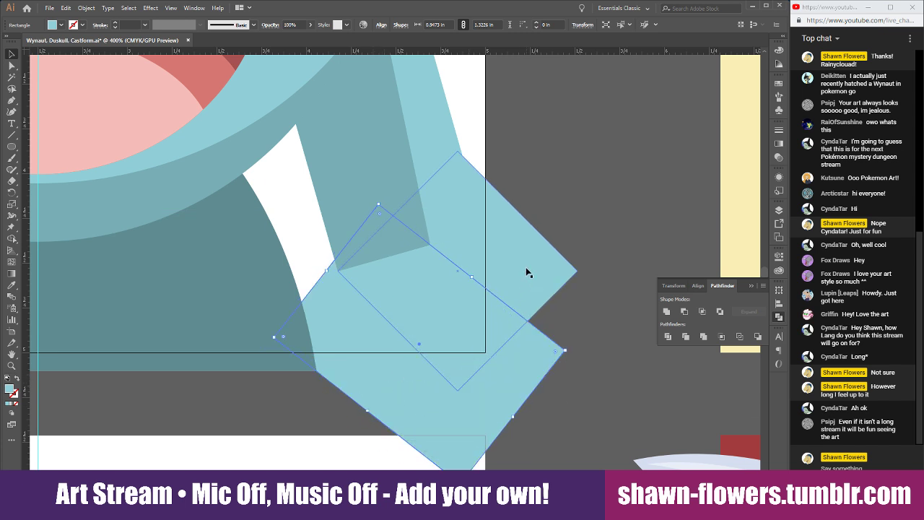
# Intersect the stretched rectangle with a copy of the right hand and give the resulting shape the arm's translucent shading
pyautogui.keyDown('shift'); pyautogui.click(526, 272); pyautogui.keyUp('shift')
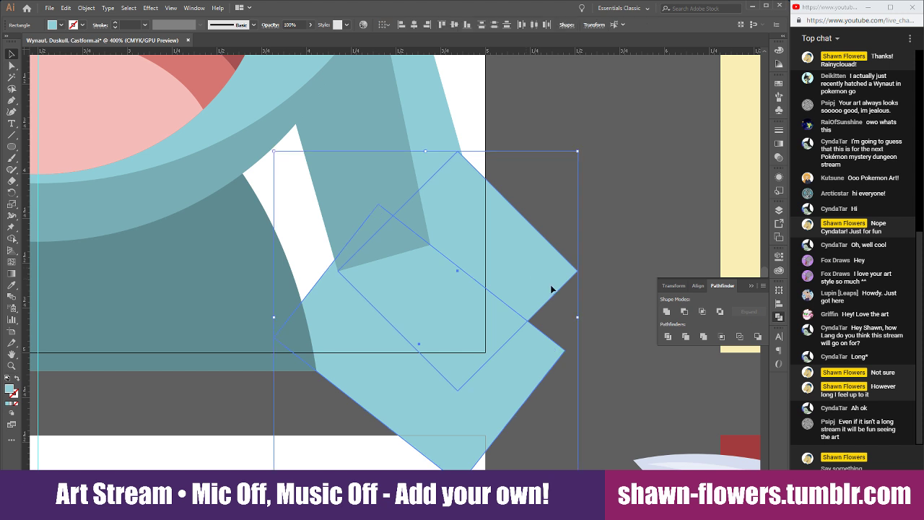
pyautogui.click(702, 311)
pyautogui.click(11, 285)
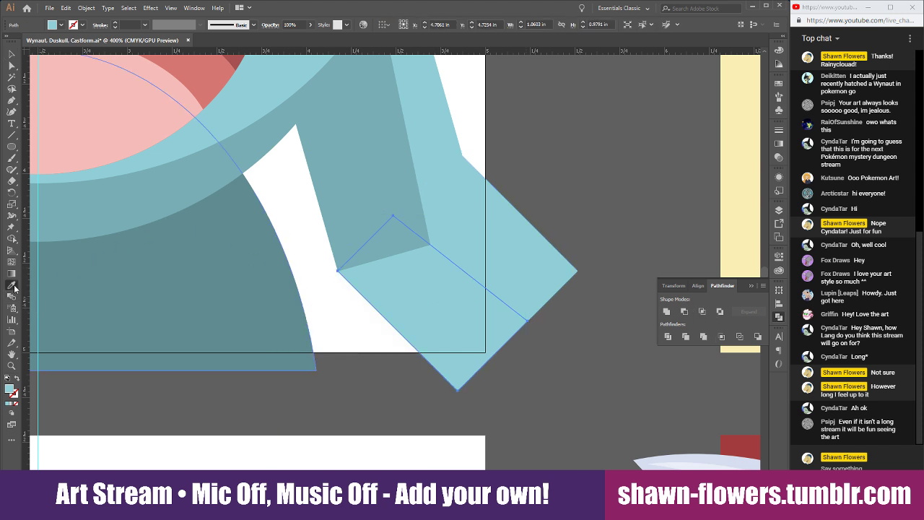
pyautogui.click(345, 175)
pyautogui.click(11, 54)
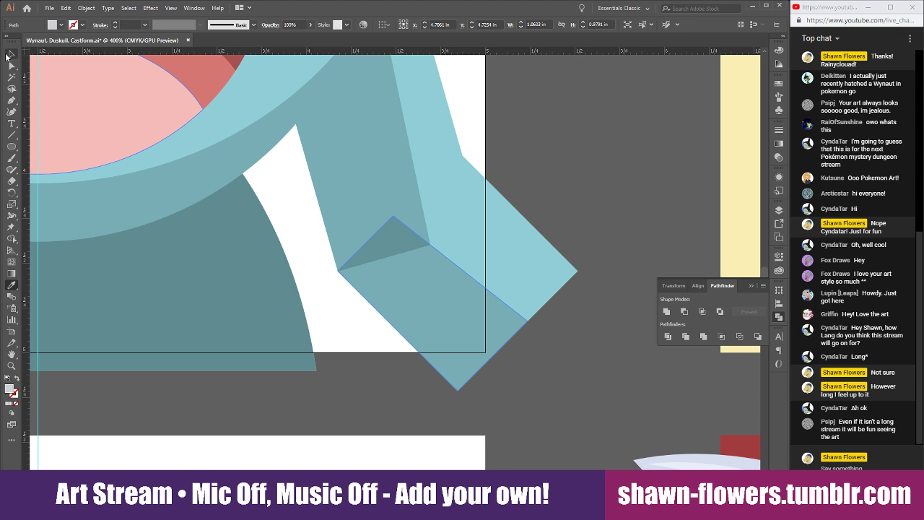
pyautogui.click(286, 182)
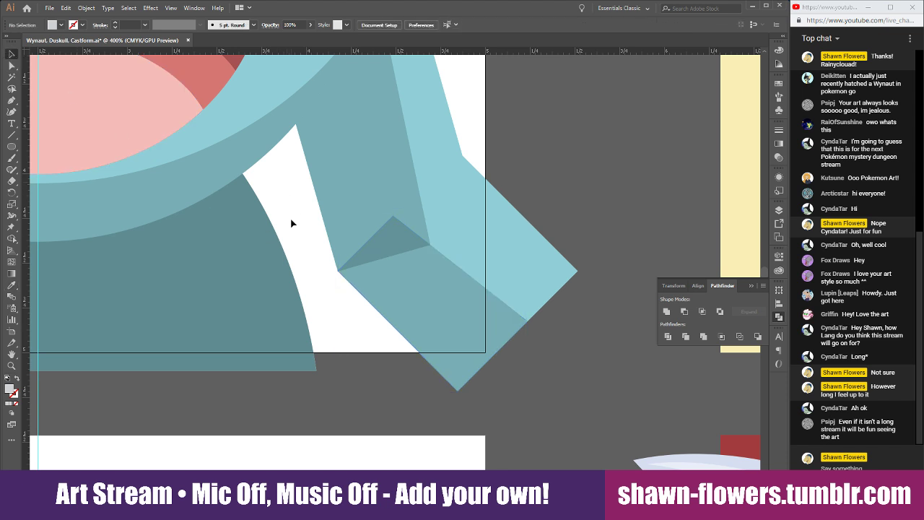
# Rearrange the stacking so the right hand and its shading sit in front of the arm's shading piece
pyautogui.click(453, 262)
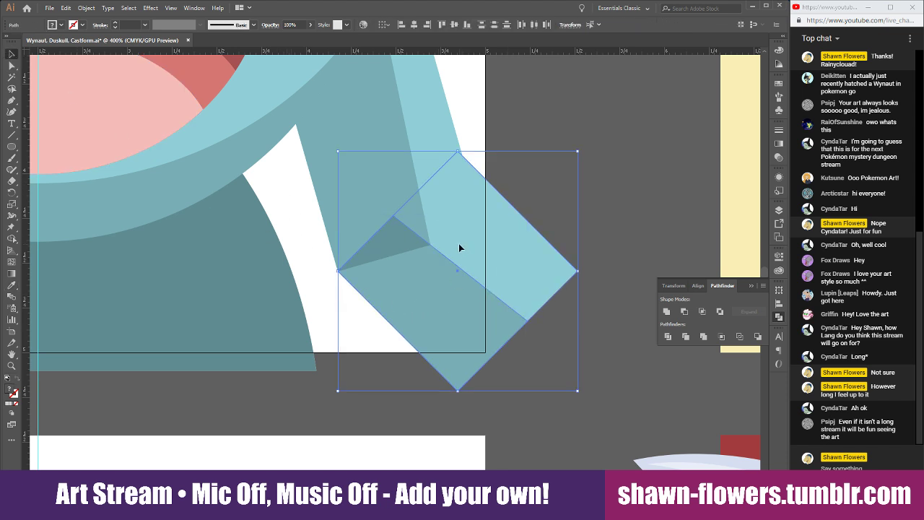
pyautogui.hotkey('ctrl', '[')
pyautogui.hotkey('ctrl', '[')
pyautogui.click(617, 174)
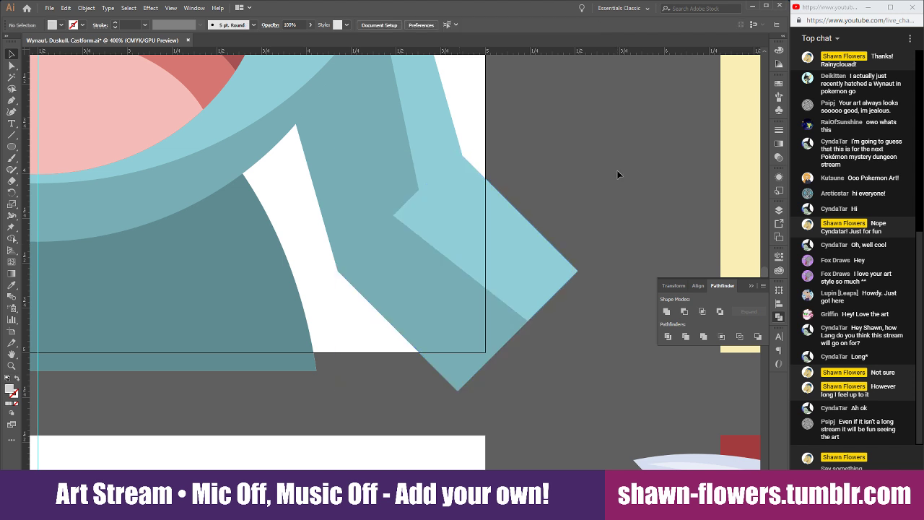
pyautogui.click(556, 258)
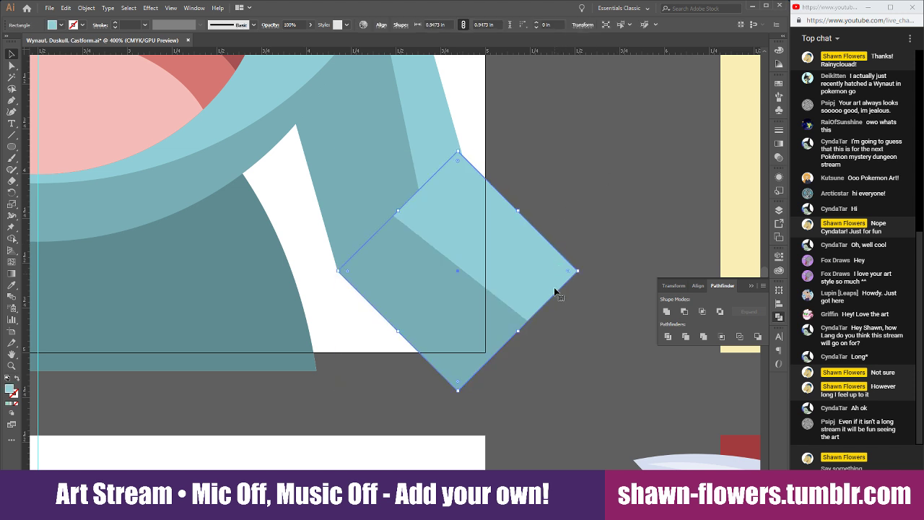
pyautogui.click(590, 222)
pyautogui.moveTo(517, 342); pyautogui.dragTo(518, 341)
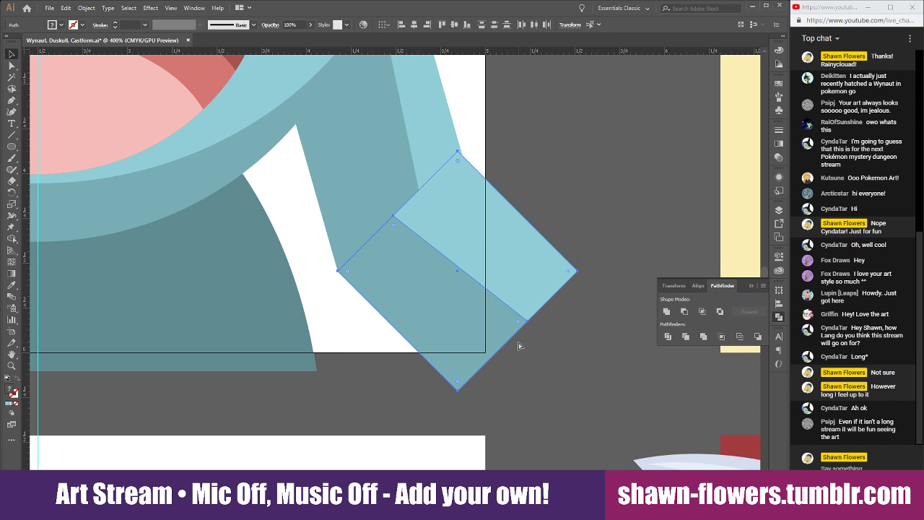
pyautogui.click(617, 144)
# Look over the whole Wynaut portrait beside its reference image
pyautogui.hotkey('ctrl', '-')
pyautogui.hotkey('ctrl', '-')
pyautogui.hotkey('ctrl', '-')
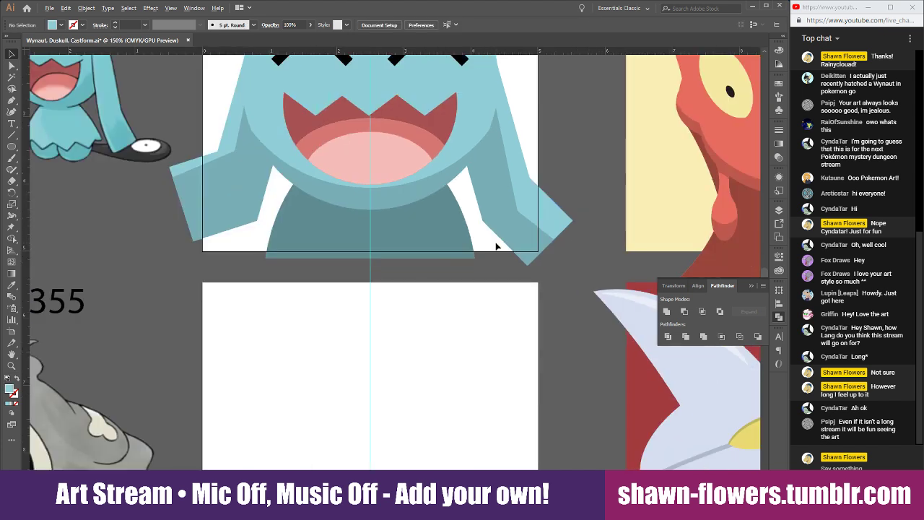
pyautogui.scroll(3, 413, 355)
pyautogui.scroll(2, 465, 450)
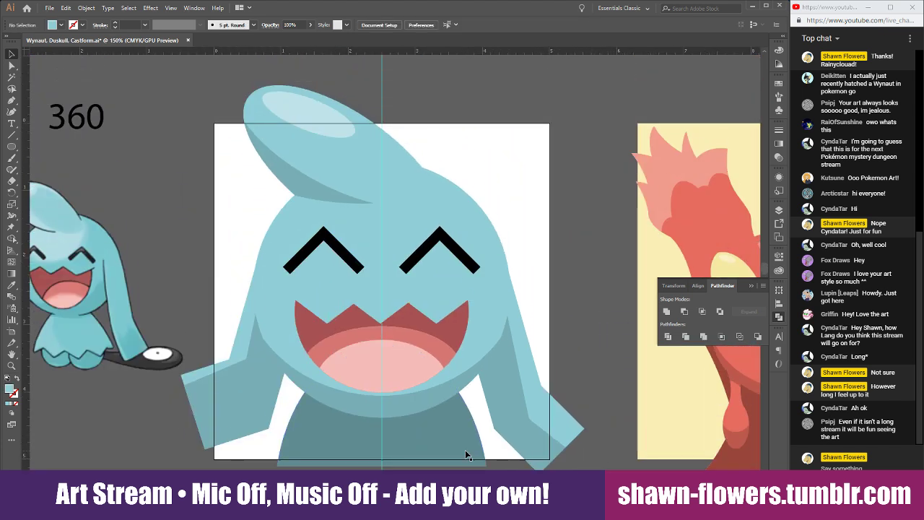
pyautogui.scroll(3, 466, 419)
pyautogui.hscroll(-3, 467, 419)
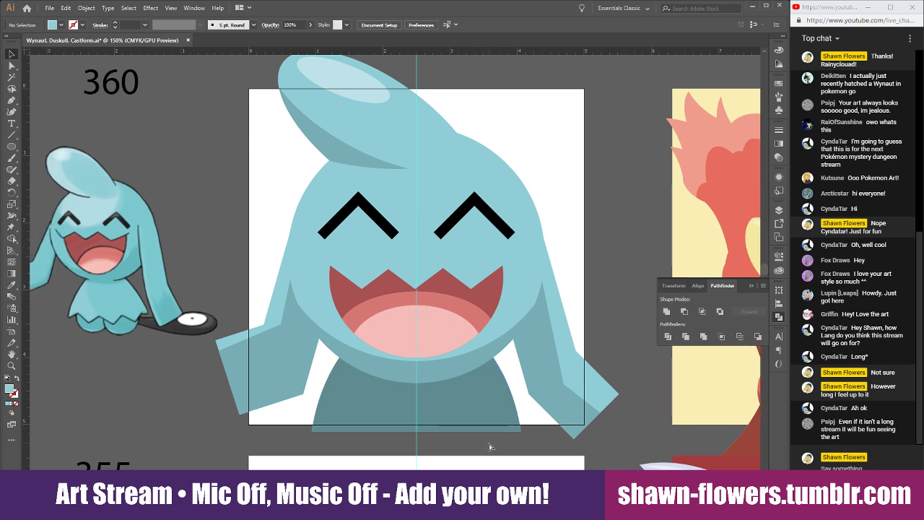
pyautogui.scroll(-3, 443, 426)
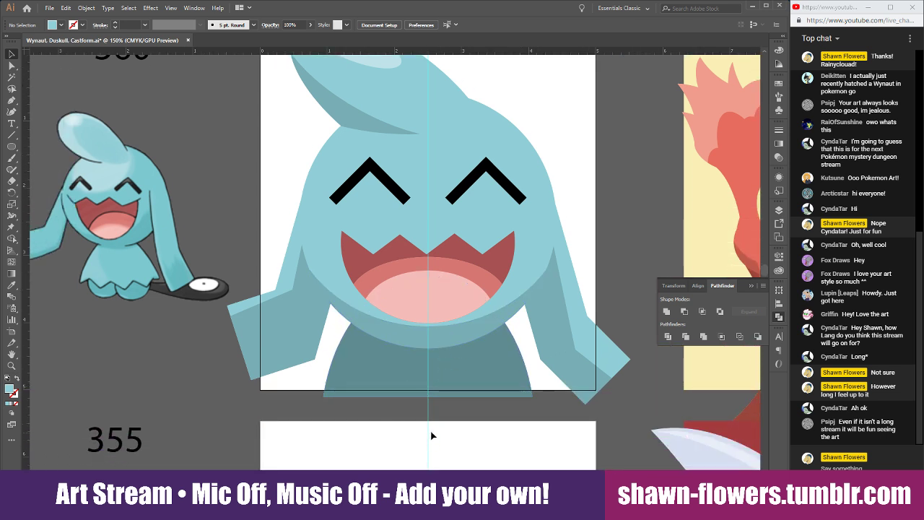
pyautogui.scroll(2, 432, 435)
pyautogui.scroll(-1, 431, 434)
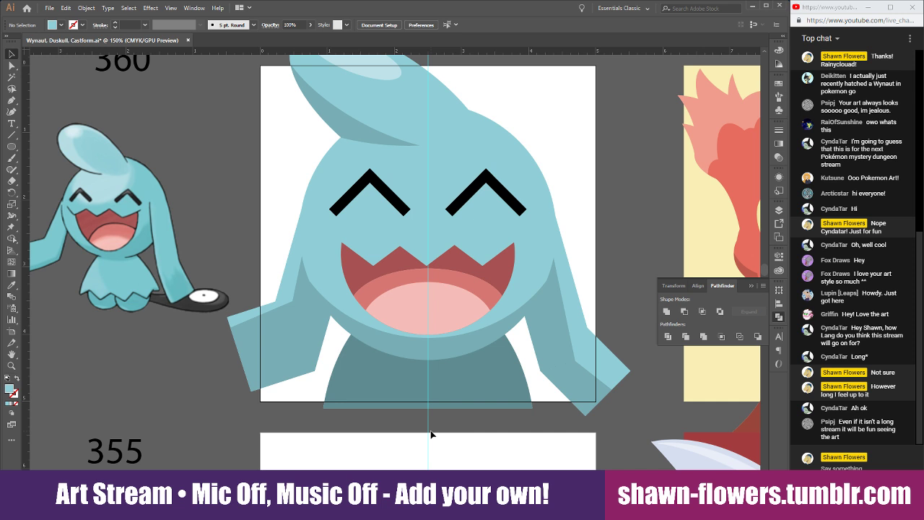
pyautogui.hscroll(1, 431, 434)
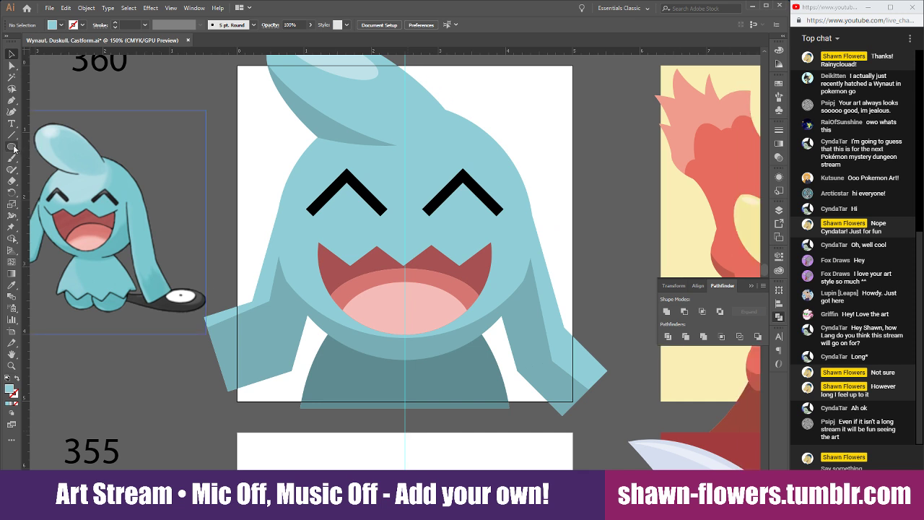
# Draw a 5 × 5 in rectangle covering the Wynaut artboard and send it behind all the artwork
pyautogui.moveTo(10, 147); pyautogui.dragTo(44, 149)
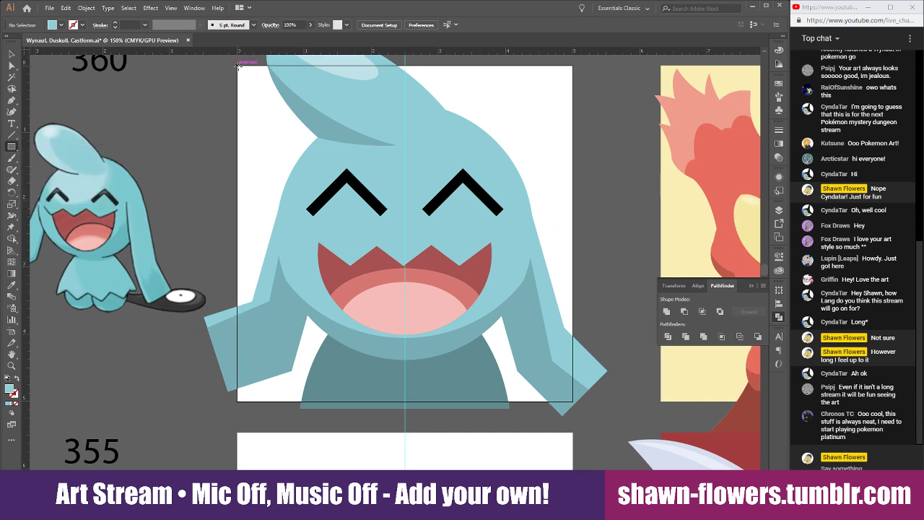
pyautogui.moveTo(237, 65); pyautogui.dragTo(572, 401)
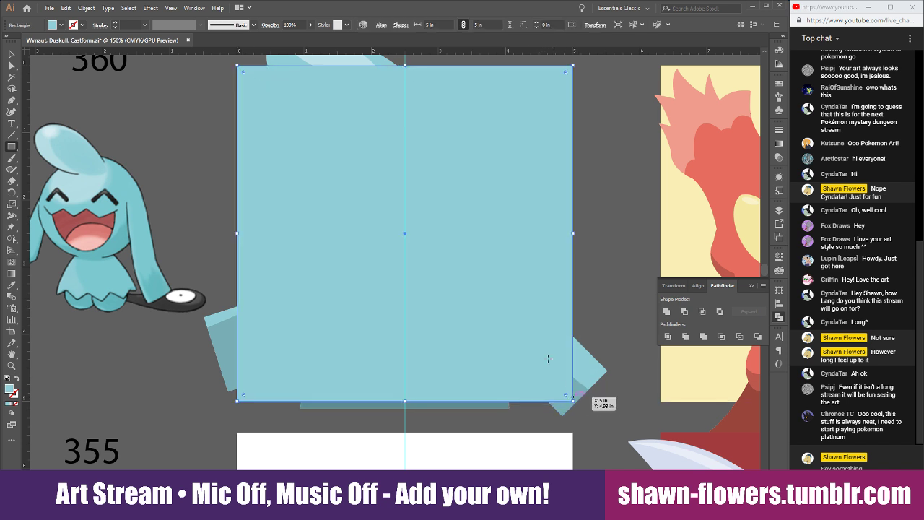
pyautogui.hotkey('ctrl', 'shift', '[')
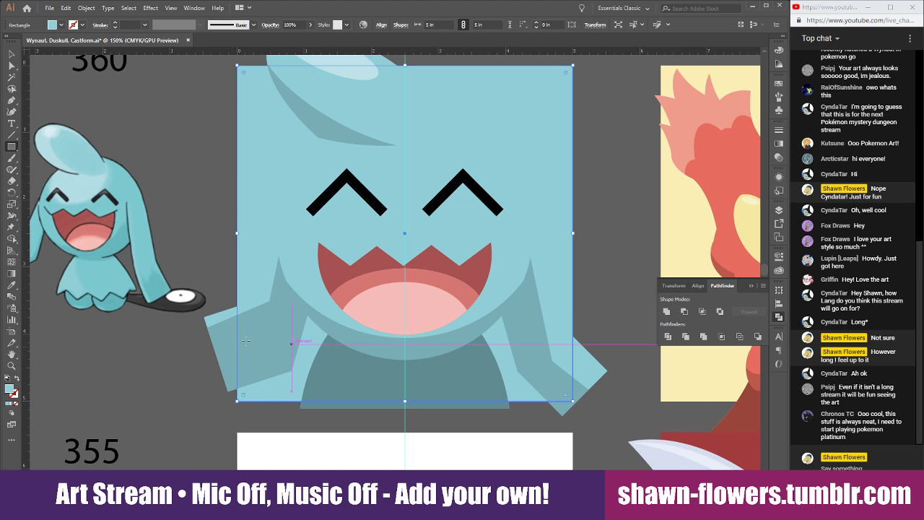
# Fill the background square with the tongue's light pink, then deepen it by raising magenta to 64% and adding black
pyautogui.press('i')
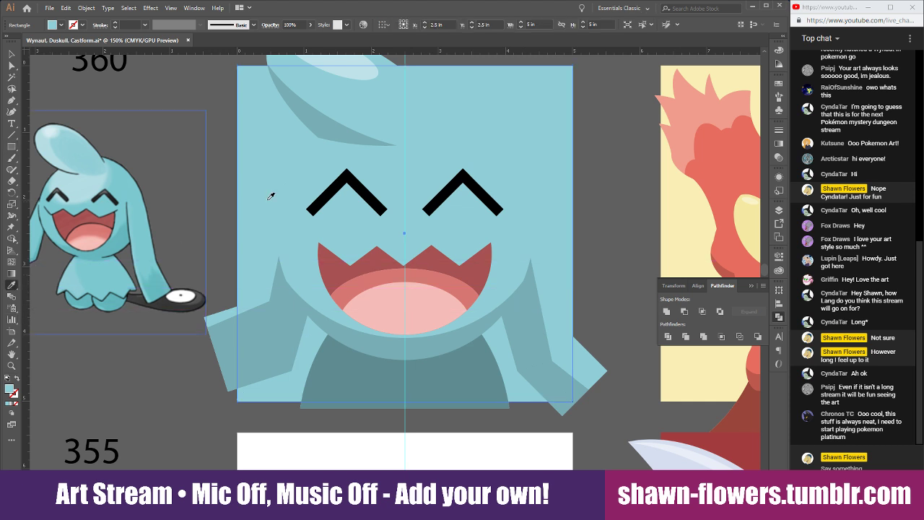
pyautogui.click(384, 307)
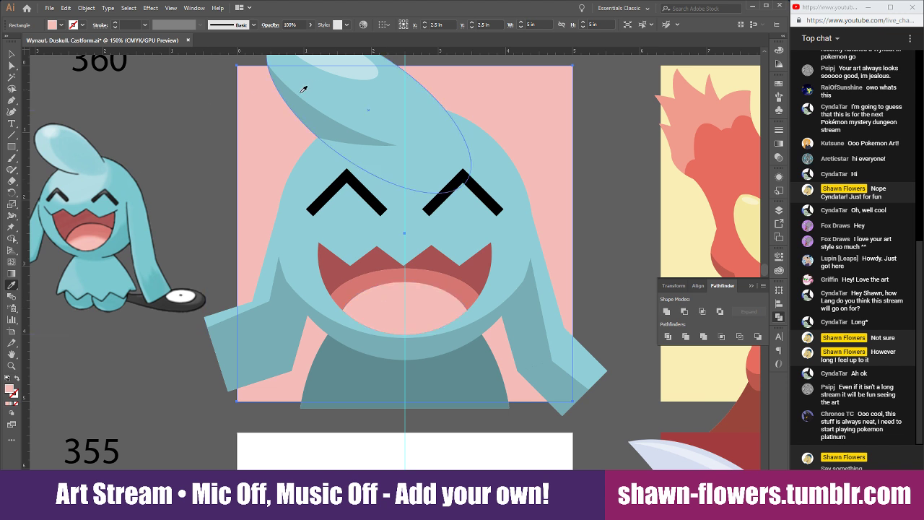
pyautogui.press('ctrl')
pyautogui.keyDown('shift'); pyautogui.click(52, 26); pyautogui.keyUp('shift')
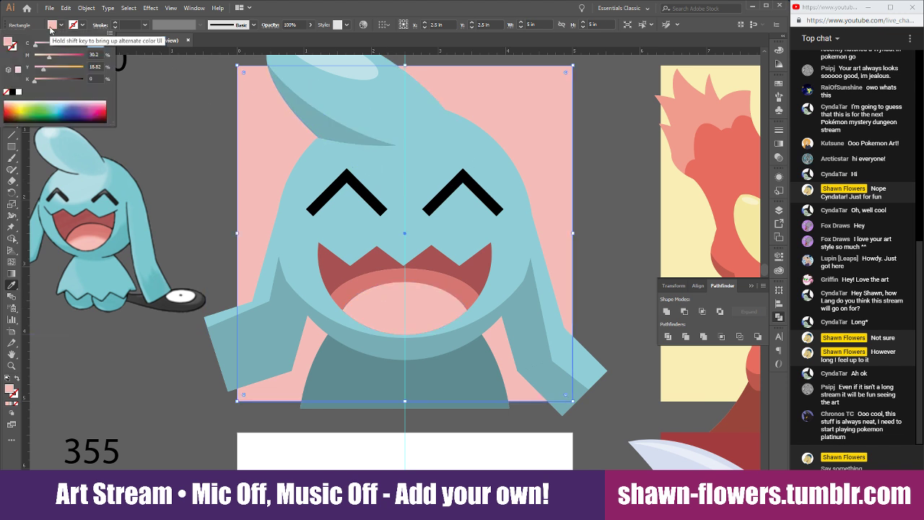
pyautogui.moveTo(37, 81); pyautogui.dragTo(67, 60)
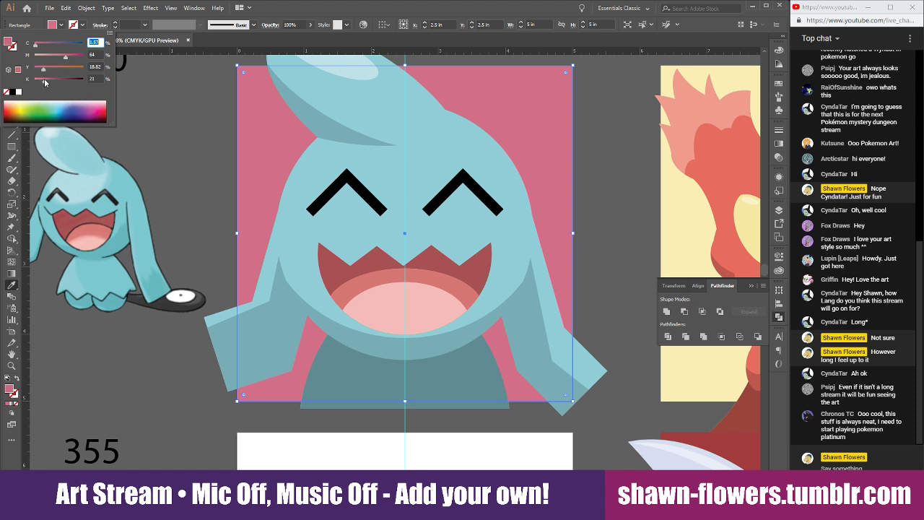
pyautogui.click(61, 25)
pyautogui.click(11, 54)
pyautogui.click(221, 113)
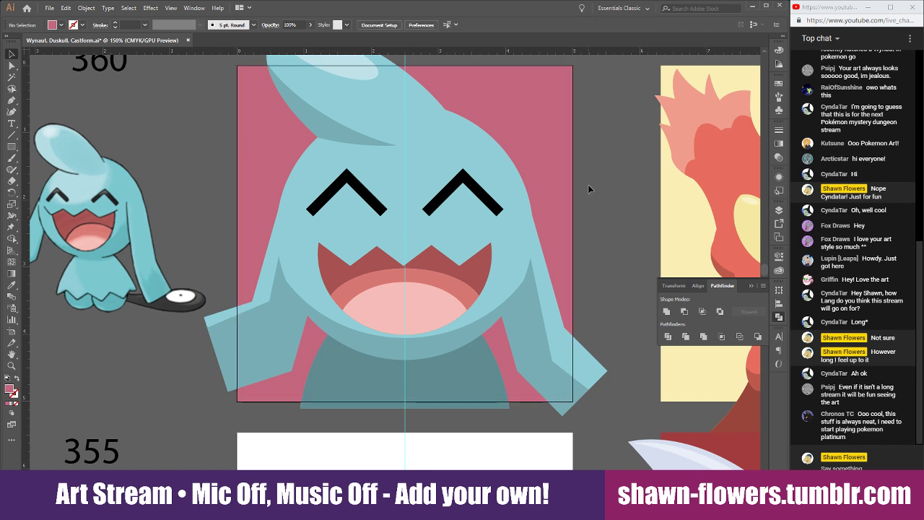
# Review the Wynaut artwork on its background and examine the Duskull reference beside its blank artboard
pyautogui.scroll(-1, 585, 186)
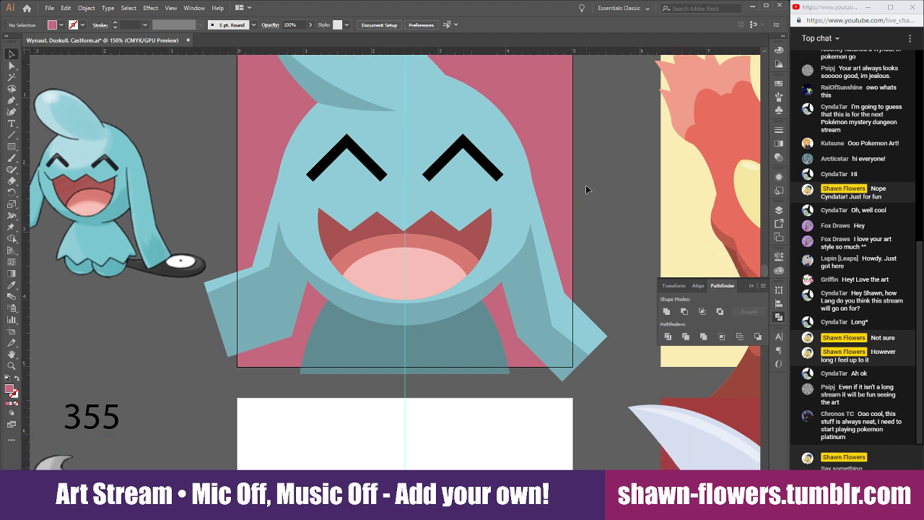
pyautogui.scroll(2, 586, 186)
pyautogui.scroll(-8, 586, 189)
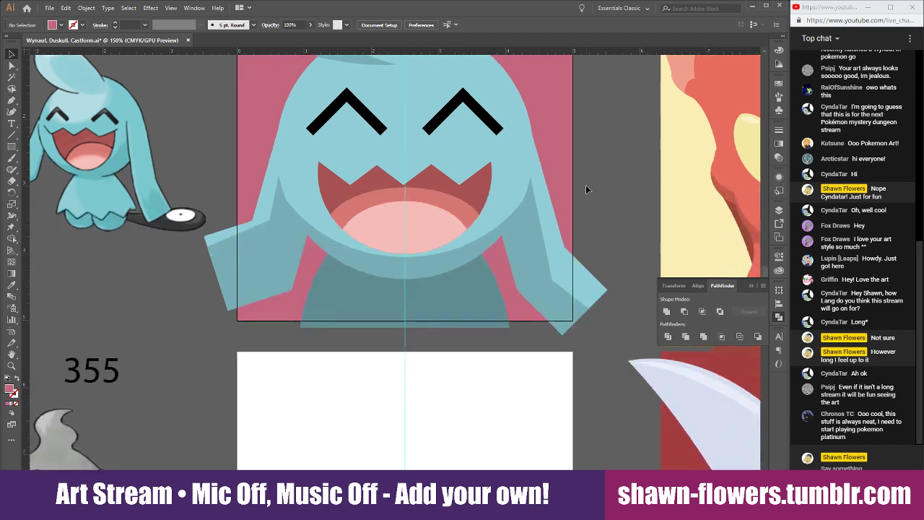
pyautogui.hscroll(-2, 548, 234)
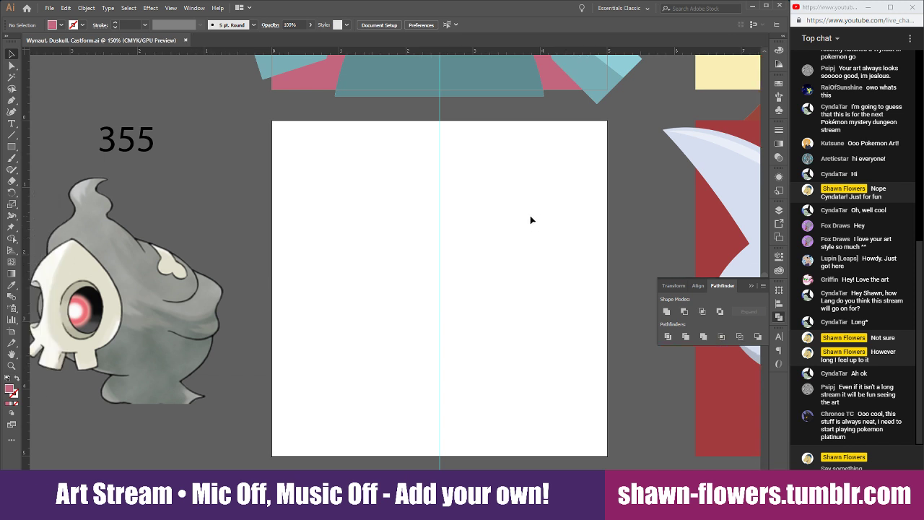
pyautogui.scroll(3, 530, 219)
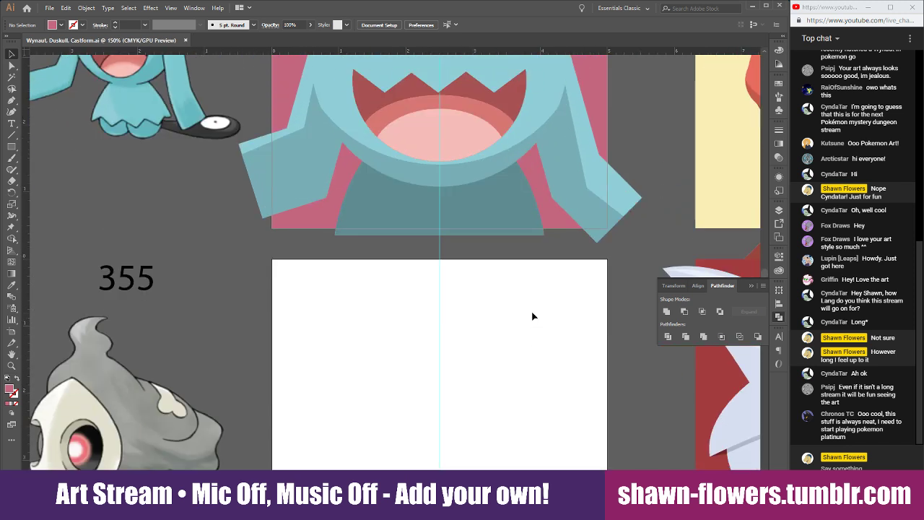
pyautogui.scroll(-4, 533, 315)
pyautogui.hscroll(-2, 547, 260)
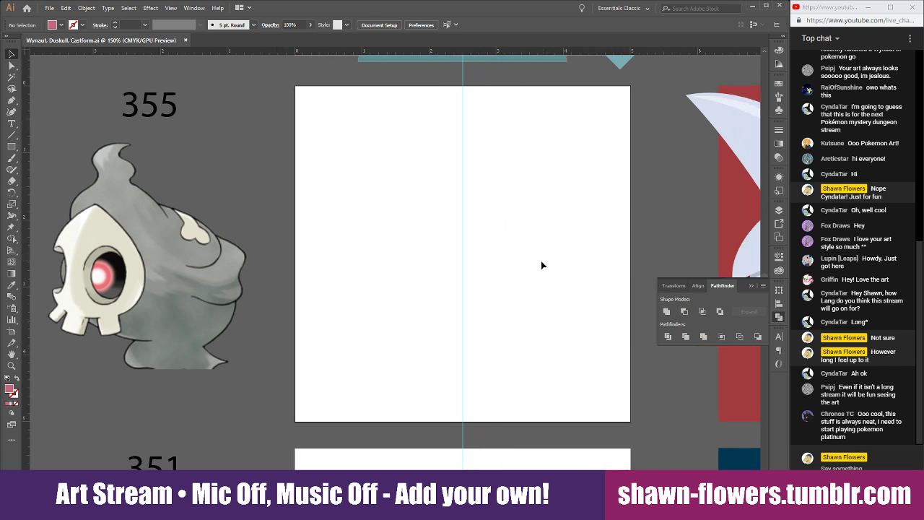
pyautogui.hscroll(1, 509, 243)
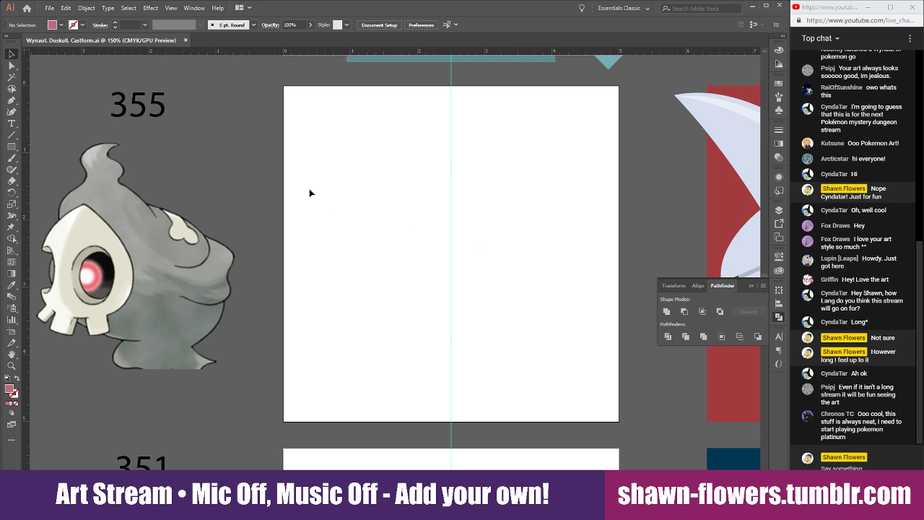
pyautogui.scroll(-3, 571, 242)
pyautogui.scroll(3, 570, 242)
# Bring the green teardrop shape onto the blank artboard for 355 and rotate it 180° so its point faces up
pyautogui.click(648, 111)
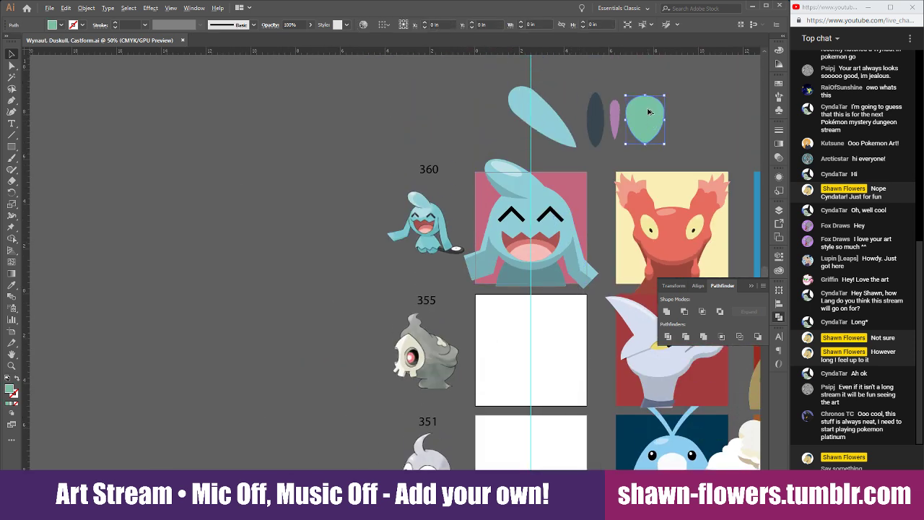
pyautogui.moveTo(649, 112); pyautogui.dragTo(547, 340)
pyautogui.scroll(4, 546, 340)
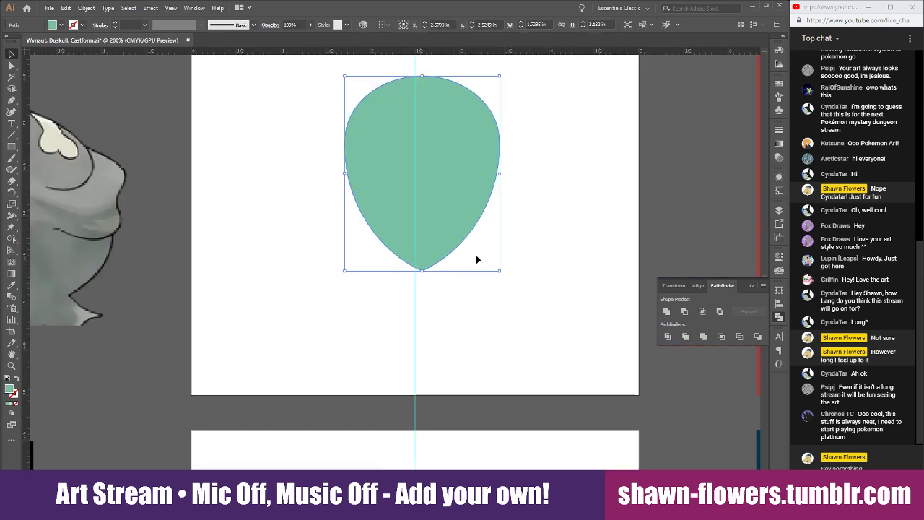
pyautogui.moveTo(504, 74); pyautogui.dragTo(361, 284)
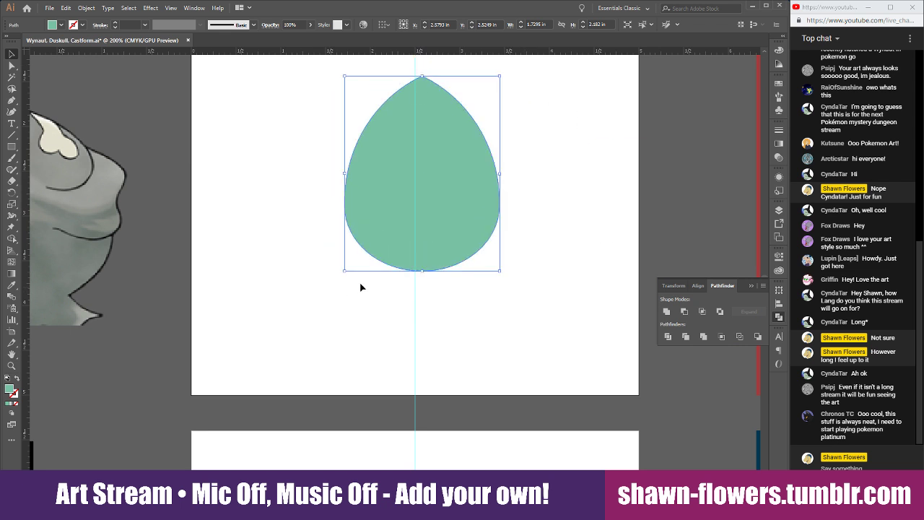
# Squash the teardrop to about 1.6 in tall, center it on the vertical guide and scale it to about 2.8 × 2.6 in
pyautogui.moveTo(423, 76); pyautogui.dragTo(423, 129)
pyautogui.moveTo(475, 223); pyautogui.dragTo(460, 198)
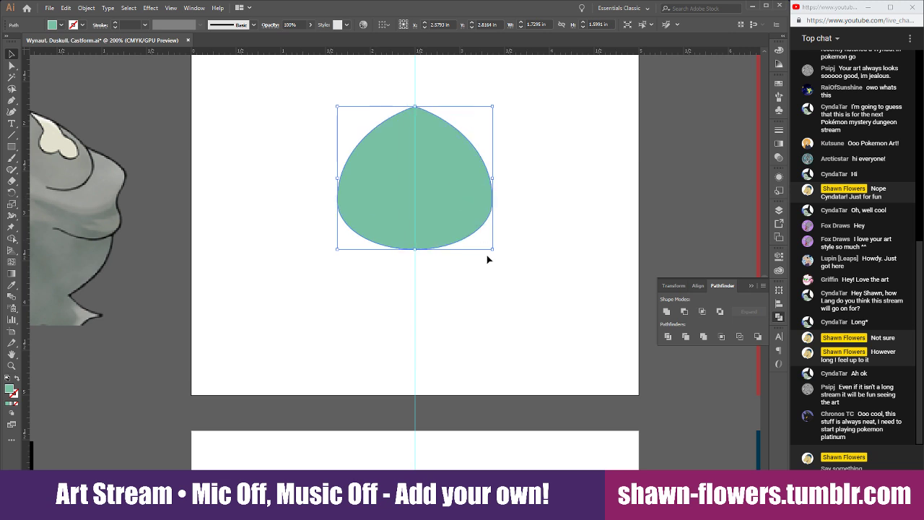
pyautogui.moveTo(493, 251); pyautogui.dragTo(541, 301)
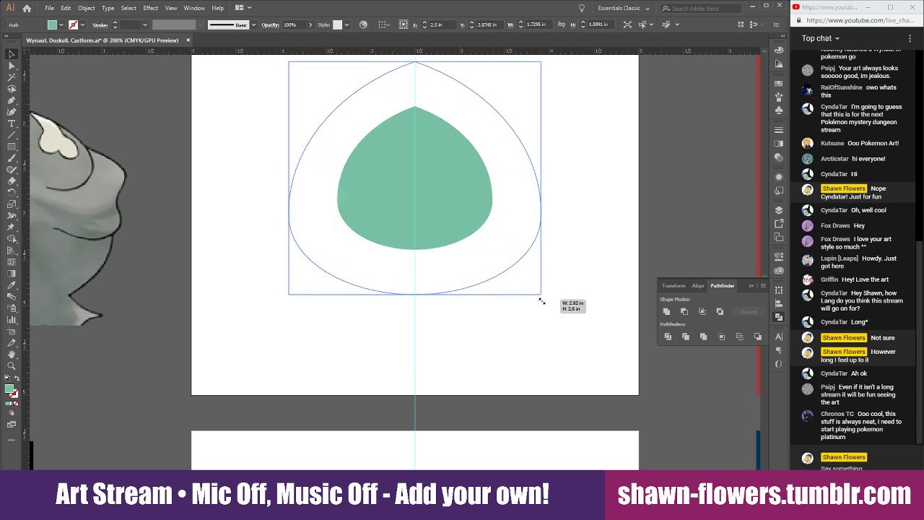
pyautogui.click(496, 342)
# Enlarge the teardrop from its center to about 3.38 in wide and 3.12 in tall
pyautogui.scroll(-1, 498, 348)
pyautogui.scroll(-2, 503, 350)
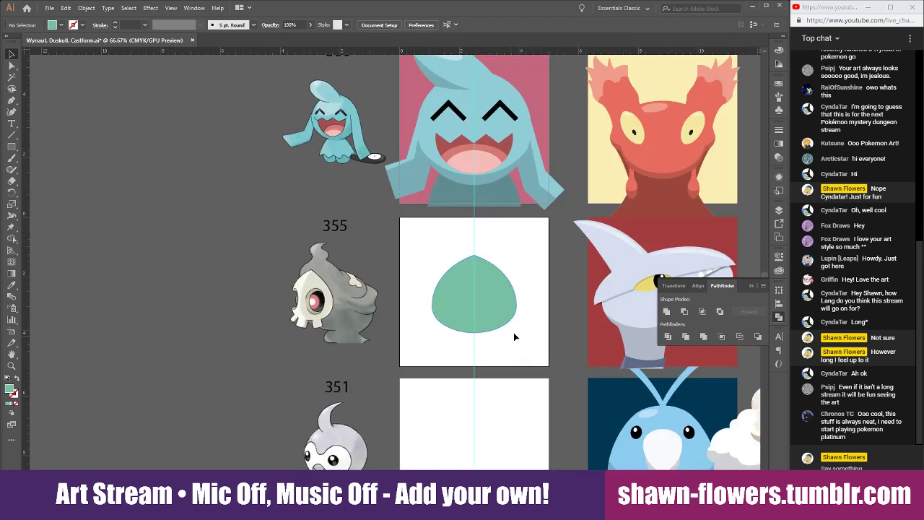
pyautogui.scroll(2, 511, 333)
pyautogui.scroll(-1, 483, 335)
pyautogui.click(455, 288)
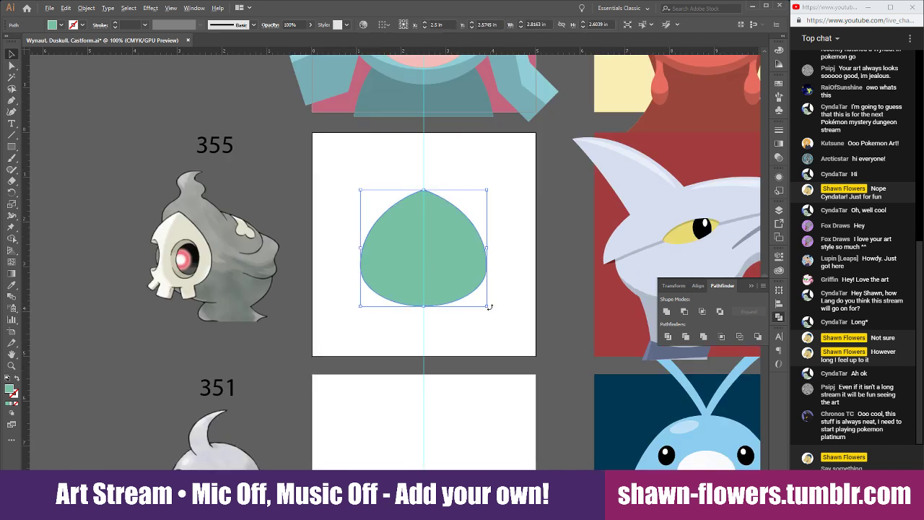
pyautogui.moveTo(486, 306)
pyautogui.mouseDown()
pyautogui.moveTo(505, 329)
pyautogui.moveTo(499, 317)
pyautogui.mouseUp()
pyautogui.click(484, 354)
pyautogui.click(499, 307)
pyautogui.click(464, 343)
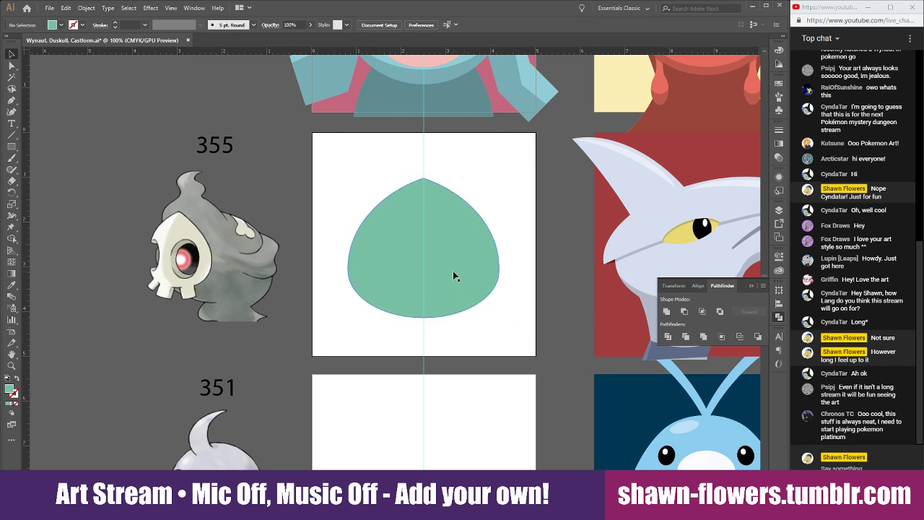
# Lower the teardrop along the guide and stretch it to about 4.39 in wide and 4.07 in tall
pyautogui.moveTo(452, 271); pyautogui.dragTo(449, 287)
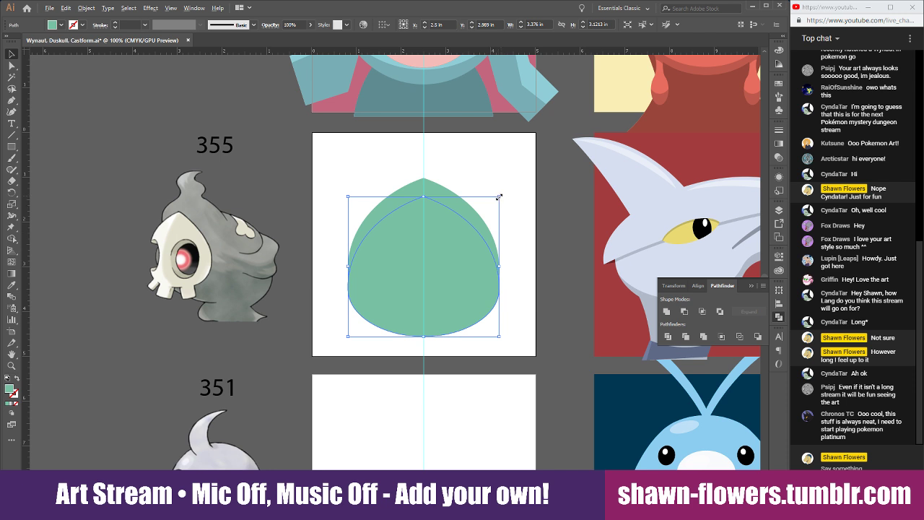
pyautogui.moveTo(499, 197); pyautogui.dragTo(520, 194)
pyautogui.moveTo(423, 195); pyautogui.dragTo(430, 157)
# Fill the teardrop with the gray sampled from the Duskull reference's body
pyautogui.click(11, 285)
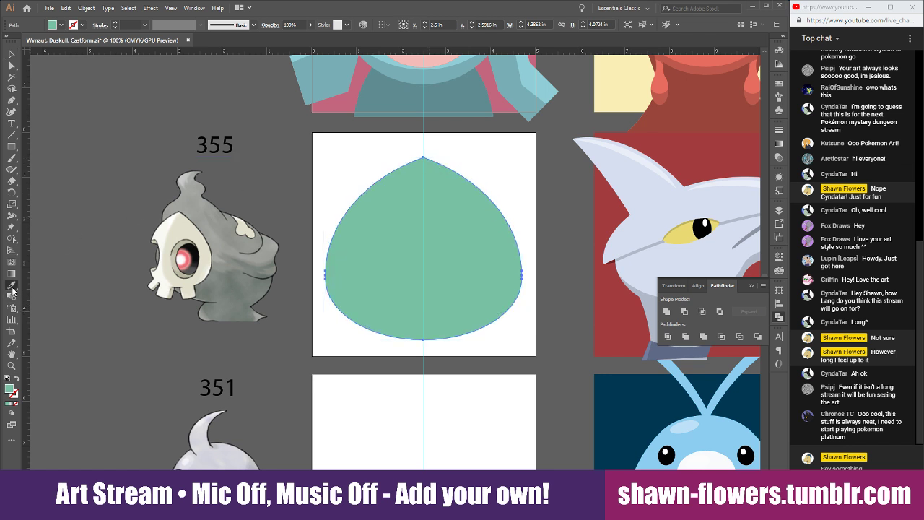
pyautogui.click(200, 208)
pyautogui.press('v')
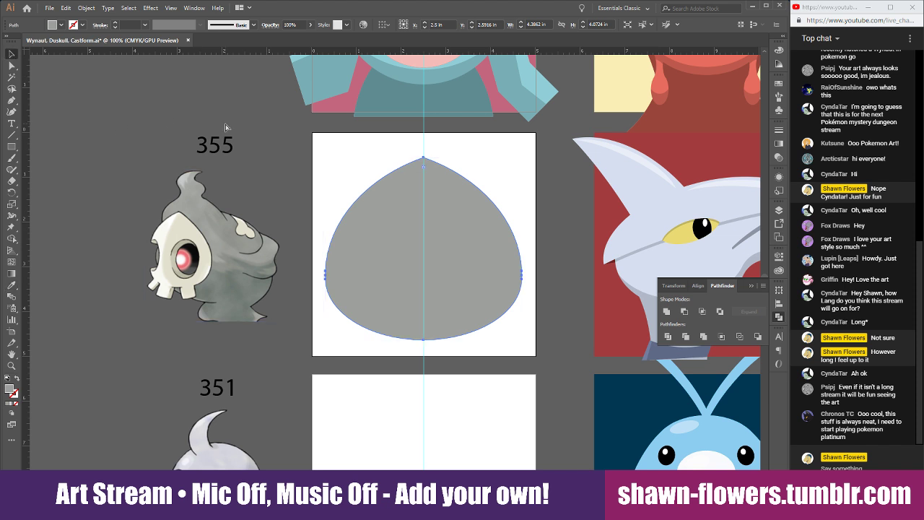
# Send the gray teardrop to the back and fill the green inner teardrop with the off-white sampled from the Duskull reference's skull
pyautogui.hotkey('ctrl', 'shift', '[')
pyautogui.click(327, 148)
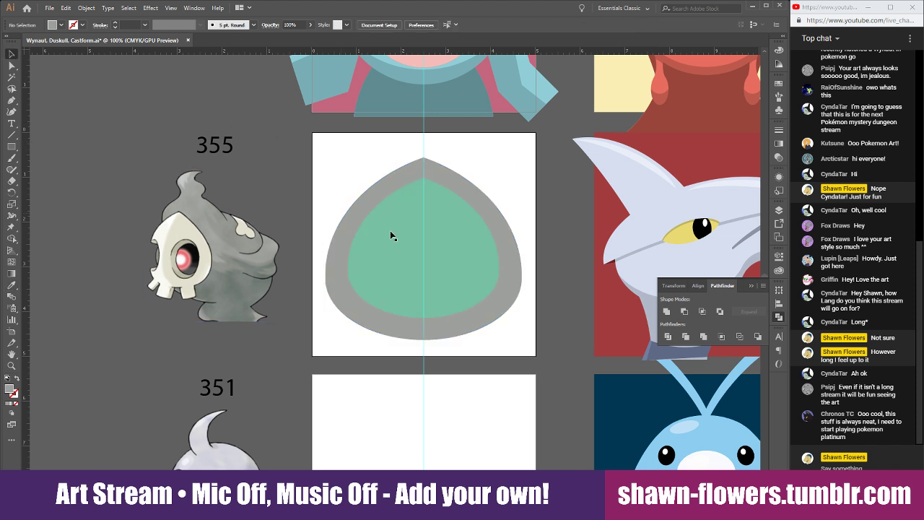
pyautogui.click(398, 252)
pyautogui.click(11, 287)
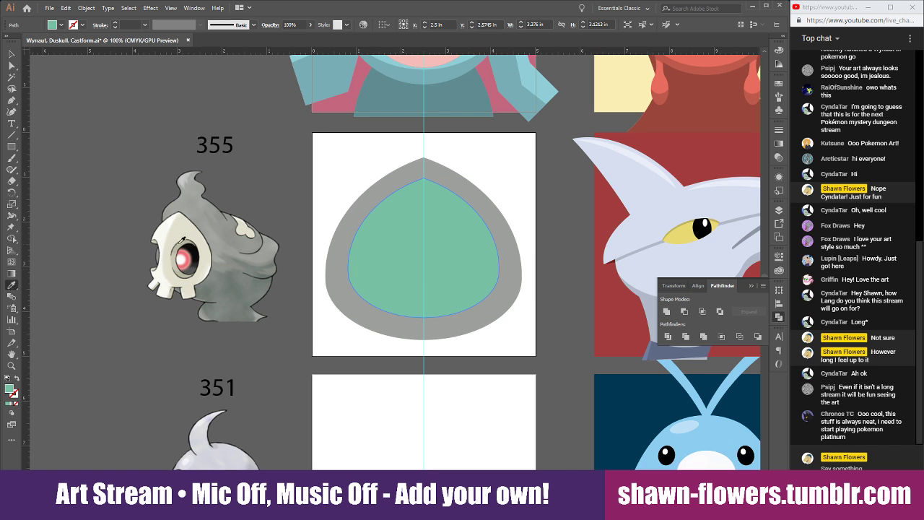
pyautogui.click(182, 228)
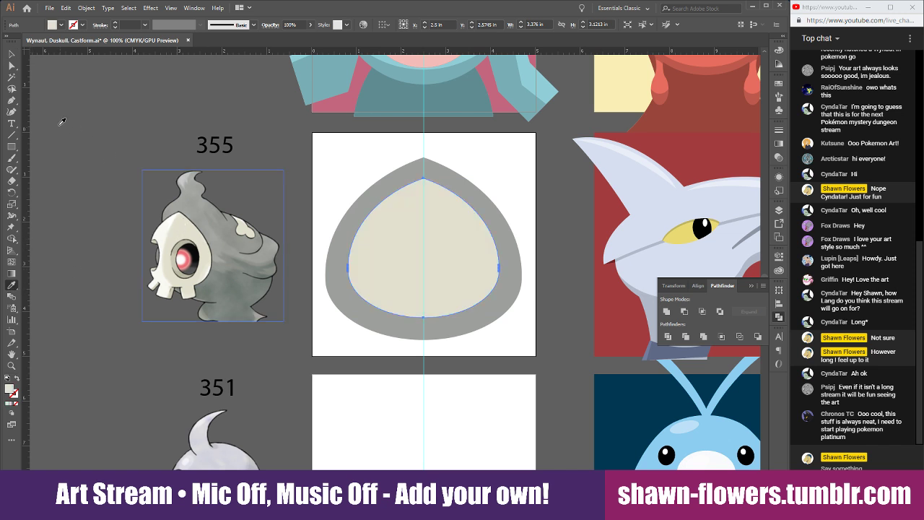
pyautogui.click(162, 273)
pyautogui.press('v')
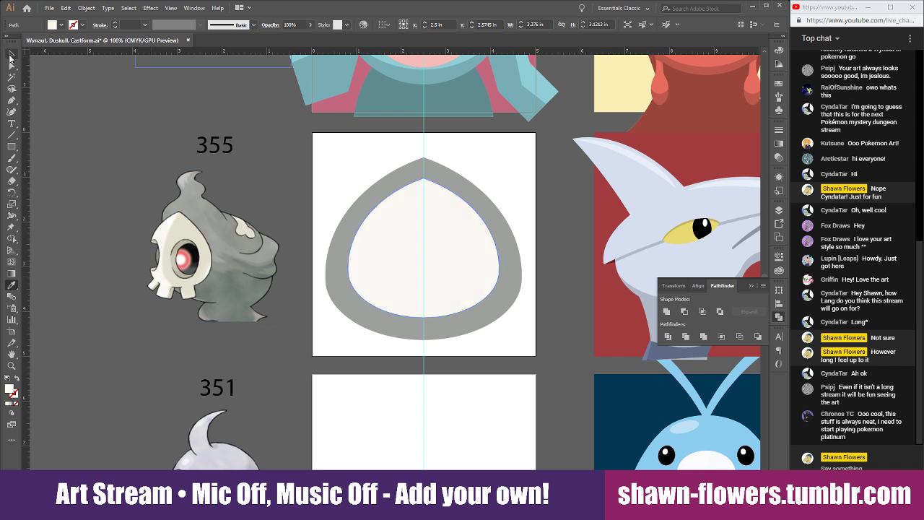
pyautogui.click(361, 165)
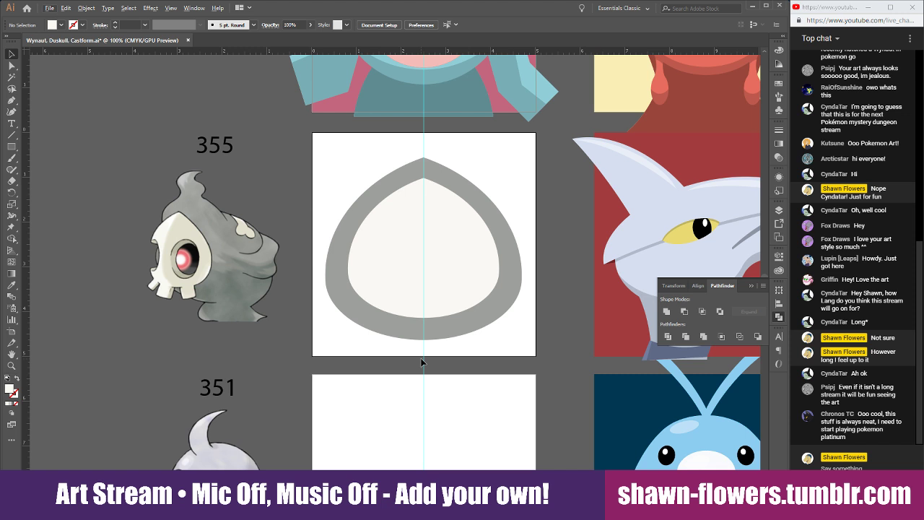
# Shrink the off-white teardrop from its center to about 3.11 in wide and 2.87 in tall
pyautogui.click(470, 254)
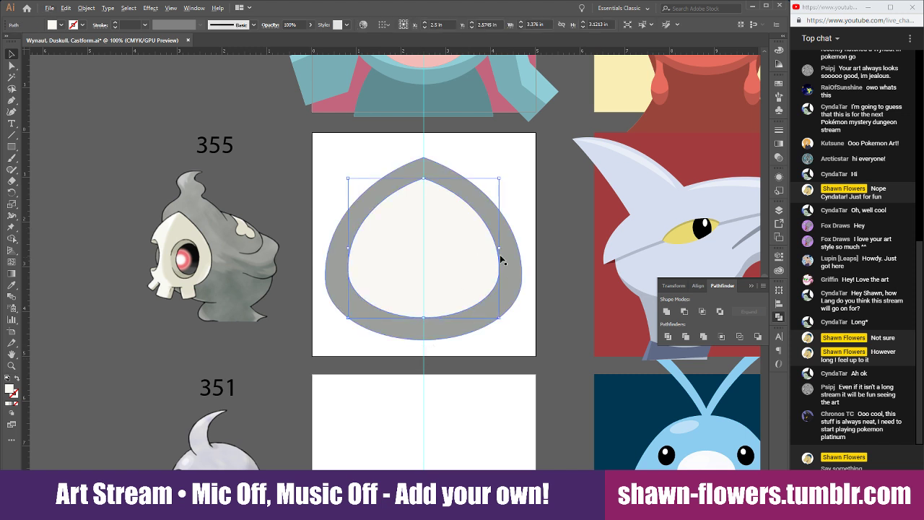
pyautogui.moveTo(500, 179); pyautogui.dragTo(494, 181)
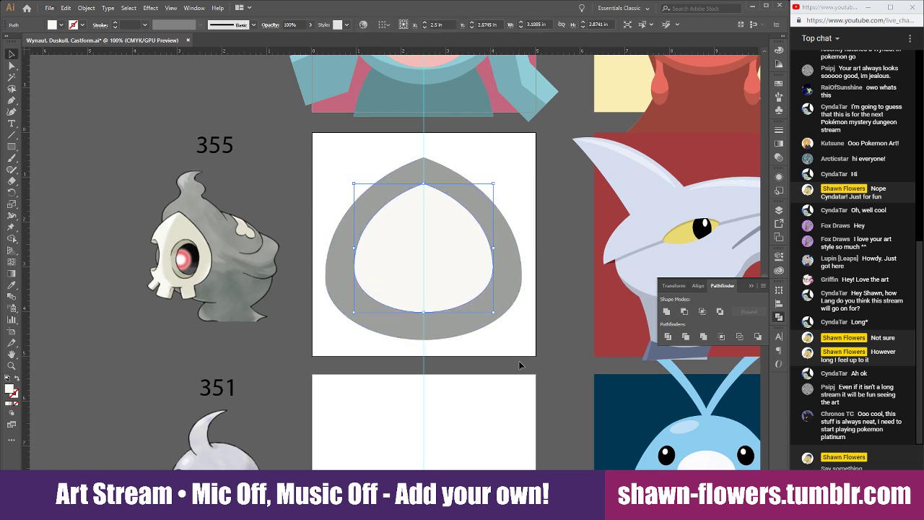
pyautogui.click(520, 361)
# Narrow the gray teardrop symmetrically about the vertical guide to about 4.1 in wide
pyautogui.click(510, 264)
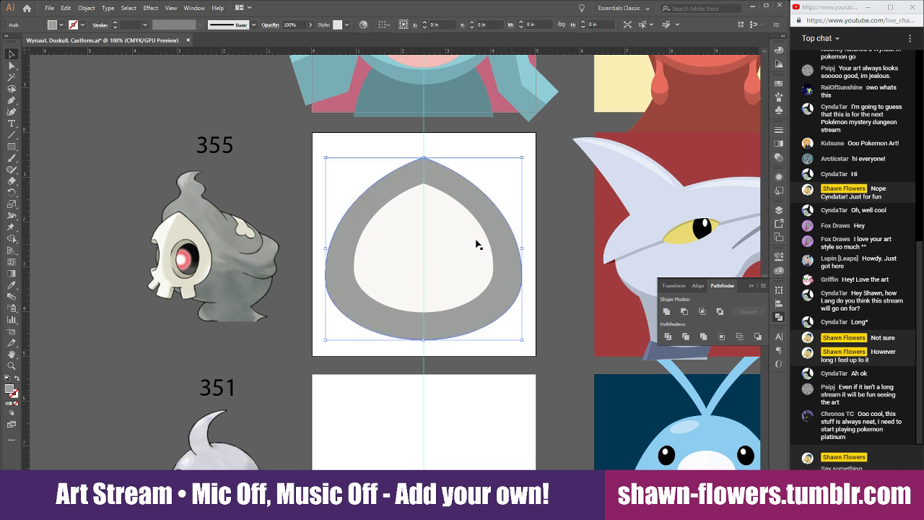
pyautogui.moveTo(522, 249)
pyautogui.mouseDown()
pyautogui.moveTo(541, 255)
pyautogui.moveTo(509, 254)
pyautogui.mouseUp()
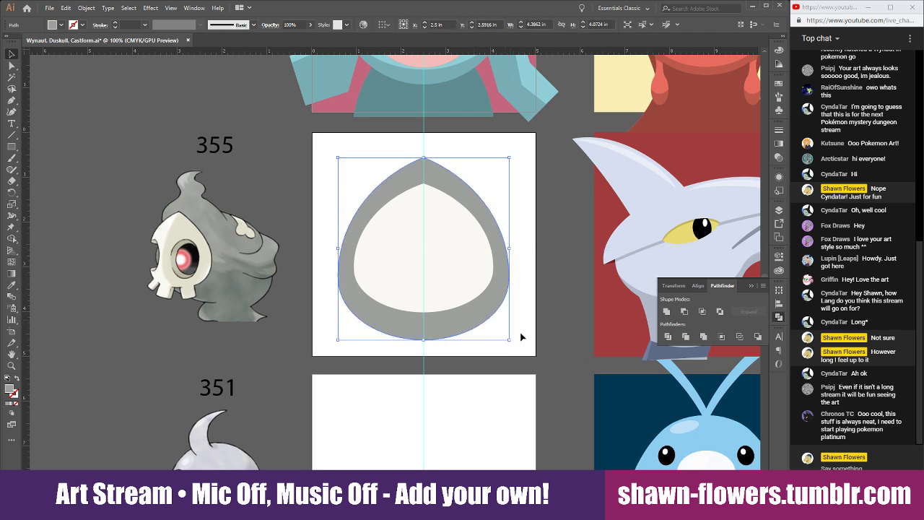
pyautogui.click(517, 361)
pyautogui.moveTo(511, 249)
pyautogui.mouseDown()
pyautogui.moveTo(531, 250)
pyautogui.moveTo(514, 249)
pyautogui.mouseUp()
pyautogui.click(477, 356)
pyautogui.click(510, 270)
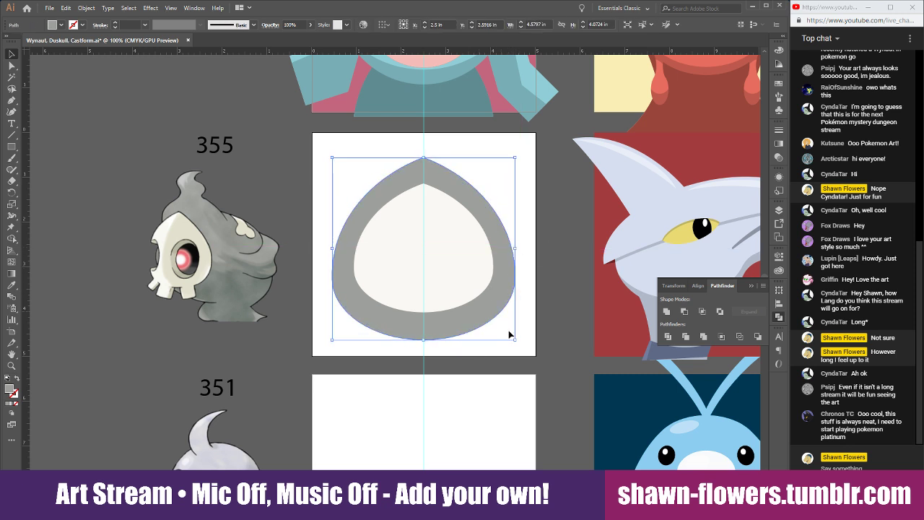
pyautogui.click(493, 369)
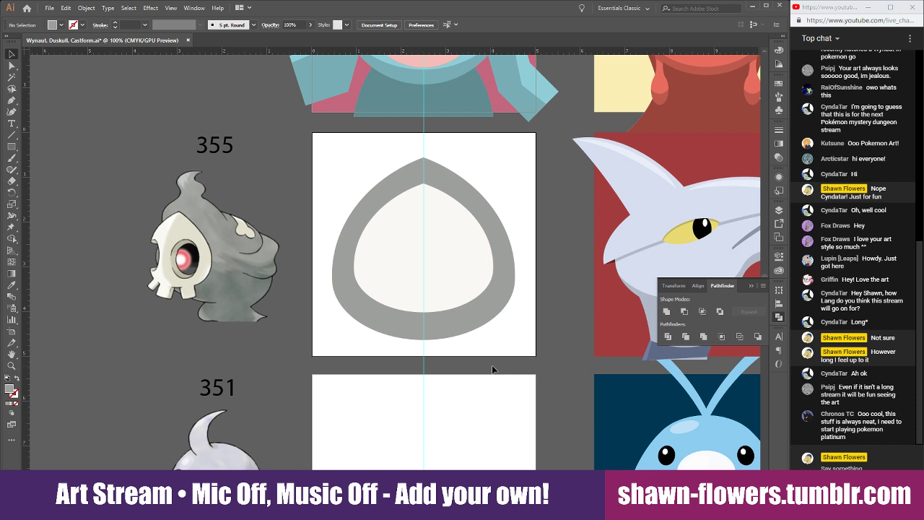
# Narrow the off-white teardrop symmetrically to about 2.84 in wide and lower its upper tip slightly
pyautogui.click(481, 274)
pyautogui.moveTo(493, 248); pyautogui.dragTo(487, 248)
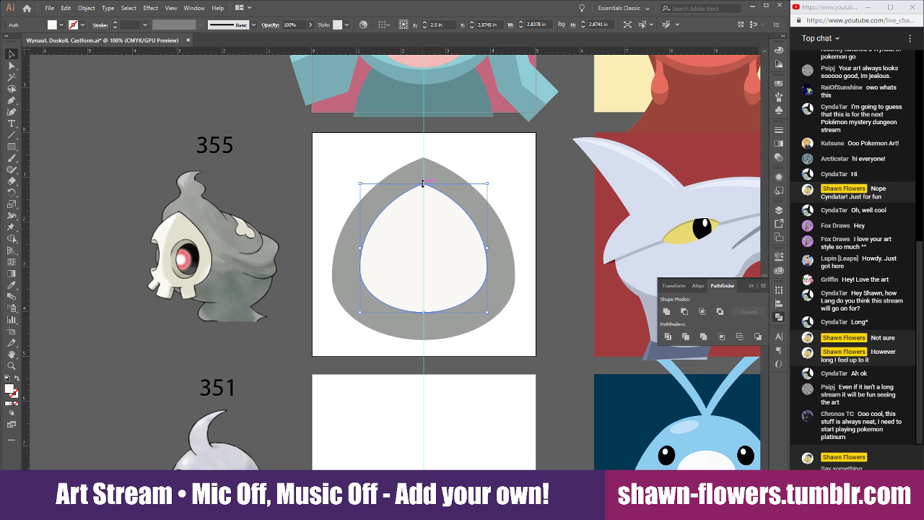
pyautogui.moveTo(423, 184); pyautogui.dragTo(424, 192)
pyautogui.click(522, 392)
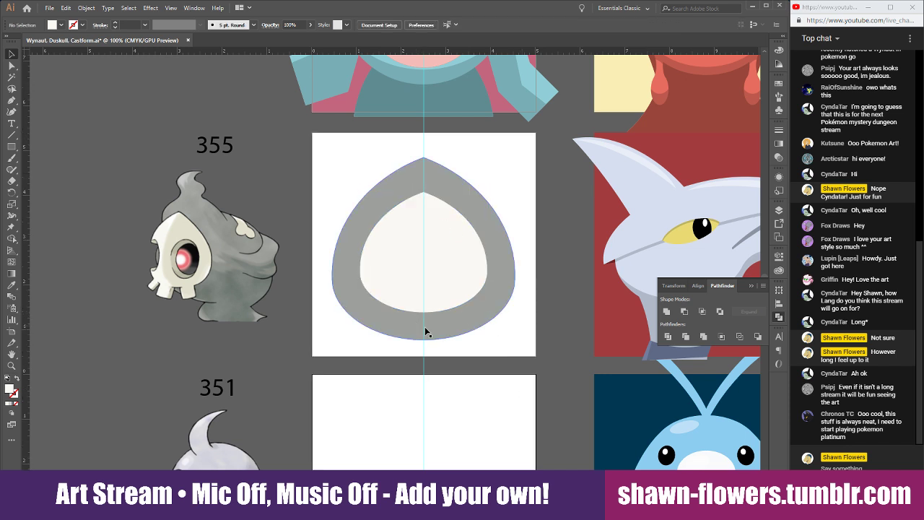
# Compare the proportions of the Duskull teardrops with the finished portraits around them
pyautogui.scroll(5, 426, 332)
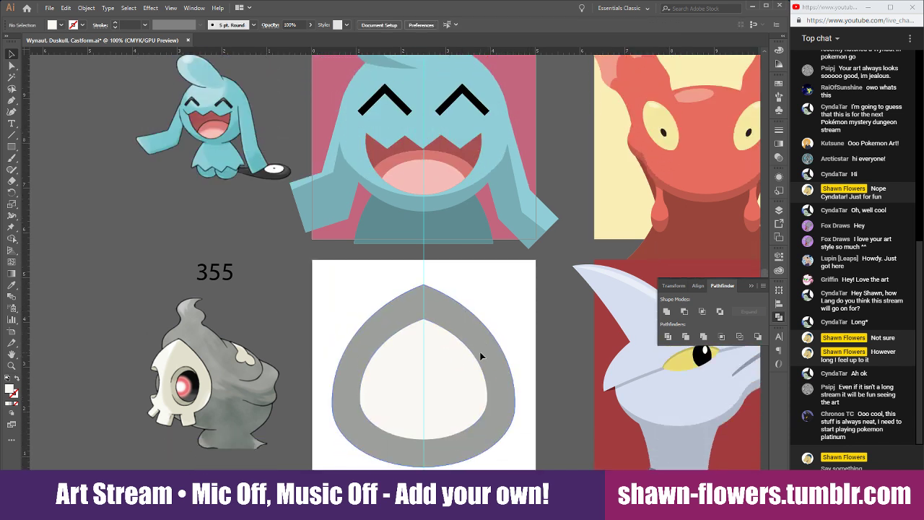
pyautogui.keyDown('alt'); pyautogui.scroll(-4, 482, 356); pyautogui.keyUp('alt')
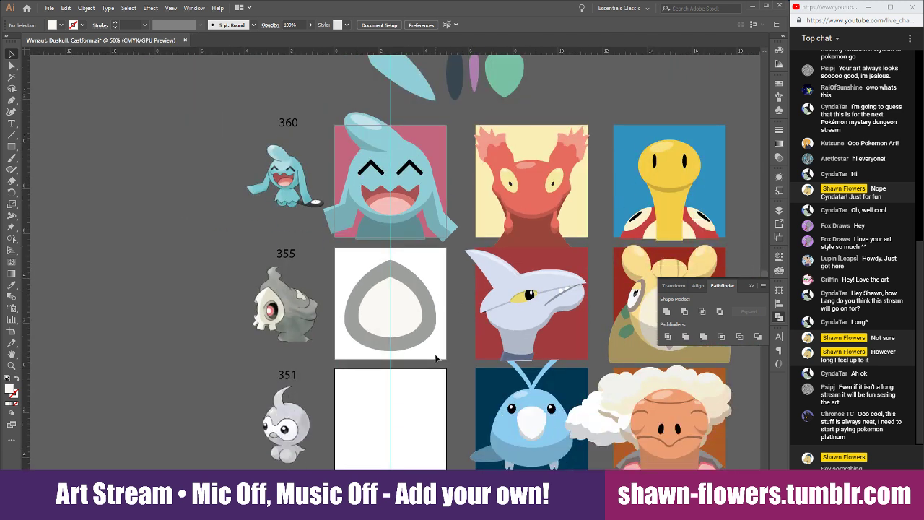
pyautogui.scroll(-2, 436, 358)
pyautogui.scroll(1, 436, 358)
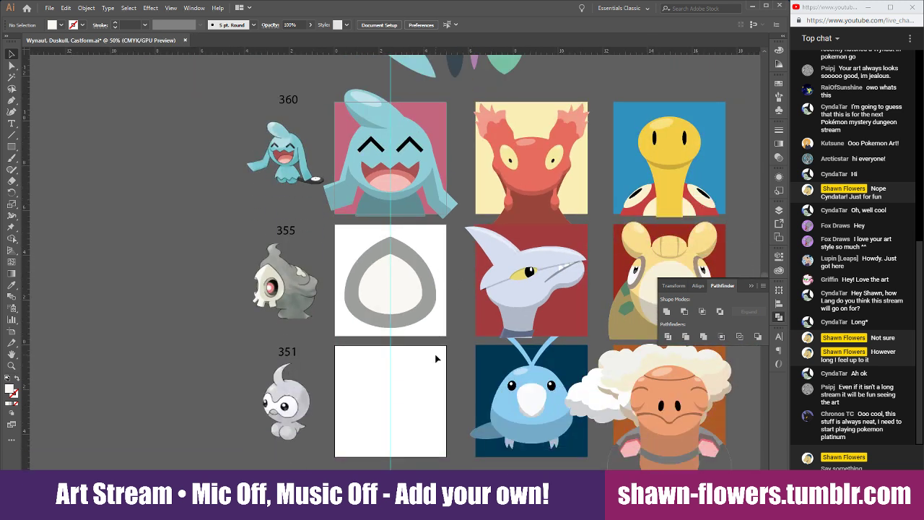
pyautogui.scroll(-1, 436, 358)
pyautogui.scroll(1, 436, 359)
pyautogui.hscroll(-3, 436, 358)
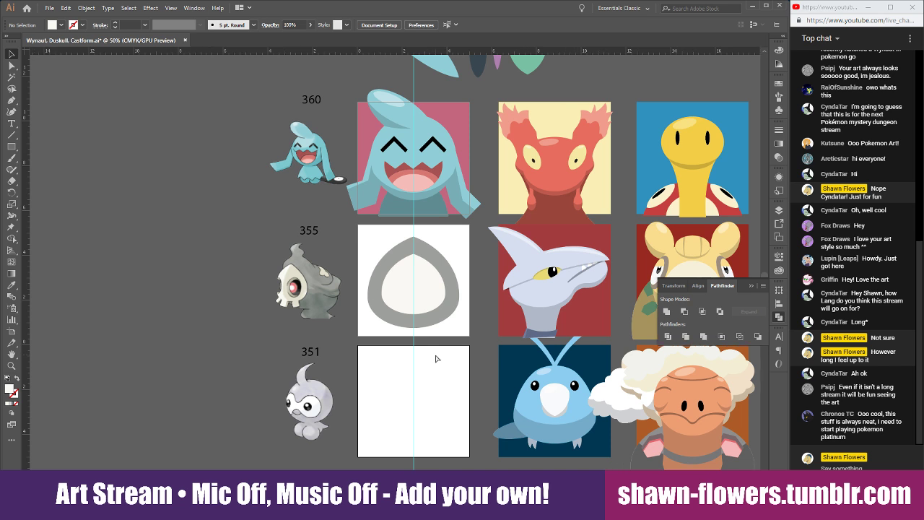
# Draw an off-white square of about 0.77 in across the lower edge of the skull, near the vertical guide
pyautogui.scroll(3, 436, 358)
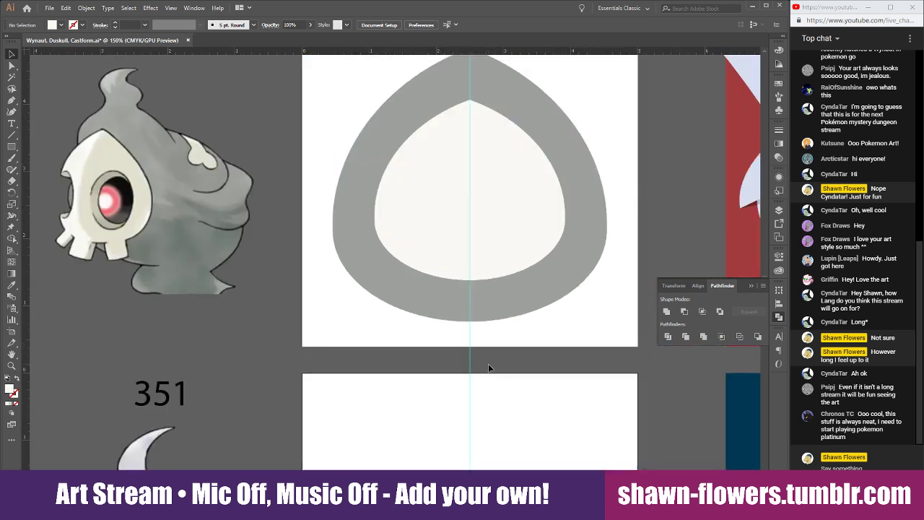
pyautogui.scroll(2, 566, 415)
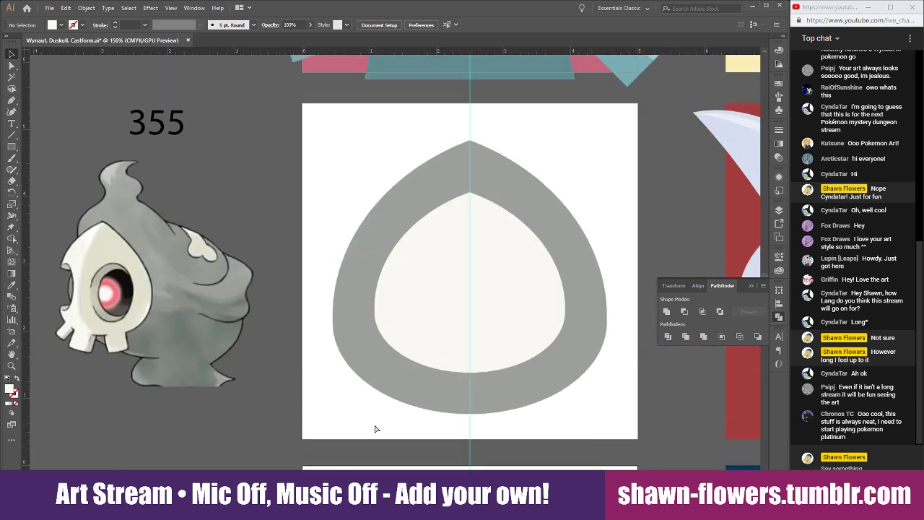
pyautogui.hscroll(1, 375, 429)
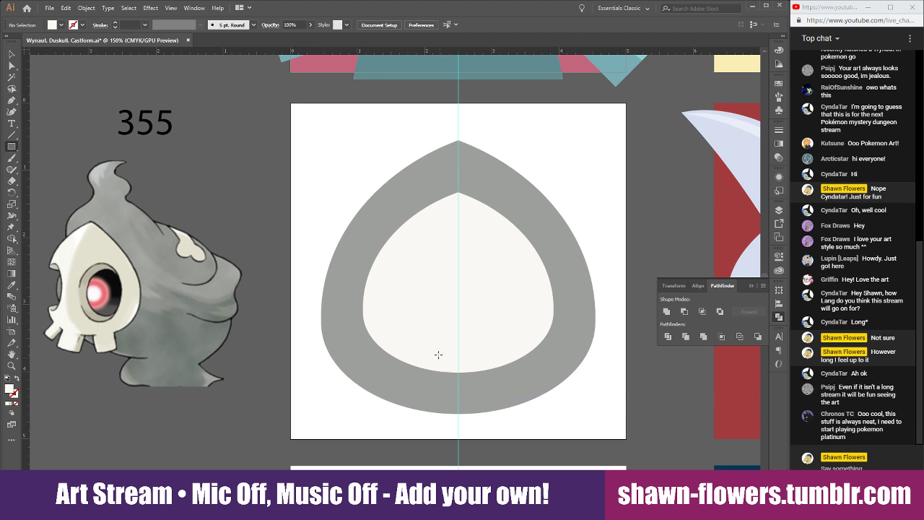
pyautogui.moveTo(435, 344); pyautogui.dragTo(484, 395)
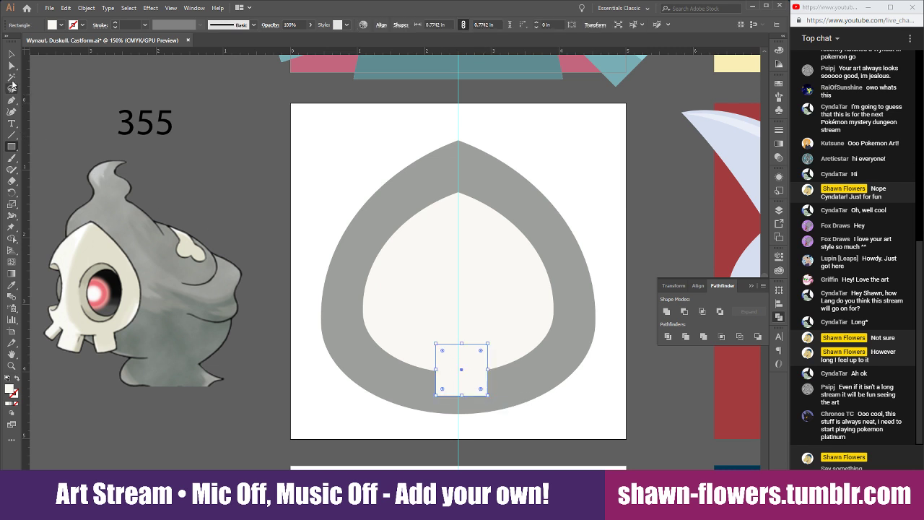
# Round the square's corners to about 0.04 in, shorten it to about 0.70 in tall and center it on the guide
pyautogui.click(13, 54)
pyautogui.scroll(4, 479, 369)
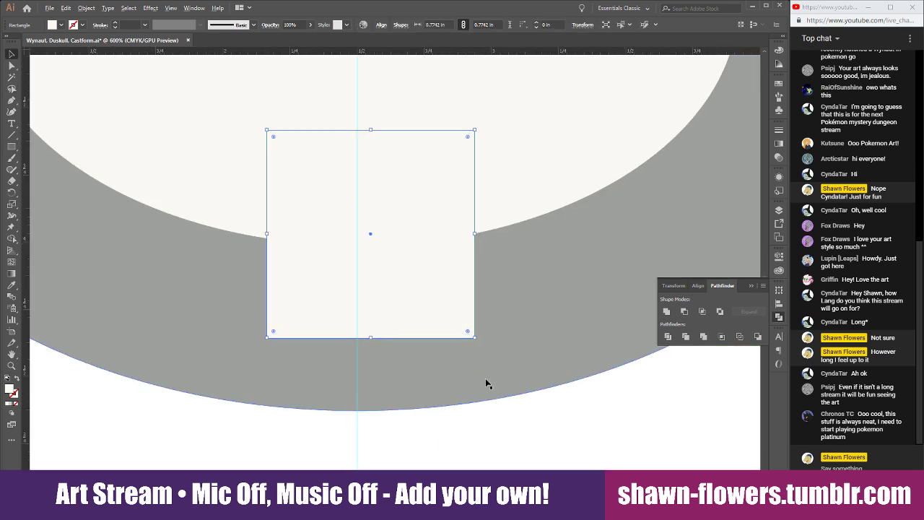
pyautogui.moveTo(467, 333); pyautogui.dragTo(463, 327)
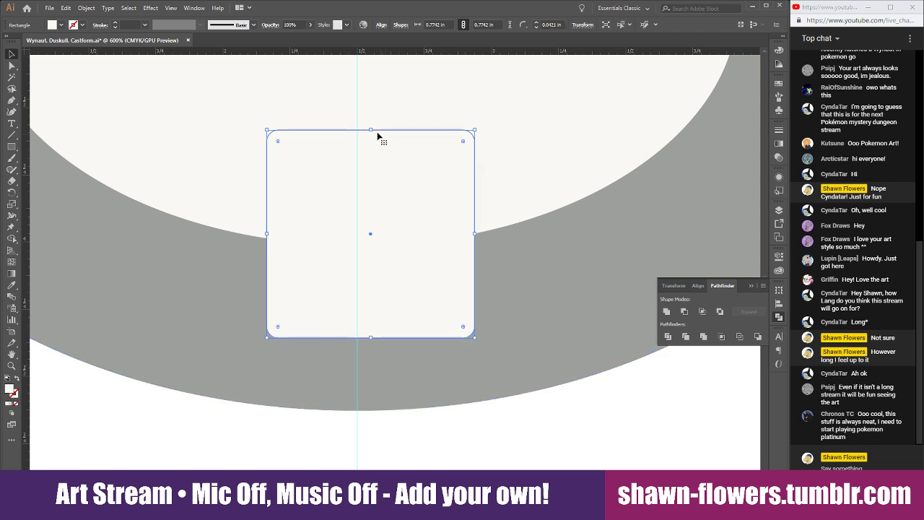
pyautogui.moveTo(369, 132); pyautogui.dragTo(369, 145)
pyautogui.moveTo(431, 234); pyautogui.dragTo(416, 222)
pyautogui.scroll(-3, 389, 374)
pyautogui.click(274, 416)
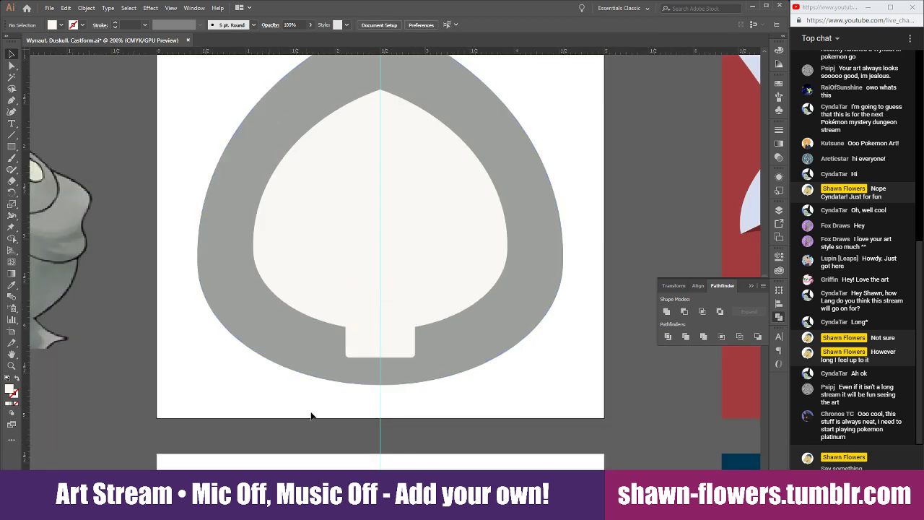
# Duplicate the center tooth to the skull's lower left, narrowed to about 0.62 in and tilted to follow the jaw's curve
pyautogui.hscroll(-1, 462, 422)
pyautogui.hscroll(-5, 477, 427)
pyautogui.hscroll(3, 481, 425)
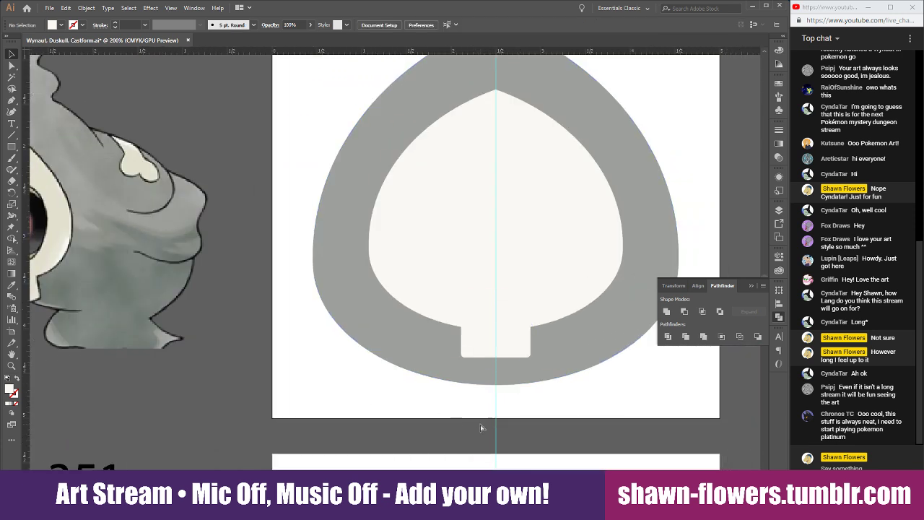
pyautogui.scroll(1, 542, 414)
pyautogui.scroll(2, 530, 427)
pyautogui.click(458, 262)
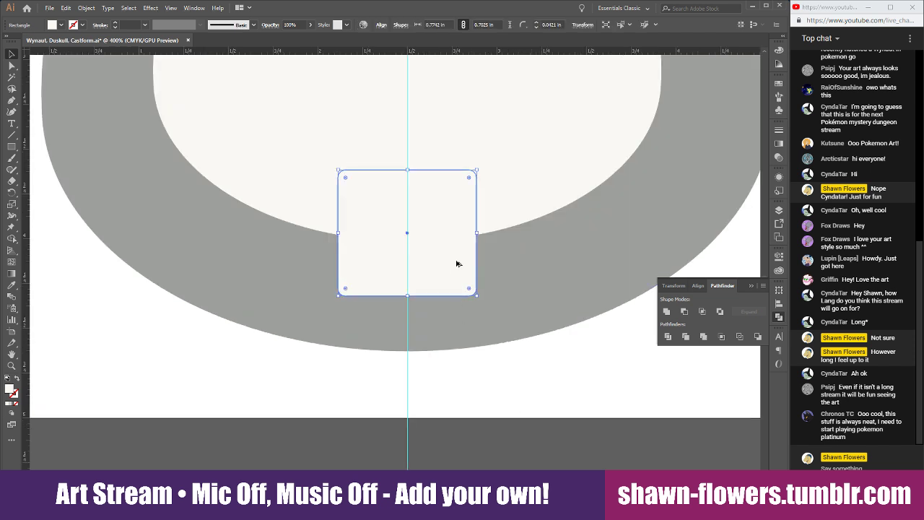
pyautogui.moveTo(457, 263); pyautogui.dragTo(296, 206)
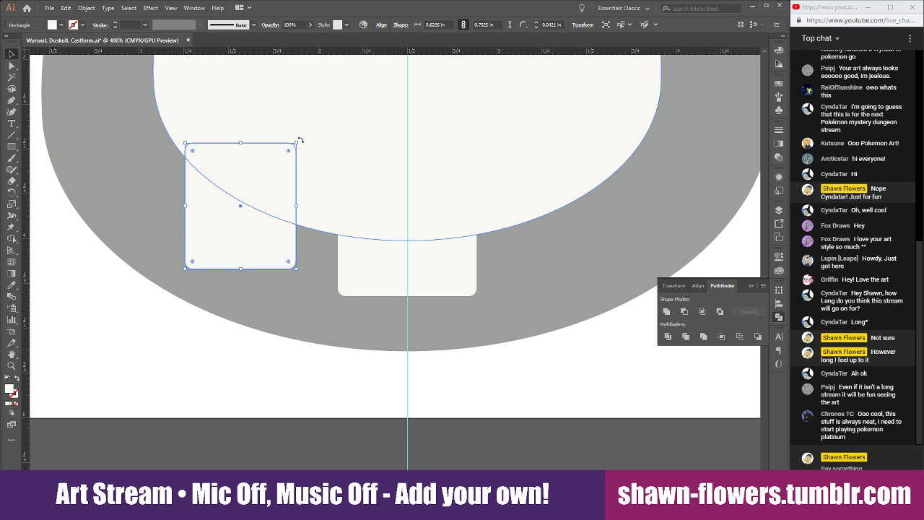
pyautogui.moveTo(300, 139); pyautogui.dragTo(322, 166)
pyautogui.moveTo(274, 200); pyautogui.dragTo(287, 176)
pyautogui.click(228, 408)
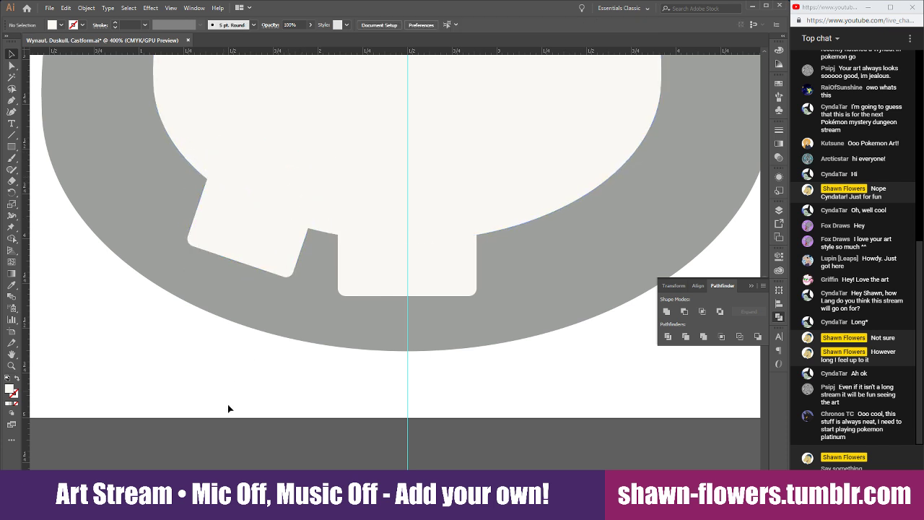
# Raise the center tooth slightly along the vertical guide
pyautogui.click(460, 295)
pyautogui.moveTo(450, 289); pyautogui.dragTo(442, 280)
pyautogui.click(545, 395)
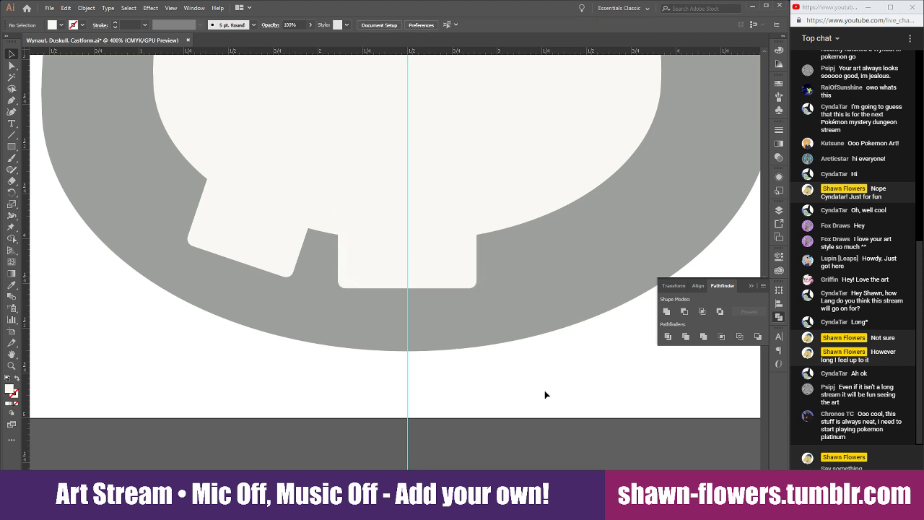
# Rotate the left tooth slightly further clockwise
pyautogui.scroll(-1, 407, 398)
pyautogui.hscroll(1, 346, 364)
pyautogui.click(275, 257)
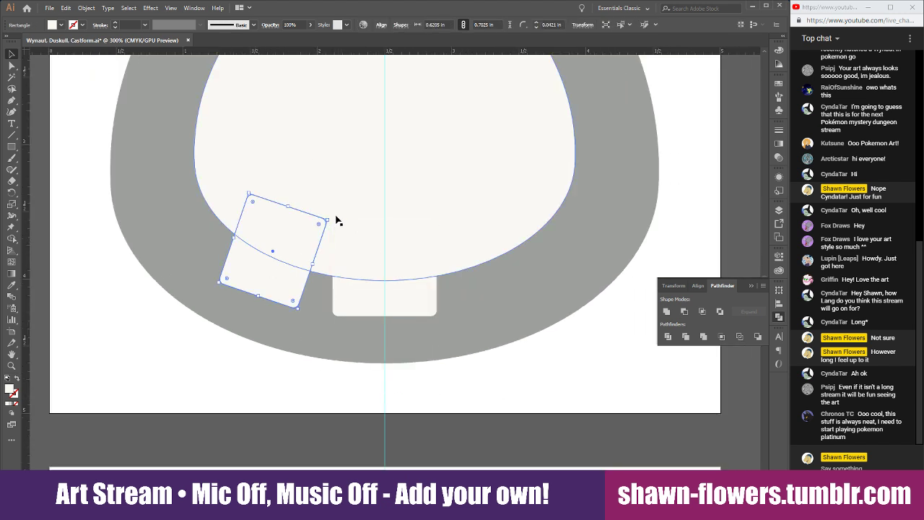
pyautogui.moveTo(332, 218)
pyautogui.mouseDown()
pyautogui.moveTo(330, 202)
pyautogui.moveTo(330, 212)
pyautogui.mouseUp()
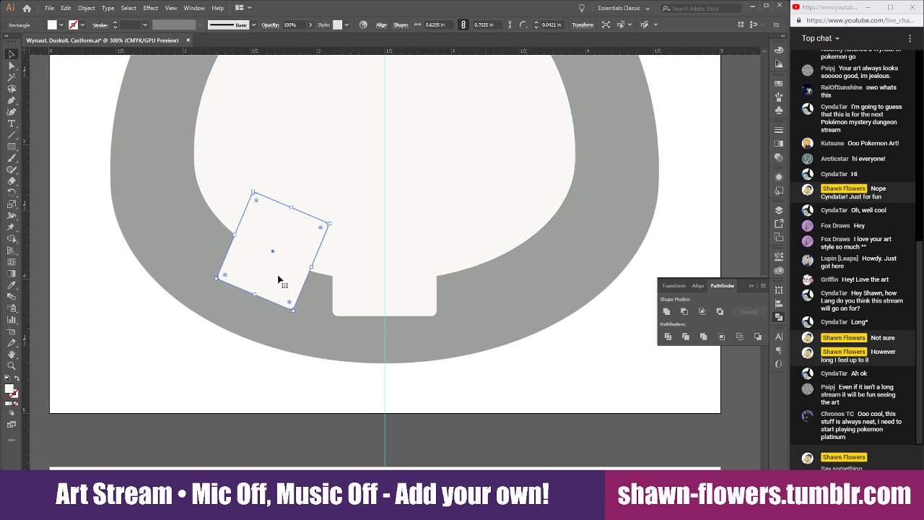
# Duplicate the left tooth to the skull's lower right and reflect the copy across the vertical axis into the mirrored position
pyautogui.moveTo(279, 281); pyautogui.dragTo(516, 283)
pyautogui.click(232, 401)
pyautogui.keyDown('shift'); pyautogui.click(433, 246); pyautogui.keyUp('shift')
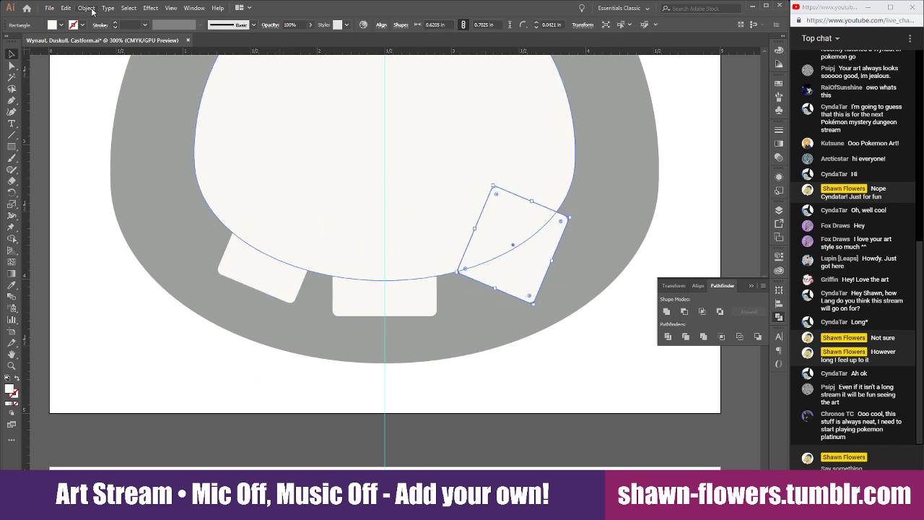
pyautogui.click(86, 8)
pyautogui.moveTo(103, 20)
pyautogui.click(235, 59)
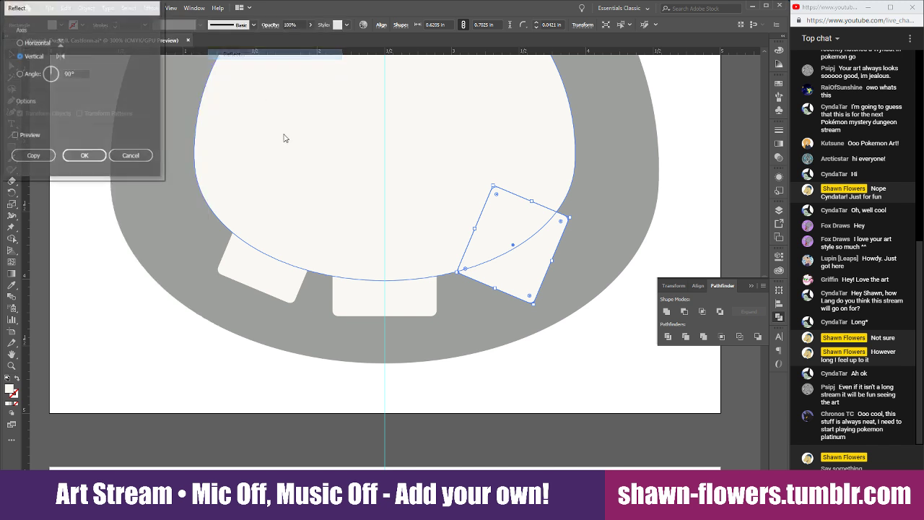
pyautogui.click(96, 160)
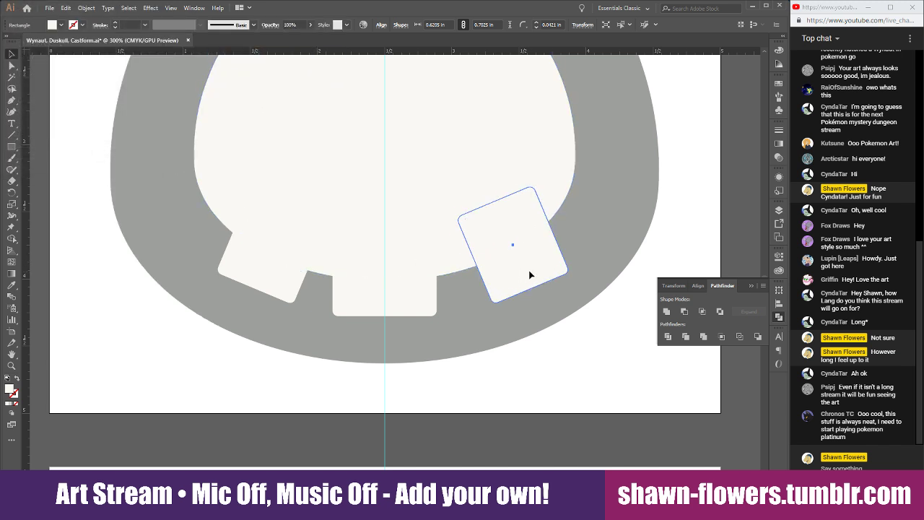
pyautogui.moveTo(530, 275); pyautogui.dragTo(509, 267)
pyautogui.click(513, 401)
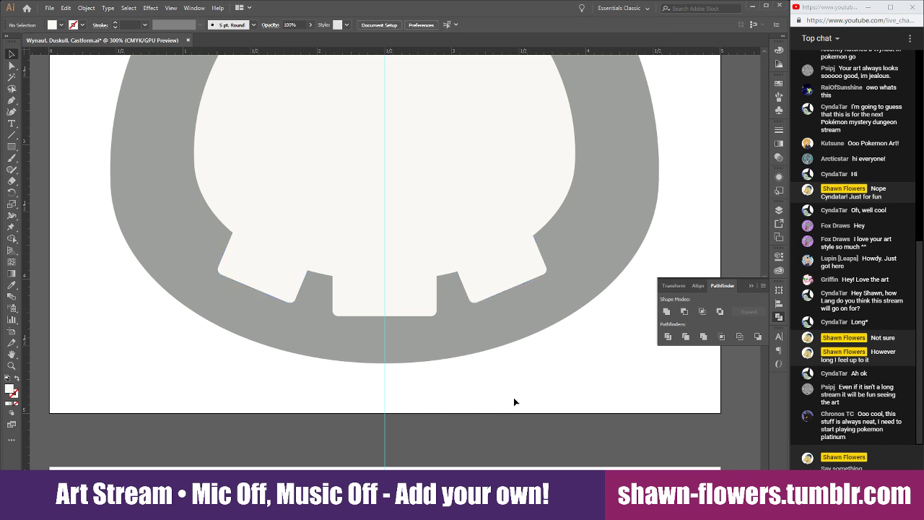
# Select the two outer teeth together and shift them slightly to the right to center them about the vertical guide
pyautogui.click(492, 257)
pyautogui.keyDown('shift'); pyautogui.click(282, 267); pyautogui.keyUp('shift')
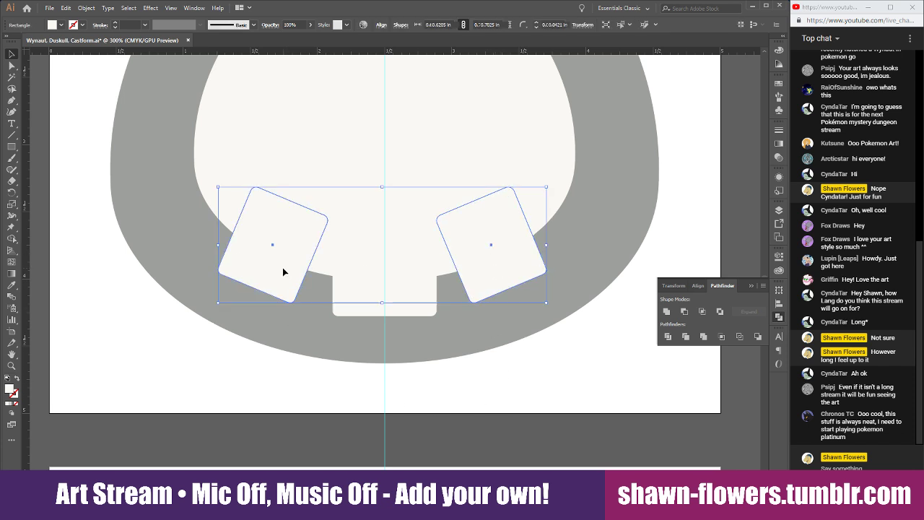
pyautogui.moveTo(485, 268); pyautogui.dragTo(490, 270)
pyautogui.click(548, 389)
pyautogui.keyDown('alt'); pyautogui.scroll(-1, 533, 410); pyautogui.keyUp('alt')
pyautogui.scroll(1, 533, 410)
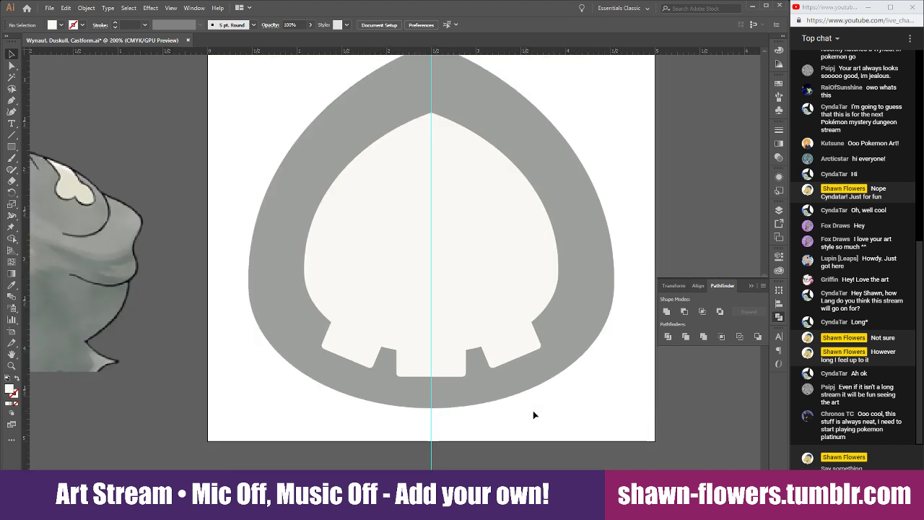
pyautogui.keyDown('alt'); pyautogui.scroll(-1, 533, 410); pyautogui.keyUp('alt')
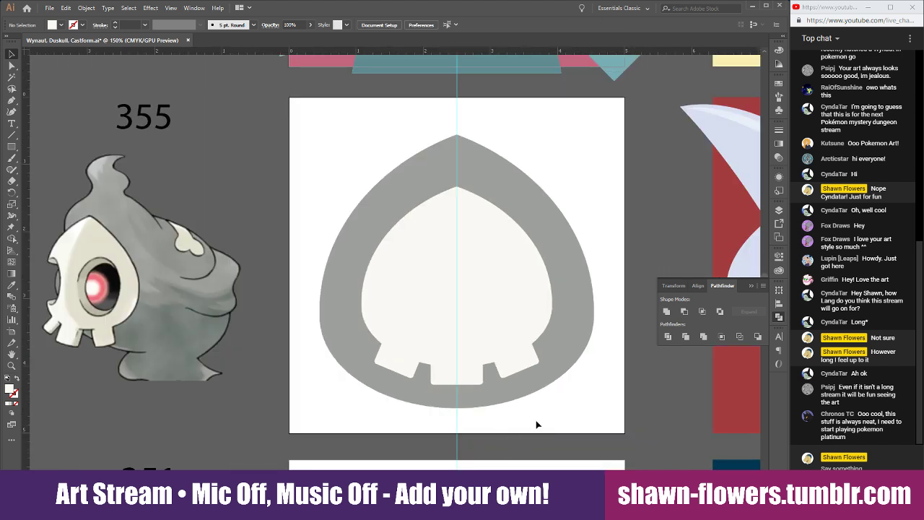
# Draw an upright ellipse about 0.86 by 1.06 in for the left eye socket and position it on the skull
pyautogui.keyDown('alt'); pyautogui.scroll(2, 520, 308); pyautogui.keyUp('alt')
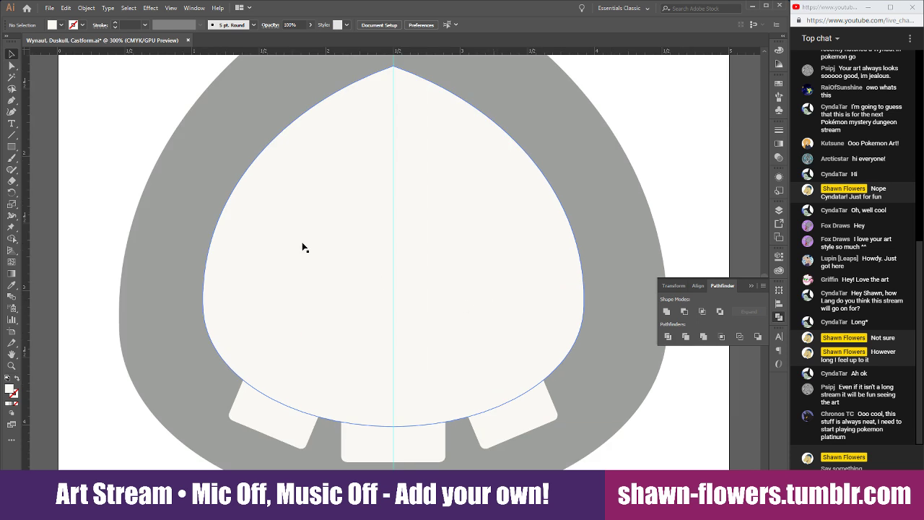
pyautogui.moveTo(16, 149); pyautogui.dragTo(44, 169)
pyautogui.moveTo(249, 204); pyautogui.dragTo(364, 345)
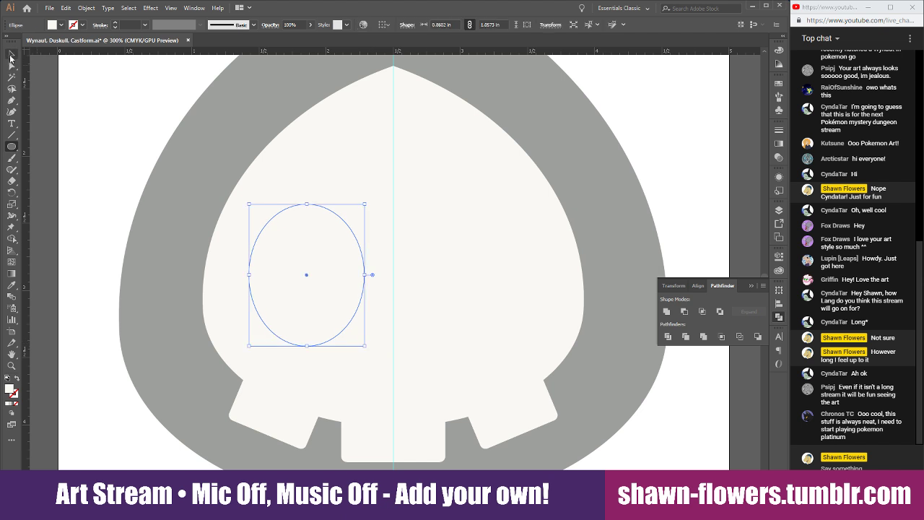
pyautogui.click(10, 54)
pyautogui.moveTo(336, 243)
pyautogui.mouseDown()
pyautogui.moveTo(345, 231)
pyautogui.moveTo(329, 228)
pyautogui.mouseUp()
# Fill the eye socket ellipse with black sampled from the reference Duskull's eye
pyautogui.click(11, 284)
pyautogui.scroll(-1, 230, 328)
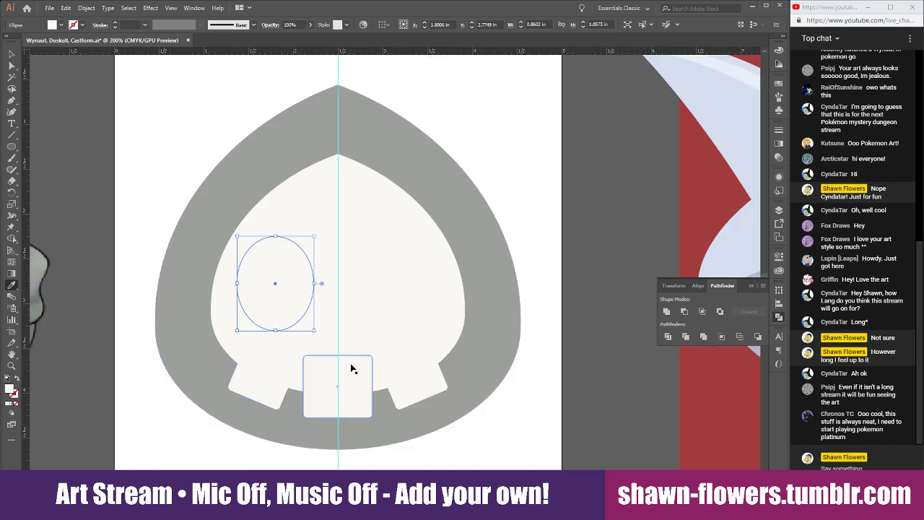
pyautogui.hscroll(-5, 339, 361)
pyautogui.press('i')
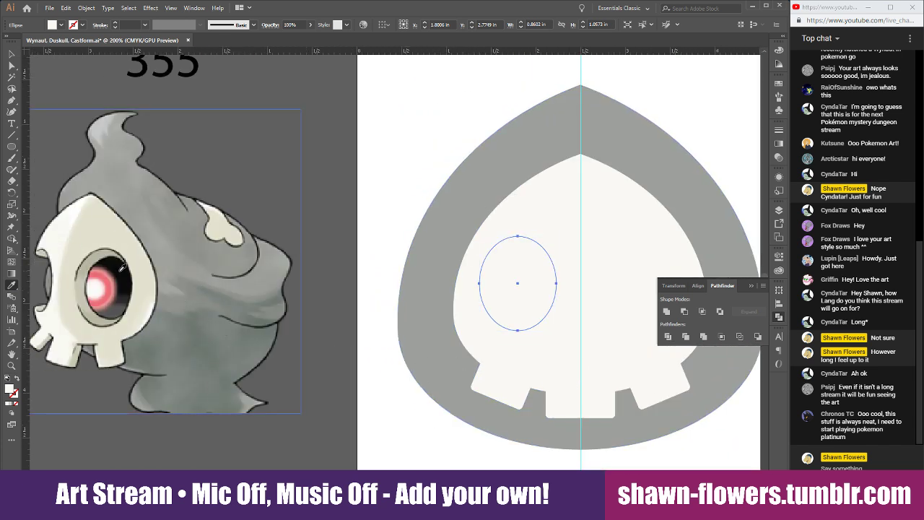
pyautogui.click(122, 268)
pyautogui.press('v')
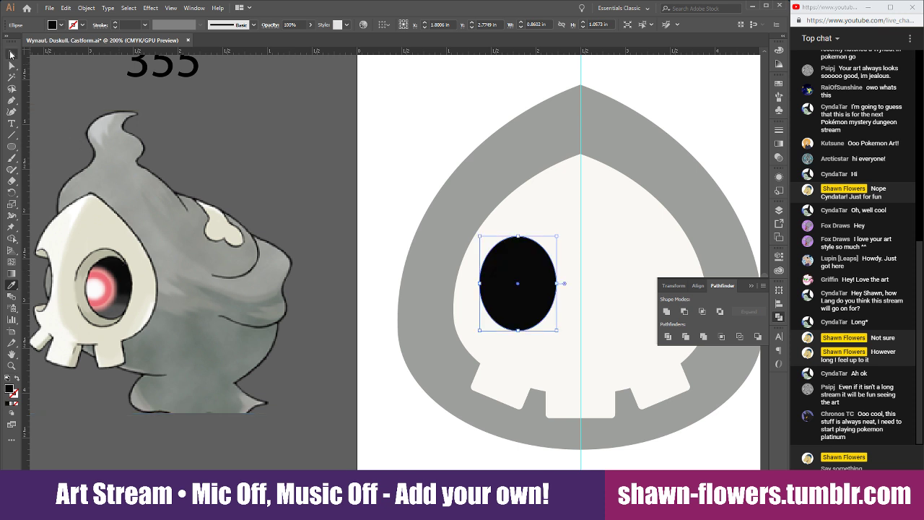
pyautogui.click(392, 160)
# Duplicate the black eye ellipse in place and offset another copy slightly to the right, overlapping it
pyautogui.hscroll(3, 425, 383)
pyautogui.scroll(2, 488, 330)
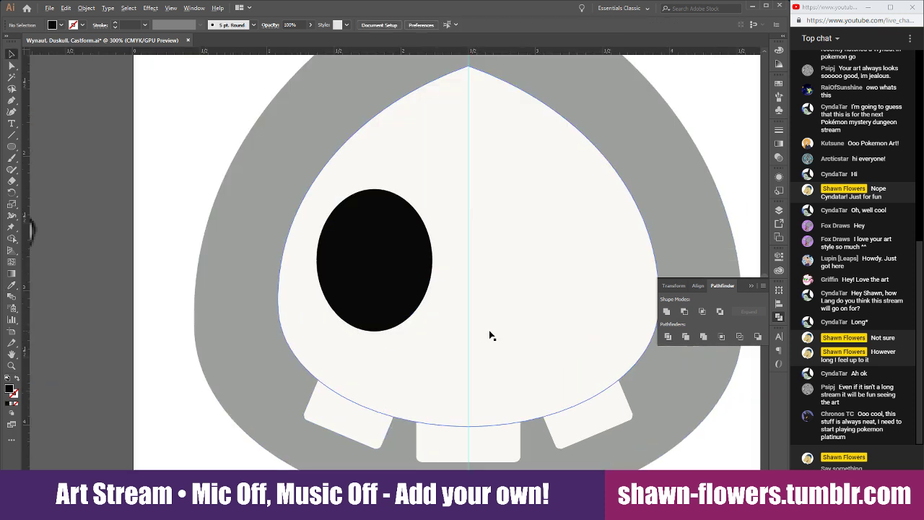
pyautogui.click(367, 221)
pyautogui.moveTo(311, 221)
pyautogui.mouseDown()
pyautogui.moveTo(354, 215)
pyautogui.moveTo(315, 214)
pyautogui.moveTo(322, 220)
pyautogui.mouseUp()
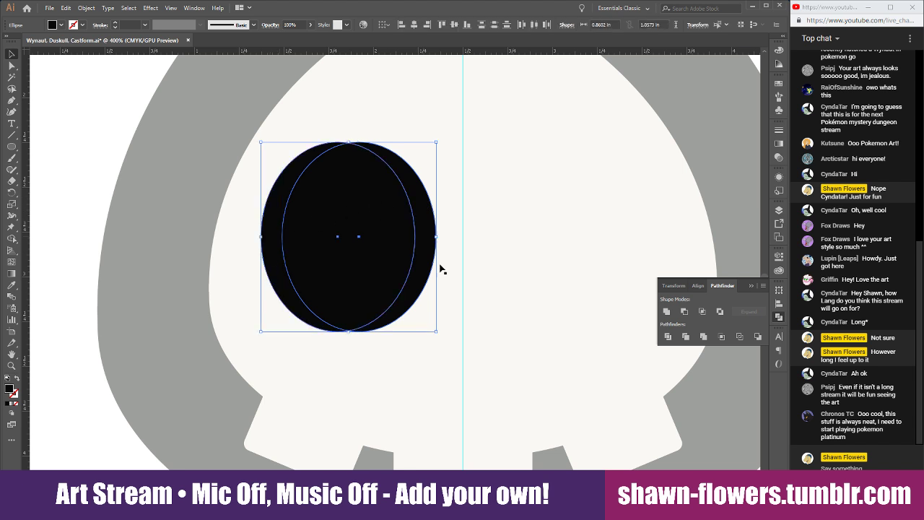
# Try subtracting the offset ellipse from its copy to leave a crescent, filled with beige sampled from the reference skull
pyautogui.click(684, 311)
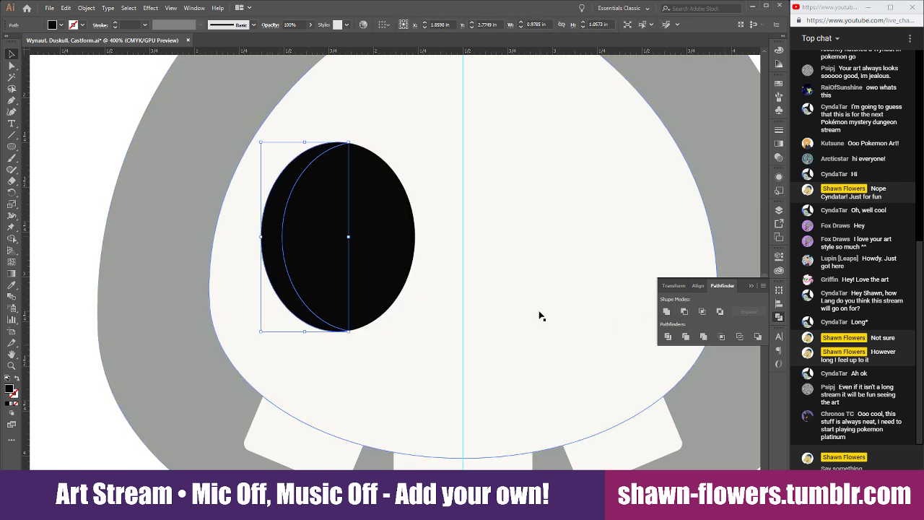
pyautogui.click(12, 286)
pyautogui.scroll(-2, 160, 337)
pyautogui.hscroll(-1, 346, 372)
pyautogui.hscroll(-5, 264, 367)
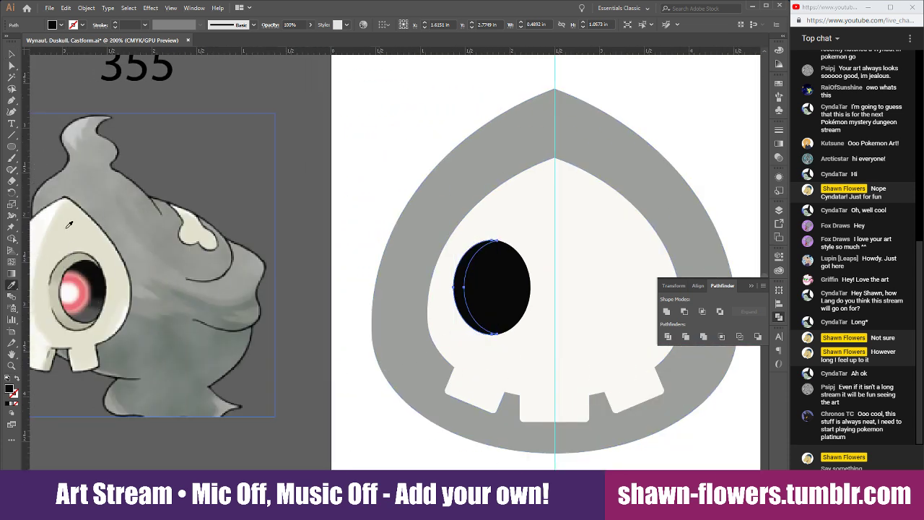
pyautogui.click(69, 225)
pyautogui.press('v')
pyautogui.click(345, 159)
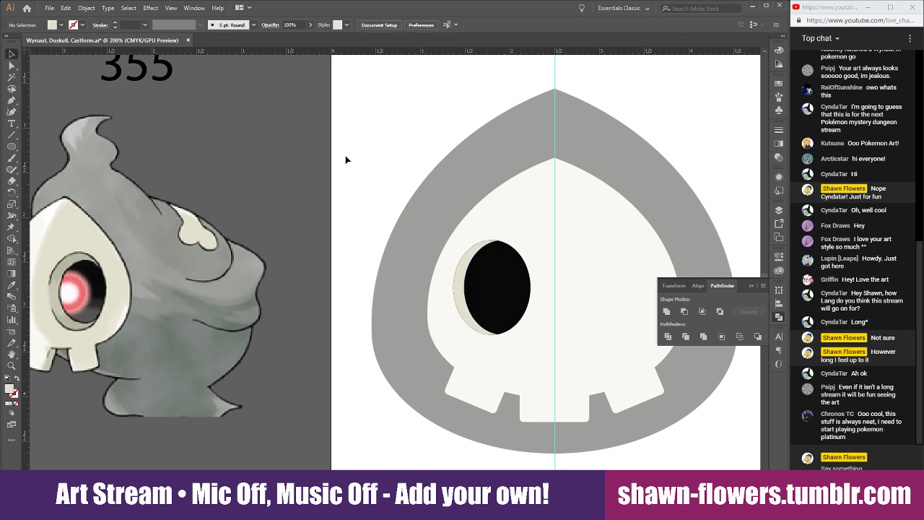
# Undo the crescent's beige fill and the subtraction, back to the overlapping eye ellipses
pyautogui.hscroll(2, 332, 231)
pyautogui.scroll(5, 351, 332)
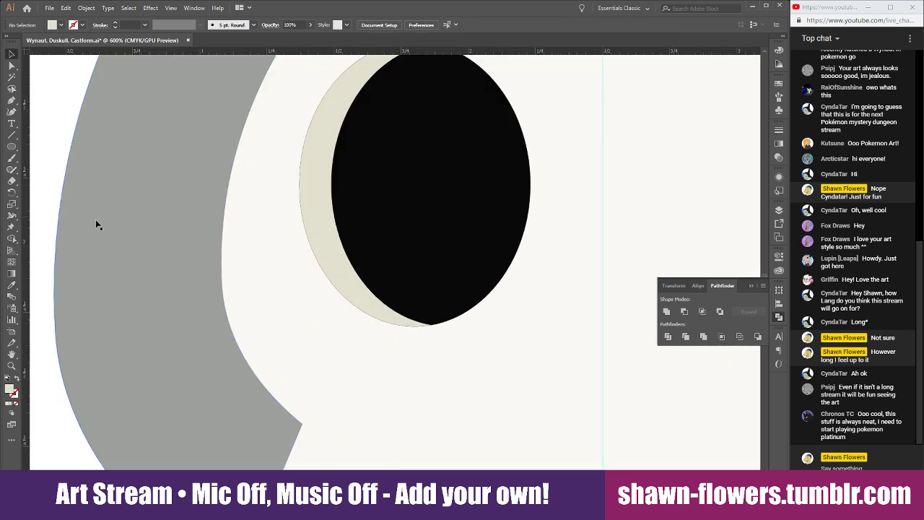
pyautogui.scroll(-4, 95, 224)
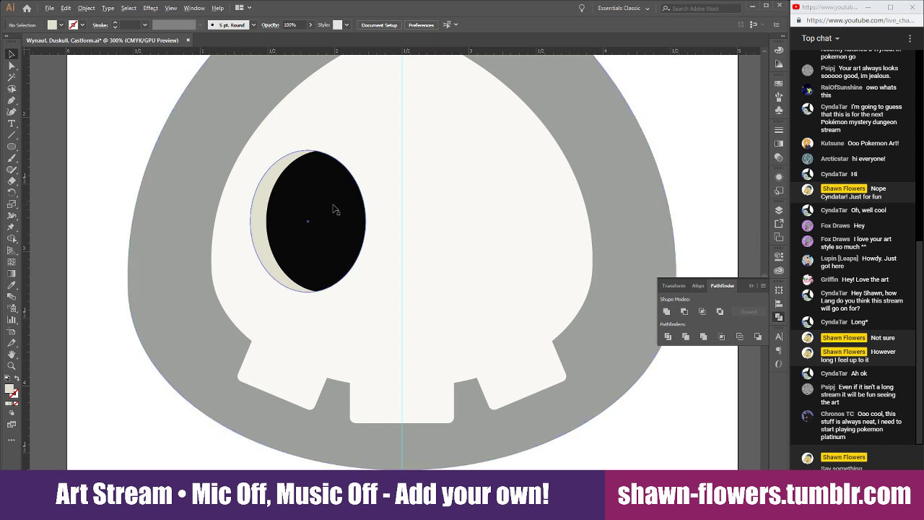
pyautogui.scroll(2, 320, 217)
pyautogui.scroll(-1, 336, 251)
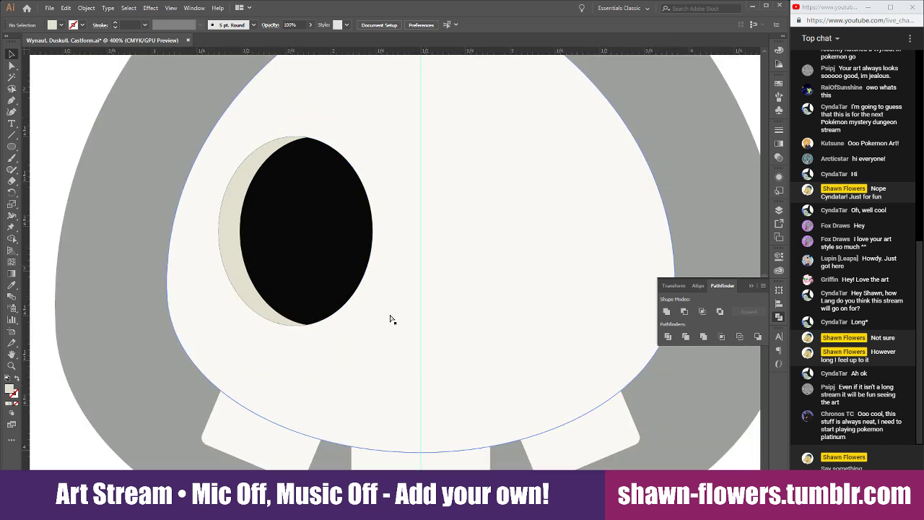
pyautogui.hotkey('ctrl', 'z')
pyautogui.hotkey('ctrl', 'z')
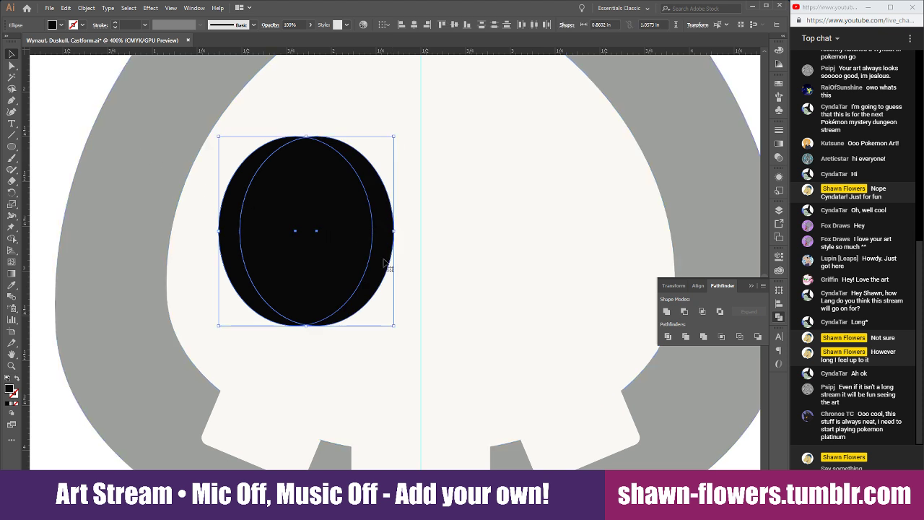
# Intersect the two offset ellipses into a black eye opening, and fill the ellipse behind it with beige from the reference skull
pyautogui.click(704, 314)
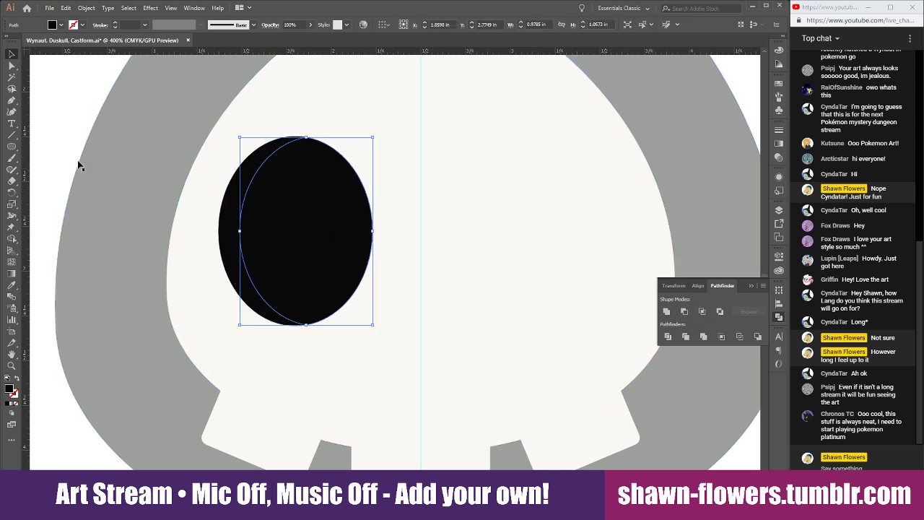
pyautogui.click(69, 114)
pyautogui.click(244, 179)
pyautogui.click(11, 286)
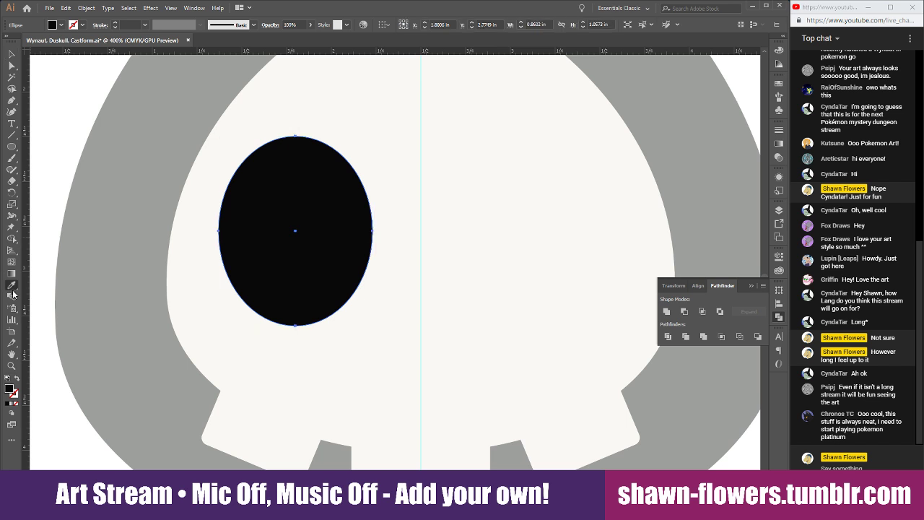
pyautogui.scroll(-2, 141, 309)
pyautogui.hscroll(-4, 237, 319)
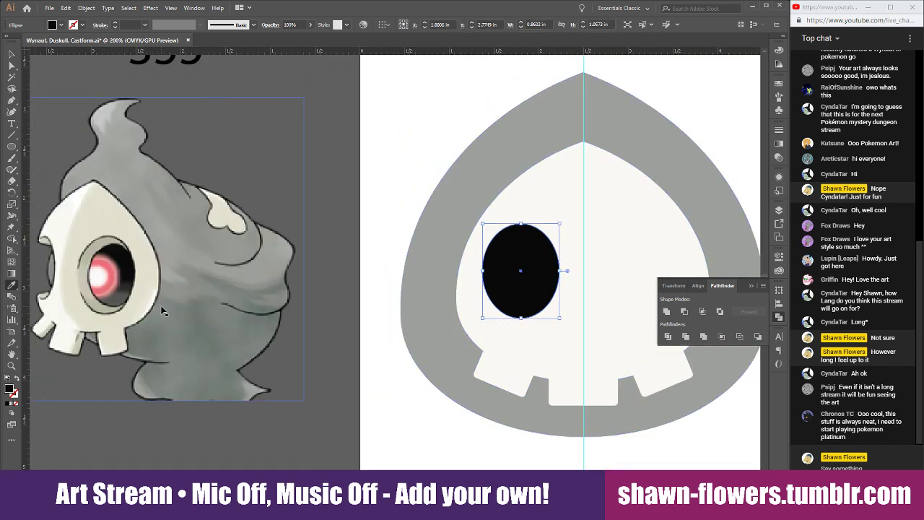
pyautogui.click(112, 217)
pyautogui.click(14, 54)
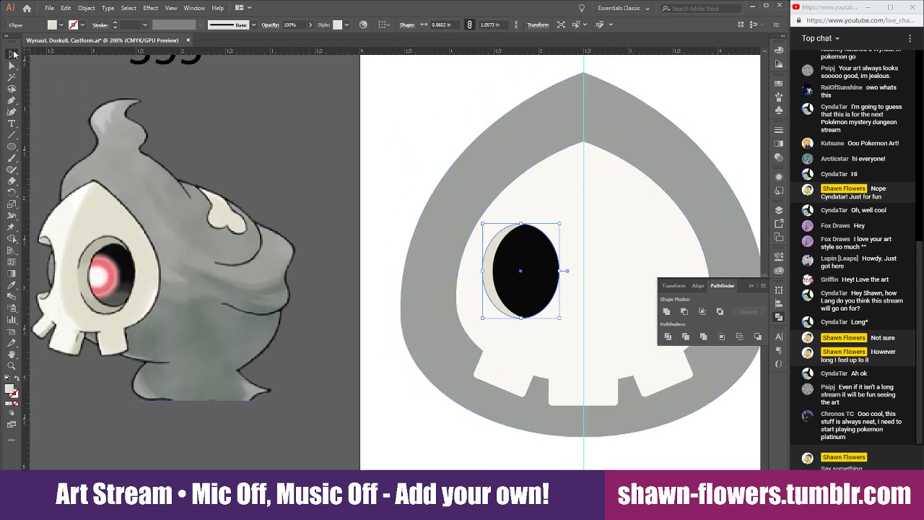
pyautogui.click(385, 143)
# Duplicate the left eye's black opening and beige rim onto the other side of the skull
pyautogui.hscroll(2, 383, 144)
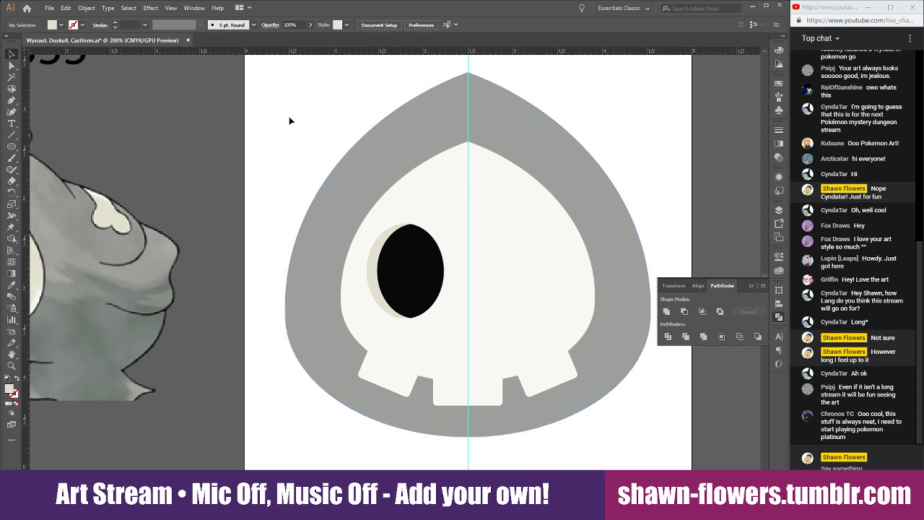
pyautogui.scroll(1, 555, 290)
pyautogui.hscroll(3, 507, 313)
pyautogui.click(222, 233)
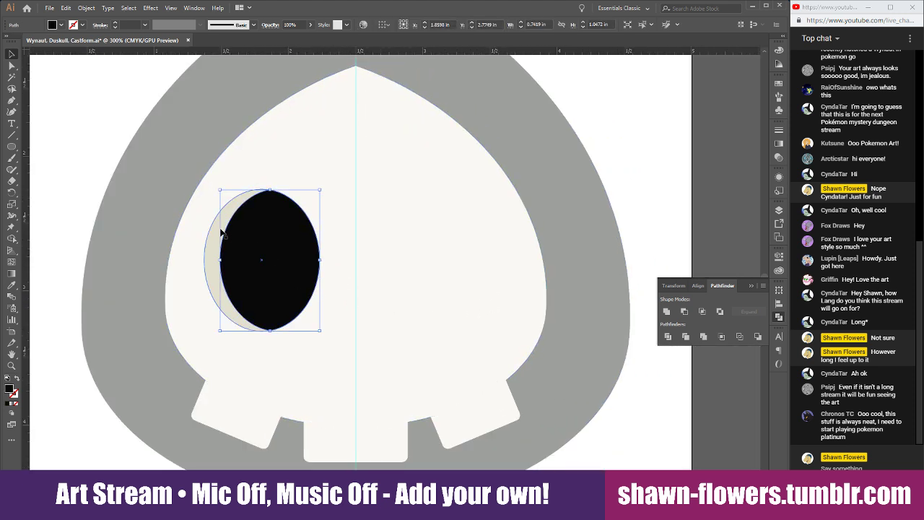
pyautogui.keyDown('shift'); pyautogui.click(218, 232); pyautogui.keyUp('shift')
pyautogui.moveTo(271, 242); pyautogui.dragTo(460, 249)
# Reflect the copied eye across the vertical axis so its beige rim faces the skull's outer edge
pyautogui.click(86, 8)
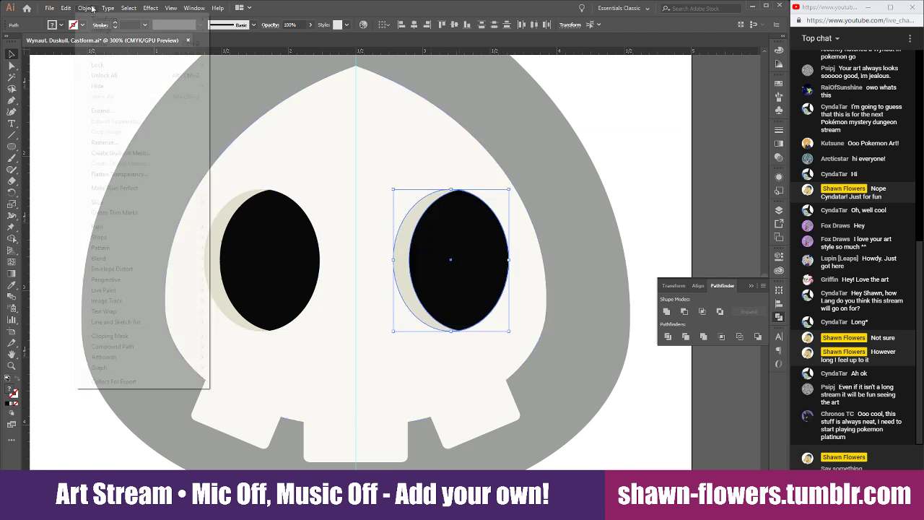
pyautogui.moveTo(101, 22)
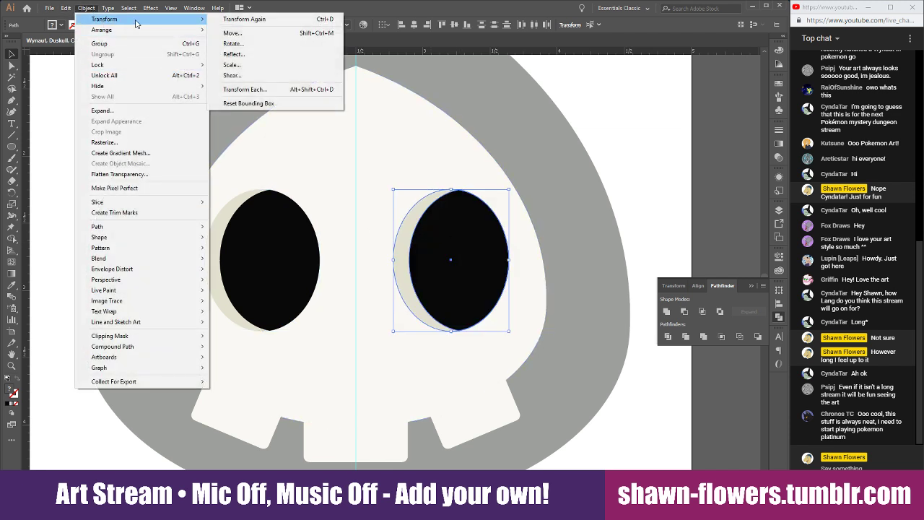
pyautogui.click(252, 59)
pyautogui.click(85, 156)
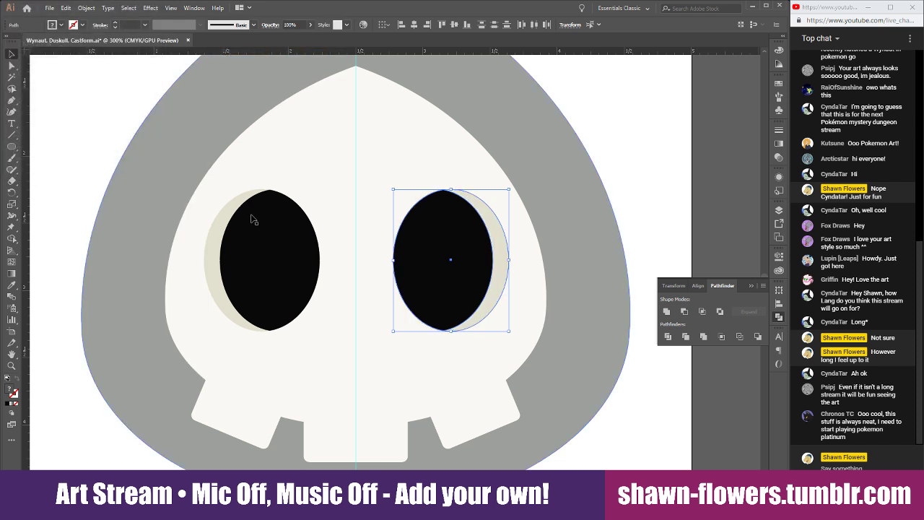
# Select both eyes and move them slightly to the left so the pair is centered on the vertical guide
pyautogui.keyDown('shift'); pyautogui.click(235, 213); pyautogui.keyUp('shift')
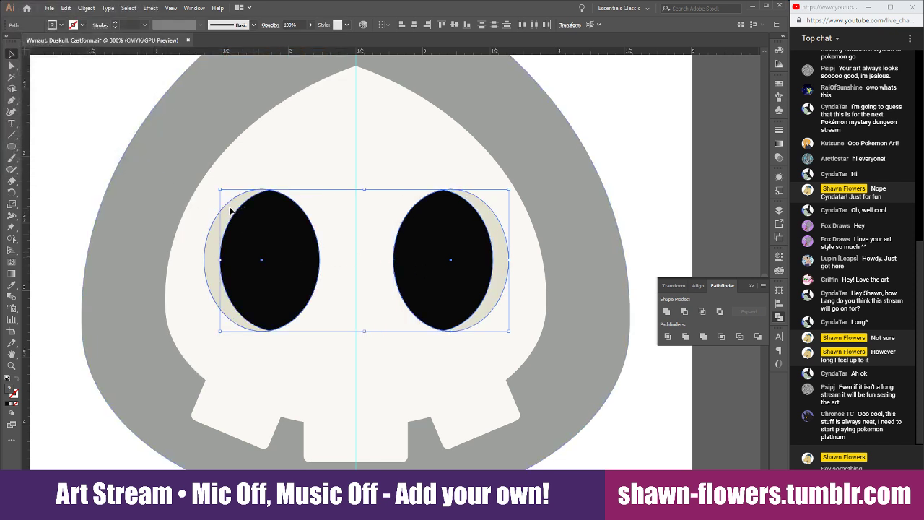
pyautogui.scroll(1, 455, 269)
pyautogui.scroll(1, 477, 227)
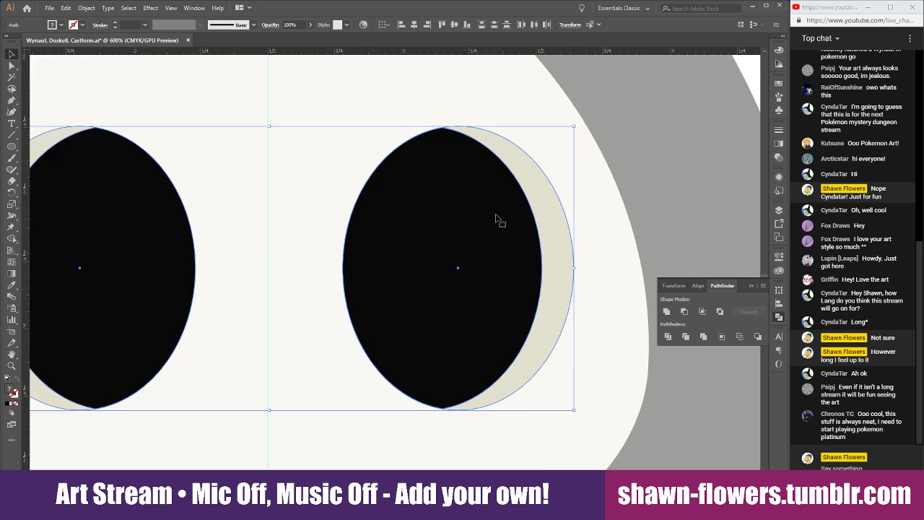
pyautogui.moveTo(496, 217); pyautogui.dragTo(495, 215)
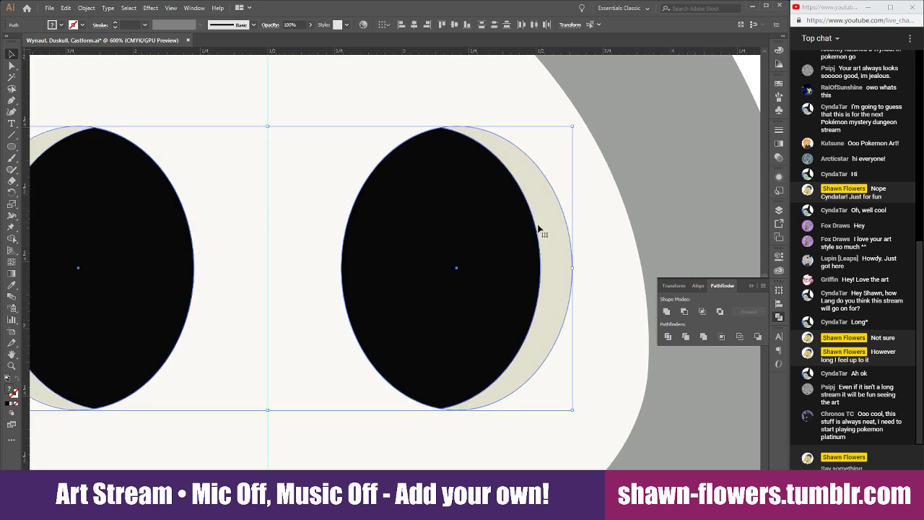
pyautogui.scroll(-2, 573, 236)
pyautogui.click(704, 149)
pyautogui.hscroll(1, 645, 187)
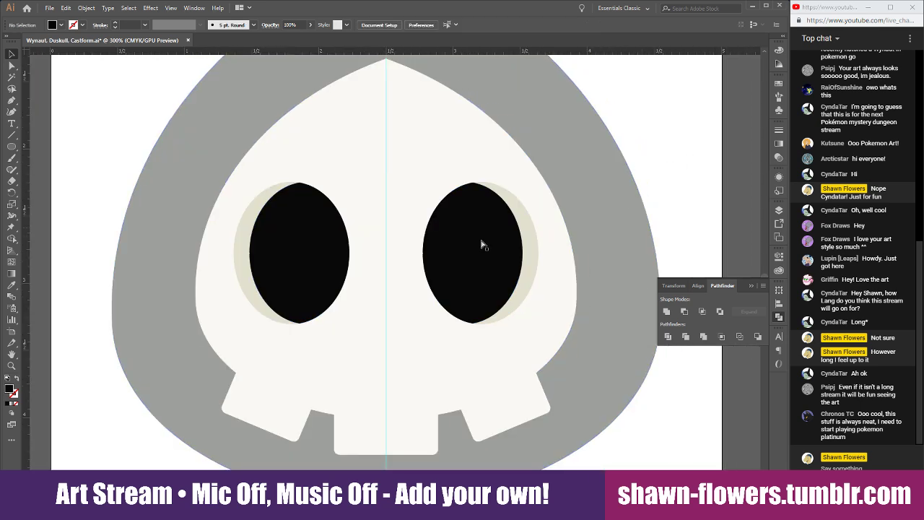
# Draw a circle about 0.52 in across for the glowing pupil, overlapping the left eye's inner edge
pyautogui.scroll(-1, 252, 258)
pyautogui.hscroll(-5, 309, 320)
pyautogui.hscroll(-1, 260, 303)
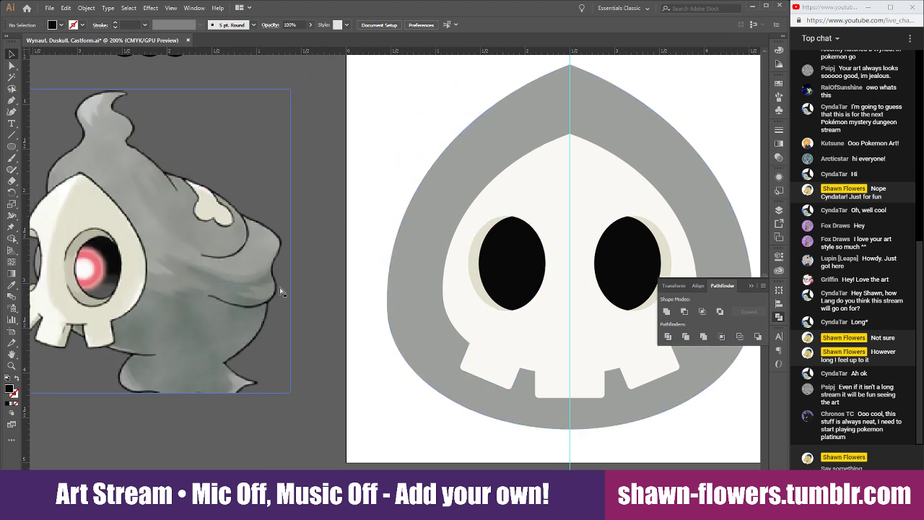
pyautogui.click(12, 148)
pyautogui.hscroll(3, 457, 289)
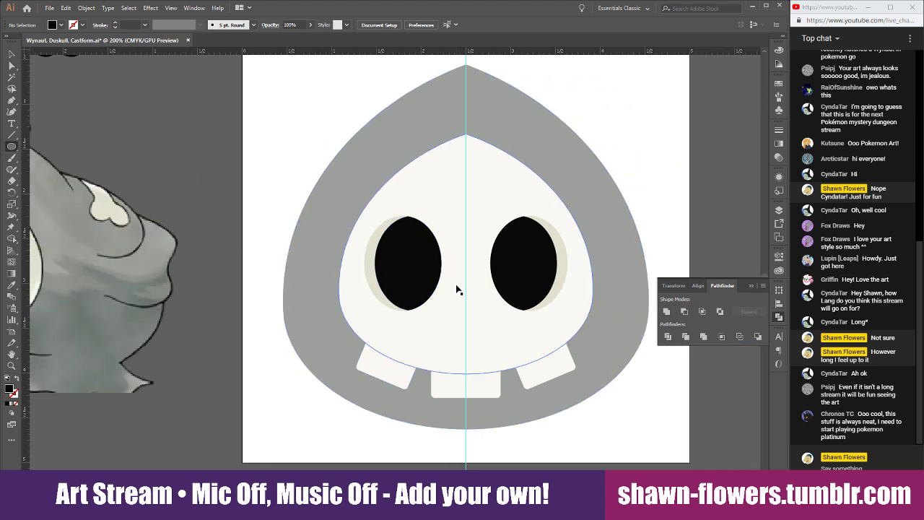
pyautogui.moveTo(410, 240); pyautogui.dragTo(456, 277)
# Fill the pupil circle with pink sampled from the reference Duskull's glowing eye
pyautogui.hotkey('ctrl', '-')
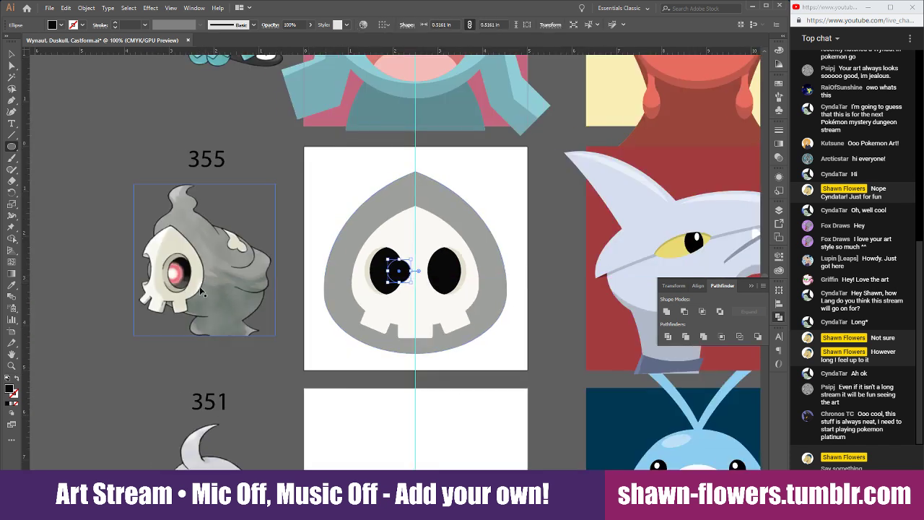
pyautogui.click(12, 284)
pyautogui.hotkey('ctrl', '+')
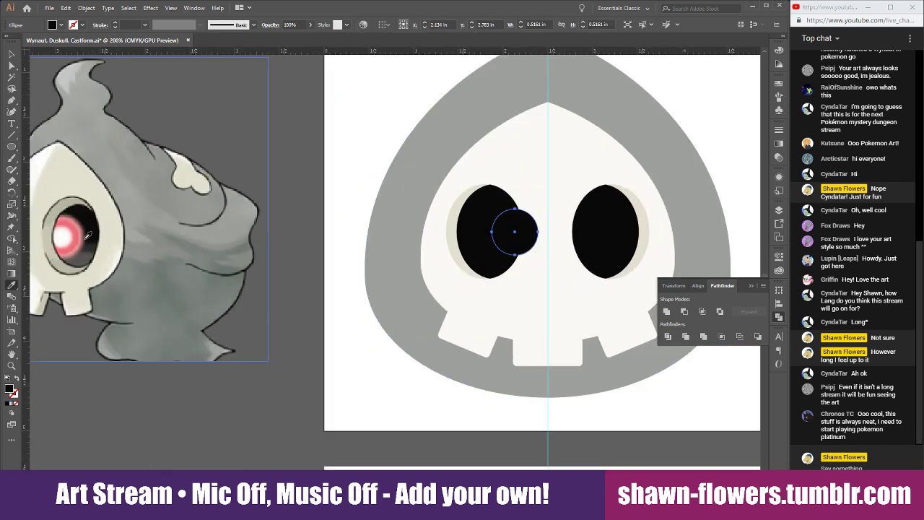
pyautogui.click(70, 215)
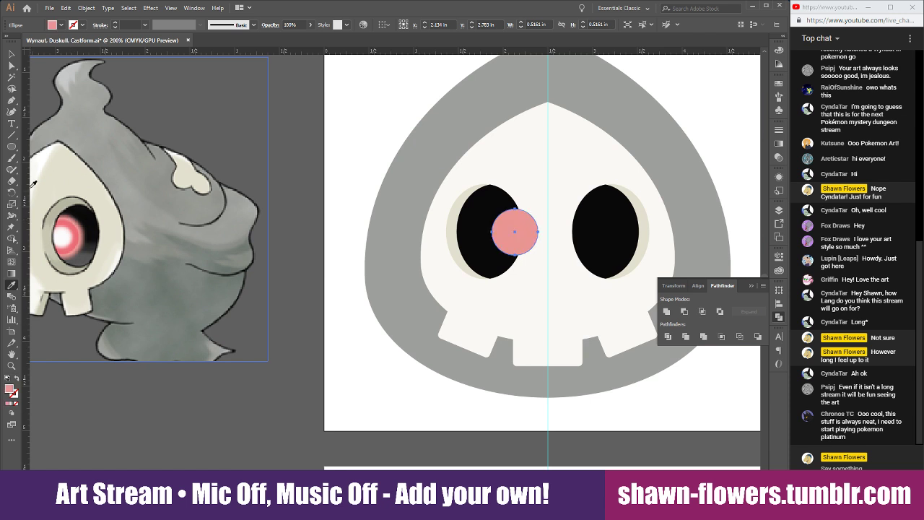
# Enlarge the pink pupil circle from its center to about 0.79 in across
pyautogui.click(10, 53)
pyautogui.click(12, 54)
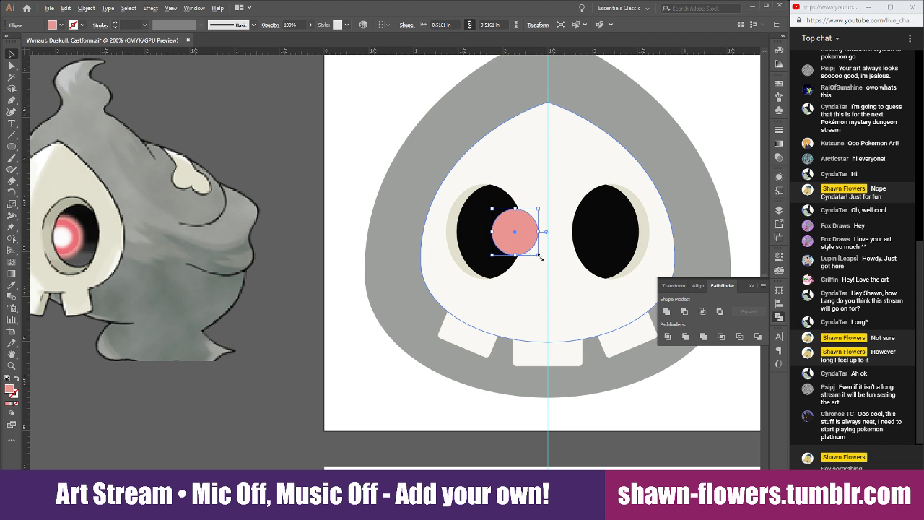
pyautogui.moveTo(539, 256); pyautogui.dragTo(552, 267)
pyautogui.click(330, 171)
pyautogui.moveTo(497, 220)
pyautogui.mouseDown()
pyautogui.moveTo(510, 221)
pyautogui.moveTo(498, 222)
pyautogui.mouseUp()
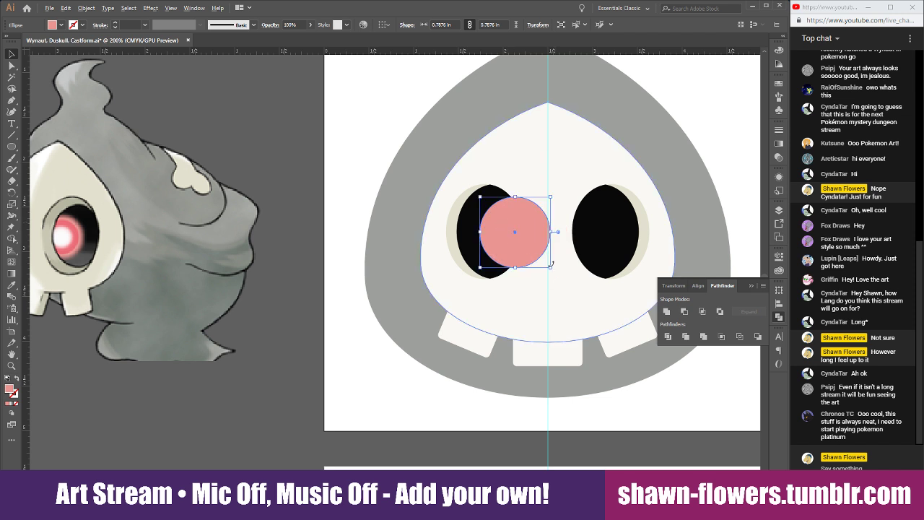
# Add a concentric copy of the pupil scaled to about 0.67 in and fill it with deeper pink sampled from the reference eye
pyautogui.moveTo(549, 266); pyautogui.dragTo(544, 264)
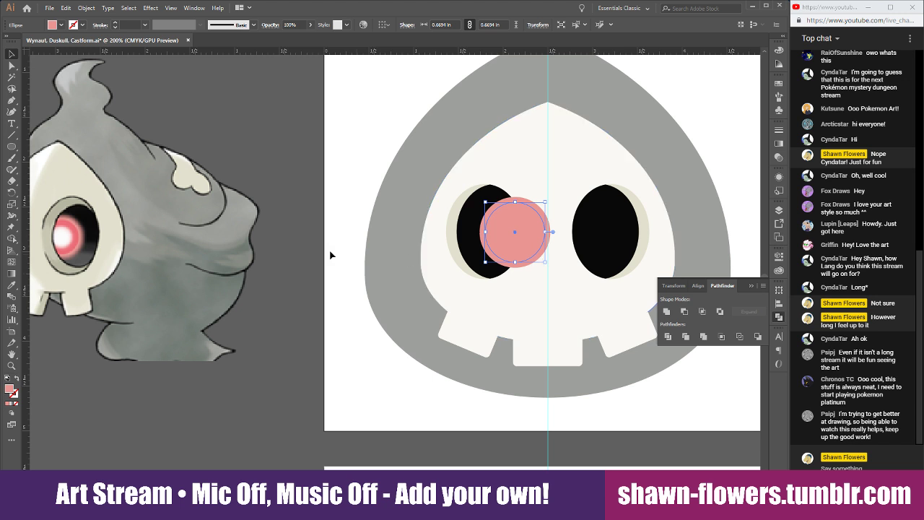
pyautogui.click(14, 287)
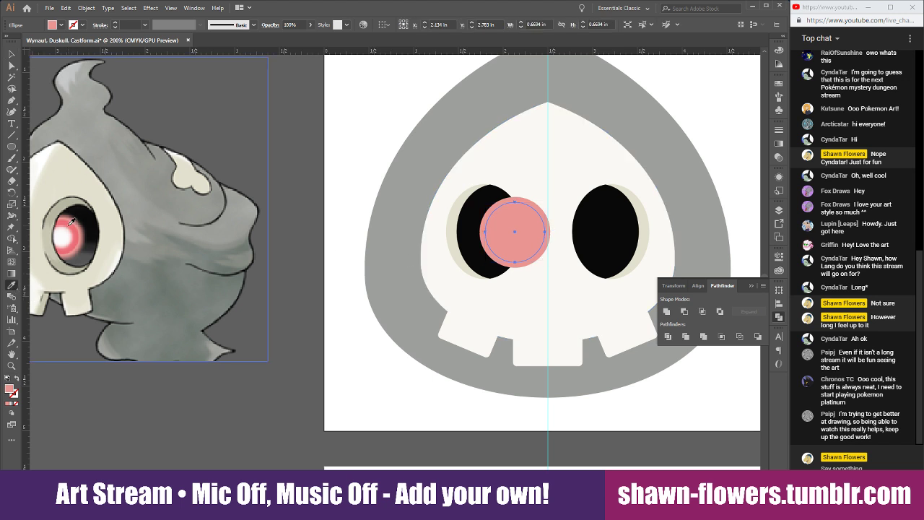
pyautogui.click(67, 222)
pyautogui.click(12, 56)
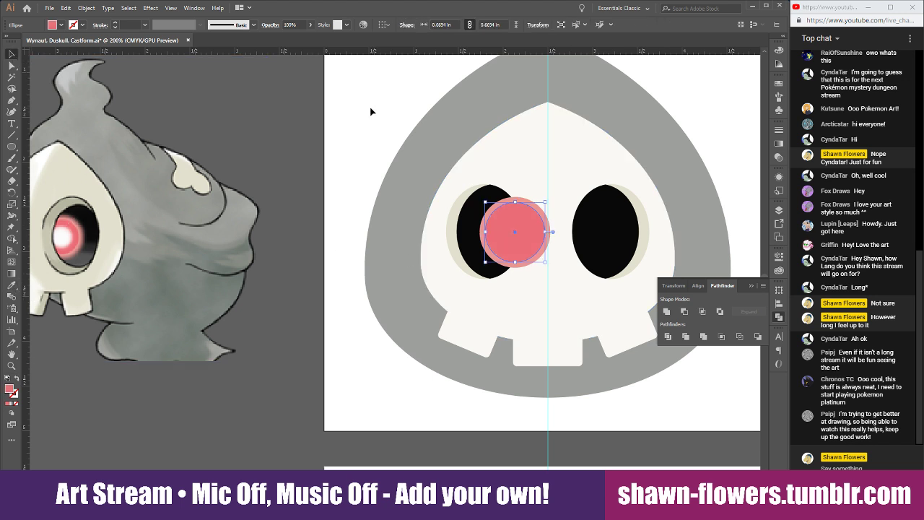
pyautogui.click(371, 113)
# Add a third concentric circle about 0.43 in across at the pupil's center and fill it with white
pyautogui.click(507, 242)
pyautogui.moveTo(512, 243); pyautogui.dragTo(538, 252)
pyautogui.keyDown('shift'); pyautogui.click(52, 25); pyautogui.keyUp('shift')
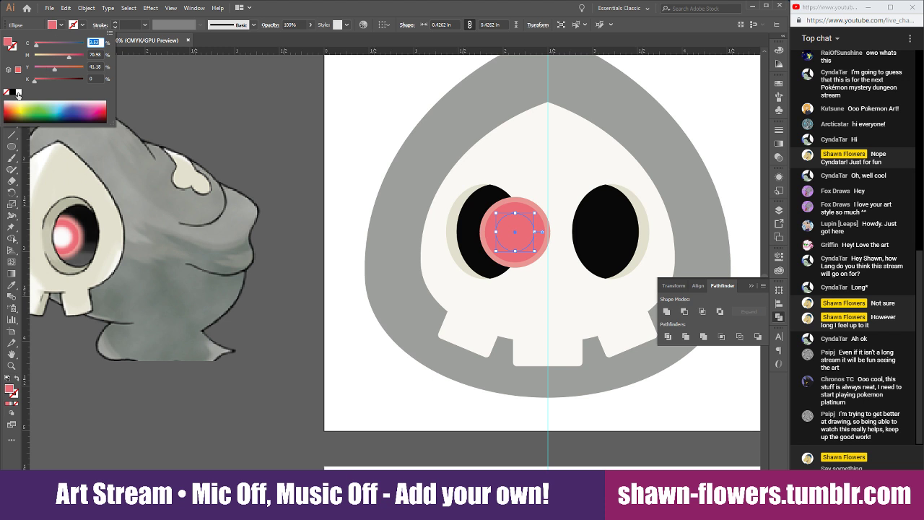
pyautogui.click(19, 92)
pyautogui.click(62, 25)
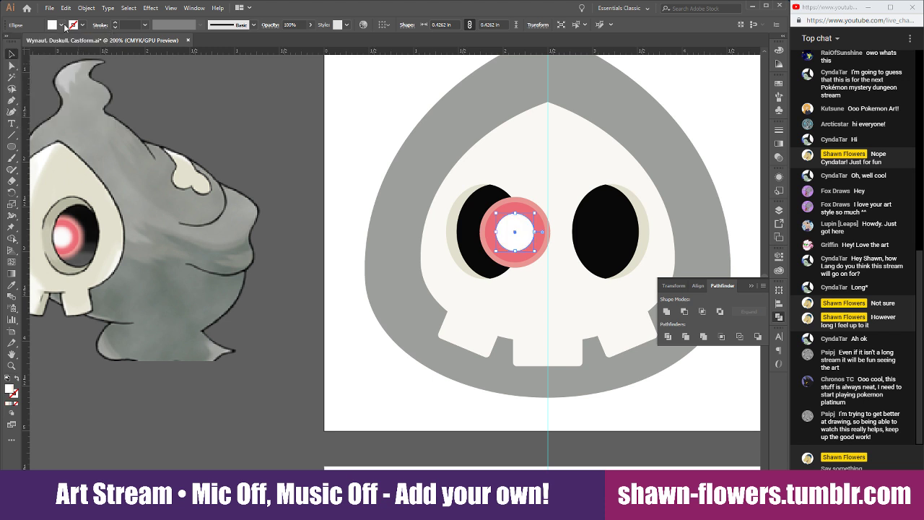
pyautogui.click(349, 123)
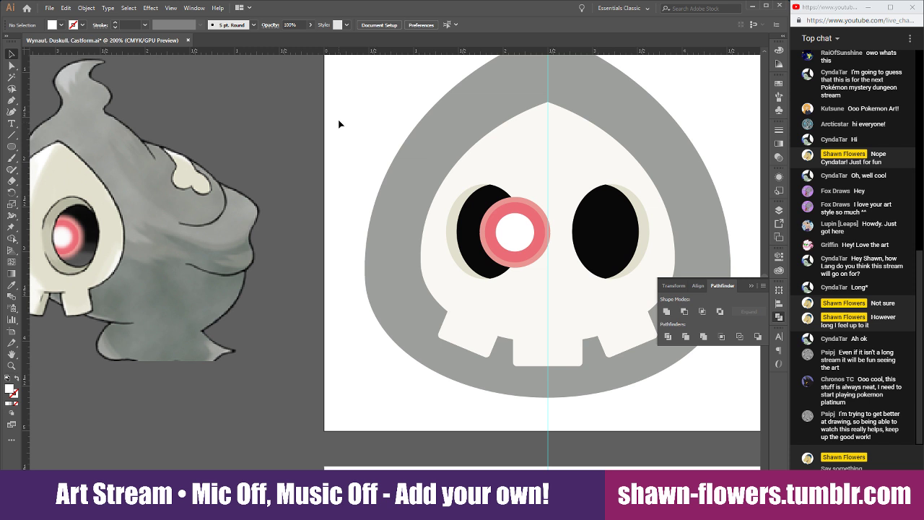
# Delete the black socket shape of the left eye, keeping its beige ellipse and the pupil circles
pyautogui.hscroll(2, 312, 212)
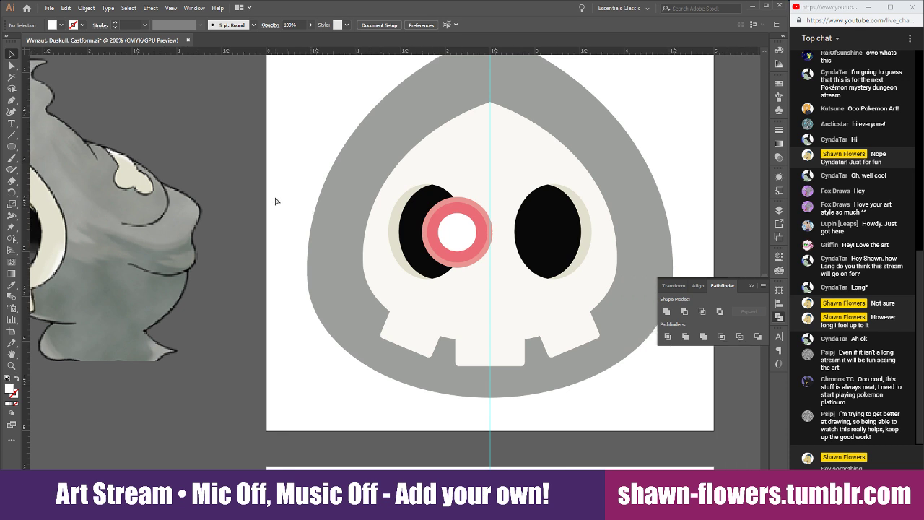
pyautogui.hscroll(-2, 334, 210)
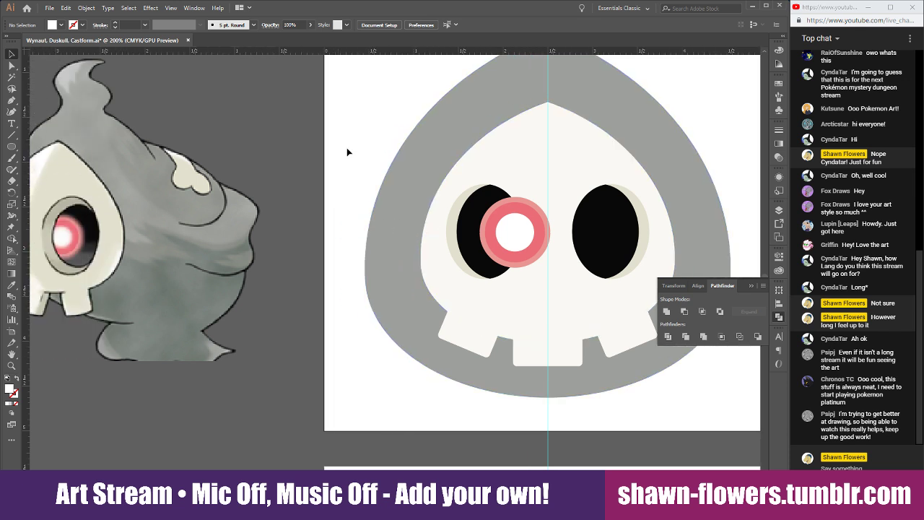
pyautogui.hscroll(3, 348, 154)
pyautogui.keyDown('alt'); pyautogui.scroll(3, 498, 300); pyautogui.keyUp('alt')
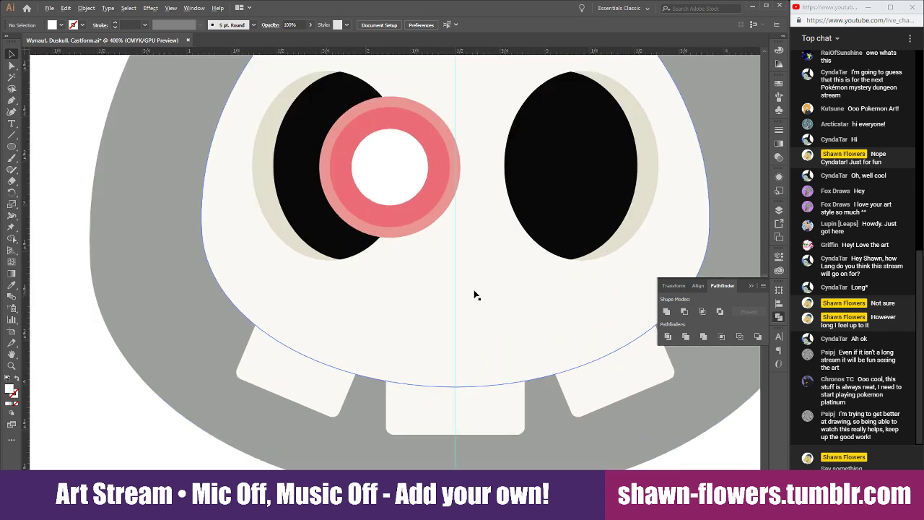
pyautogui.keyDown('alt'); pyautogui.scroll(-1, 448, 289); pyautogui.keyUp('alt')
pyautogui.scroll(5, 419, 282)
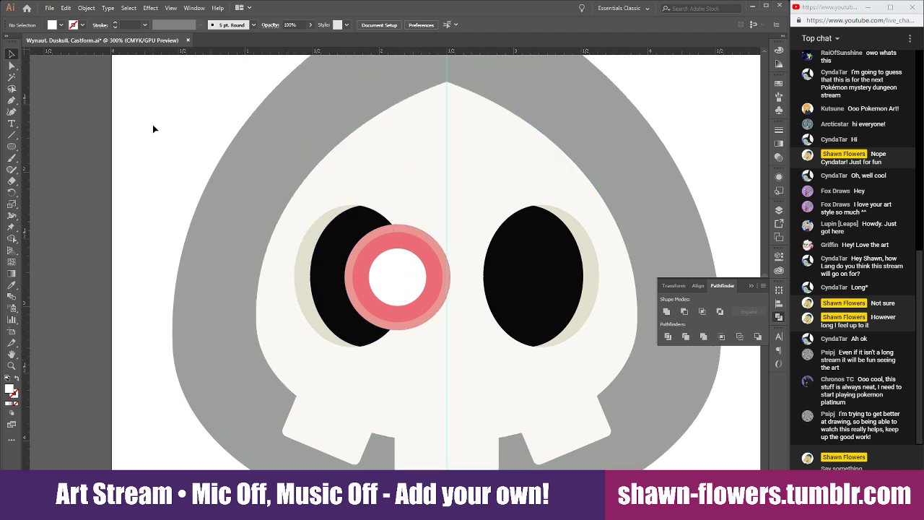
pyautogui.keyDown('alt'); pyautogui.scroll(1, 426, 342); pyautogui.keyUp('alt')
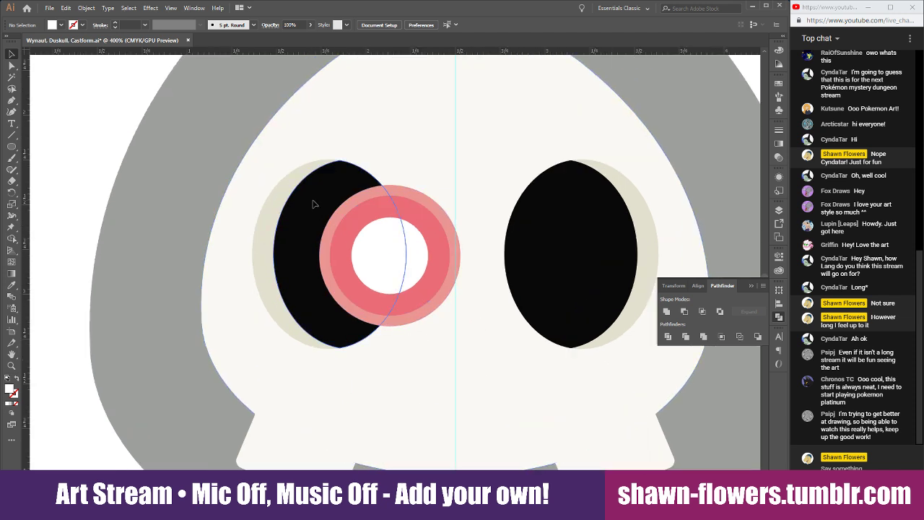
pyautogui.click(315, 205)
pyautogui.click(106, 132)
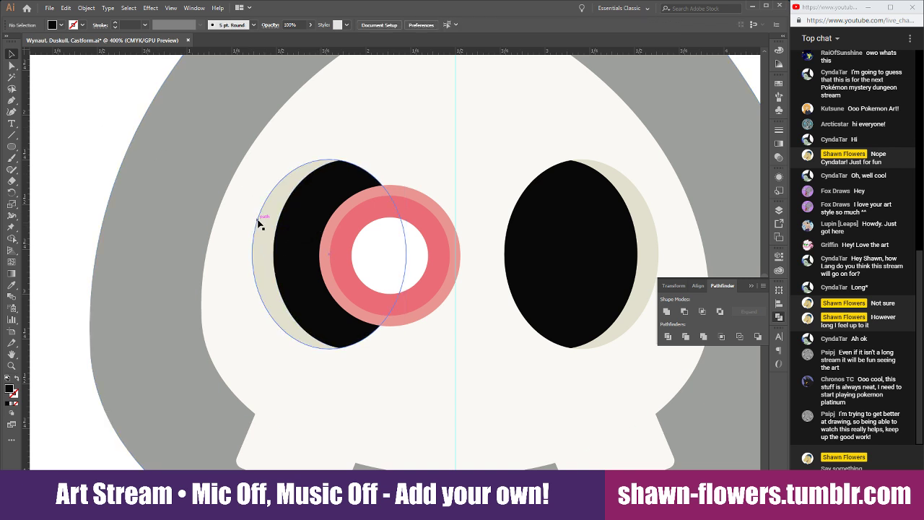
pyautogui.click(301, 227)
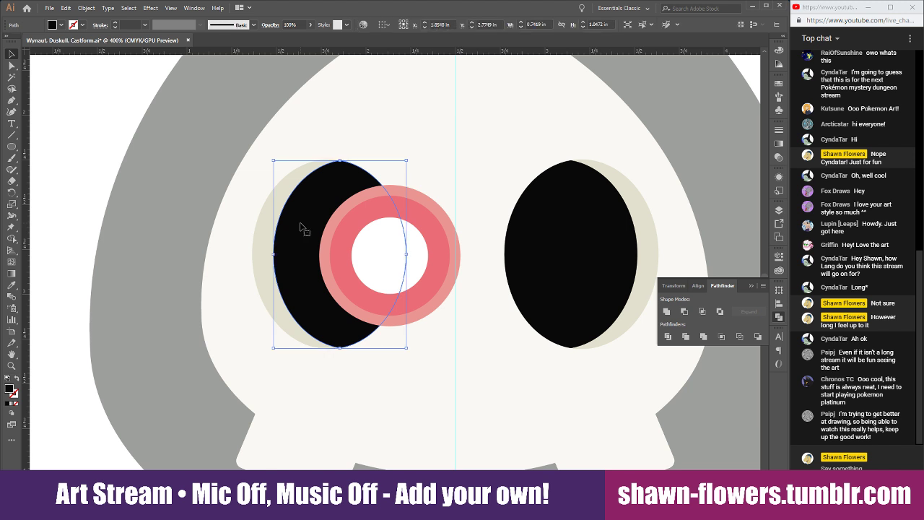
pyautogui.press('Delete')
# Fill the left eye's beige ellipse with black sampled from the right eye socket
pyautogui.click(283, 224)
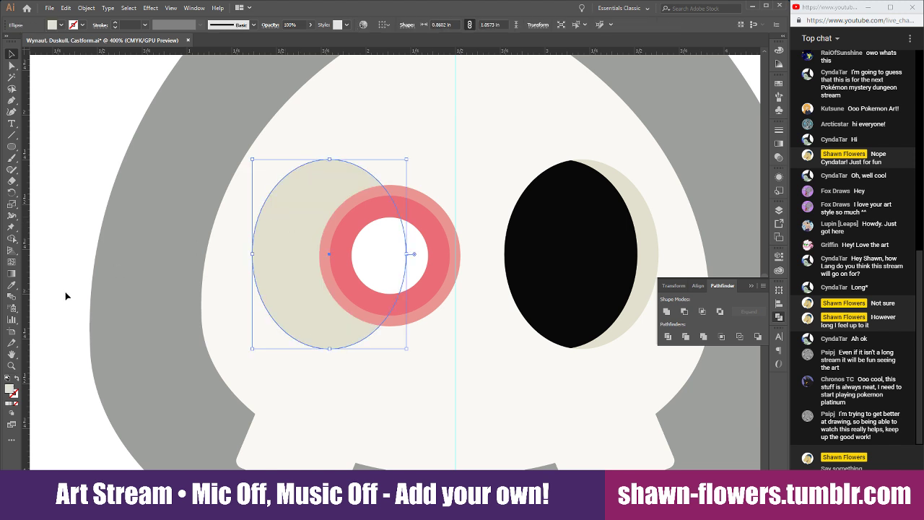
pyautogui.click(16, 286)
pyautogui.click(582, 221)
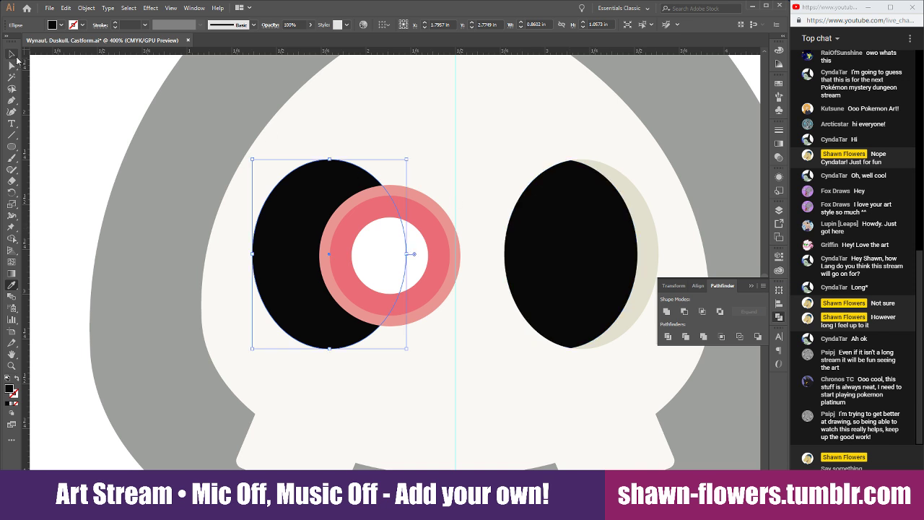
pyautogui.click(87, 101)
# Duplicate the left eye's black ellipse toward the skull's center, shrink the copy to about 0.83 by 0.97 in and raise it slightly
pyautogui.click(303, 249)
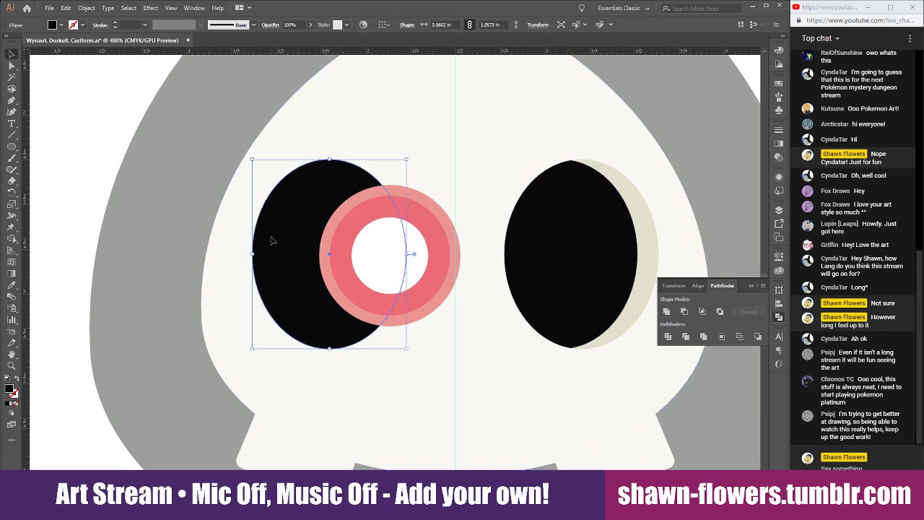
pyautogui.moveTo(271, 238); pyautogui.dragTo(298, 237)
pyautogui.moveTo(283, 248); pyautogui.dragTo(302, 247)
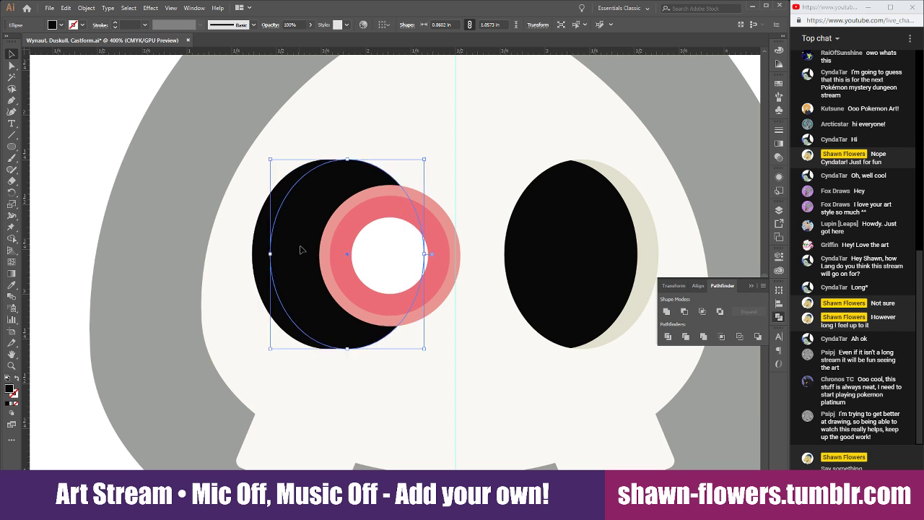
pyautogui.moveTo(347, 161); pyautogui.dragTo(347, 167)
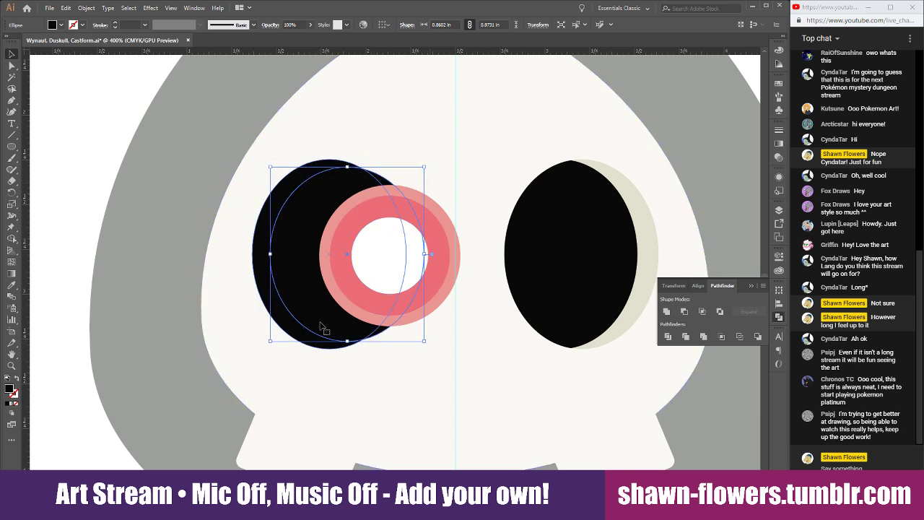
pyautogui.moveTo(272, 254); pyautogui.dragTo(309, 263)
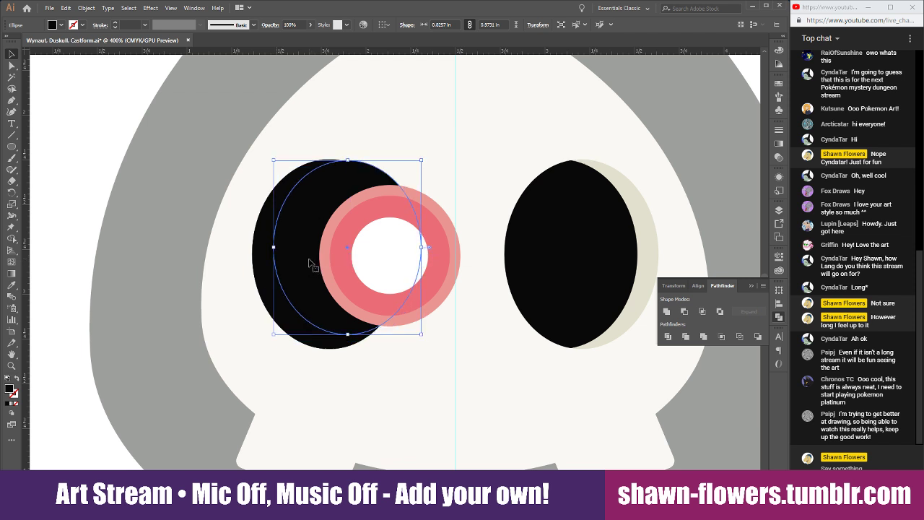
# Subtract the smaller ellipse from the left eye's black ellipse and fill the remaining crescent with beige sampled from the right eye's rim
pyautogui.keyDown('shift'); pyautogui.click(267, 276); pyautogui.keyUp('shift')
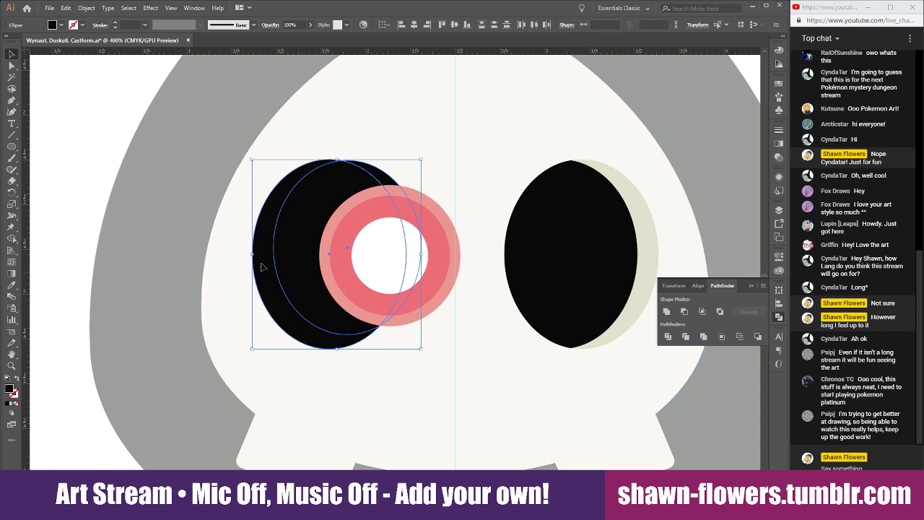
pyautogui.click(685, 313)
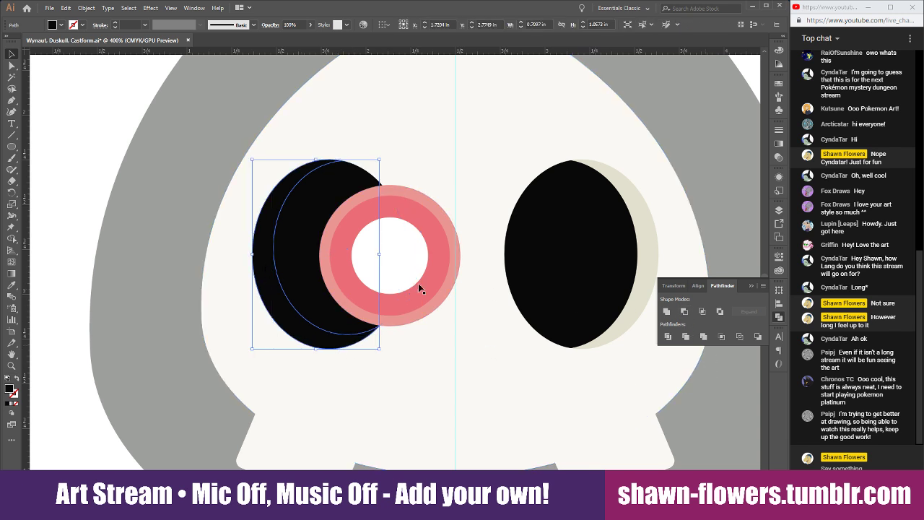
pyautogui.click(12, 287)
pyautogui.click(640, 200)
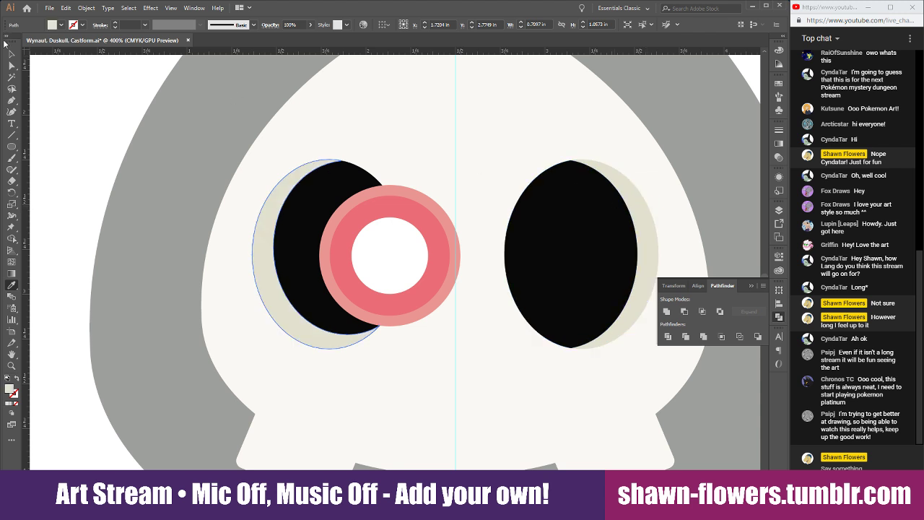
pyautogui.click(11, 55)
pyautogui.click(117, 96)
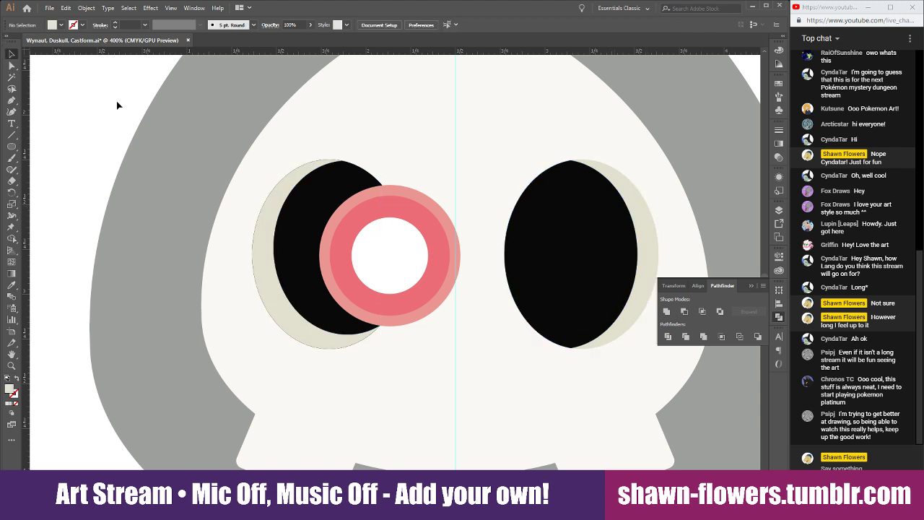
# Check the left eye's crescent rim up close and undo its beige fill
pyautogui.scroll(-3, 143, 166)
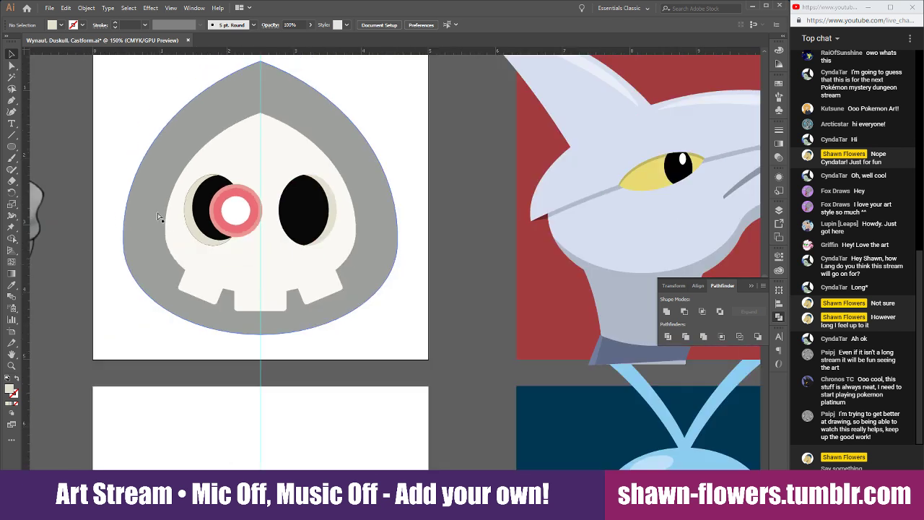
pyautogui.hscroll(-4, 318, 270)
pyautogui.scroll(4, 330, 276)
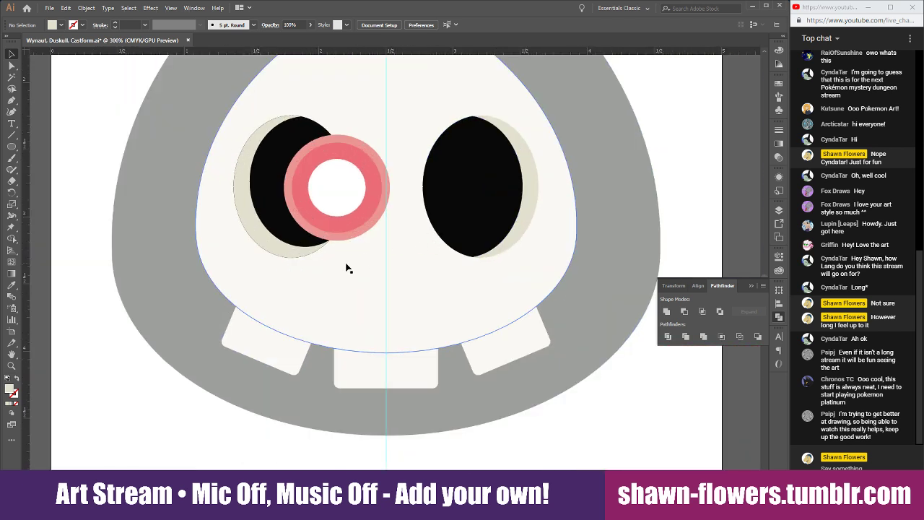
pyautogui.click(258, 233)
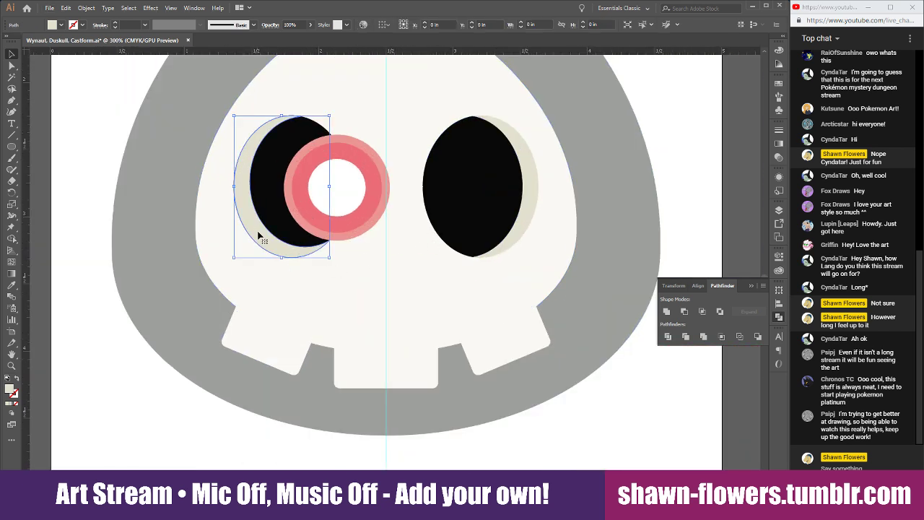
pyautogui.click(103, 130)
pyautogui.scroll(1, 470, 141)
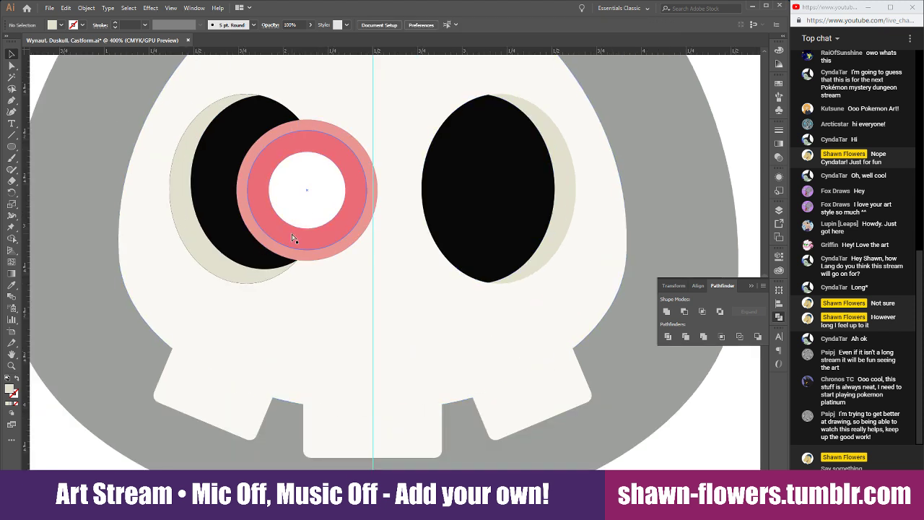
pyautogui.click(209, 209)
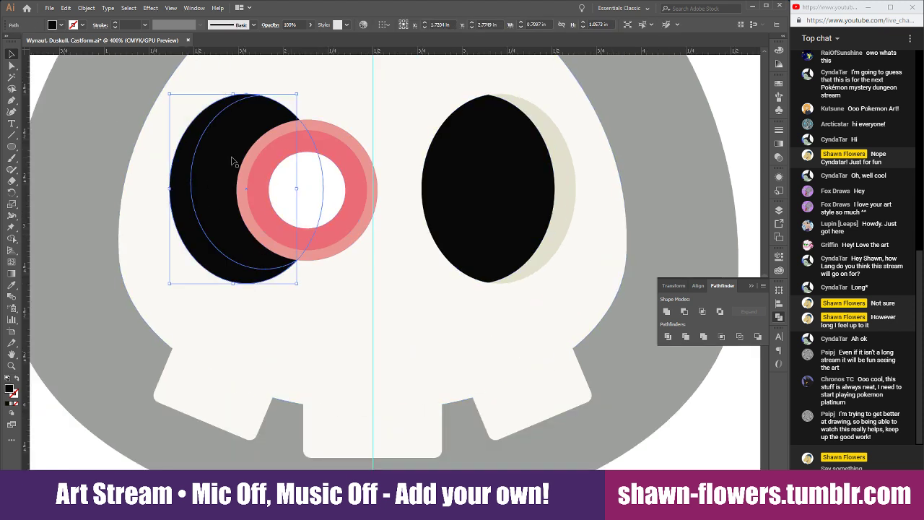
# Intersect the two overlapping black ellipses of the left eye socket to form its inner black opening
pyautogui.click(233, 192)
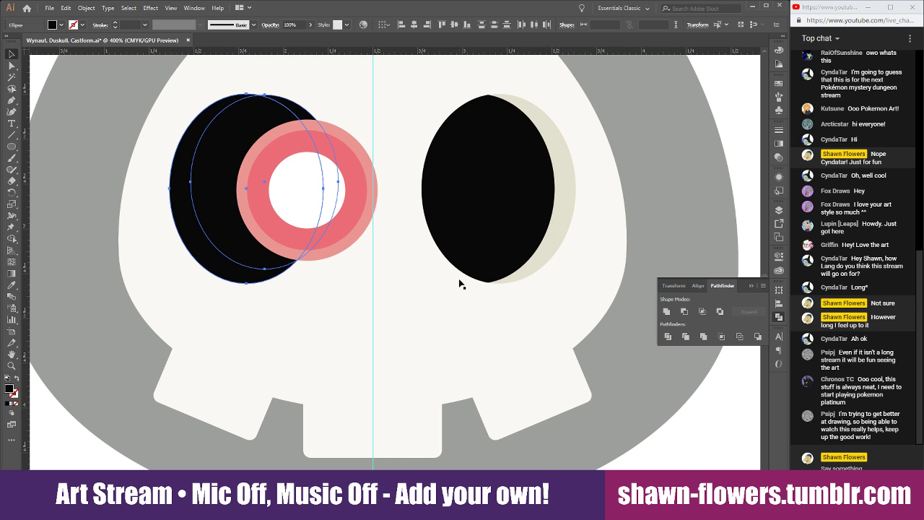
pyautogui.press('v')
pyautogui.click(702, 312)
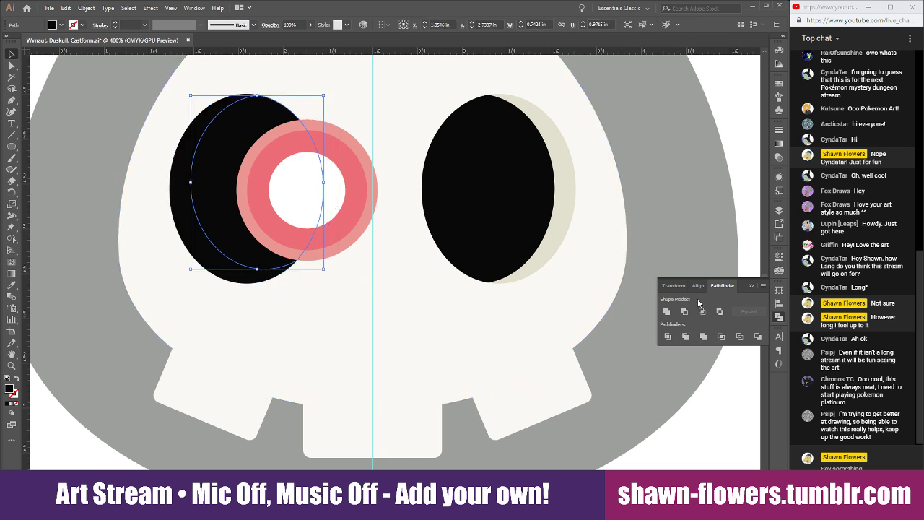
# Recolour the left eye socket's outer ellipse with the beige sampled from the right socket's rim
pyautogui.click(45, 76)
pyautogui.click(188, 146)
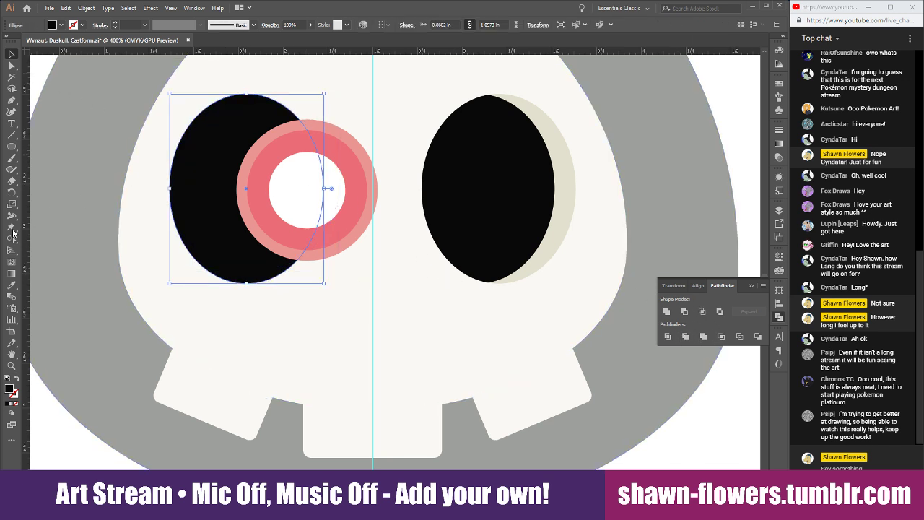
pyautogui.press('i')
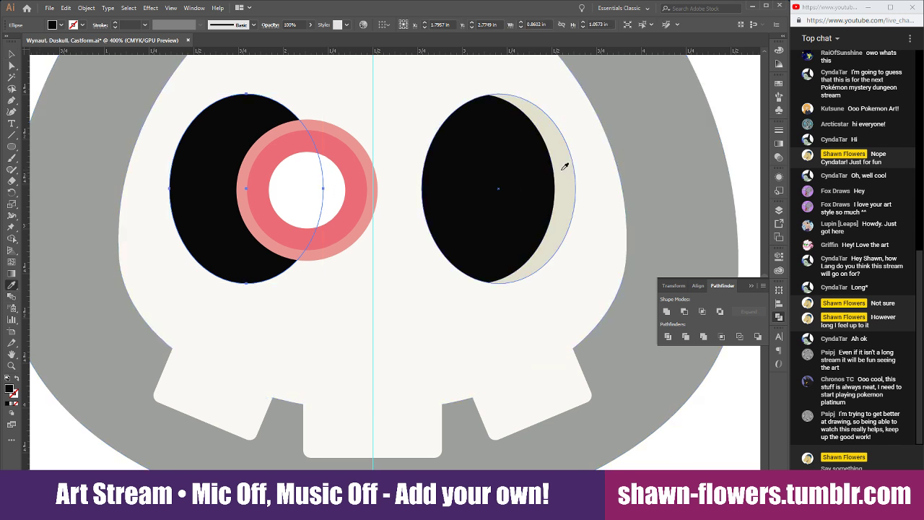
pyautogui.click(562, 190)
pyautogui.press('v')
pyautogui.click(39, 72)
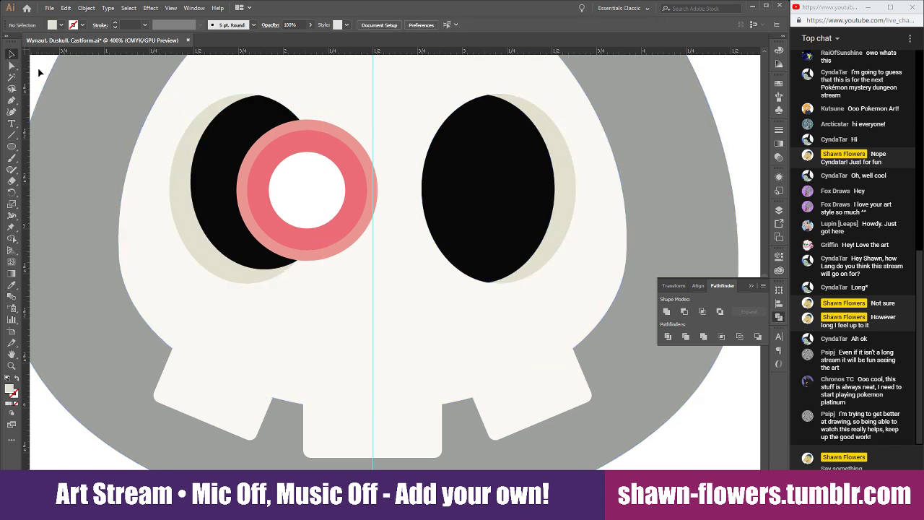
pyautogui.scroll(-1, 59, 84)
pyautogui.hscroll(-3, 421, 198)
pyautogui.hscroll(-4, 420, 196)
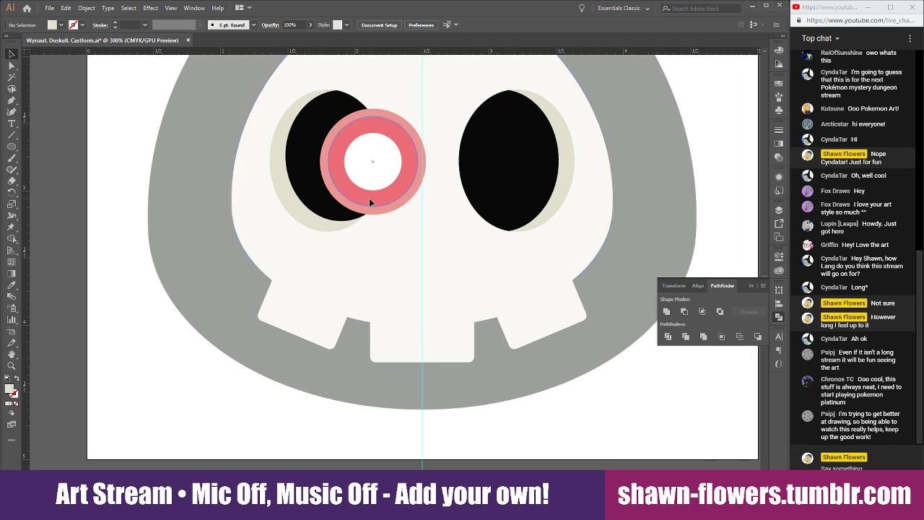
pyautogui.scroll(5, 369, 198)
pyautogui.scroll(-1, 311, 215)
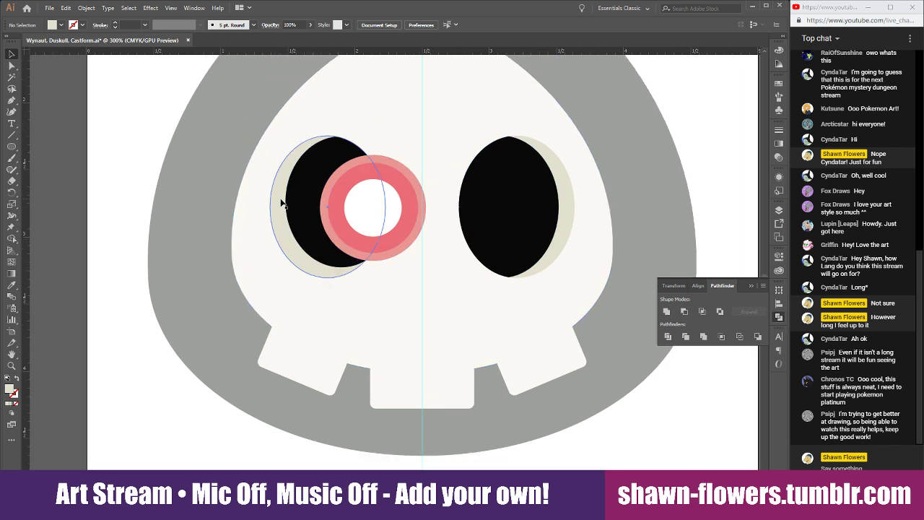
# Recolour the left eye socket's outer ellipse with the off-white sampled from the skull face
pyautogui.click(283, 205)
pyautogui.scroll(-2, 302, 239)
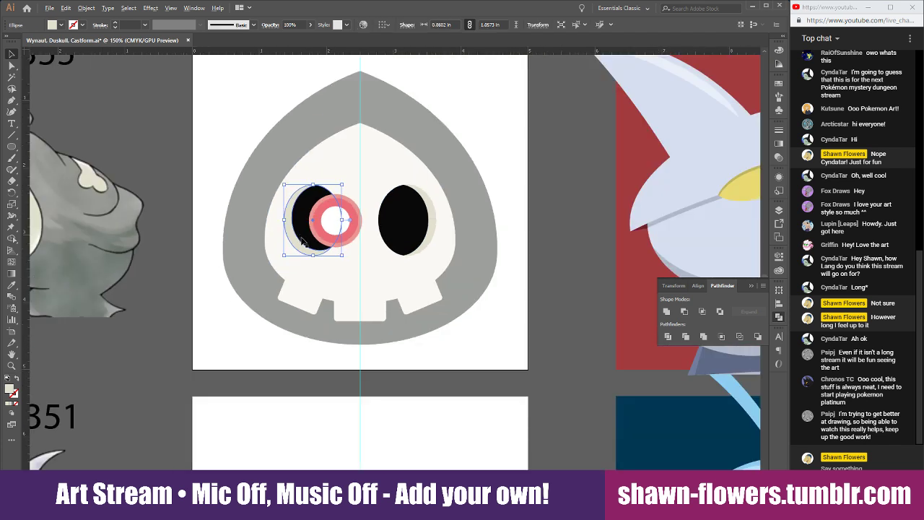
pyautogui.scroll(-1, 304, 243)
pyautogui.scroll(1, 313, 252)
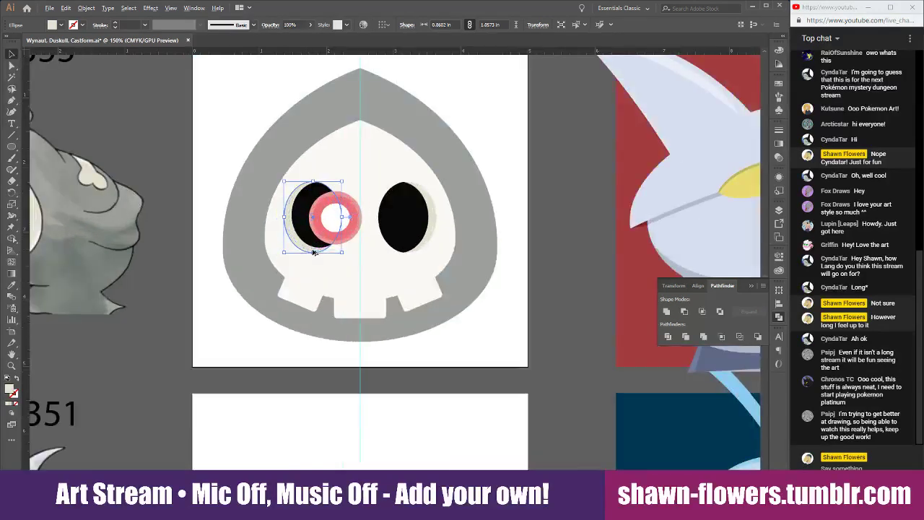
pyautogui.scroll(-1, 307, 254)
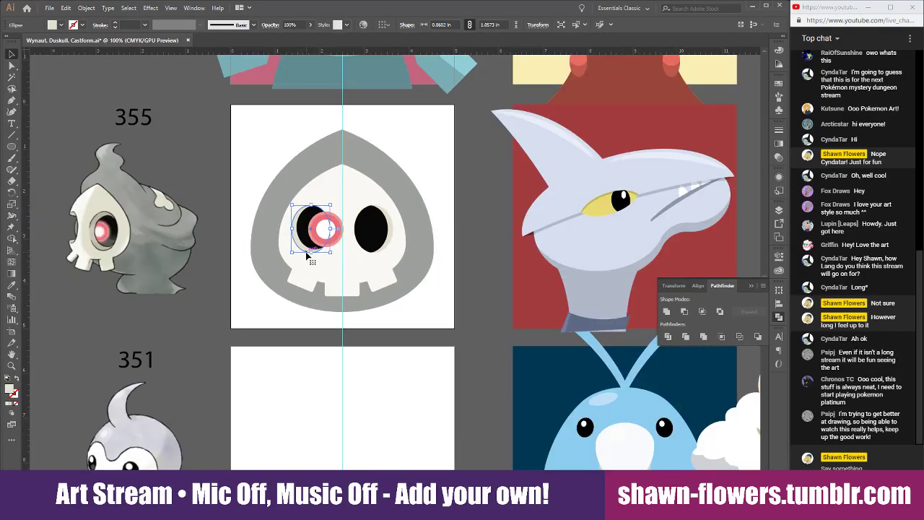
pyautogui.hscroll(1, 307, 254)
pyautogui.press('i')
pyautogui.scroll(2, 311, 191)
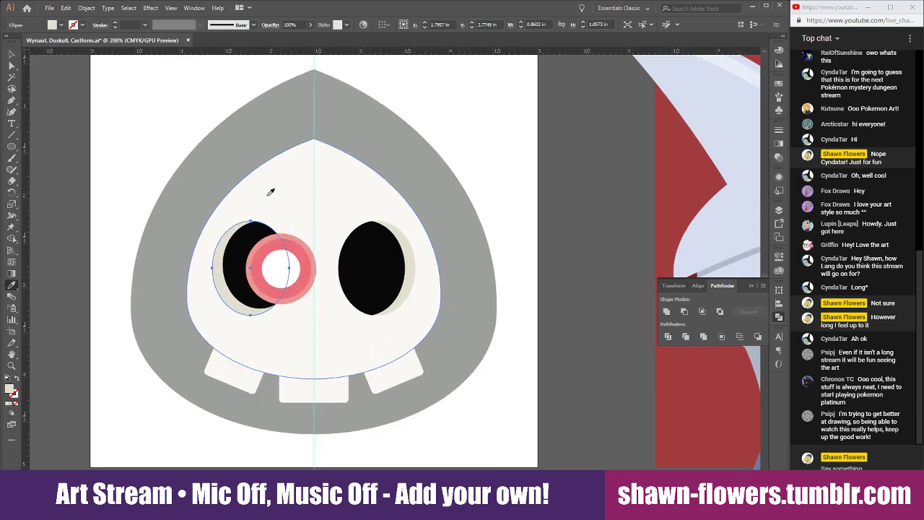
pyautogui.click(276, 186)
pyautogui.press('v')
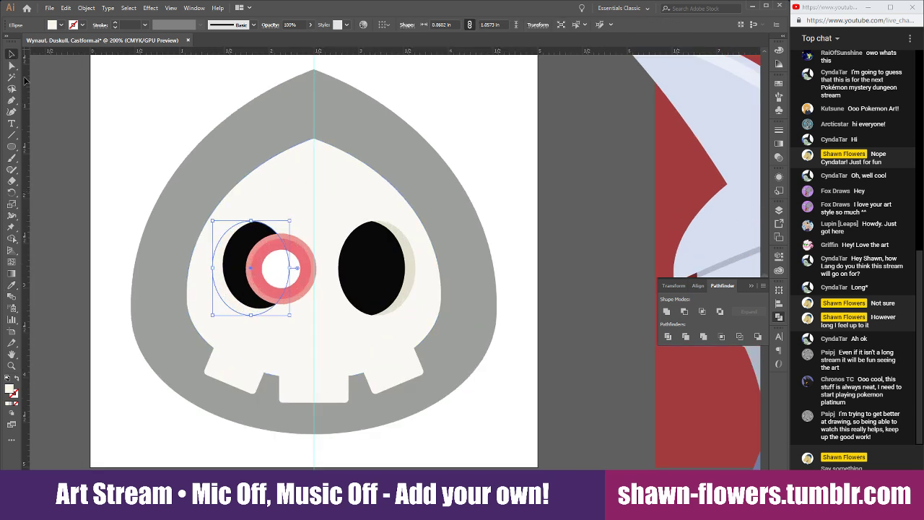
# Nudge the left eye socket's outer ellipse slightly inward and recolour it with a sampled light grey
pyautogui.scroll(2, 162, 281)
pyautogui.scroll(1, 220, 287)
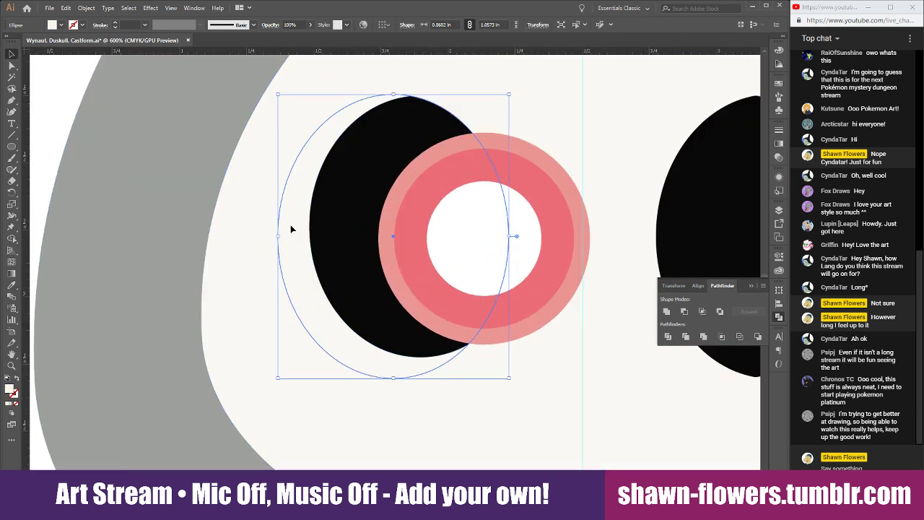
pyautogui.moveTo(301, 227); pyautogui.dragTo(293, 228)
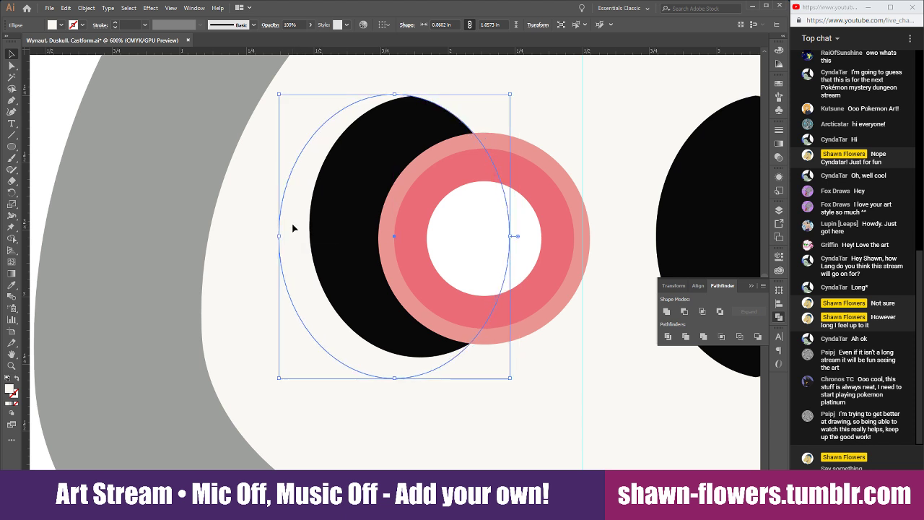
pyautogui.click(14, 287)
pyautogui.hotkey('ctrl', '-')
pyautogui.hotkey('ctrl', '-')
pyautogui.hotkey('ctrl', '-')
pyautogui.hscroll(1, 398, 310)
pyautogui.scroll(5, 400, 303)
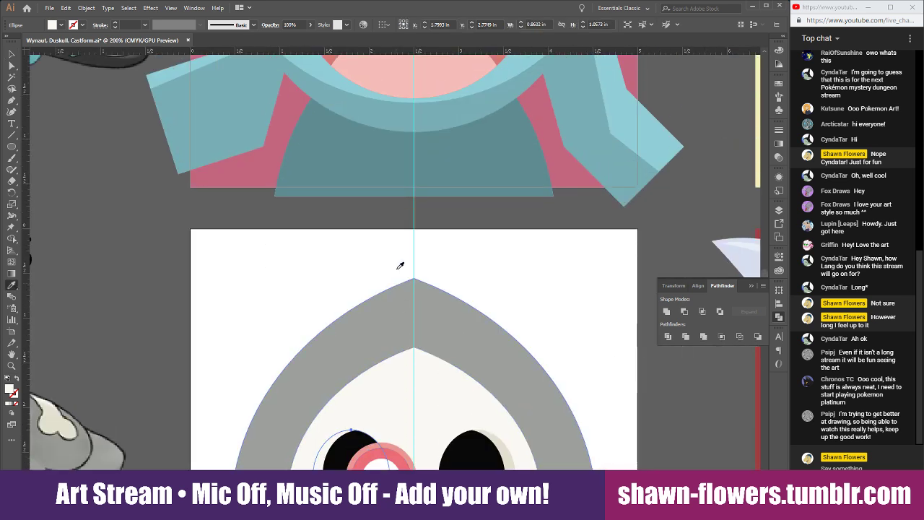
pyautogui.click(248, 103)
pyautogui.scroll(-2, 237, 208)
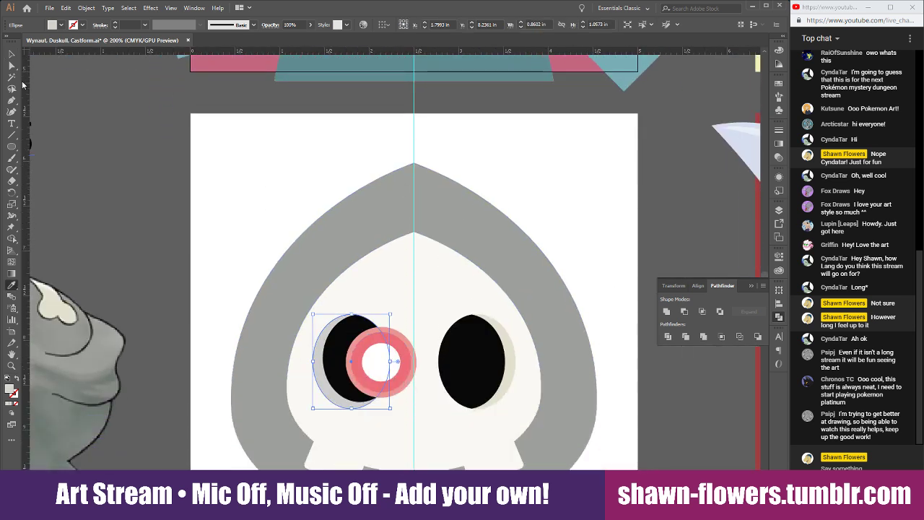
pyautogui.press('v')
pyautogui.click(263, 185)
# Delete the right eye socket's black opening and its beige rim ellipse
pyautogui.scroll(-2, 253, 241)
pyautogui.hscroll(1, 242, 329)
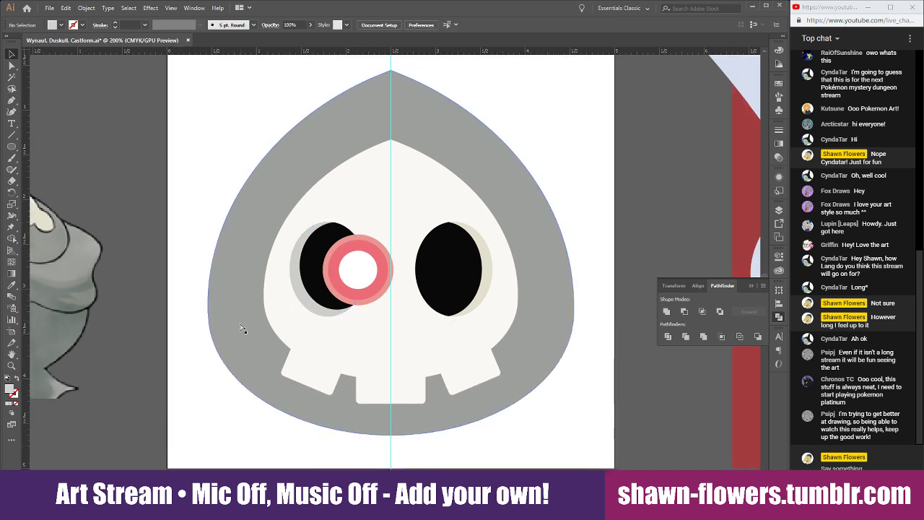
pyautogui.scroll(2, 415, 347)
pyautogui.scroll(-1, 183, 309)
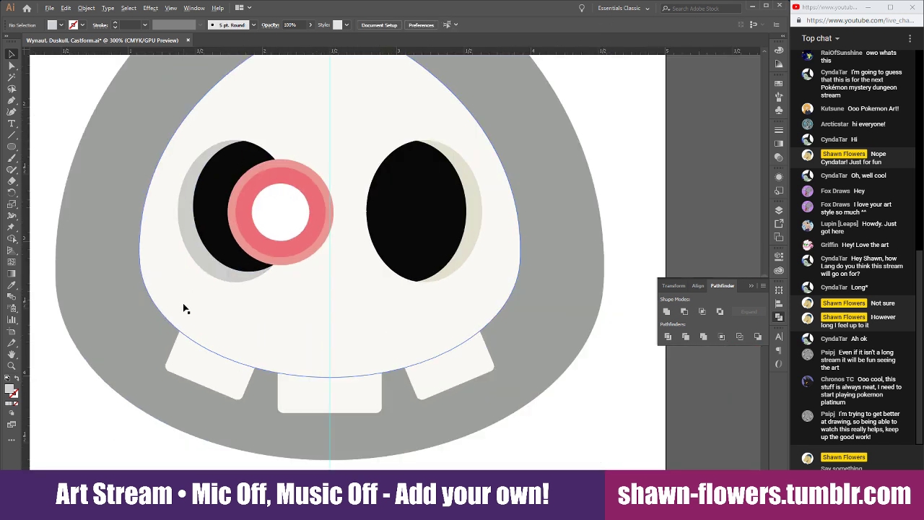
pyautogui.scroll(2, 183, 309)
pyautogui.hscroll(-1, 371, 265)
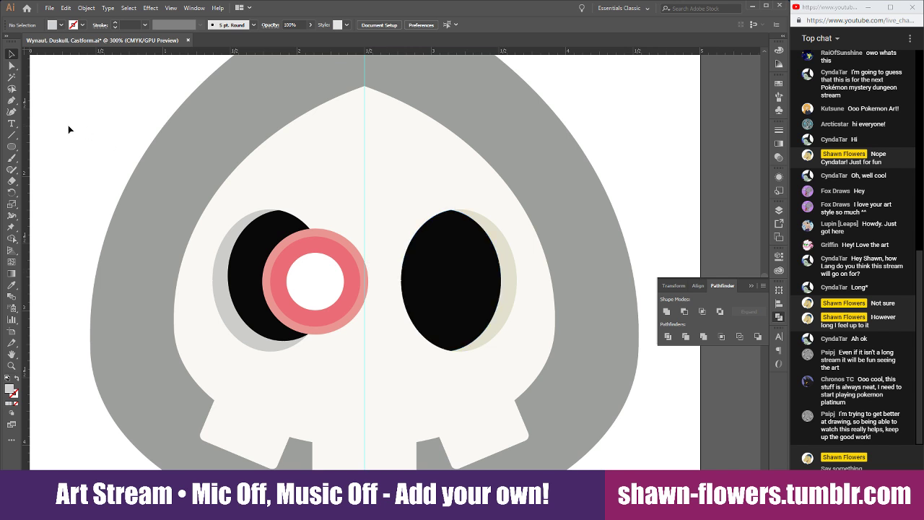
pyautogui.click(482, 291)
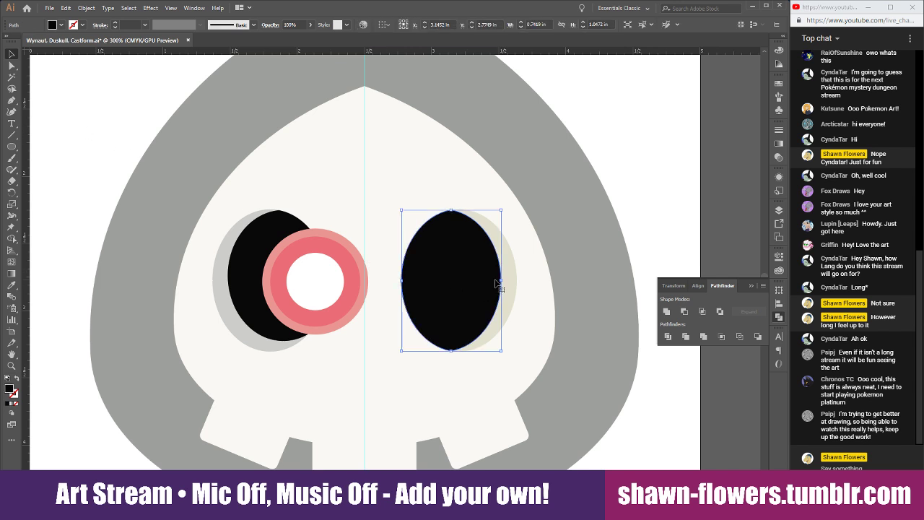
pyautogui.press('Delete')
pyautogui.click(505, 262)
pyautogui.press('Delete')
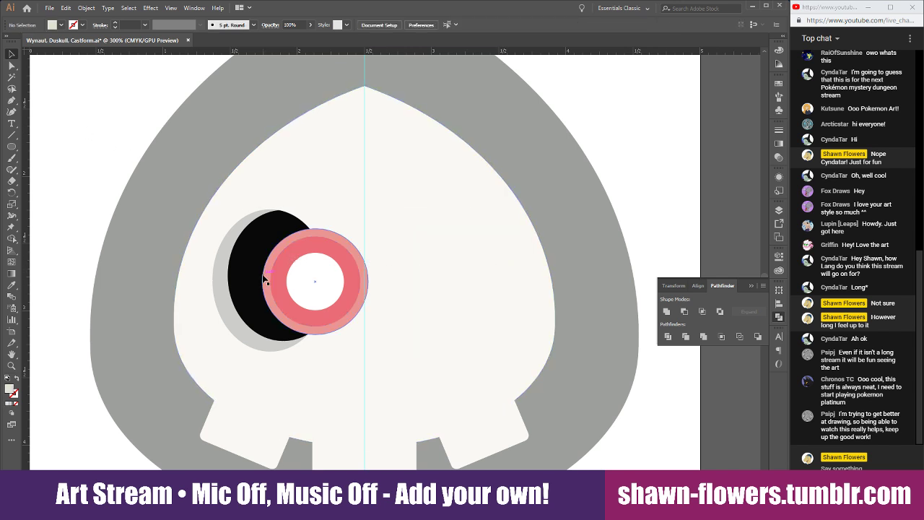
# Duplicate the left socket's black opening and grey rim, without the pink eye, straight across to the skull's right side
pyautogui.scroll(1, 249, 282)
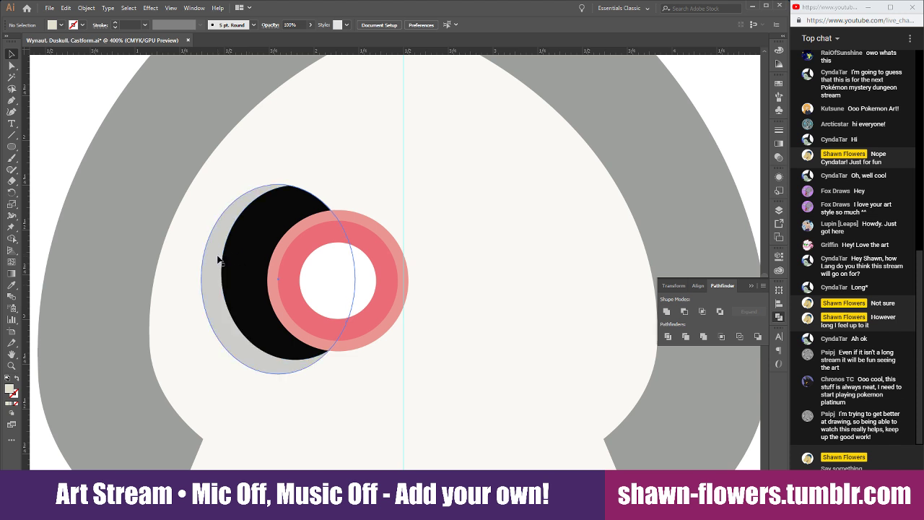
pyautogui.hscroll(-3, 218, 260)
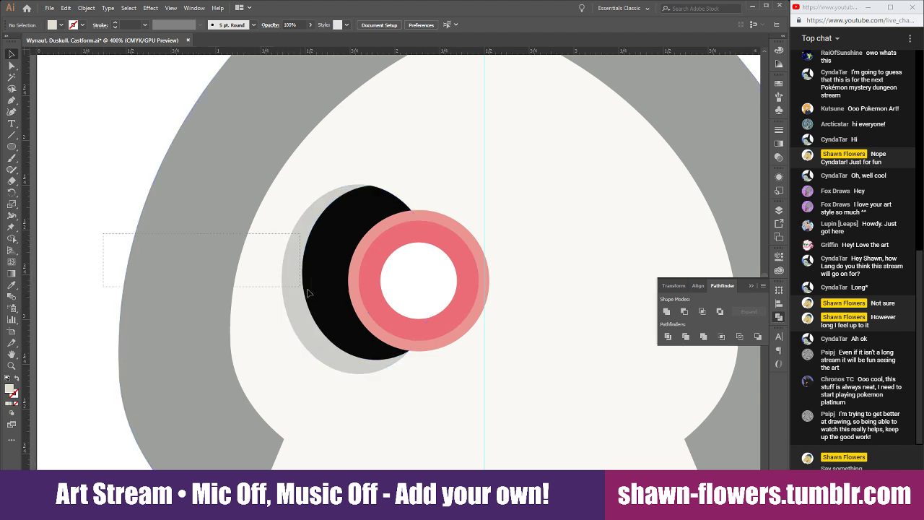
pyautogui.moveTo(307, 292); pyautogui.dragTo(317, 299)
pyautogui.keyDown('shift'); pyautogui.click(261, 337); pyautogui.keyUp('shift')
pyautogui.keyDown('shift'); pyautogui.click(173, 300); pyautogui.keyUp('shift')
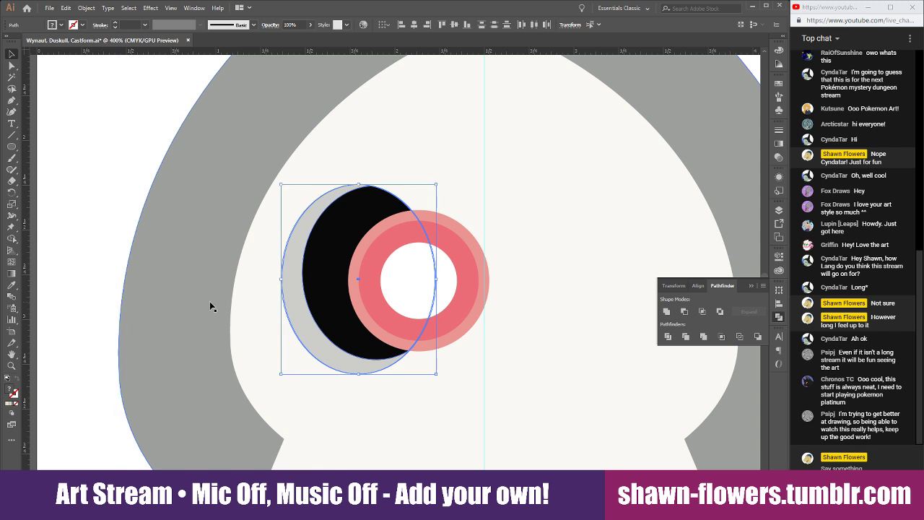
pyautogui.keyDown('shift'); pyautogui.click(209, 301); pyautogui.keyUp('shift')
pyautogui.moveTo(289, 272); pyautogui.dragTo(526, 272)
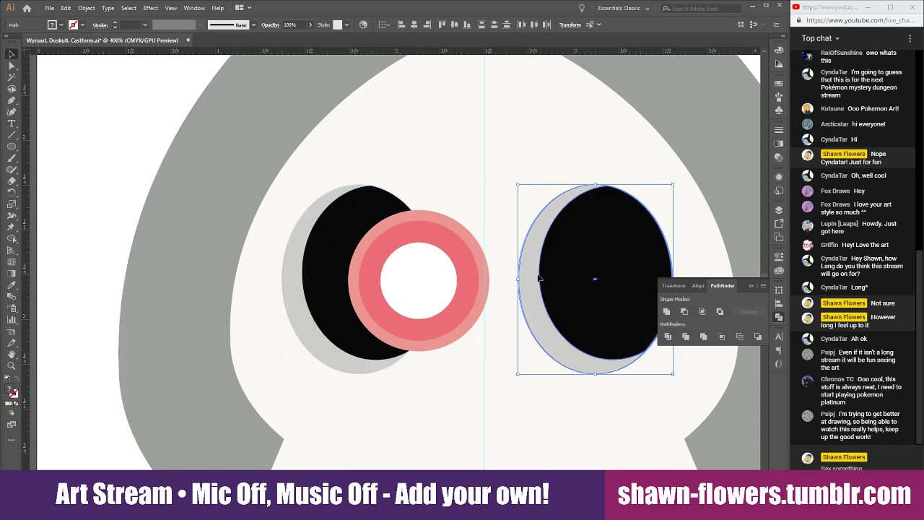
# Reflect the duplicated eye socket across the vertical axis
pyautogui.click(87, 8)
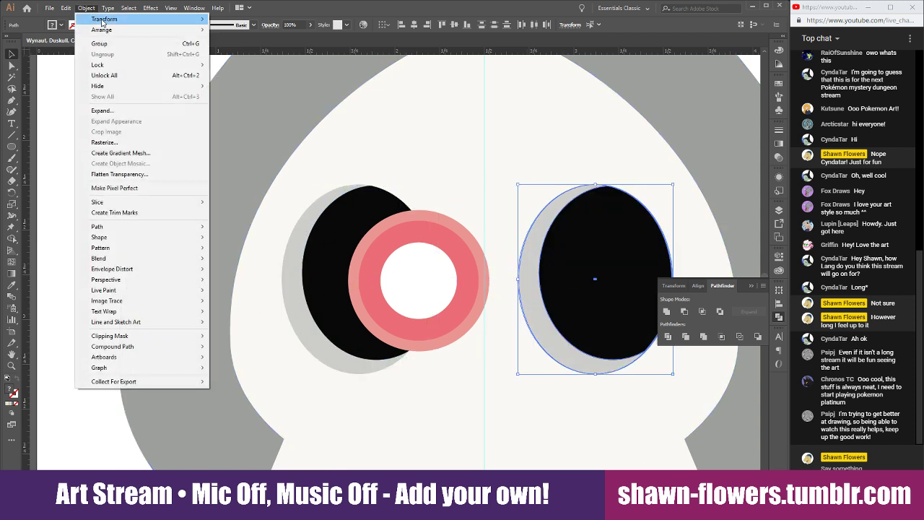
pyautogui.moveTo(109, 12)
pyautogui.click(238, 56)
pyautogui.click(96, 154)
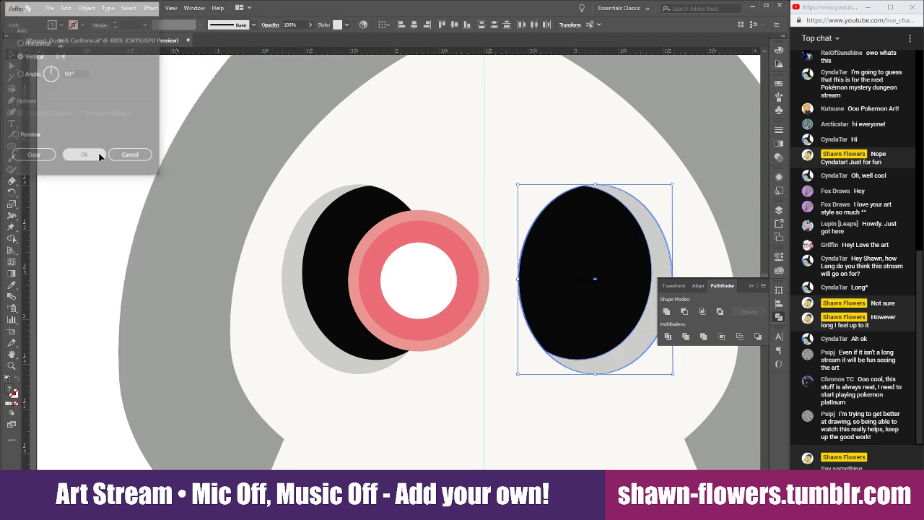
# Adjust the mirrored socket's horizontal position so it sits closer to the centre guide on the skull's right side
pyautogui.hscroll(4, 313, 243)
pyautogui.hscroll(1, 504, 304)
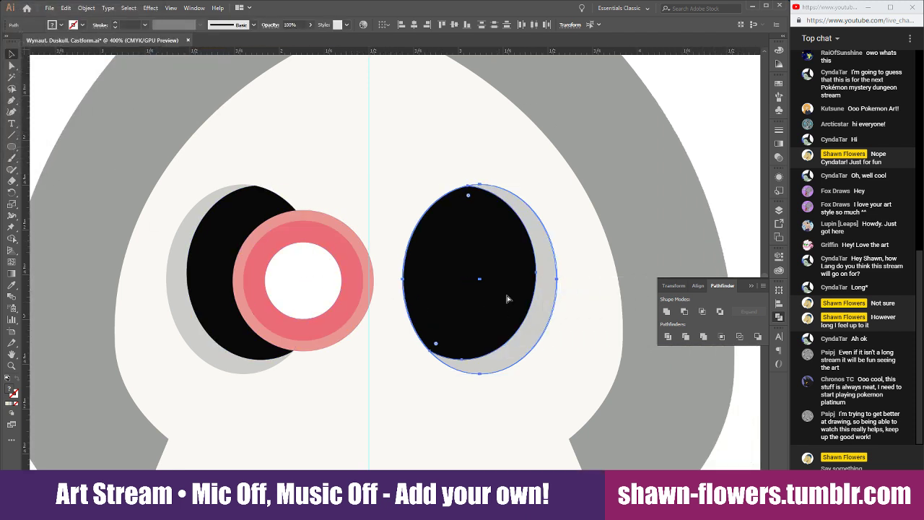
pyautogui.moveTo(485, 259); pyautogui.dragTo(504, 254)
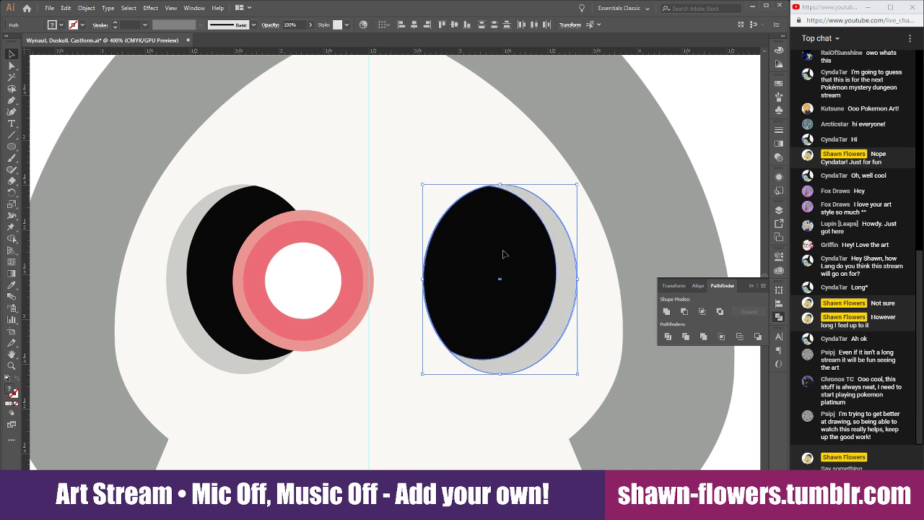
pyautogui.scroll(-3, 480, 293)
pyautogui.scroll(3, 448, 309)
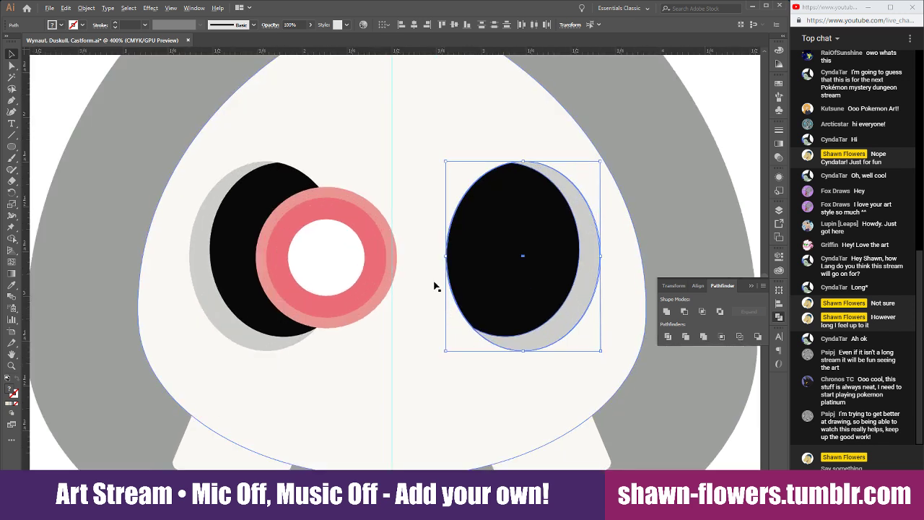
pyautogui.scroll(-3, 359, 284)
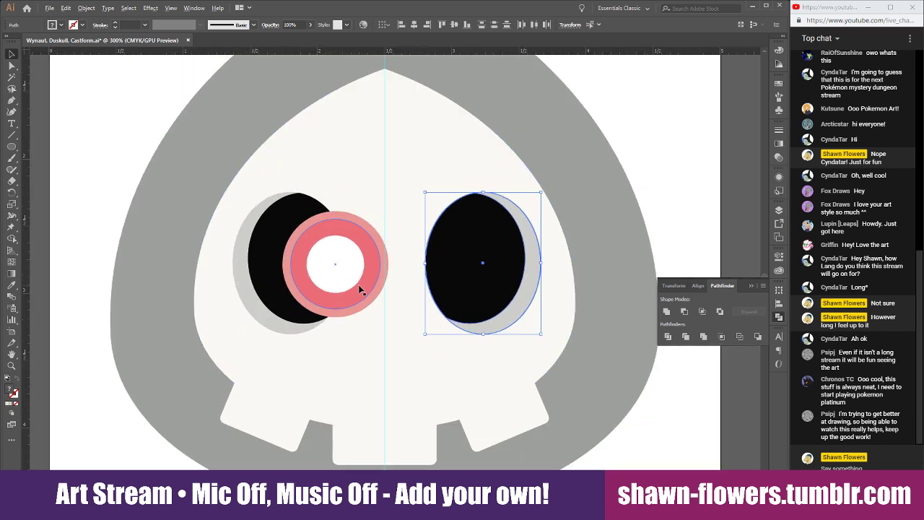
pyautogui.scroll(3, 484, 248)
pyautogui.moveTo(522, 232); pyautogui.dragTo(477, 237)
pyautogui.scroll(-3, 242, 312)
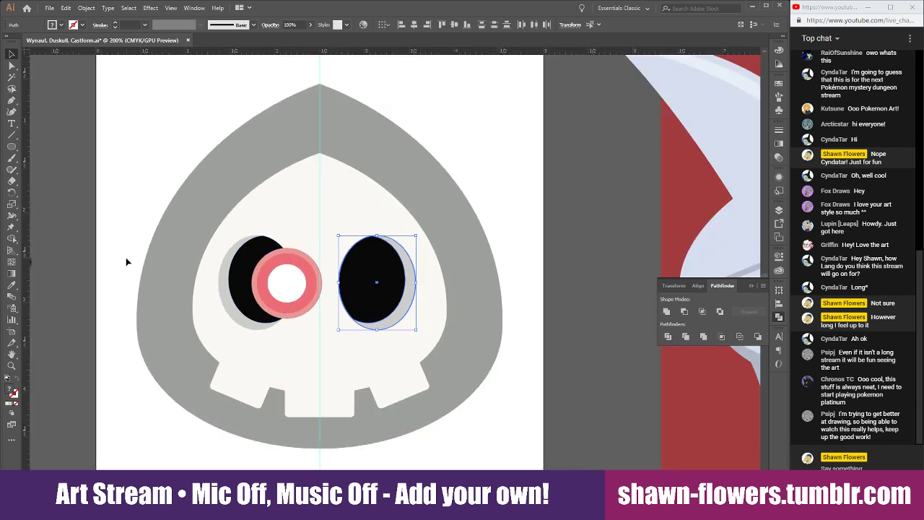
# Select both eye sockets without the skull, hood or pink eye and shift them slightly to centre them about the vertical guide
pyautogui.moveTo(126, 257); pyautogui.dragTo(232, 304)
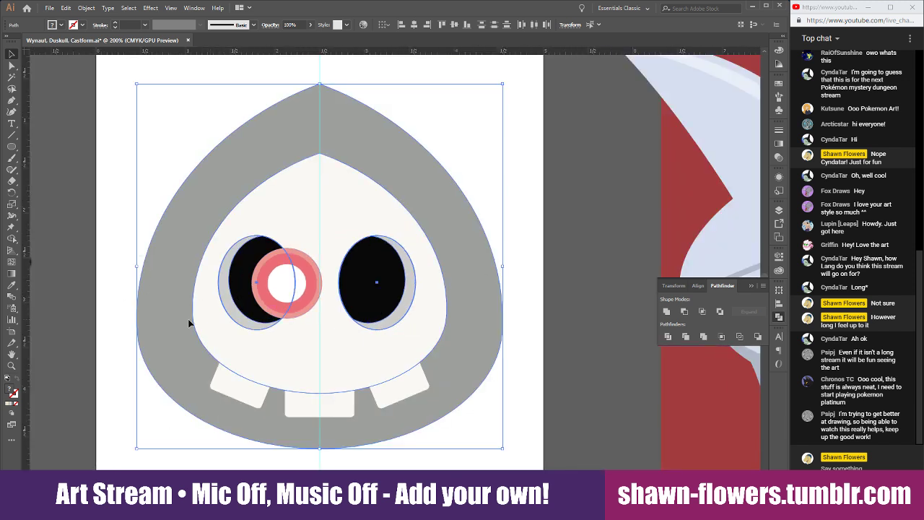
pyautogui.keyDown('shift'); pyautogui.click(193, 320); pyautogui.keyUp('shift')
pyautogui.keyDown('shift'); pyautogui.click(162, 319); pyautogui.keyUp('shift')
pyautogui.scroll(2, 207, 310)
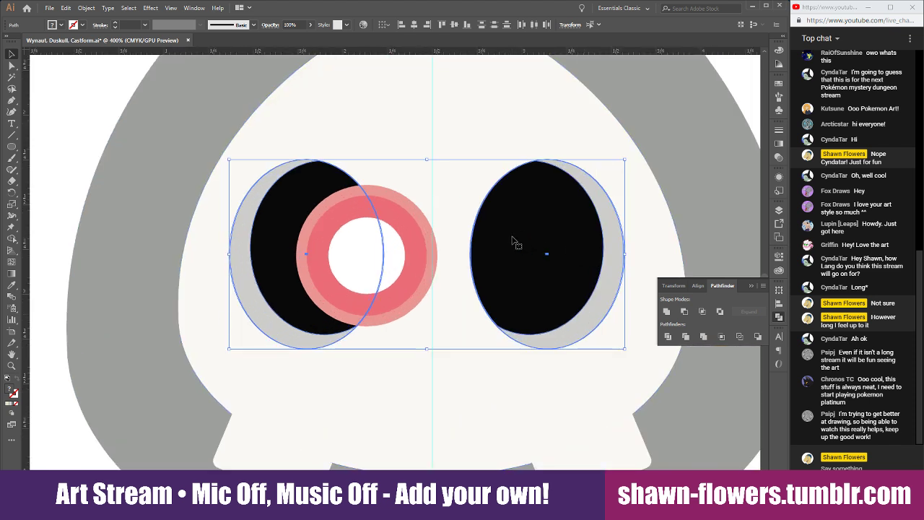
pyautogui.moveTo(512, 240); pyautogui.dragTo(523, 242)
pyautogui.click(55, 150)
pyautogui.scroll(-3, 202, 223)
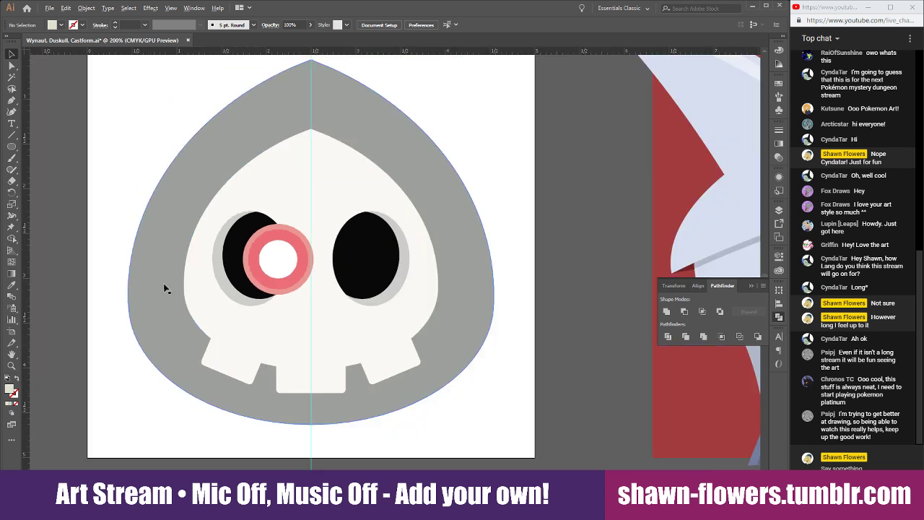
pyautogui.hscroll(-5, 339, 286)
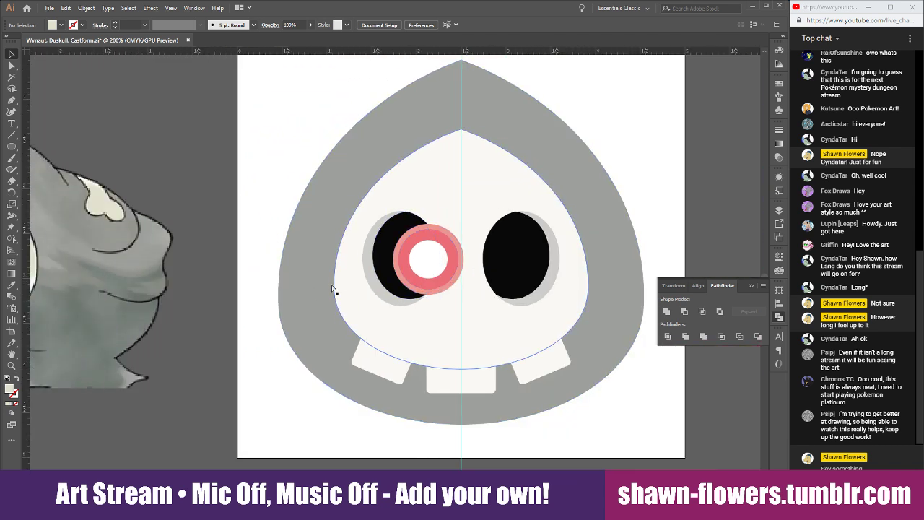
pyautogui.scroll(-2, 331, 288)
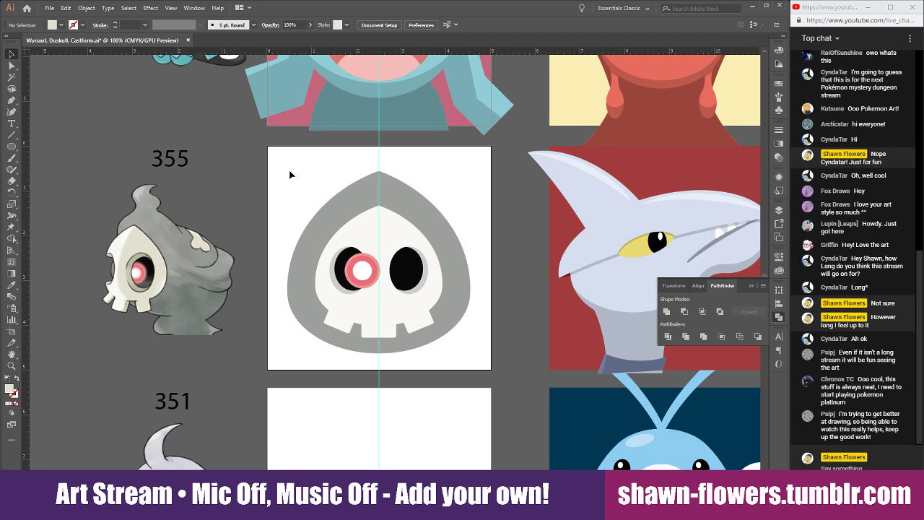
pyautogui.scroll(2, 330, 334)
pyautogui.scroll(3, 325, 330)
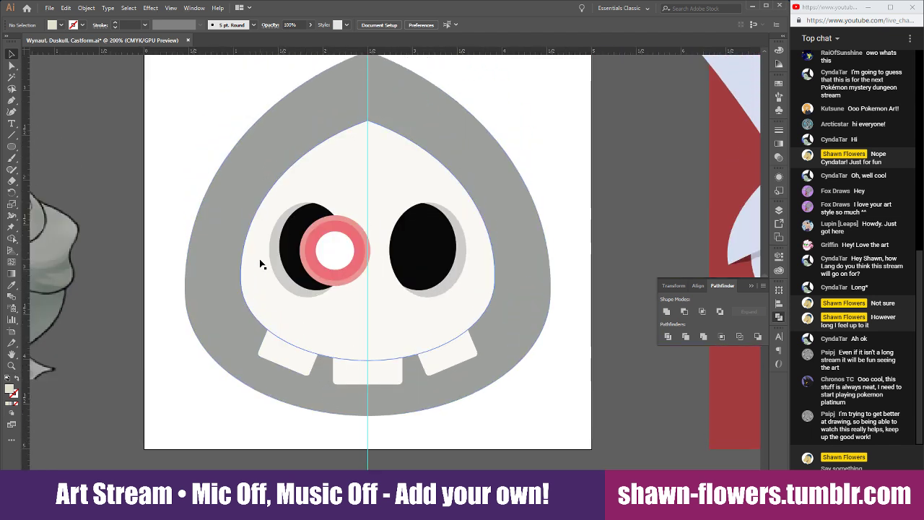
pyautogui.scroll(1, 260, 261)
pyautogui.moveTo(215, 115); pyautogui.dragTo(463, 355)
pyautogui.click(215, 441)
# Bring the left, right and middle teeth in front of the skull face
pyautogui.scroll(3, 357, 447)
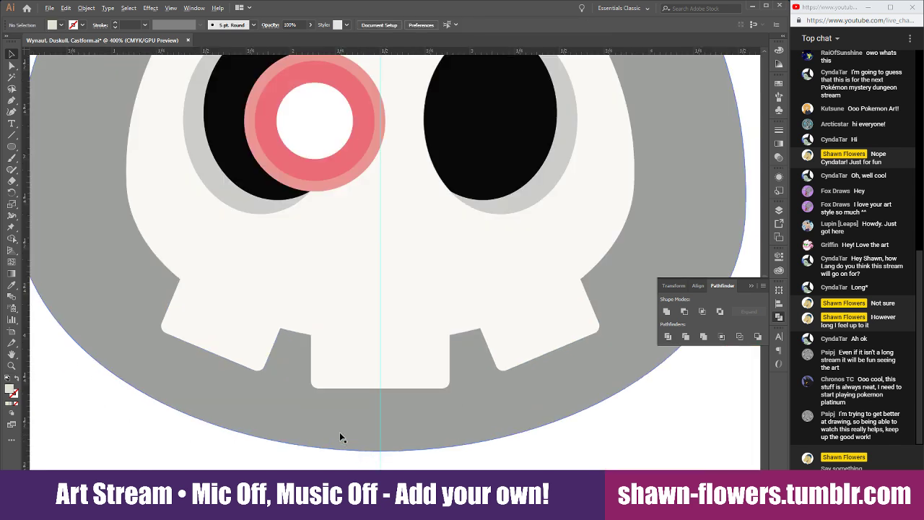
pyautogui.moveTo(271, 336); pyautogui.dragTo(250, 336)
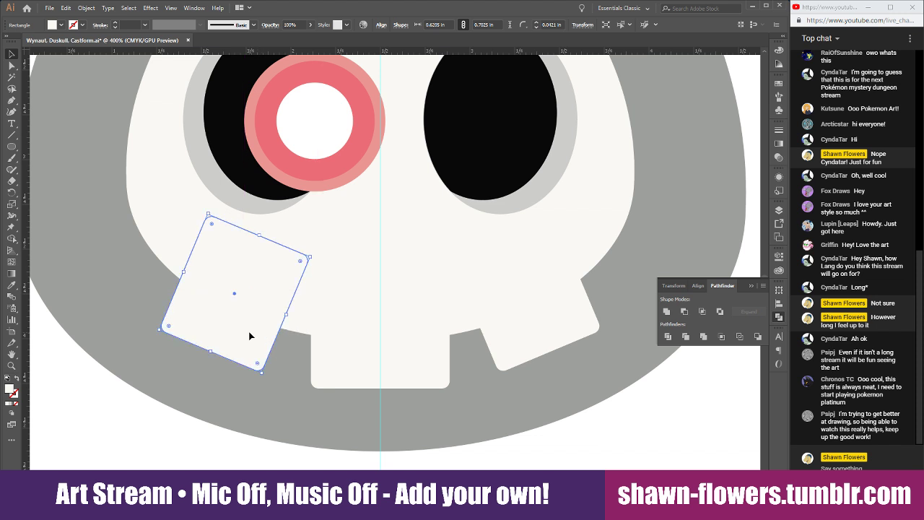
pyautogui.click(503, 345)
pyautogui.moveTo(512, 340)
pyautogui.mouseDown()
pyautogui.moveTo(524, 339)
pyautogui.moveTo(510, 340)
pyautogui.mouseUp()
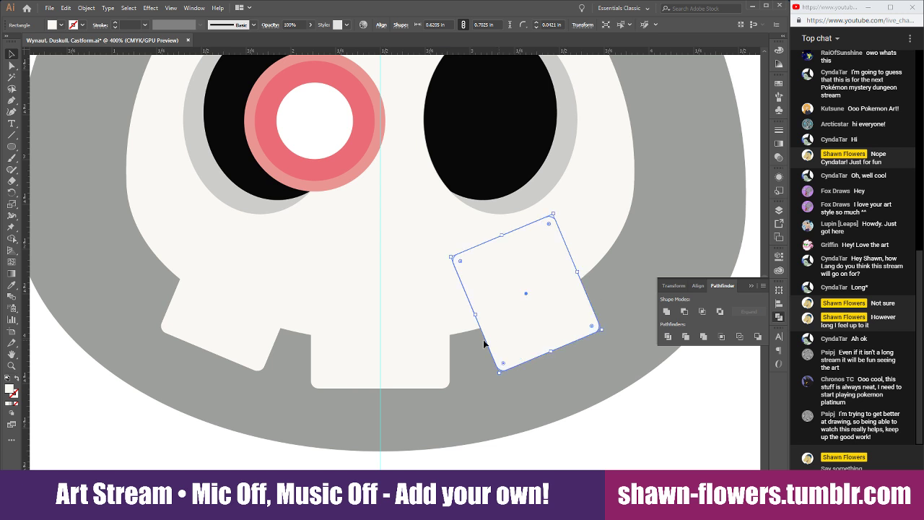
pyautogui.moveTo(402, 373)
pyautogui.mouseDown()
pyautogui.moveTo(404, 361)
pyautogui.moveTo(419, 375)
pyautogui.moveTo(396, 367)
pyautogui.mouseUp()
# Subtract a raised, slightly widened copy of the skull face from another skull copy to form a thin crescent along the jaw
pyautogui.click(295, 320)
pyautogui.moveTo(159, 253); pyautogui.dragTo(176, 239)
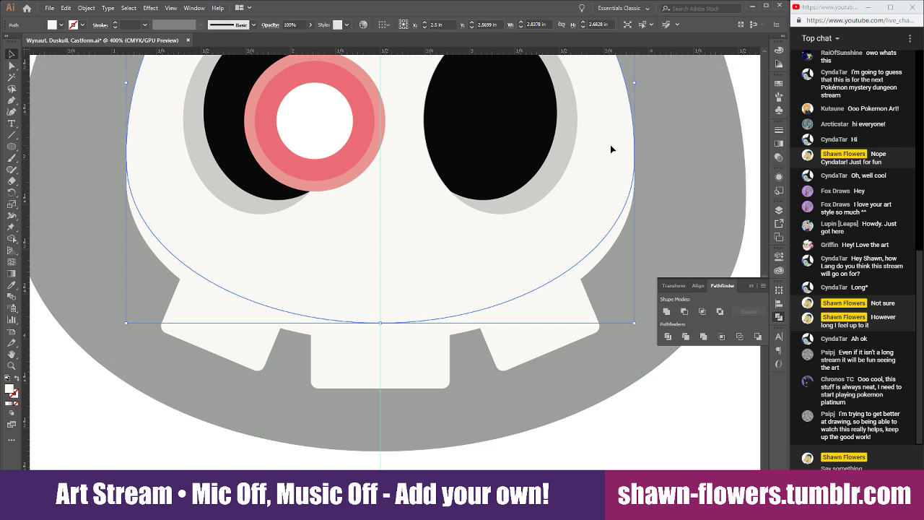
pyautogui.moveTo(635, 81); pyautogui.dragTo(639, 81)
pyautogui.keyDown('shift'); pyautogui.click(306, 327); pyautogui.keyUp('shift')
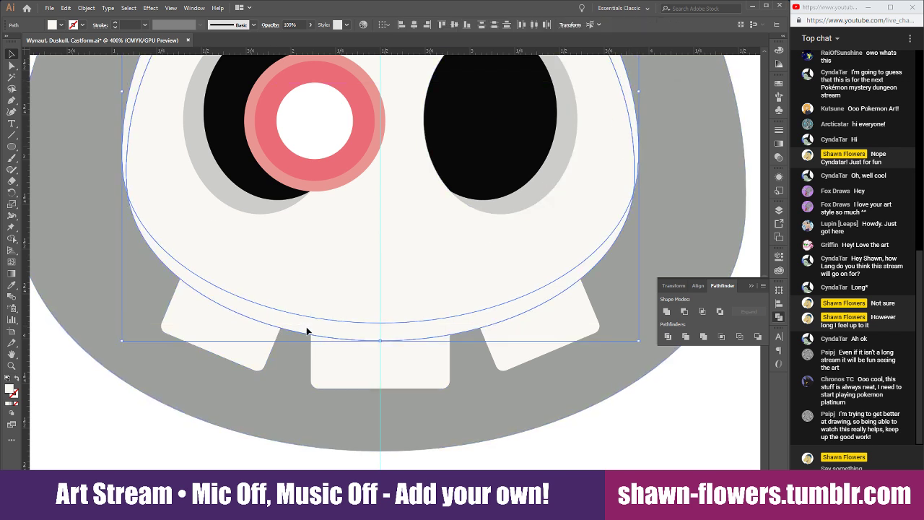
pyautogui.click(683, 311)
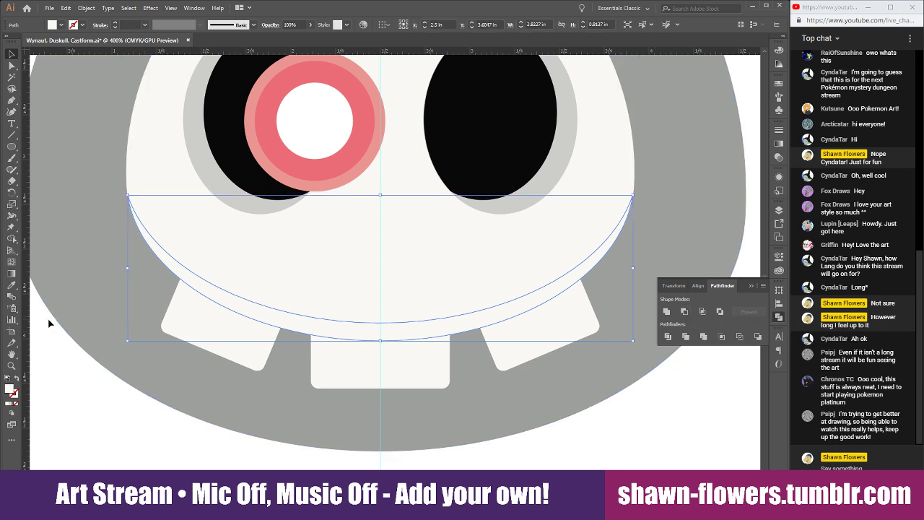
# Fill the jaw crescent with the light grey sampled from the left eye socket's rim and deselect it
pyautogui.click(11, 285)
pyautogui.click(232, 192)
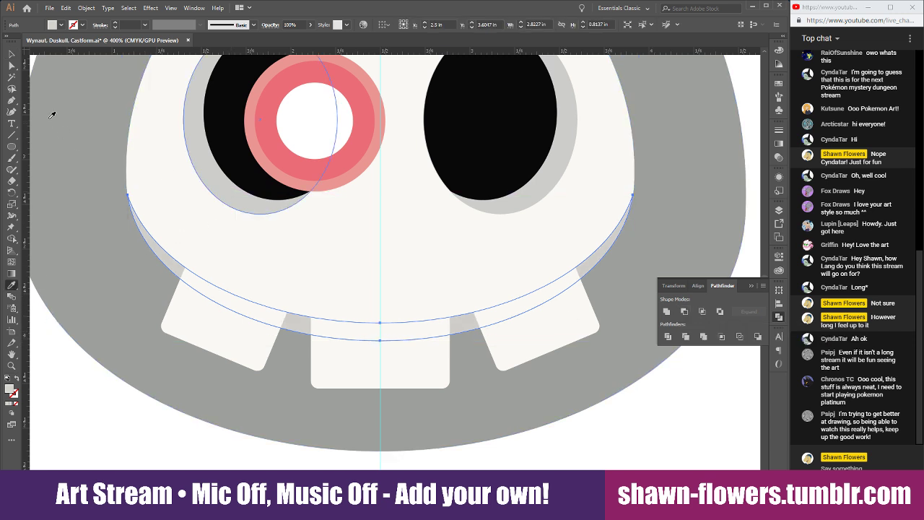
pyautogui.click(11, 55)
pyautogui.click(85, 390)
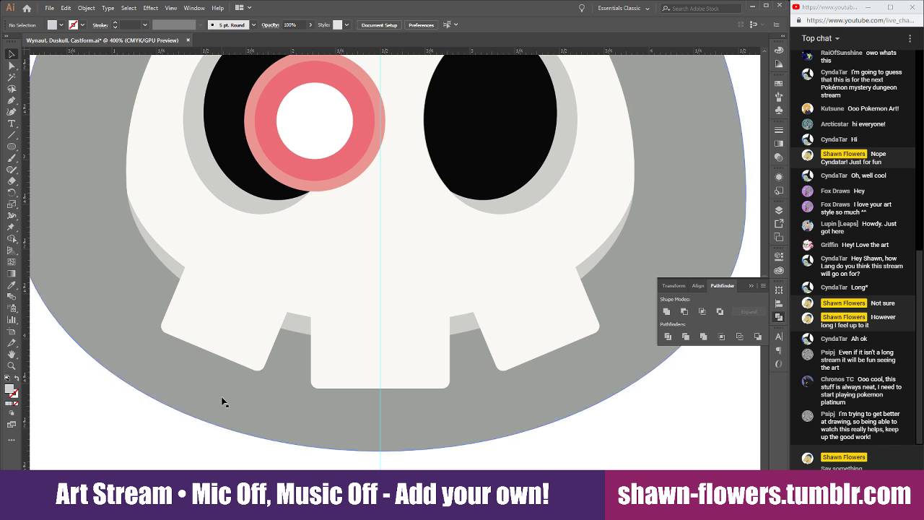
# Duplicate the left tooth and offset the copy slightly up and to the left of the original
pyautogui.scroll(1, 259, 416)
pyautogui.scroll(-1, 258, 416)
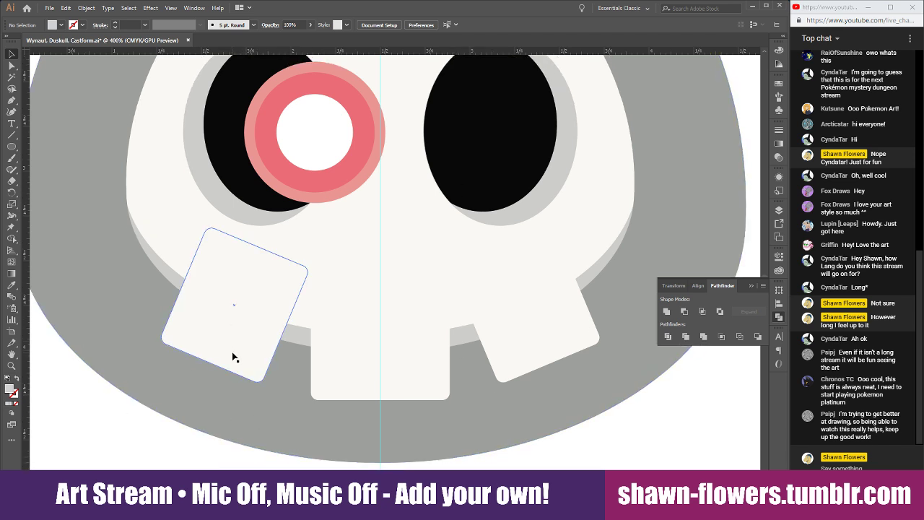
pyautogui.moveTo(249, 354); pyautogui.dragTo(241, 338)
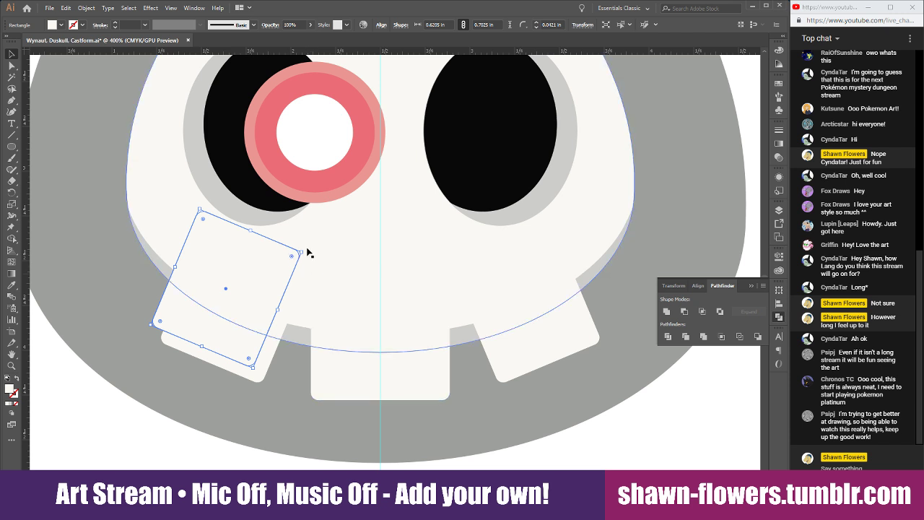
# Try to subtract the offset tooth copy directly from the original left tooth, and undo the subtraction
pyautogui.moveTo(305, 251); pyautogui.dragTo(307, 256)
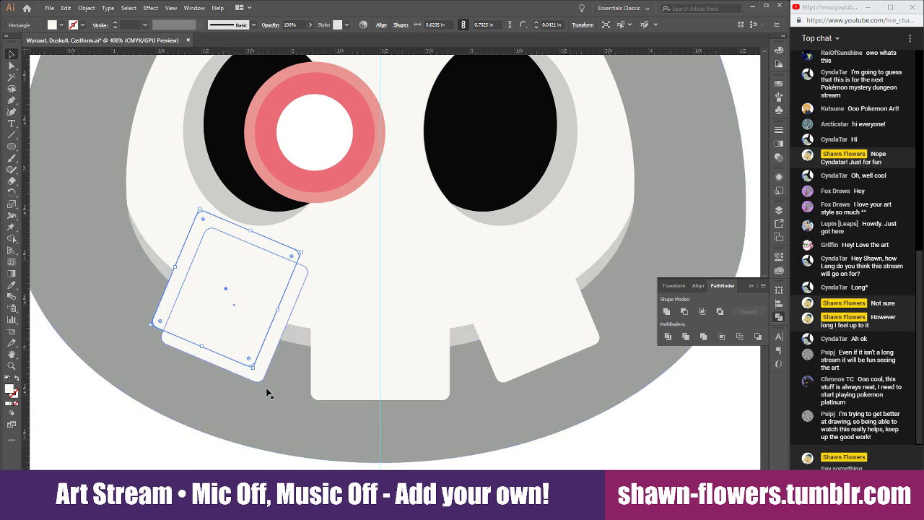
pyautogui.moveTo(261, 380); pyautogui.dragTo(265, 377)
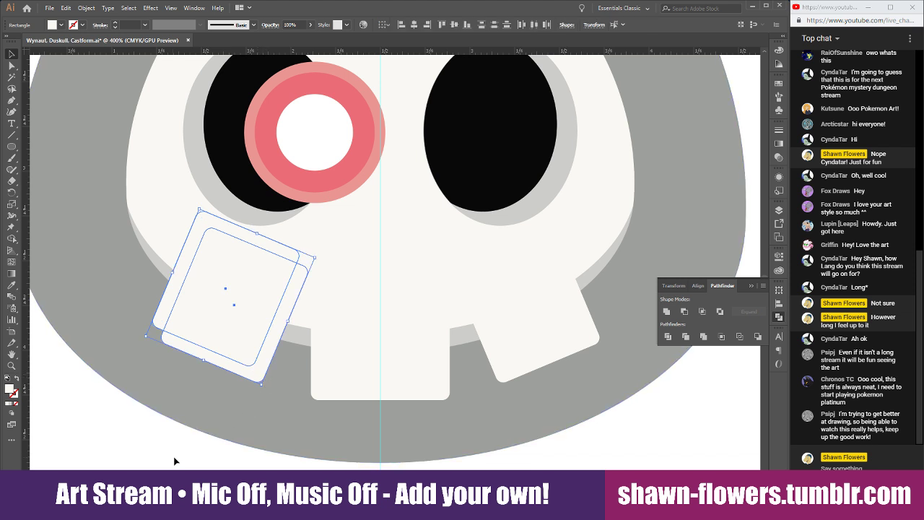
pyautogui.click(83, 443)
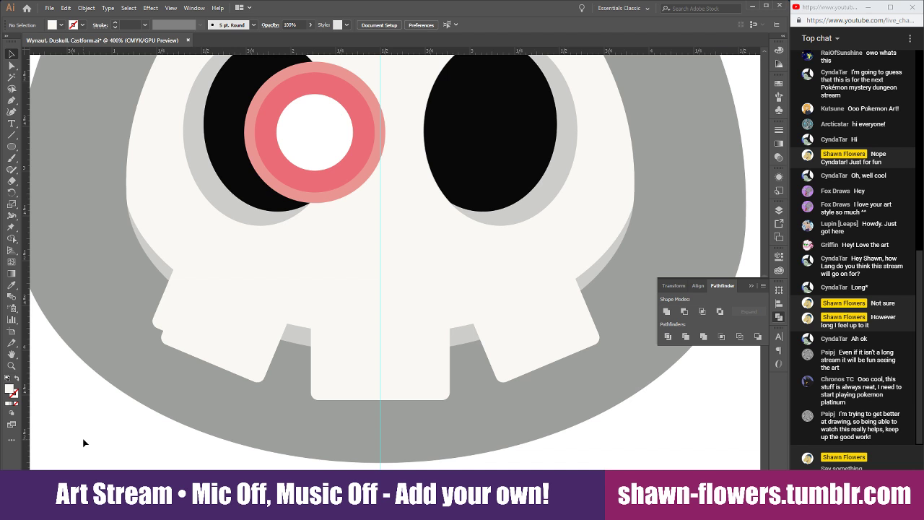
pyautogui.click(241, 340)
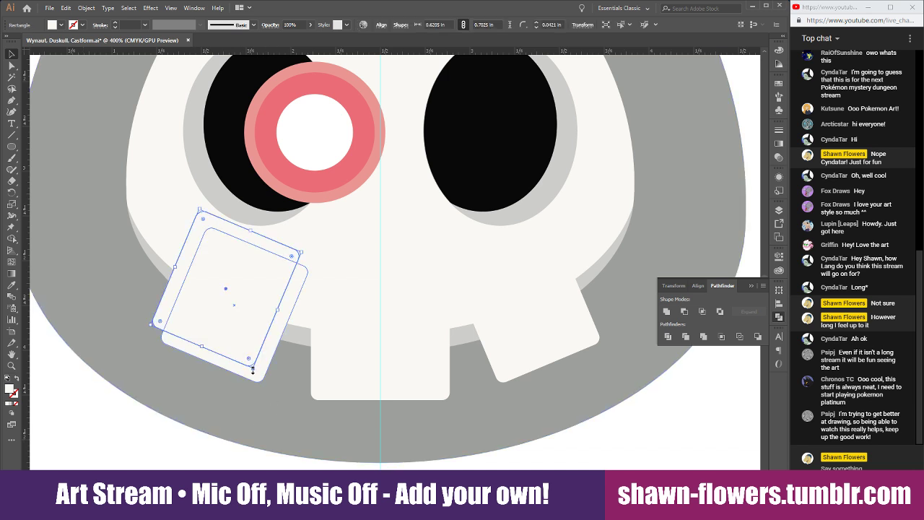
pyautogui.keyDown('shift'); pyautogui.click(262, 378); pyautogui.keyUp('shift')
pyautogui.click(684, 311)
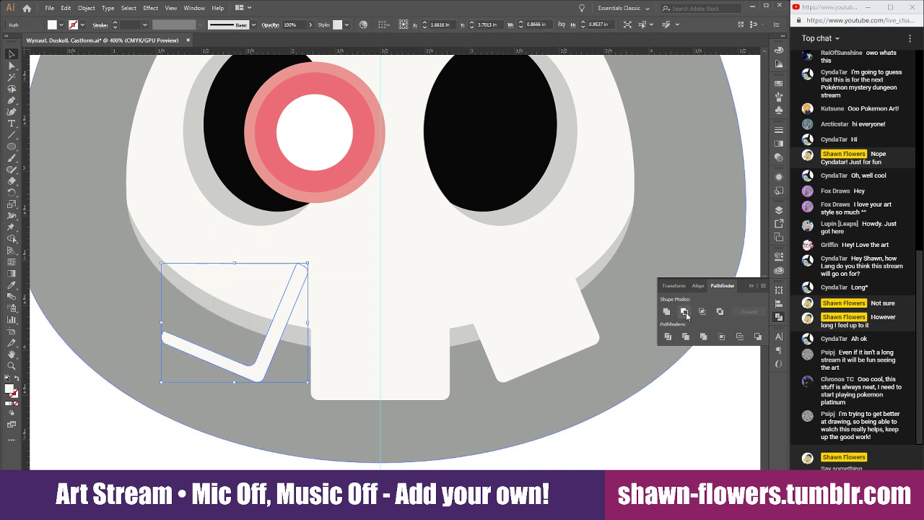
pyautogui.hotkey('ctrl', 'z')
# Duplicate the original left tooth in place and subtract the offset copy from it to leave an L-shaped shading strip
pyautogui.click(103, 442)
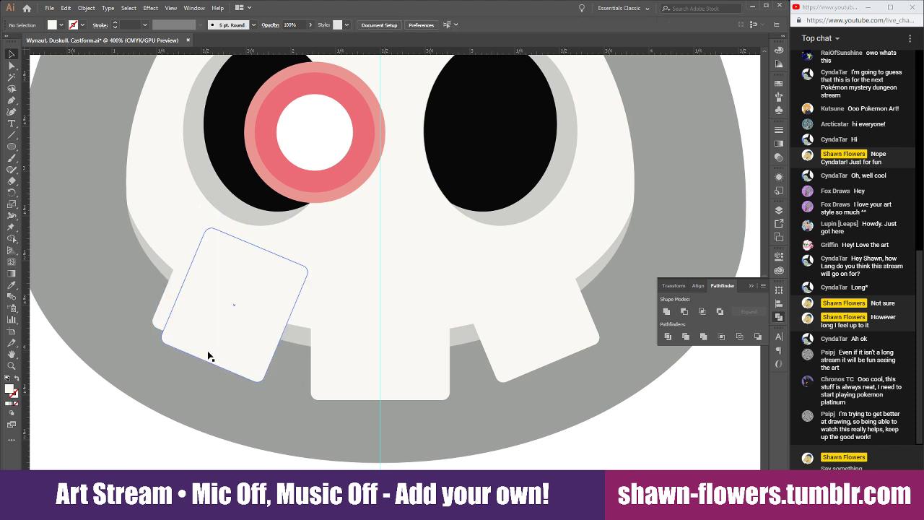
pyautogui.click(195, 355)
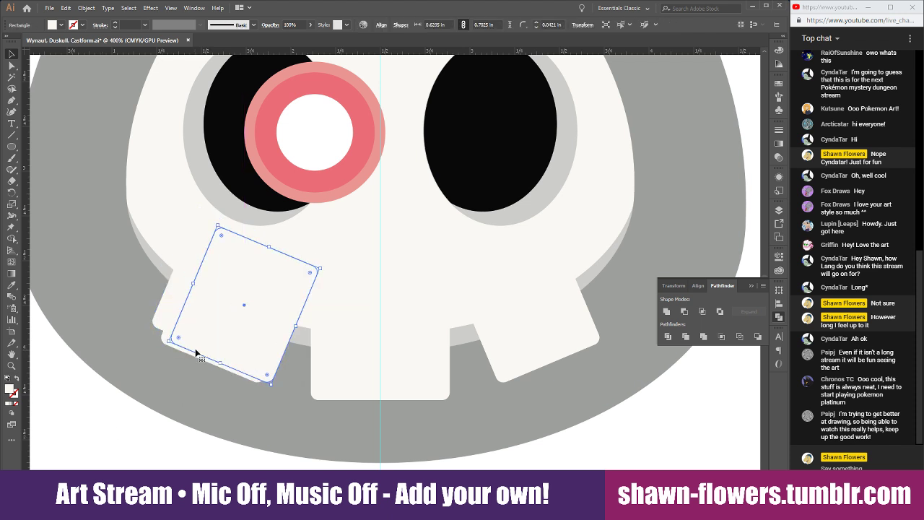
pyautogui.moveTo(196, 353)
pyautogui.mouseDown()
pyautogui.moveTo(206, 353)
pyautogui.moveTo(187, 354)
pyautogui.mouseUp()
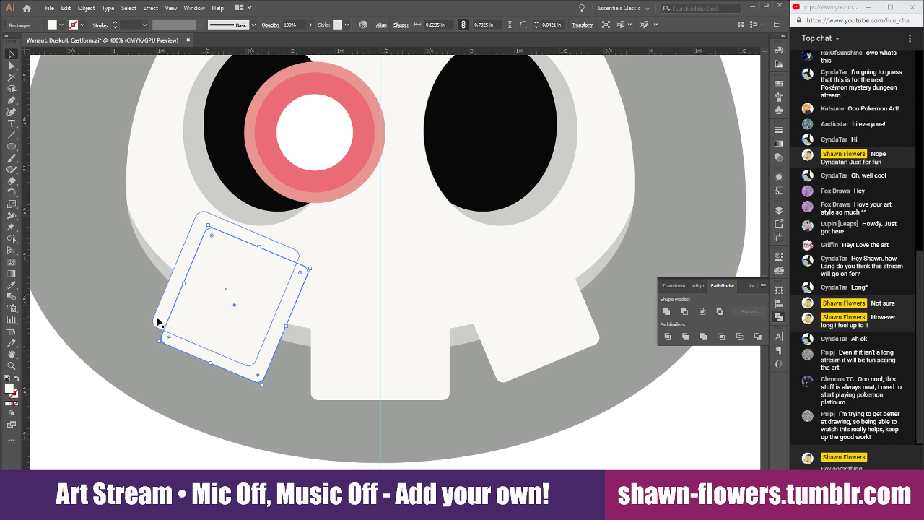
pyautogui.keyDown('shift'); pyautogui.click(158, 322); pyautogui.keyUp('shift')
pyautogui.click(678, 313)
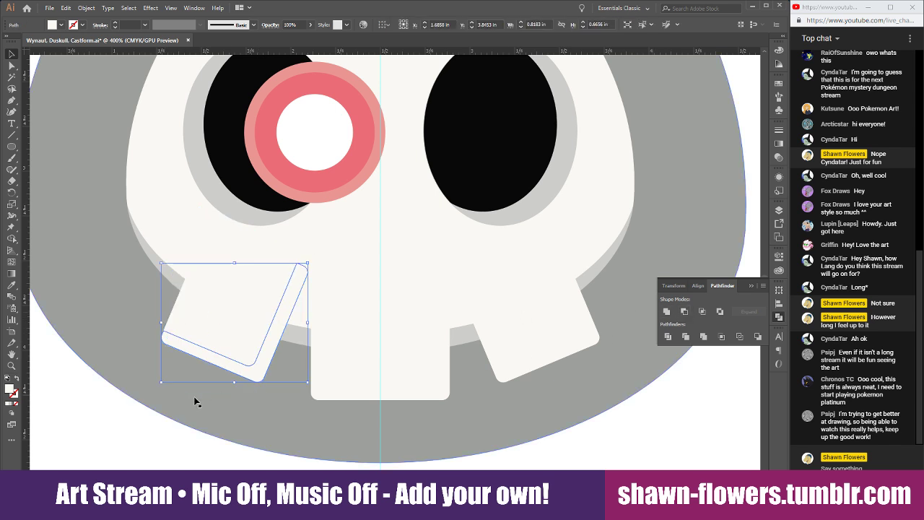
# Fill the left tooth's L-shaped strip with the light grey sampled from the jaw crescent and deselect it
pyautogui.click(12, 284)
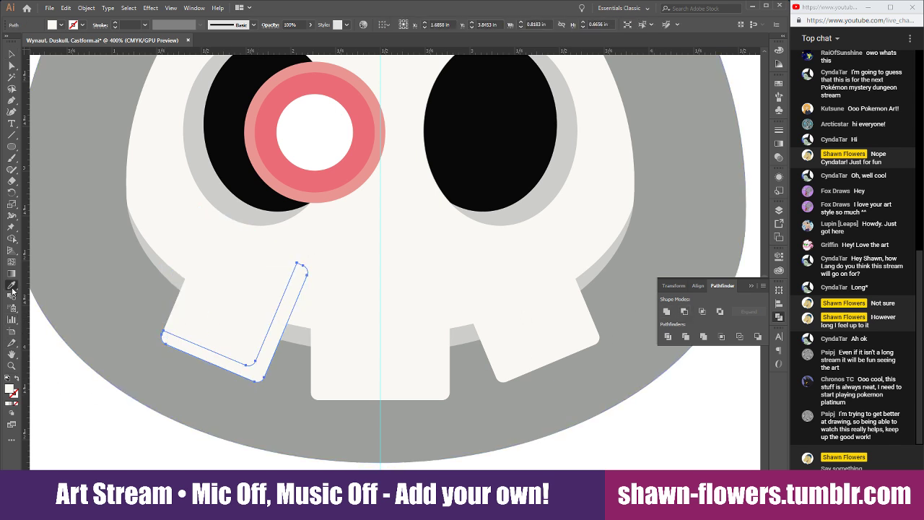
pyautogui.click(168, 270)
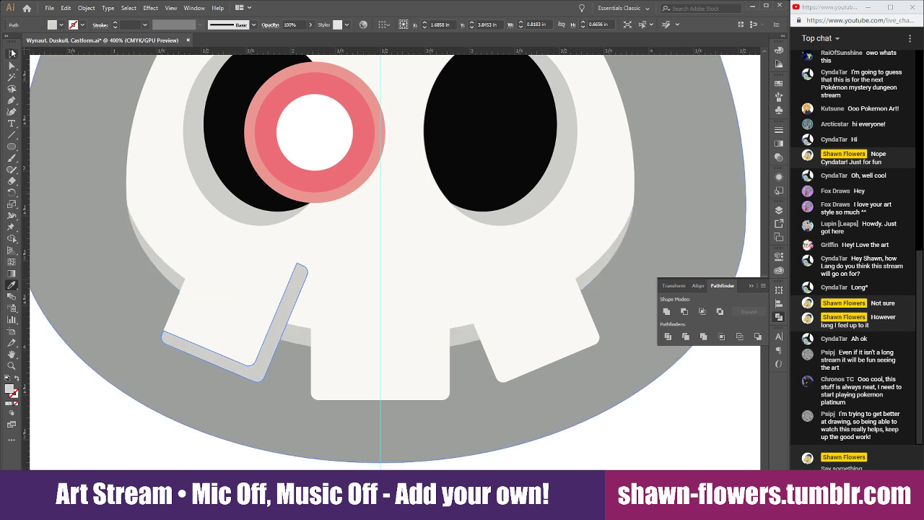
pyautogui.click(11, 54)
pyautogui.click(69, 397)
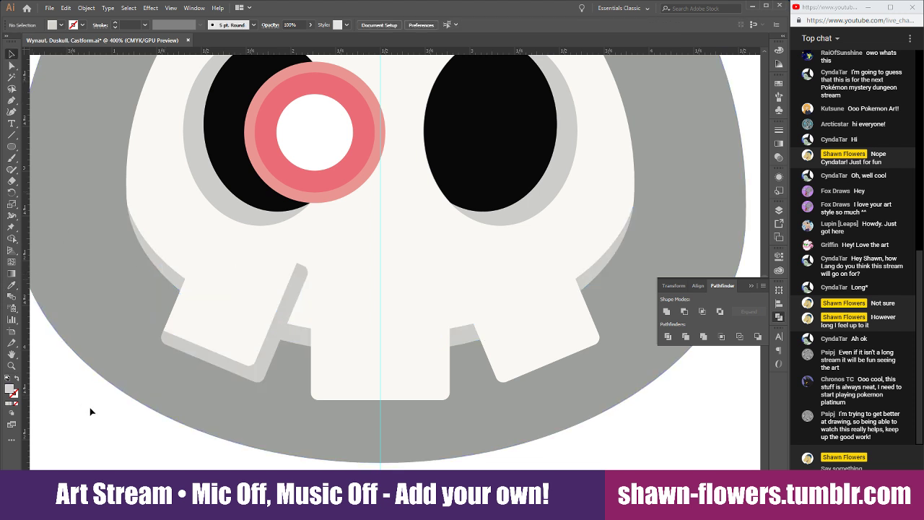
# Select the left tooth together with its grey shading strip and send both backward in the stacking order
pyautogui.click(226, 362)
pyautogui.keyDown('shift'); pyautogui.click(231, 339); pyautogui.keyUp('shift')
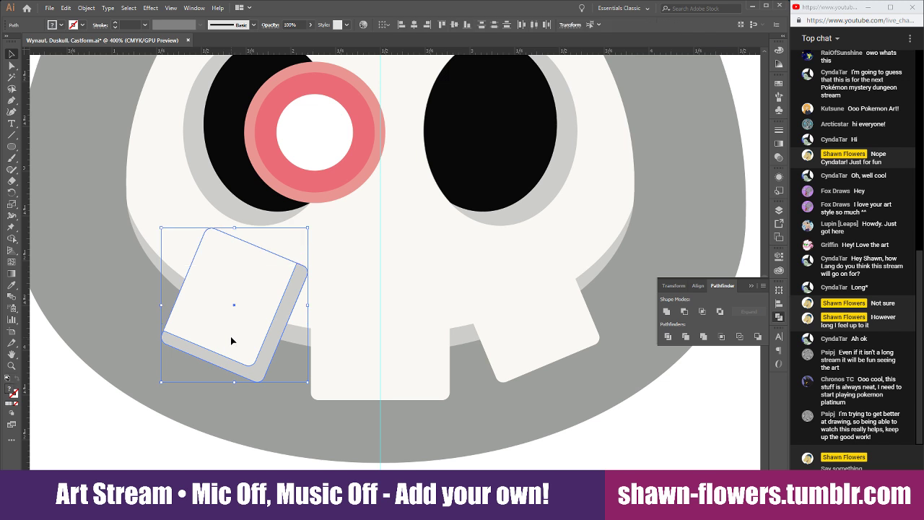
pyautogui.press('a')
pyautogui.press('v')
pyautogui.hotkey('ctrl', '[')
pyautogui.click(103, 435)
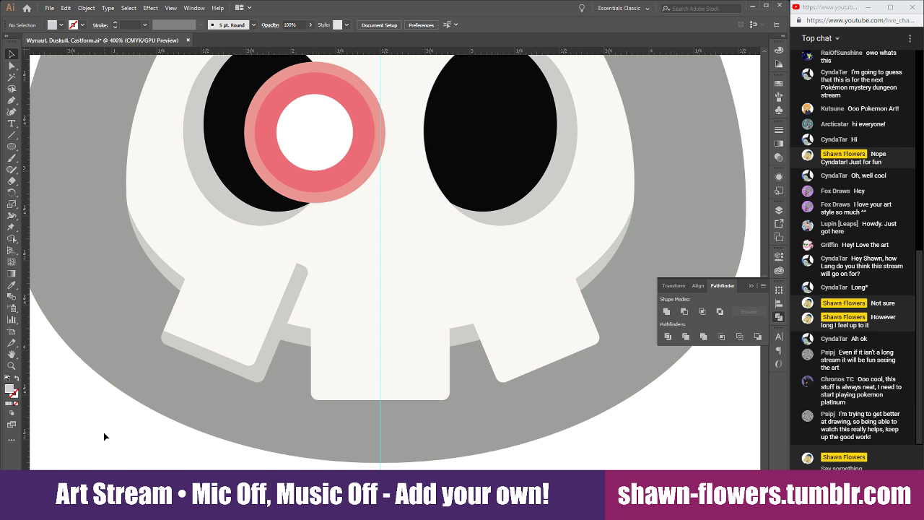
# Duplicate the grey jaw crescent in place and bring the copy in front of the teeth
pyautogui.click(283, 289)
pyautogui.scroll(2, 276, 313)
pyautogui.scroll(-1, 275, 313)
pyautogui.scroll(3, 284, 314)
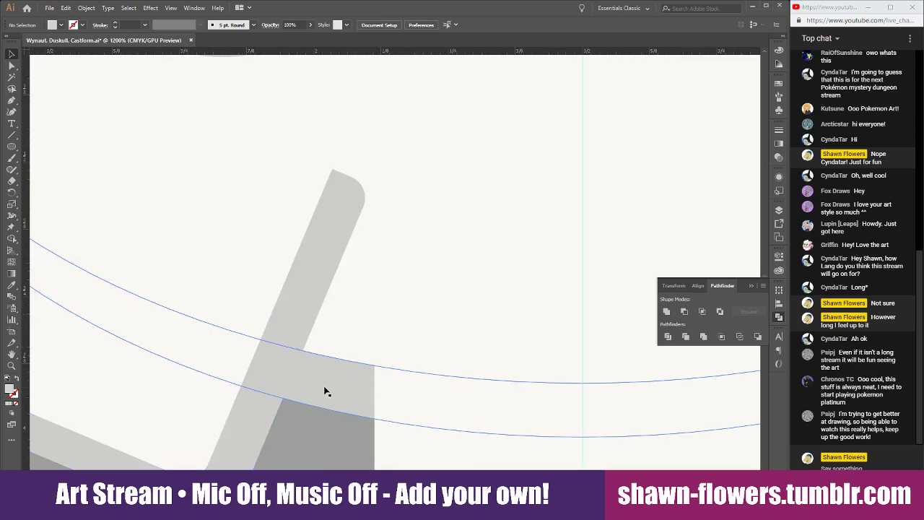
pyautogui.scroll(-4, 321, 397)
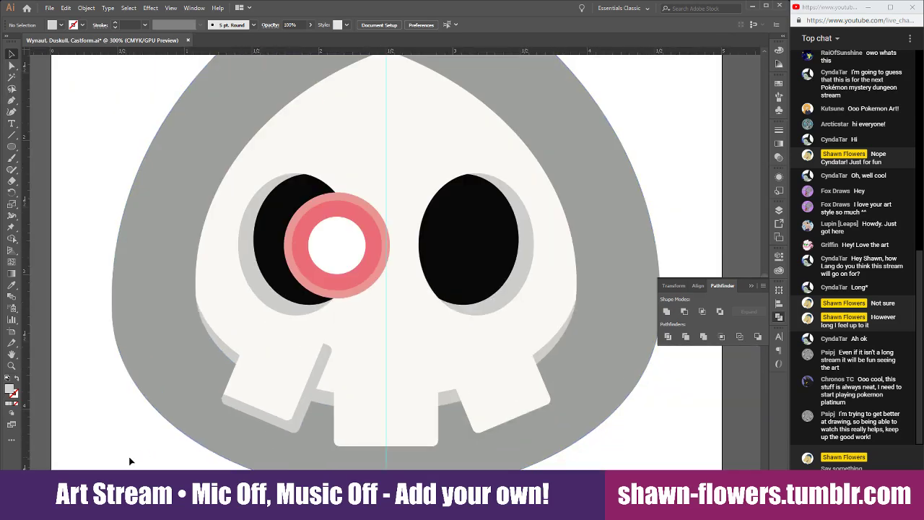
pyautogui.scroll(1, 349, 396)
pyautogui.click(318, 362)
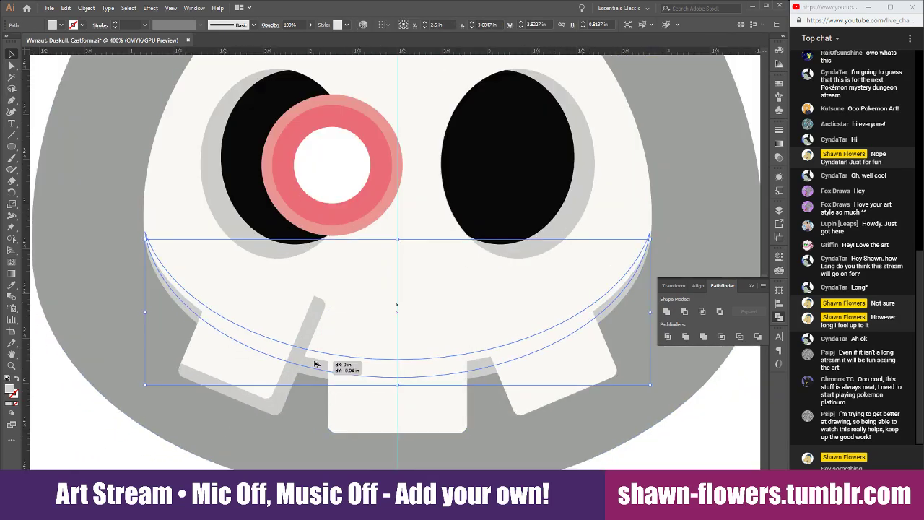
pyautogui.moveTo(317, 353); pyautogui.dragTo(318, 366)
pyautogui.hotkey('ctrl', 'shift', ']')
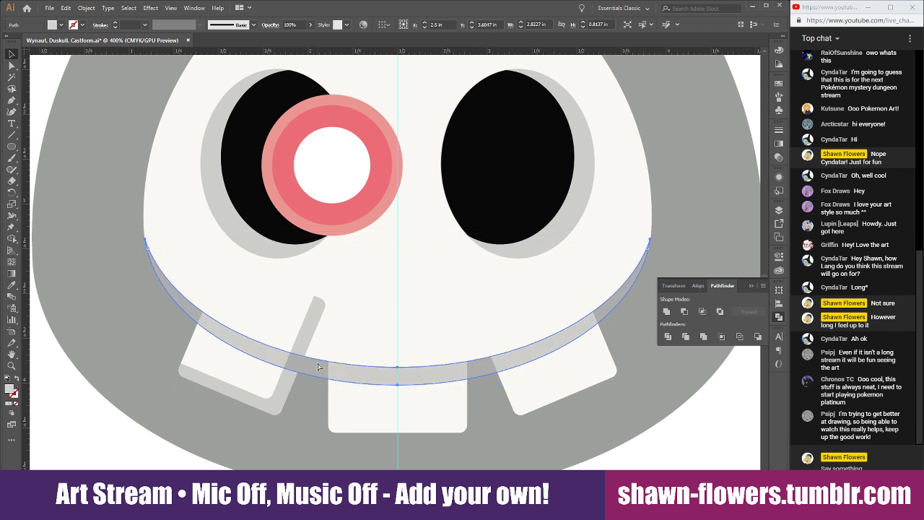
# Try to subtract the front jaw crescent from the left tooth's grey shading strip
pyautogui.keyDown('shift'); pyautogui.click(282, 385); pyautogui.keyUp('shift')
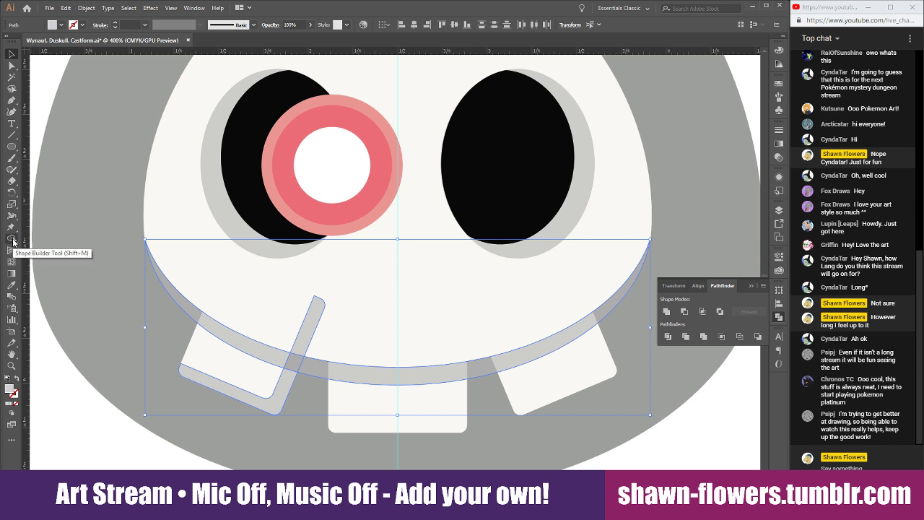
pyautogui.click(702, 312)
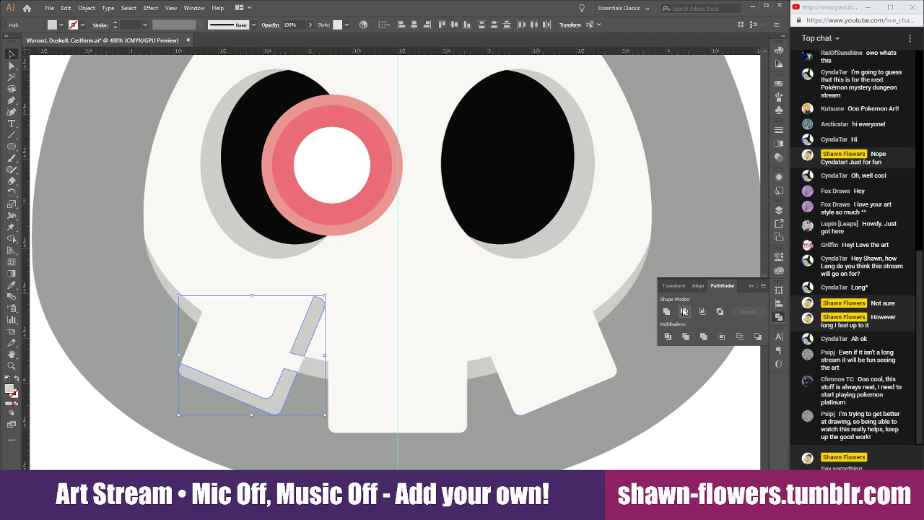
pyautogui.click(70, 422)
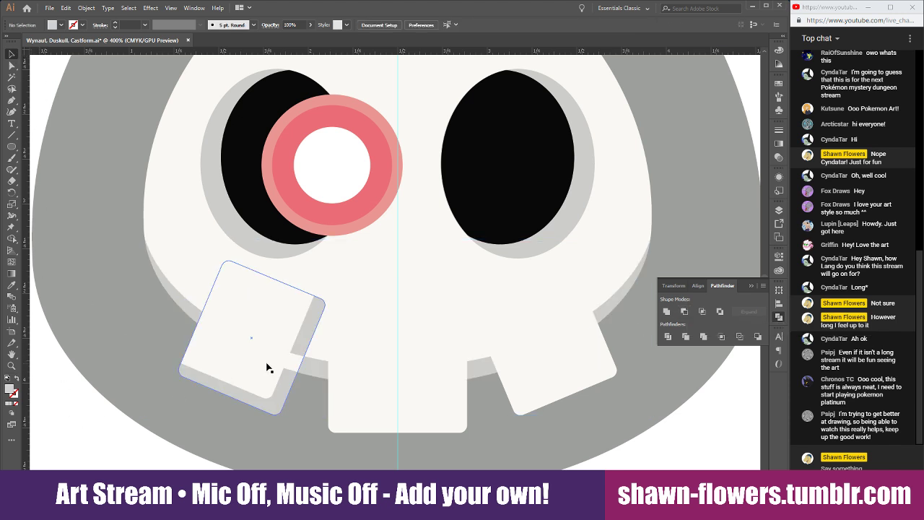
pyautogui.click(309, 340)
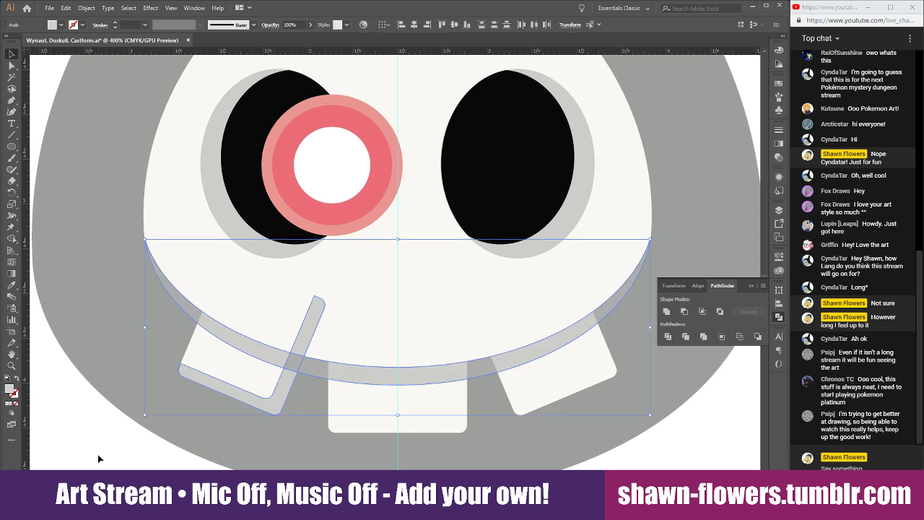
# Merge the lower part of the left tooth's grey strip with its overlap on the front jaw crescent using Shape Builder
pyautogui.click(12, 241)
pyautogui.moveTo(288, 382); pyautogui.dragTo(153, 366)
pyautogui.click(11, 54)
pyautogui.click(83, 402)
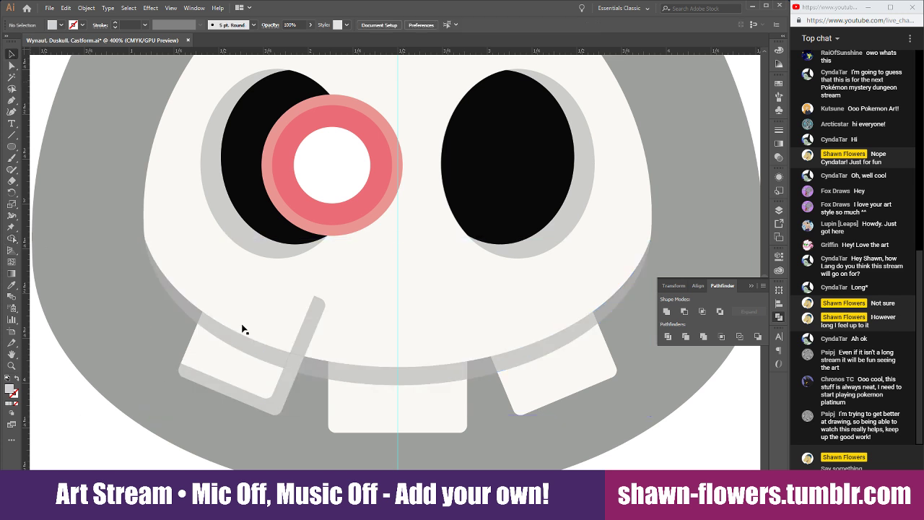
# Delete the leftover pieces of the front jaw crescent and the strip's stray upper end
pyautogui.click(245, 350)
pyautogui.press('Delete')
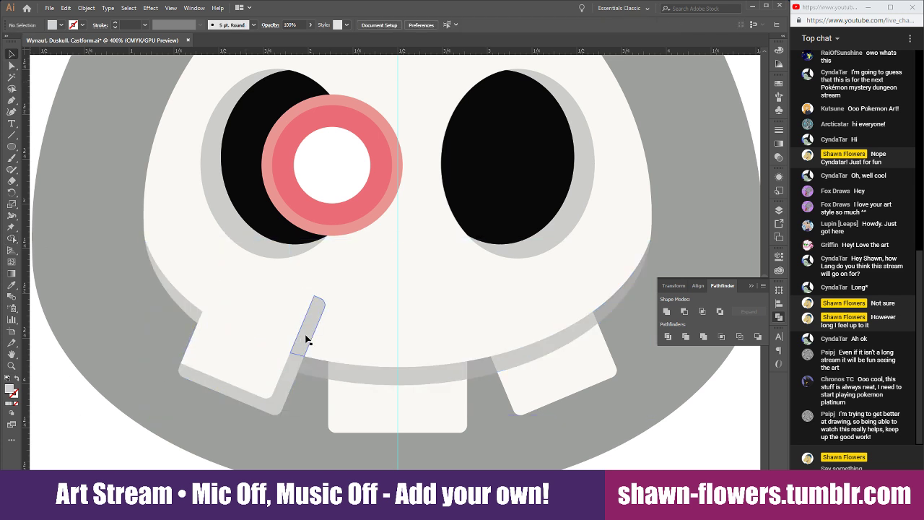
pyautogui.click(340, 373)
pyautogui.press('Delete')
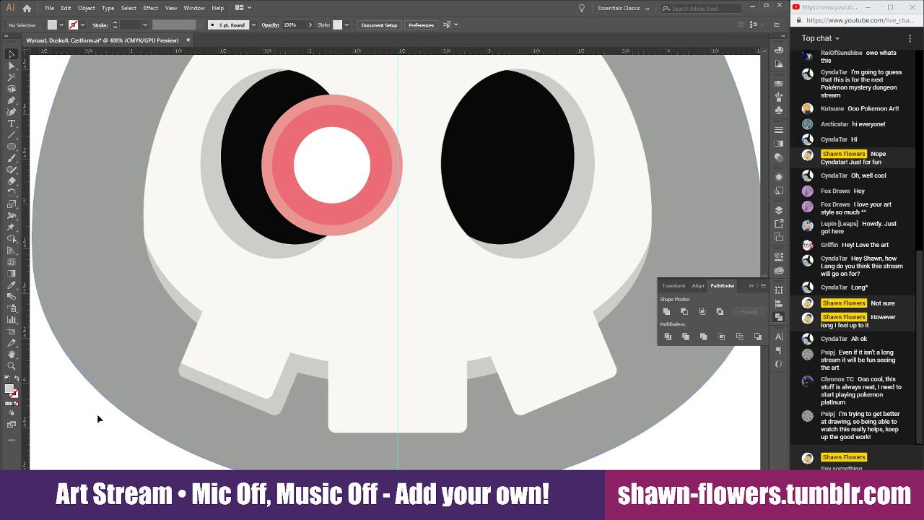
# Duplicate the left tooth's grey shading strip horizontally across to the right tooth
pyautogui.hscroll(3, 93, 440)
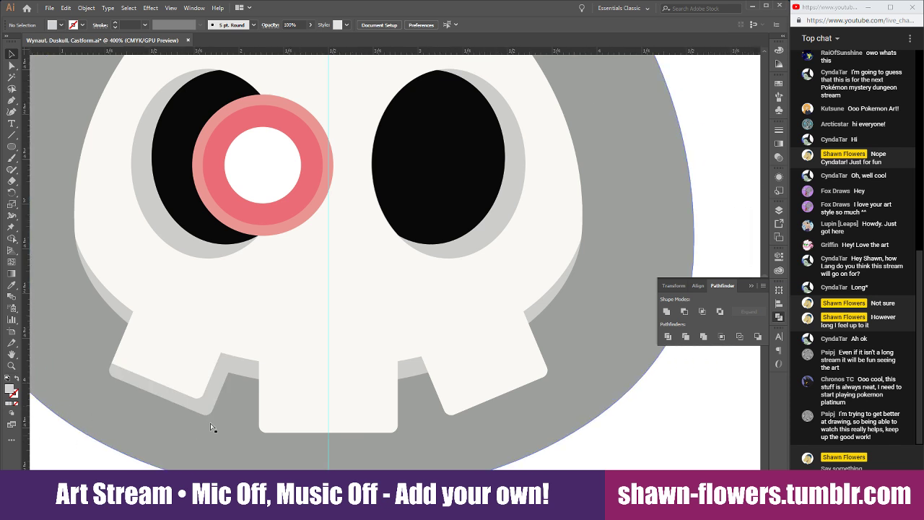
pyautogui.click(474, 379)
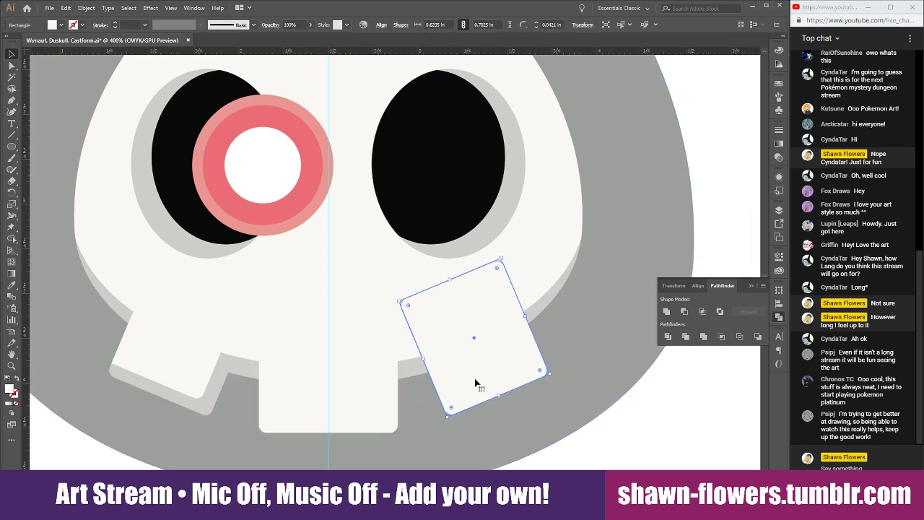
pyautogui.press('Delete')
pyautogui.scroll(-3, 120, 422)
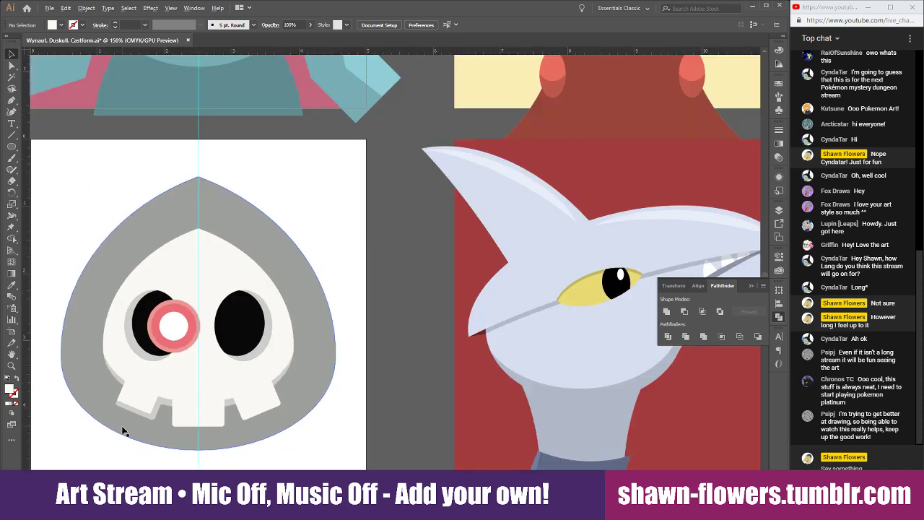
pyautogui.scroll(3, 115, 447)
pyautogui.click(194, 367)
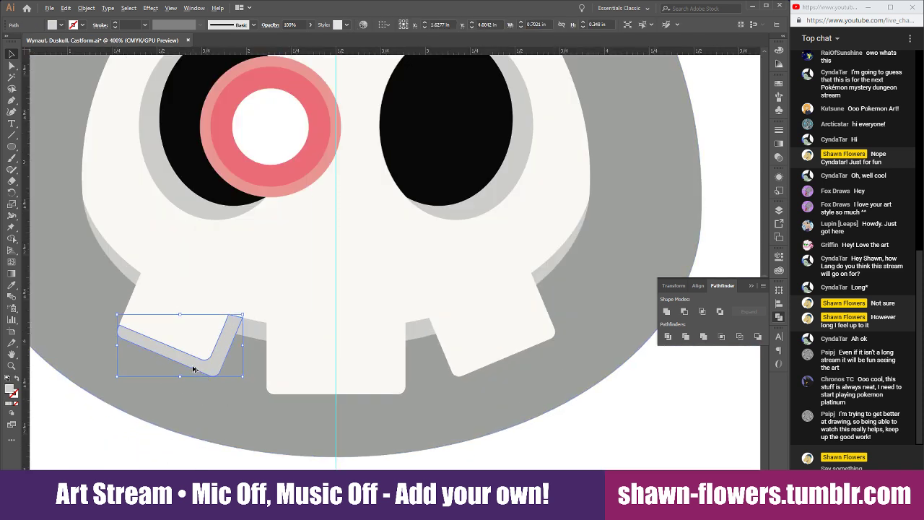
pyautogui.moveTo(192, 367); pyautogui.dragTo(480, 367)
# Reflect the copied shading strip across the vertical axis and fit it against the right tooth's lower edge
pyautogui.click(86, 8)
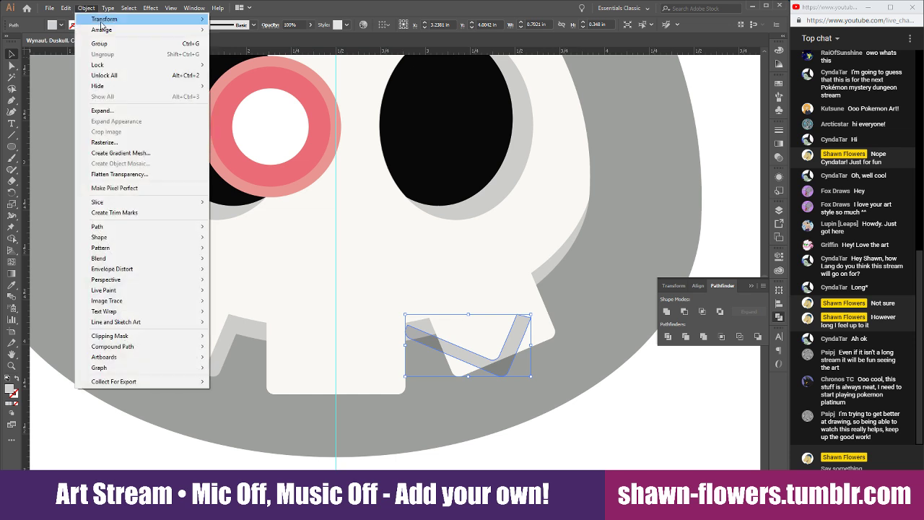
pyautogui.moveTo(102, 20)
pyautogui.click(234, 55)
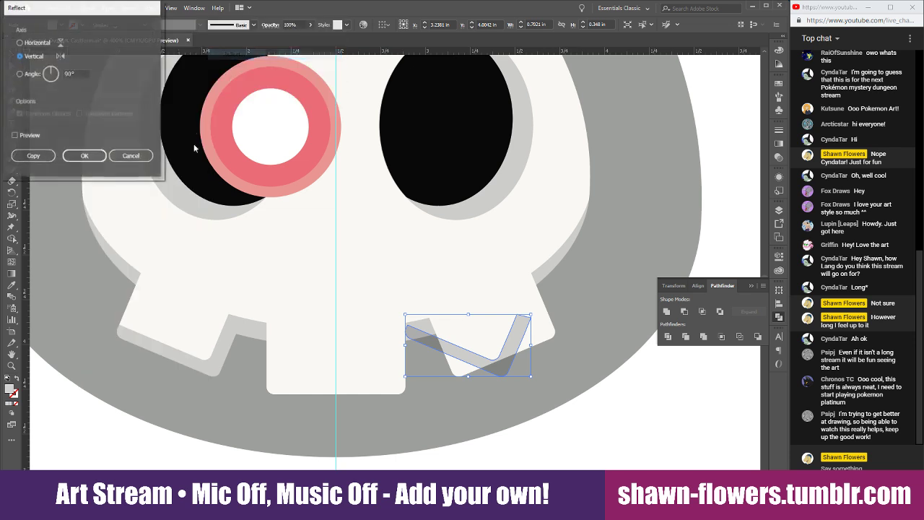
pyautogui.click(83, 155)
pyautogui.scroll(3, 473, 375)
pyautogui.moveTo(403, 346); pyautogui.dragTo(508, 308)
pyautogui.scroll(3, 470, 361)
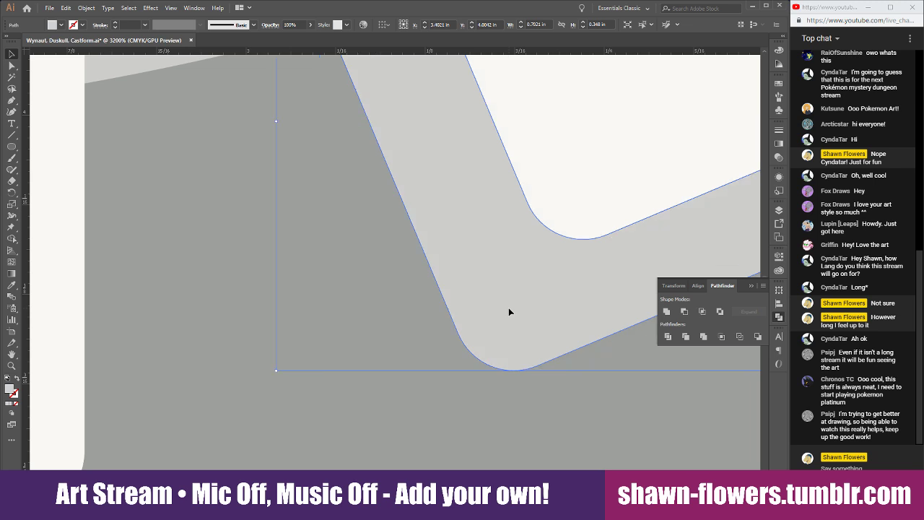
pyautogui.scroll(-5, 418, 377)
pyautogui.click(654, 458)
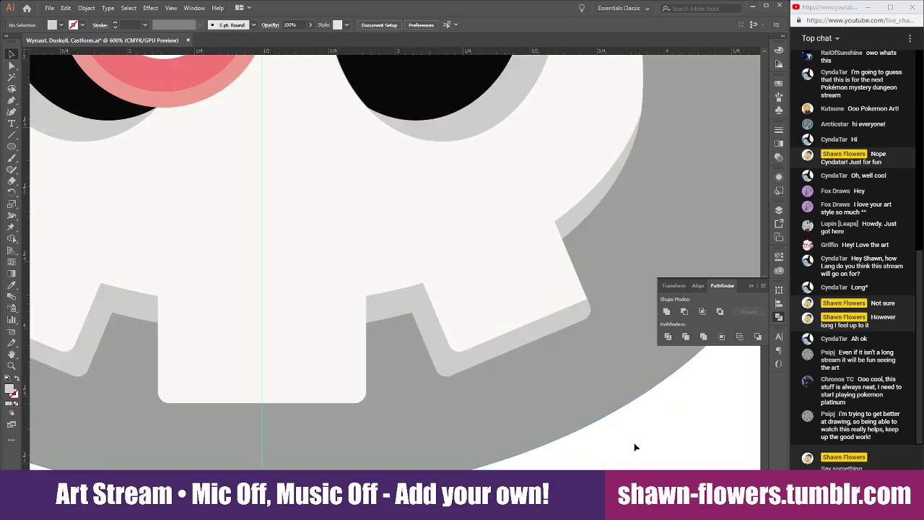
# Duplicate the middle tooth straight up by roughly the thickness of the side teeth's shading
pyautogui.scroll(-5, 635, 448)
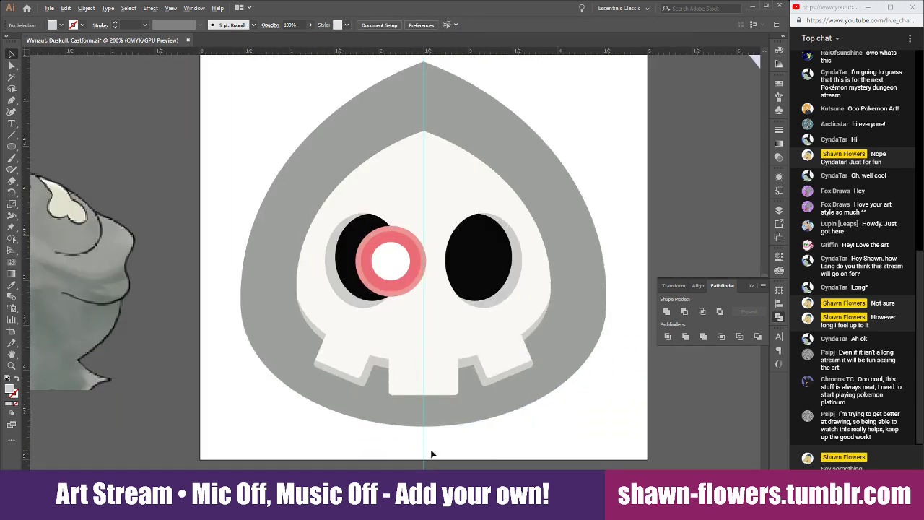
pyautogui.scroll(3, 431, 453)
pyautogui.scroll(1, 261, 375)
pyautogui.click(267, 323)
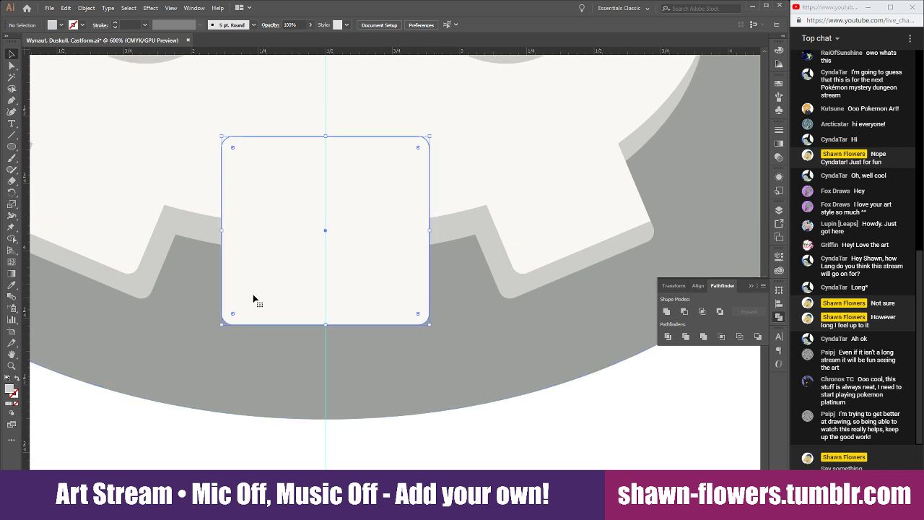
pyautogui.moveTo(253, 287)
pyautogui.mouseDown()
pyautogui.moveTo(279, 286)
pyautogui.moveTo(265, 283)
pyautogui.mouseUp()
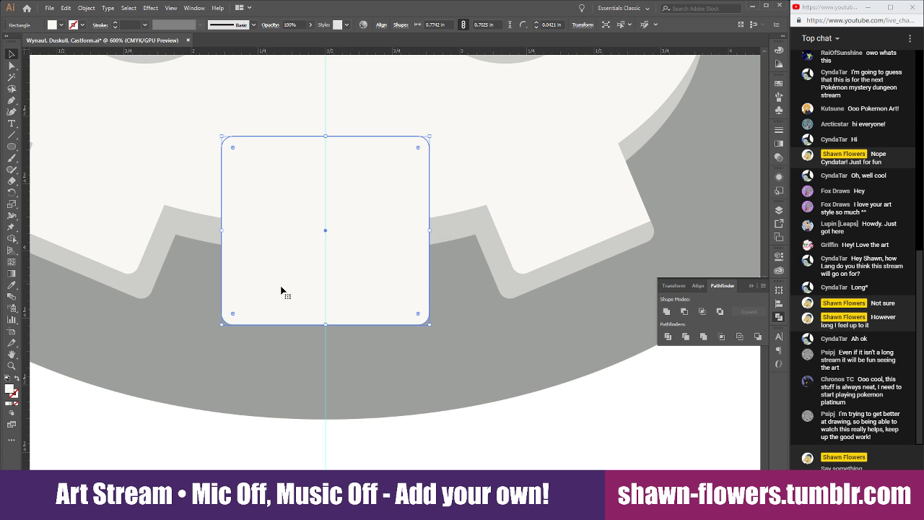
pyautogui.moveTo(294, 314); pyautogui.dragTo(294, 297)
pyautogui.moveTo(420, 312); pyautogui.dragTo(421, 313)
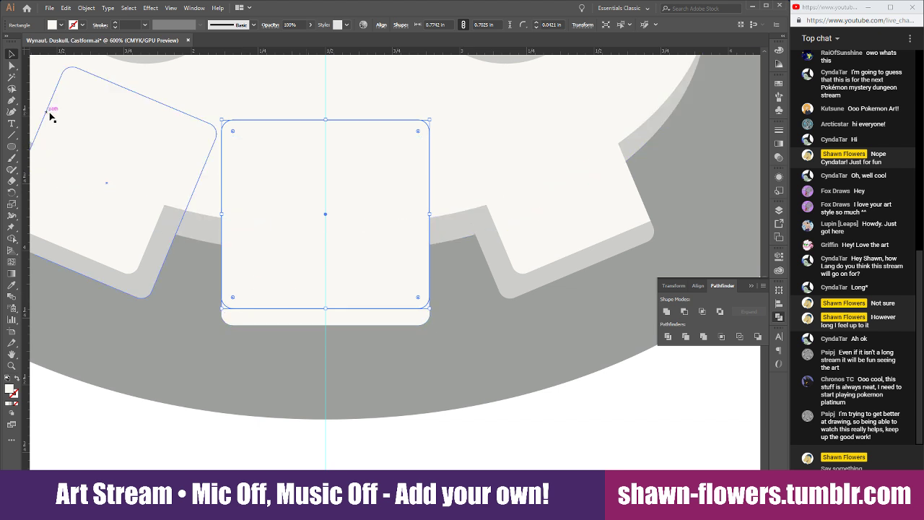
pyautogui.scroll(1, 254, 276)
pyautogui.scroll(1, 257, 275)
pyautogui.scroll(-1, 256, 275)
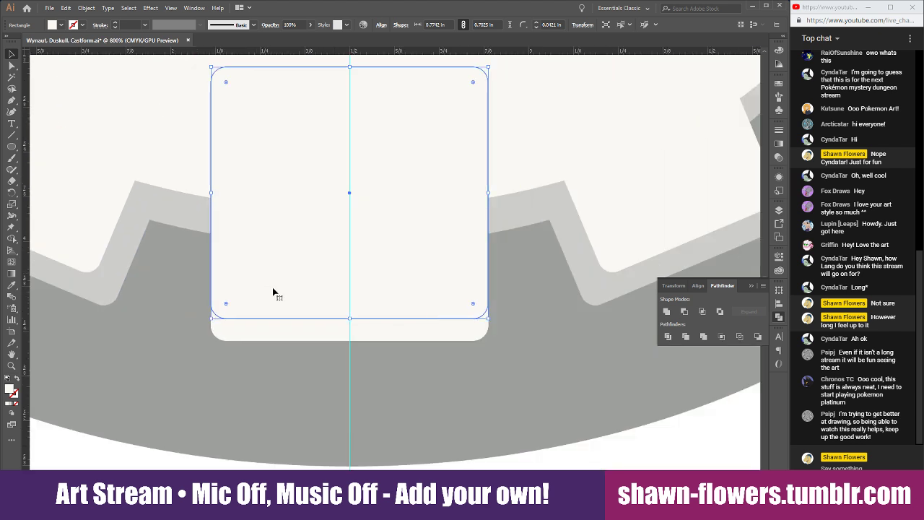
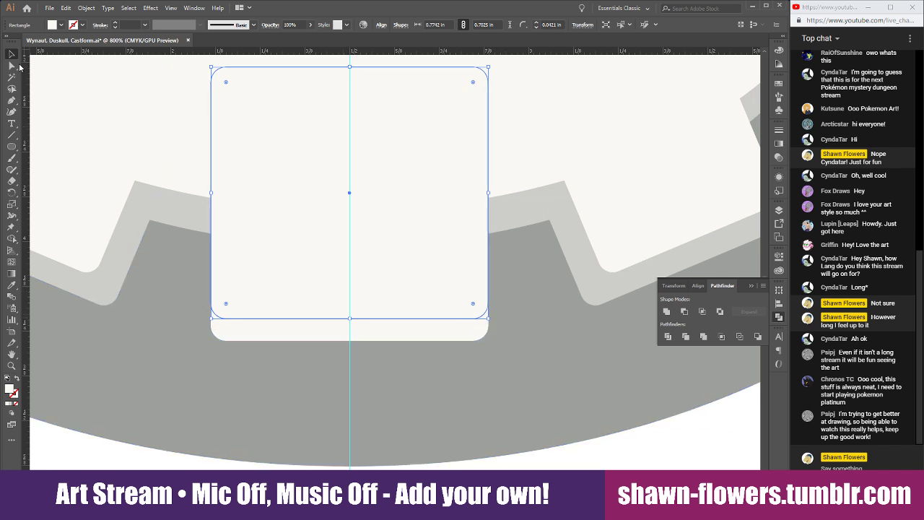
pyautogui.press('a')
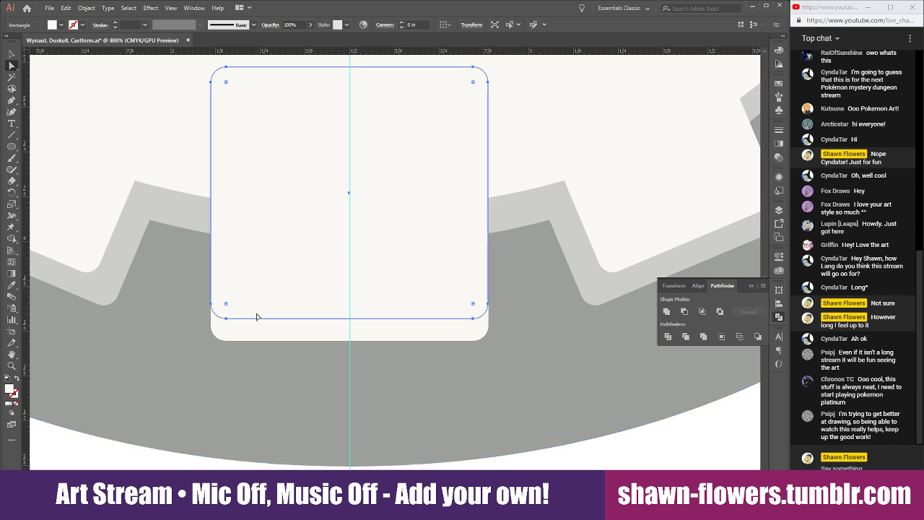
pyautogui.moveTo(212, 320); pyautogui.dragTo(347, 298)
pyautogui.hotkey('ctrl', 'z')
pyautogui.click(311, 259)
pyautogui.moveTo(224, 337); pyautogui.dragTo(226, 321)
pyautogui.moveTo(149, 471); pyautogui.dragTo(517, 293)
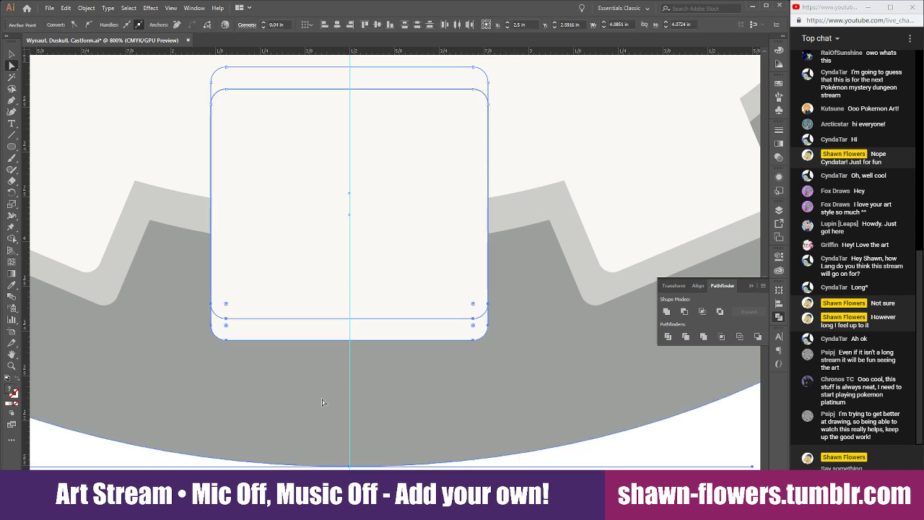
pyautogui.hotkey('ctrl', 'shift', 'a')
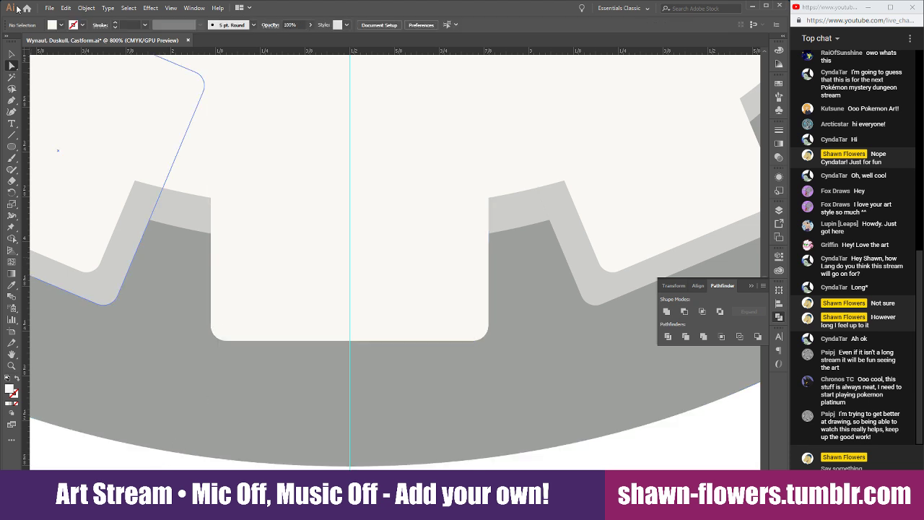
# Narrow the raised middle tooth copy symmetrically about its centre to about 0.67 in wide
pyautogui.click(11, 55)
pyautogui.click(419, 278)
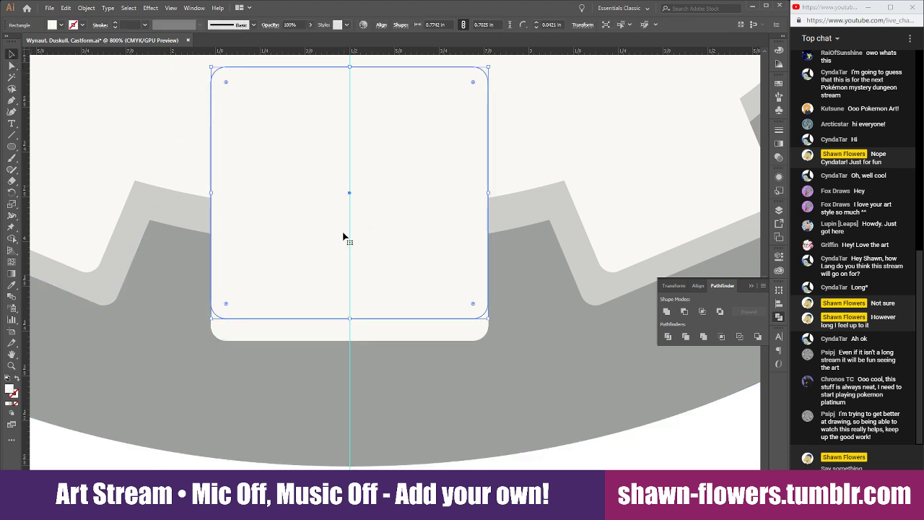
pyautogui.moveTo(488, 194); pyautogui.dragTo(470, 194)
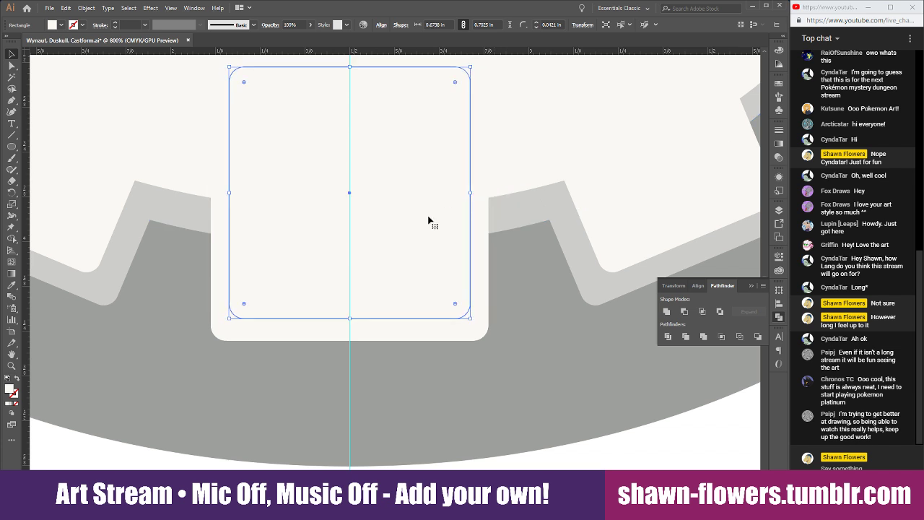
# Duplicate the narrowed tooth shape upward, tilt the copy slightly counterclockwise and shift it toward the tooth's left edge
pyautogui.moveTo(436, 265); pyautogui.dragTo(441, 250)
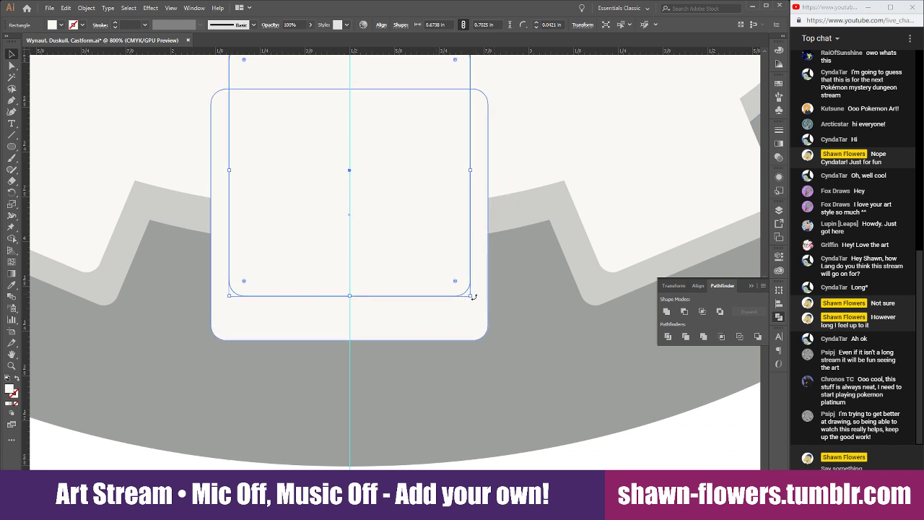
pyautogui.moveTo(473, 296); pyautogui.dragTo(478, 268)
pyautogui.moveTo(408, 233); pyautogui.dragTo(385, 233)
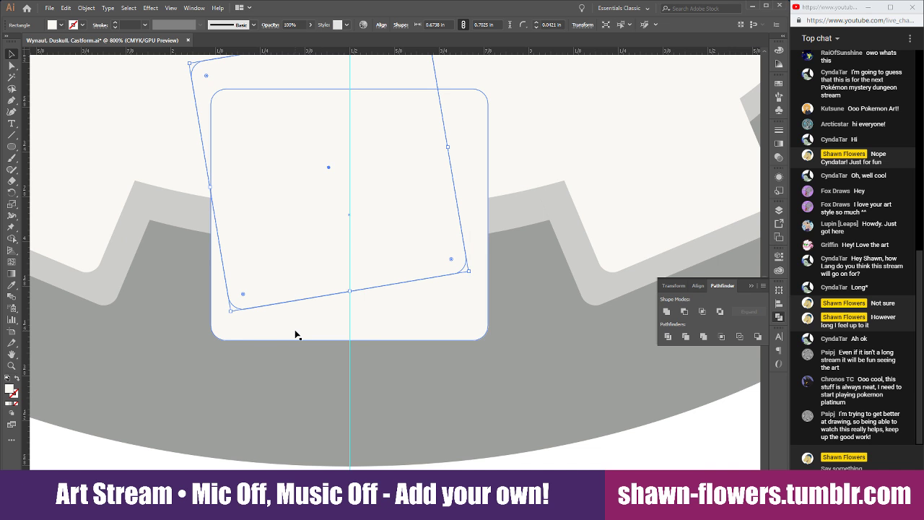
# Fill the rear middle tooth with the light grey sampled from the left tooth's shading and deselect it
pyautogui.click(259, 337)
pyautogui.moveTo(240, 335); pyautogui.dragTo(258, 336)
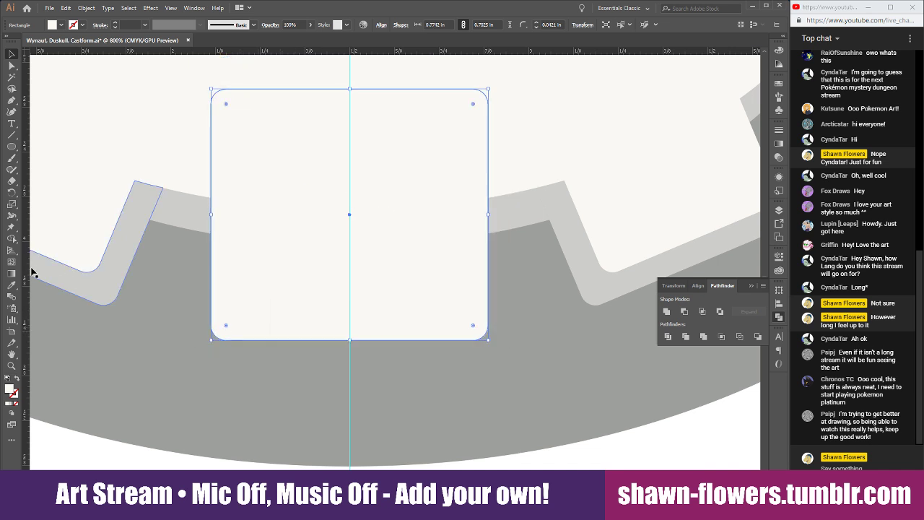
pyautogui.click(11, 284)
pyautogui.click(120, 275)
pyautogui.click(12, 54)
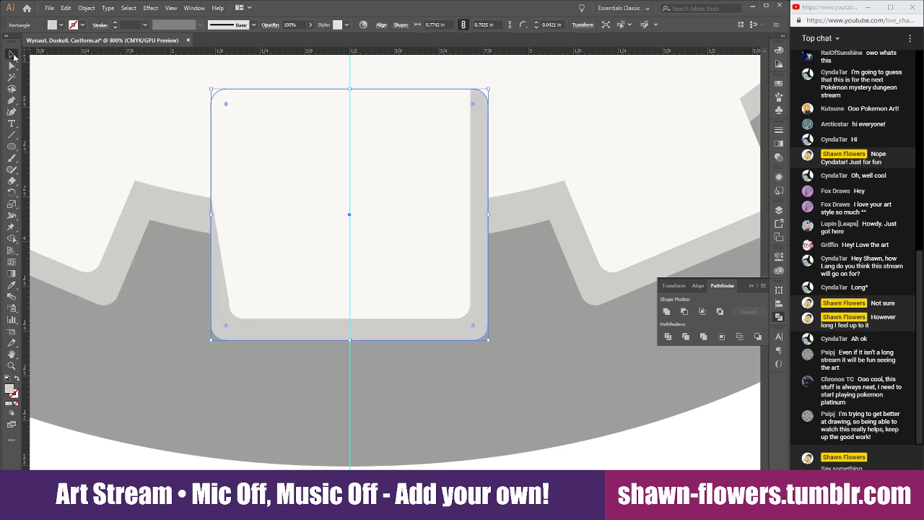
pyautogui.click(67, 461)
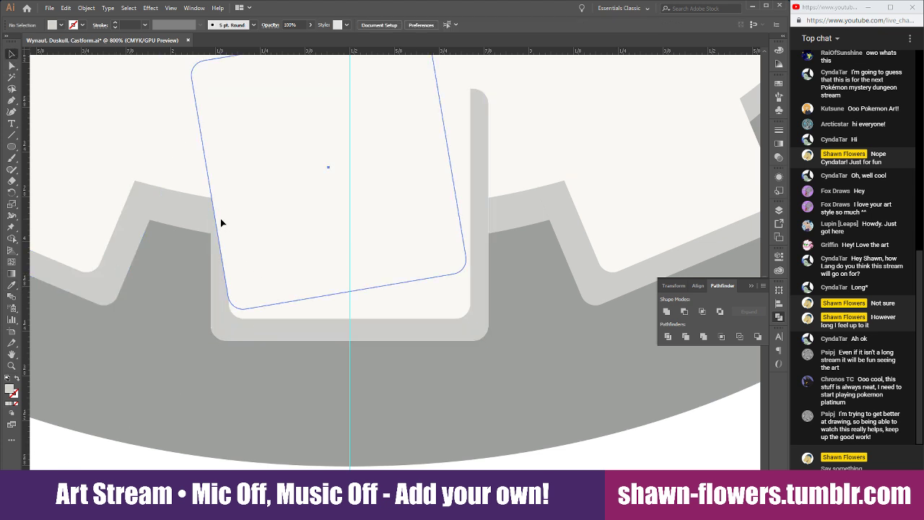
# Nudge the tilted white tooth piece slightly down and adjust its tilt to about 8°
pyautogui.moveTo(221, 223); pyautogui.dragTo(221, 231)
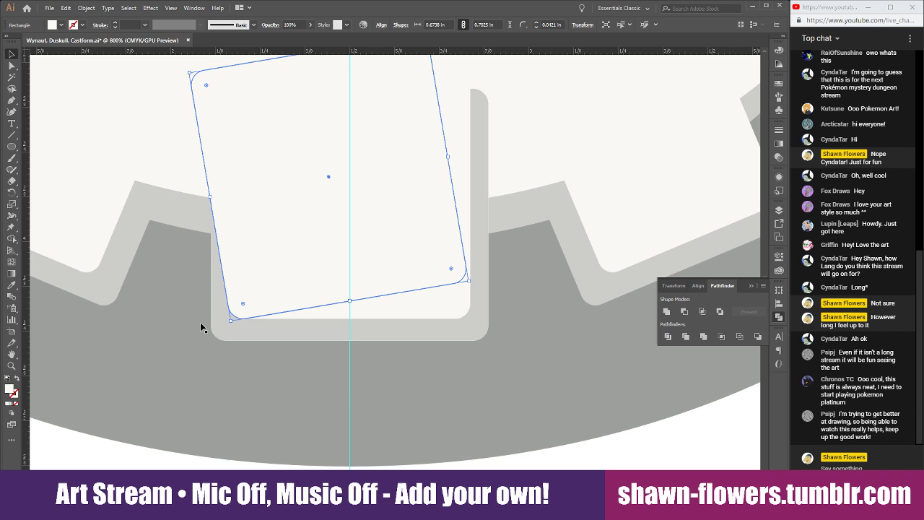
pyautogui.click(98, 468)
pyautogui.scroll(-1, 225, 227)
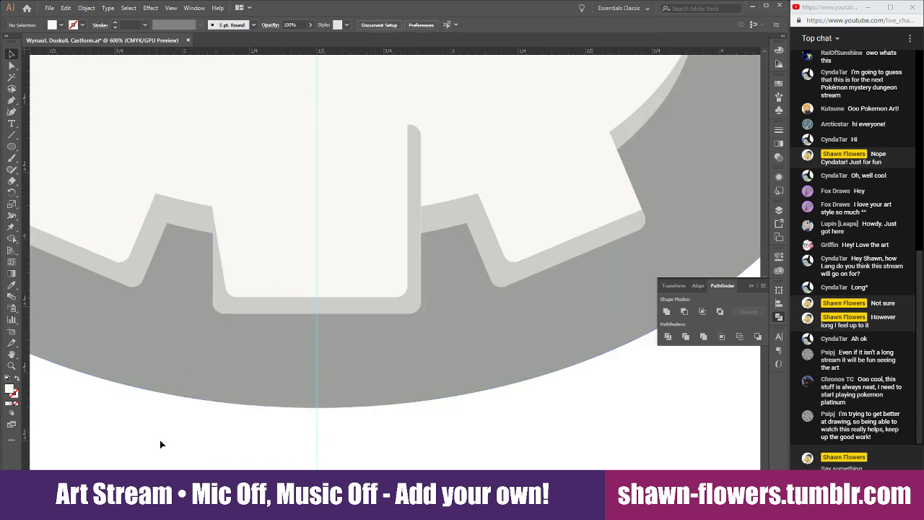
pyautogui.scroll(3, 161, 441)
pyautogui.click(227, 278)
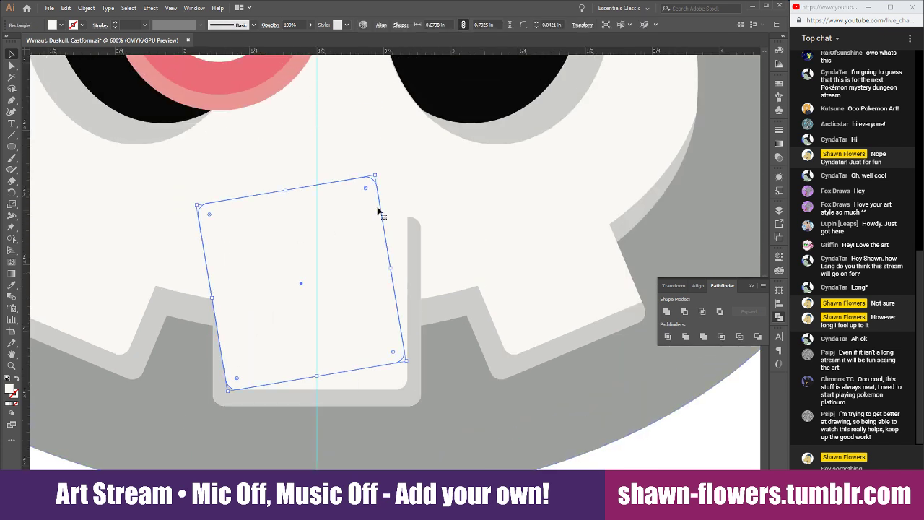
pyautogui.moveTo(378, 209); pyautogui.dragTo(383, 181)
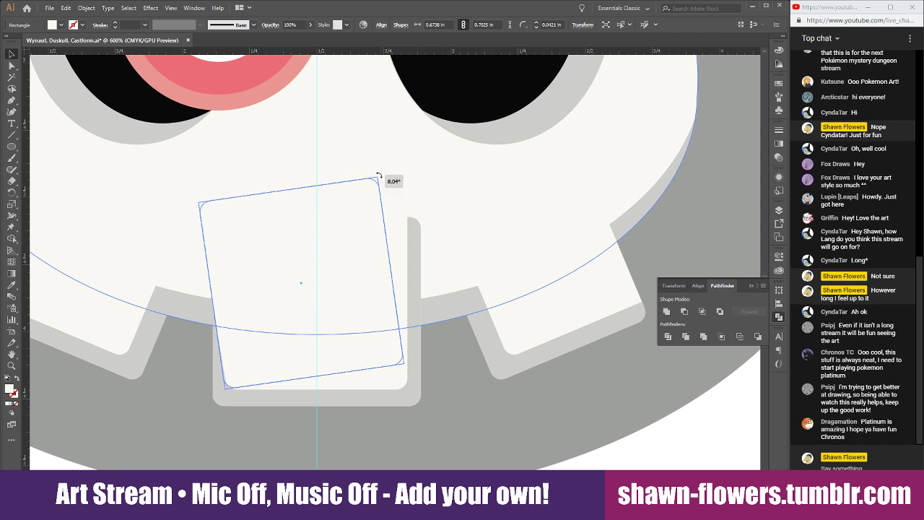
# Reposition the tilted white piece so its lower-left corner follows the middle tooth's rounded white corner, and deselect it
pyautogui.scroll(4, 207, 424)
pyautogui.click(272, 219)
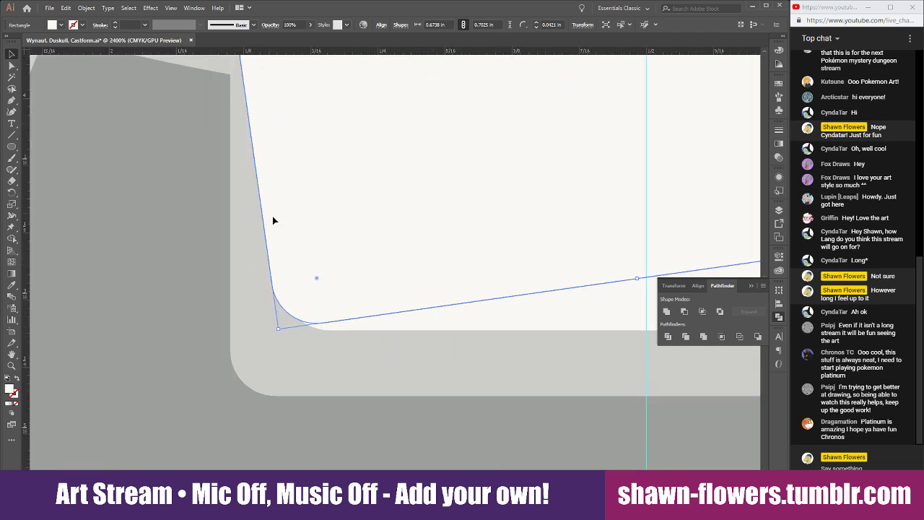
pyautogui.moveTo(273, 220)
pyautogui.mouseDown()
pyautogui.moveTo(289, 224)
pyautogui.moveTo(278, 206)
pyautogui.mouseUp()
pyautogui.scroll(-5, 225, 374)
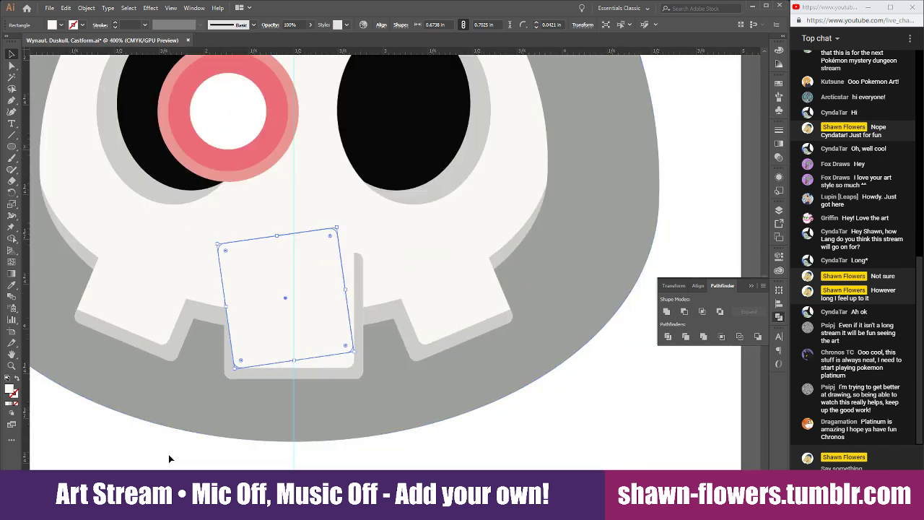
pyautogui.click(168, 454)
pyautogui.scroll(1, 213, 435)
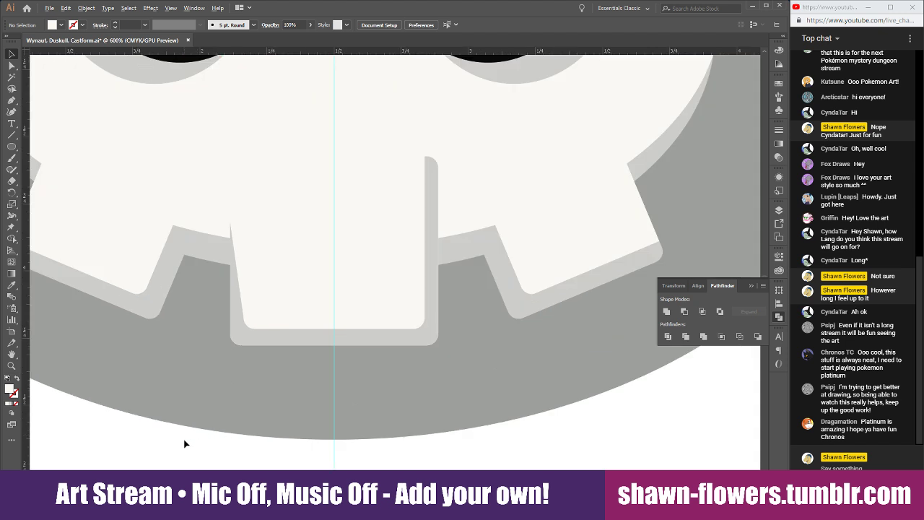
pyautogui.scroll(1, 185, 443)
pyautogui.scroll(2, 218, 434)
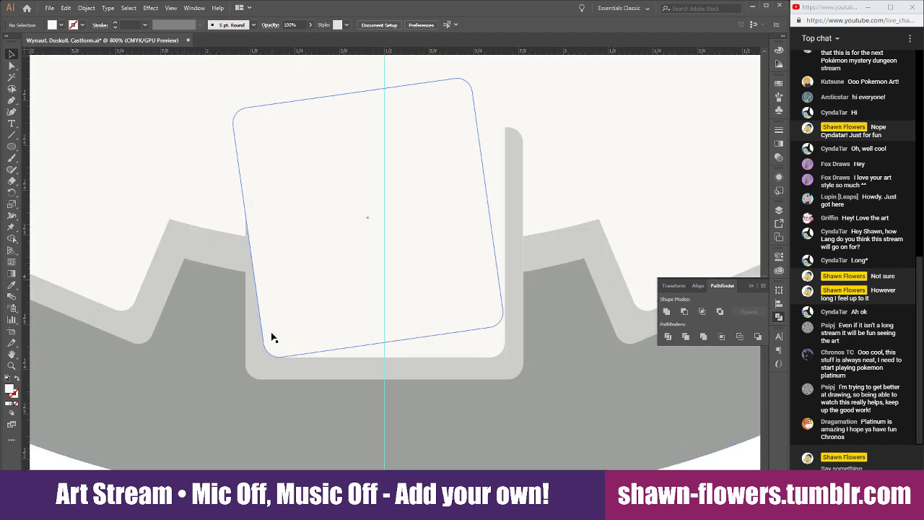
# Tilt the white piece slightly further counterclockwise and shift it back onto the middle tooth's rounded lower-left corner
pyautogui.click(291, 228)
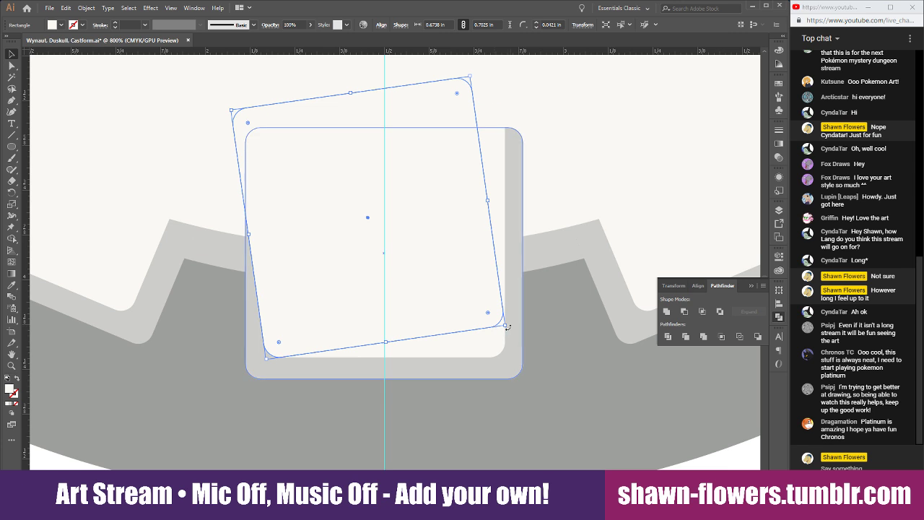
pyautogui.moveTo(508, 327); pyautogui.dragTo(514, 322)
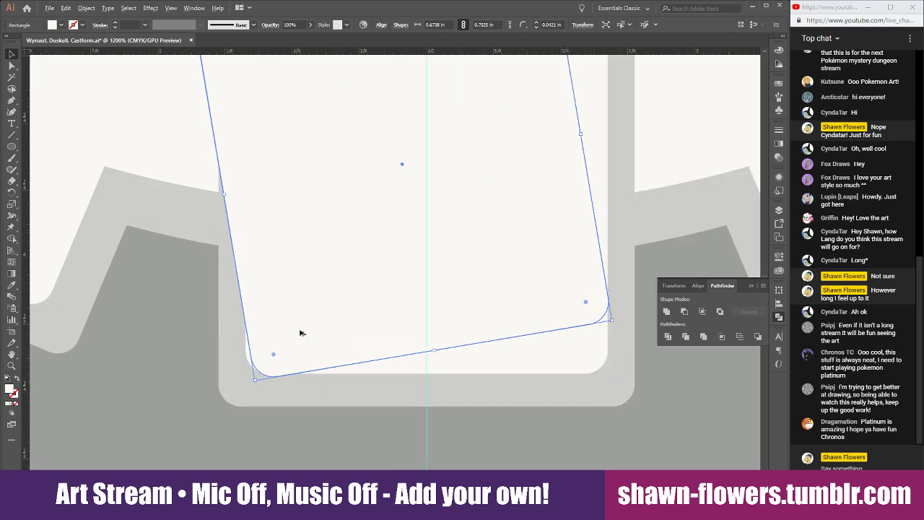
pyautogui.scroll(2, 299, 330)
pyautogui.moveTo(321, 360); pyautogui.dragTo(315, 355)
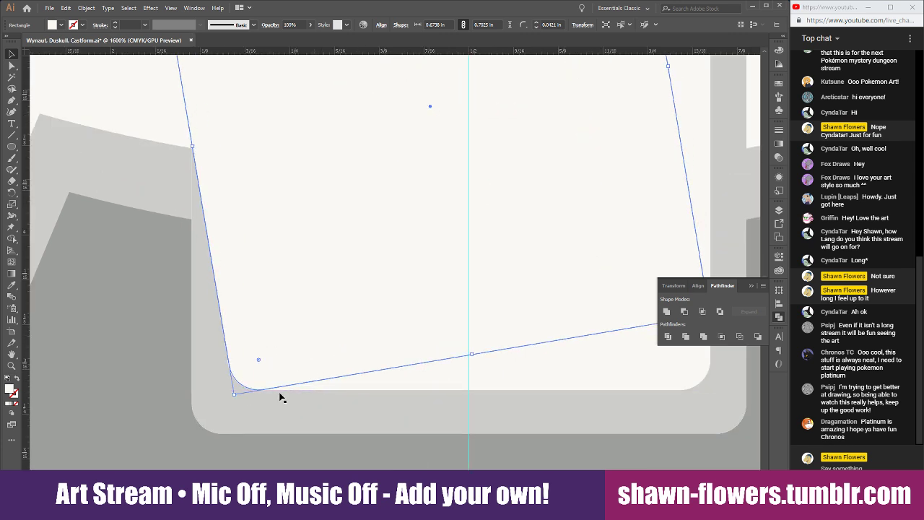
# Fine-tune the tilted piece's position so its rounded corner matches the middle tooth's lower-left white corner, and deselect it
pyautogui.scroll(2, 238, 400)
pyautogui.scroll(-2, 181, 372)
pyautogui.scroll(4, 163, 431)
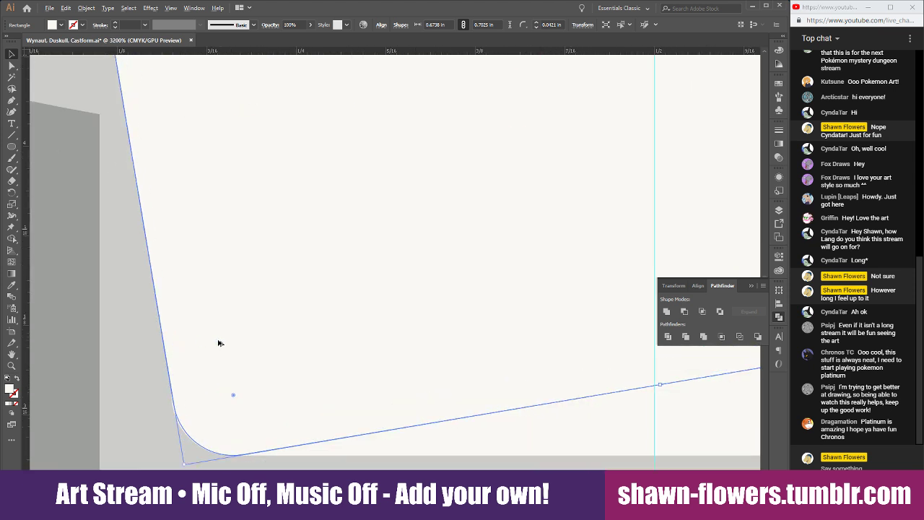
pyautogui.hscroll(-3, 166, 372)
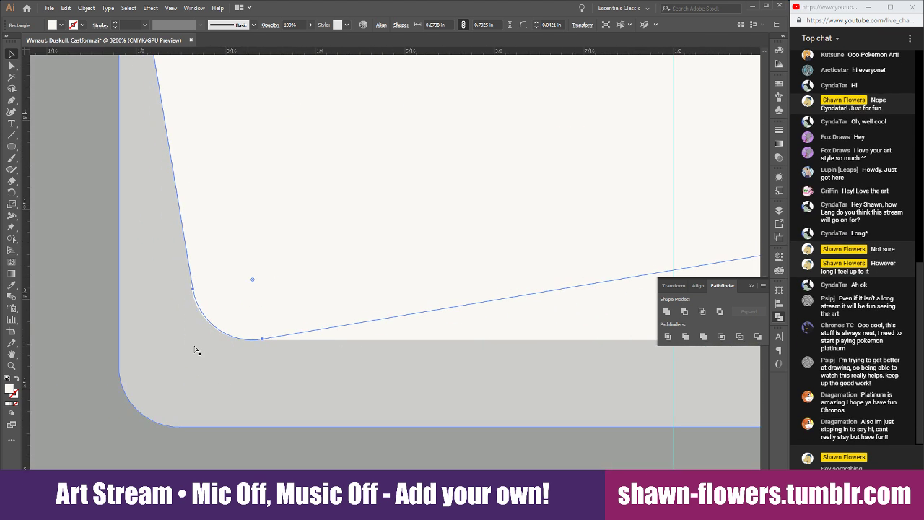
pyautogui.moveTo(304, 243); pyautogui.dragTo(298, 241)
pyautogui.scroll(-3, 238, 356)
pyautogui.scroll(-2, 228, 372)
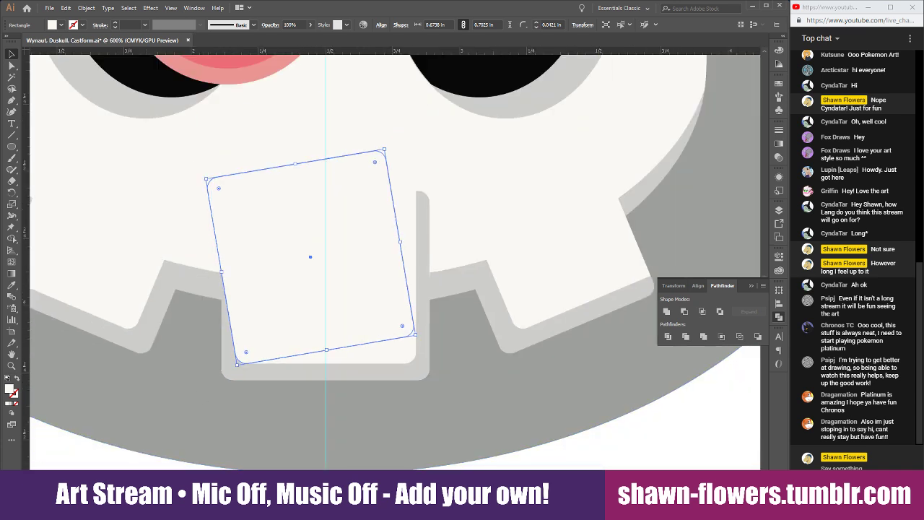
pyautogui.click(120, 465)
pyautogui.scroll(-2, 165, 392)
pyautogui.scroll(3, 200, 376)
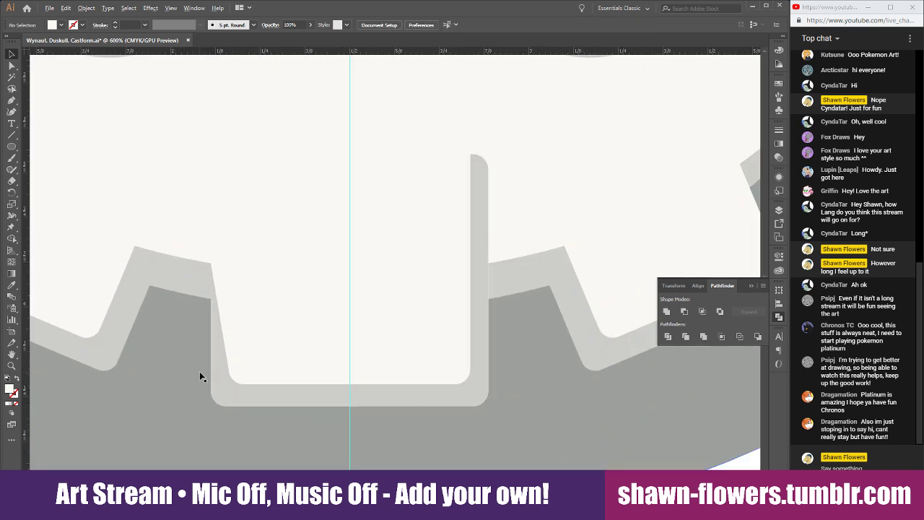
# Duplicate the tilted white piece toward the tooth's right side and reflect the copy across the vertical axis
pyautogui.click(245, 260)
pyautogui.moveTo(234, 241); pyautogui.dragTo(336, 234)
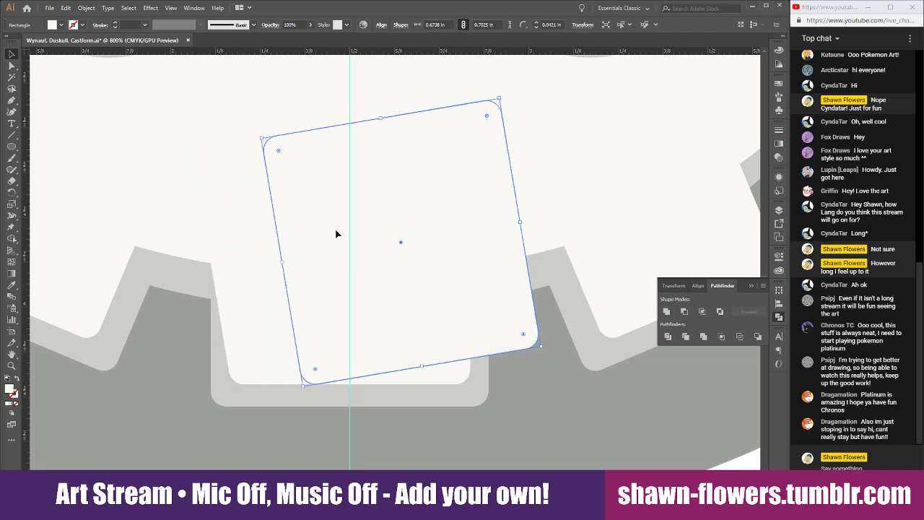
pyautogui.click(91, 8)
pyautogui.moveTo(101, 18)
pyautogui.click(231, 67)
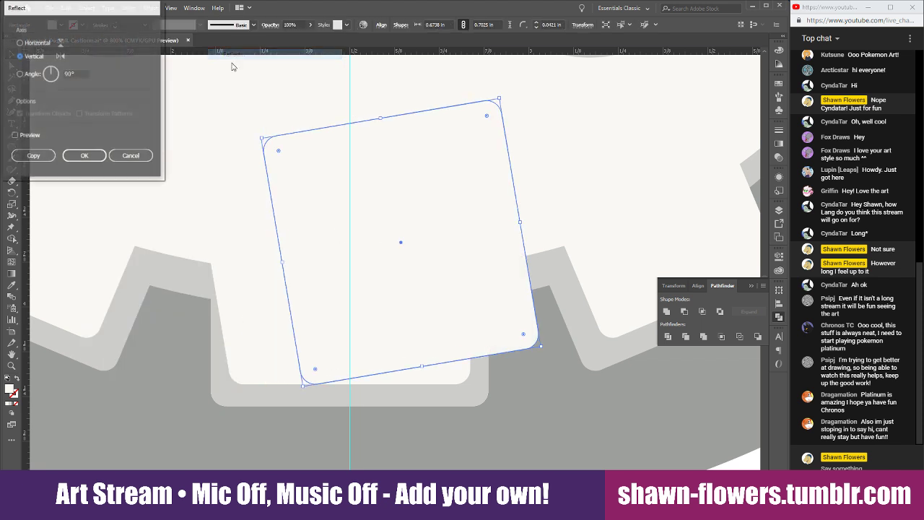
pyautogui.click(84, 156)
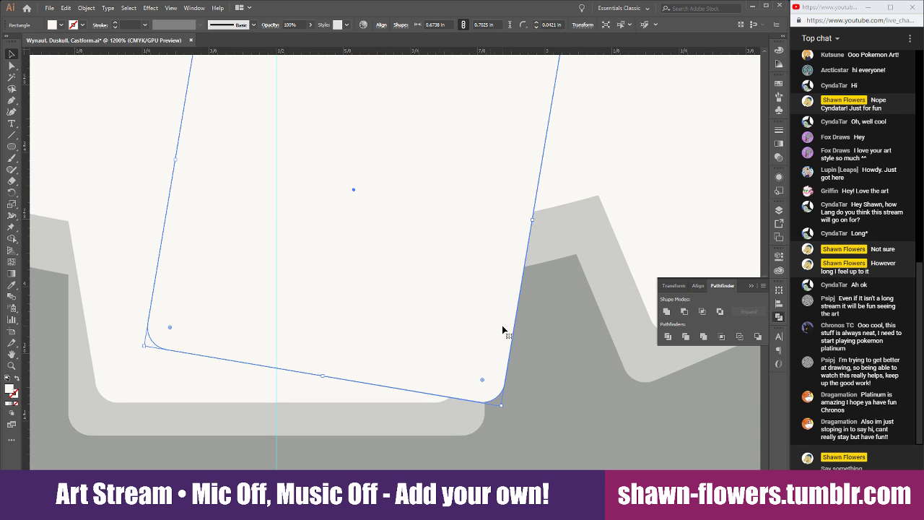
# Move the mirrored piece left so its rounded corner meets the middle tooth's lower-right white corner, and deselect it
pyautogui.moveTo(502, 330); pyautogui.dragTo(456, 330)
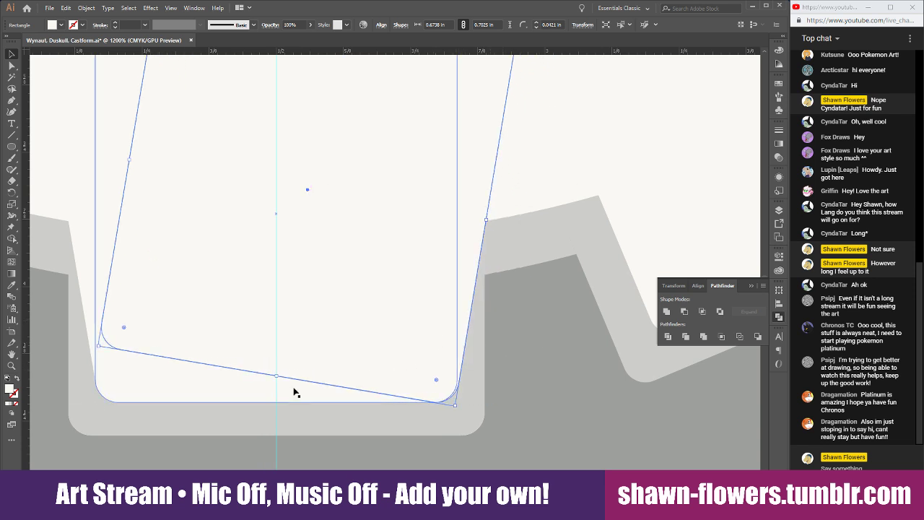
pyautogui.scroll(-3, 293, 388)
pyautogui.click(497, 456)
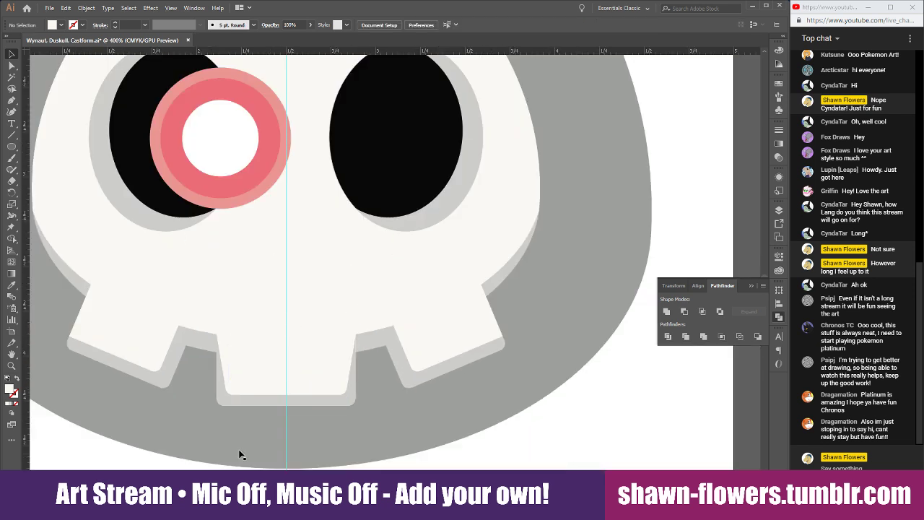
# Try to unite the two tilted pieces with the middle tooth's white rectangle, and undo the union
pyautogui.scroll(2, 171, 456)
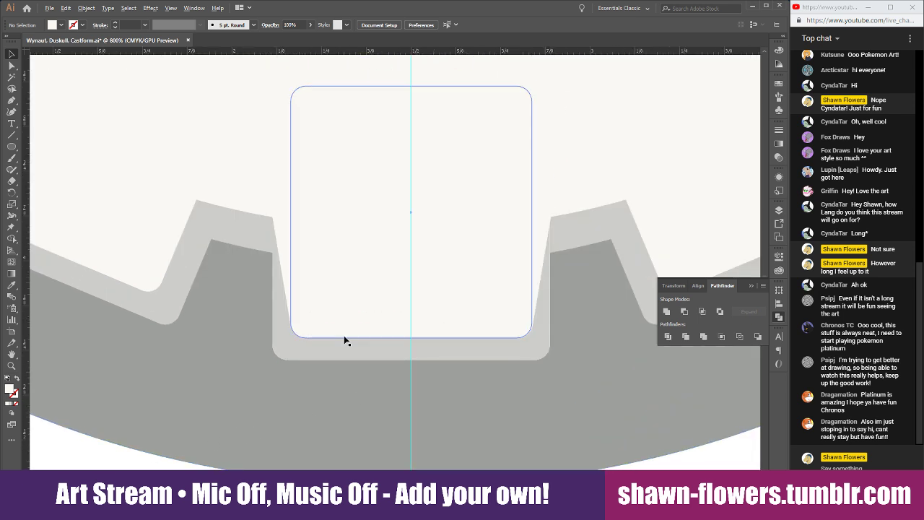
pyautogui.scroll(1, 344, 340)
pyautogui.click(375, 264)
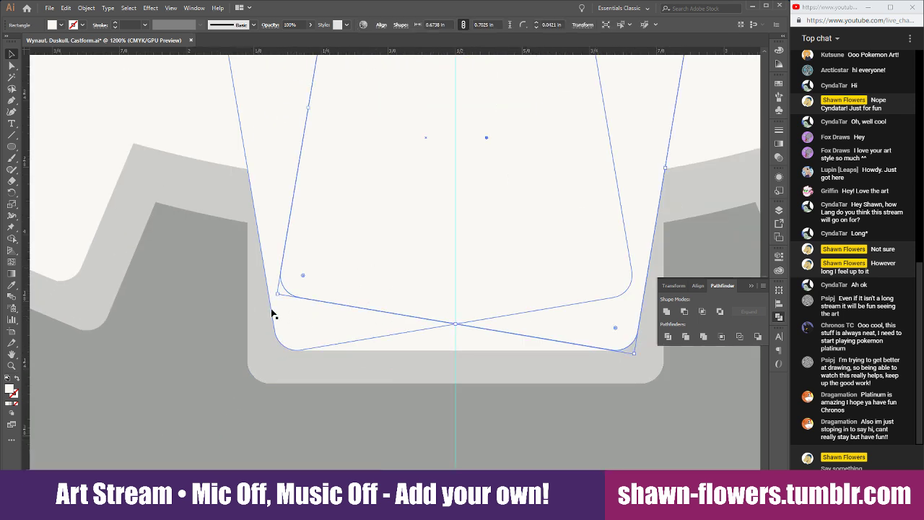
pyautogui.keyDown('shift'); pyautogui.click(268, 212); pyautogui.keyUp('shift')
pyautogui.keyDown('shift'); pyautogui.click(436, 340); pyautogui.keyUp('shift')
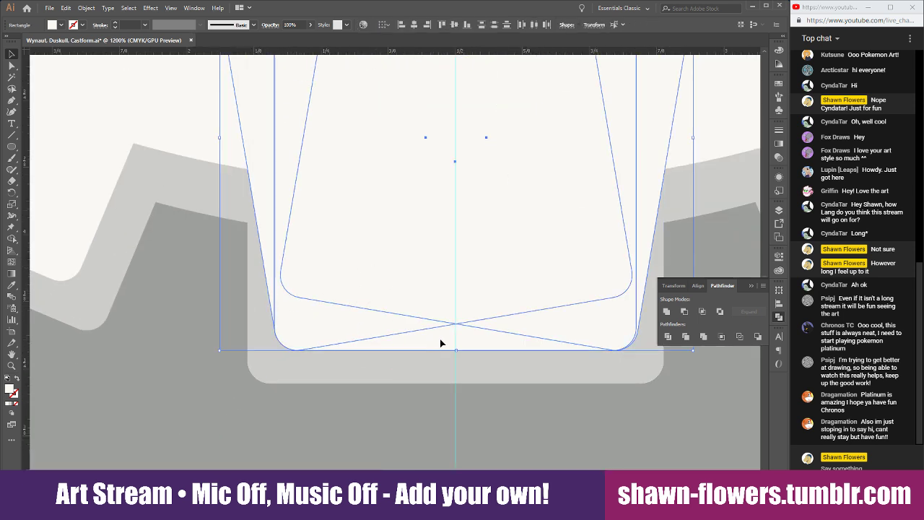
pyautogui.click(667, 314)
pyautogui.scroll(-1, 512, 382)
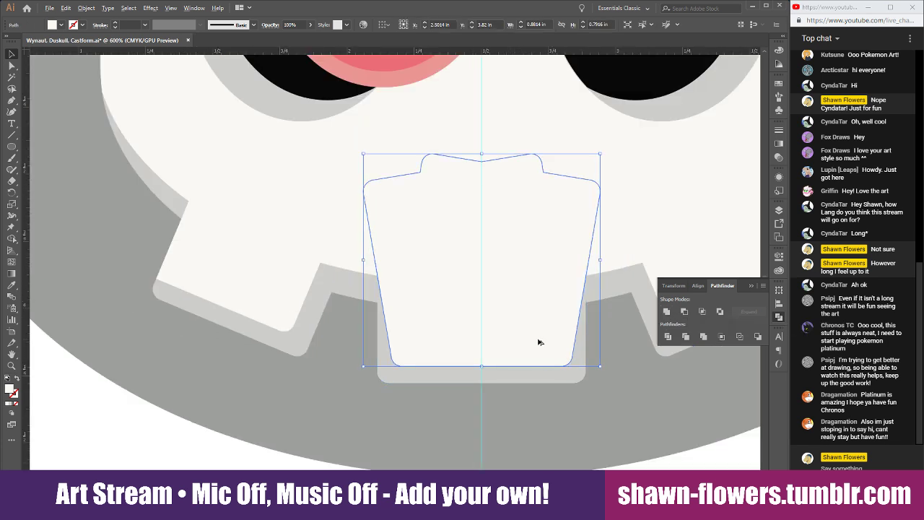
pyautogui.scroll(1, 538, 342)
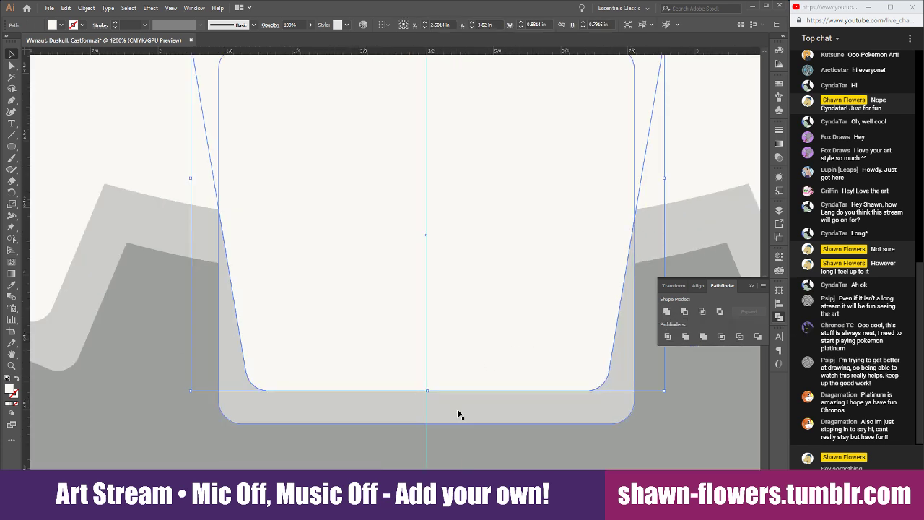
pyautogui.hotkey('ctrl', 'z')
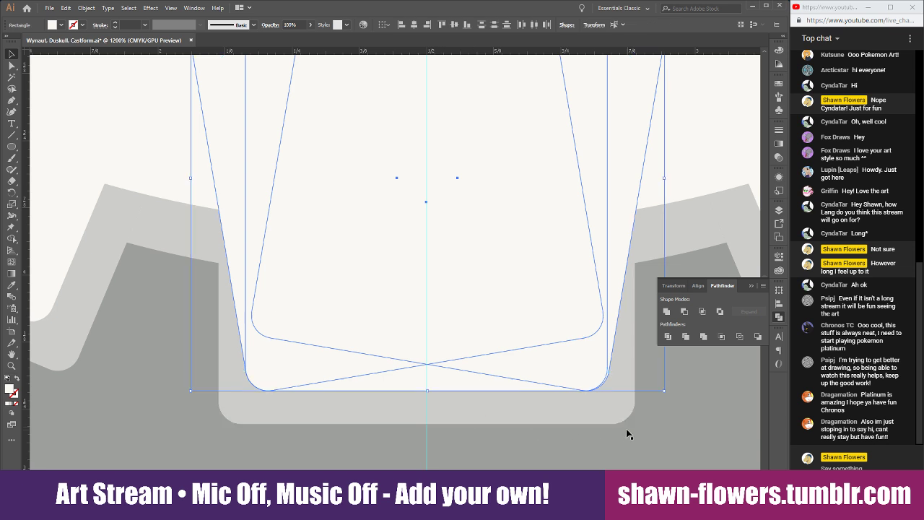
pyautogui.hotkey('ctrl', 'shift', 'z')
pyautogui.scroll(1, 599, 390)
pyautogui.hotkey('ctrl', 'z')
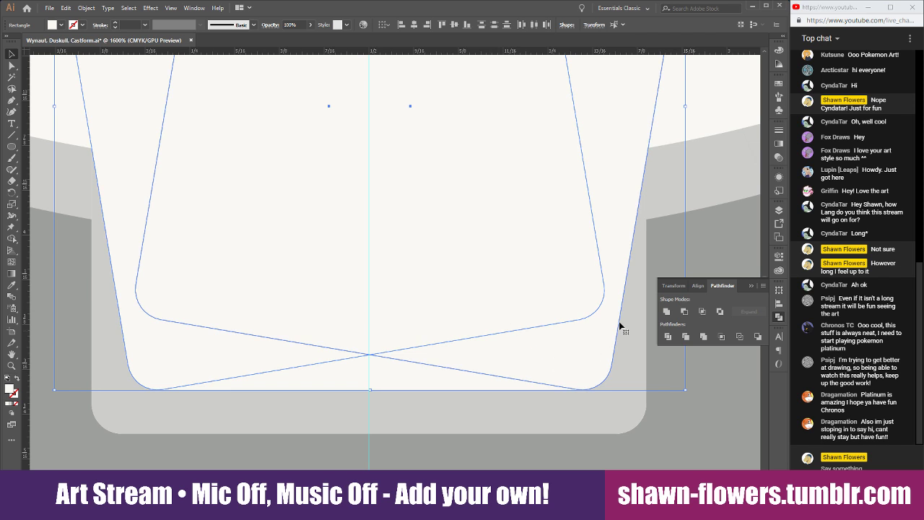
# Nudge both tilted pieces slightly left to centre them on the guide, unite them with the tooth's white rectangle, and deselect
pyautogui.moveTo(615, 292); pyautogui.dragTo(615, 292)
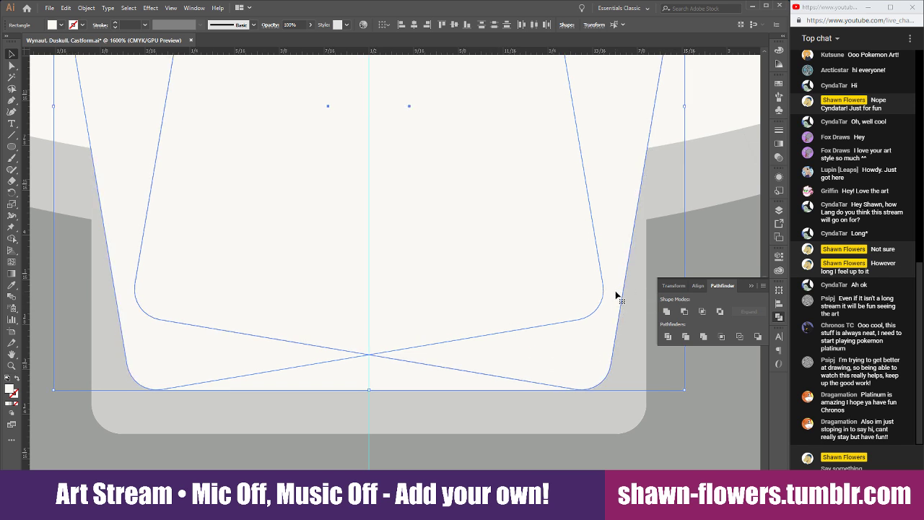
pyautogui.click(623, 458)
pyautogui.click(533, 324)
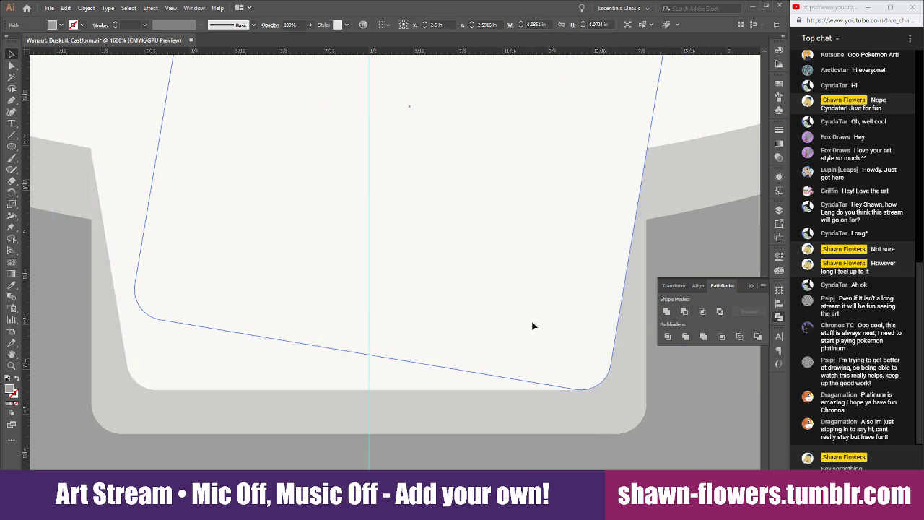
pyautogui.keyDown('shift'); pyautogui.click(188, 364); pyautogui.keyUp('shift')
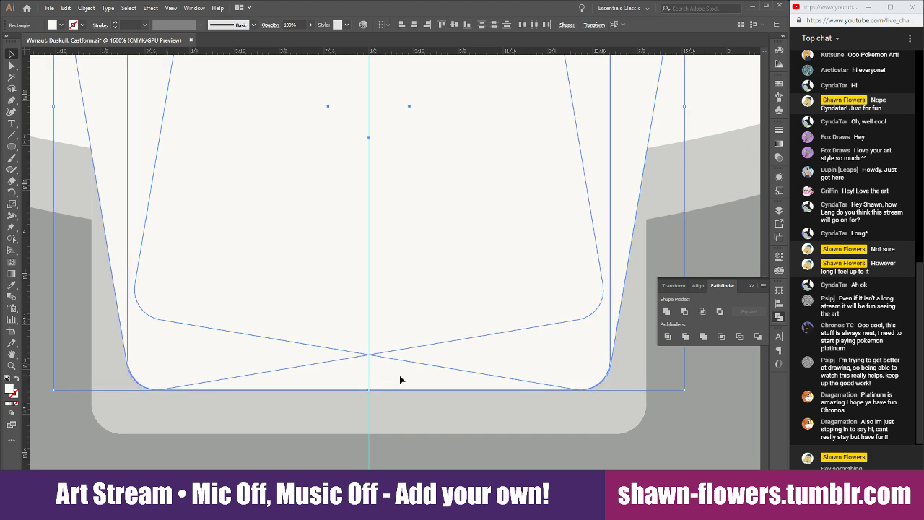
pyautogui.click(667, 311)
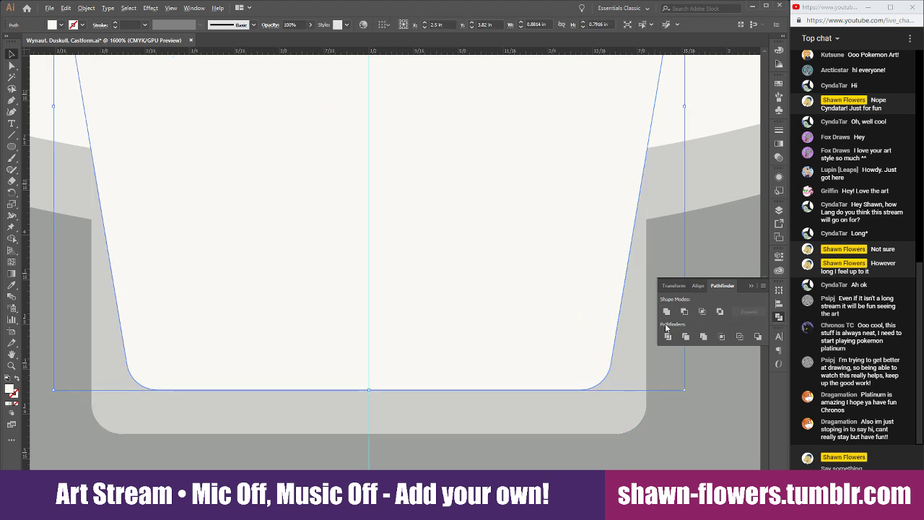
pyautogui.scroll(-4, 524, 429)
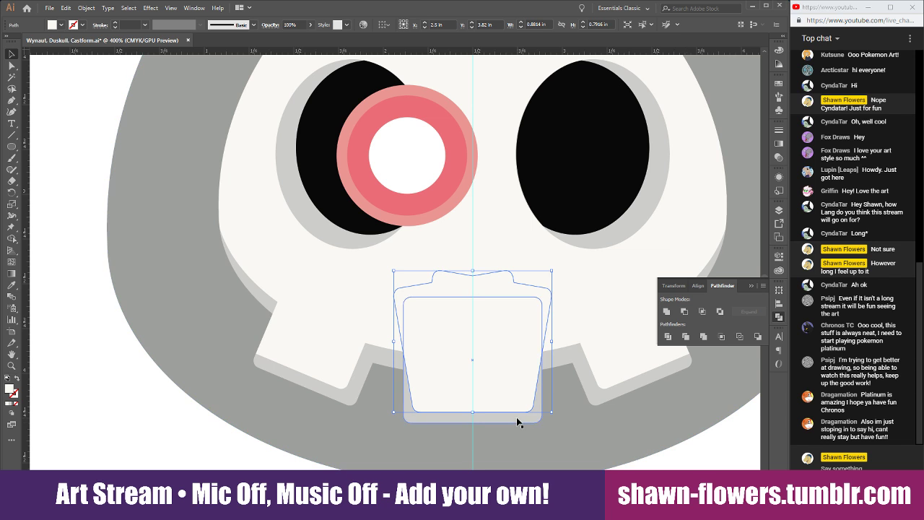
pyautogui.hotkey('ctrl', 'shift', 'a')
# Examine the tapered middle tooth, the jaw shading and the eyes across the whole skull, comparing it with the Duskull reference
pyautogui.scroll(-2, 510, 460)
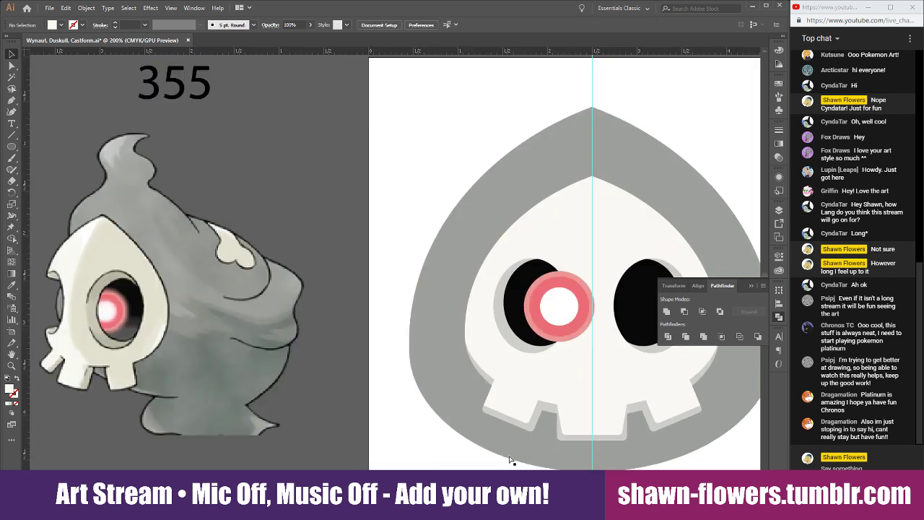
pyautogui.scroll(2, 510, 460)
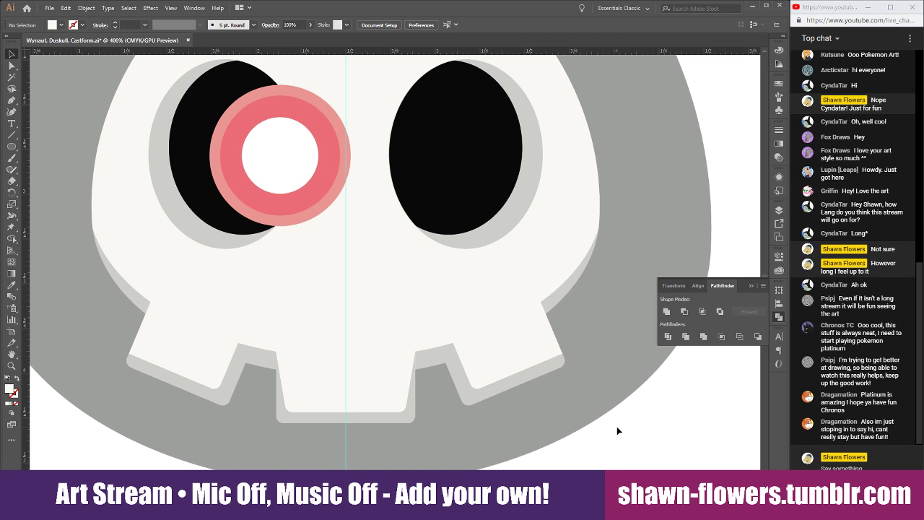
pyautogui.scroll(-3, 617, 427)
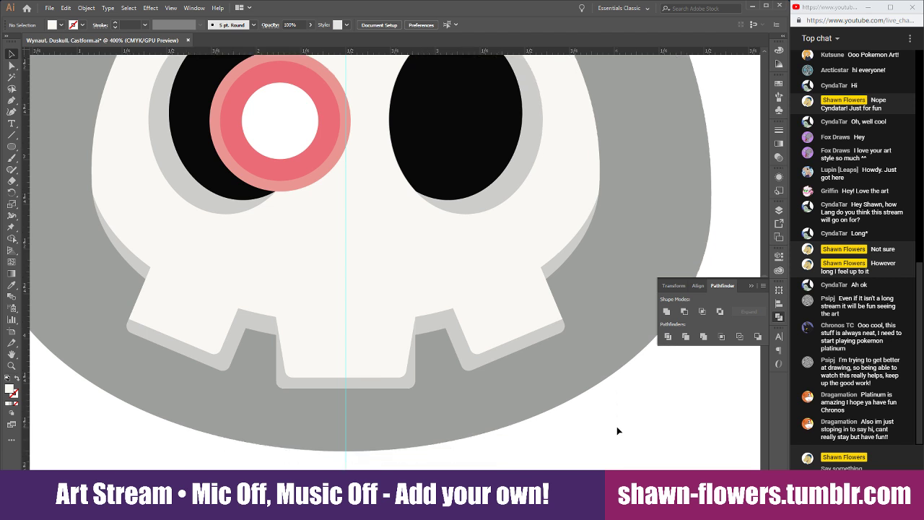
pyautogui.hscroll(-4, 618, 431)
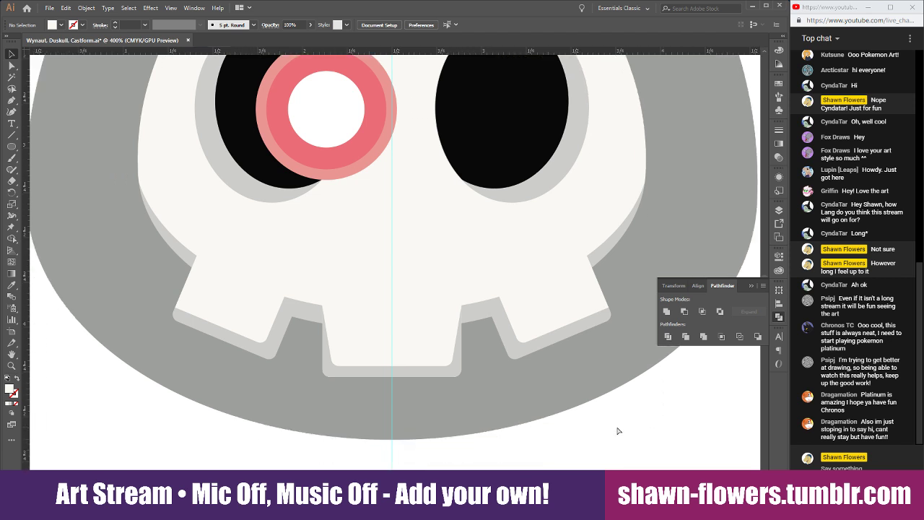
pyautogui.hscroll(1, 253, 429)
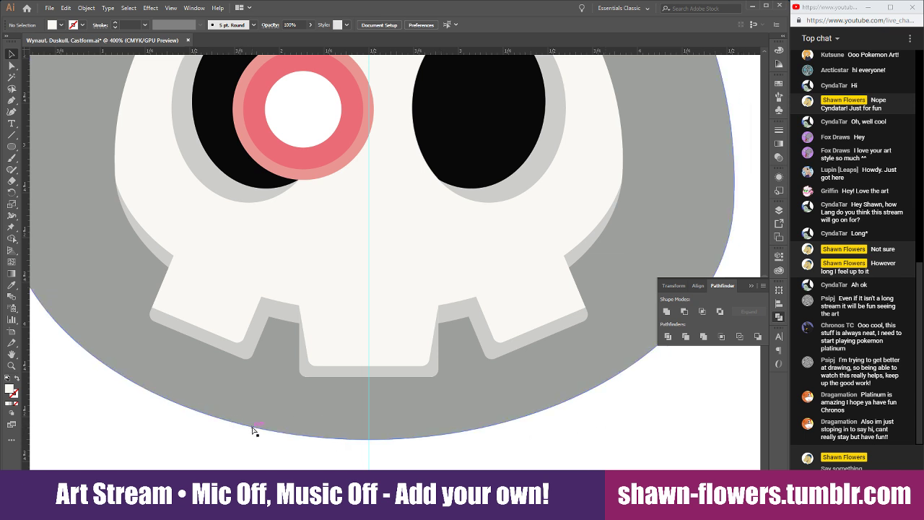
pyautogui.scroll(-2, 313, 388)
pyautogui.scroll(1, 314, 375)
pyautogui.scroll(8, 272, 330)
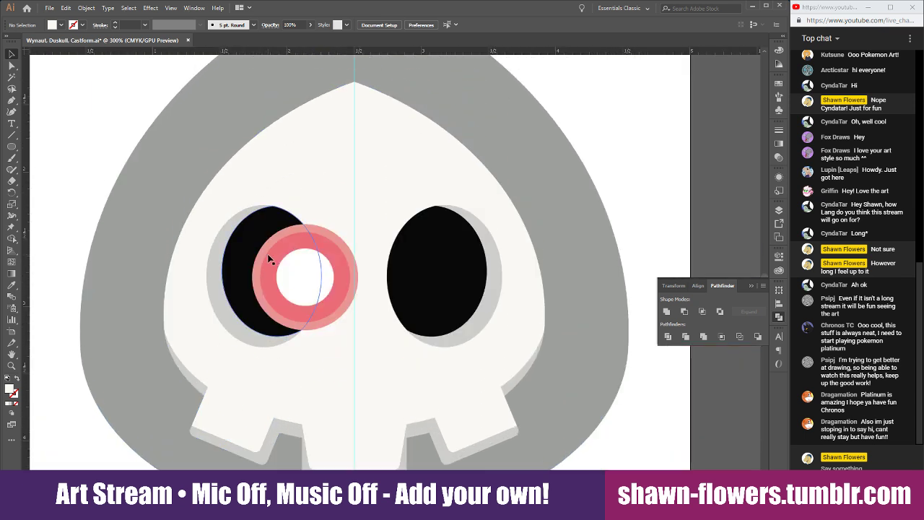
pyautogui.scroll(-1, 296, 221)
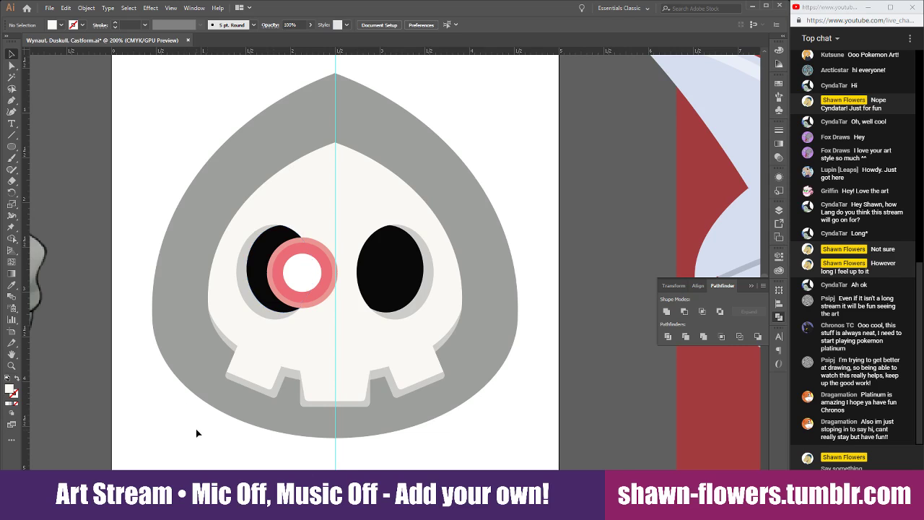
pyautogui.scroll(1, 386, 440)
pyautogui.scroll(1, 419, 351)
pyautogui.scroll(1, 336, 283)
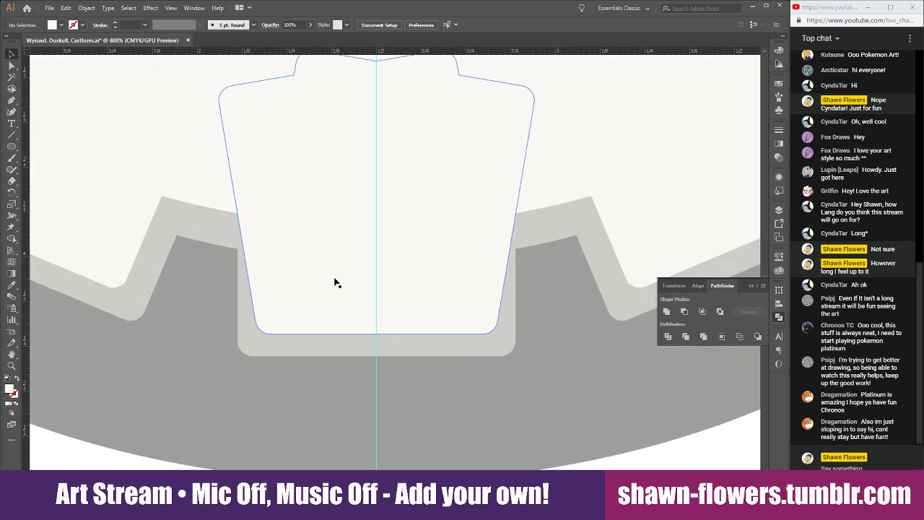
pyautogui.scroll(-2, 284, 322)
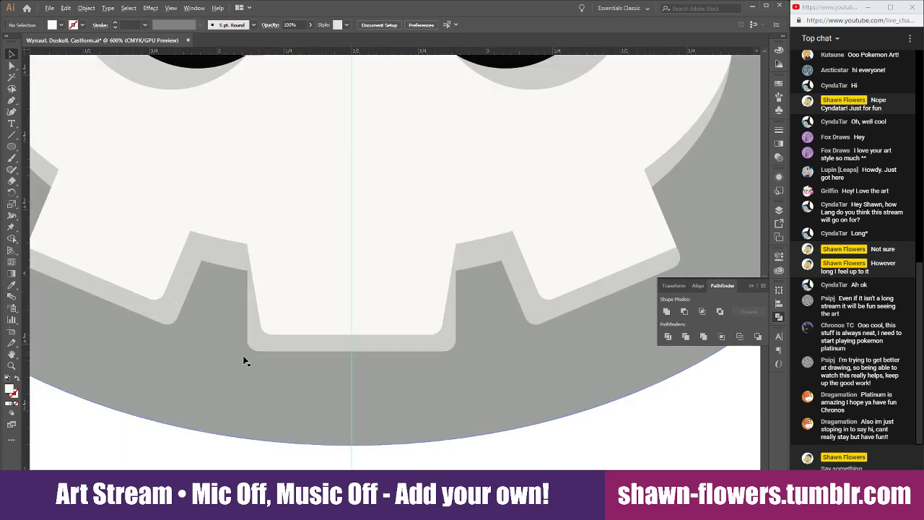
pyautogui.scroll(-1, 243, 361)
pyautogui.hscroll(-3, 567, 433)
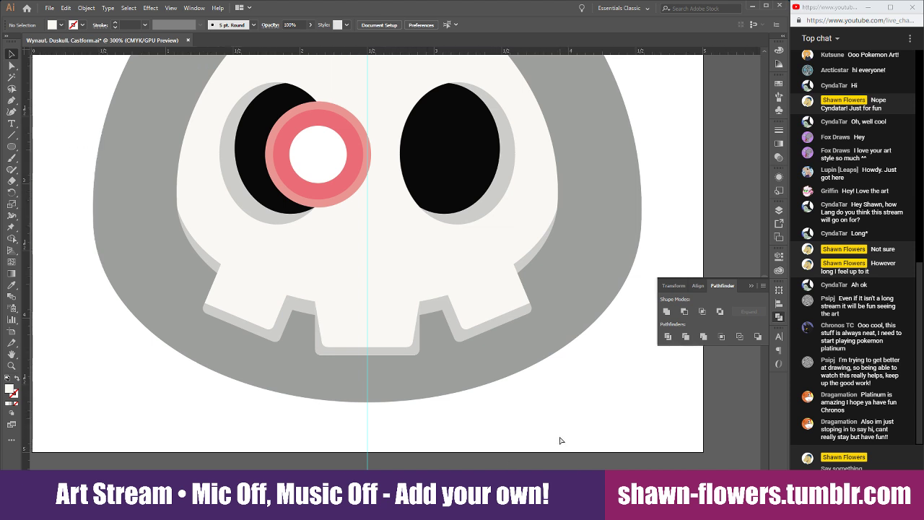
pyautogui.scroll(3, 562, 438)
pyautogui.scroll(1, 253, 235)
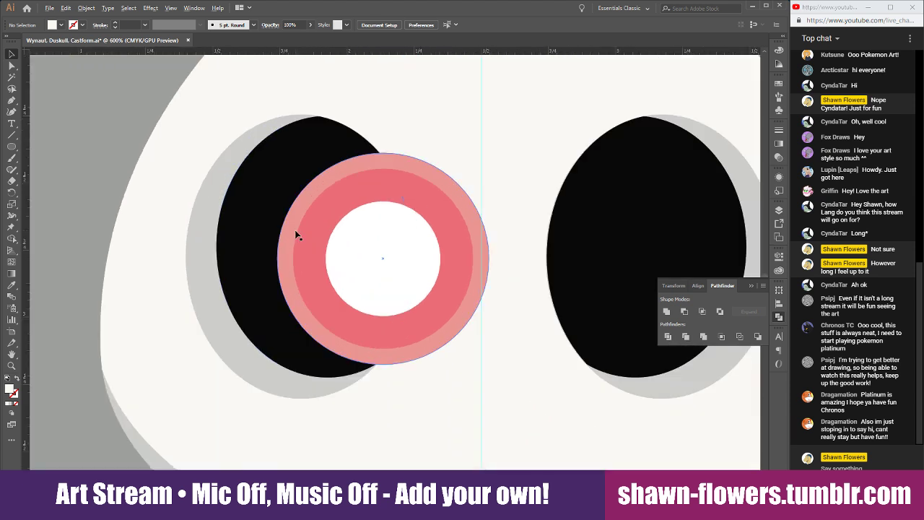
# Intersect the outer light-pink eye circle with the black socket ellipse so it is cropped to the socket, keeping the socket shape
pyautogui.click(246, 238)
pyautogui.moveTo(265, 238); pyautogui.dragTo(244, 229)
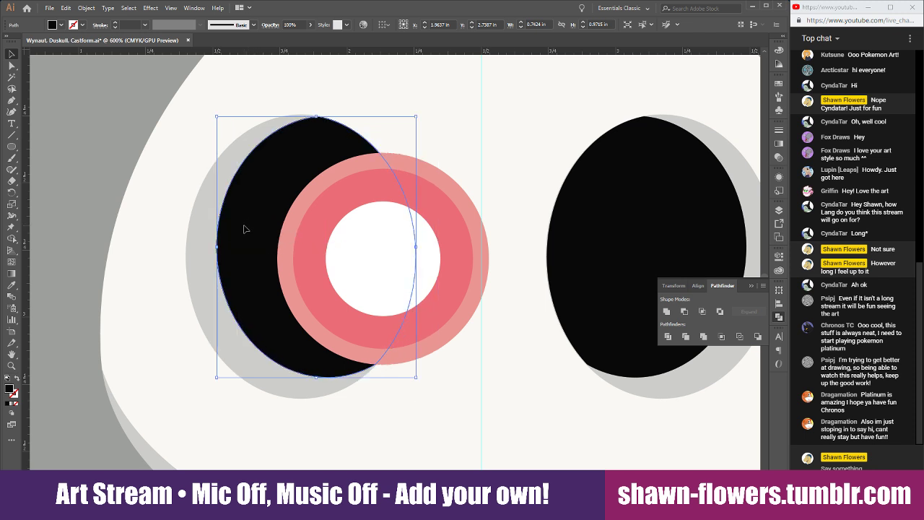
pyautogui.keyDown('shift'); pyautogui.click(288, 230); pyautogui.keyUp('shift')
pyautogui.click(702, 312)
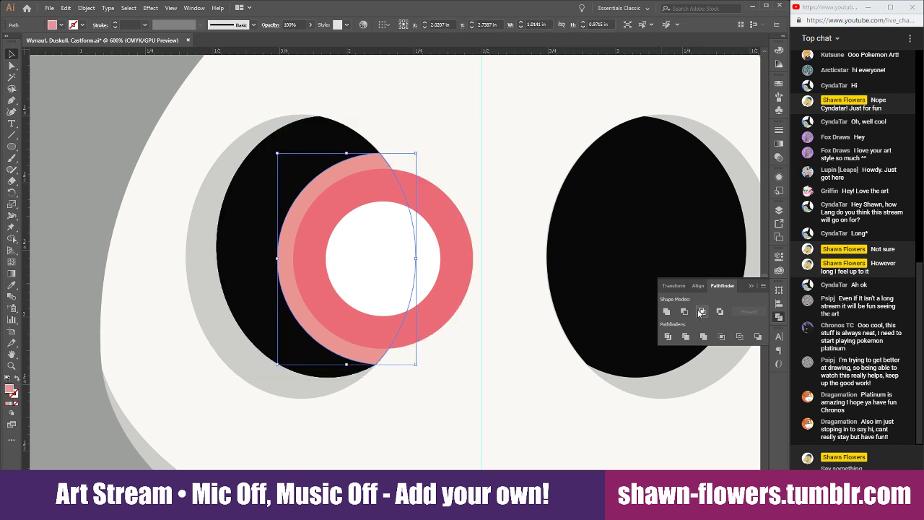
# Crop the darker pink circle and the white pupil to the same black socket with Intersect, and deselect
pyautogui.click(316, 241)
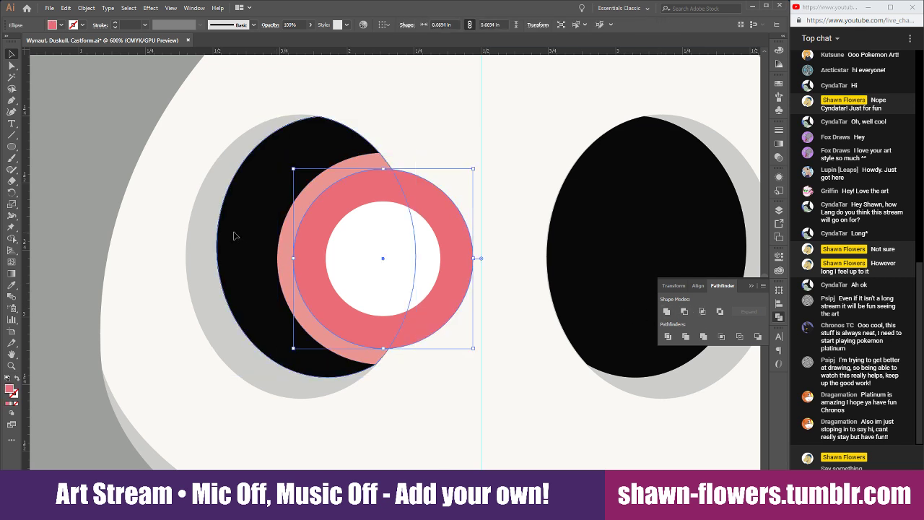
pyautogui.keyDown('shift'); pyautogui.click(240, 236); pyautogui.keyUp('shift')
pyautogui.click(702, 313)
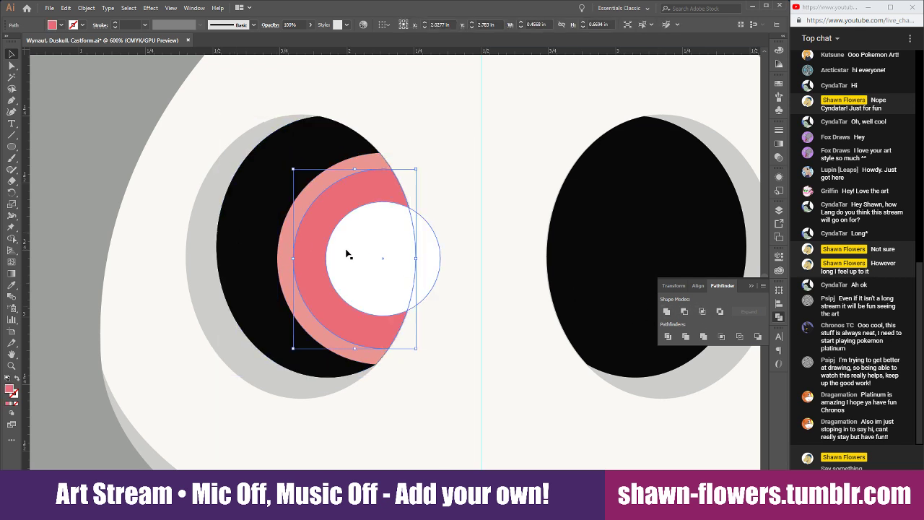
pyautogui.click(346, 251)
pyautogui.keyDown('shift'); pyautogui.click(239, 240); pyautogui.keyUp('shift')
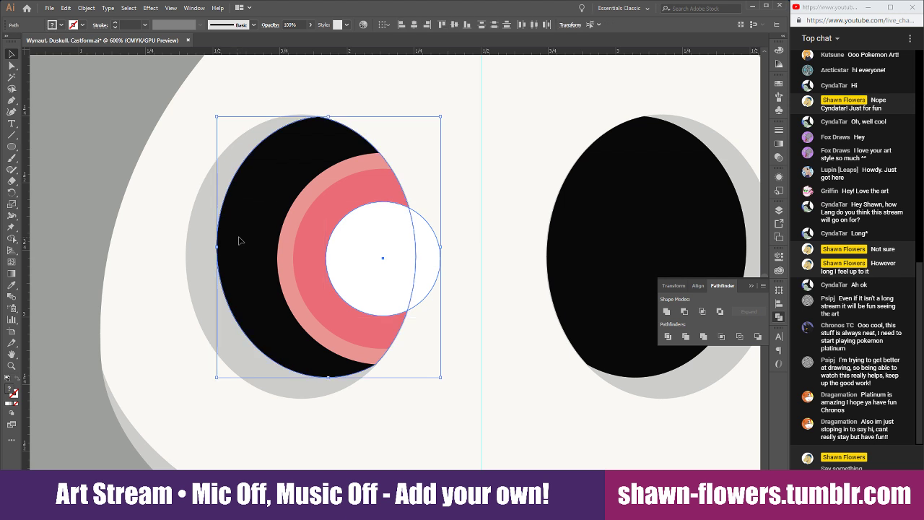
pyautogui.click(702, 312)
pyautogui.scroll(-4, 291, 356)
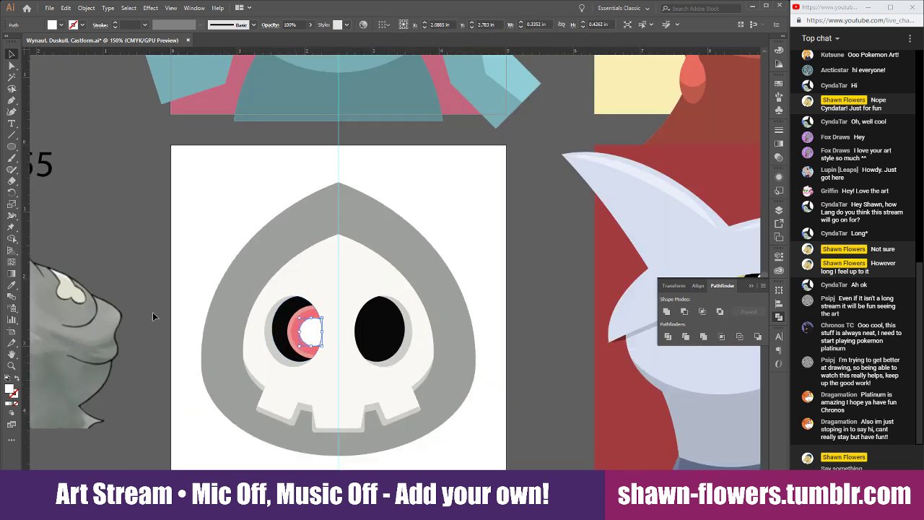
pyautogui.click(192, 272)
# Examine the cropped pink eye and the whole skull within its hood, comparing them with the Duskull reference
pyautogui.scroll(-1, 203, 341)
pyautogui.scroll(-1, 204, 342)
pyautogui.scroll(3, 336, 404)
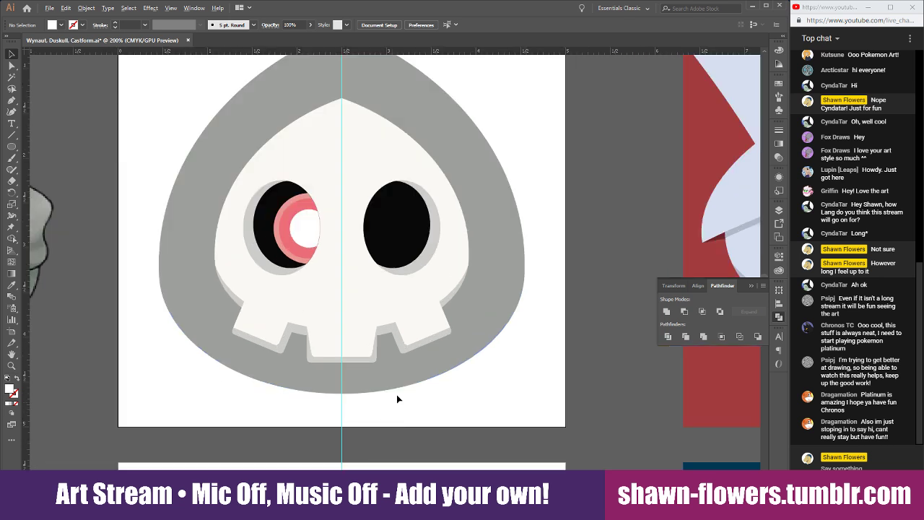
pyautogui.scroll(-1, 222, 384)
pyautogui.scroll(4, 223, 384)
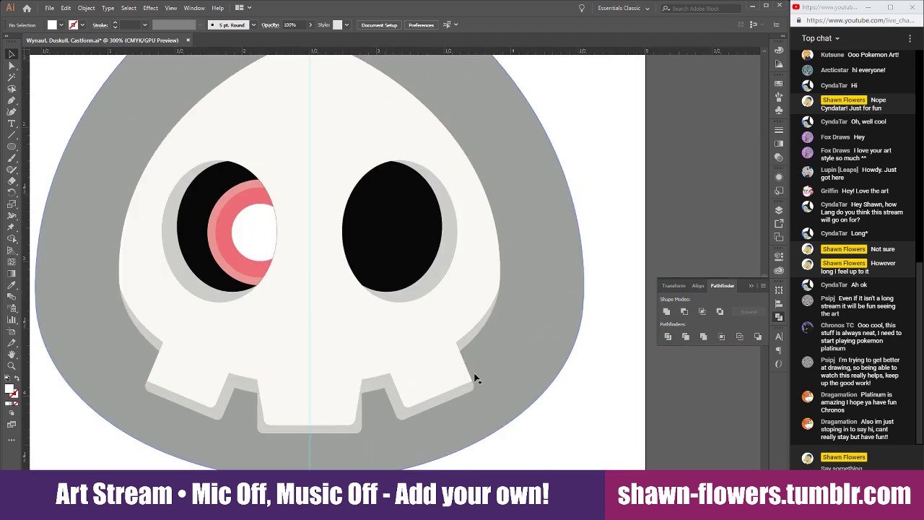
pyautogui.hscroll(-2, 473, 373)
pyautogui.hscroll(-3, 506, 337)
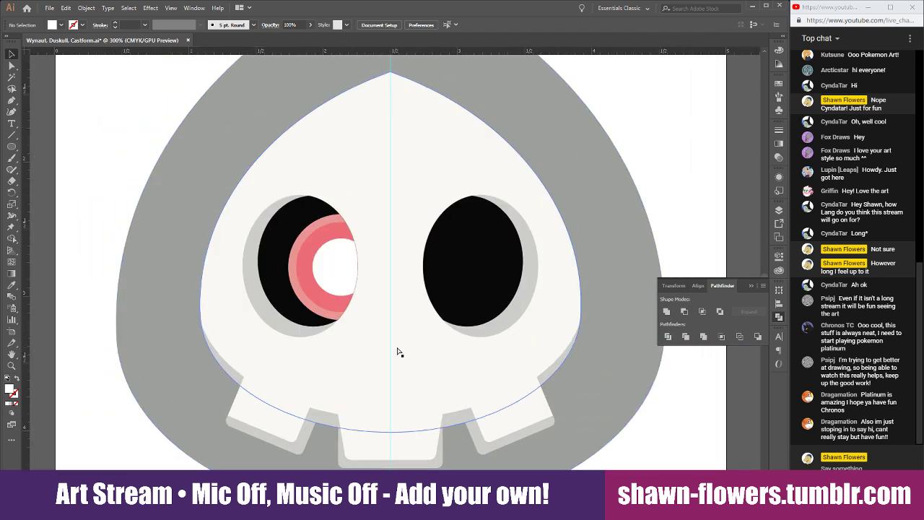
pyautogui.scroll(-1, 540, 221)
pyautogui.scroll(2, 607, 154)
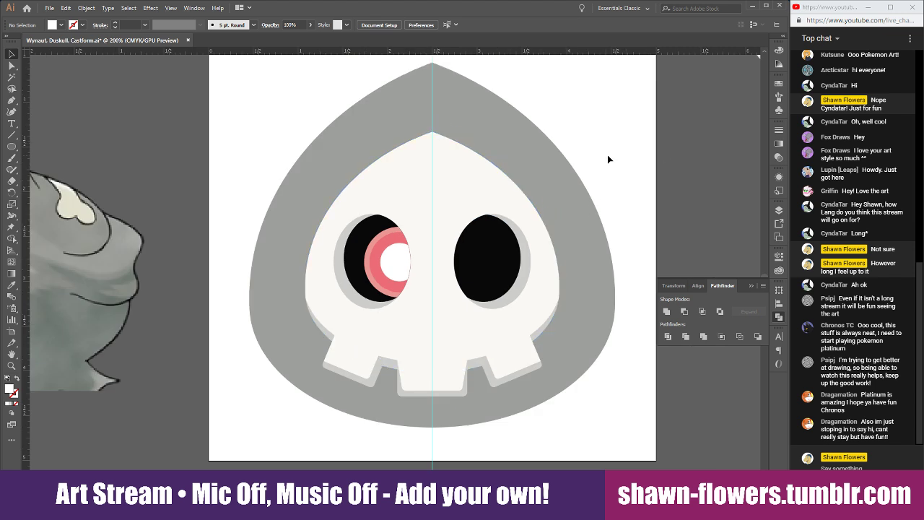
pyautogui.scroll(-2, 607, 154)
pyautogui.scroll(1, 639, 193)
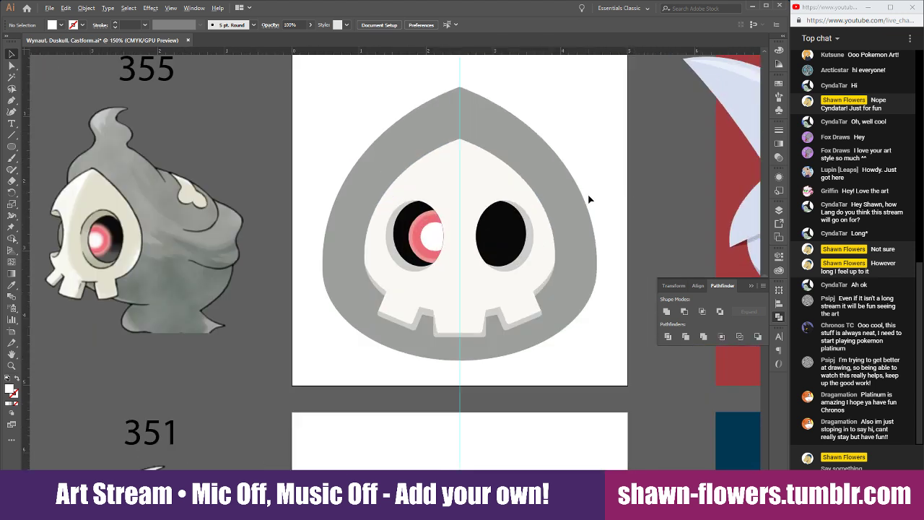
# Scale the whole head up proportionally to about the artboard's full width, shift it slightly up, and deselect
pyautogui.moveTo(579, 101); pyautogui.dragTo(310, 353)
pyautogui.hscroll(3, 411, 358)
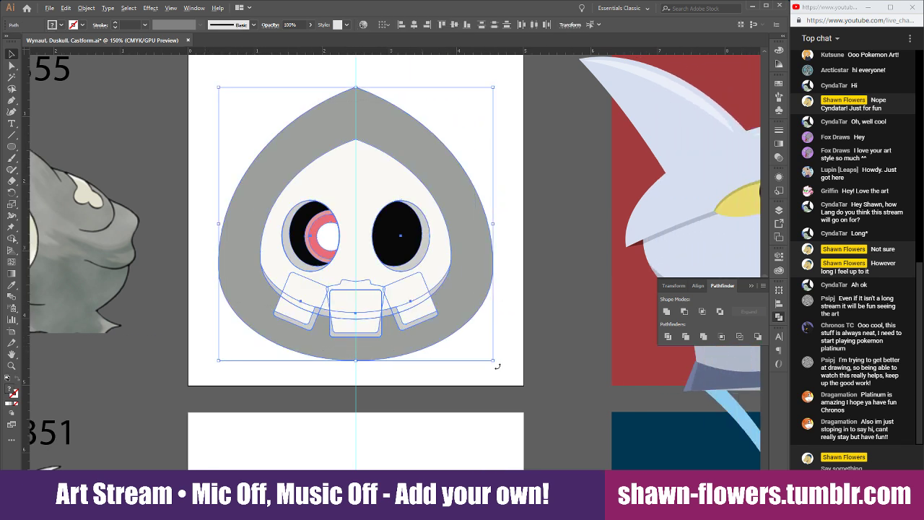
pyautogui.moveTo(492, 362); pyautogui.dragTo(525, 391)
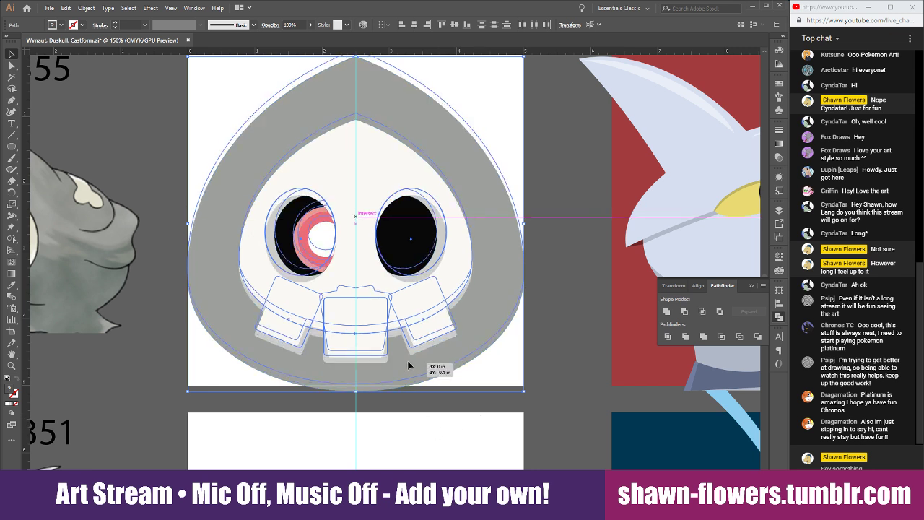
pyautogui.click(491, 425)
# Move the entire head up about 0.25 in so the hood's tip extends past the artboard's upper edge, and deselect
pyautogui.scroll(2, 468, 428)
pyautogui.scroll(2, 468, 428)
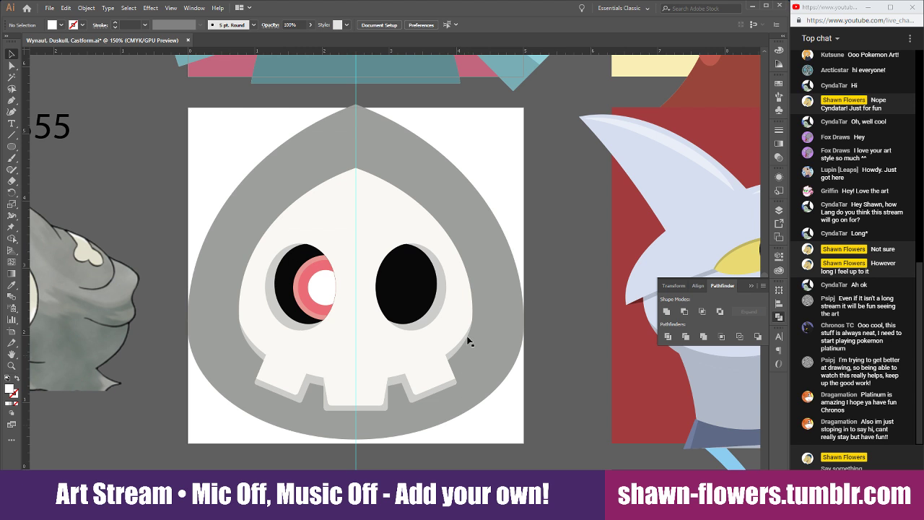
pyautogui.moveTo(503, 193); pyautogui.dragTo(216, 433)
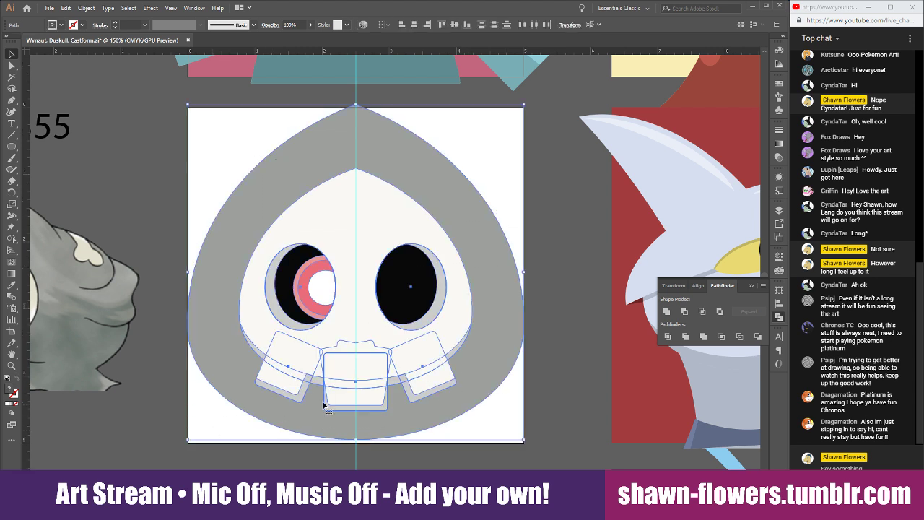
pyautogui.moveTo(394, 417); pyautogui.dragTo(412, 401)
pyautogui.click(491, 446)
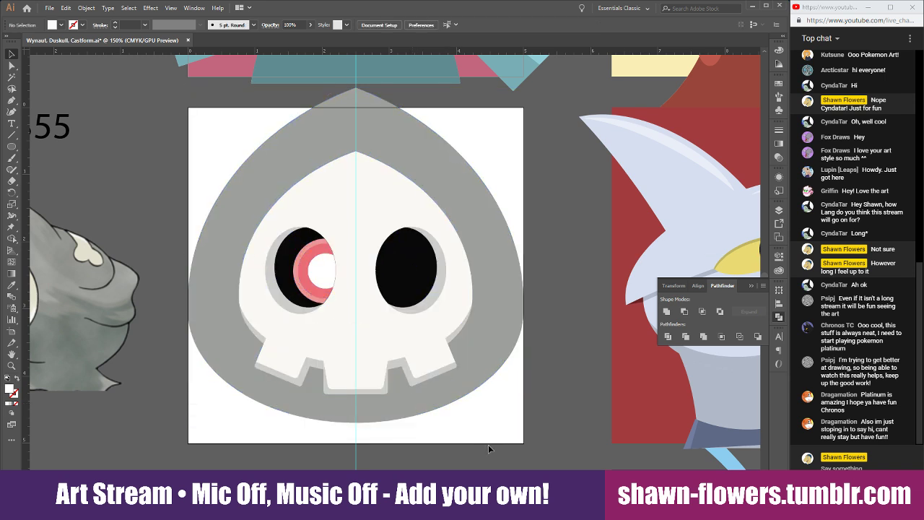
# Examine the enlarged head's placement on the artboard and the hood's margins beside the Duskull reference
pyautogui.scroll(-1, 411, 442)
pyautogui.scroll(1, 391, 445)
pyautogui.scroll(-3, 389, 437)
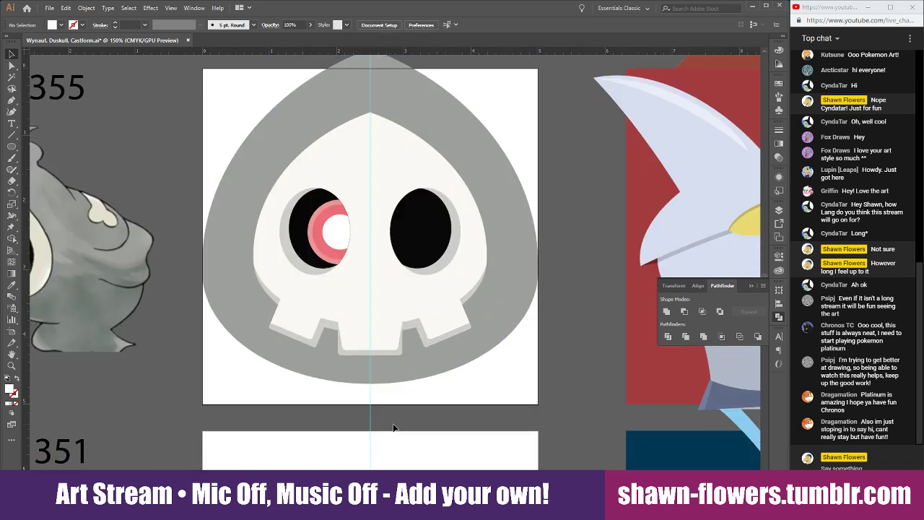
pyautogui.hscroll(-1, 433, 416)
pyautogui.scroll(2, 440, 418)
pyautogui.scroll(2, 461, 430)
pyautogui.scroll(-2, 435, 419)
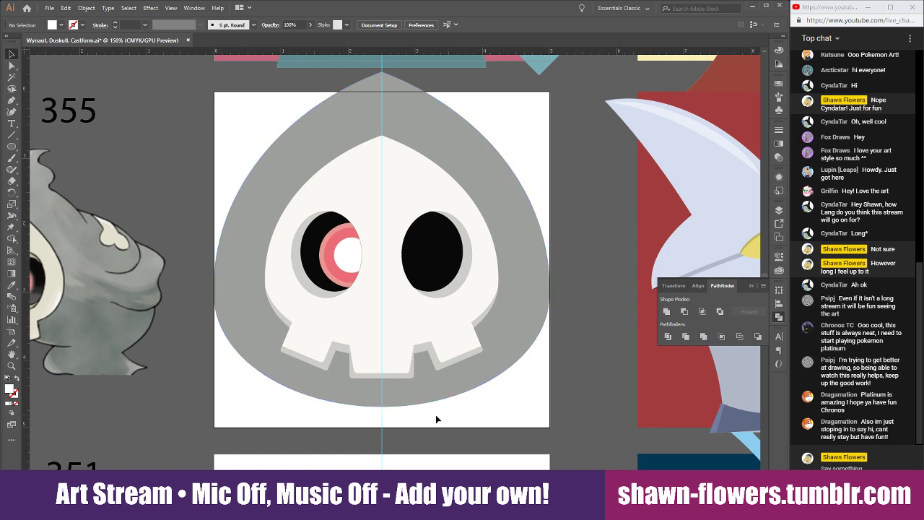
pyautogui.scroll(1, 450, 406)
# Try widening the grey hood symmetrically to about 5.15 in, slightly past both sides of the artboard
pyautogui.click(533, 309)
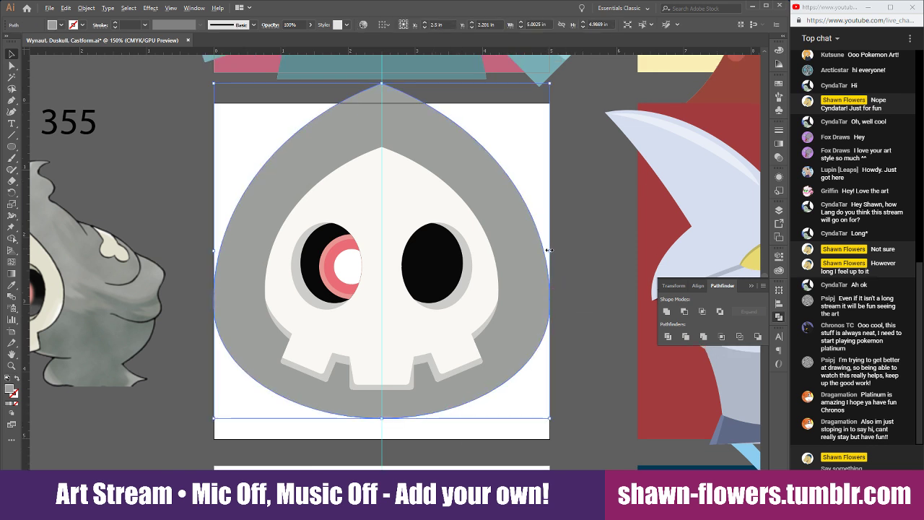
pyautogui.moveTo(548, 250); pyautogui.dragTo(554, 250)
pyautogui.click(525, 419)
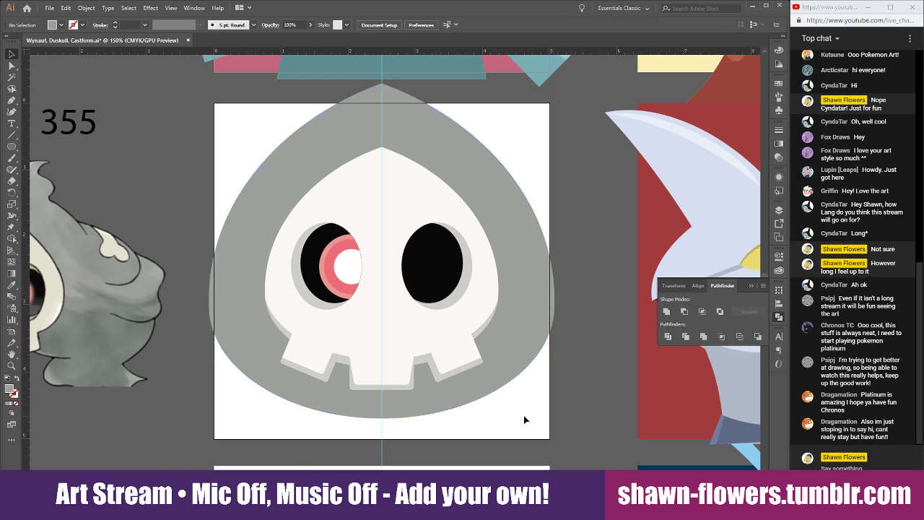
pyautogui.scroll(-2, 506, 434)
pyautogui.scroll(1, 499, 390)
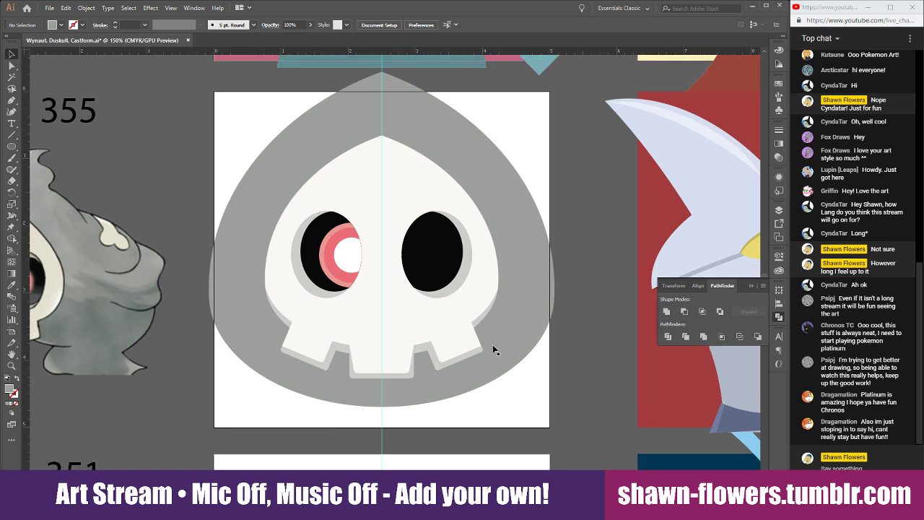
# Narrow the grey hood symmetrically to about 4.69 in, lower its tip to the artboard's upper edge, and deselect
pyautogui.click(477, 188)
pyautogui.moveTo(554, 240); pyautogui.dragTo(540, 241)
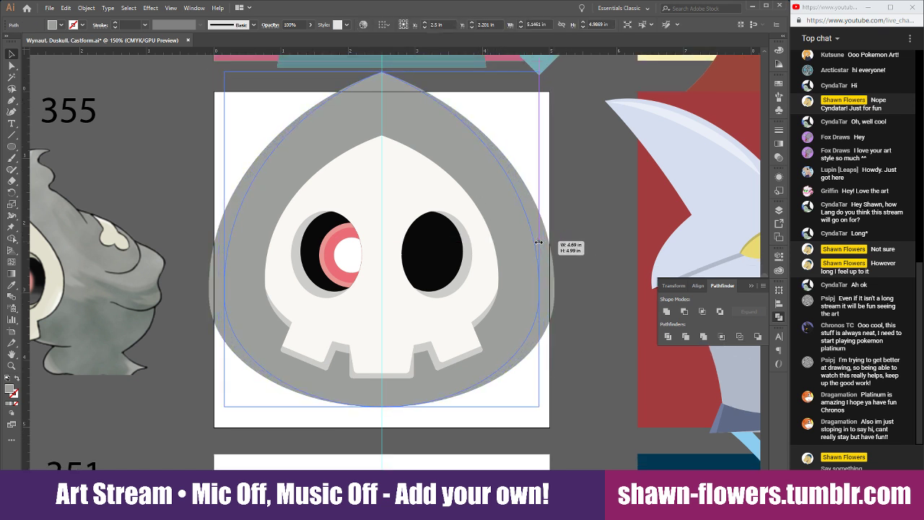
pyautogui.click(522, 433)
pyautogui.click(395, 99)
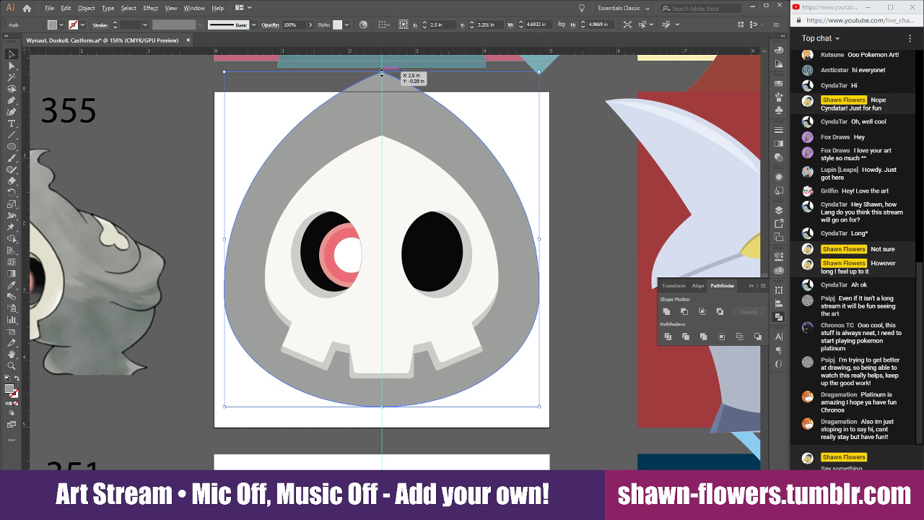
pyautogui.moveTo(381, 73); pyautogui.dragTo(382, 91)
pyautogui.click(488, 141)
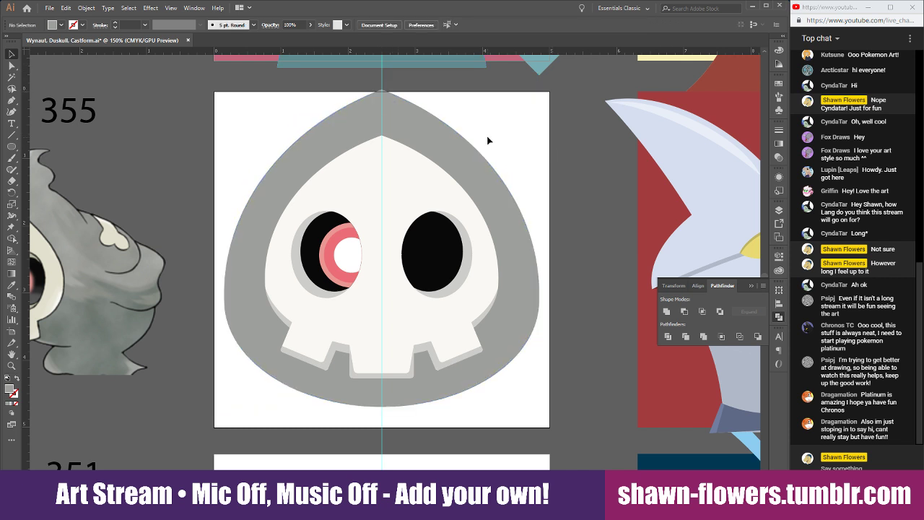
# Bring the light-blue teardrop from above the Wynaut portrait down onto the lower part of Duskull's head
pyautogui.scroll(-1, 484, 432)
pyautogui.scroll(1, 448, 432)
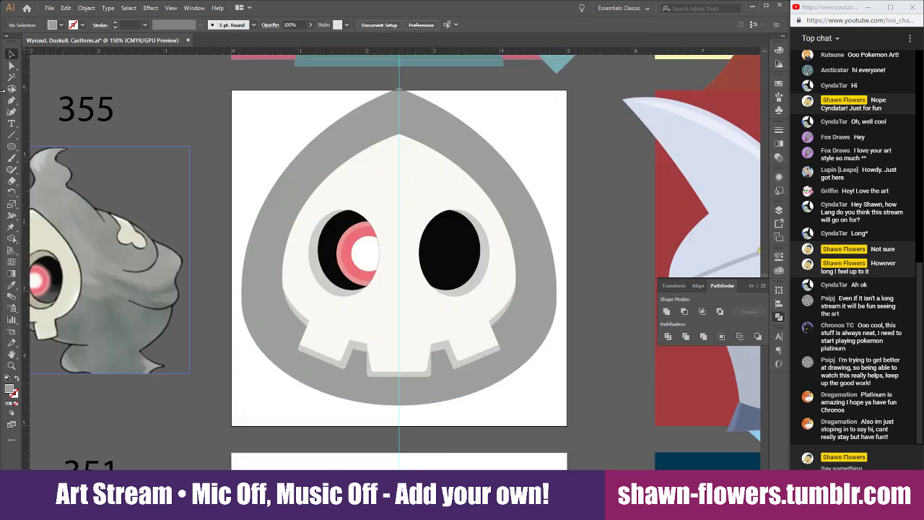
pyautogui.scroll(-1, 347, 161)
pyautogui.scroll(5, 325, 165)
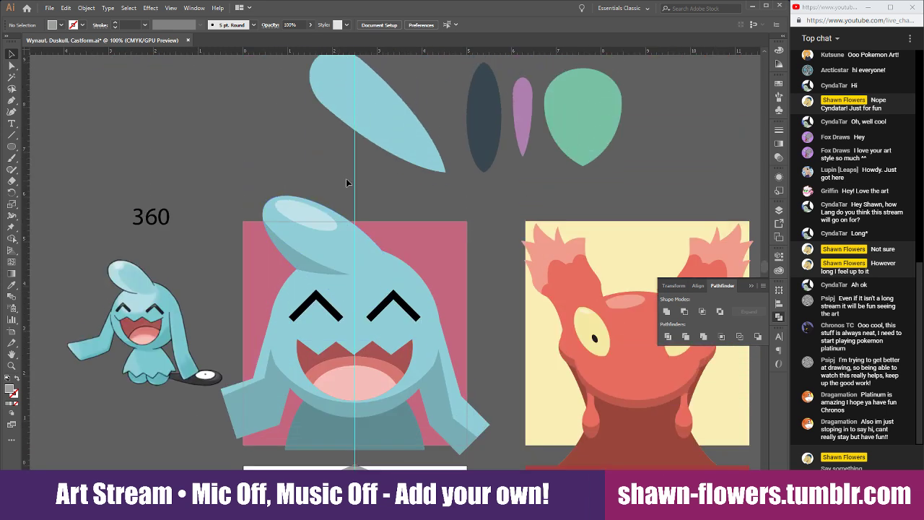
pyautogui.scroll(1, 347, 182)
pyautogui.click(393, 141)
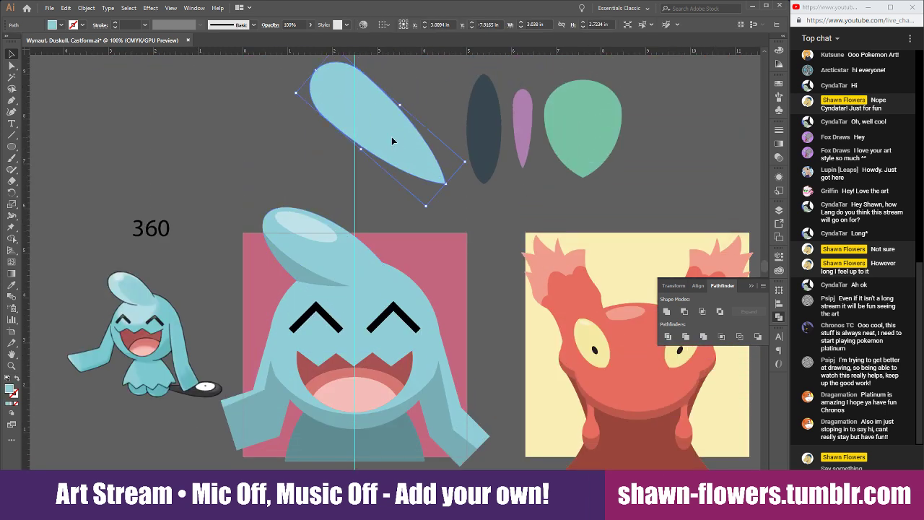
pyautogui.moveTo(392, 141); pyautogui.dragTo(401, 485)
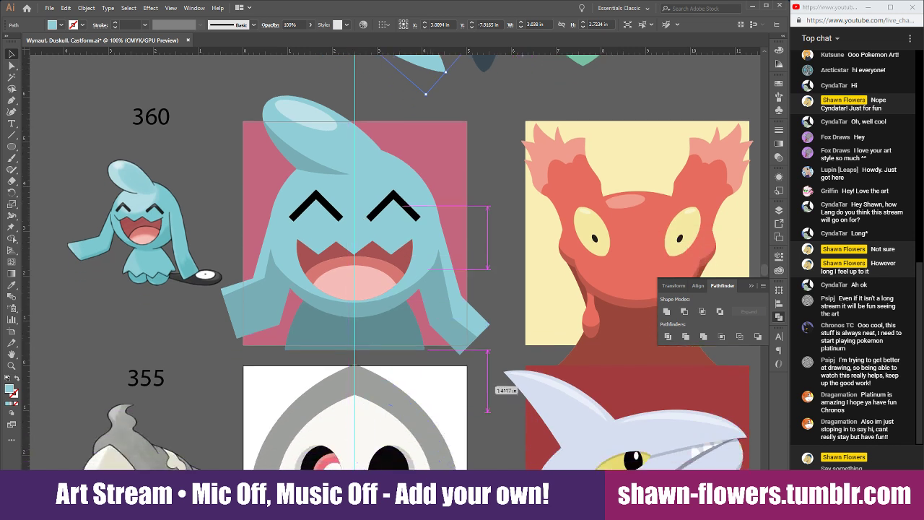
pyautogui.moveTo(489, 384); pyautogui.dragTo(366, 405)
pyautogui.scroll(1, 397, 423)
pyautogui.scroll(-3, 383, 416)
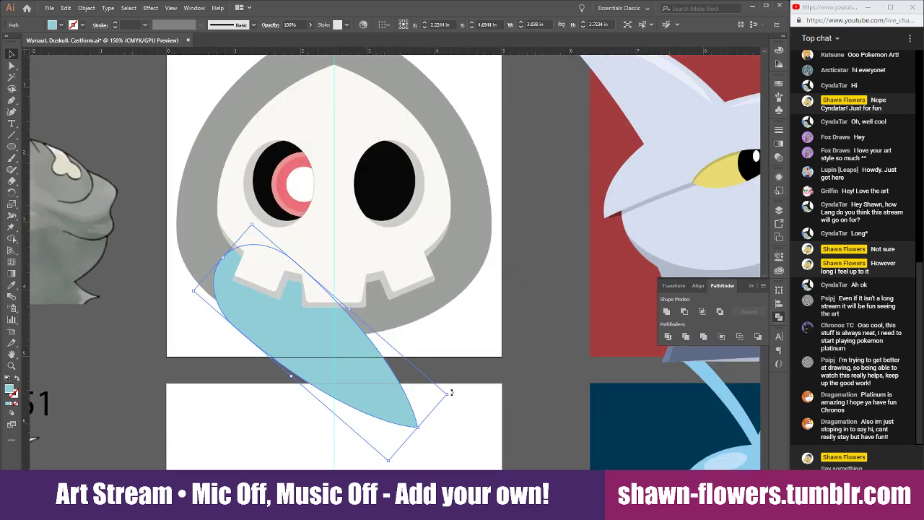
# Shrink the teardrop, tilt it to a flatter angle beneath the middle tooth, and send it behind the head
pyautogui.moveTo(450, 399); pyautogui.dragTo(329, 333)
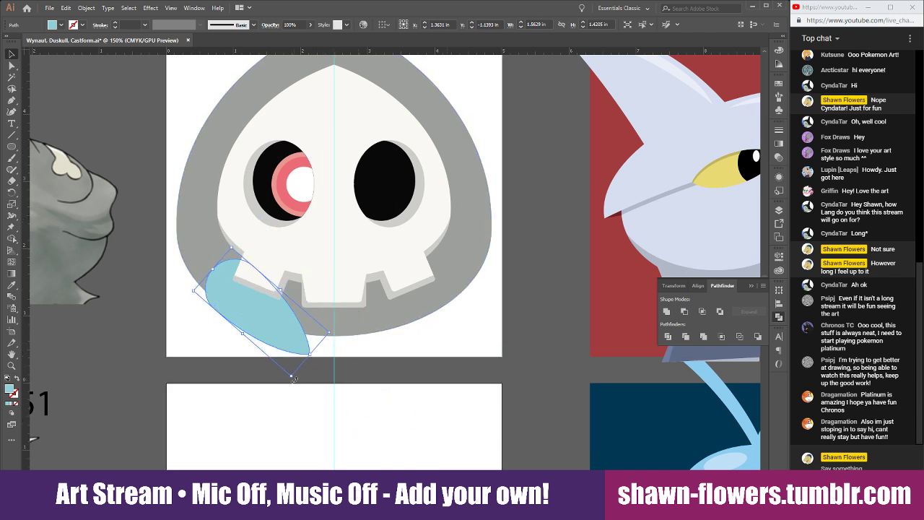
pyautogui.moveTo(291, 376); pyautogui.dragTo(432, 340)
pyautogui.hotkey('ctrl', 'shift', '[')
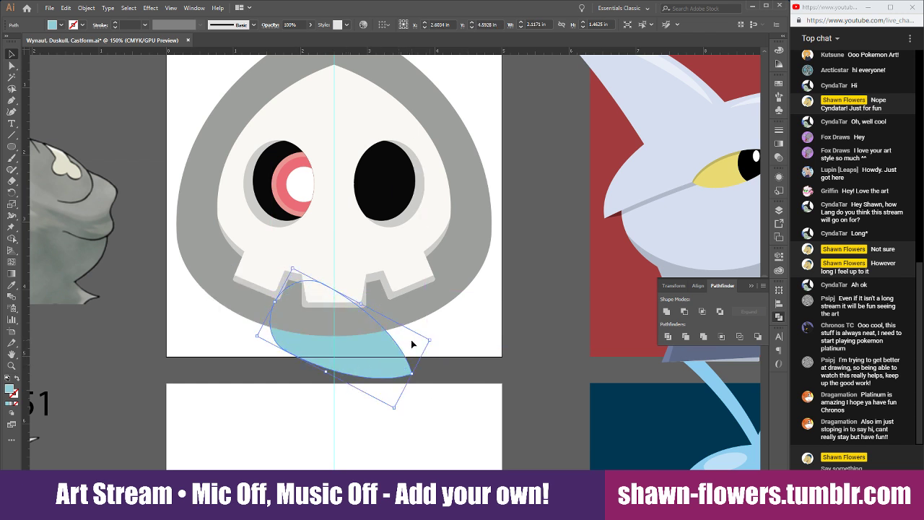
# Move the teardrop about 0.2 in down and slightly left so more of it extends below the hood
pyautogui.click(484, 335)
pyautogui.moveTo(376, 360)
pyautogui.mouseDown()
pyautogui.moveTo(367, 361)
pyautogui.moveTo(371, 372)
pyautogui.mouseUp()
pyautogui.click(423, 349)
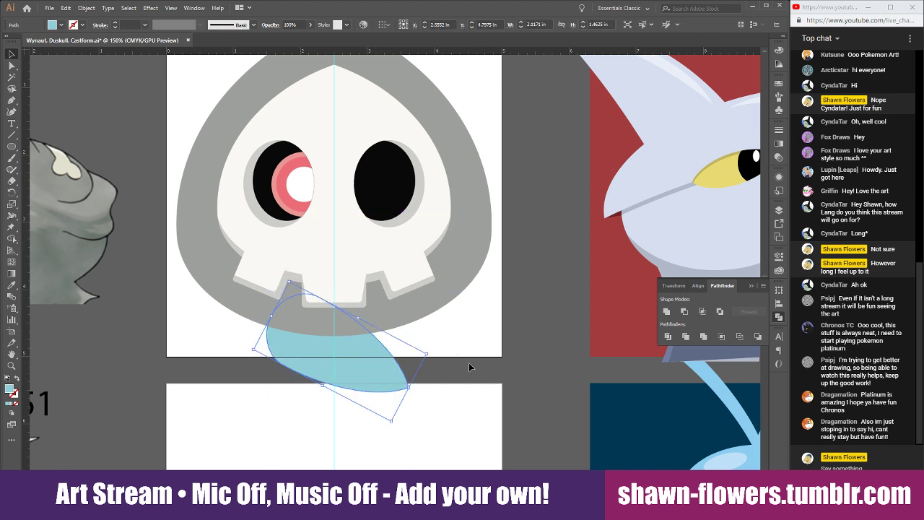
# Recolour the teardrop body with the hood's grey using the Eyedropper, and deselect it
pyautogui.click(469, 362)
pyautogui.click(354, 379)
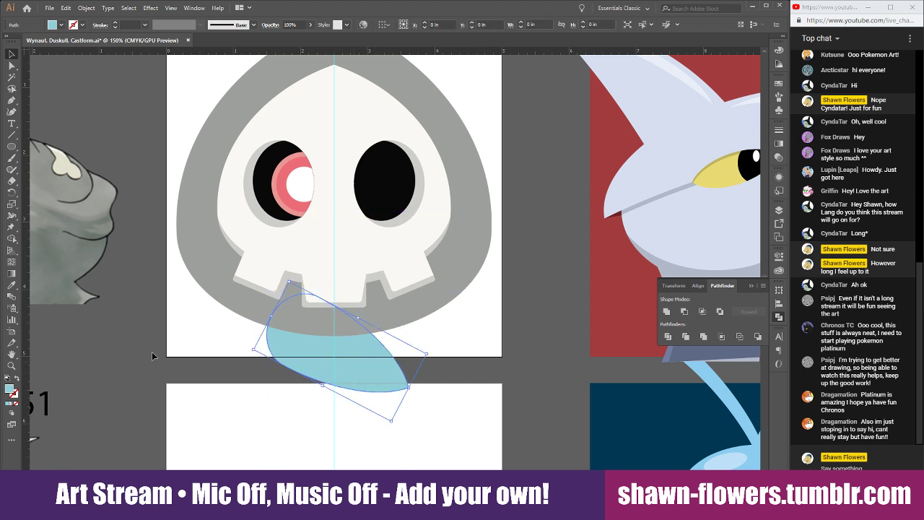
pyautogui.click(13, 291)
pyautogui.click(200, 274)
pyautogui.press('v')
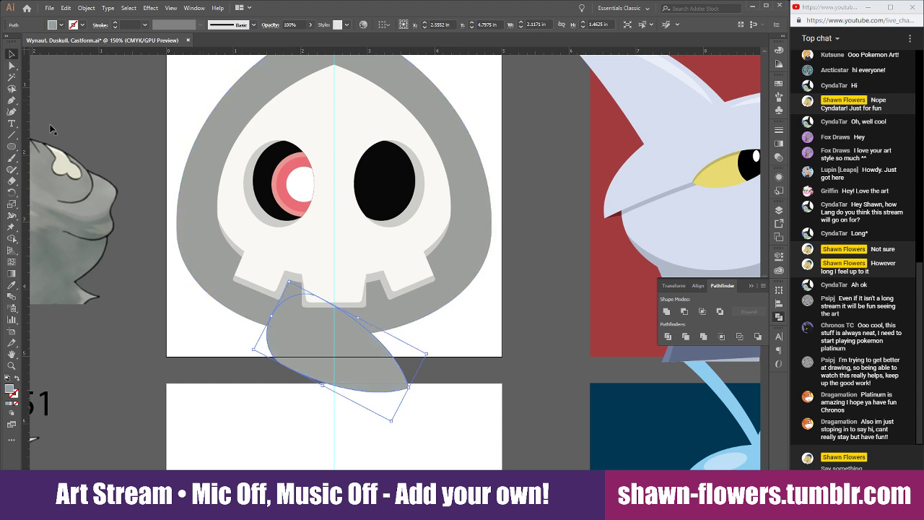
pyautogui.click(235, 365)
pyautogui.scroll(1, 442, 358)
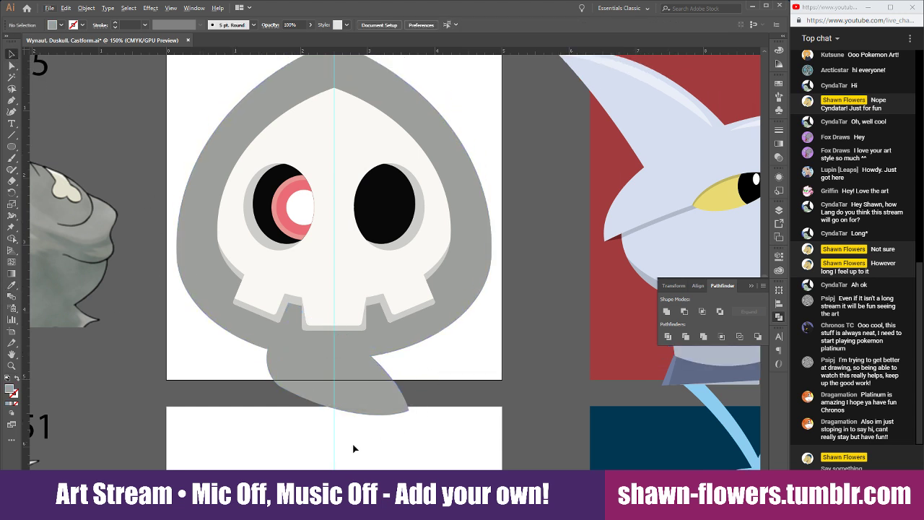
# Draw an ellipse about 1.01 × 0.79 in where the body meets the hood's lower right edge, and shift it slightly outward
pyautogui.scroll(2, 353, 449)
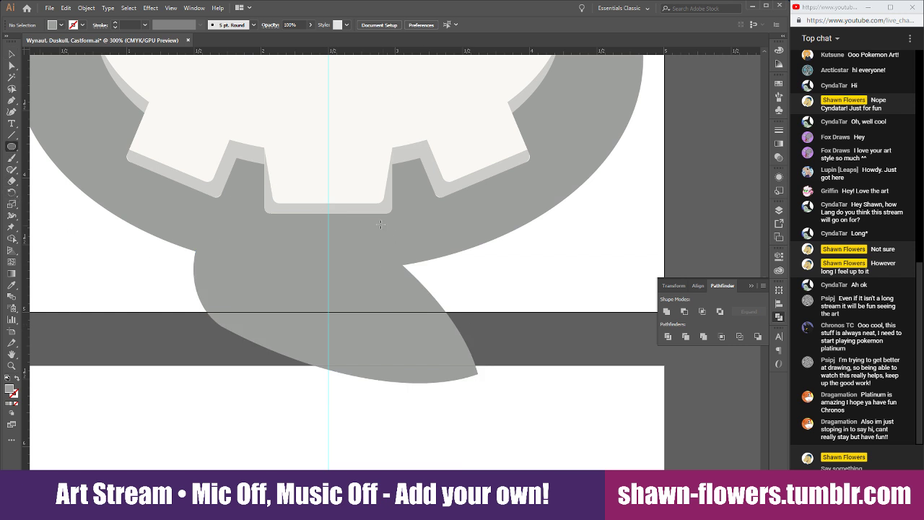
pyautogui.moveTo(375, 222)
pyautogui.mouseDown()
pyautogui.moveTo(479, 334)
pyautogui.moveTo(506, 351)
pyautogui.moveTo(509, 329)
pyautogui.mouseUp()
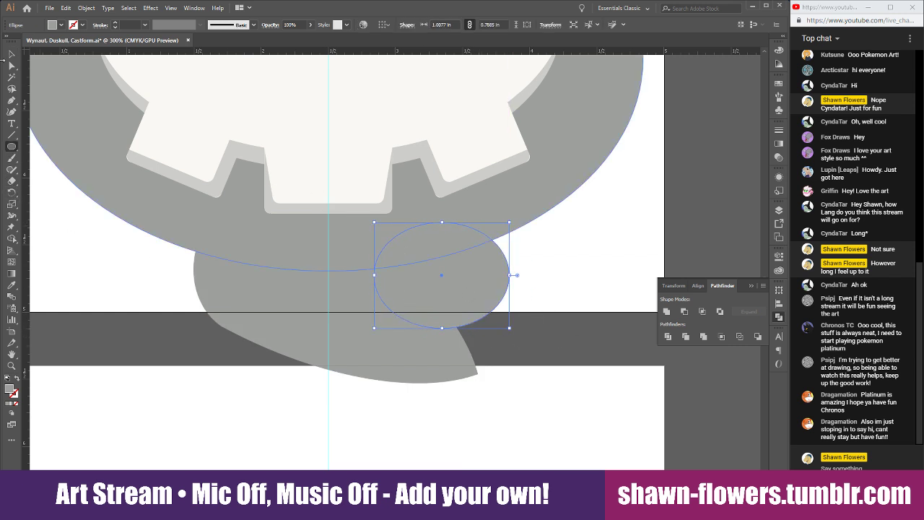
pyautogui.click(11, 54)
pyautogui.moveTo(491, 268)
pyautogui.mouseDown()
pyautogui.moveTo(590, 296)
pyautogui.moveTo(510, 268)
pyautogui.mouseUp()
# Duplicate the ellipse up and to the left, then subtract the outer ellipse from the copy to form a concave neck curve
pyautogui.scroll(2, 482, 327)
pyautogui.moveTo(566, 288); pyautogui.dragTo(386, 243)
pyautogui.click(584, 252)
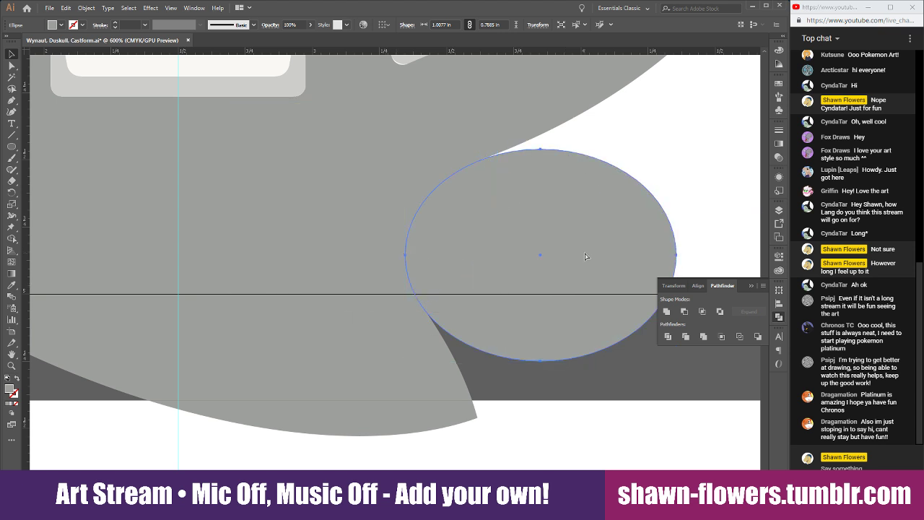
pyautogui.keyDown('shift'); pyautogui.click(389, 222); pyautogui.keyUp('shift')
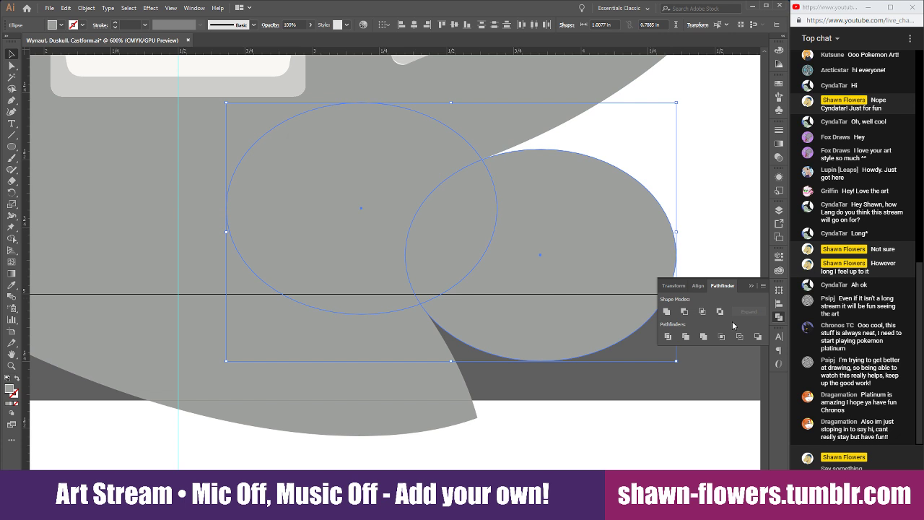
pyautogui.click(685, 311)
pyautogui.click(540, 260)
pyautogui.hotkey('ctrl', '-')
pyautogui.hotkey('ctrl', '-')
pyautogui.hotkey('ctrl', '-')
pyautogui.hotkey('ctrl', '-')
pyautogui.scroll(3, 551, 426)
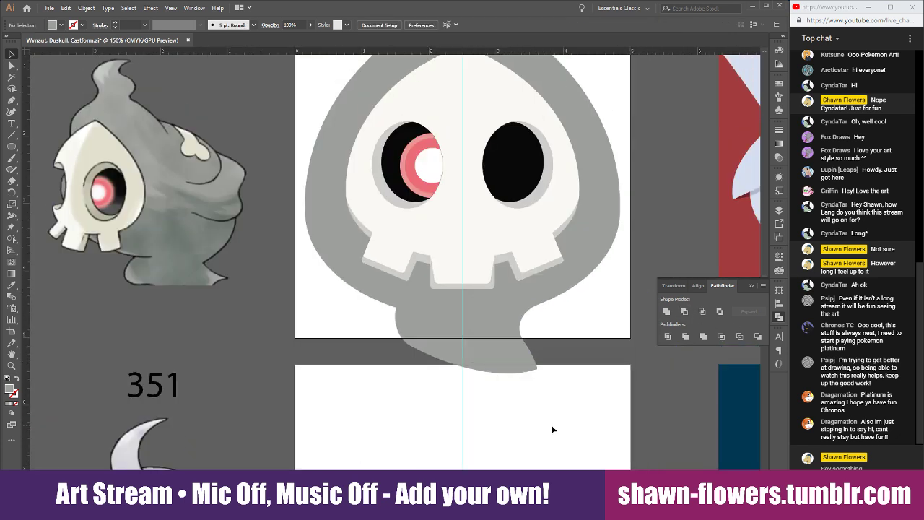
# Copy the grey body shape together with its neck-curve piece up onto the peak of the hood
pyautogui.scroll(3, 551, 430)
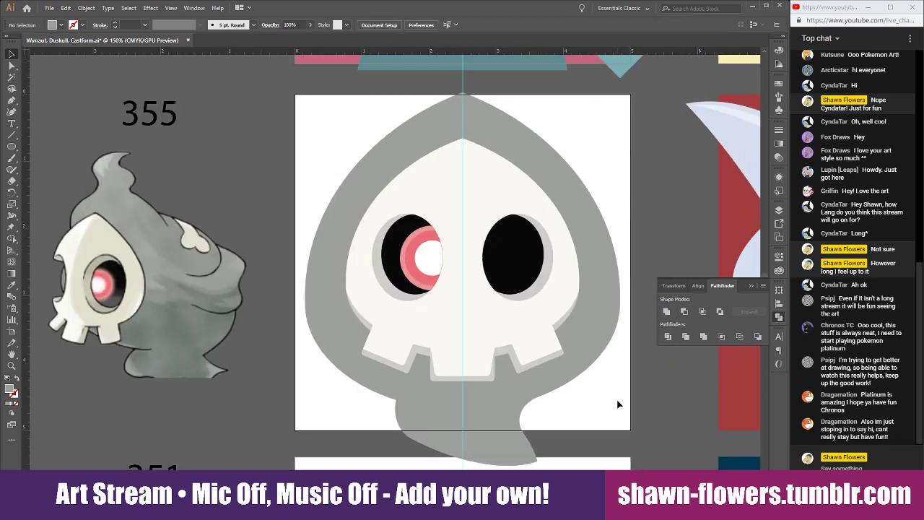
pyautogui.scroll(1, 614, 422)
pyautogui.scroll(-1, 613, 421)
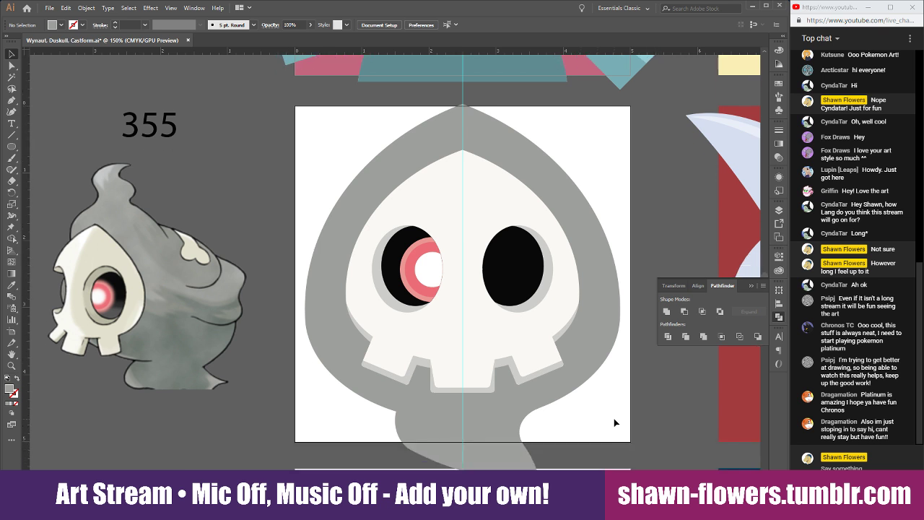
pyautogui.hscroll(1, 614, 422)
pyautogui.scroll(2, 614, 422)
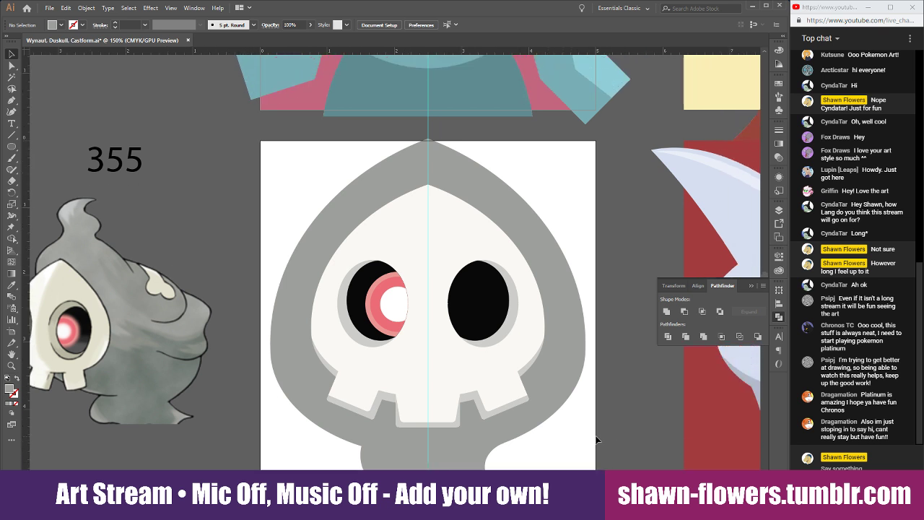
pyautogui.scroll(-1, 588, 390)
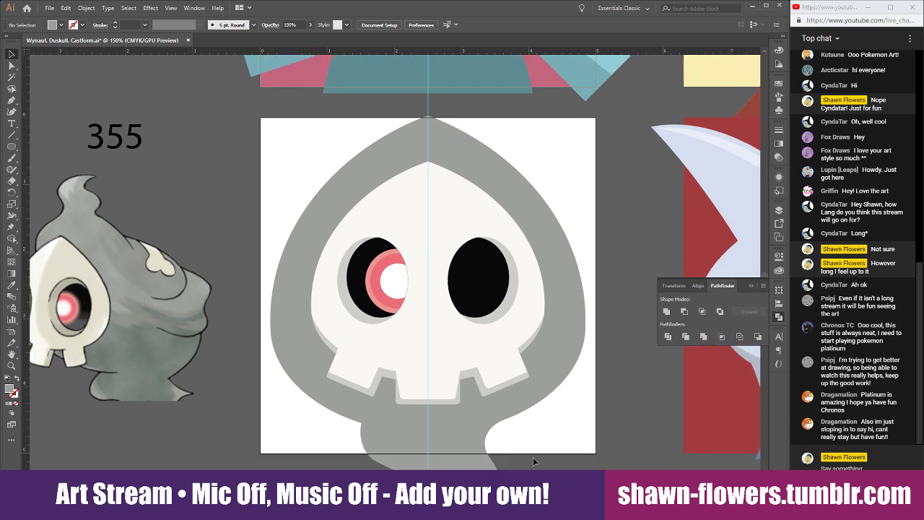
pyautogui.click(476, 468)
pyautogui.moveTo(466, 475); pyautogui.dragTo(450, 154)
# Reflect the copied pieces across the vertical axis and rotate them 180° so the tip points up and right
pyautogui.click(86, 8)
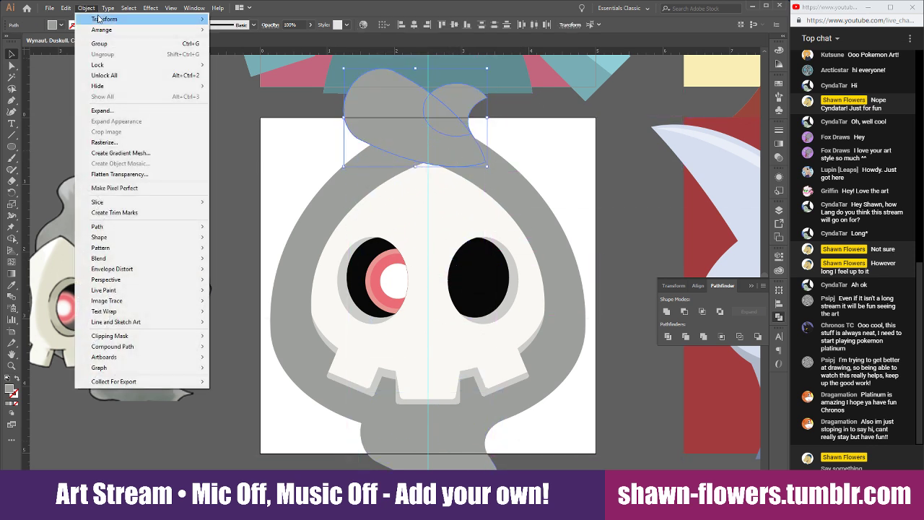
pyautogui.moveTo(144, 18)
pyautogui.click(232, 54)
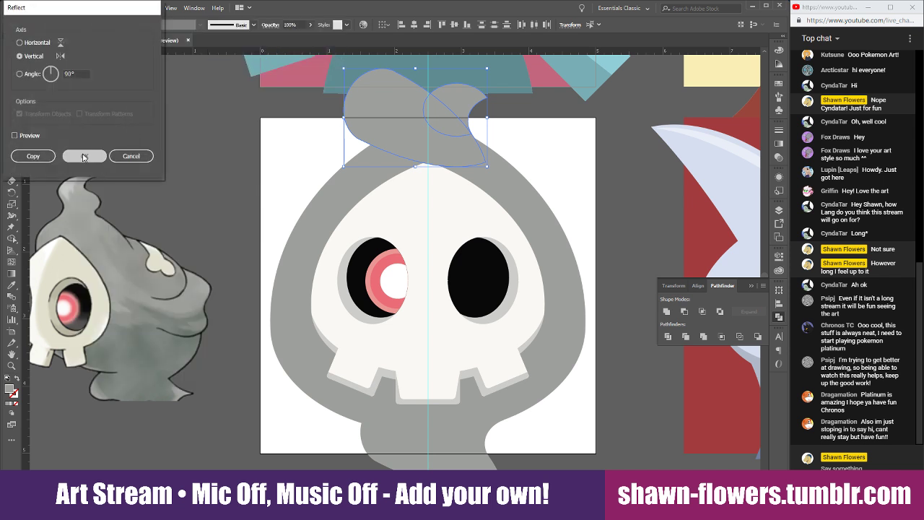
pyautogui.click(83, 157)
pyautogui.scroll(3, 410, 223)
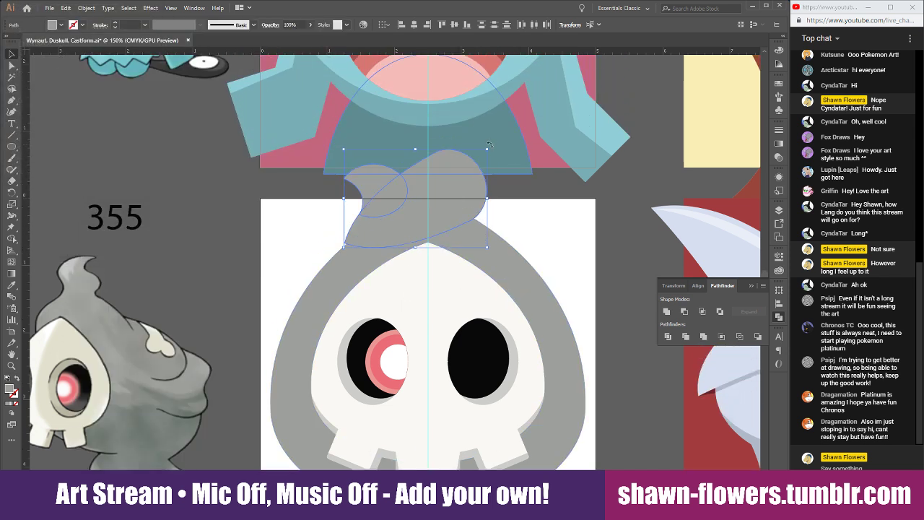
pyautogui.moveTo(489, 145); pyautogui.dragTo(261, 245)
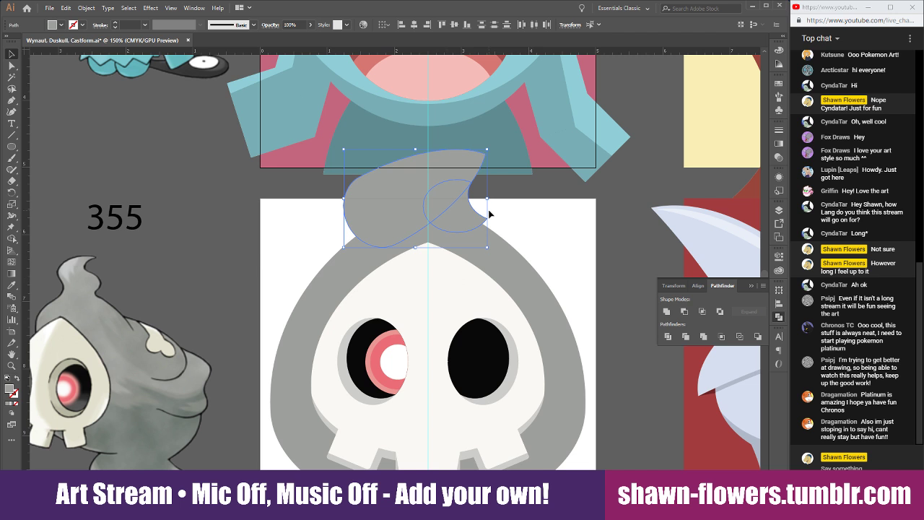
# Narrow the copied wisp to about 1.3 in wide and set it over the hood's peak
pyautogui.keyDown('alt'); pyautogui.scroll(2, 467, 216); pyautogui.keyUp('alt')
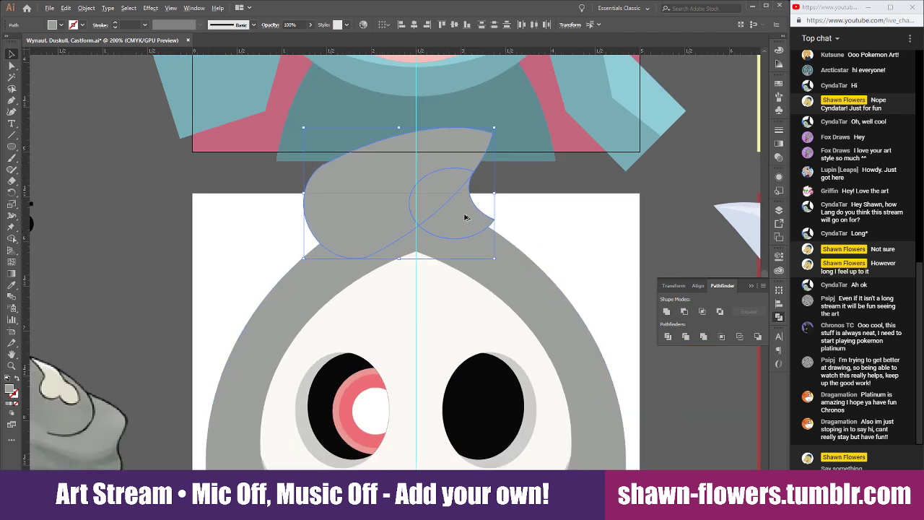
pyautogui.moveTo(473, 227); pyautogui.dragTo(428, 183)
pyautogui.moveTo(393, 209); pyautogui.dragTo(432, 202)
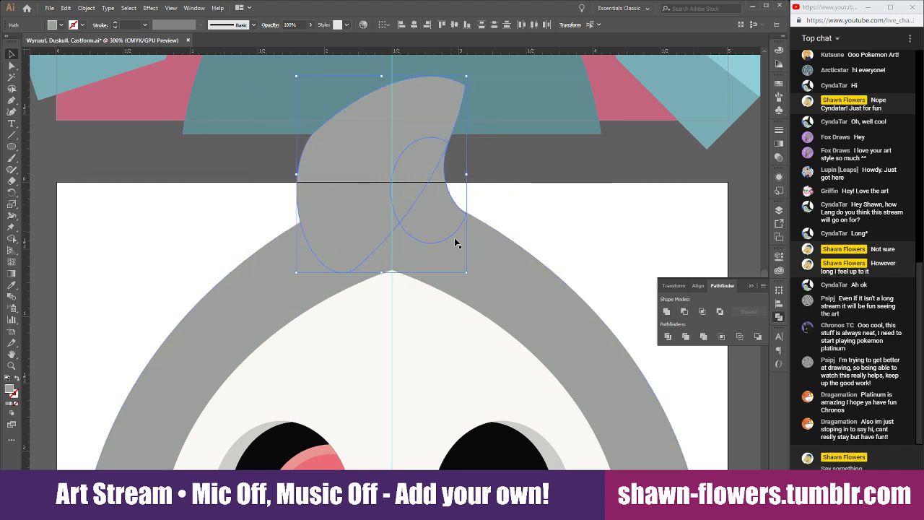
# Nudge the wisp until its concave curve meets the hood's upper right outline cleanly, and deselect it
pyautogui.keyDown('alt'); pyautogui.scroll(2, 433, 204); pyautogui.keyUp('alt')
pyautogui.moveTo(331, 344); pyautogui.dragTo(352, 328)
pyautogui.moveTo(441, 171); pyautogui.dragTo(445, 178)
pyautogui.scroll(5, 496, 207)
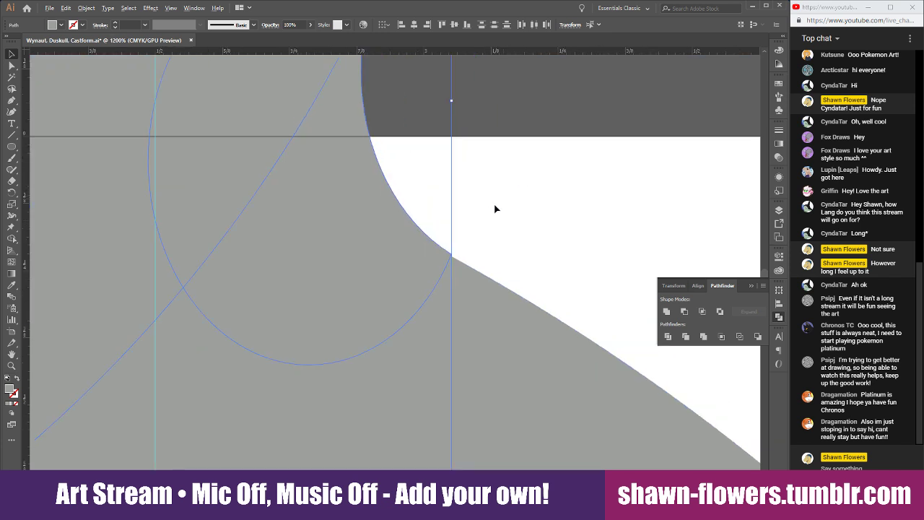
pyautogui.moveTo(400, 252); pyautogui.dragTo(402, 255)
pyautogui.click(505, 240)
pyautogui.scroll(-6, 508, 243)
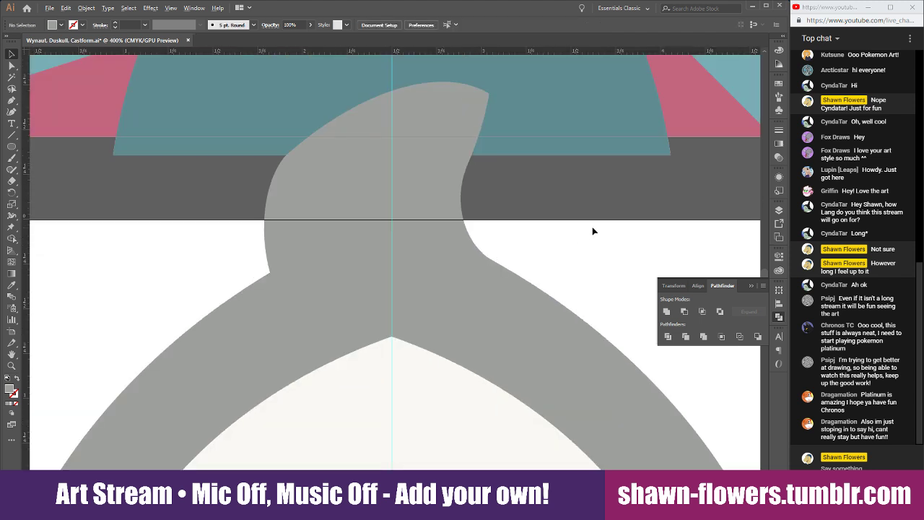
# Examine the Duskull portrait against the reference artwork, checking the top wisp and the lower body
pyautogui.scroll(-4, 581, 241)
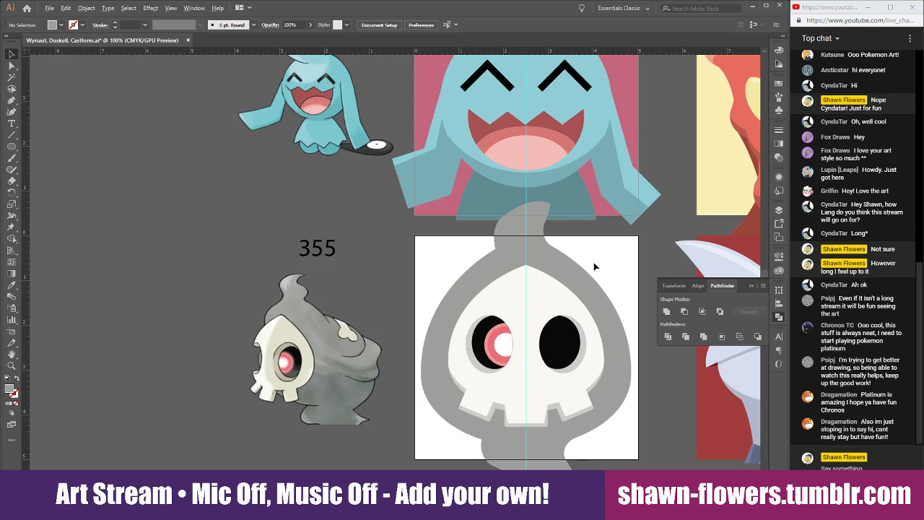
pyautogui.scroll(1, 592, 260)
pyautogui.scroll(-4, 592, 266)
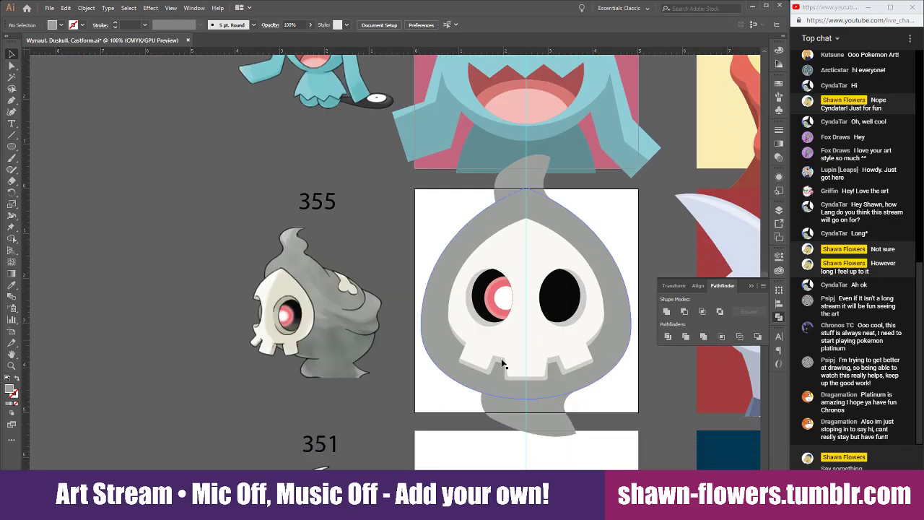
pyautogui.hscroll(5, 496, 365)
pyautogui.scroll(1, 356, 418)
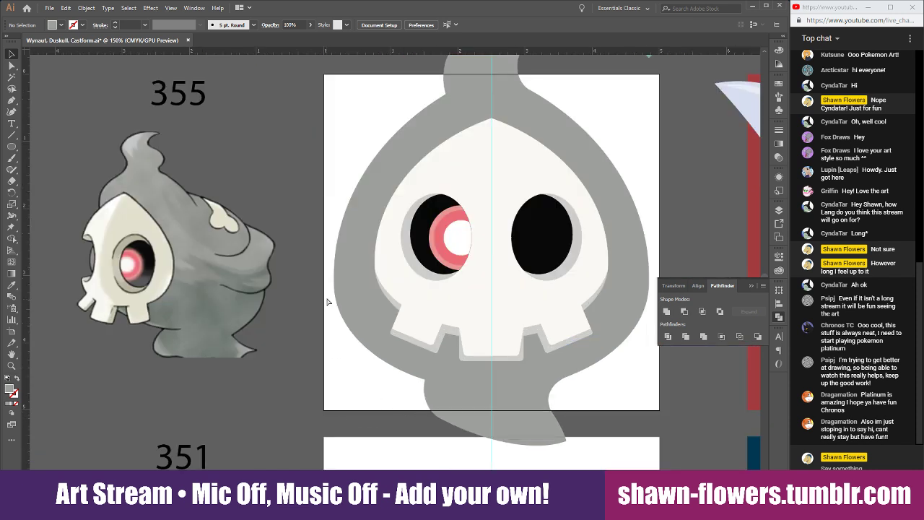
pyautogui.hscroll(2, 327, 302)
pyautogui.scroll(3, 465, 345)
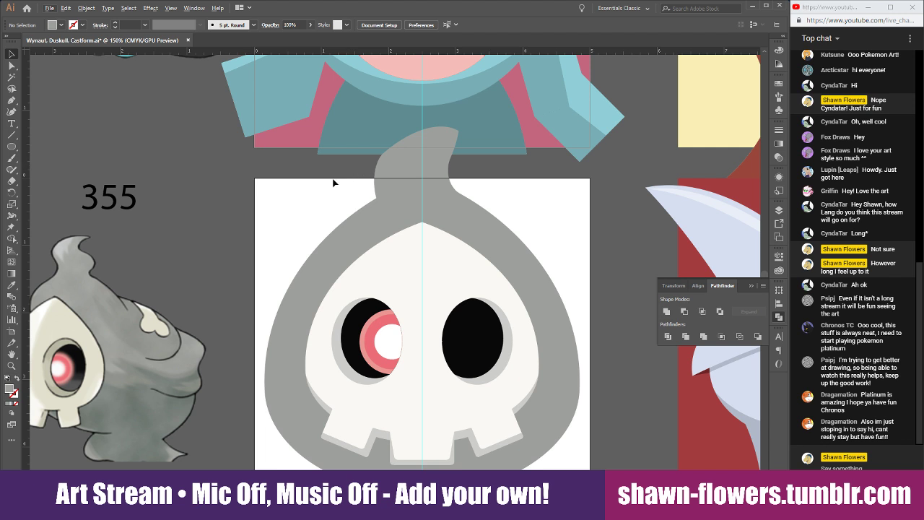
pyautogui.scroll(-1, 311, 190)
pyautogui.scroll(1, 297, 219)
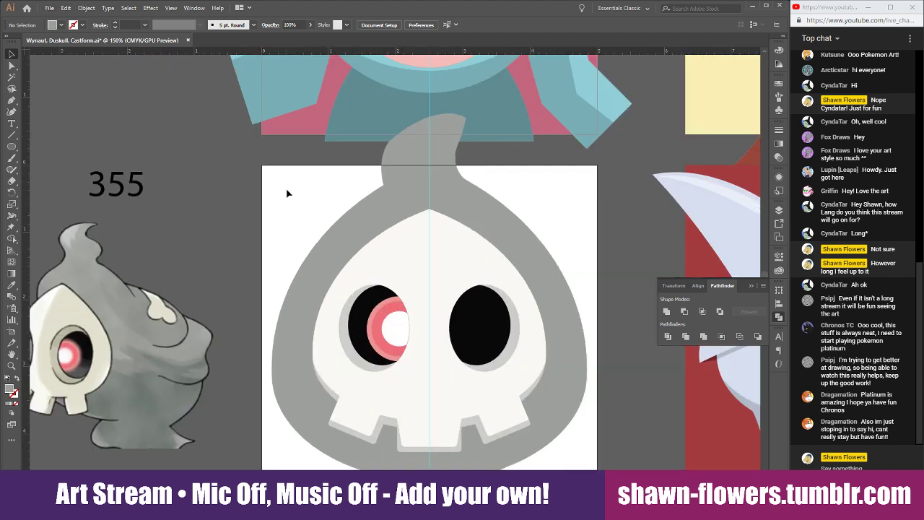
pyautogui.scroll(-2, 286, 192)
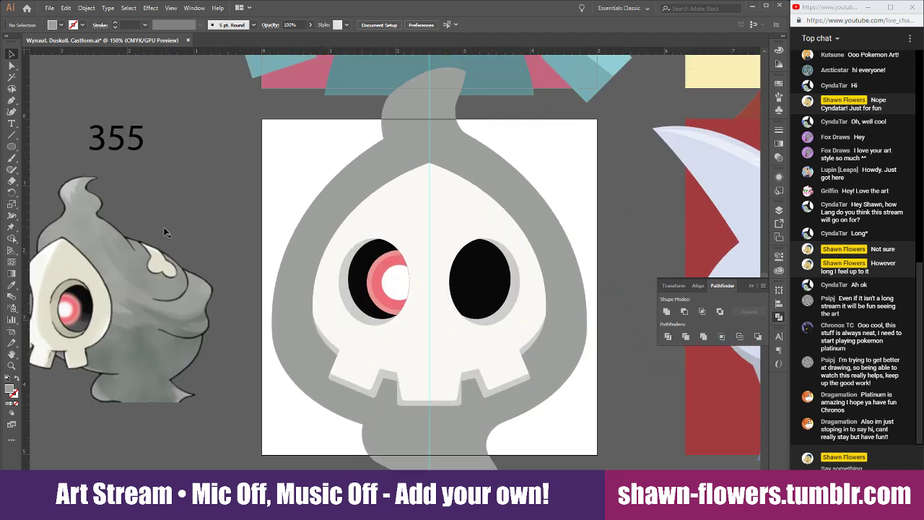
# Draw a grey ellipse about 2.42 × 2.32 in over the left edge of Duskull's head
pyautogui.click(12, 146)
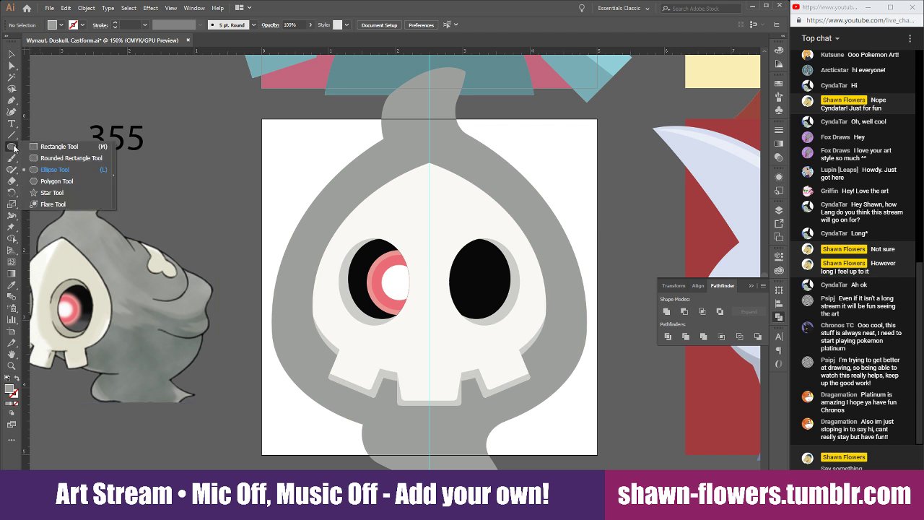
pyautogui.moveTo(216, 169); pyautogui.dragTo(379, 325)
pyautogui.click(11, 53)
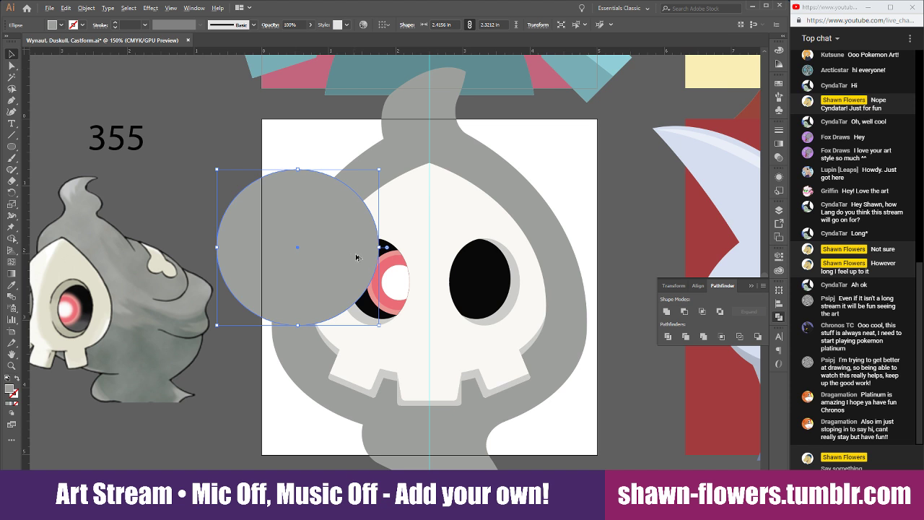
# Duplicate the ellipse up and to the right, resize the copy, and subtract it from the original to leave a crescent arm
pyautogui.moveTo(356, 257); pyautogui.dragTo(367, 211)
pyautogui.moveTo(311, 128); pyautogui.dragTo(311, 166)
pyautogui.moveTo(281, 223); pyautogui.dragTo(280, 215)
pyautogui.keyDown('shift'); pyautogui.click(265, 288); pyautogui.keyUp('shift')
pyautogui.click(667, 310)
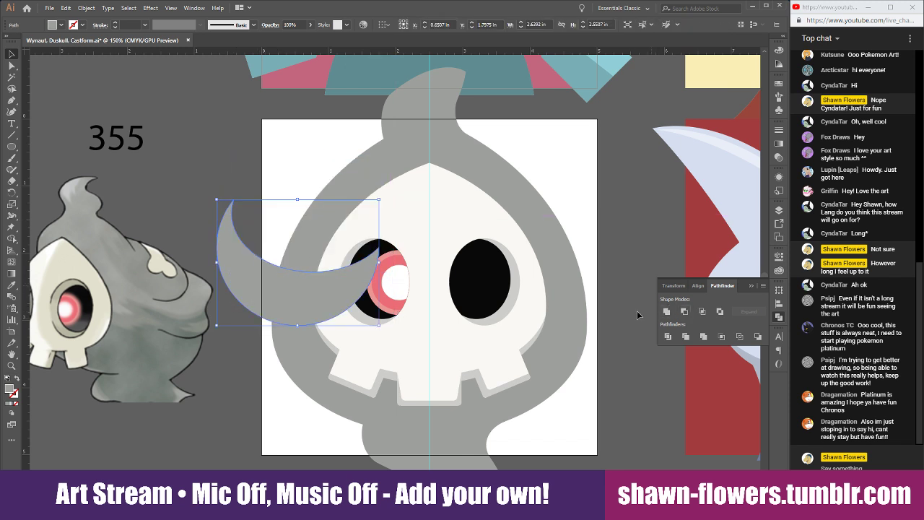
# Move the crescent arm about 0.15 in left and down, send it behind the head, and deselect it
pyautogui.moveTo(296, 298); pyautogui.dragTo(286, 307)
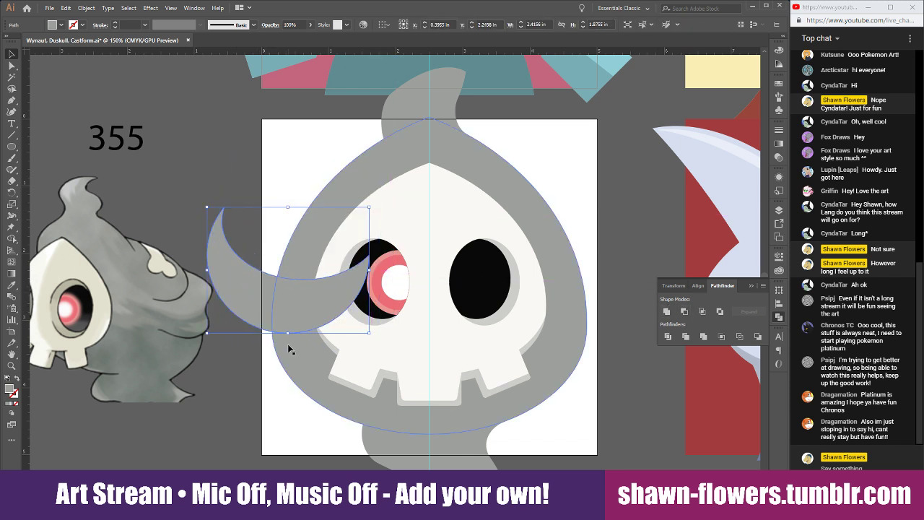
pyautogui.hotkey('ctrl', 'shift', '[')
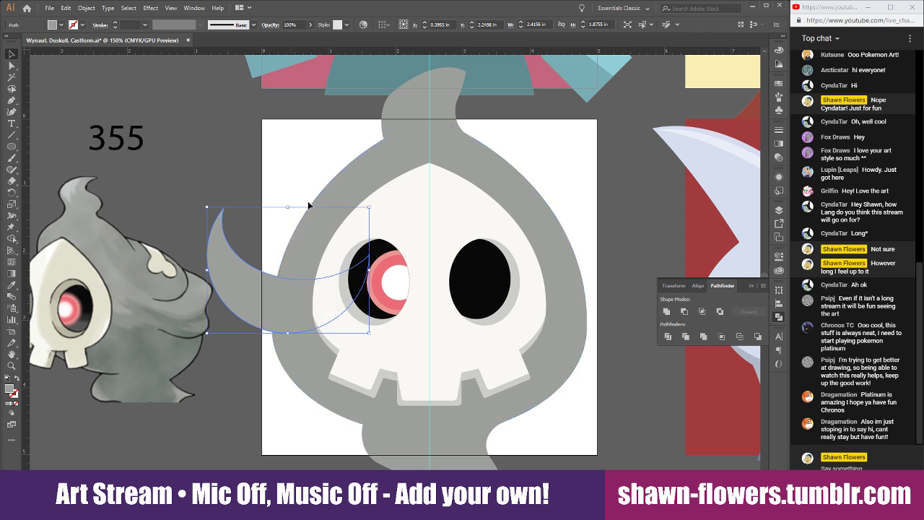
pyautogui.click(301, 185)
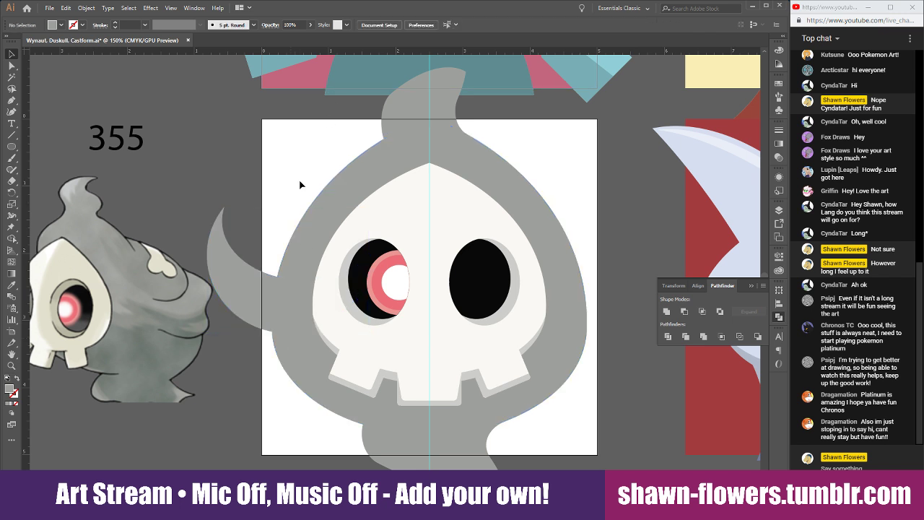
# Shift the crescent arm farther out from the hood's left side and narrow it to about 1.9 in wide
pyautogui.click(217, 311)
pyautogui.click(297, 430)
pyautogui.moveTo(242, 307); pyautogui.dragTo(235, 301)
pyautogui.click(282, 388)
pyautogui.scroll(1, 246, 368)
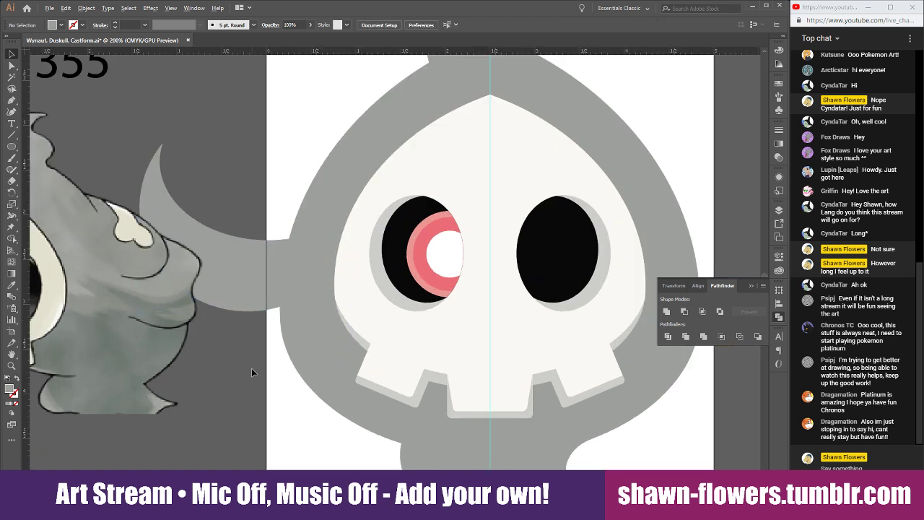
pyautogui.click(252, 269)
pyautogui.moveTo(137, 227); pyautogui.dragTo(187, 228)
pyautogui.click(276, 396)
# Duplicate the grey hood shape and offset a further copy about 0.95 in upward
pyautogui.hscroll(4, 238, 390)
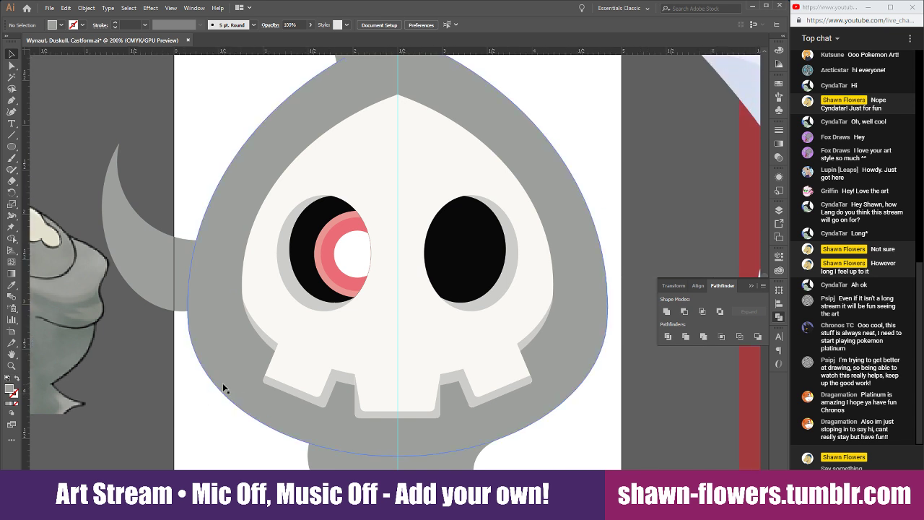
pyautogui.scroll(-1, 217, 394)
pyautogui.scroll(-2, 217, 394)
pyautogui.hscroll(-1, 286, 364)
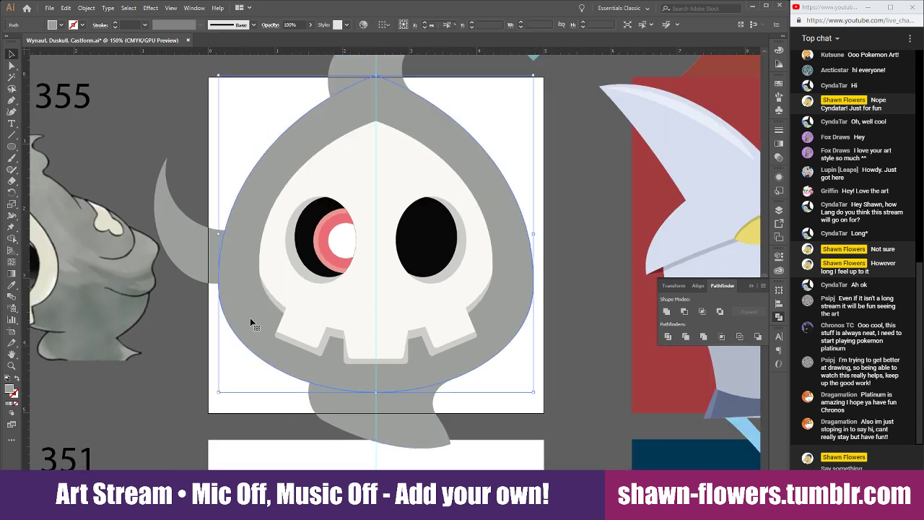
pyautogui.moveTo(257, 294); pyautogui.dragTo(259, 322)
pyautogui.moveTo(306, 373); pyautogui.dragTo(300, 309)
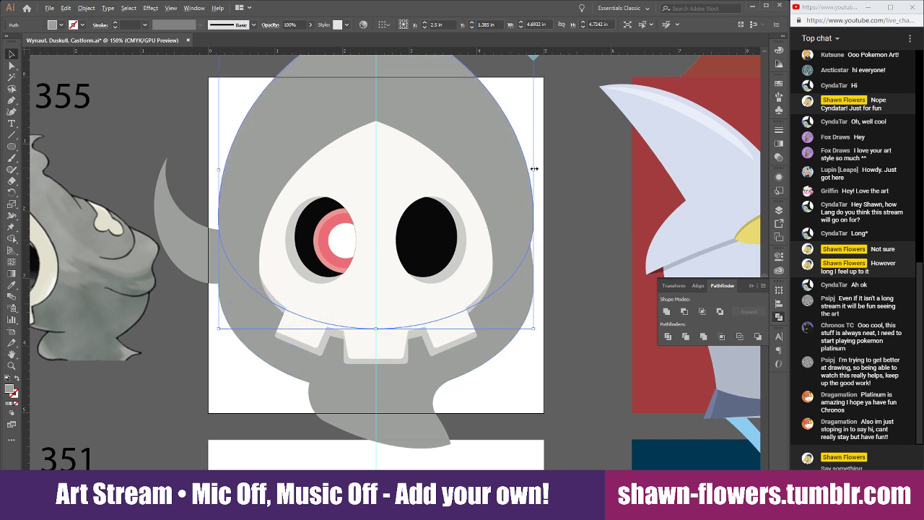
# Widen the raised hood copy to about 5.32 in, lower it slightly, and subtract it from the other copy to leave a lower crescent
pyautogui.moveTo(533, 169); pyautogui.dragTo(554, 170)
pyautogui.moveTo(527, 221)
pyautogui.mouseDown()
pyautogui.moveTo(529, 262)
pyautogui.moveTo(525, 238)
pyautogui.mouseUp()
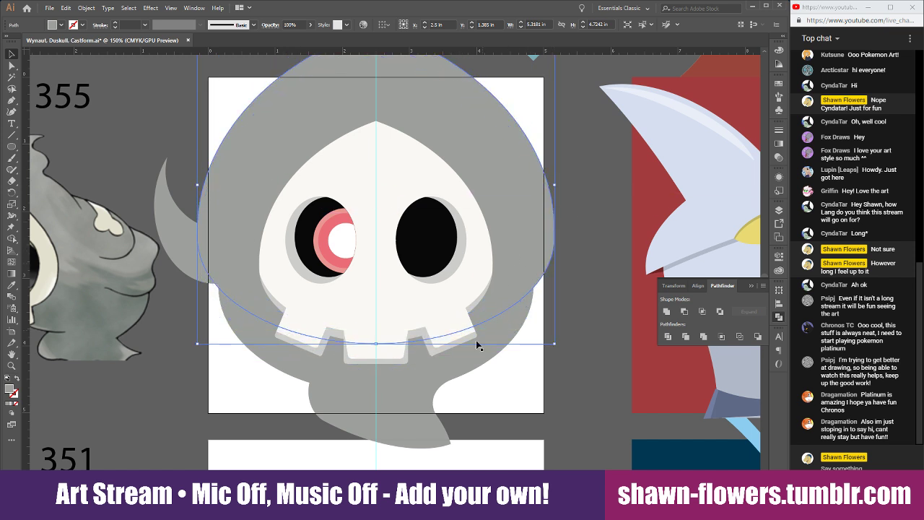
pyautogui.keyDown('shift'); pyautogui.click(284, 363); pyautogui.keyUp('shift')
pyautogui.click(686, 311)
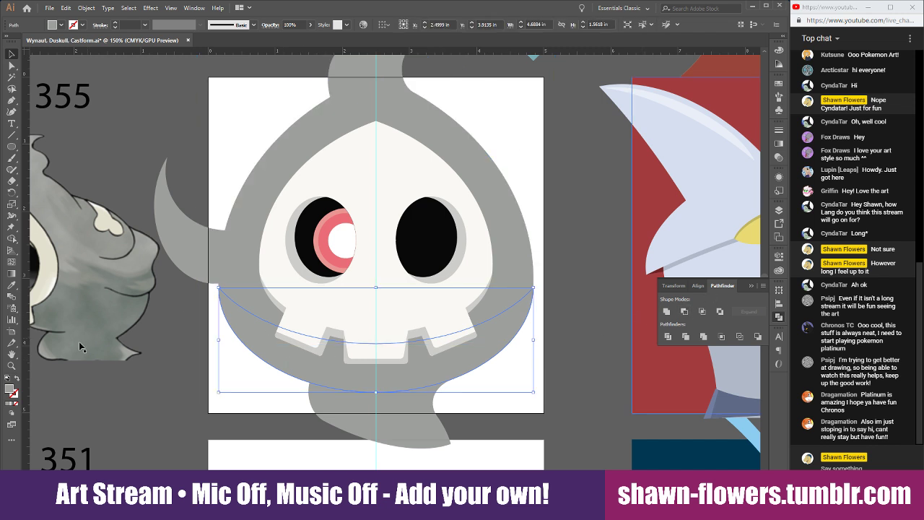
# Apply the teeth shadow's appearance to the crescent along the hood's lower edge, and deselect it
pyautogui.click(11, 285)
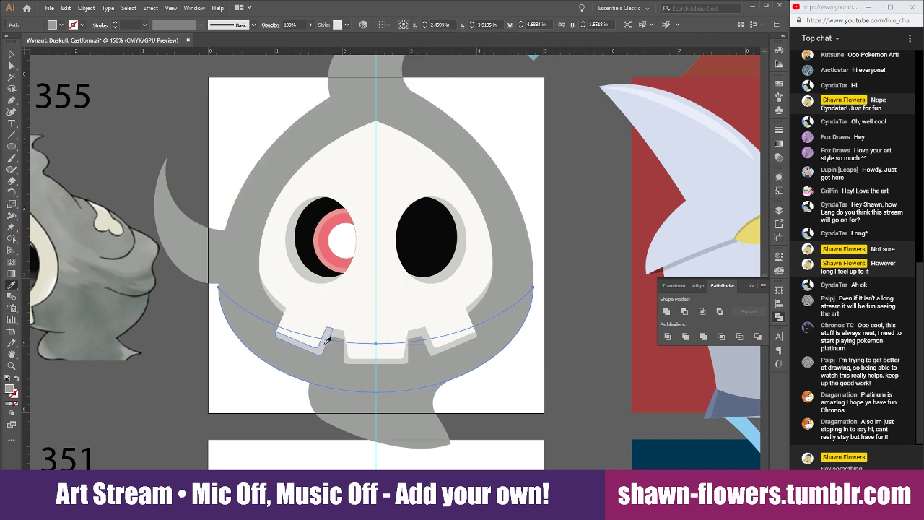
pyautogui.click(327, 339)
pyautogui.click(12, 53)
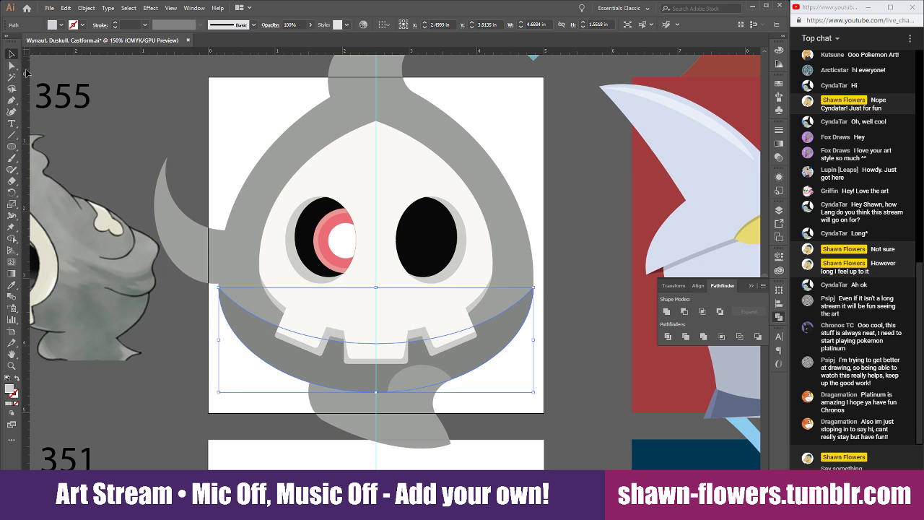
pyautogui.click(238, 387)
# Send the tail shape and its rounded connecting piece behind the hood's lower shadow crescent
pyautogui.scroll(2, 411, 442)
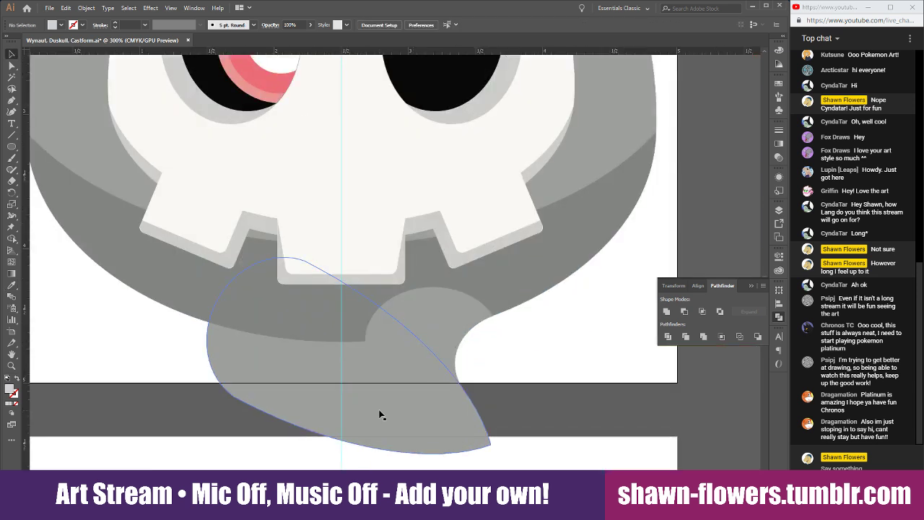
pyautogui.click(381, 415)
pyautogui.keyDown('shift'); pyautogui.click(437, 328); pyautogui.keyUp('shift')
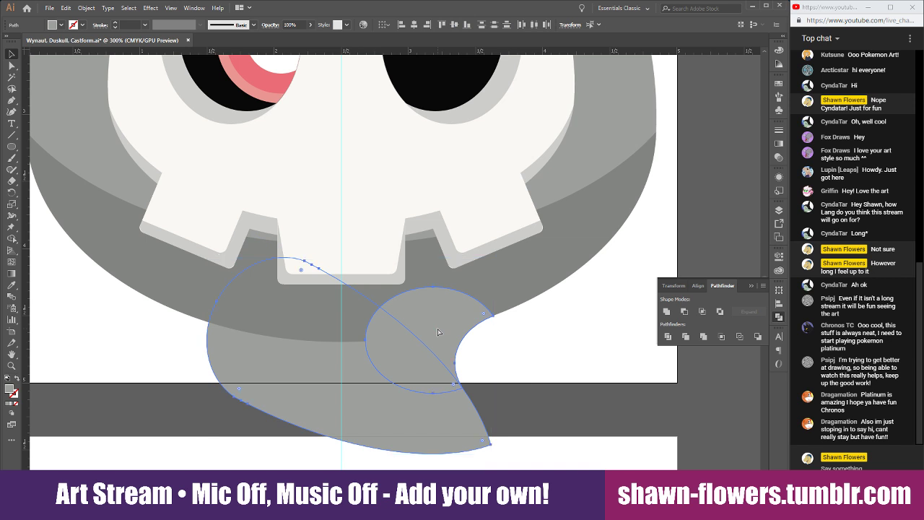
pyautogui.hotkey('ctrl', '[')
pyautogui.click(180, 375)
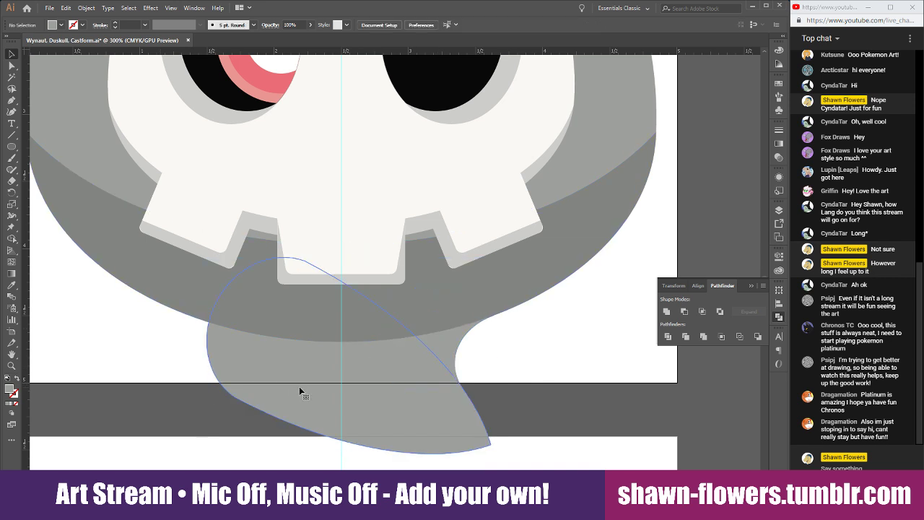
# Shade the tail with an in-place duplicate of its shape that uses the hood shadow's appearance
pyautogui.moveTo(298, 387)
pyautogui.mouseDown()
pyautogui.moveTo(299, 363)
pyautogui.moveTo(299, 402)
pyautogui.mouseUp()
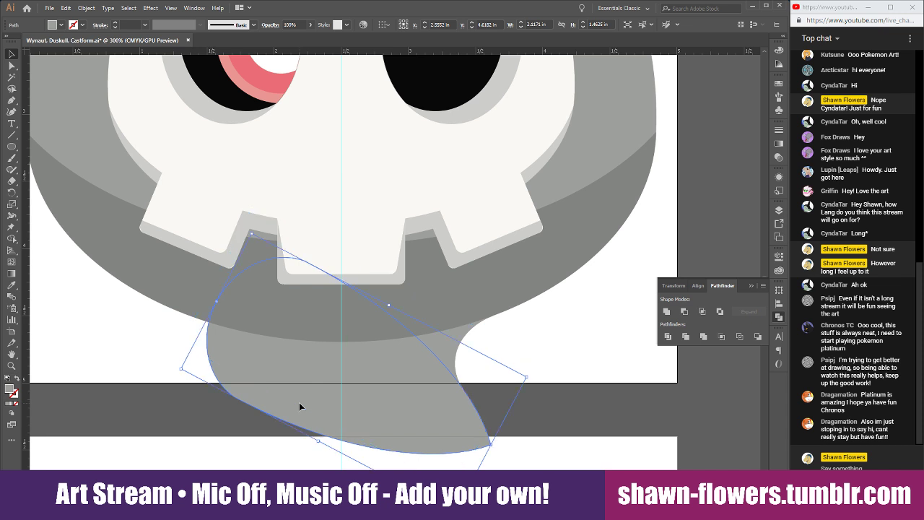
pyautogui.click(15, 285)
pyautogui.scroll(1, 480, 410)
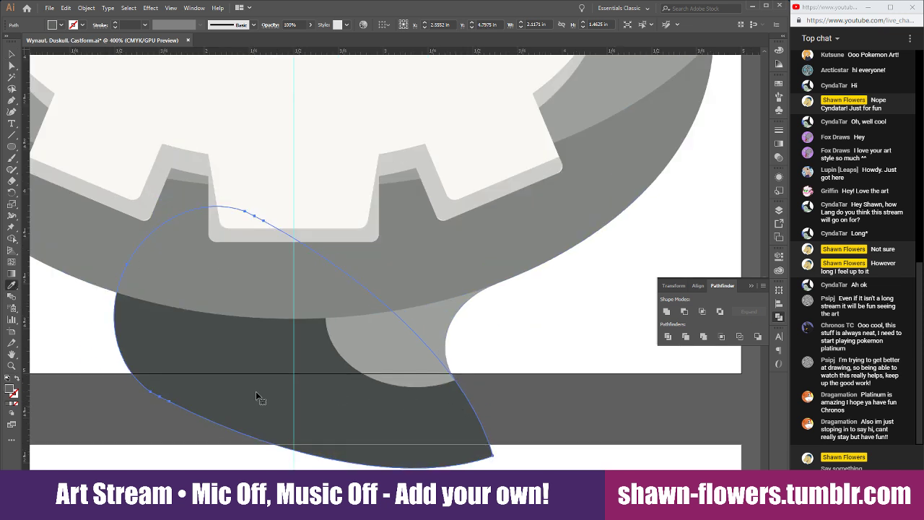
pyautogui.click(203, 296)
pyautogui.press('v')
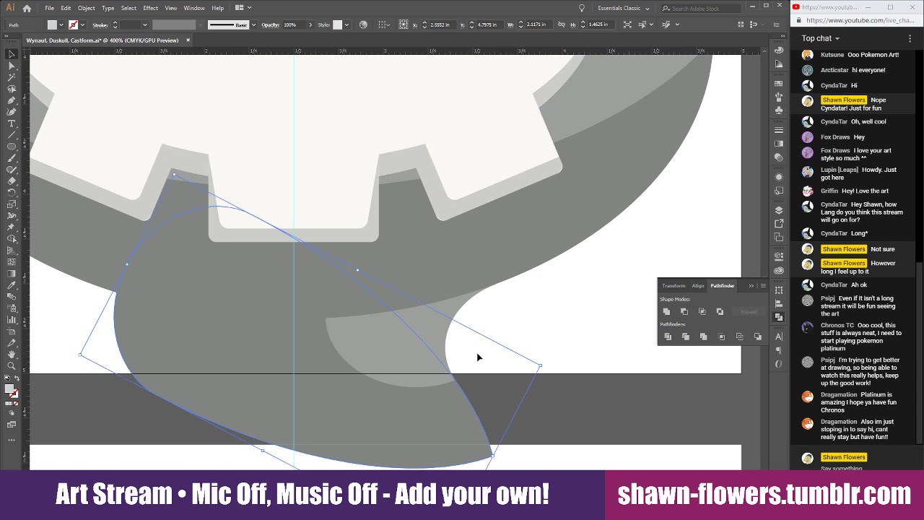
pyautogui.click(569, 360)
# Shade the tail's rounded connecting piece with an in-place duplicate that uses the hood shadow's appearance
pyautogui.click(417, 327)
pyautogui.moveTo(421, 358)
pyautogui.mouseDown()
pyautogui.moveTo(421, 335)
pyautogui.moveTo(433, 346)
pyautogui.mouseUp()
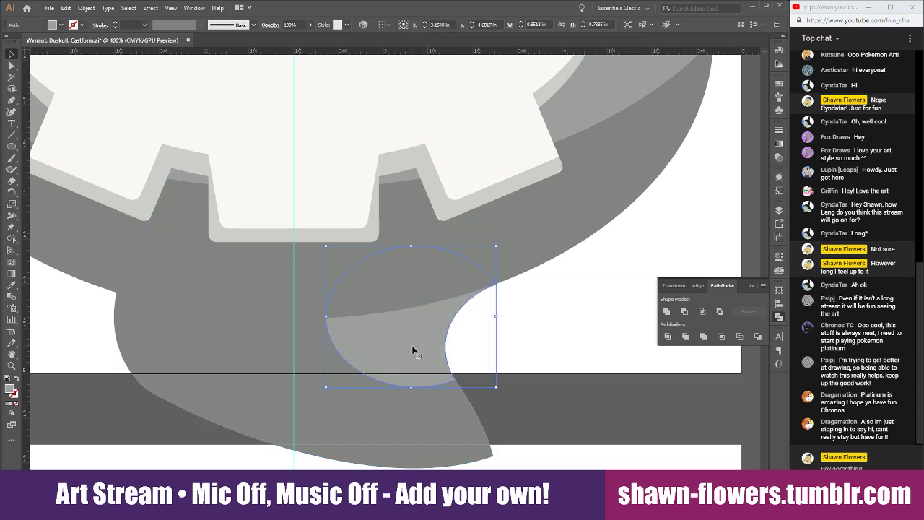
pyautogui.click(12, 285)
pyautogui.click(144, 238)
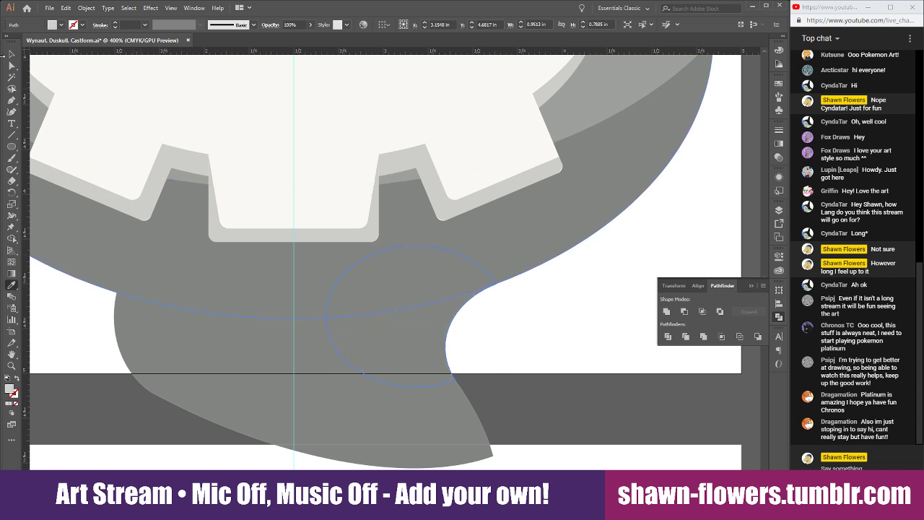
pyautogui.click(11, 54)
pyautogui.click(70, 294)
# Duplicate the white skull shape about 0.13 in lower and stretch the copy downward to about 3.61 in tall
pyautogui.scroll(-2, 282, 322)
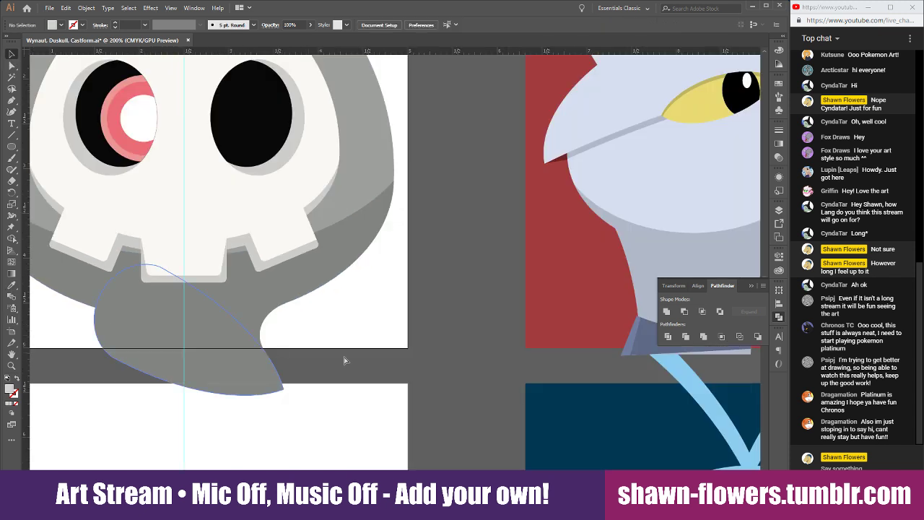
pyautogui.hscroll(-4, 214, 378)
pyautogui.scroll(7, 163, 382)
pyautogui.hscroll(-5, 234, 400)
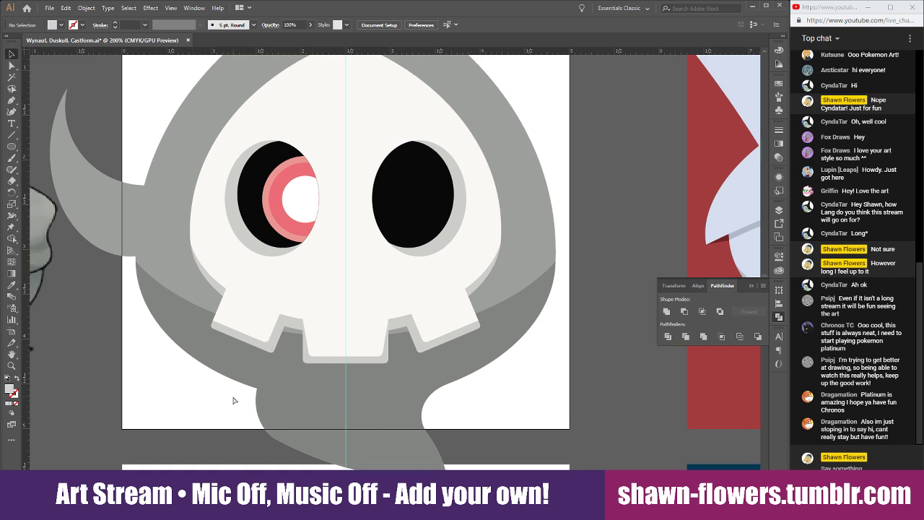
pyautogui.hscroll(-1, 239, 418)
pyautogui.scroll(3, 236, 426)
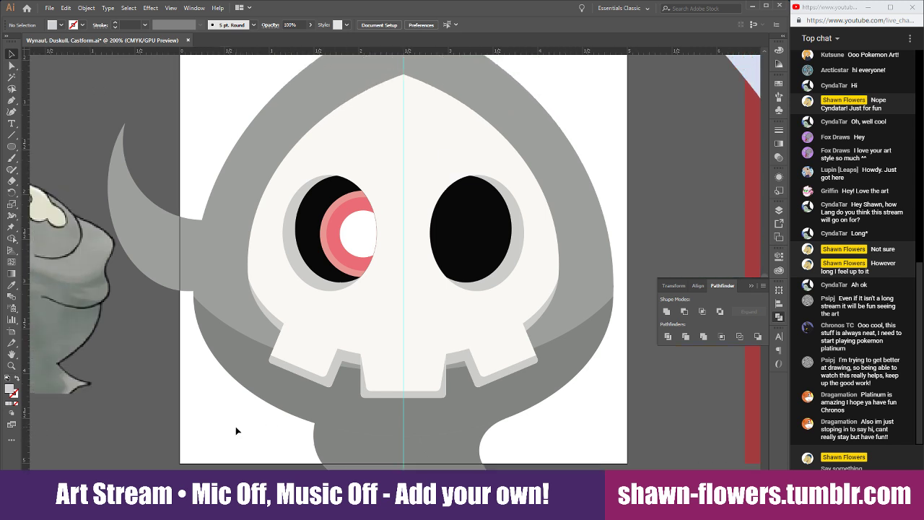
pyautogui.scroll(-1, 235, 426)
pyautogui.scroll(1, 312, 441)
pyautogui.moveTo(266, 196); pyautogui.dragTo(264, 208)
pyautogui.scroll(-2, 327, 277)
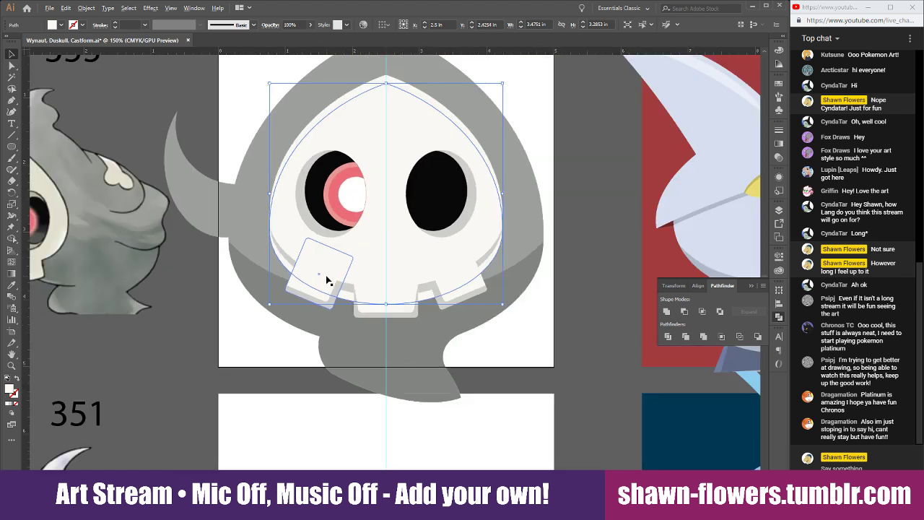
pyautogui.click(497, 219)
pyautogui.moveTo(386, 306); pyautogui.dragTo(387, 326)
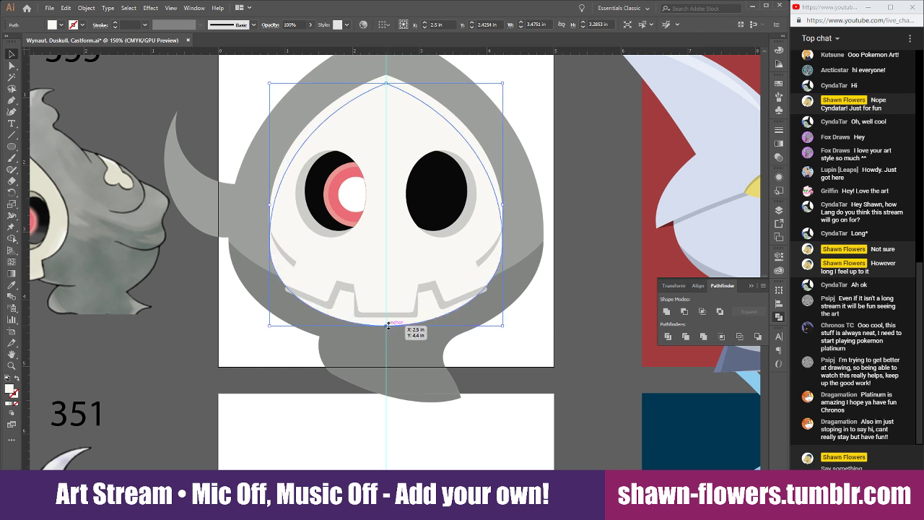
# Apply the appearance of the hood's shadow crescent to the stretched skull copy
pyautogui.scroll(1, 338, 335)
pyautogui.click(12, 286)
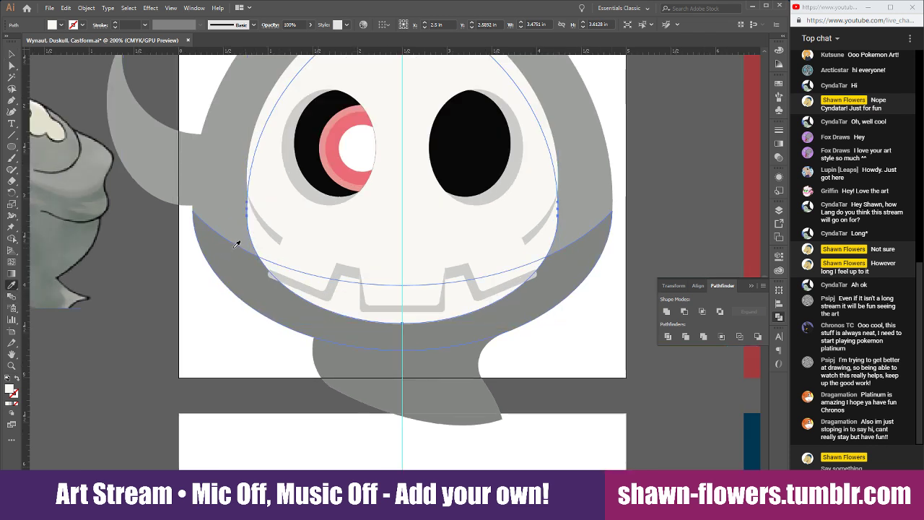
pyautogui.click(229, 259)
pyautogui.scroll(1, 232, 257)
pyautogui.click(11, 55)
pyautogui.scroll(3, 435, 276)
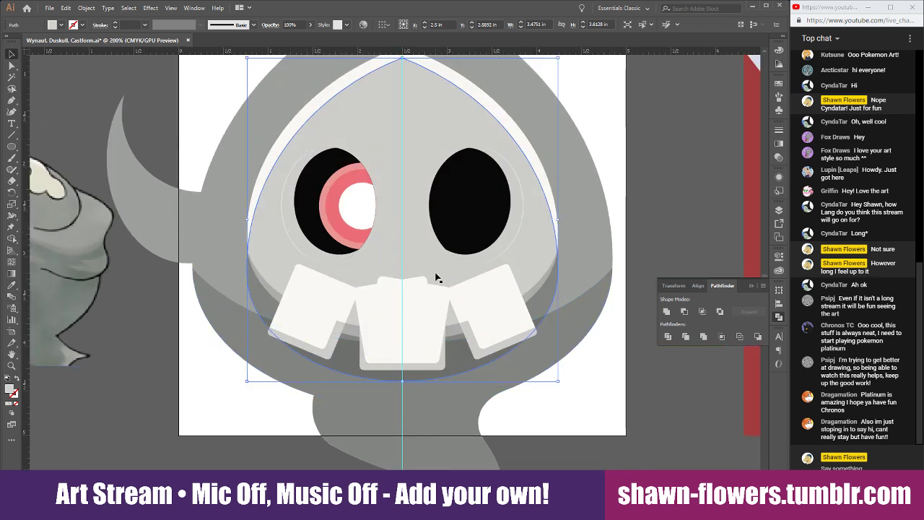
# Move the stretched grey skull copy straight up about 0.21 in, slightly above the white skull's peak
pyautogui.moveTo(416, 287); pyautogui.dragTo(418, 265)
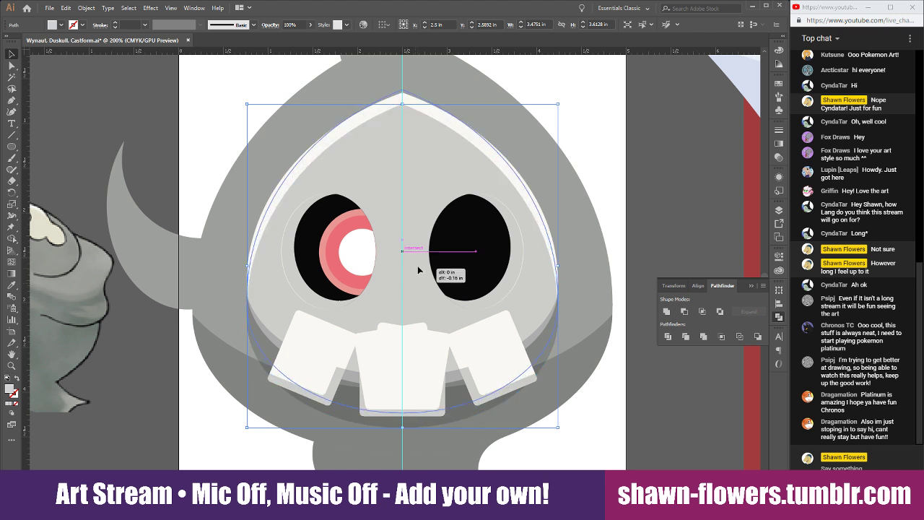
pyautogui.hotkey('ctrl', 'shift', 'a')
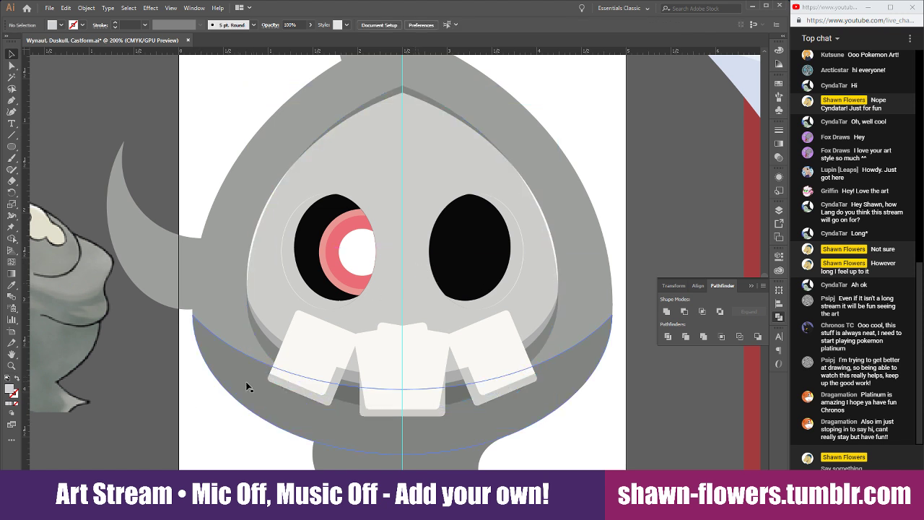
pyautogui.click(385, 173)
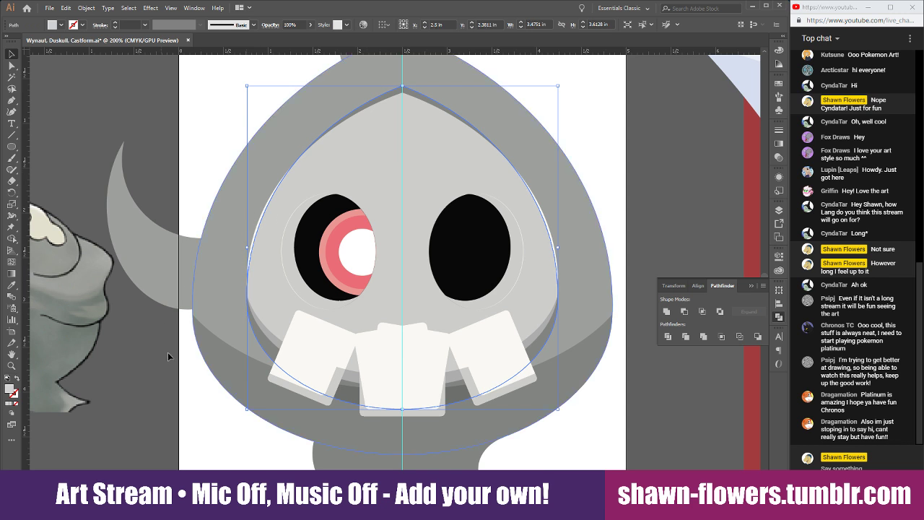
# Duplicate the white skull shape, bring the copy to the front in place, and subtract it from the stretched grey shape
pyautogui.click(258, 221)
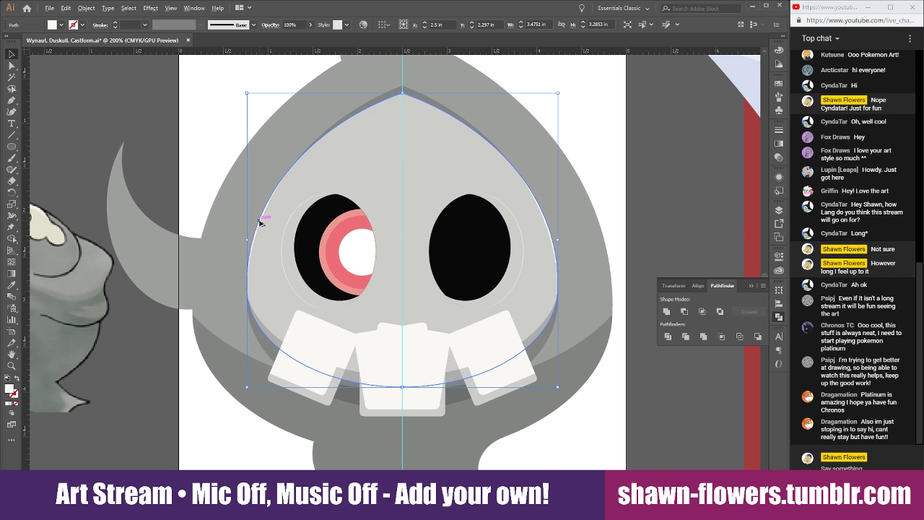
pyautogui.moveTo(260, 222); pyautogui.dragTo(263, 176)
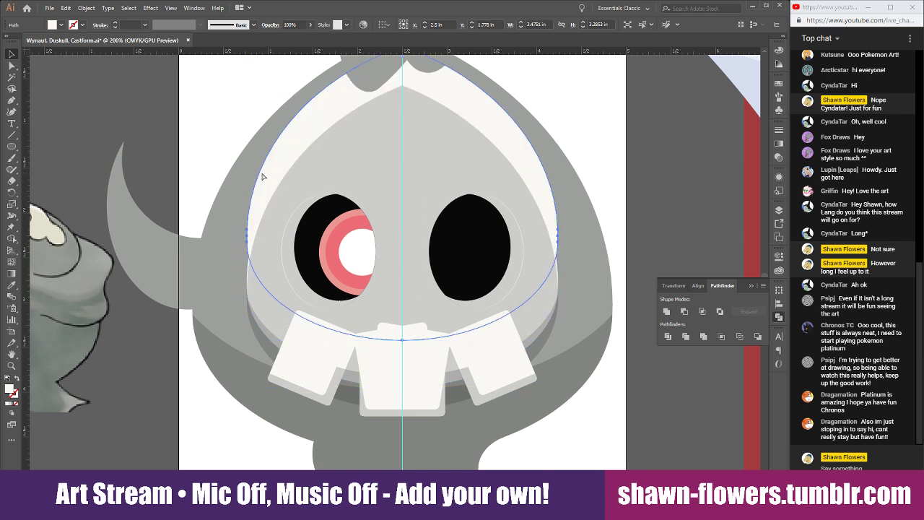
pyautogui.hotkey('ctrl', 'shift', ']')
pyautogui.keyDown('alt'); pyautogui.scroll(3, 272, 320); pyautogui.keyUp('alt')
pyautogui.moveTo(274, 321); pyautogui.dragTo(369, 351)
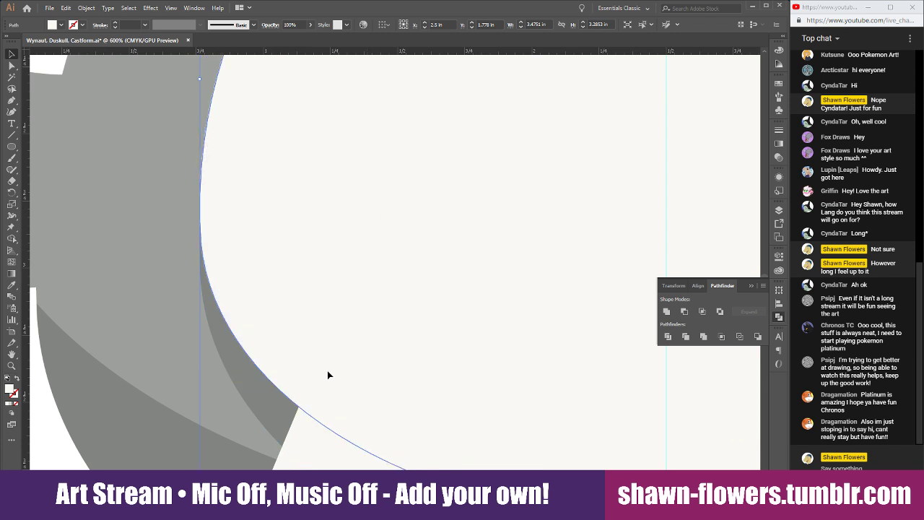
pyautogui.click(274, 402)
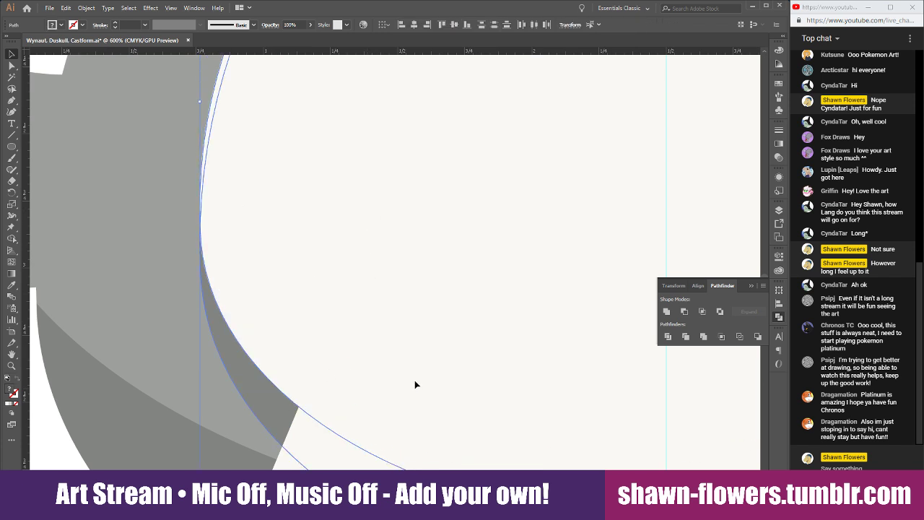
pyautogui.click(686, 312)
# Delete the leftover grey sliver above the skull's peak, keeping the crescent under the jaw
pyautogui.keyDown('alt'); pyautogui.scroll(-3, 458, 354); pyautogui.keyUp('alt')
pyautogui.keyDown('ctrl'); pyautogui.scroll(-1, 303, 405); pyautogui.keyUp('ctrl')
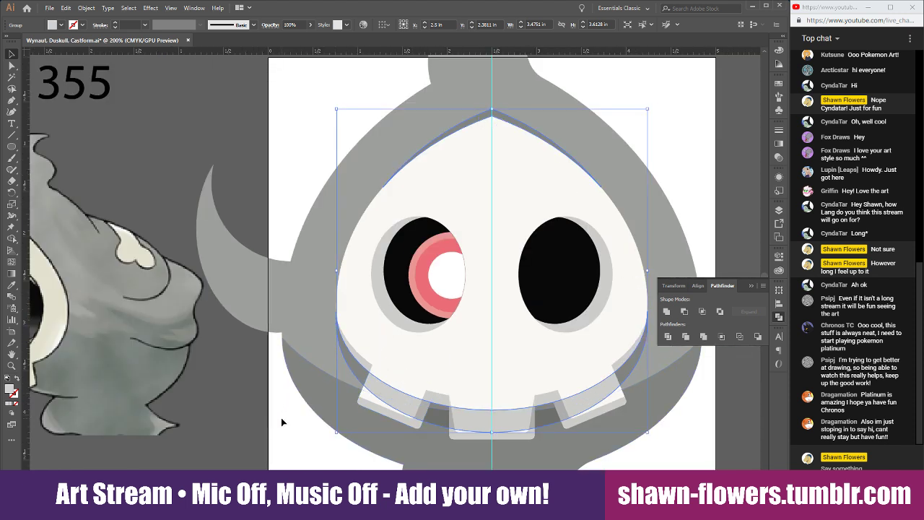
pyautogui.click(301, 446)
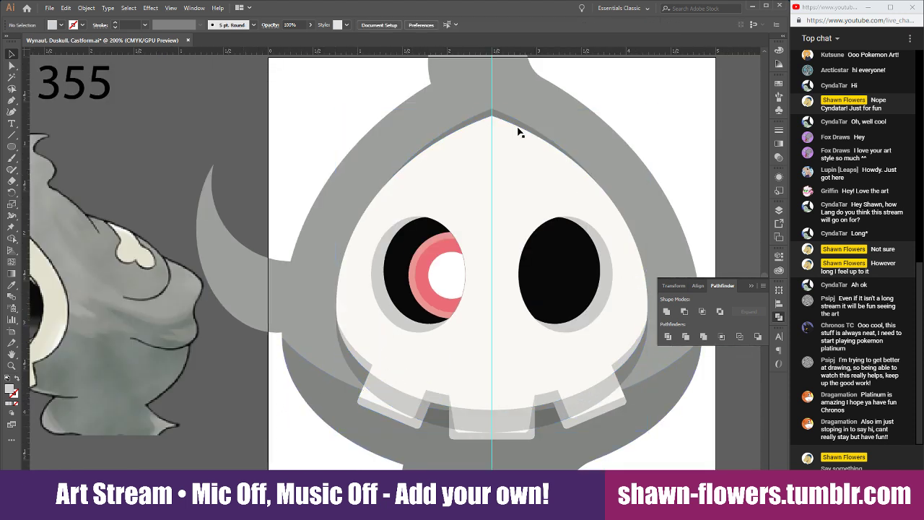
pyautogui.click(507, 126)
pyautogui.press('Delete')
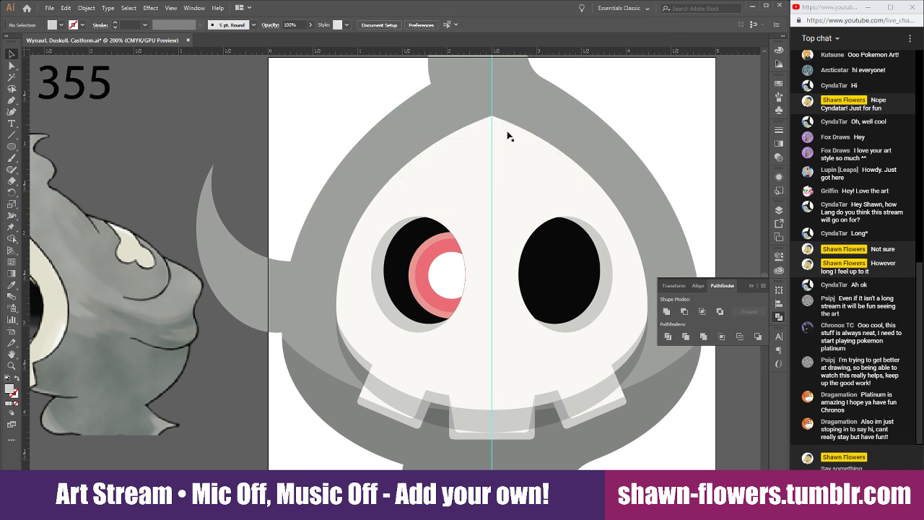
# Send the jaw shadow crescent backward until it lies behind the teeth, and deselect it
pyautogui.hscroll(2, 305, 397)
pyautogui.scroll(2, 417, 424)
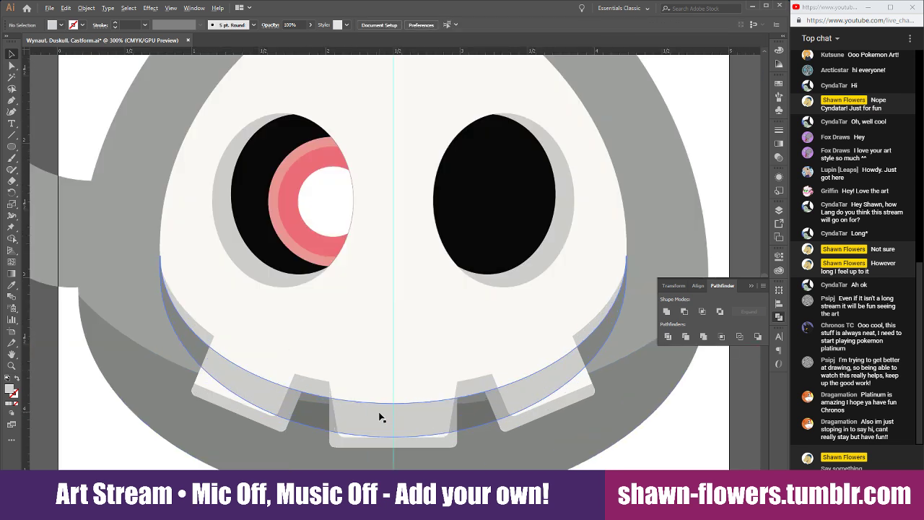
pyautogui.scroll(-3, 269, 366)
pyautogui.scroll(-1, 95, 385)
pyautogui.hscroll(-3, 291, 418)
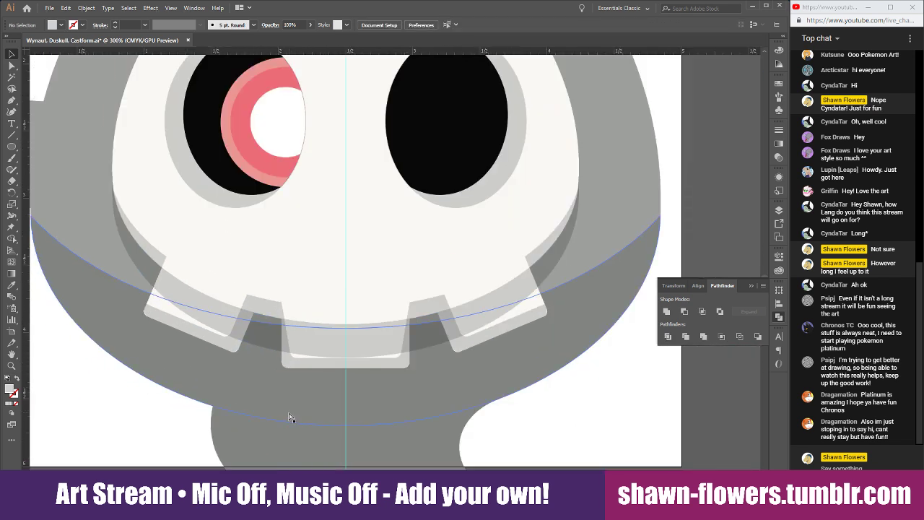
pyautogui.hscroll(-1, 252, 405)
pyautogui.hscroll(1, 194, 418)
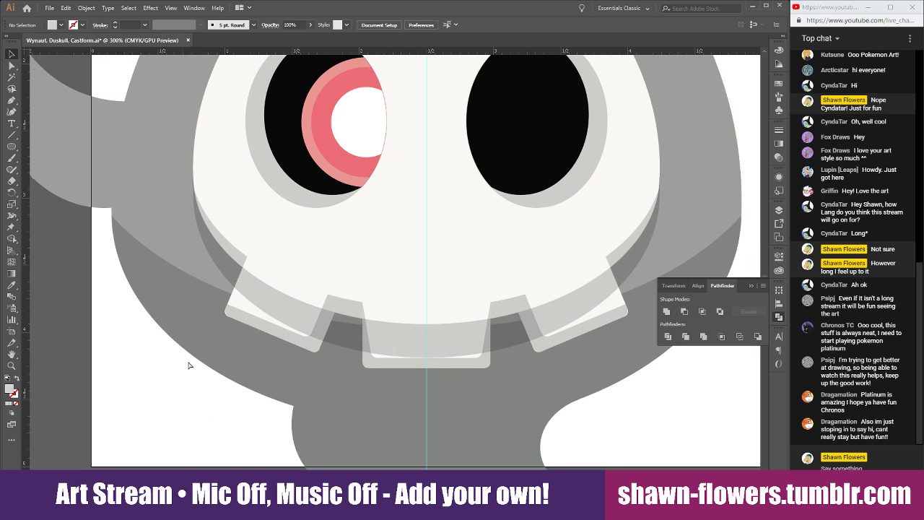
pyautogui.click(219, 261)
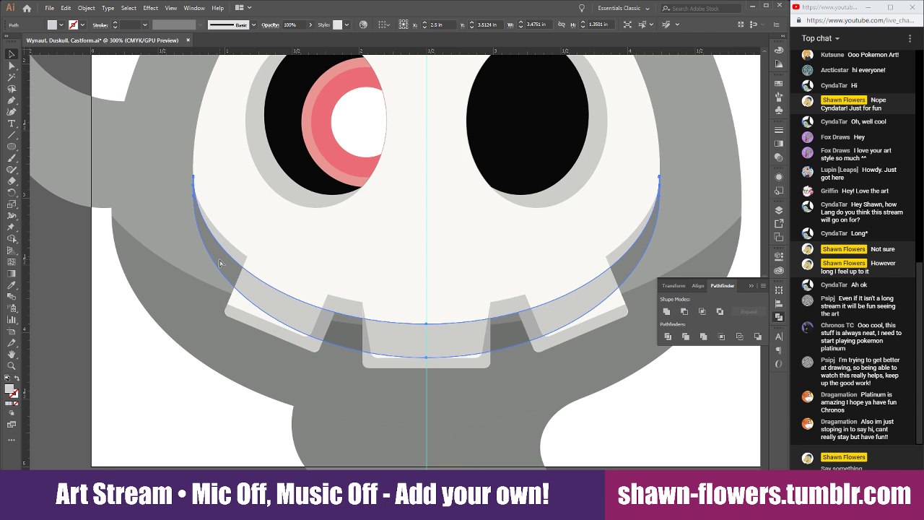
pyautogui.hotkey('ctrl', '[')
pyautogui.hotkey('ctrl', '[')
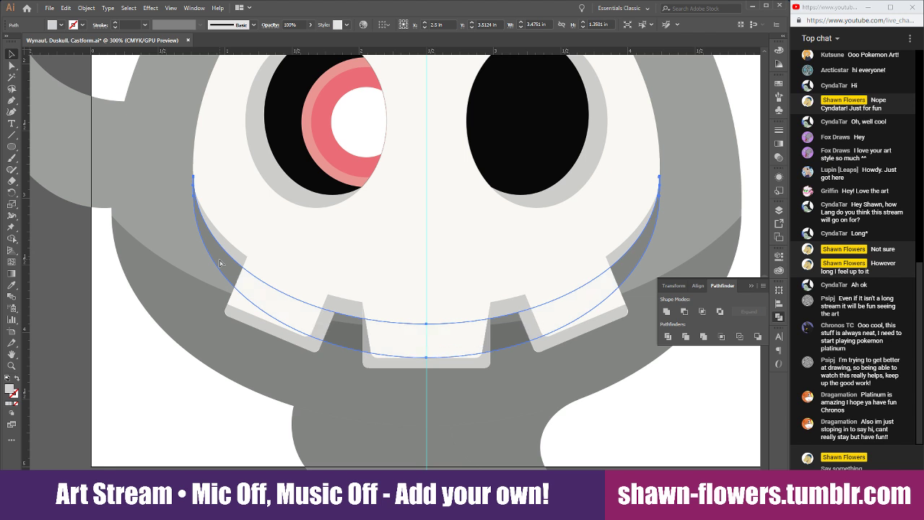
pyautogui.click(138, 439)
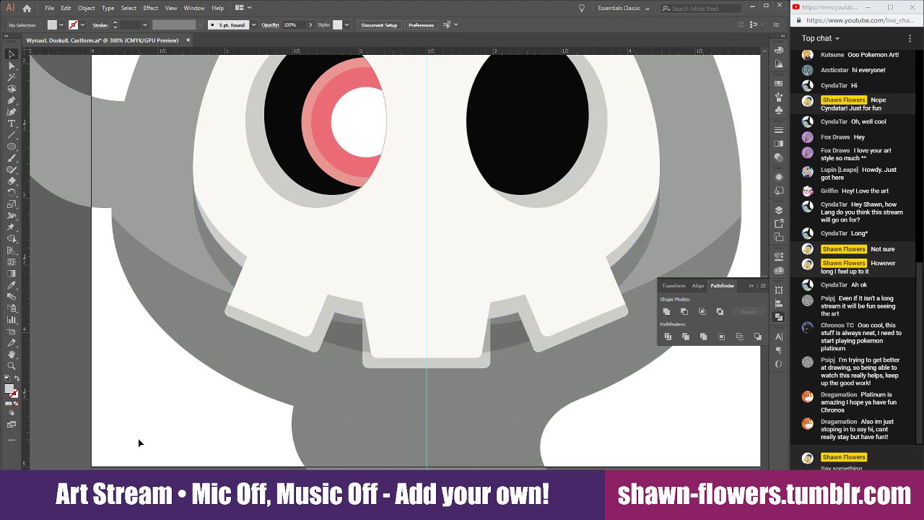
# Unite the jaw shadow crescent with the hood's lower shadow crescent into one shape, and deselect it
pyautogui.click(231, 267)
pyautogui.keyDown('shift'); pyautogui.click(200, 335); pyautogui.keyUp('shift')
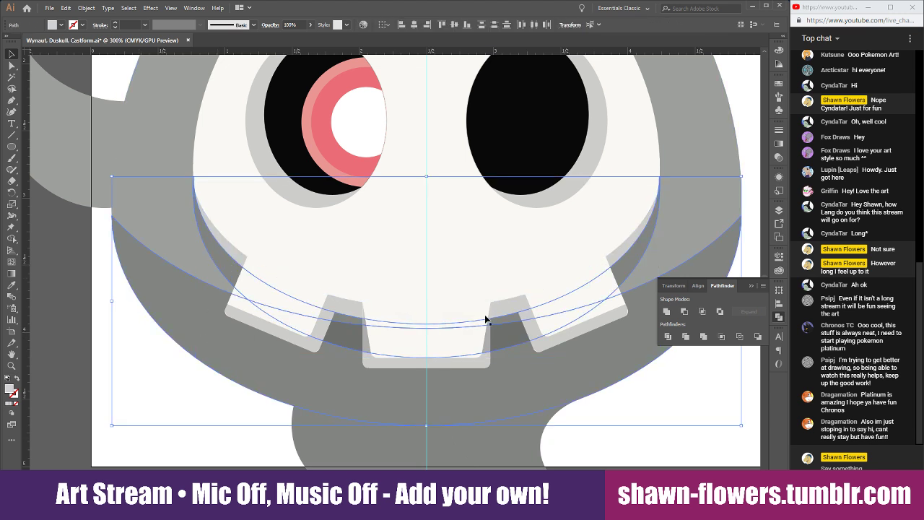
pyautogui.click(667, 311)
pyautogui.click(679, 433)
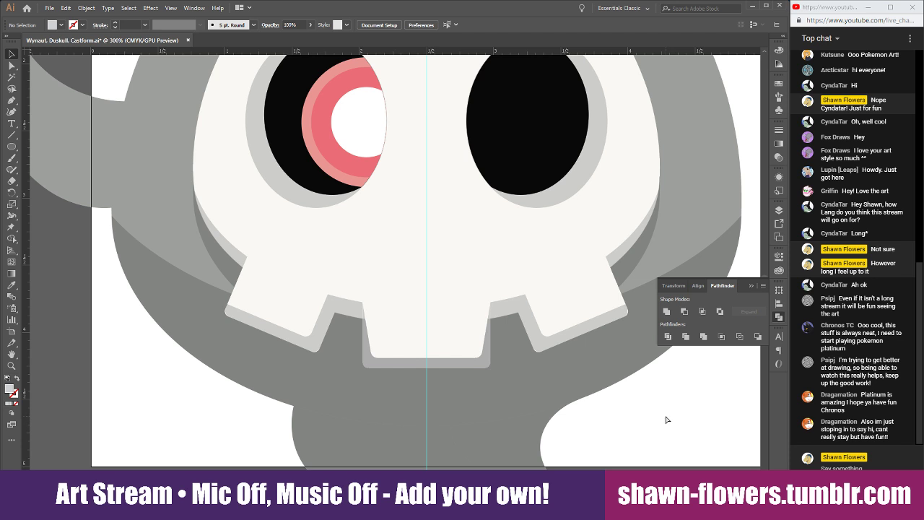
# Duplicate the hood's left horn crescent, raise the copy above the original and widen it to about 2.26 in
pyautogui.hscroll(2, 633, 426)
pyautogui.scroll(-1, 573, 409)
pyautogui.scroll(-1, 573, 409)
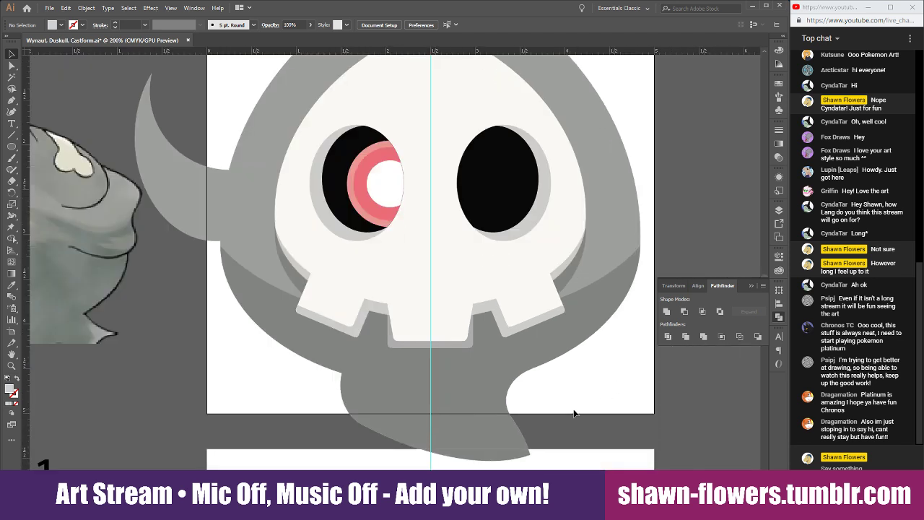
pyautogui.scroll(-1, 575, 412)
pyautogui.scroll(-1, 576, 412)
pyautogui.scroll(1, 608, 422)
pyautogui.scroll(2, 330, 408)
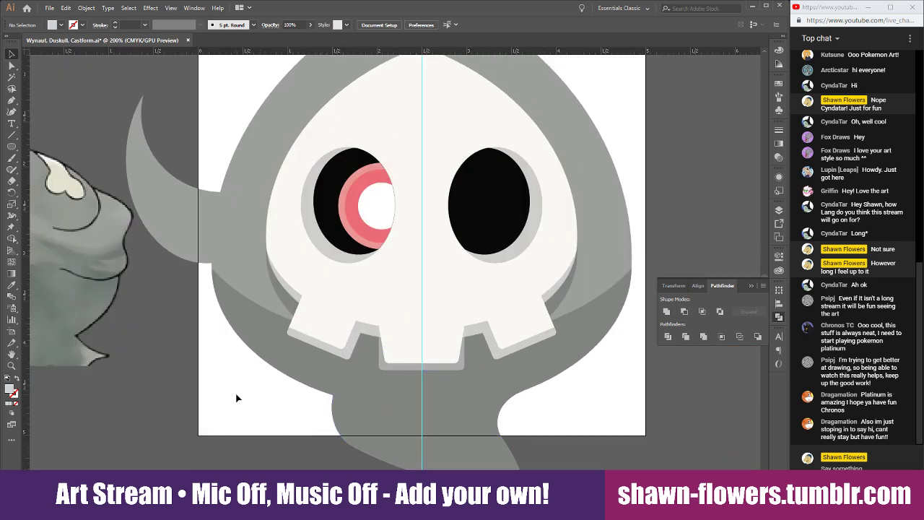
pyautogui.scroll(3, 236, 398)
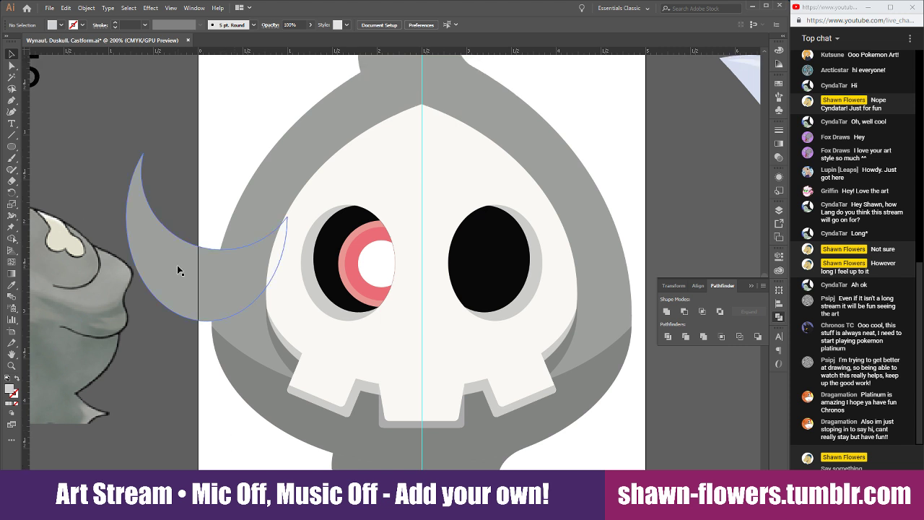
pyautogui.click(179, 270)
pyautogui.moveTo(190, 294)
pyautogui.mouseDown()
pyautogui.moveTo(194, 268)
pyautogui.moveTo(196, 299)
pyautogui.moveTo(200, 283)
pyautogui.mouseUp()
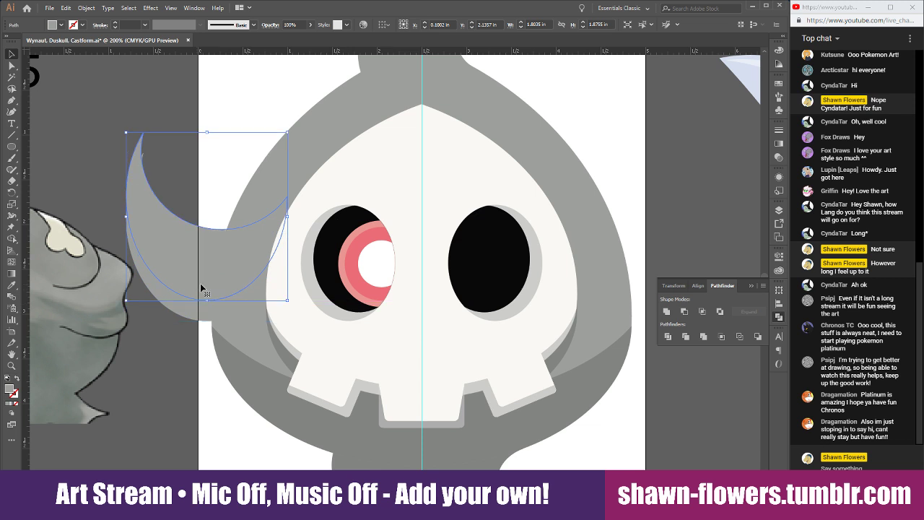
pyautogui.moveTo(287, 216); pyautogui.dragTo(309, 217)
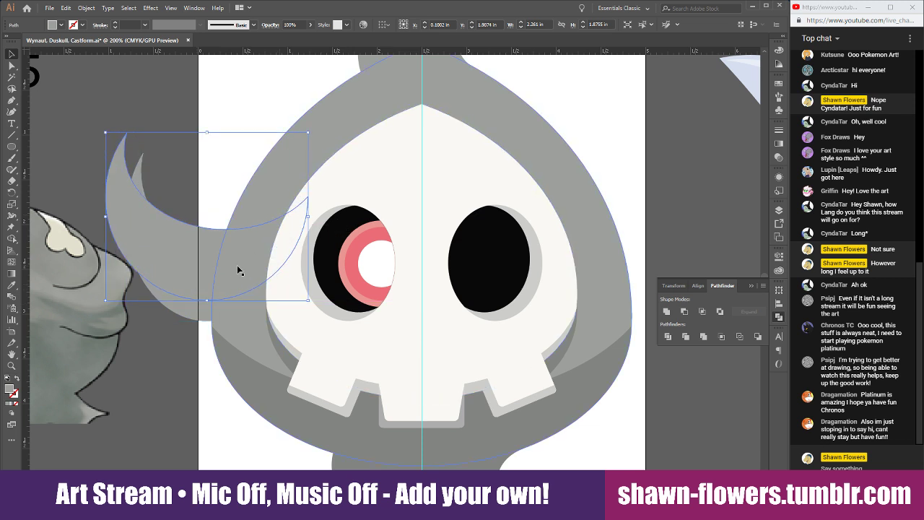
pyautogui.moveTo(203, 274); pyautogui.dragTo(200, 265)
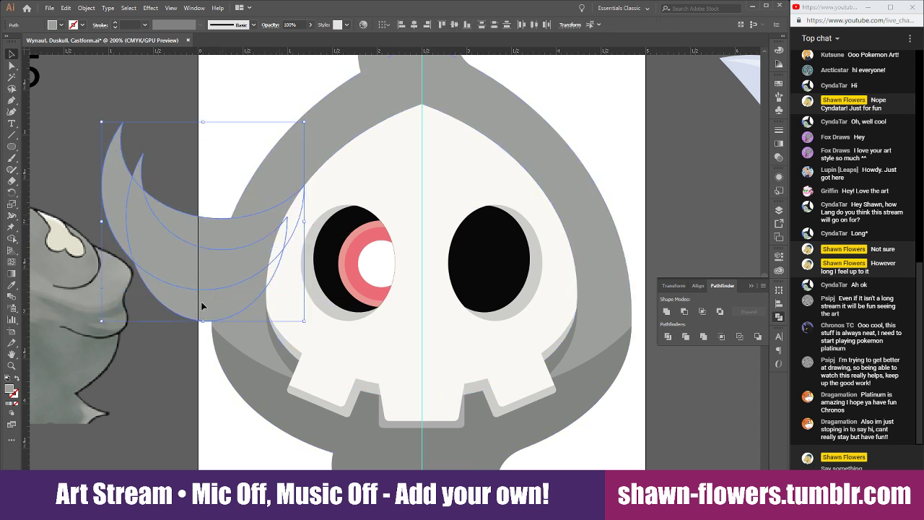
# Subtract the widened copy from an in-place duplicate of the left horn and separate the resulting pieces
pyautogui.click(685, 315)
pyautogui.click(183, 353)
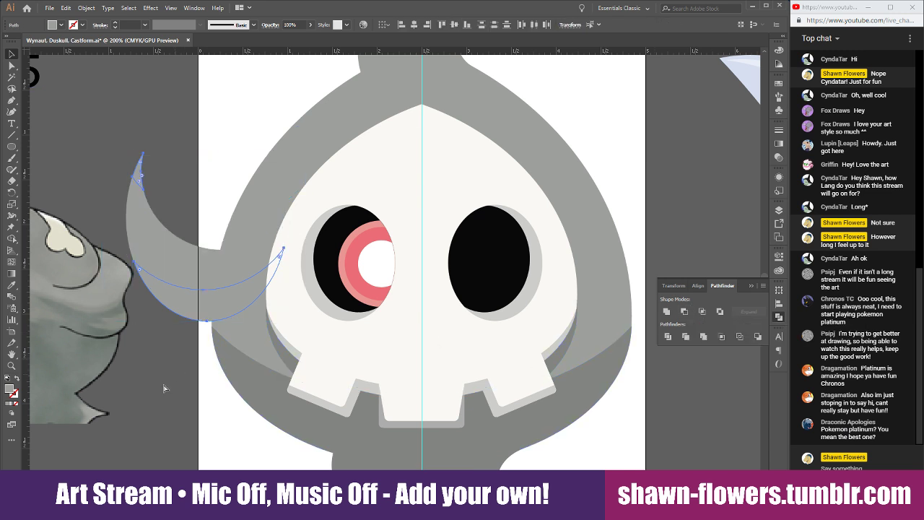
pyautogui.click(138, 170)
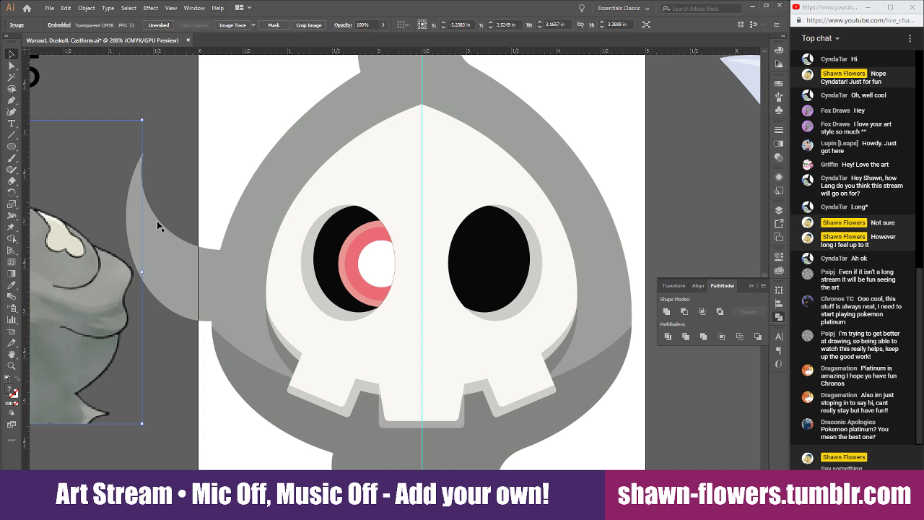
pyautogui.click(158, 225)
pyautogui.hscroll(-1, 215, 376)
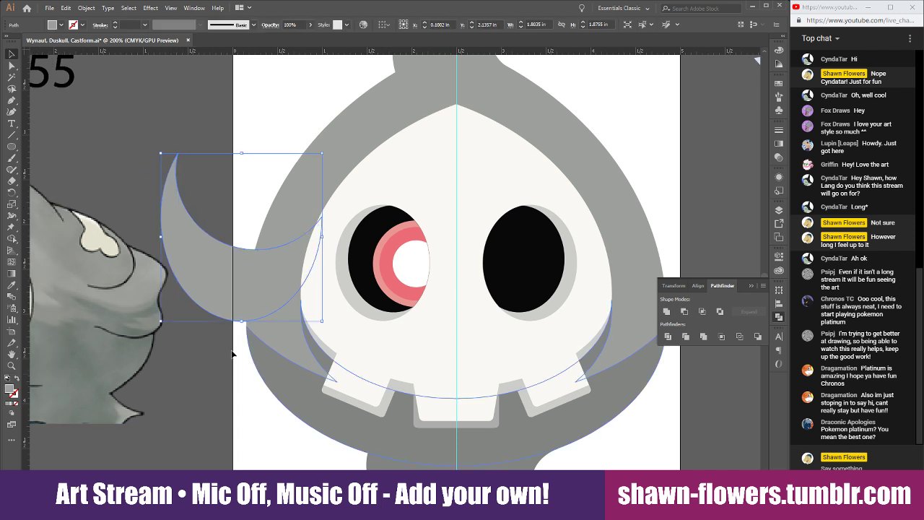
pyautogui.click(234, 353)
pyautogui.click(220, 303)
pyautogui.click(222, 306)
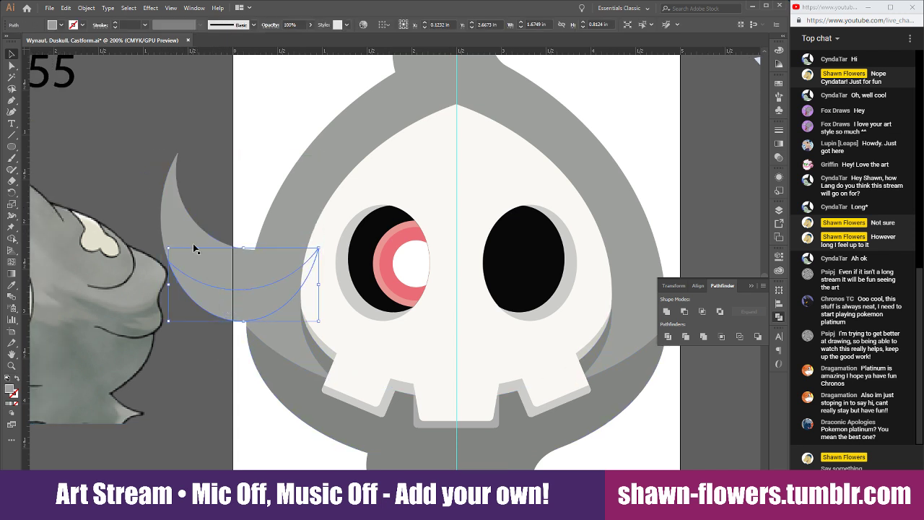
# Move the reference picture slightly away from the horn and delete the leftover sliver at the horn's tip
pyautogui.click(178, 384)
pyautogui.moveTo(146, 337); pyautogui.dragTo(125, 334)
pyautogui.click(174, 178)
pyautogui.press('Delete')
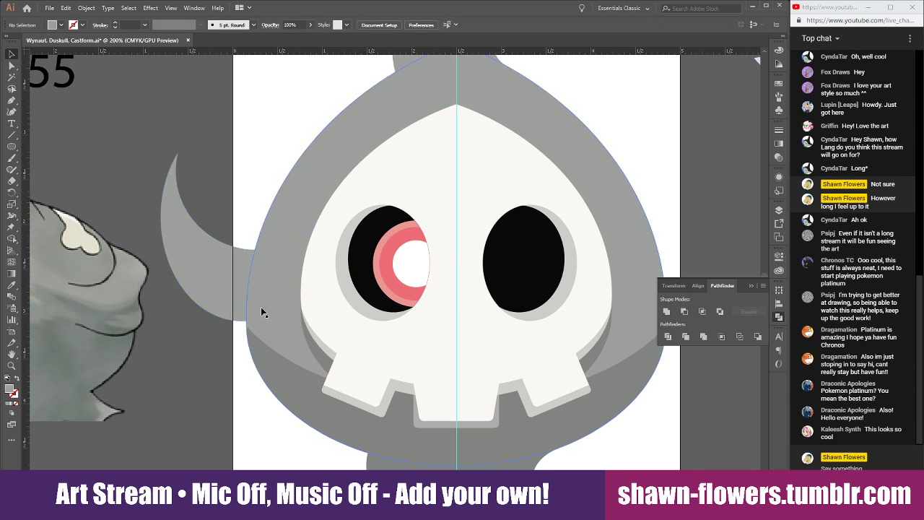
# Fill the crescent along the horn's lower edge with the hood shadow's darker grey using the Eyedropper, and deselect it
pyautogui.click(224, 309)
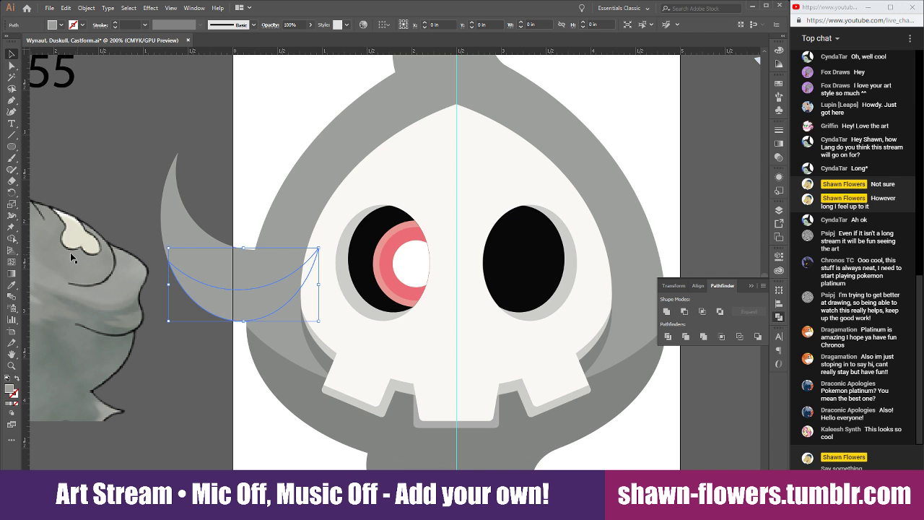
pyautogui.click(12, 285)
pyautogui.click(295, 376)
pyautogui.press('v')
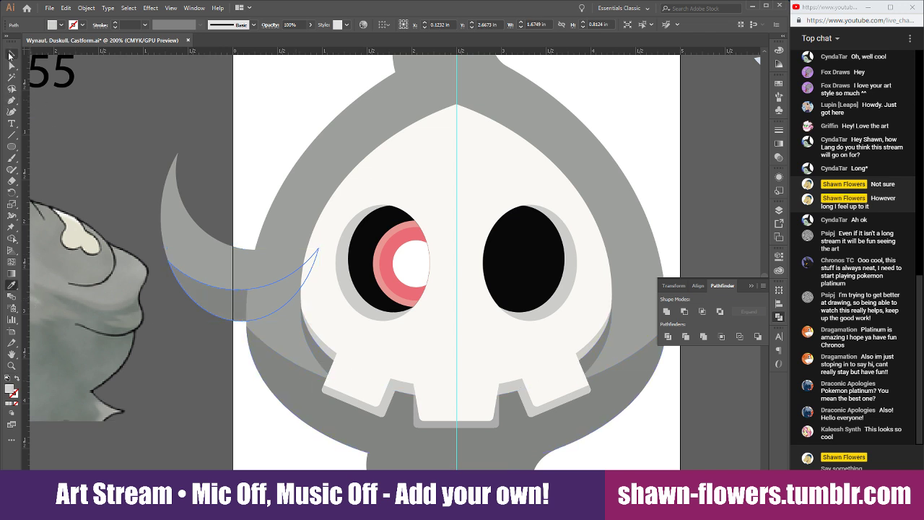
pyautogui.click(243, 229)
pyautogui.hscroll(3, 243, 230)
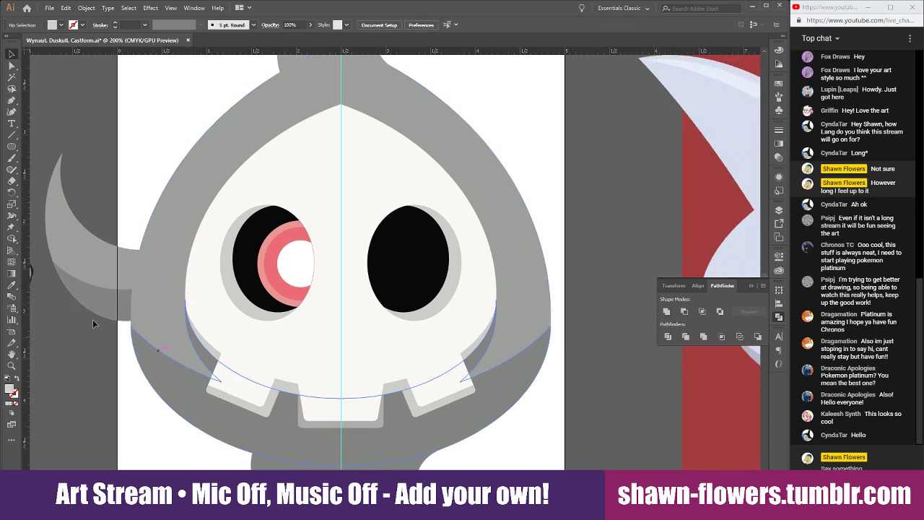
pyautogui.click(101, 304)
pyautogui.moveTo(102, 305); pyautogui.dragTo(428, 307)
pyautogui.hotkey('ctrl', 'z')
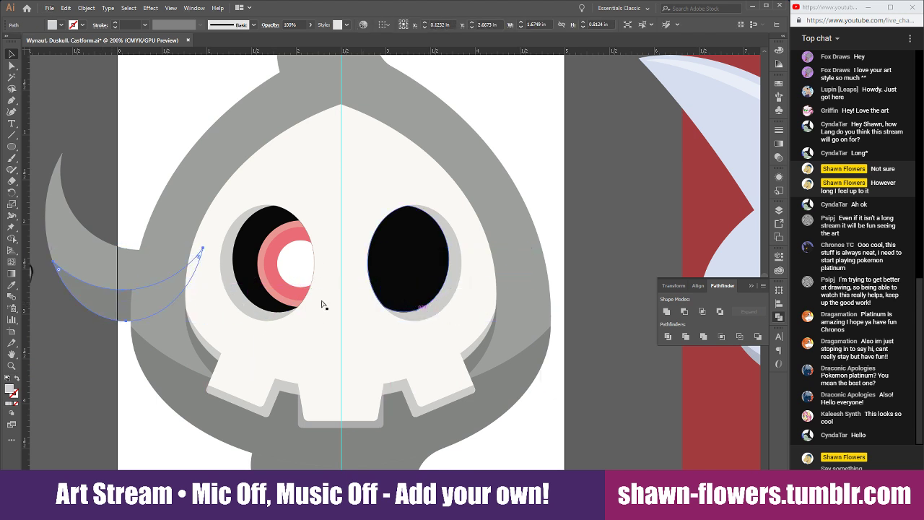
# Duplicate the left horn together with its shadow to the hood's opposite side and reflect the copy across the vertical axis
pyautogui.moveTo(104, 302); pyautogui.dragTo(105, 303)
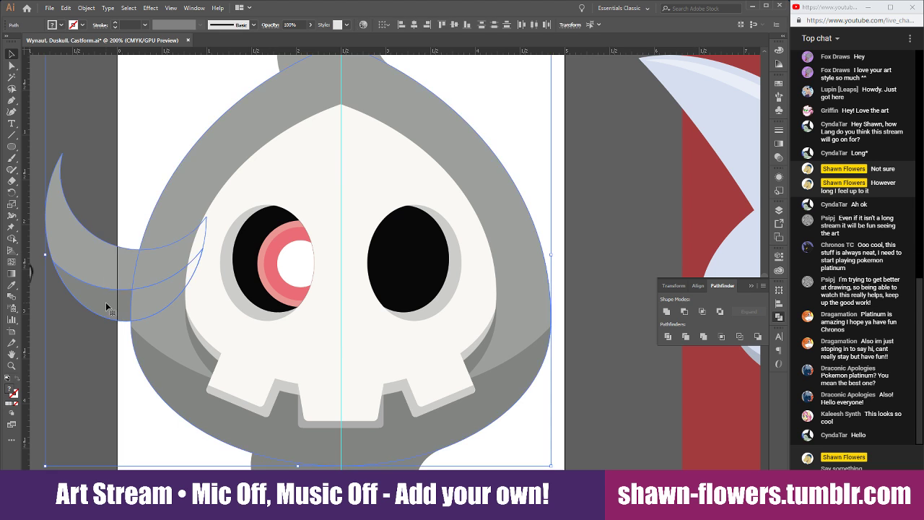
pyautogui.moveTo(104, 227); pyautogui.dragTo(582, 305)
pyautogui.click(116, 303)
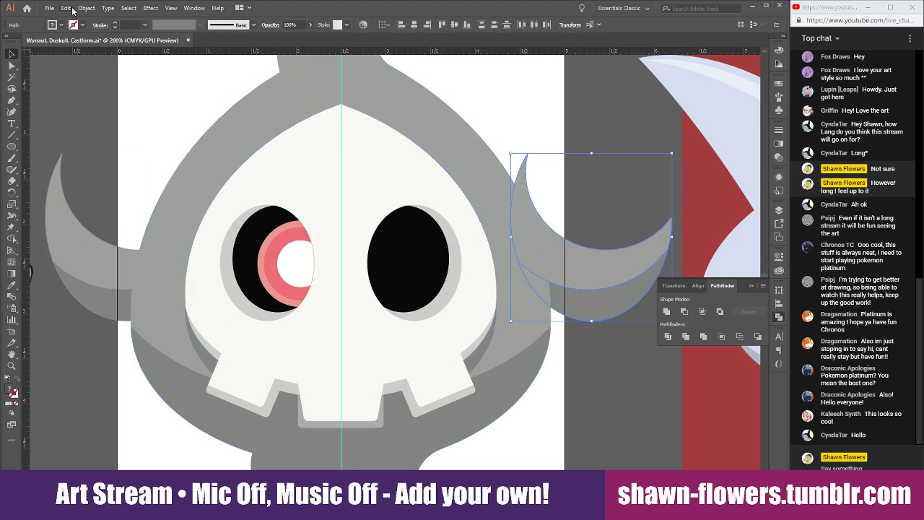
pyautogui.click(86, 8)
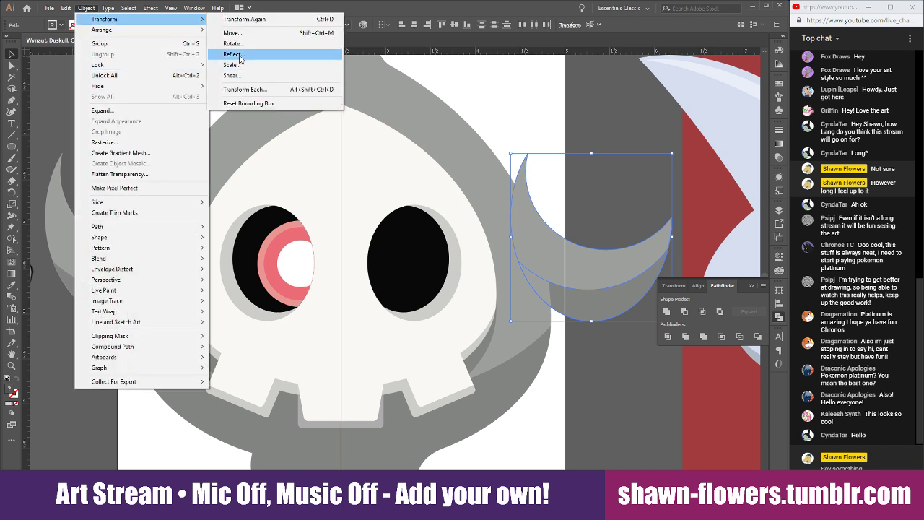
pyautogui.click(234, 55)
pyautogui.click(99, 157)
# Place the mirrored horn against the hood's right edge, center both horns together on the vertical guide, and deselect them
pyautogui.moveTo(563, 260)
pyautogui.mouseDown()
pyautogui.moveTo(636, 266)
pyautogui.moveTo(571, 266)
pyautogui.mouseUp()
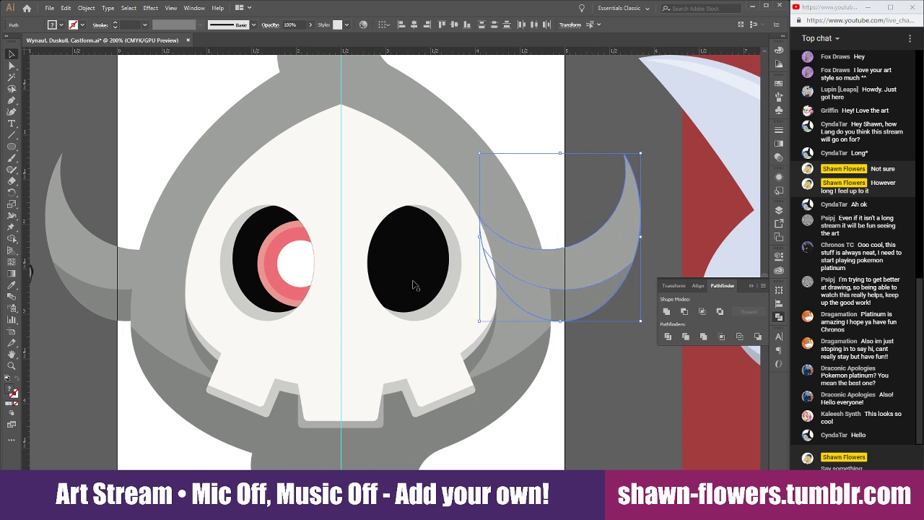
pyautogui.keyDown('shift'); pyautogui.click(119, 303); pyautogui.keyUp('shift')
pyautogui.moveTo(602, 268); pyautogui.dragTo(599, 258)
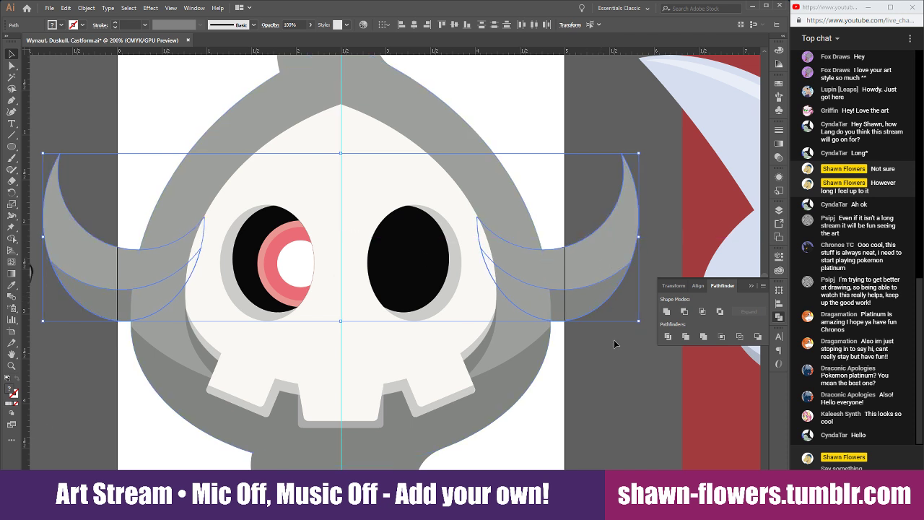
pyautogui.click(602, 401)
# Examine how the paired horns look alongside the rest of the Duskull portrait
pyautogui.scroll(-1, 546, 433)
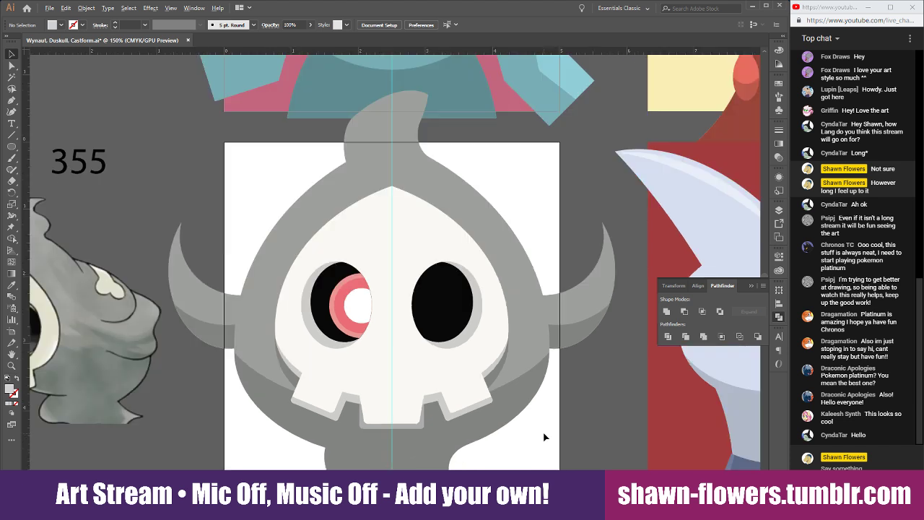
pyautogui.scroll(1, 545, 437)
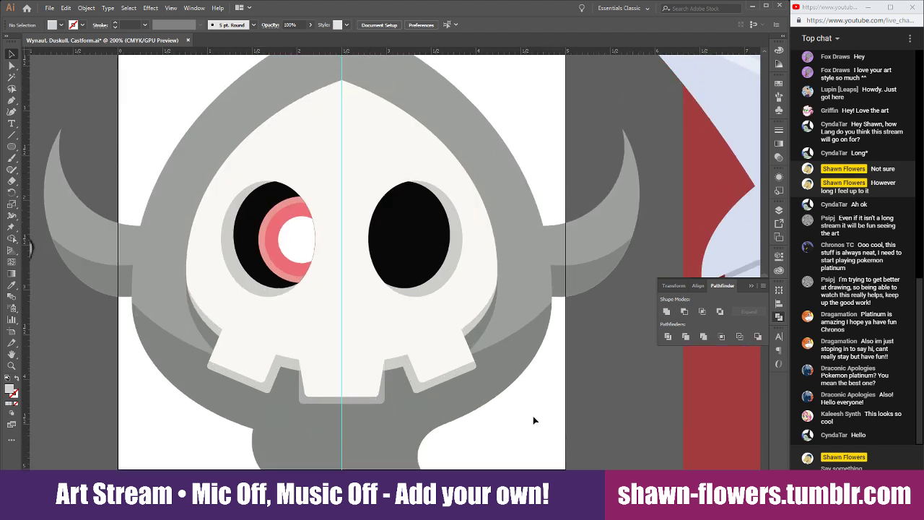
pyautogui.scroll(2, 571, 447)
pyautogui.hscroll(-2, 570, 447)
pyautogui.scroll(-4, 571, 446)
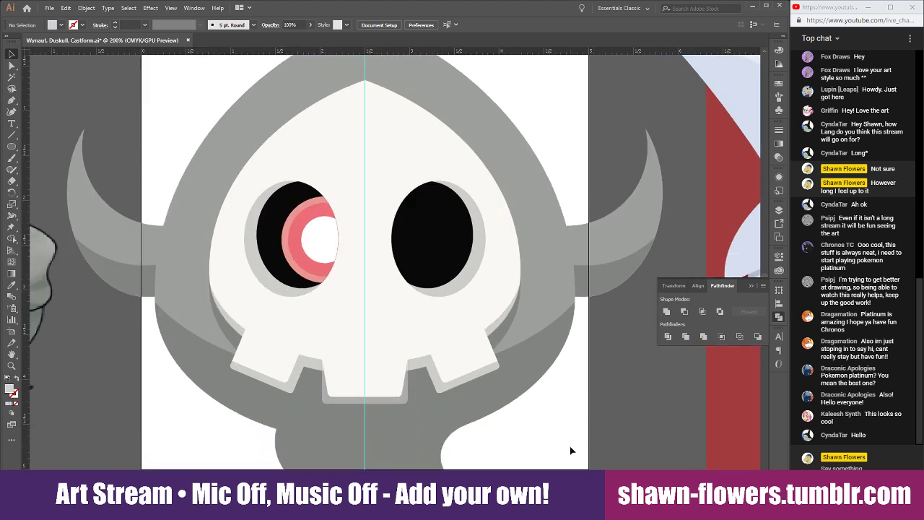
pyautogui.scroll(3, 570, 447)
pyautogui.scroll(-1, 570, 450)
pyautogui.scroll(1, 538, 401)
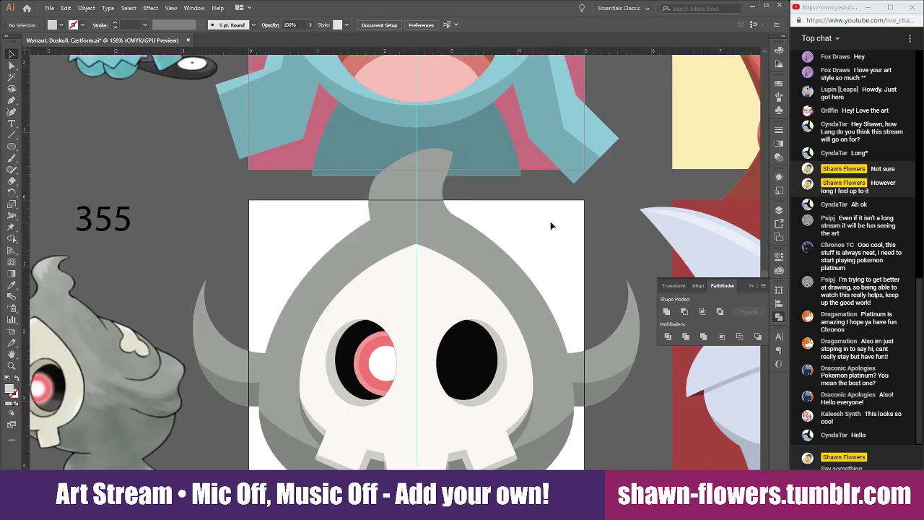
# Draw a grey ellipse about 1.40 by 0.92 in over the base of the tuft on top of the hood
pyautogui.scroll(1, 439, 206)
pyautogui.scroll(1, 289, 196)
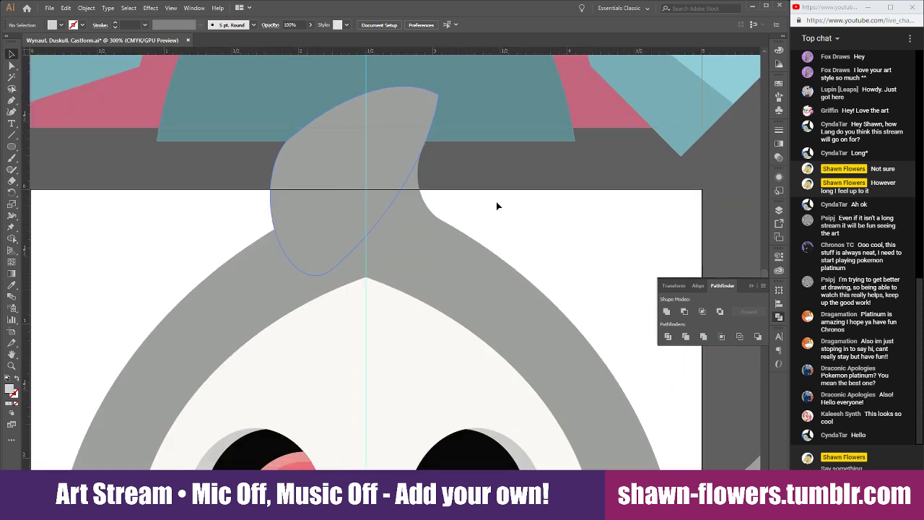
pyautogui.click(318, 207)
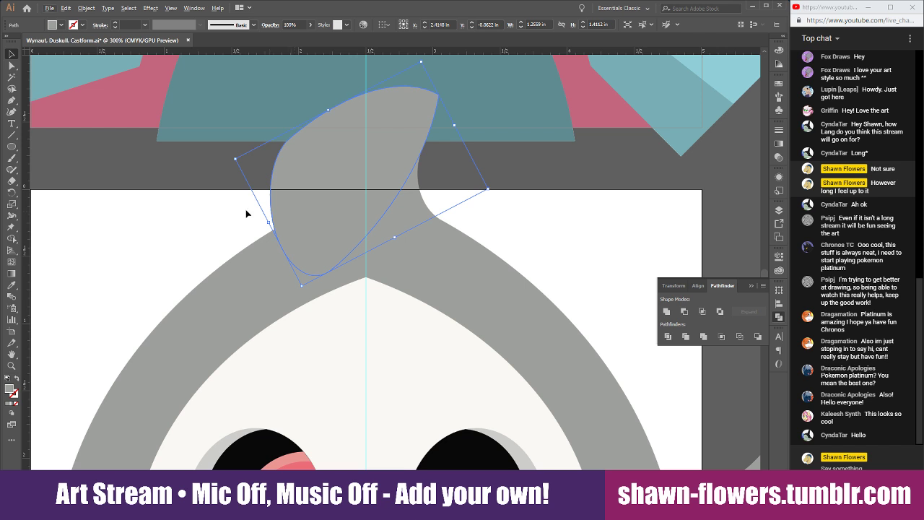
pyautogui.click(150, 215)
pyautogui.click(11, 145)
pyautogui.moveTo(222, 122)
pyautogui.mouseDown()
pyautogui.moveTo(331, 192)
pyautogui.moveTo(433, 238)
pyautogui.moveTo(432, 250)
pyautogui.moveTo(410, 245)
pyautogui.mouseUp()
pyautogui.click(12, 55)
pyautogui.click(110, 220)
# Reposition the grey ellipse so that it spans both sides of the tuft's base, and deselect it
pyautogui.scroll(1, 225, 228)
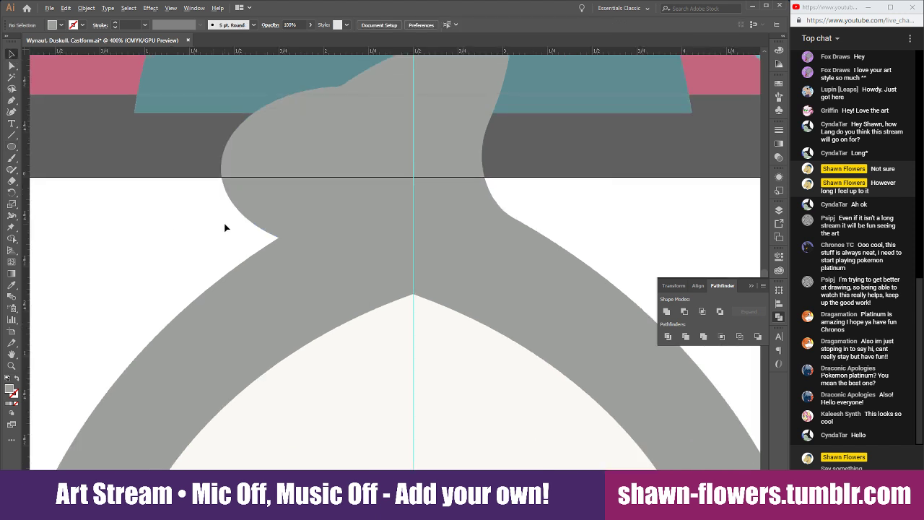
pyautogui.scroll(1, 224, 228)
pyautogui.moveTo(409, 182); pyautogui.dragTo(352, 192)
pyautogui.click(248, 246)
# Duplicate the ellipse, rotate the copy counterclockwise and place it slightly above and left of the original
pyautogui.scroll(1, 453, 275)
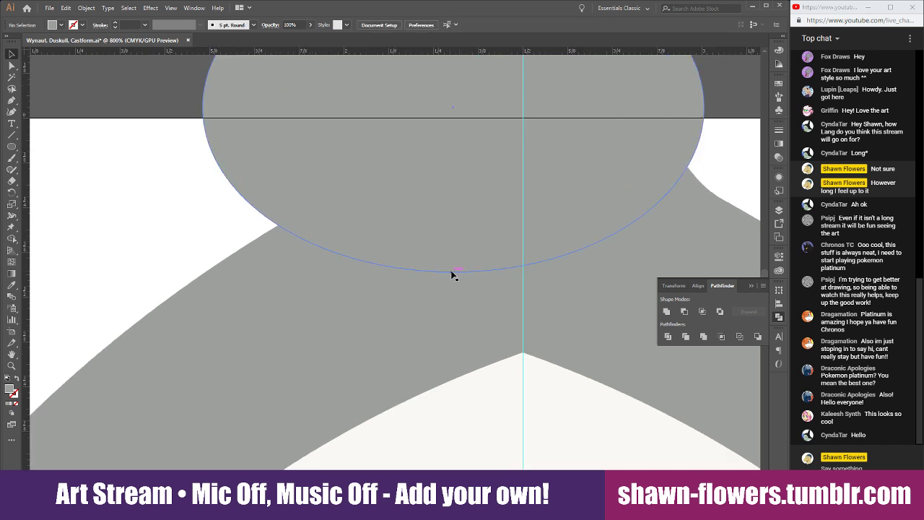
pyautogui.scroll(-1, 453, 275)
pyautogui.moveTo(440, 222); pyautogui.dragTo(449, 200)
pyautogui.moveTo(592, 226); pyautogui.dragTo(599, 185)
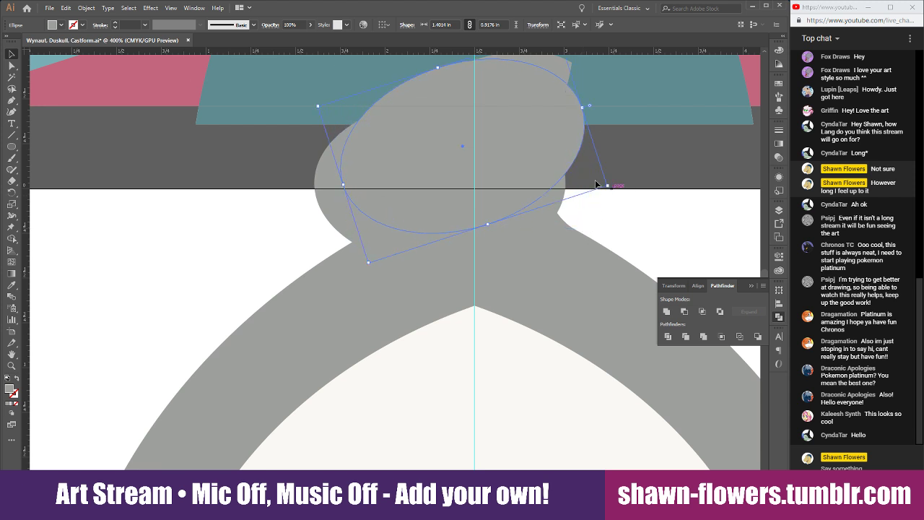
pyautogui.moveTo(526, 171); pyautogui.dragTo(491, 187)
# Subtract the rotated ellipse from the original ellipse to form a shadow crescent across the tuft's base, and deselect it
pyautogui.moveTo(409, 213); pyautogui.dragTo(413, 194)
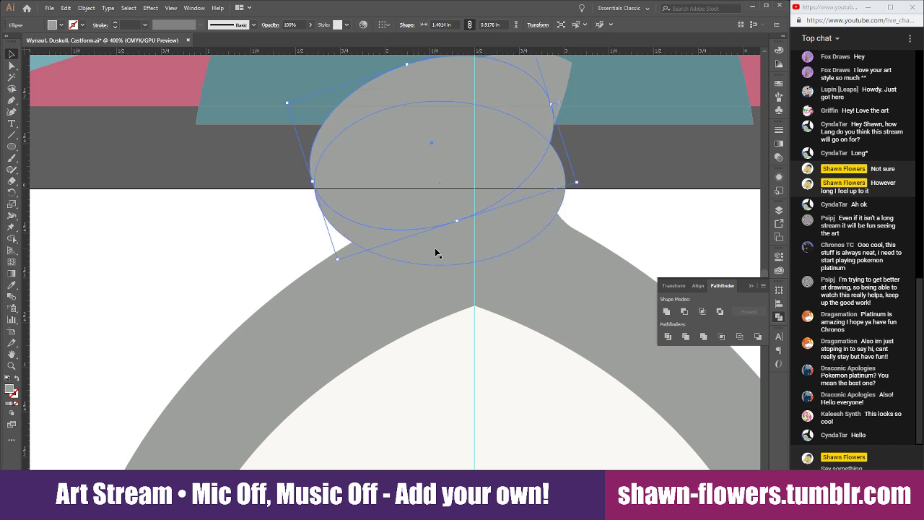
pyautogui.click(684, 311)
pyautogui.click(626, 217)
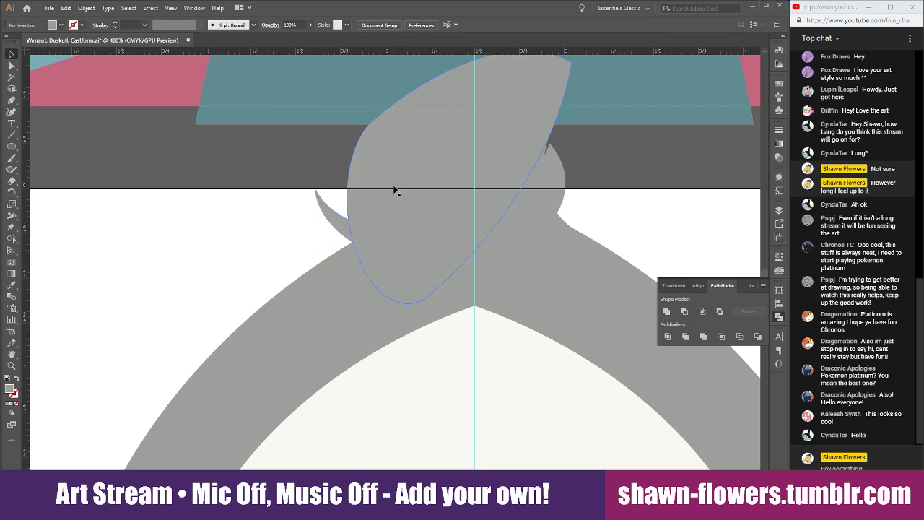
pyautogui.click(341, 230)
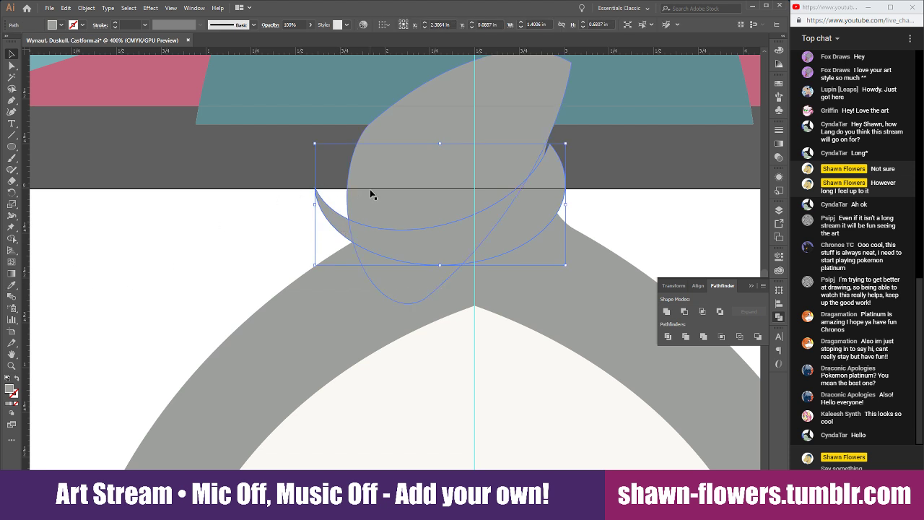
pyautogui.click(250, 250)
# Intersect the shadow crescent with an in-place duplicate of the tuft to trim it to the tuft's outline
pyautogui.moveTo(379, 195)
pyautogui.mouseDown()
pyautogui.moveTo(362, 187)
pyautogui.moveTo(390, 187)
pyautogui.moveTo(363, 192)
pyautogui.mouseUp()
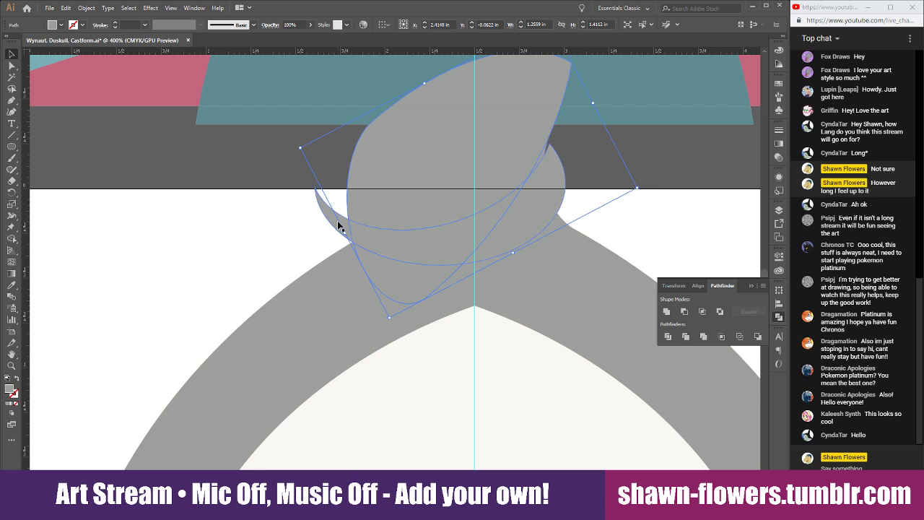
pyautogui.keyDown('shift'); pyautogui.click(337, 221); pyautogui.keyUp('shift')
pyautogui.click(701, 311)
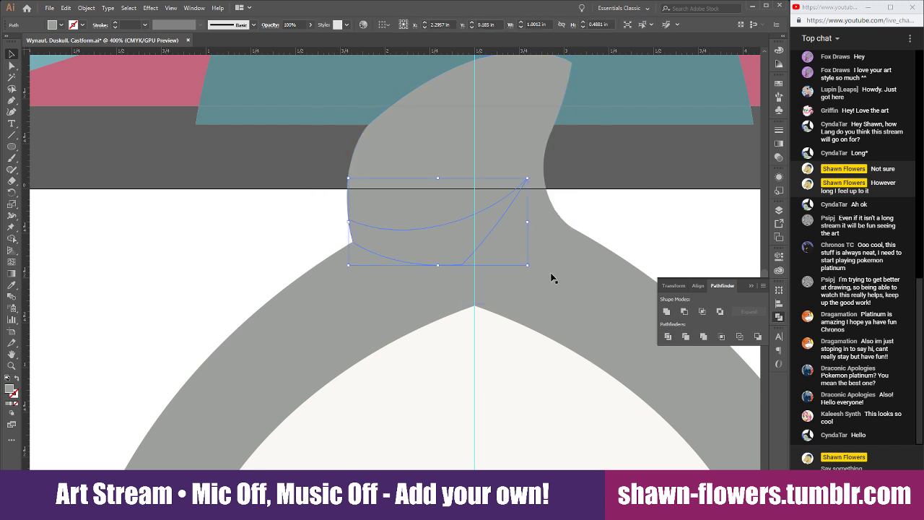
pyautogui.hotkey('ctrl', '-')
pyautogui.scroll(-2, 526, 306)
pyautogui.scroll(-3, 541, 343)
pyautogui.scroll(-1, 540, 344)
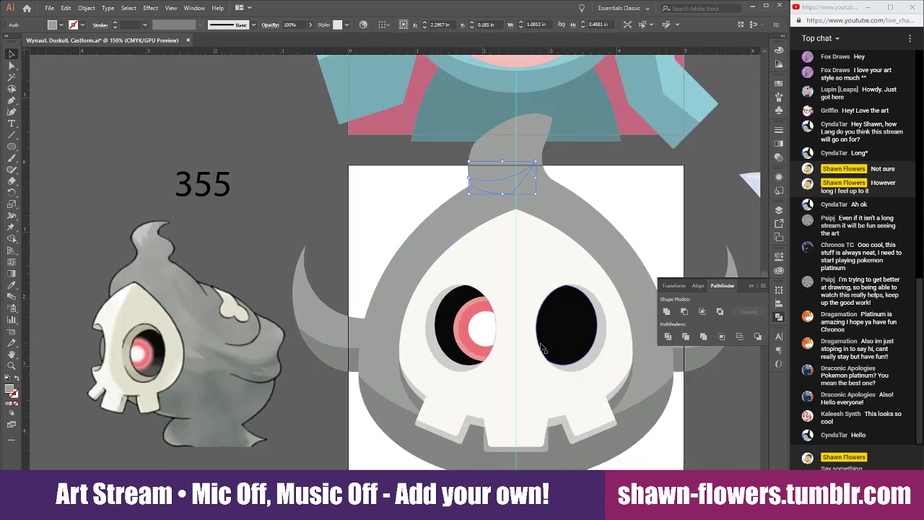
# Delete the trimmed shadow crescent across the base of Duskull's tuft
pyautogui.scroll(-1, 541, 344)
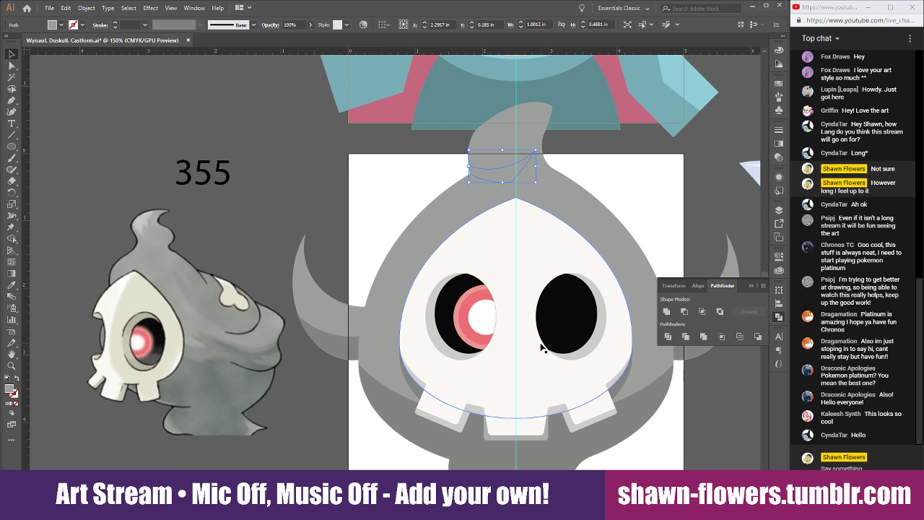
pyautogui.press('Delete')
pyautogui.hscroll(2, 401, 199)
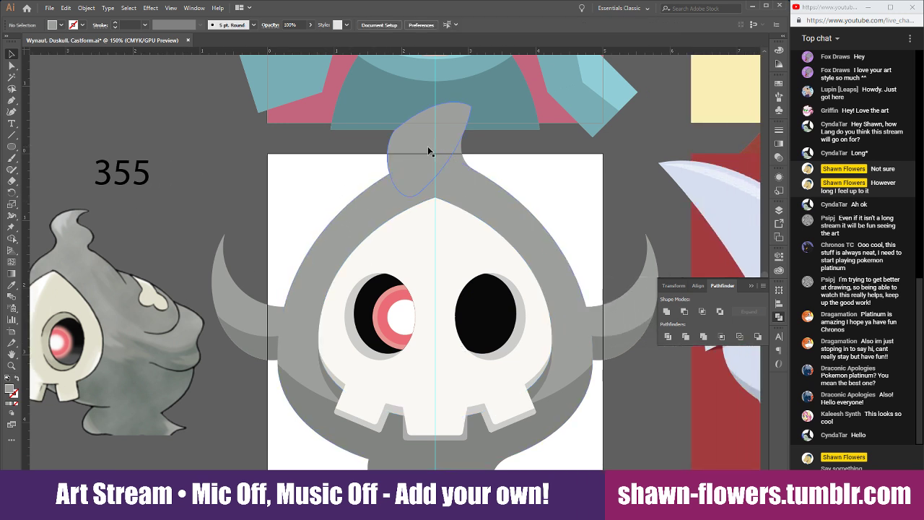
# Duplicate the white highlight ellipse from Wynaut's head onto Duskull's tuft and bring the copy to the front
pyautogui.hscroll(1, 537, 223)
pyautogui.scroll(-2, 535, 221)
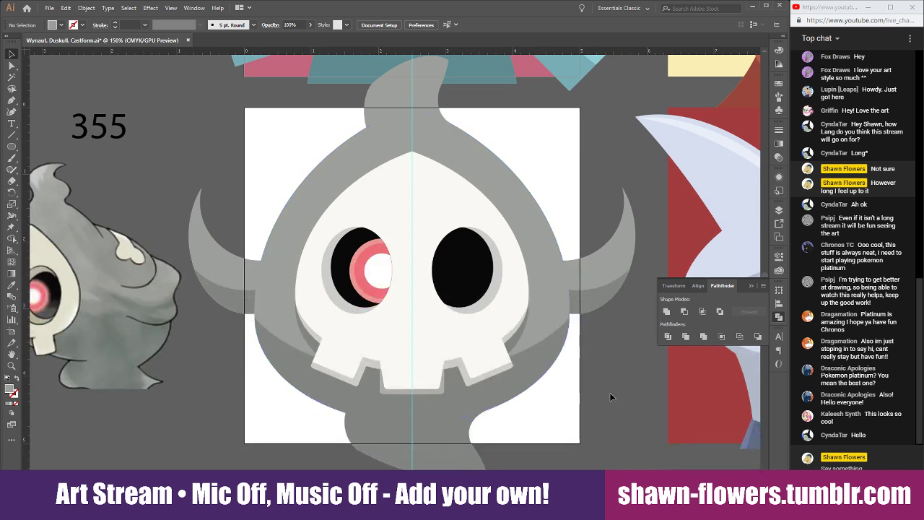
pyautogui.scroll(2, 568, 429)
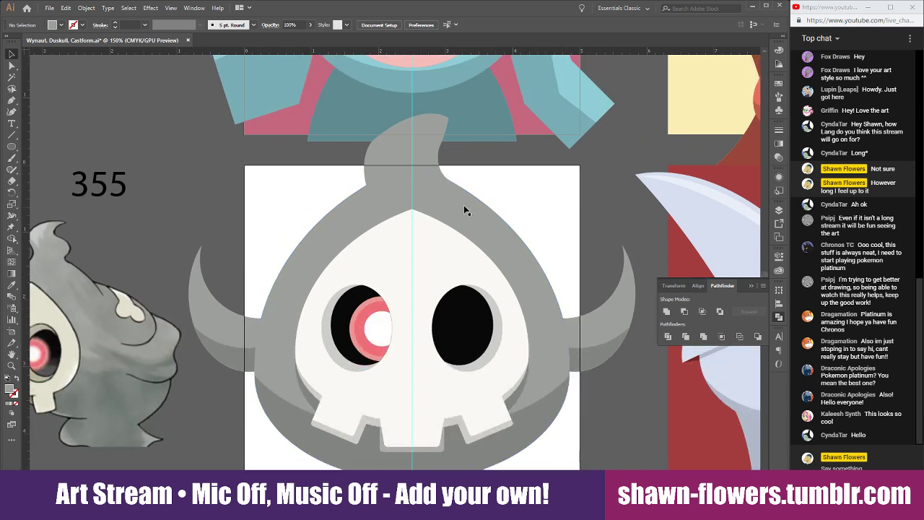
pyautogui.scroll(1, 397, 180)
pyautogui.scroll(1, 537, 196)
pyautogui.scroll(1, 536, 198)
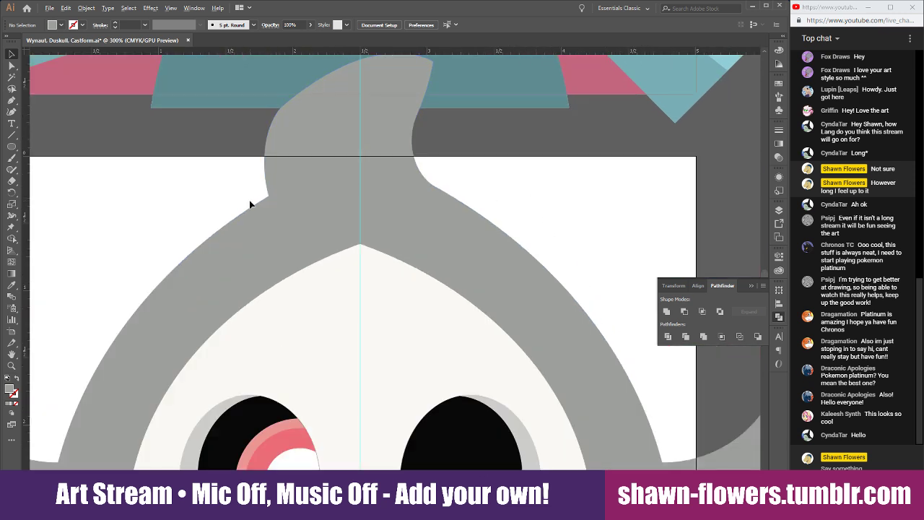
pyautogui.scroll(-1, 250, 201)
pyautogui.scroll(-2, 254, 206)
pyautogui.scroll(3, 231, 159)
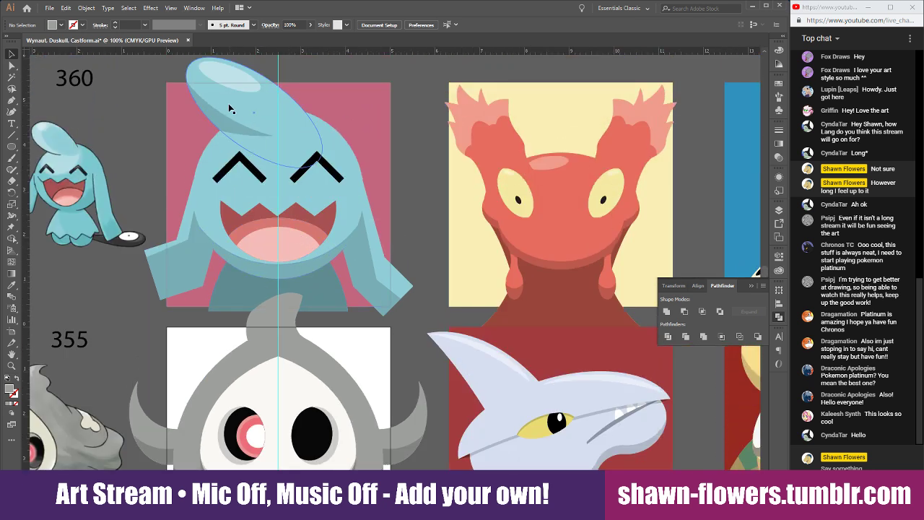
pyautogui.click(247, 88)
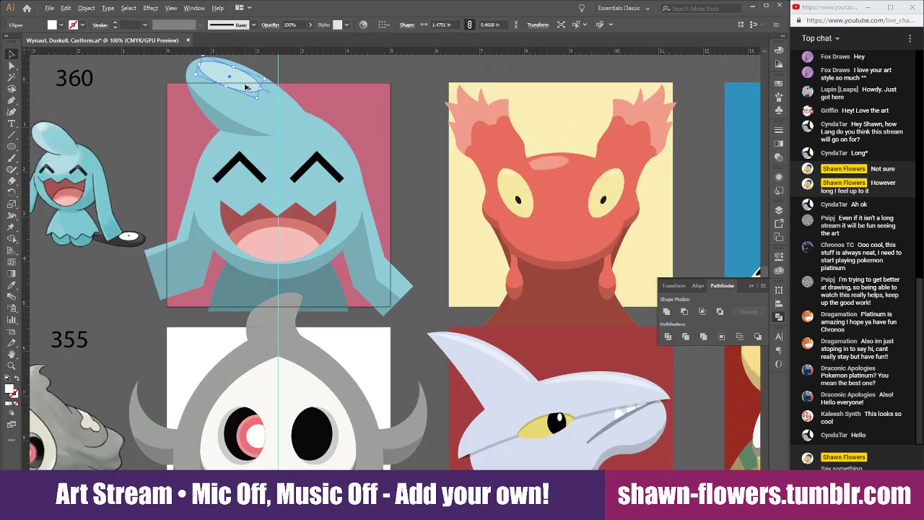
pyautogui.moveTo(249, 93); pyautogui.dragTo(269, 340)
pyautogui.scroll(3, 269, 339)
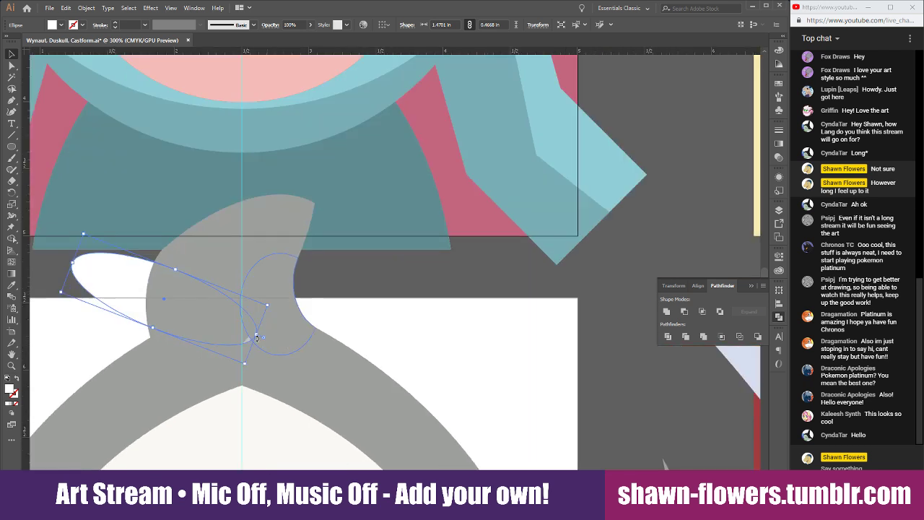
pyautogui.hotkey('ctrl', 'shift', ']')
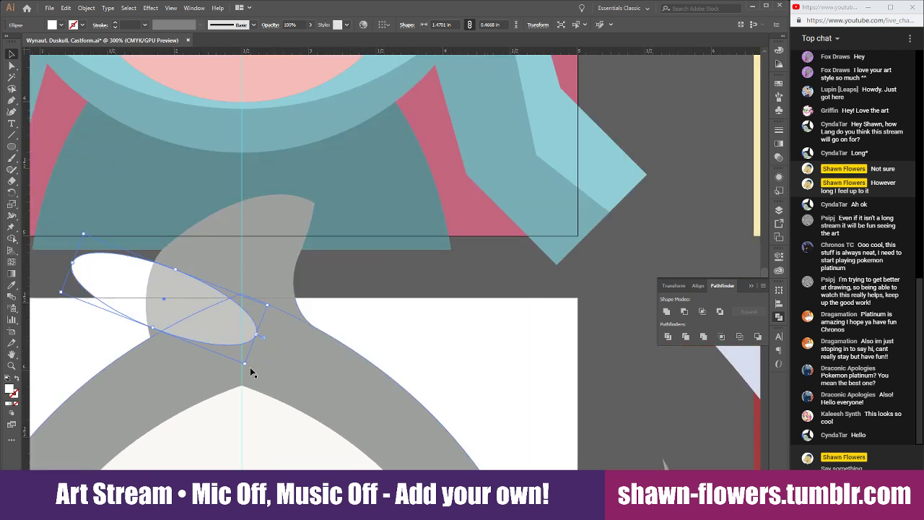
# Shrink the highlight ellipse, rotate it to follow the tuft's upper-left edge, place it inside the tuft and deselect it
pyautogui.click(249, 367)
pyautogui.click(138, 306)
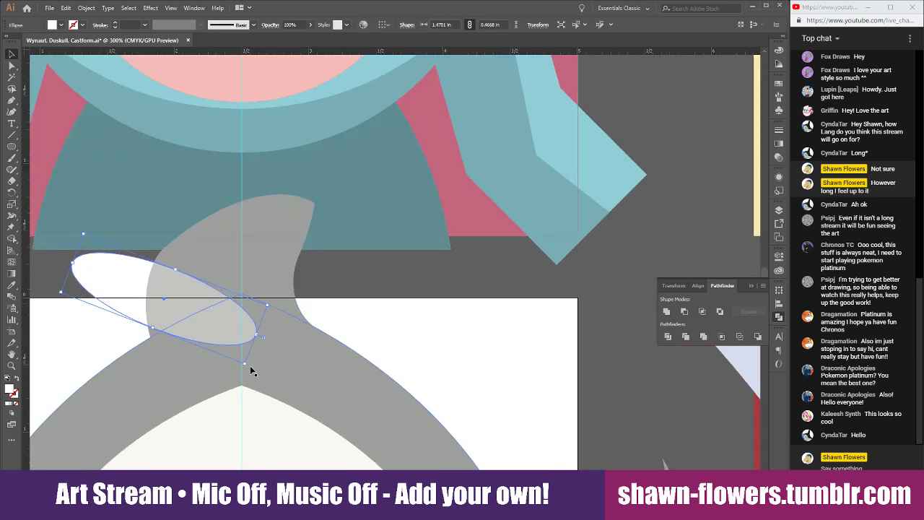
pyautogui.moveTo(250, 365); pyautogui.dragTo(216, 254)
pyautogui.click(418, 341)
# Select both shapes forming the tuft, squash them to a lower height, scale them down slightly and deselect them
pyautogui.scroll(-1, 310, 354)
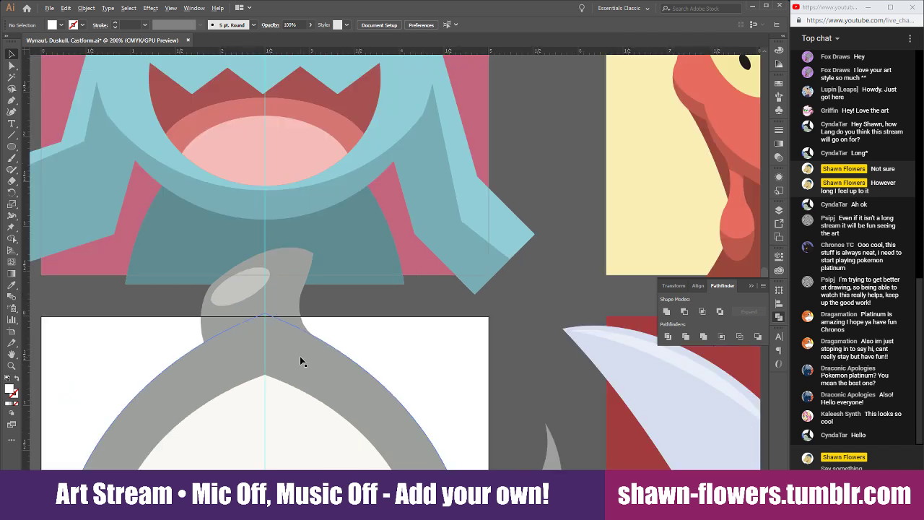
pyautogui.hscroll(-3, 281, 380)
pyautogui.scroll(1, 319, 335)
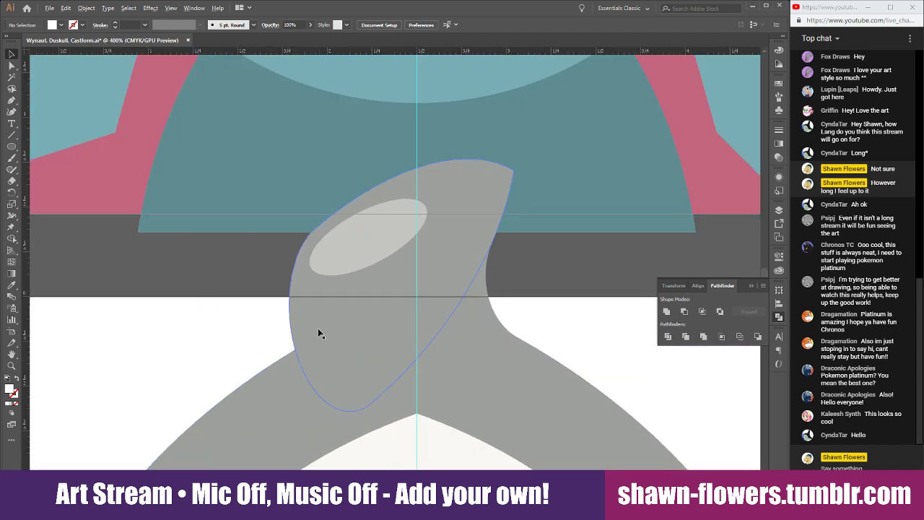
pyautogui.click(313, 318)
pyautogui.keyDown('shift'); pyautogui.click(476, 301); pyautogui.keyUp('shift')
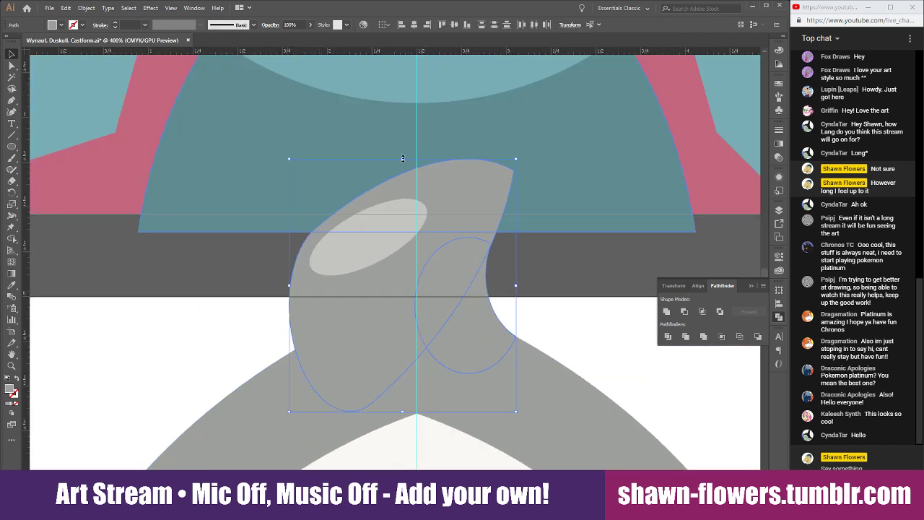
pyautogui.moveTo(402, 156); pyautogui.dragTo(405, 226)
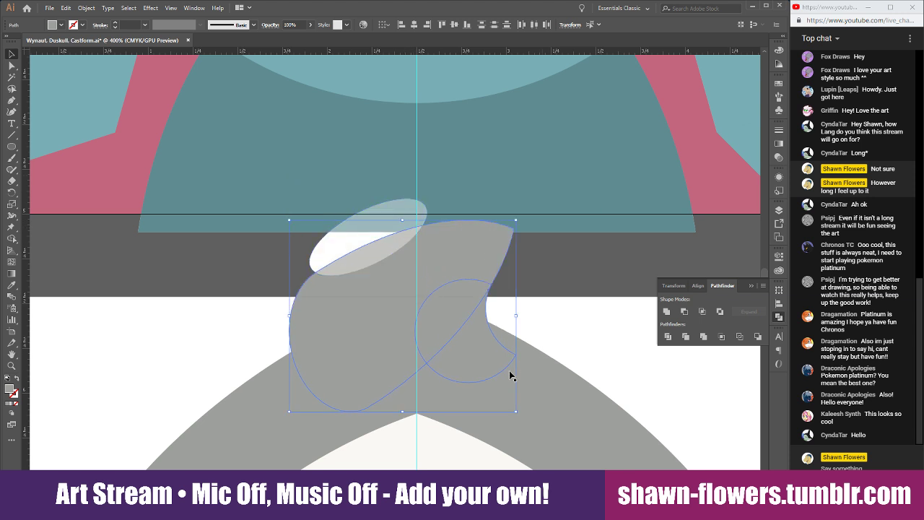
pyautogui.moveTo(520, 413); pyautogui.dragTo(517, 387)
pyautogui.click(558, 322)
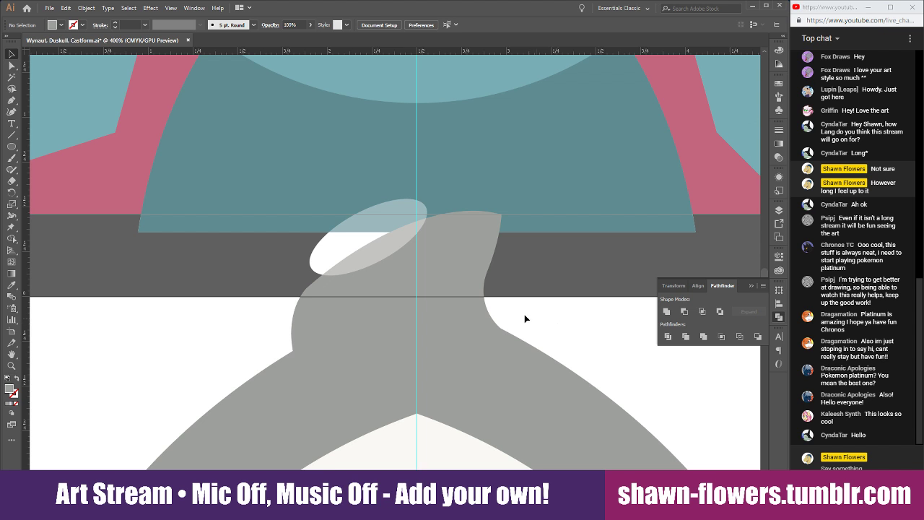
# Move the highlight ellipse down onto the shortened tuft, lengthen it to about 0.94 in and deselect it
pyautogui.moveTo(359, 250); pyautogui.dragTo(357, 299)
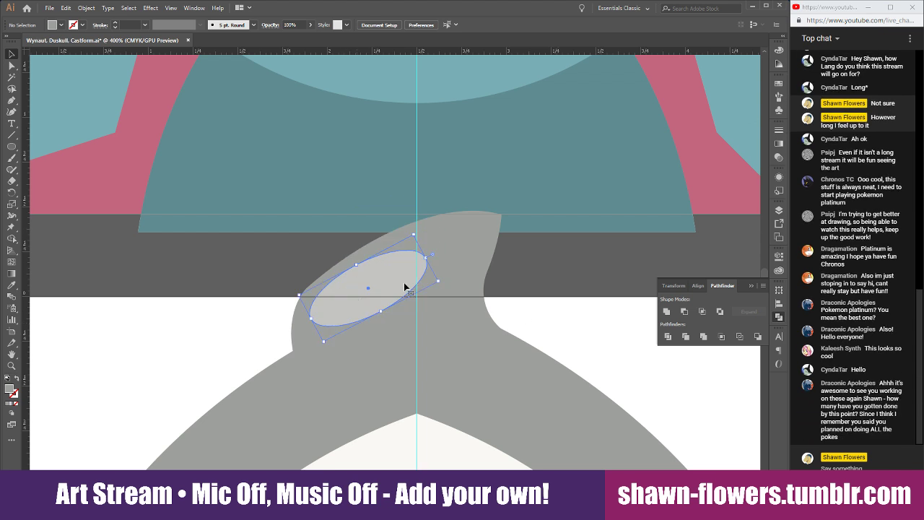
pyautogui.moveTo(429, 257); pyautogui.dragTo(477, 254)
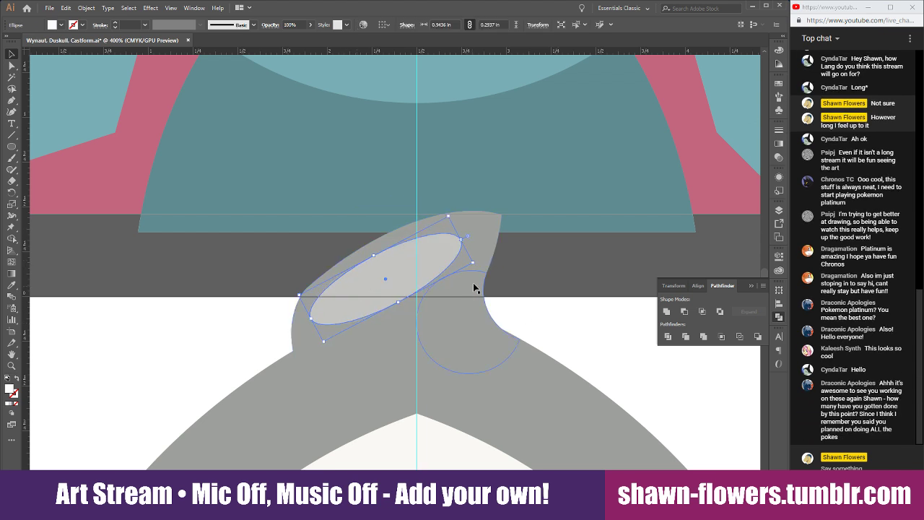
pyautogui.click(539, 278)
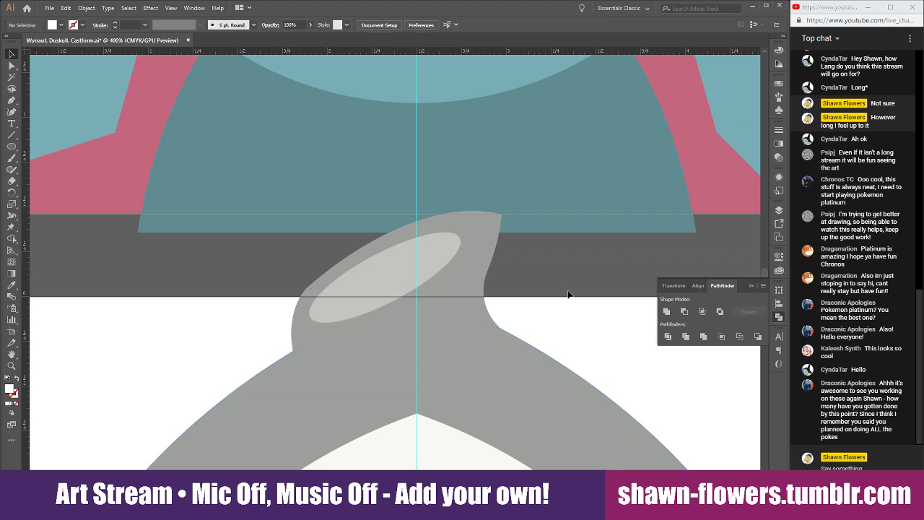
# Examine the Duskull portrait from the highlighted tuft down to the jaw
pyautogui.scroll(-1, 568, 294)
pyautogui.scroll(-3, 567, 292)
pyautogui.scroll(-1, 568, 290)
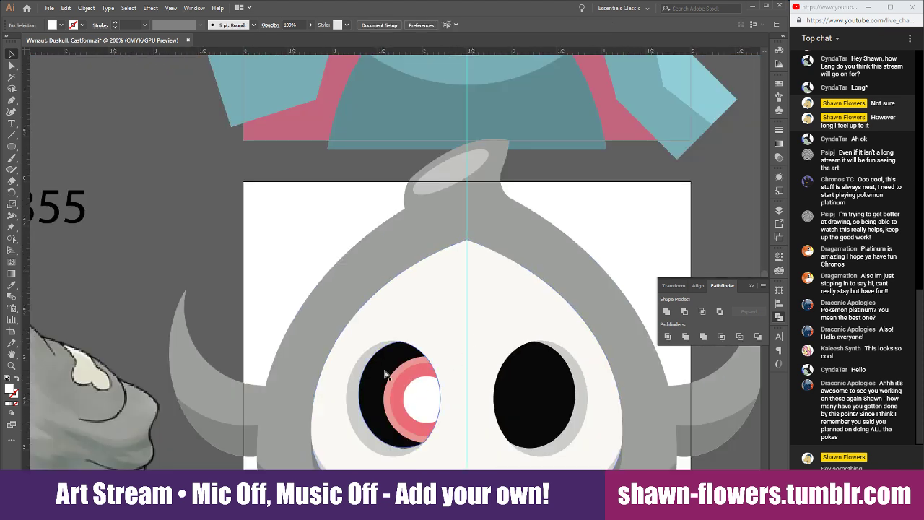
pyautogui.hscroll(3, 386, 373)
pyautogui.scroll(-2, 474, 224)
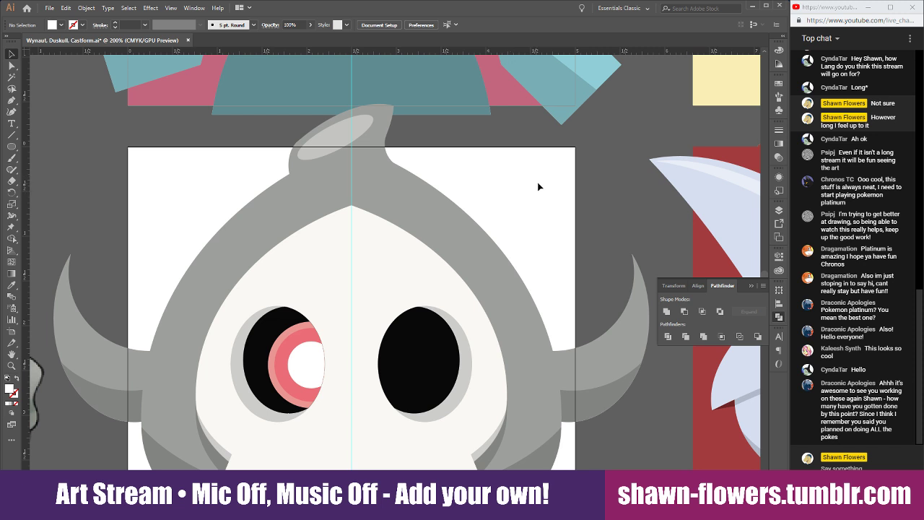
pyautogui.scroll(-5, 534, 188)
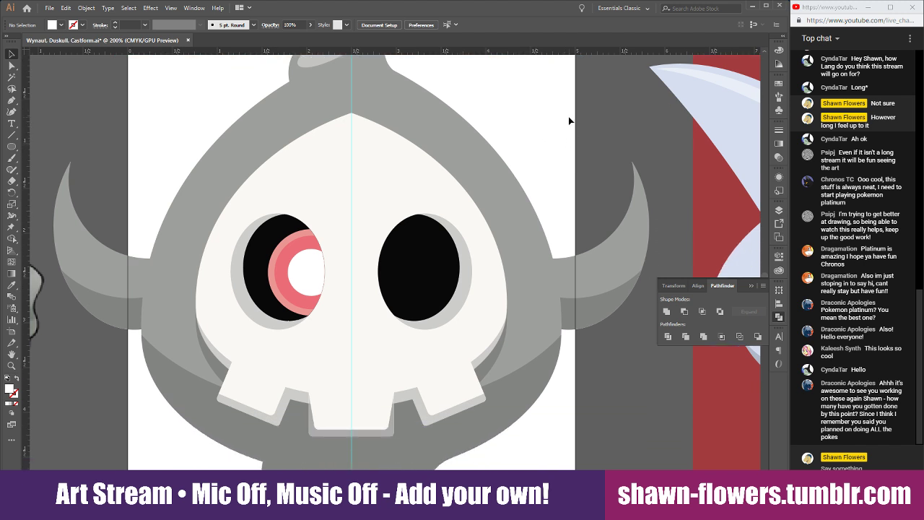
pyautogui.scroll(-2, 568, 116)
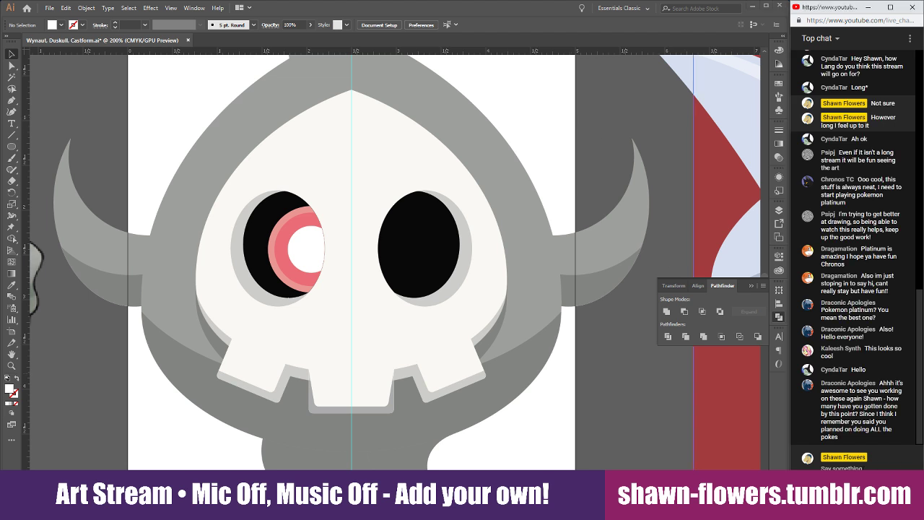
# Post the live chat message "I can't remember how many i've done at thispoint, but I can show you"
pyautogui.write("I  can't remember how many I've done at thispoint")
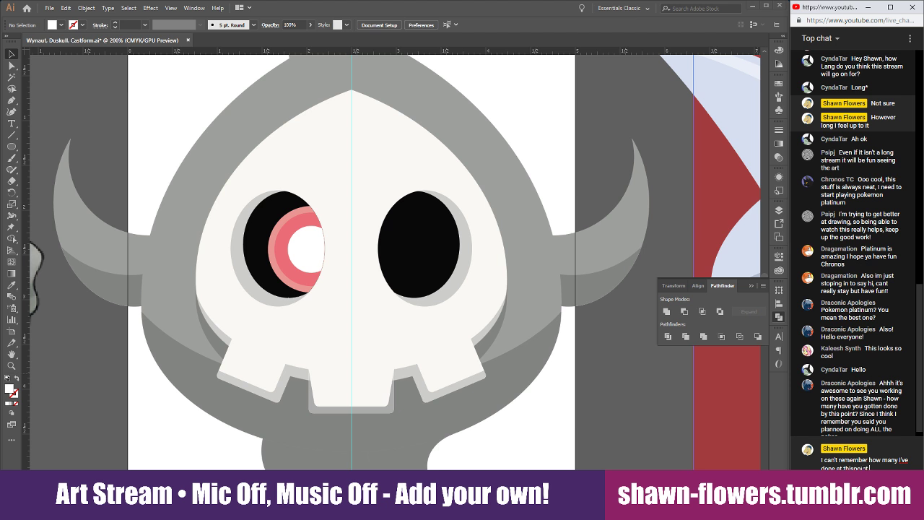
pyautogui.write(', but I can show you')
pyautogui.press('Return')
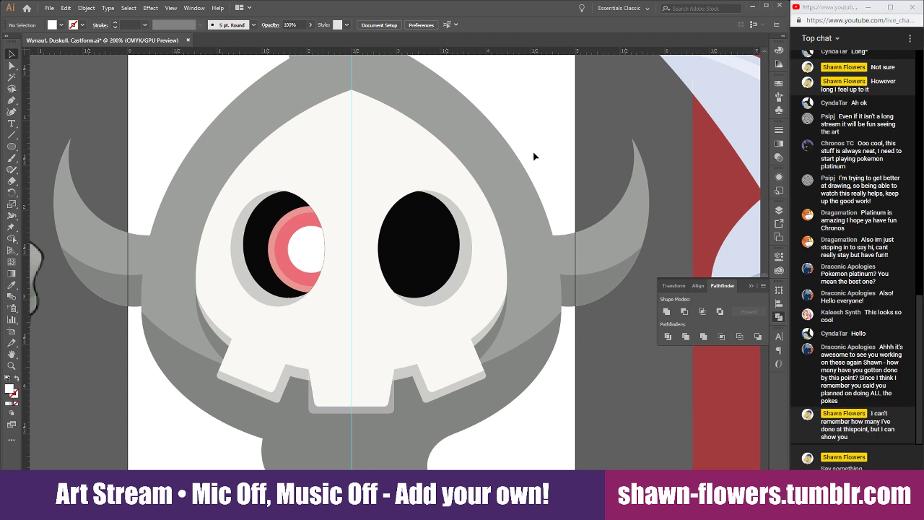
# Switch to the Pokemon Cells List spreadsheet in Chrome and fit its window beside the live chat
pyautogui.scroll(1, 531, 158)
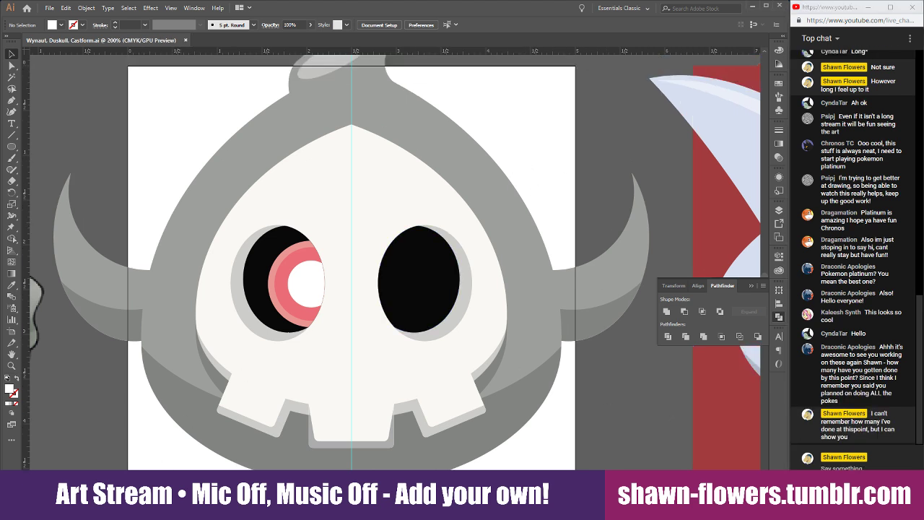
pyautogui.moveTo(252, 505)
pyautogui.click(220, 451)
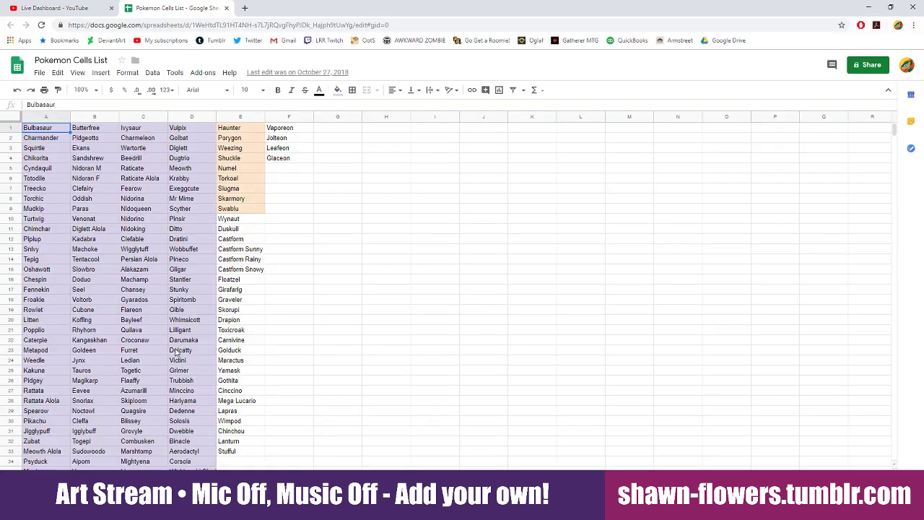
pyautogui.scroll(-1, 246, 216)
pyautogui.scroll(1, 167, 210)
pyautogui.moveTo(695, 16); pyautogui.dragTo(2, 93)
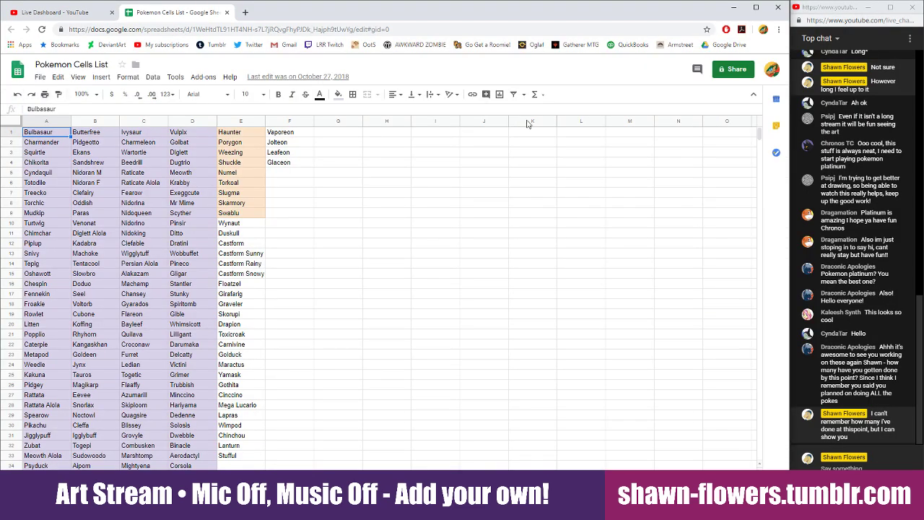
pyautogui.scroll(-1, 337, 259)
pyautogui.scroll(1, 376, 292)
# Post the live chat message "Coulmn A is all pokemon available before the first gym"
pyautogui.click(866, 466)
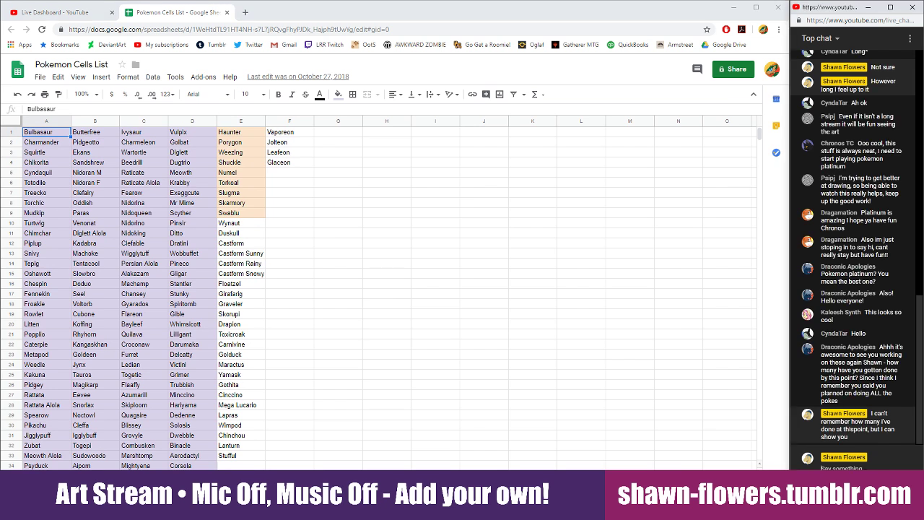
pyautogui.write('Collmne before the first gym')
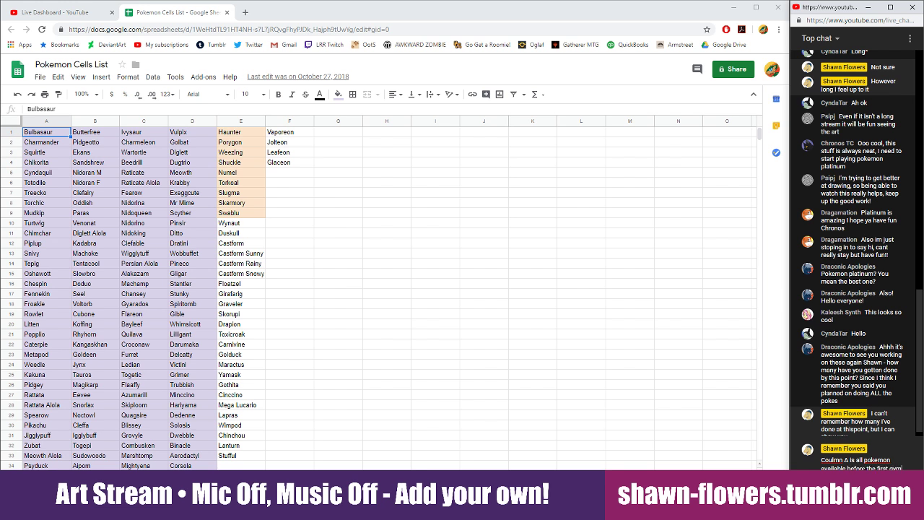
pyautogui.press('Return')
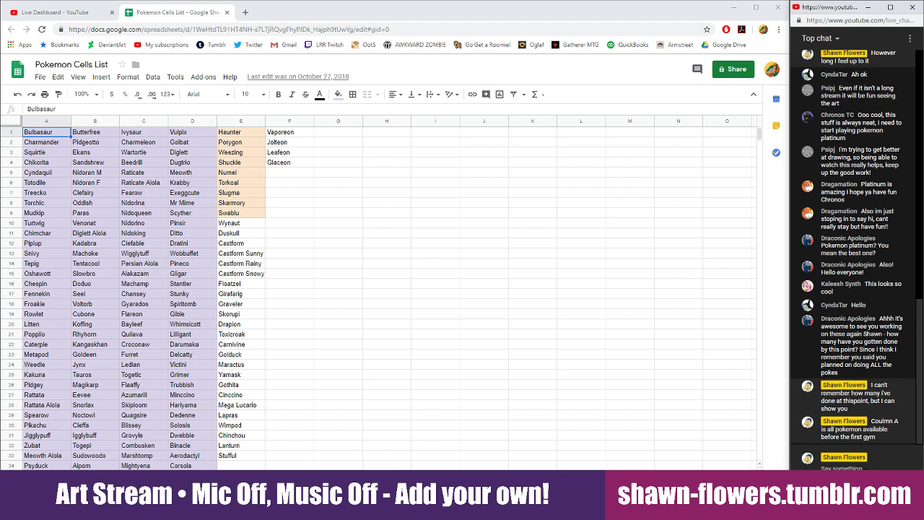
# Post the live chat message "Column B for the second gym, etc etc"
pyautogui.write('G')
pyautogui.write('olumn')
pyautogui.write(' B for th')
pyautogui.write('e second gym, etc et')
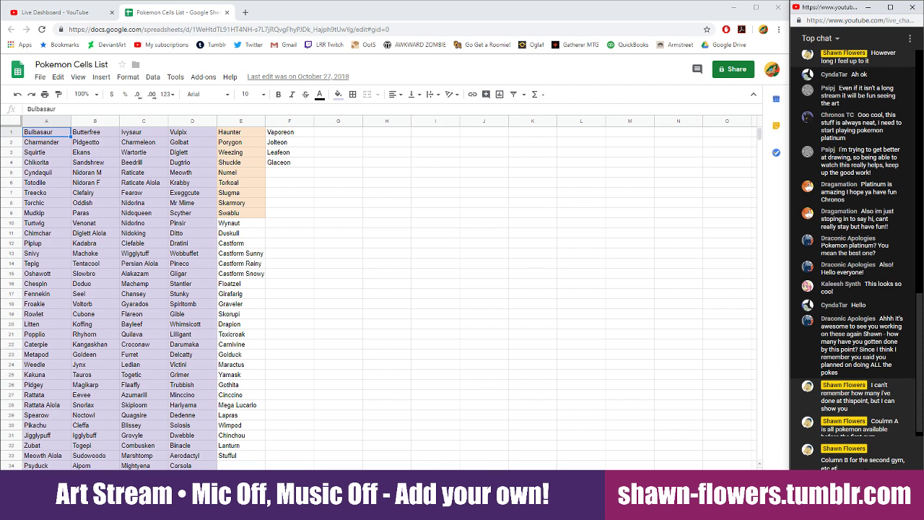
pyautogui.write('c')
pyautogui.press('Return')
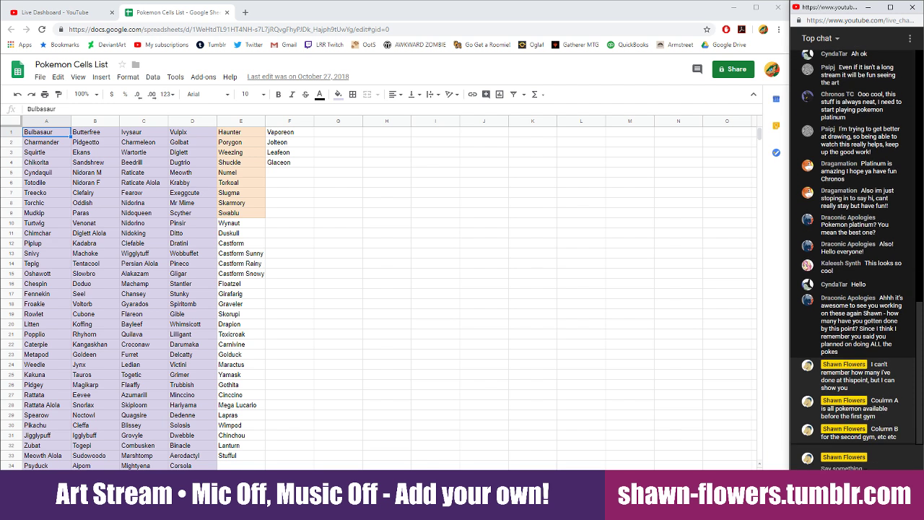
# Post the live chat message "And this applies to all games from Red/Blue/Yellow"
pyautogui.write('And this applies to all games from')
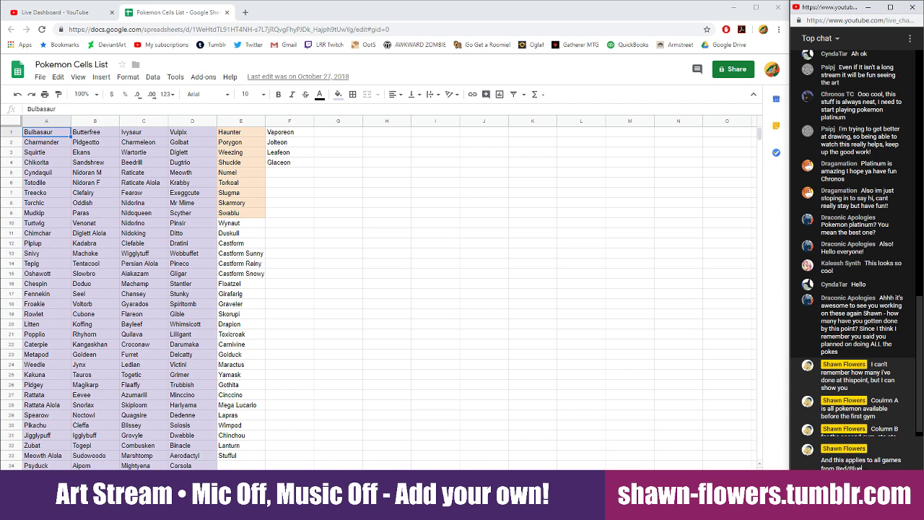
pyautogui.write('Red/Blue/Yellow')
pyautogui.press('Return')
# Post the live chat message "all the way to Ultra Sun & Moon"
pyautogui.write('all')
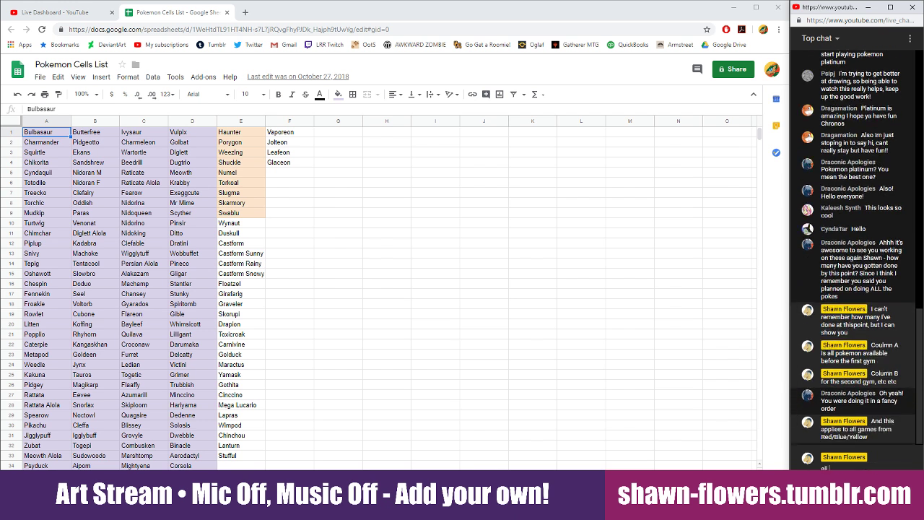
pyautogui.write('o')
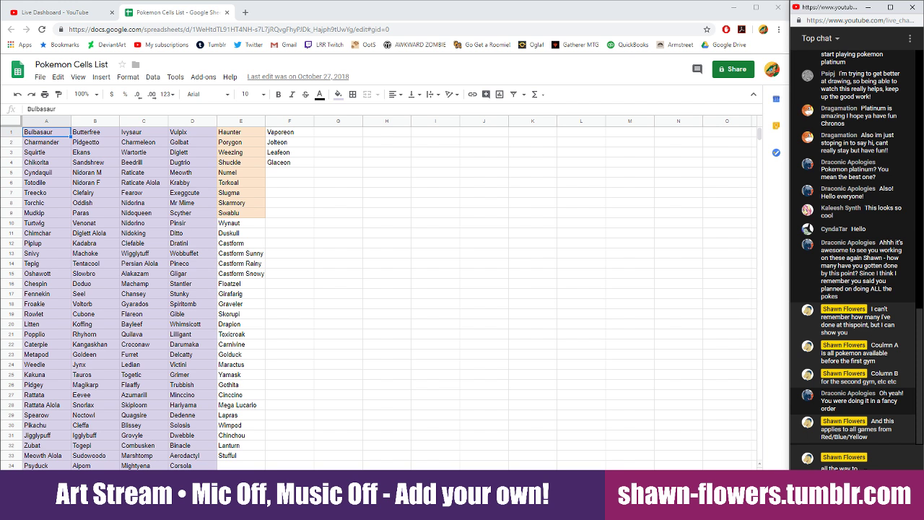
pyautogui.write('Ultra Sun & Moon')
pyautogui.press('Return')
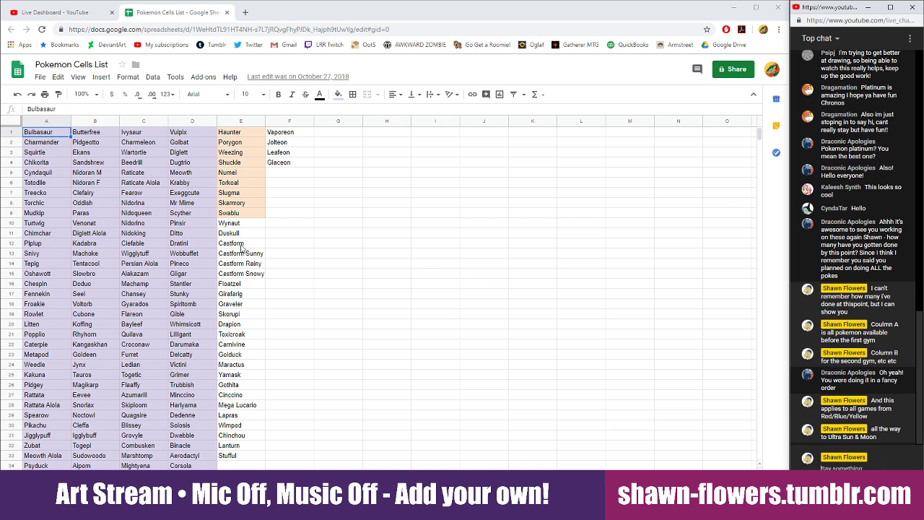
# Show the purple-shaded rows of the Pokémon list and post the live chat message "Purple means i've done them already"
pyautogui.scroll(-3, 148, 174)
pyautogui.scroll(-5, 143, 193)
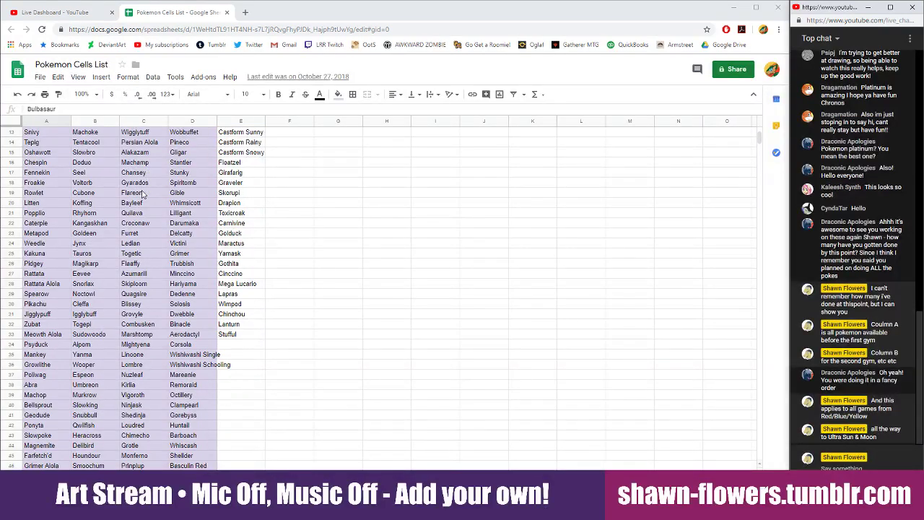
pyautogui.scroll(-5, 143, 194)
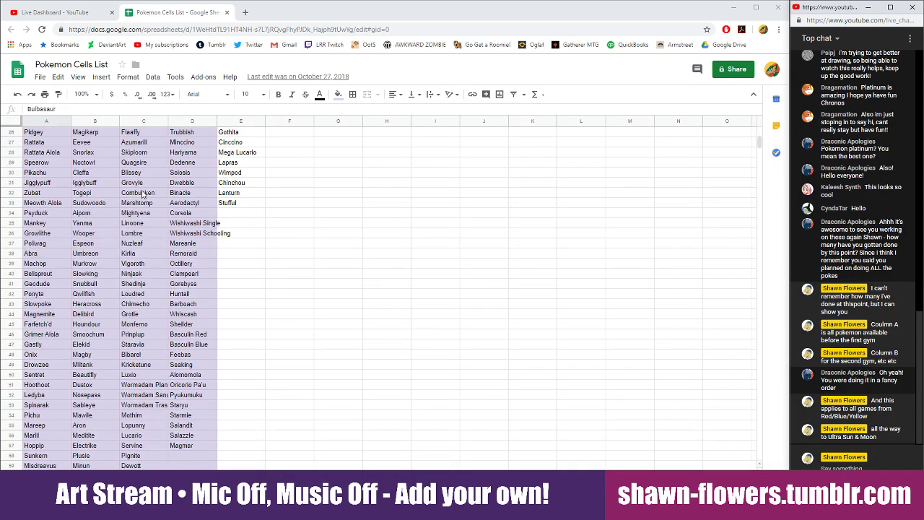
pyautogui.scroll(-4, 143, 193)
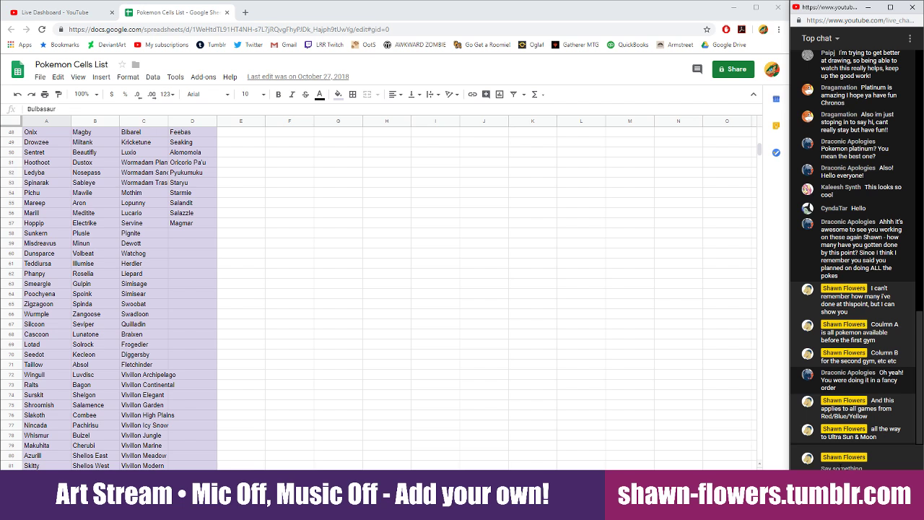
pyautogui.write('Pur')
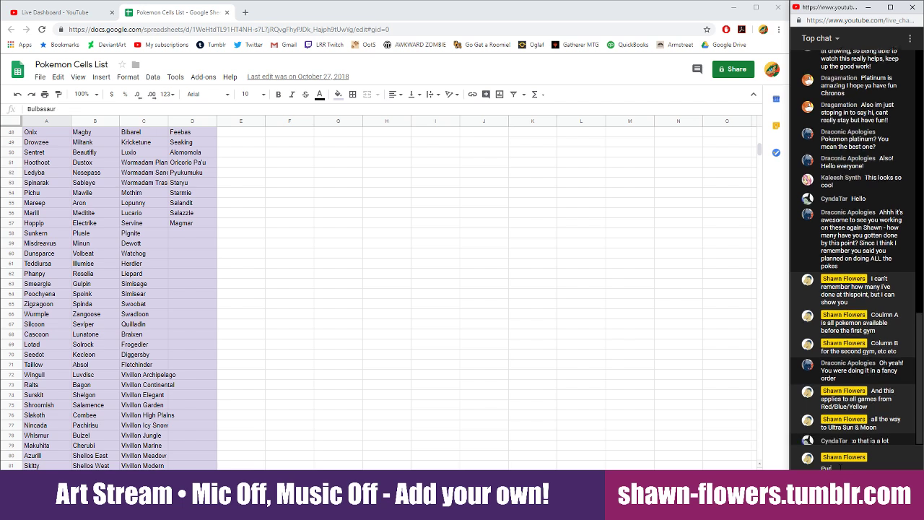
pyautogui.write('ple means I')
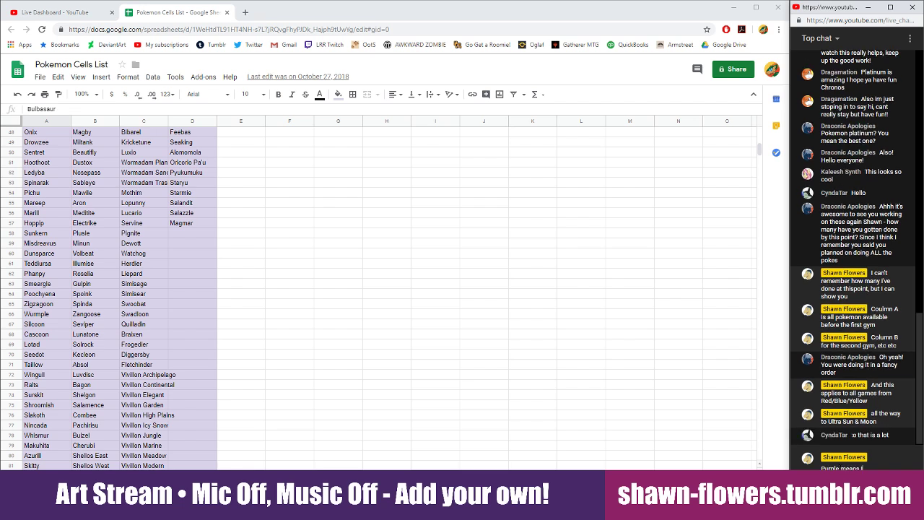
pyautogui.write("'ve done them already")
pyautogui.press('Return')
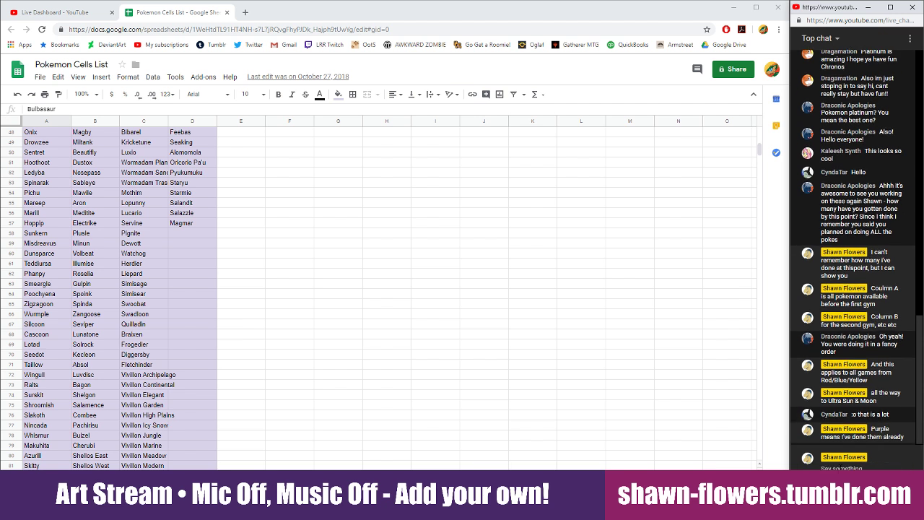
# Look through the Pokémon list down to the Unown entries and back up to its first rows
pyautogui.scroll(-3, 268, 243)
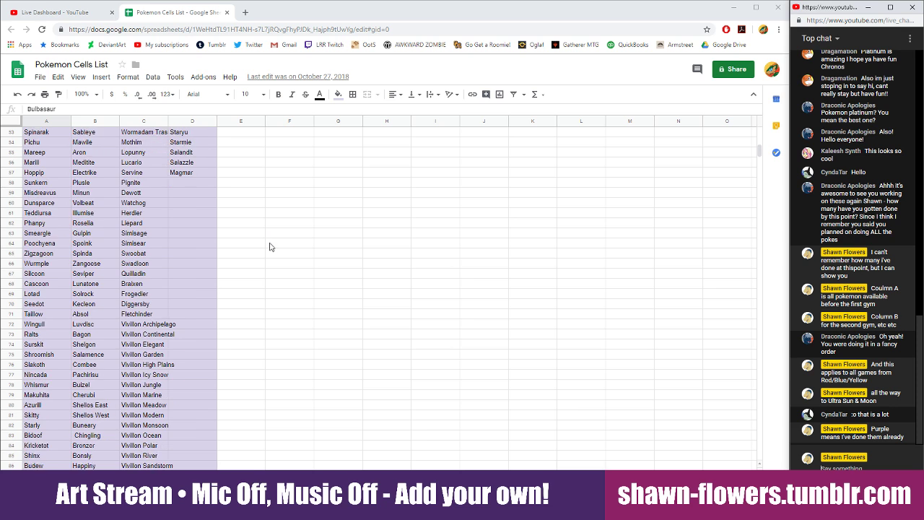
pyautogui.scroll(-5, 269, 247)
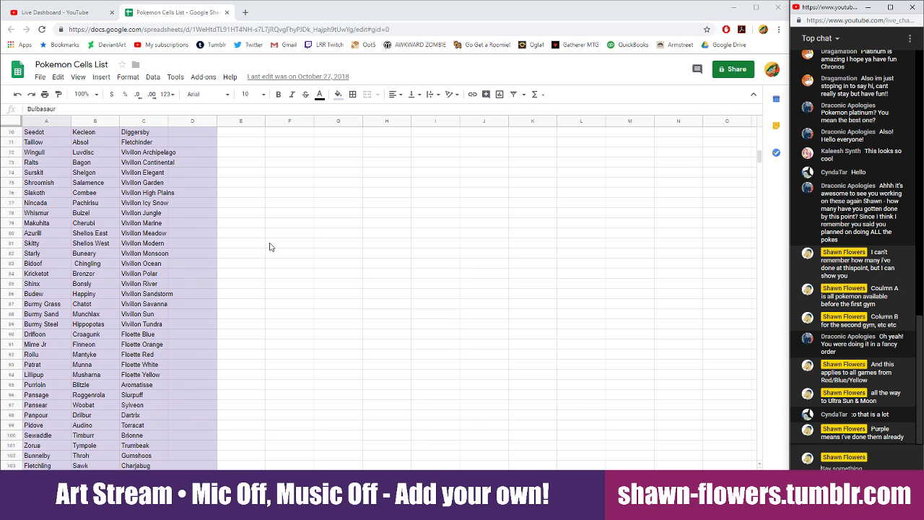
pyautogui.scroll(-4, 270, 247)
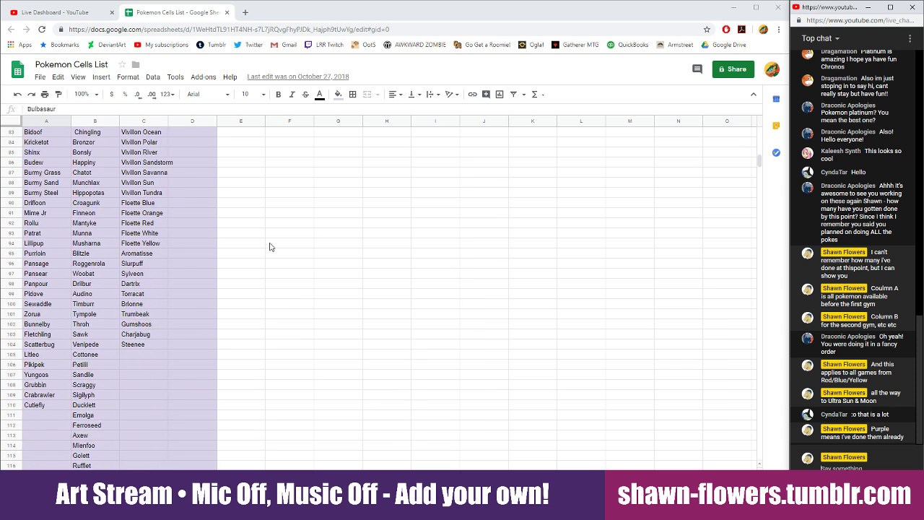
pyautogui.scroll(-5, 269, 247)
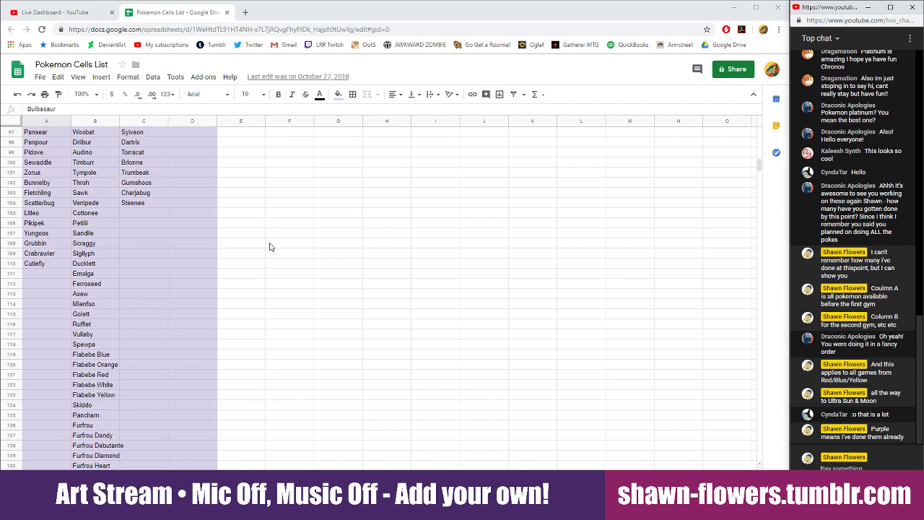
pyautogui.scroll(-5, 269, 247)
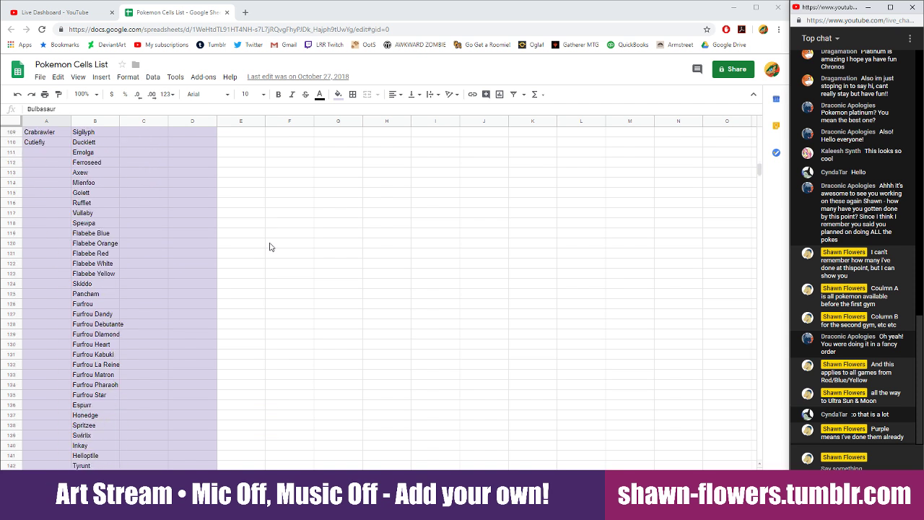
pyautogui.scroll(-3, 269, 247)
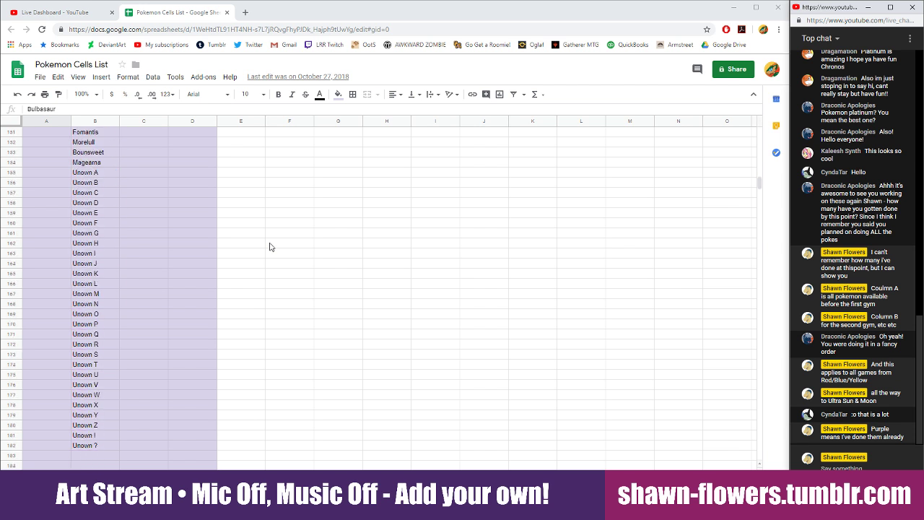
pyautogui.scroll(3, 234, 261)
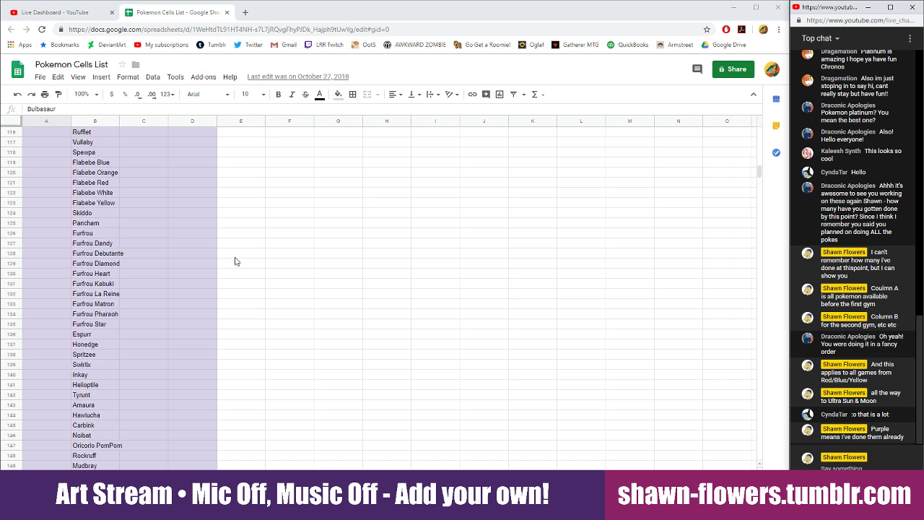
pyautogui.scroll(15, 235, 261)
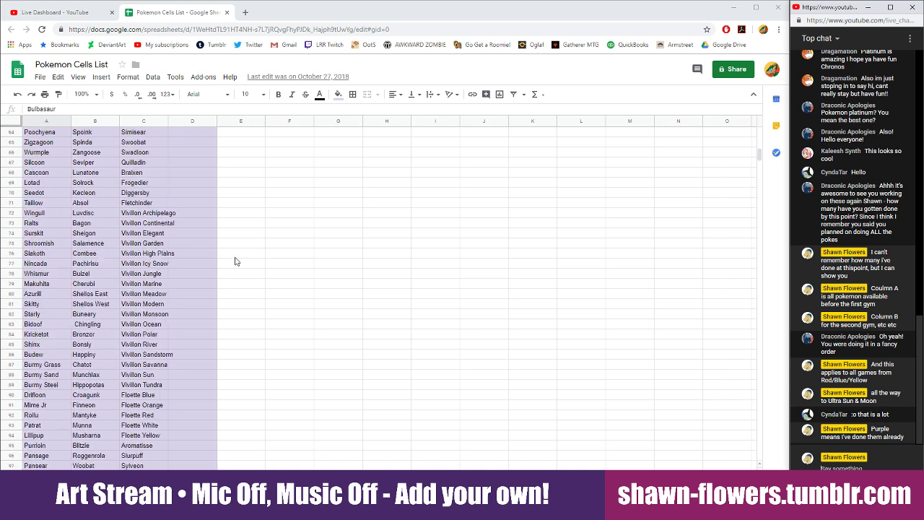
pyautogui.scroll(8, 235, 261)
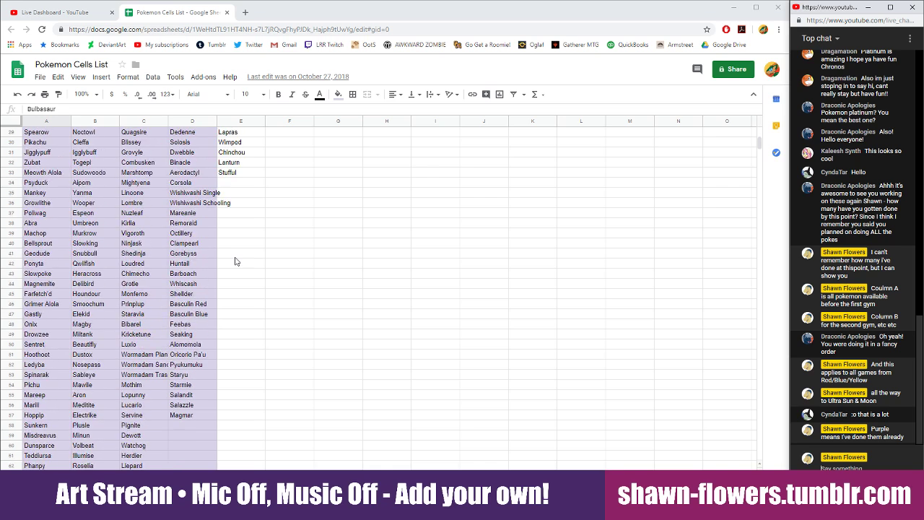
pyautogui.scroll(-2, 241, 284)
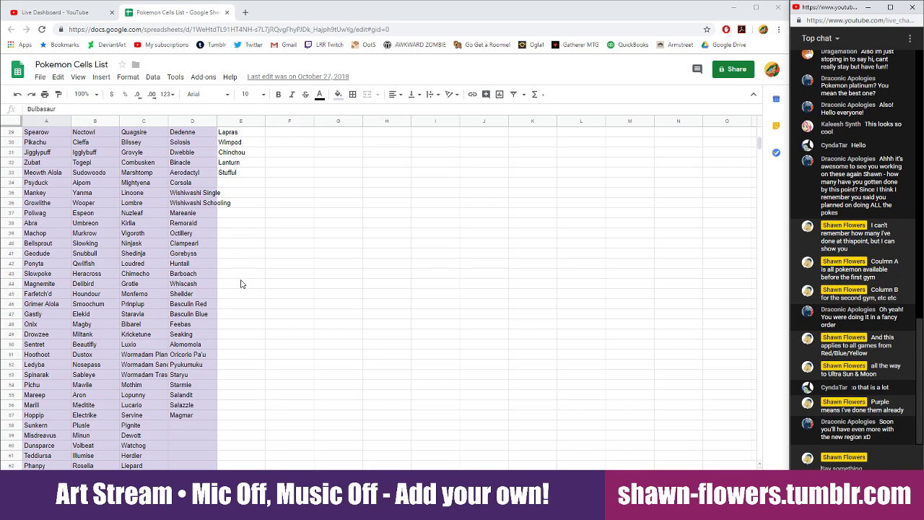
pyautogui.scroll(2, 242, 284)
pyautogui.scroll(-5, 241, 284)
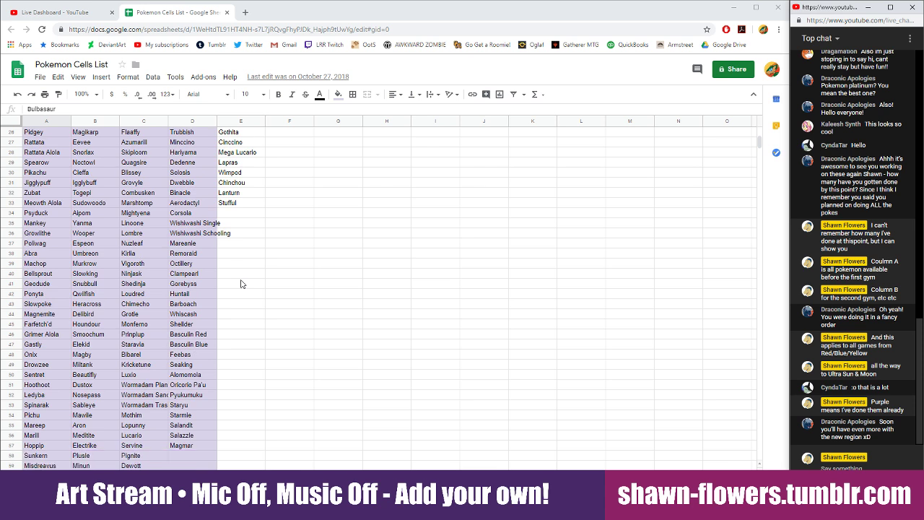
pyautogui.scroll(-10, 242, 284)
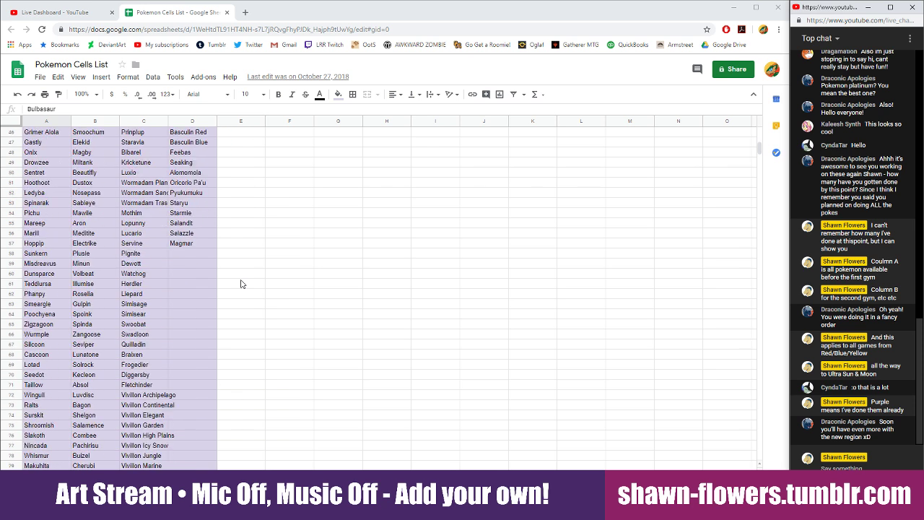
pyautogui.scroll(-2, 242, 284)
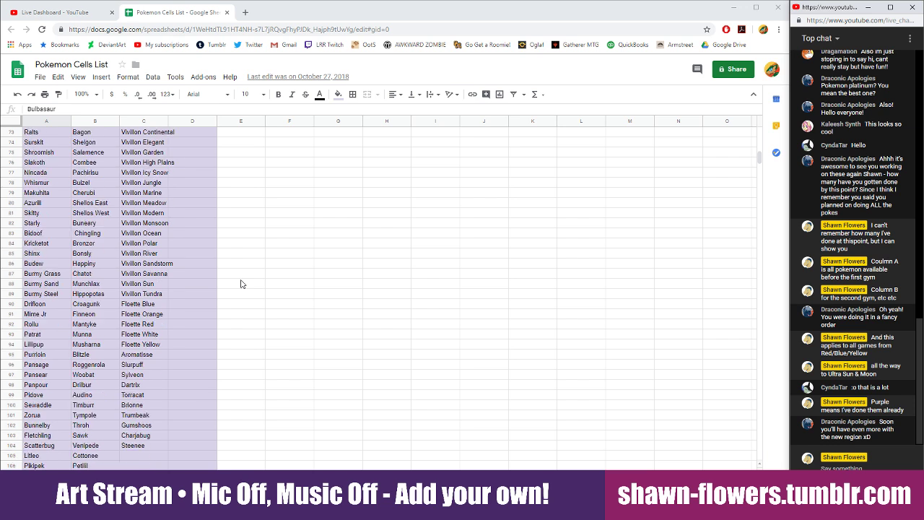
pyautogui.scroll(13, 242, 284)
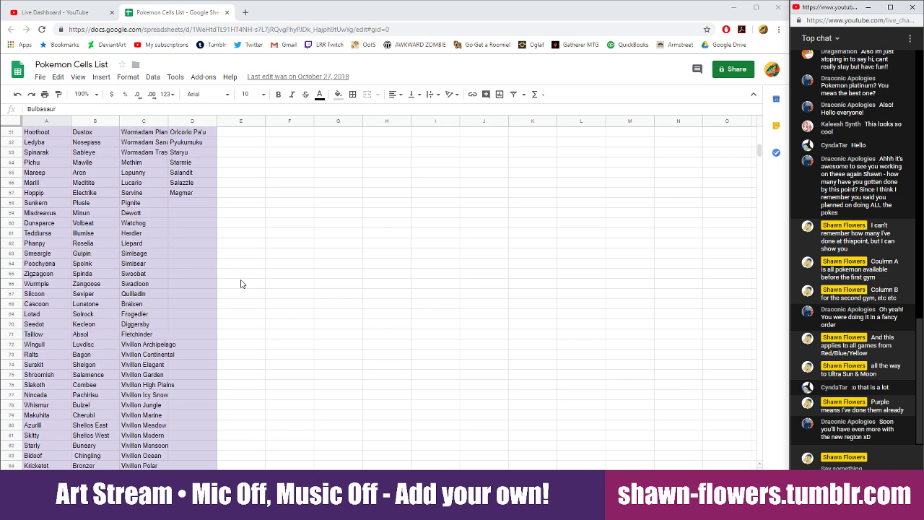
pyautogui.scroll(10, 242, 284)
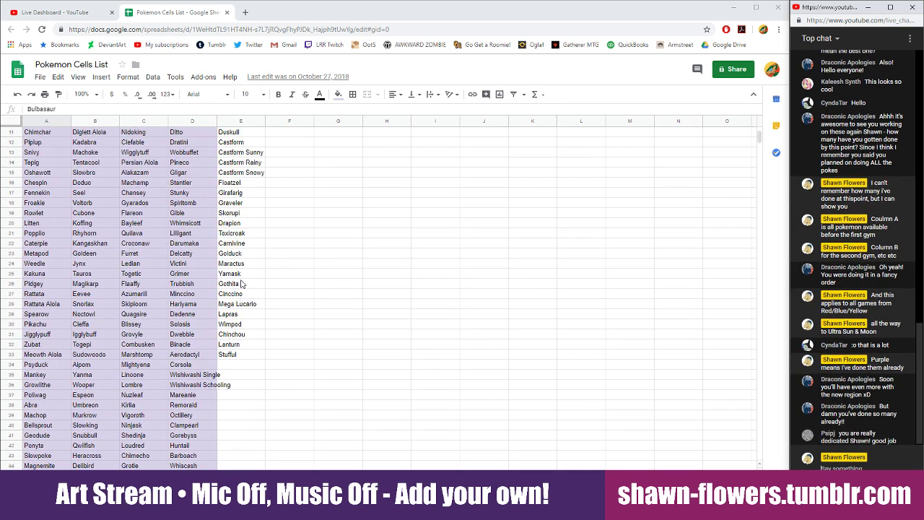
pyautogui.click(291, 243)
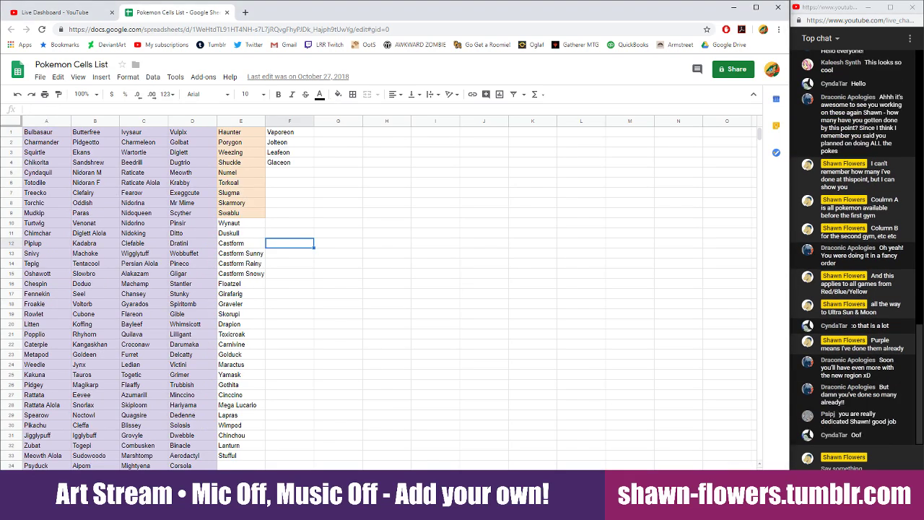
# Post the live chat message "Column C is actually all evolutions from the 1st 2 columns available by level 20"
pyautogui.click(847, 467)
pyautogui.write('Col')
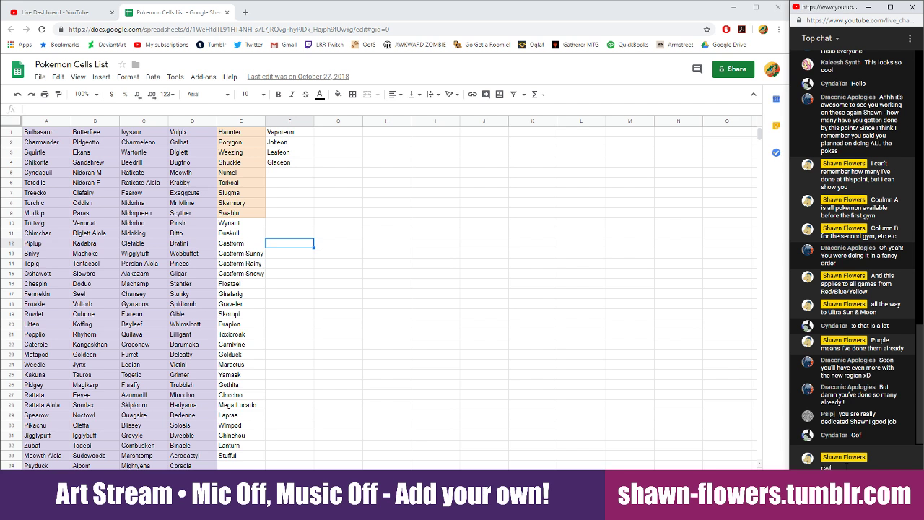
pyautogui.write('umn C is ad')
pyautogui.write('tually all evolutions from the 1st')
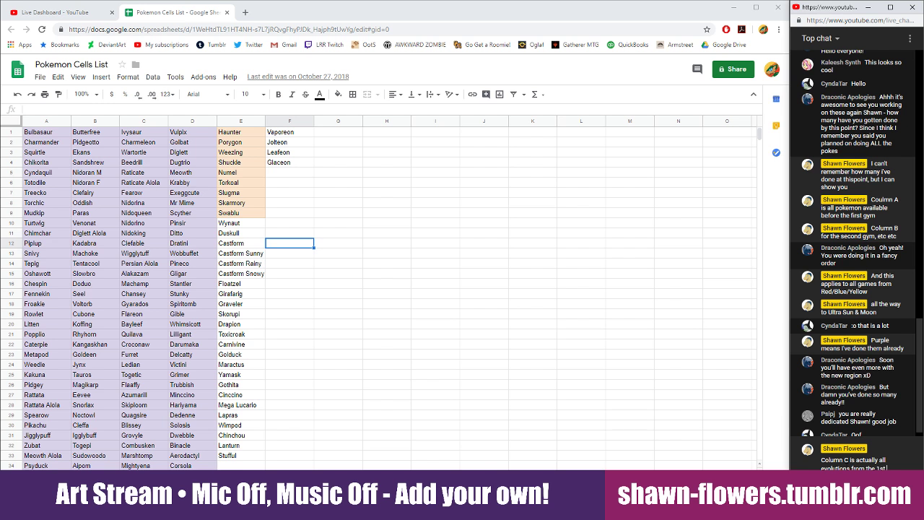
pyautogui.write(' 2 ro')
pyautogui.press('BackSpace')
pyautogui.press('BackSpace')
pyautogui.press('BackSpace')
pyautogui.press('BackSpace')
pyautogui.press('BackSpace')
pyautogui.press('BackSpace')
pyautogui.press('BackSpace')
pyautogui.press('BackSpace')
pyautogui.press('BackSpace')
pyautogui.write('st 2 columns aval')
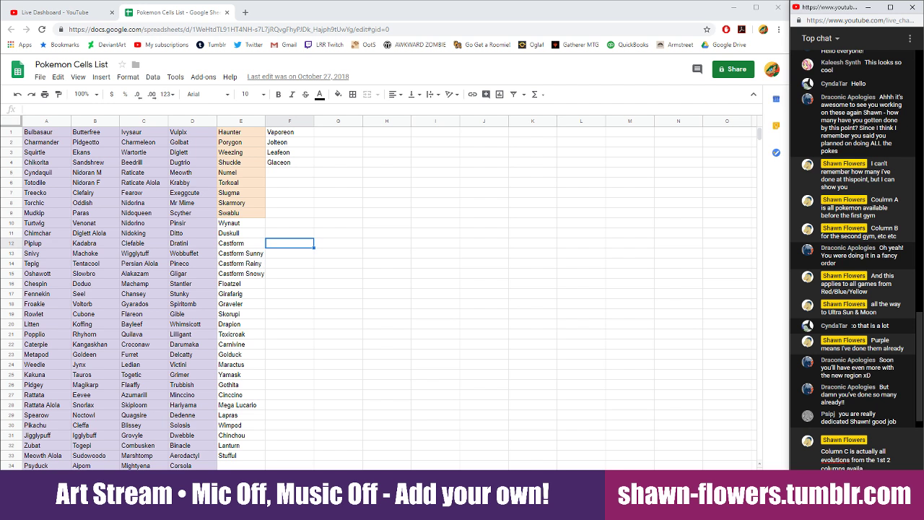
pyautogui.write('bl')
pyautogui.write('e by rou')
pyautogui.write('evel 20')
pyautogui.press('Return')
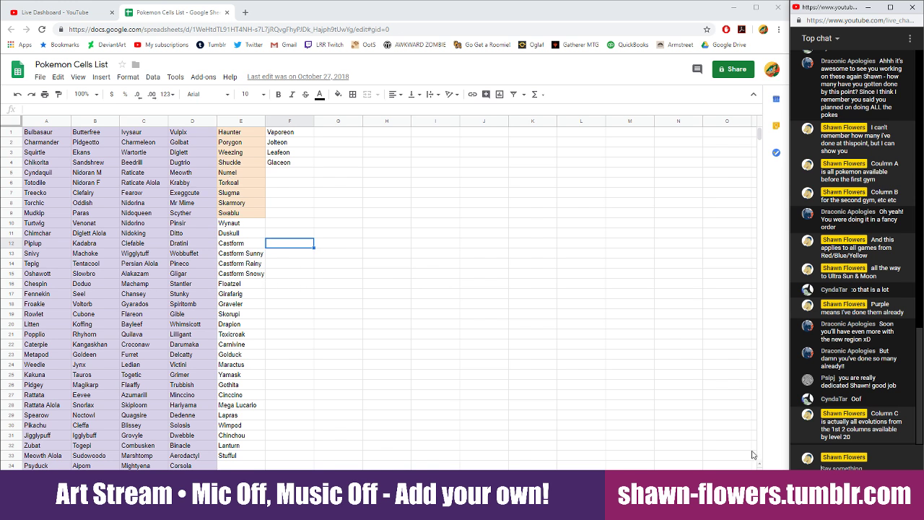
# Post the live chat message "Orange means i've done them but the routwe ain't done yet"
pyautogui.write("Orange means I've done them but ")
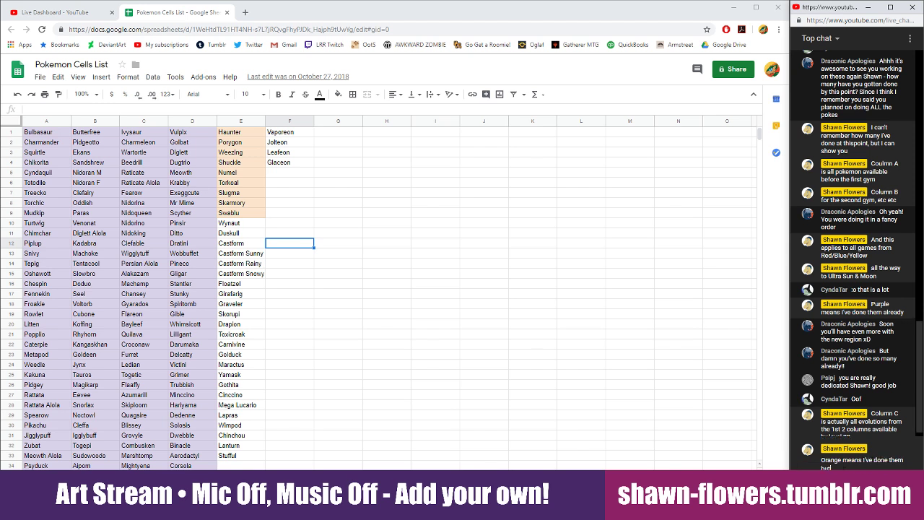
pyautogui.write("the routwe ain't done yet")
pyautogui.press('Return')
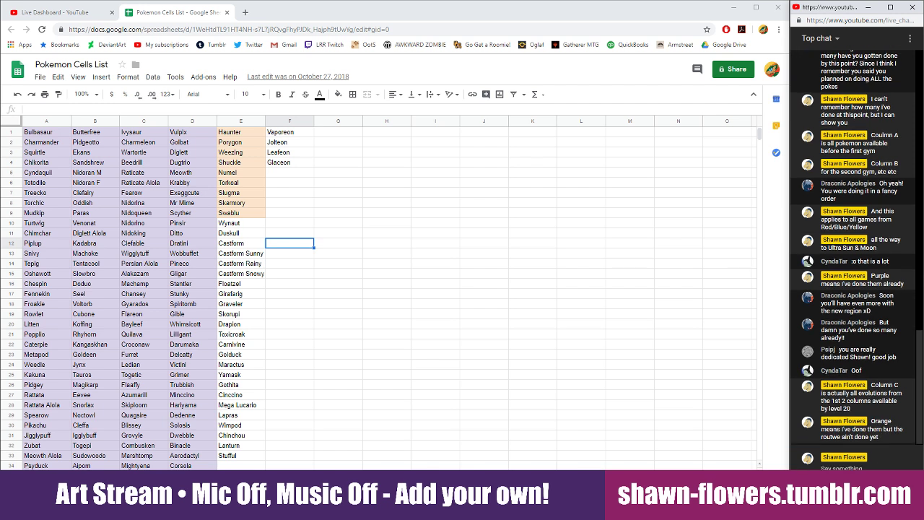
# Post the live chat message "Column F is ones i've done, but they hav'ent been placed in a route yet"
pyautogui.write("Column F is ones i've done, but the ")
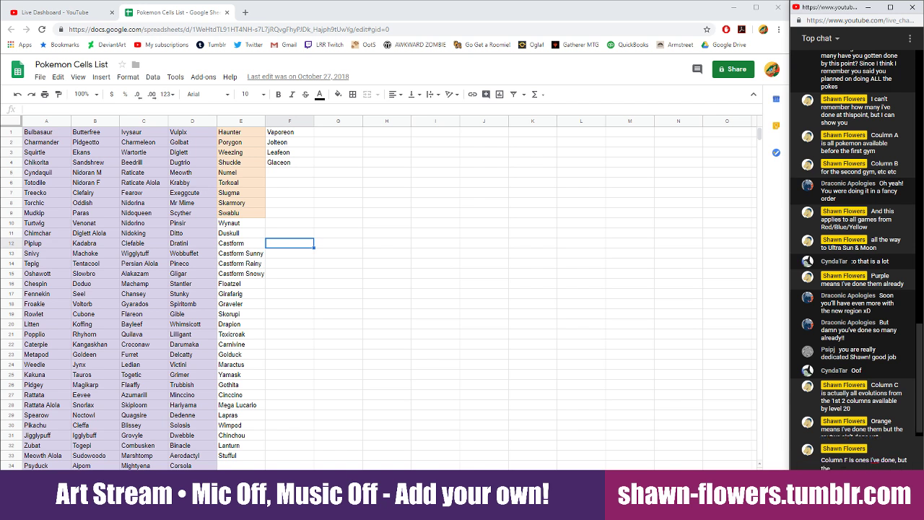
pyautogui.write("y haven't been placed in a route yet")
pyautogui.press('Return')
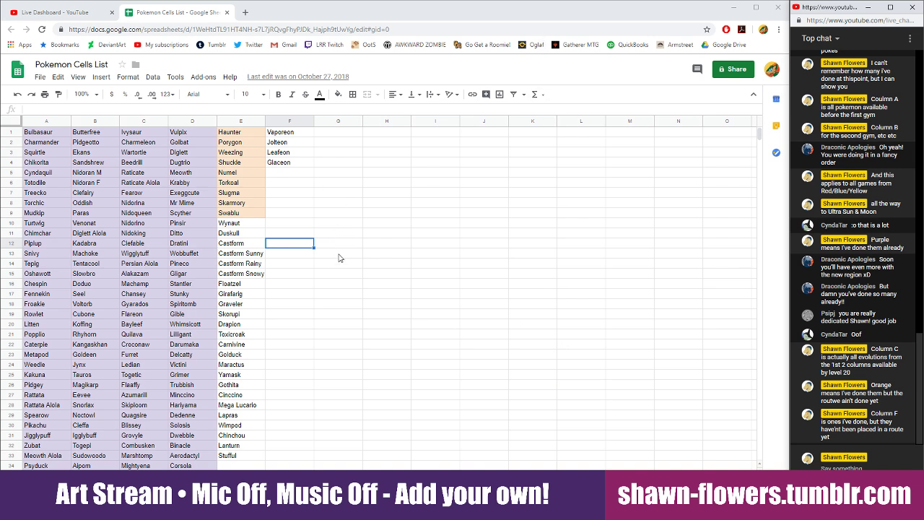
# Check the last filled rows of columns A and B, and enter 110 in G1 and 182 in G2
pyautogui.scroll(-10, 355, 264)
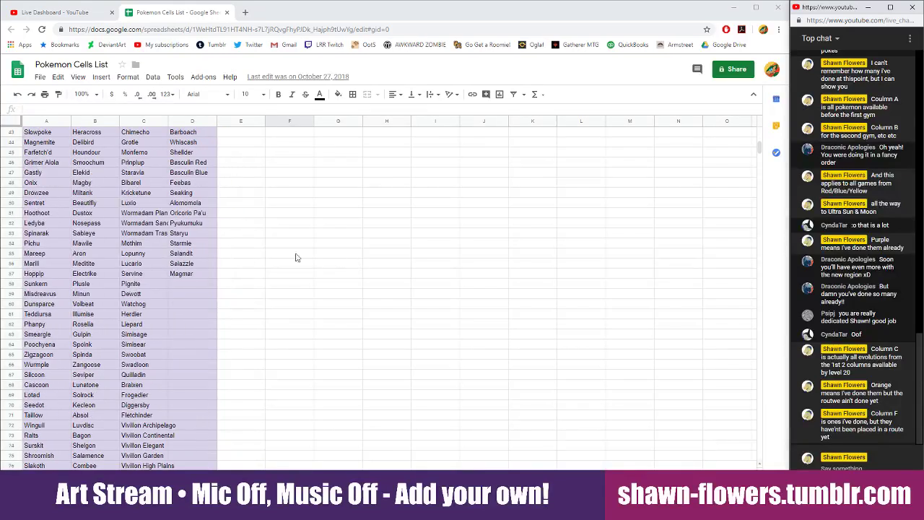
pyautogui.scroll(-12, 296, 257)
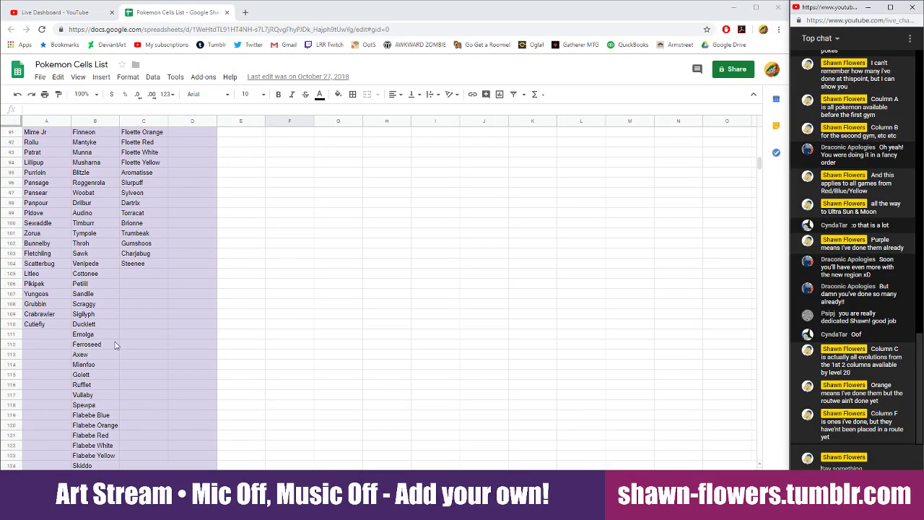
pyautogui.scroll(-17, 122, 343)
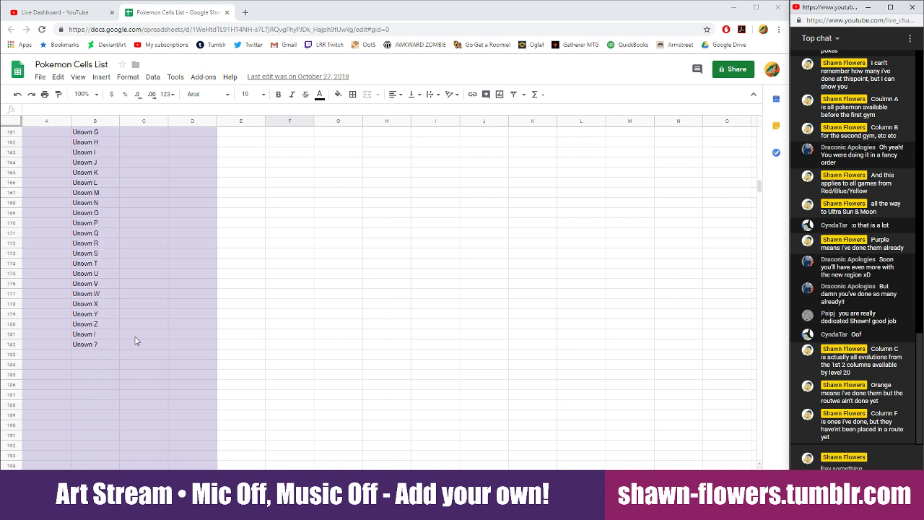
pyautogui.scroll(20, 277, 237)
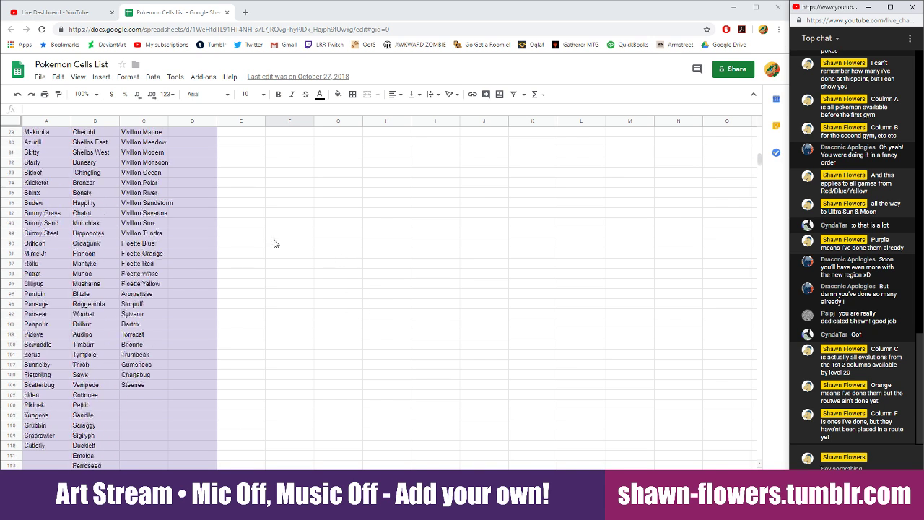
pyautogui.scroll(20, 274, 243)
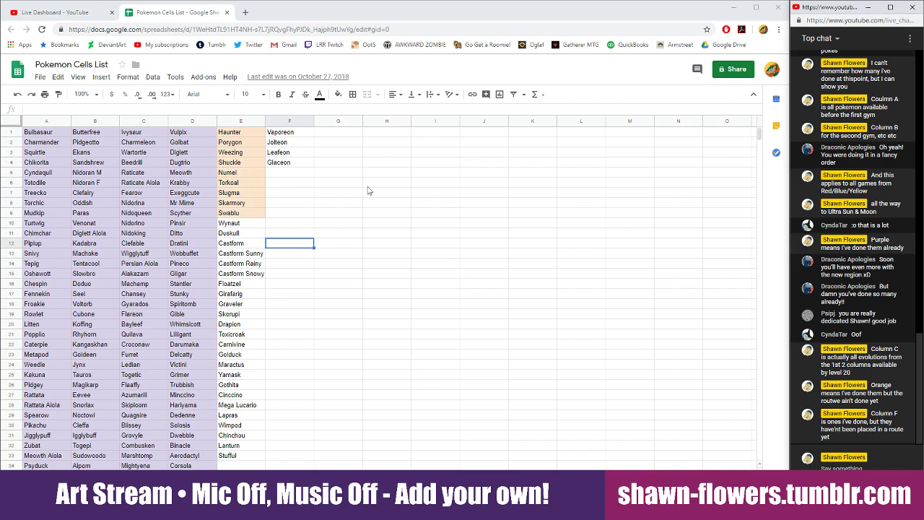
pyautogui.click(339, 133)
pyautogui.write('110')
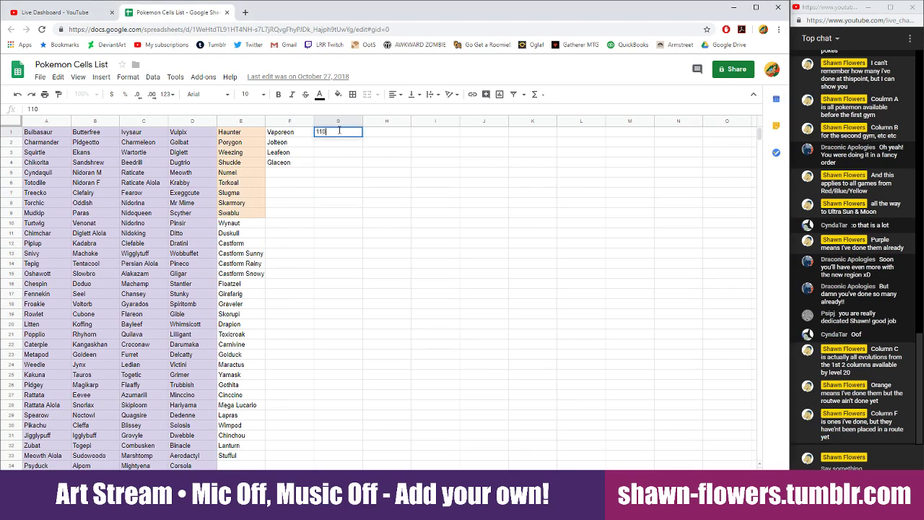
pyautogui.press('Return')
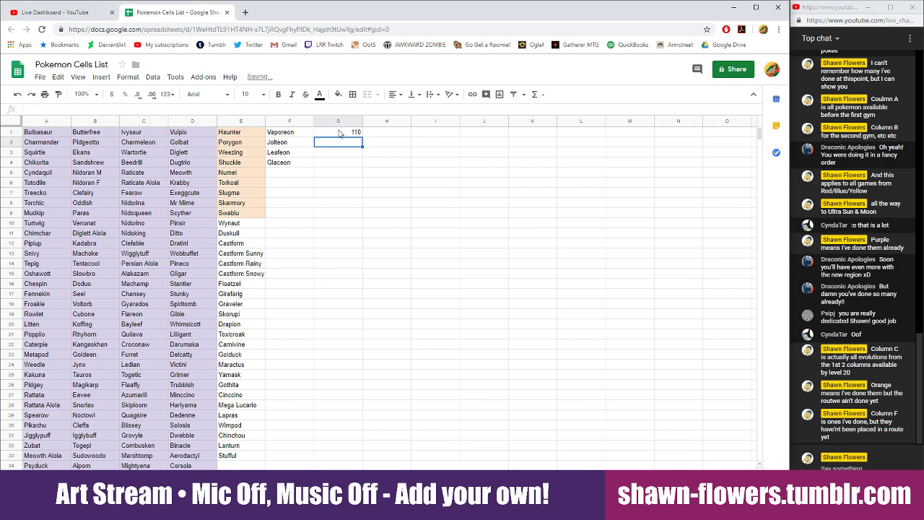
pyautogui.click(340, 174)
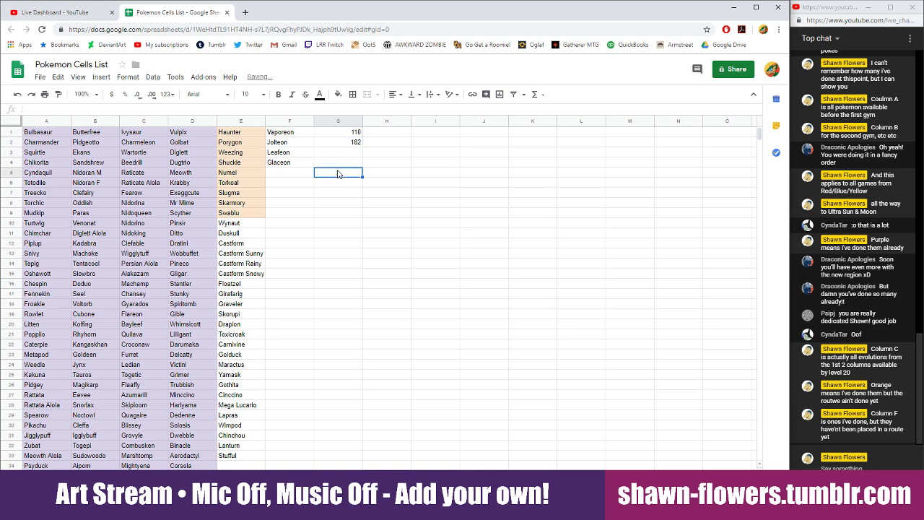
# Check where the column C list ends and enter its count, 104, in cell G3
pyautogui.scroll(-3, 245, 285)
pyautogui.scroll(-18, 246, 285)
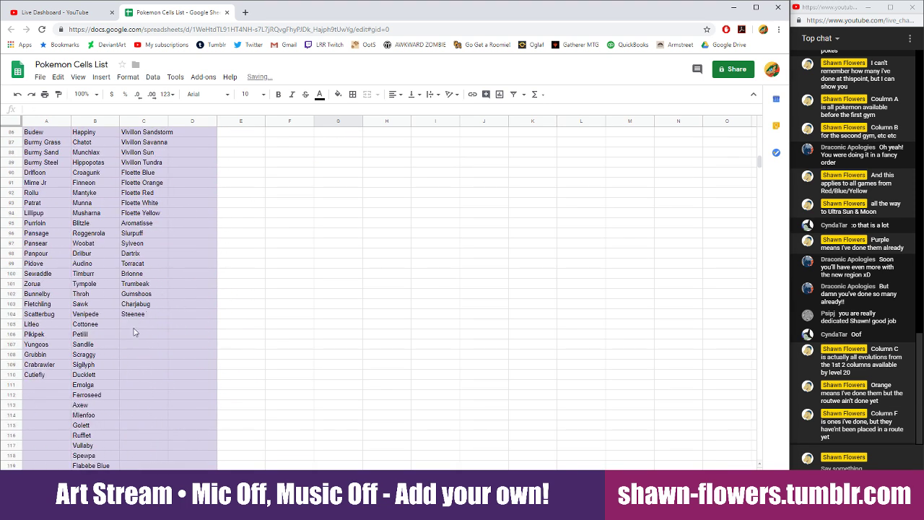
pyautogui.scroll(20, 307, 245)
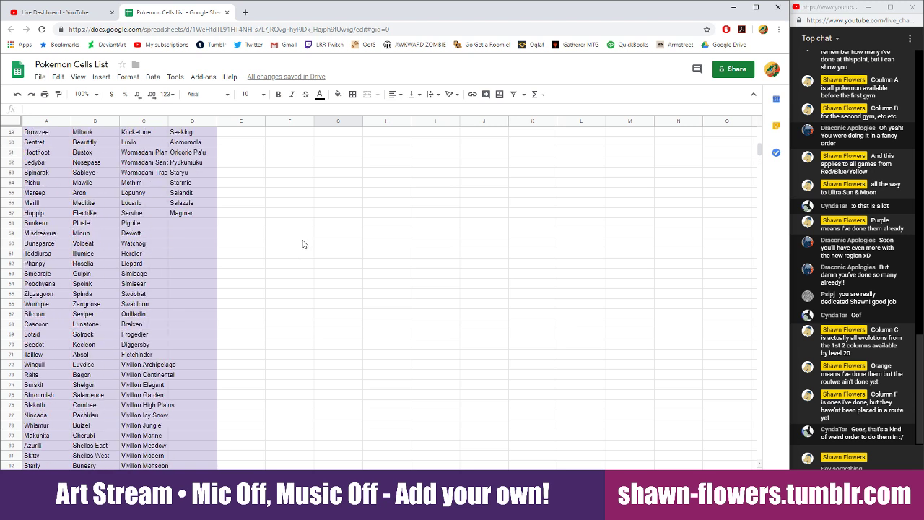
pyautogui.scroll(2, 311, 238)
pyautogui.click(355, 152)
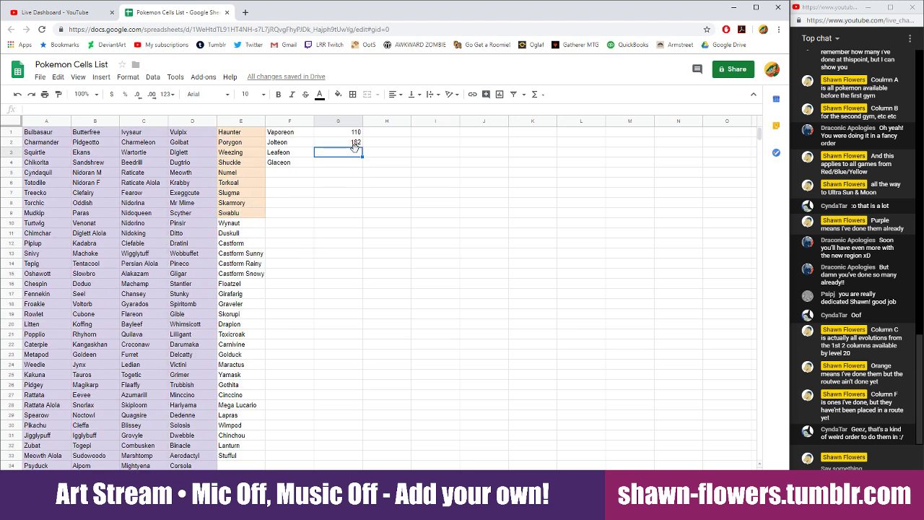
pyautogui.write('104')
pyautogui.press('Return')
# Check where the column D list ends and enter its count, 57, in cell G4
pyautogui.scroll(-3, 296, 251)
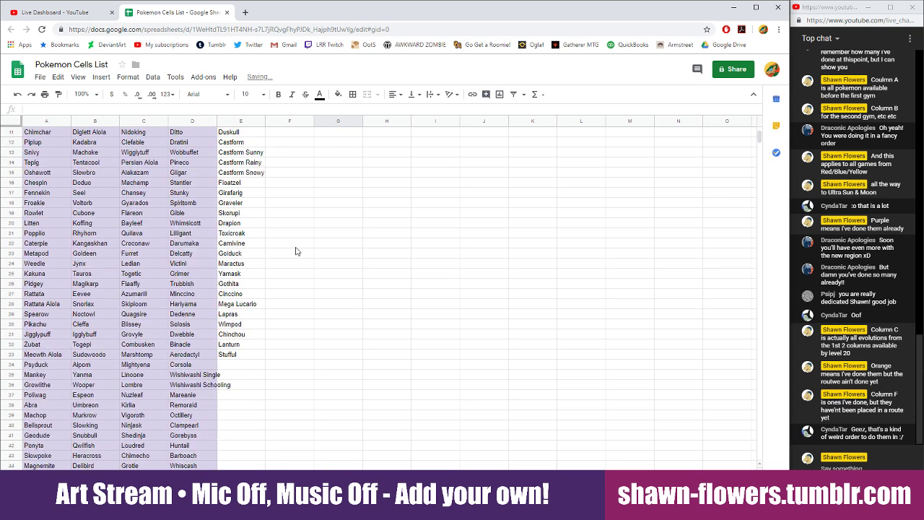
pyautogui.scroll(-9, 288, 256)
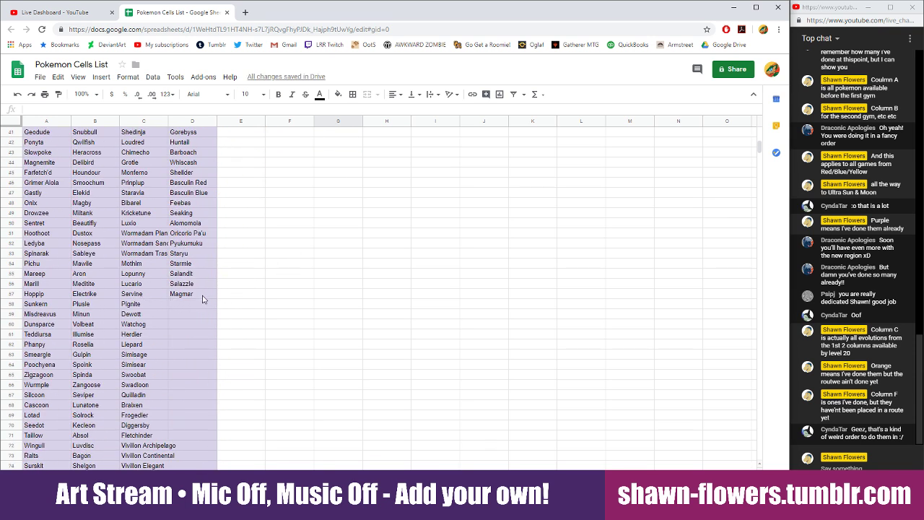
pyautogui.scroll(12, 353, 263)
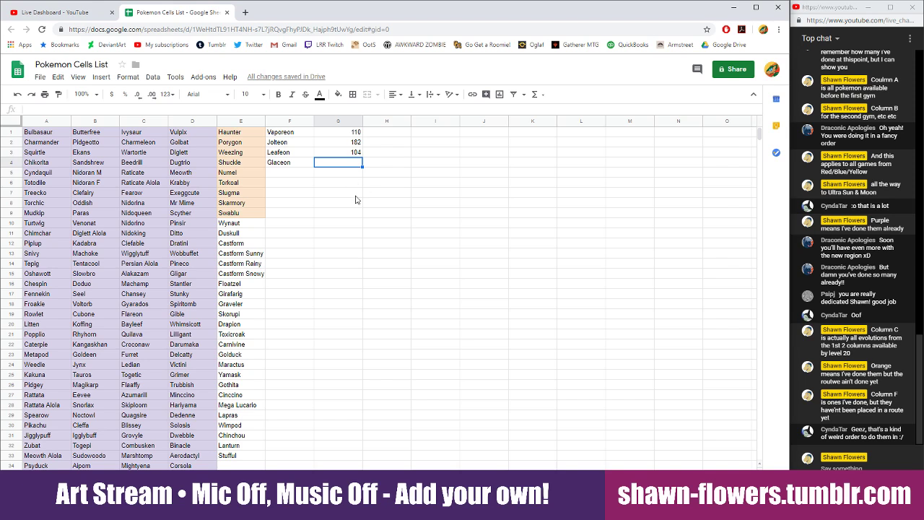
pyautogui.write('57')
pyautogui.press('Return')
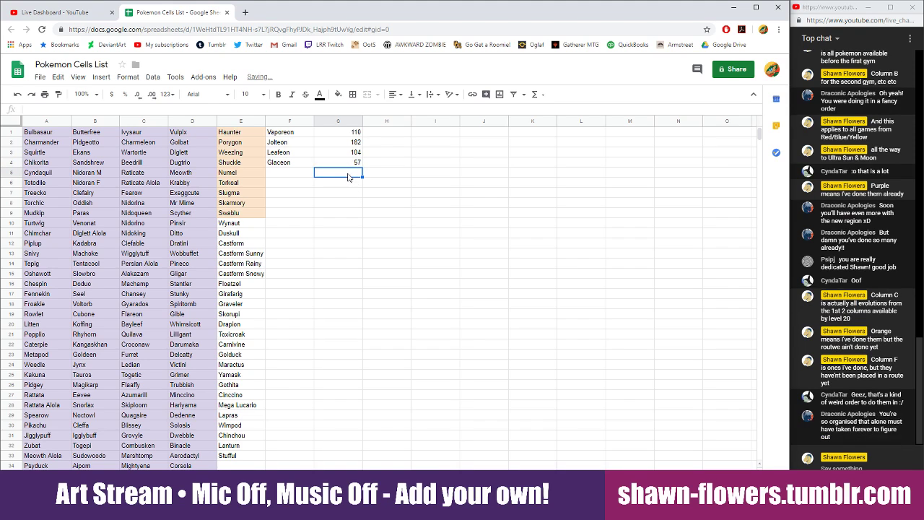
# Enter 9 in cell G5 as the count of the orange entries in column E
pyautogui.scroll(-2, 240, 159)
pyautogui.scroll(2, 274, 163)
pyautogui.write('9')
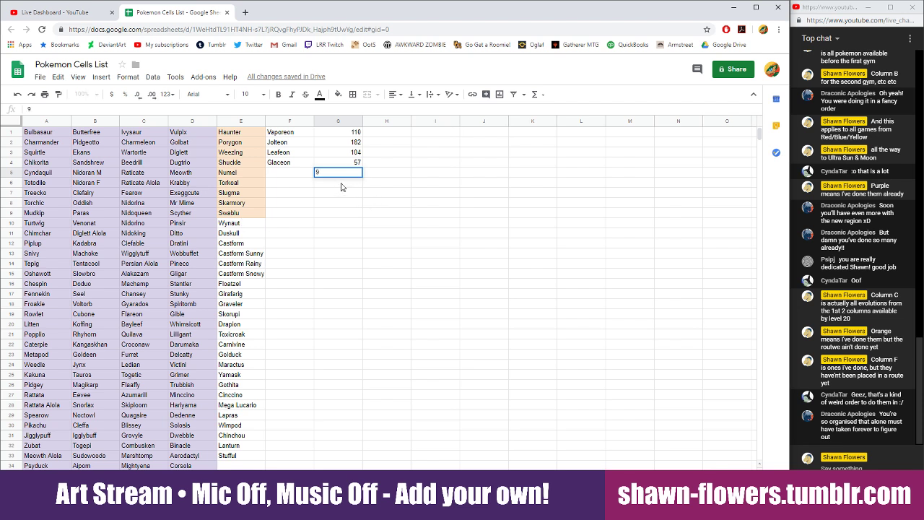
pyautogui.press('Return')
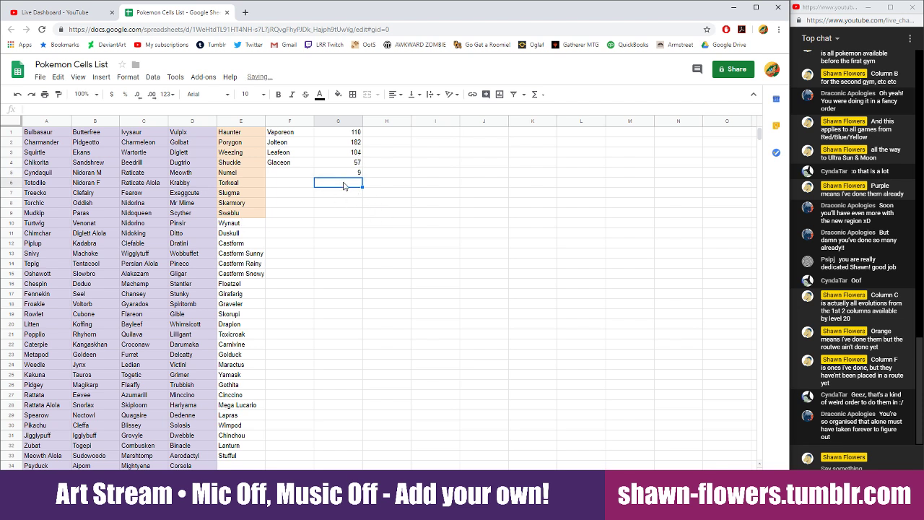
pyautogui.rightClick(343, 185)
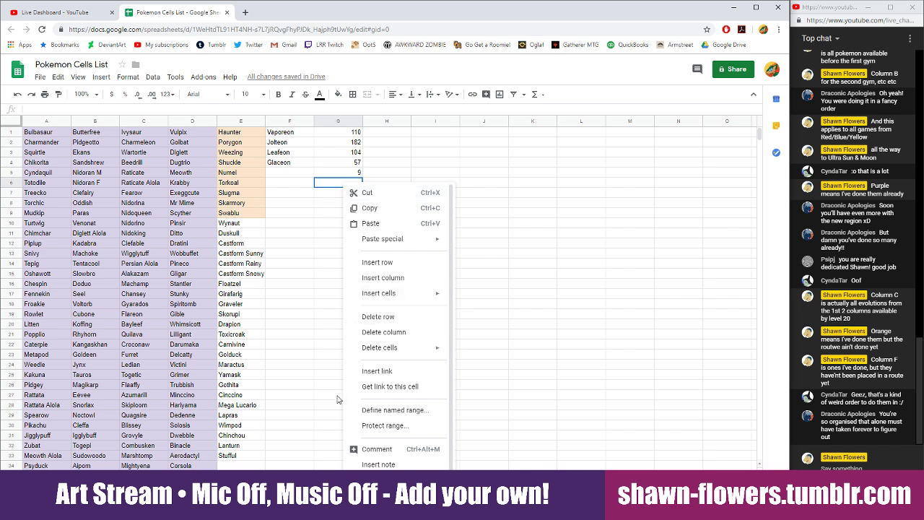
pyautogui.click(327, 264)
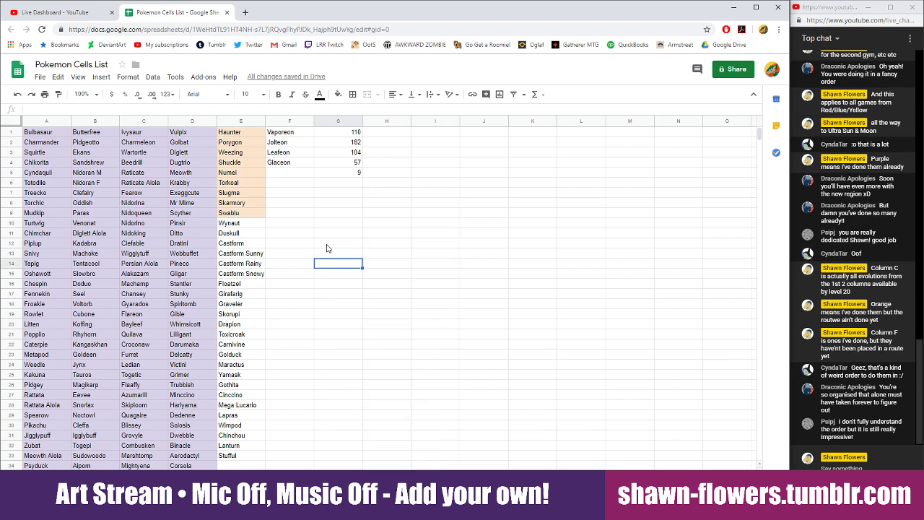
pyautogui.click(344, 189)
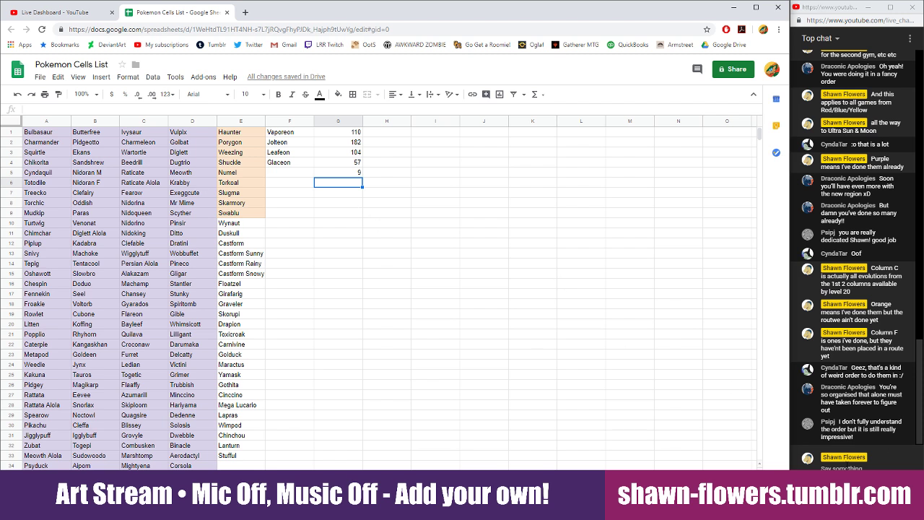
# Post the live chat message "A good many hours for each route"
pyautogui.click(846, 467)
pyautogui.write('A')
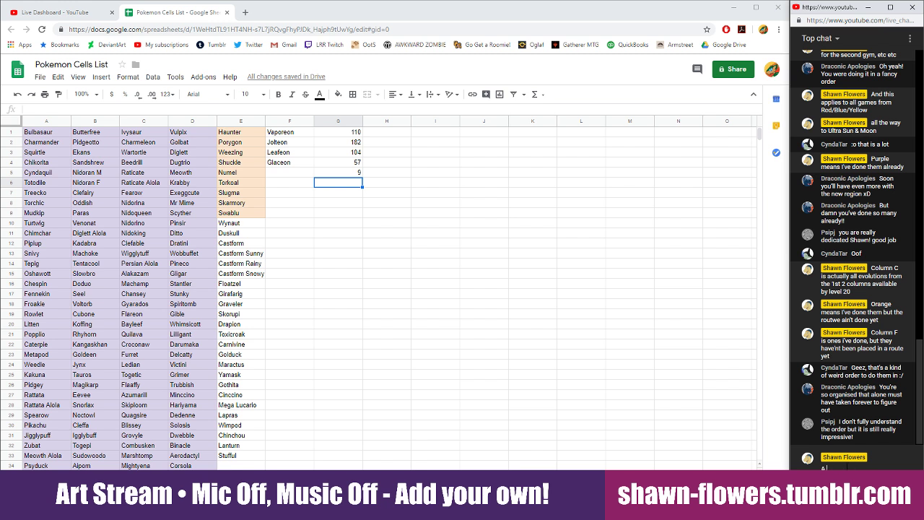
pyautogui.write(' good many holrs fol each route')
pyautogui.press('Return')
# Post the live chat message "which is why i haven't done future routes yet"
pyautogui.write('whi')
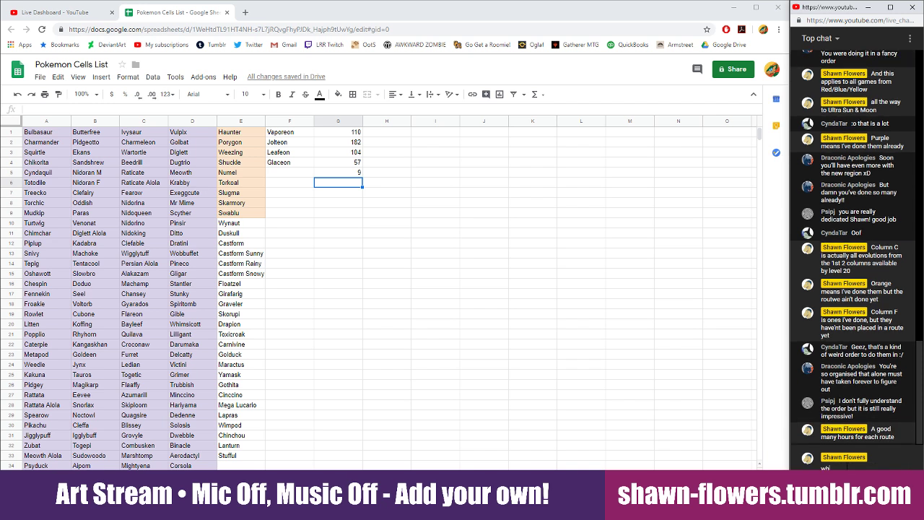
pyautogui.write('ch is why I haved')
pyautogui.write("'t done future routes yet")
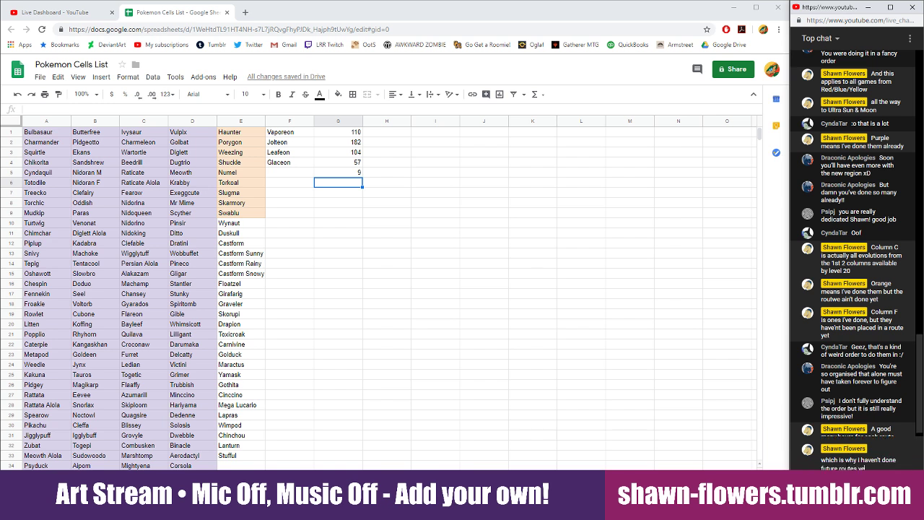
pyautogui.press('Return')
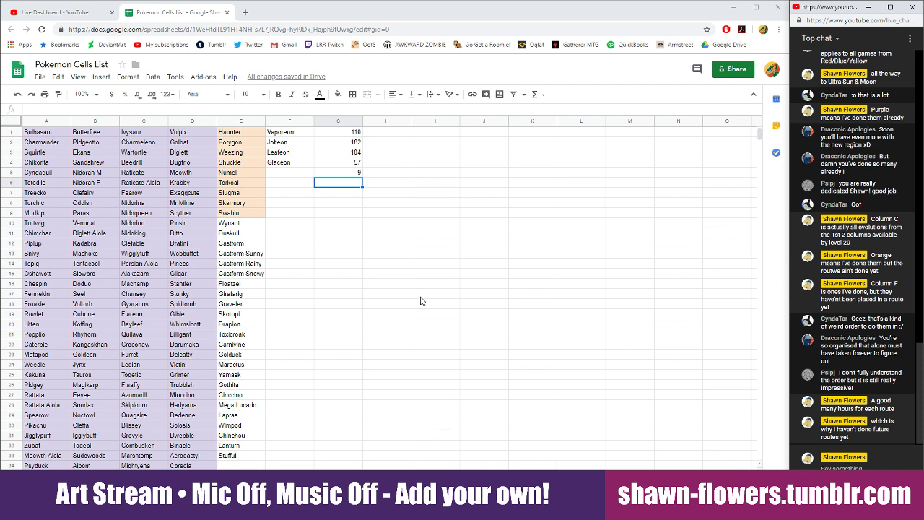
# Enter the column F count, 4, in cell G6 and write "466 Total" in cell G8
pyautogui.click(353, 264)
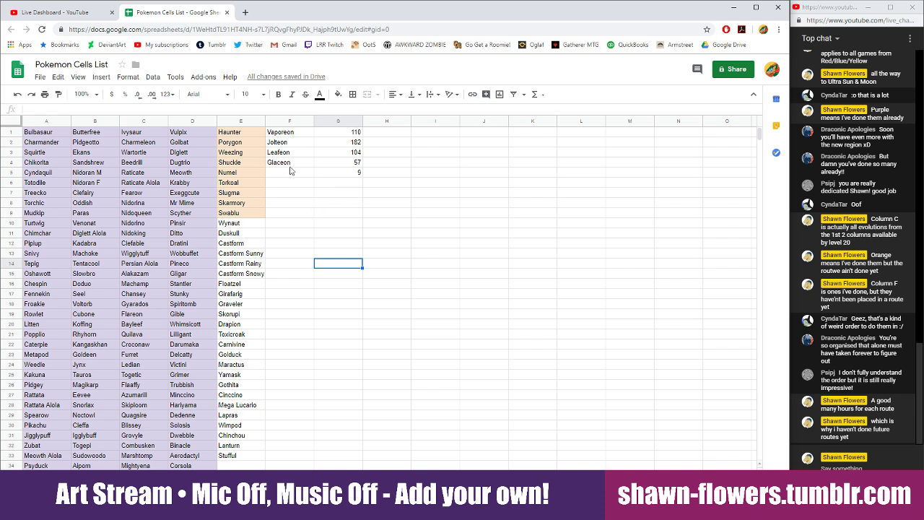
pyautogui.click(356, 186)
pyautogui.write('4')
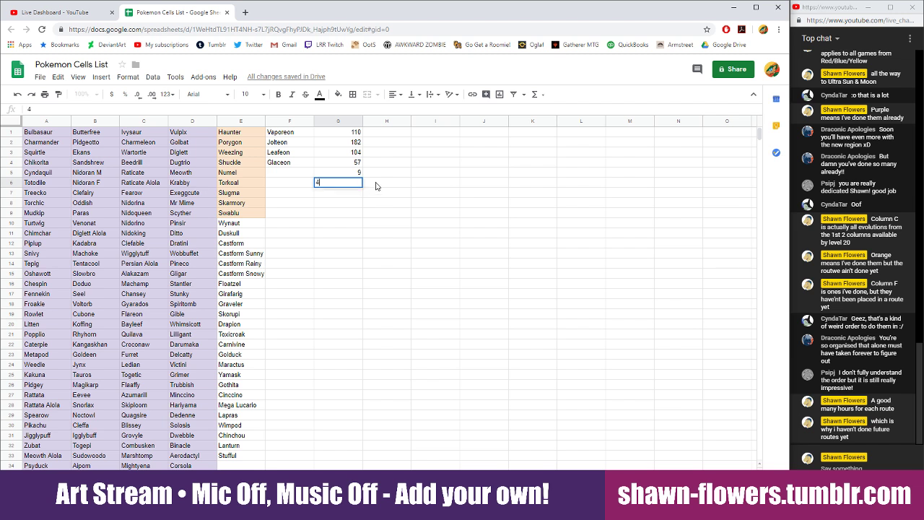
pyautogui.click(378, 181)
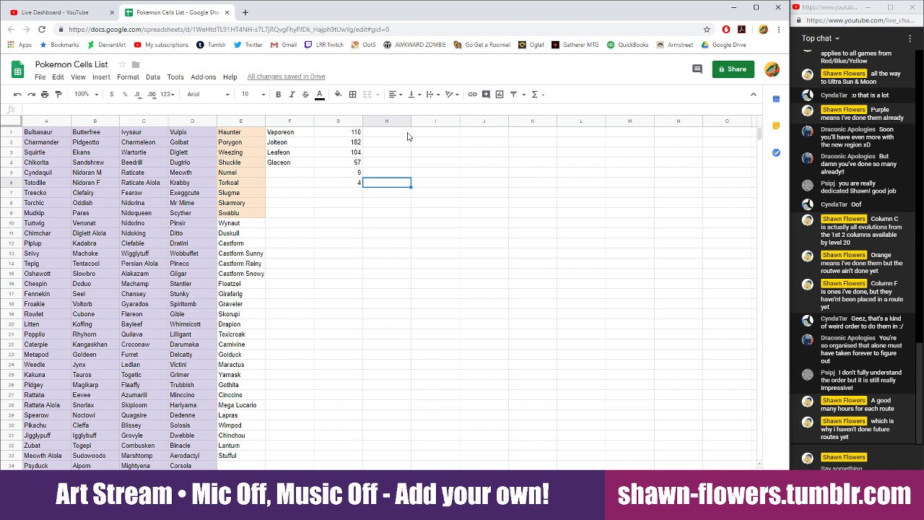
pyautogui.click(346, 208)
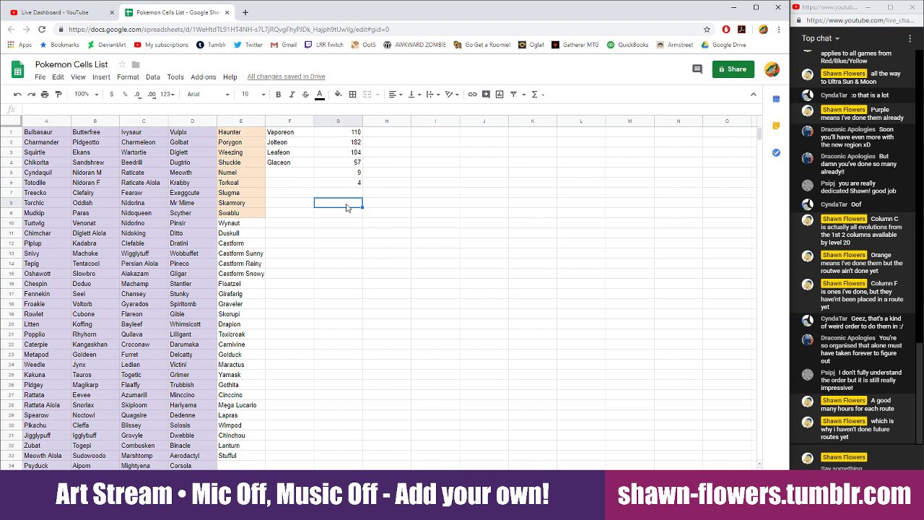
pyautogui.write('466 Total')
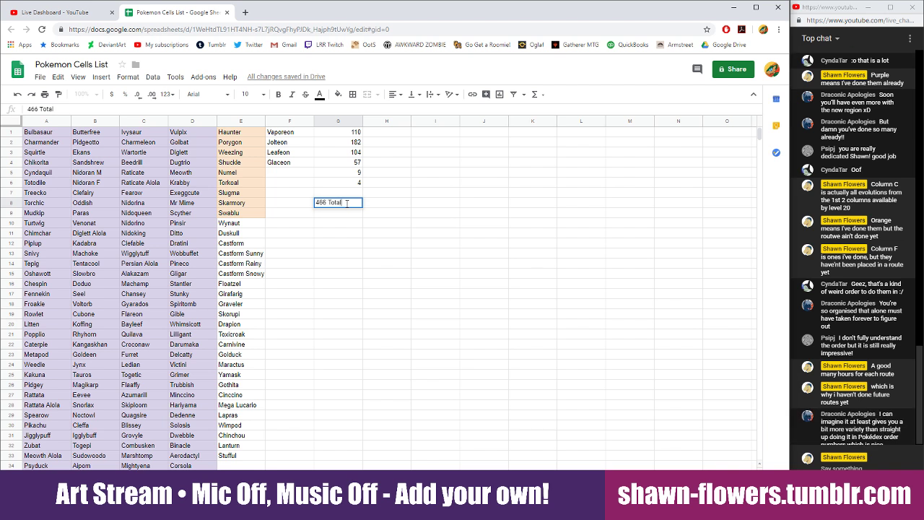
# Finish the "466 Total" entry in cell G8 and post "Exactly!" in the live chat
pyautogui.click(376, 209)
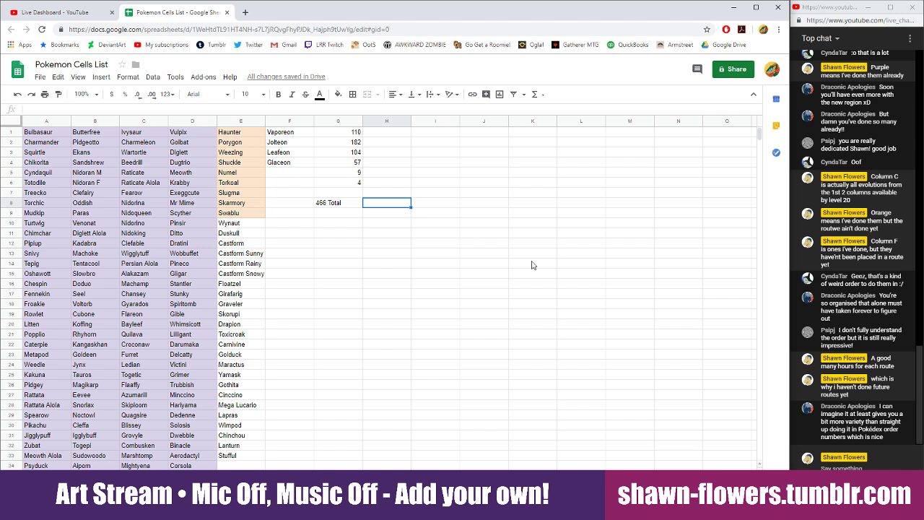
pyautogui.click(852, 467)
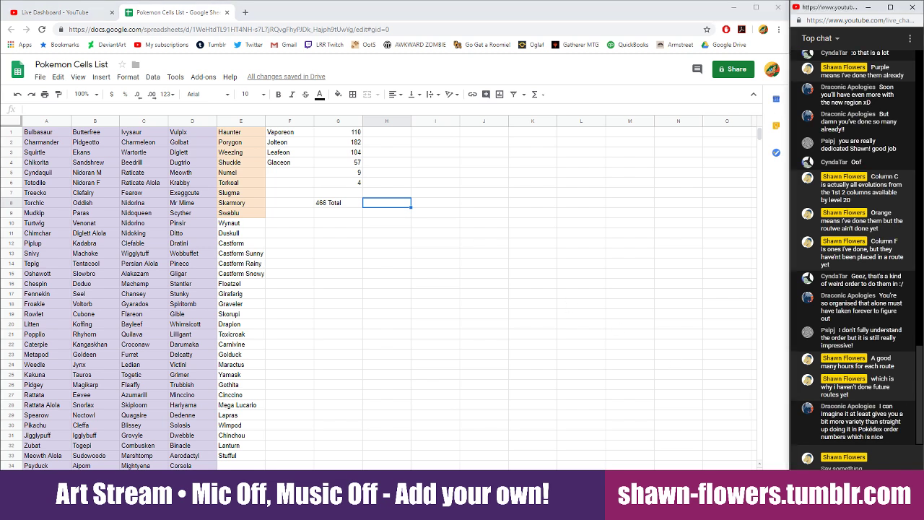
pyautogui.write('Exactly!')
pyautogui.press('Return')
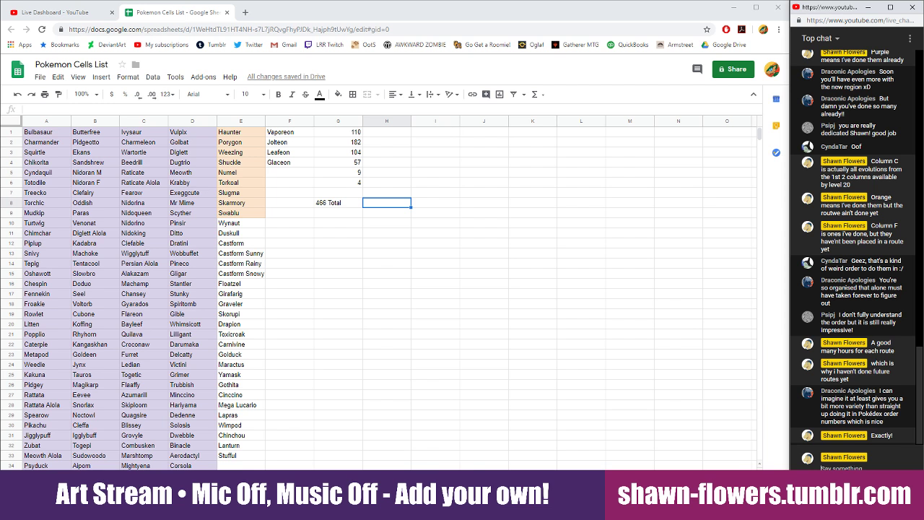
# Post "Starting with only Gen 1 would've killed me" in the live chat
pyautogui.write('Rout')
pyautogui.press('BackSpace')
pyautogui.press('BackSpace')
pyautogui.press('BackSpace')
pyautogui.press('BackSpace')
pyautogui.write('Si')
pyautogui.write('arting with ol')
pyautogui.write('ly Gen ')
pyautogui.write('1 woul')
pyautogui.write("d've ke")
pyautogui.write('ll')
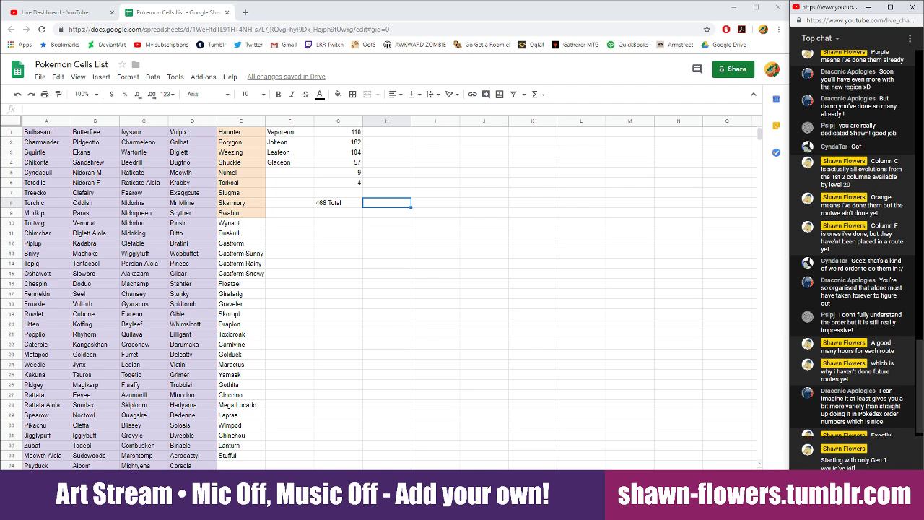
pyautogui.write('ed me')
pyautogui.press('Return')
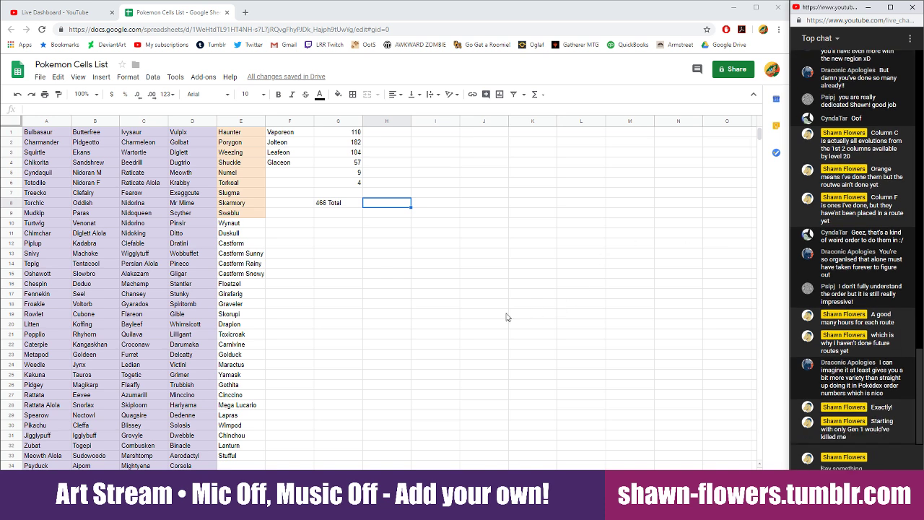
pyautogui.click(473, 294)
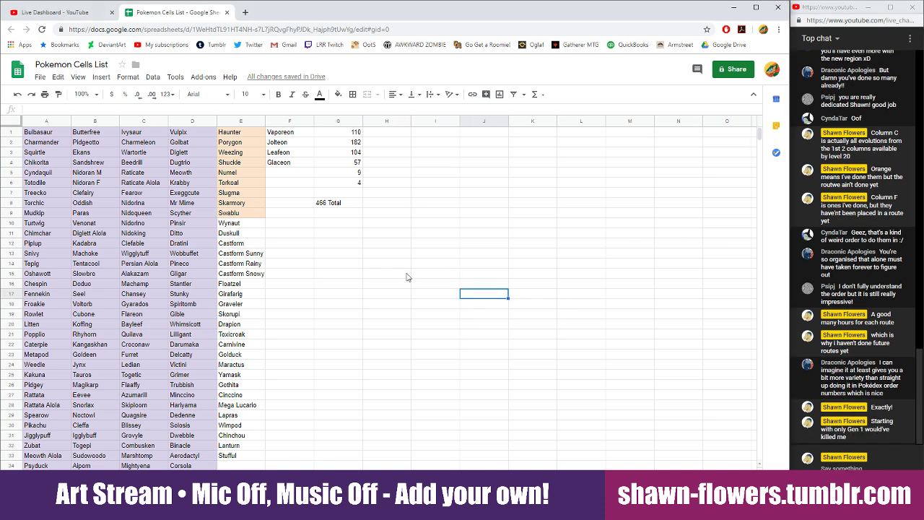
pyautogui.scroll(-2, 365, 238)
pyautogui.scroll(2, 366, 246)
pyautogui.click(389, 204)
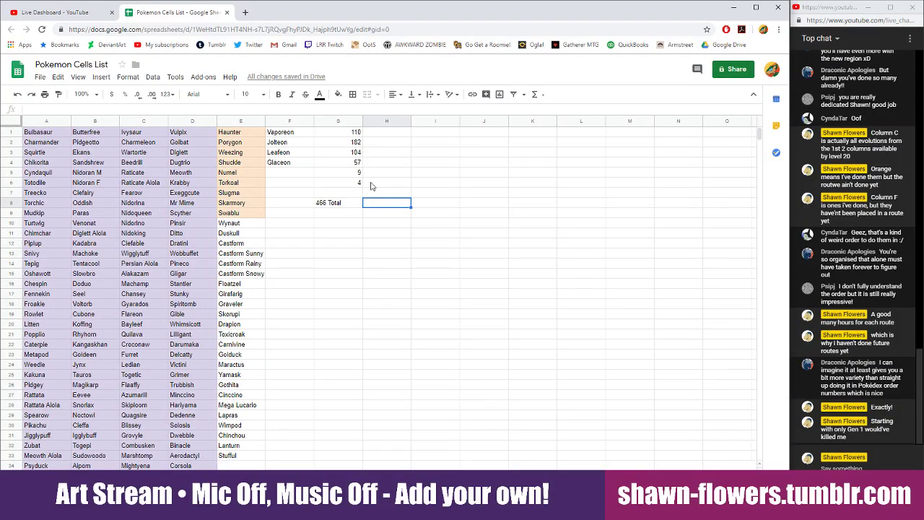
# Switch to Illustrator and examine the Duskull drawing alongside the finished Wynaut icon above it
pyautogui.hotkey('alt', 'Tab')
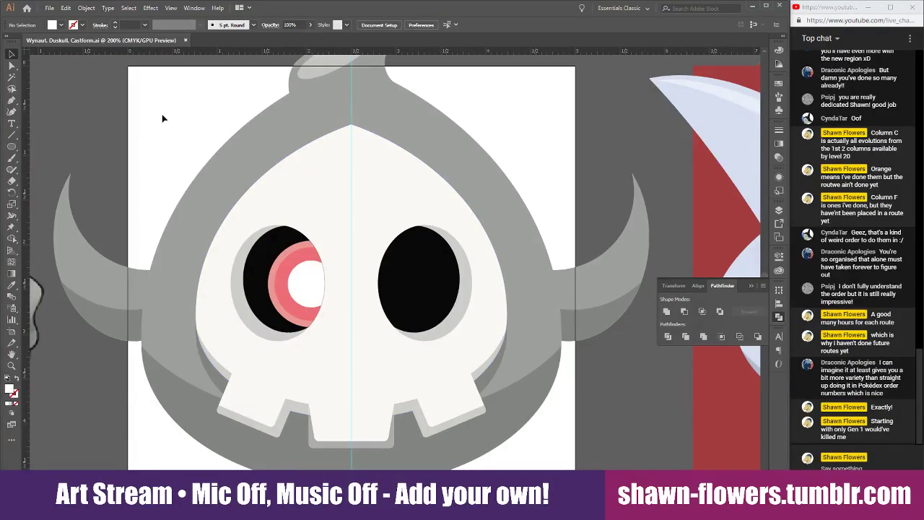
pyautogui.scroll(-2, 190, 144)
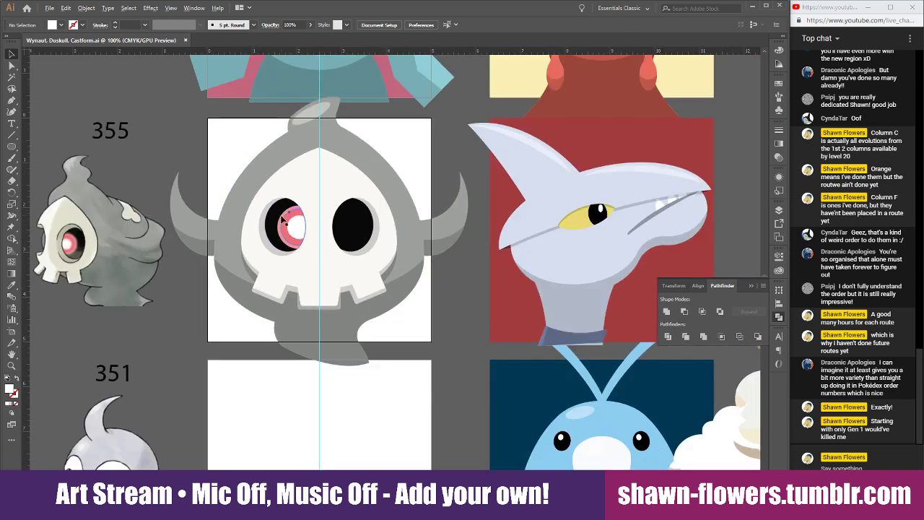
pyautogui.scroll(2, 282, 216)
pyautogui.scroll(-1, 520, 364)
pyautogui.scroll(2, 501, 167)
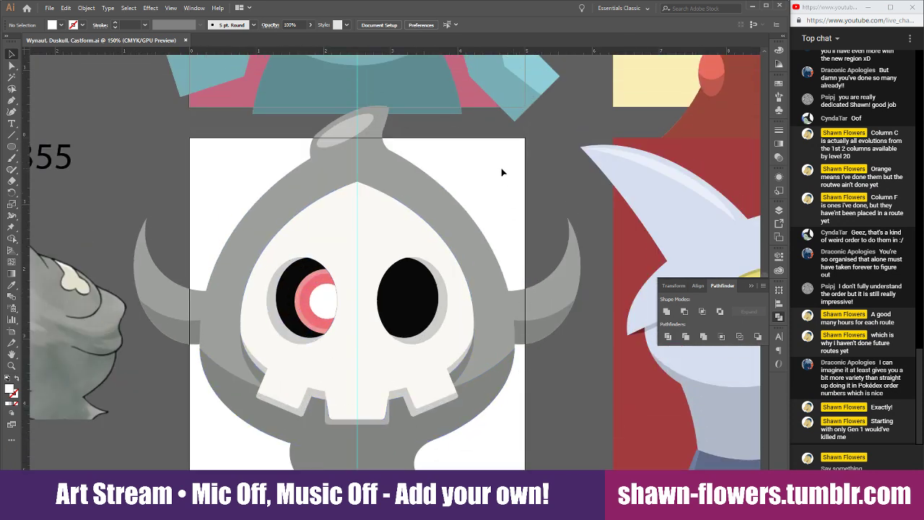
pyautogui.scroll(-3, 501, 168)
pyautogui.scroll(5, 498, 187)
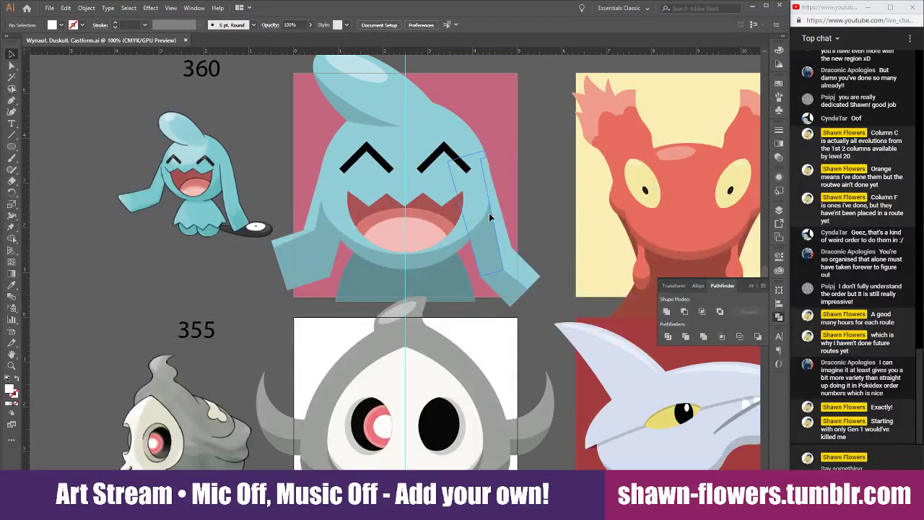
pyautogui.scroll(4, 491, 217)
pyautogui.scroll(-1, 494, 197)
# Try a teal teardrop shape about 0.76 in across as a highlight on Duskull's forehead, above its red eye
pyautogui.moveTo(610, 107)
pyautogui.mouseDown()
pyautogui.moveTo(589, 130)
pyautogui.moveTo(484, 462)
pyautogui.moveTo(507, 434)
pyautogui.moveTo(469, 346)
pyautogui.moveTo(425, 289)
pyautogui.moveTo(430, 303)
pyautogui.moveTo(462, 289)
pyautogui.moveTo(447, 210)
pyautogui.moveTo(462, 206)
pyautogui.moveTo(442, 284)
pyautogui.mouseUp()
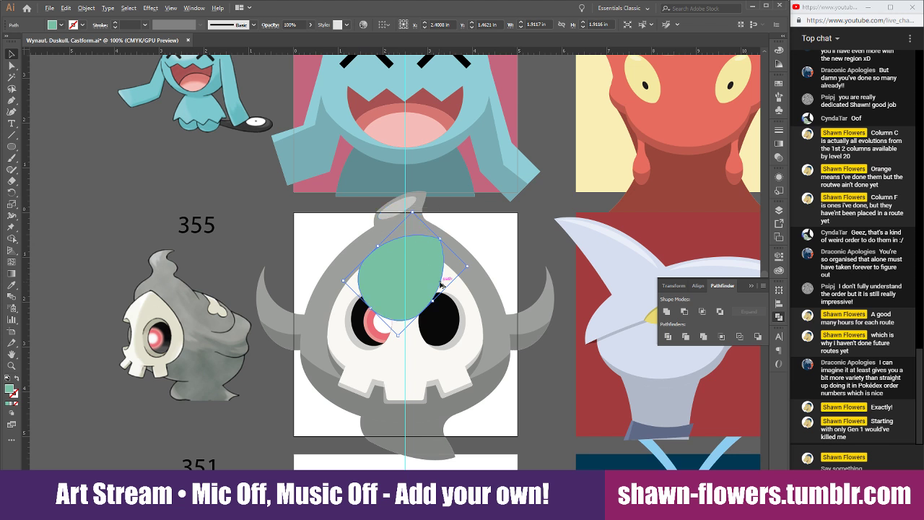
pyautogui.scroll(2, 442, 285)
pyautogui.moveTo(482, 250); pyautogui.dragTo(354, 257)
pyautogui.scroll(1, 367, 264)
pyautogui.moveTo(267, 306); pyautogui.dragTo(307, 304)
pyautogui.moveTo(403, 231); pyautogui.dragTo(396, 230)
# Recolour the forehead teardrop with the translucent highlight sampled from the tip of Duskull's head
pyautogui.click(12, 285)
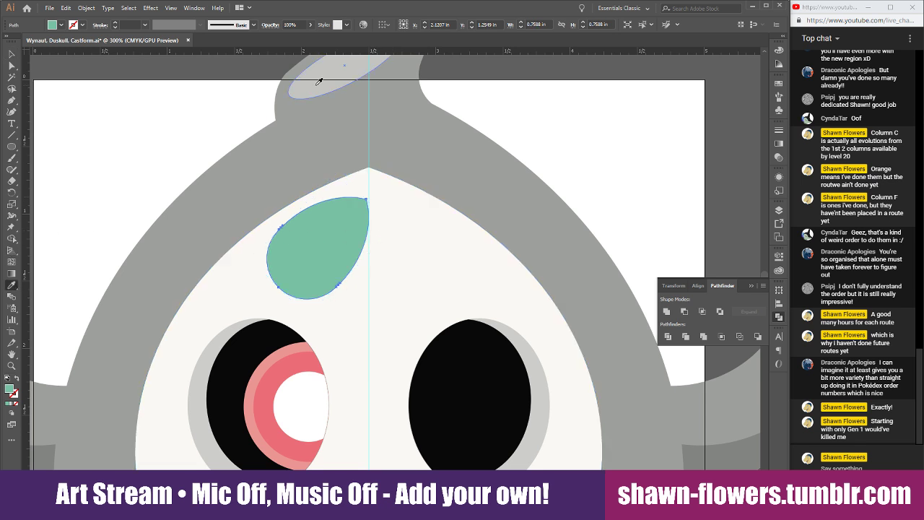
pyautogui.click(319, 82)
pyautogui.click(12, 54)
pyautogui.click(142, 139)
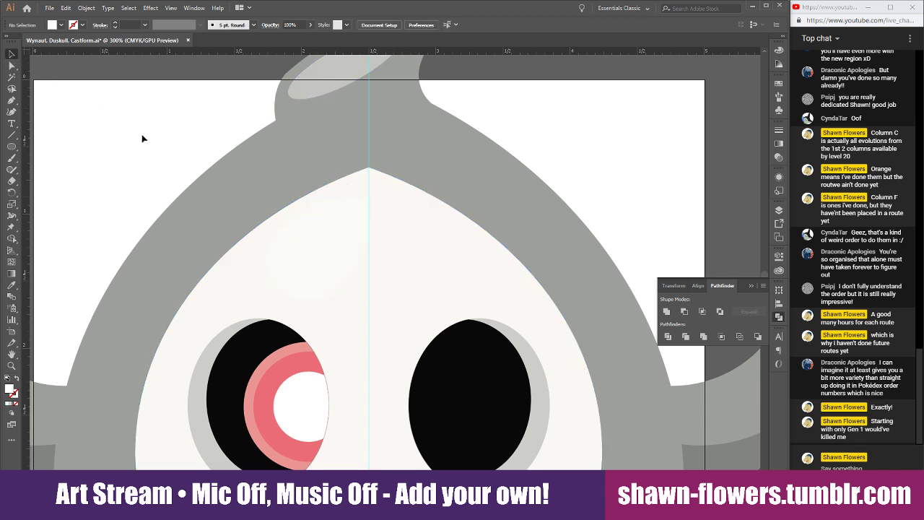
# Delete the teardrop highlight from Duskull's forehead
pyautogui.scroll(-1, 142, 139)
pyautogui.hscroll(-2, 501, 290)
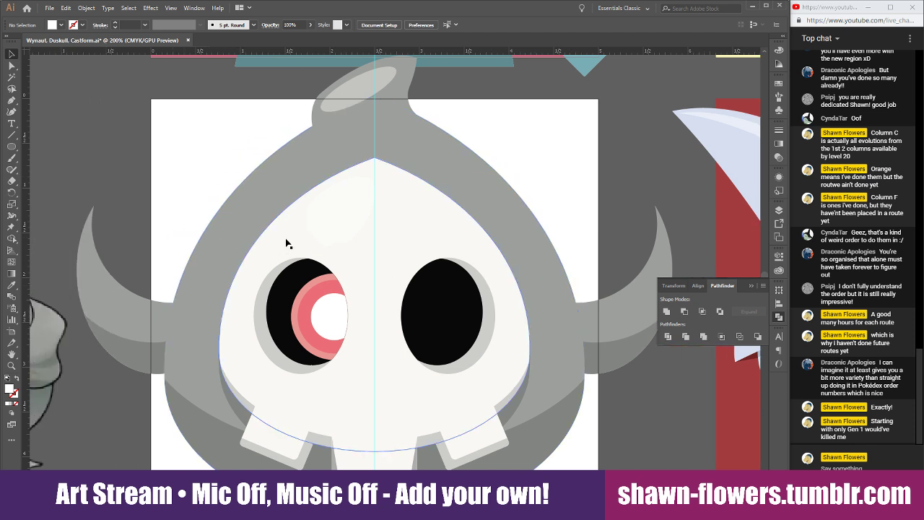
pyautogui.keyDown('alt'); pyautogui.scroll(-1, 286, 245); pyautogui.keyUp('alt')
pyautogui.click(332, 237)
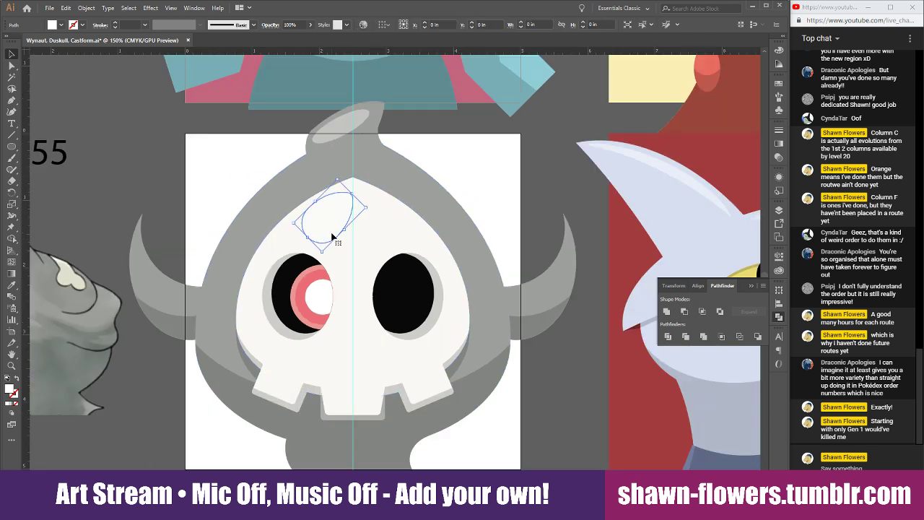
pyautogui.press('Delete')
# Draw a rectangle about 5.02 in square over the Duskull artboard and send it to the back
pyautogui.scroll(-1, 489, 185)
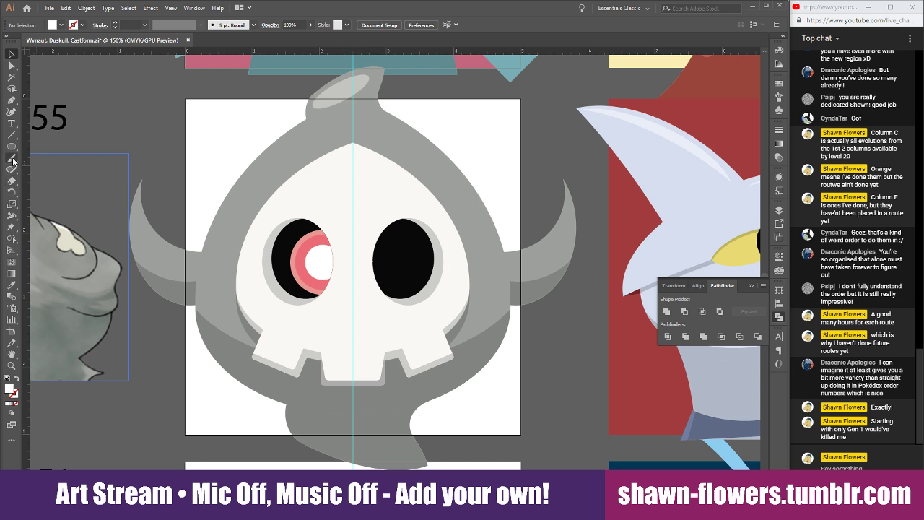
pyautogui.moveTo(12, 147); pyautogui.dragTo(47, 151)
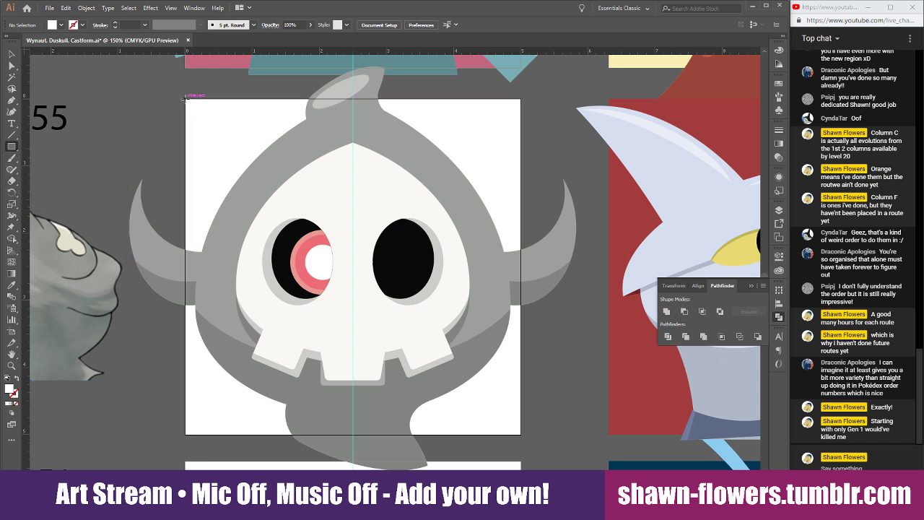
pyautogui.moveTo(184, 99); pyautogui.dragTo(521, 434)
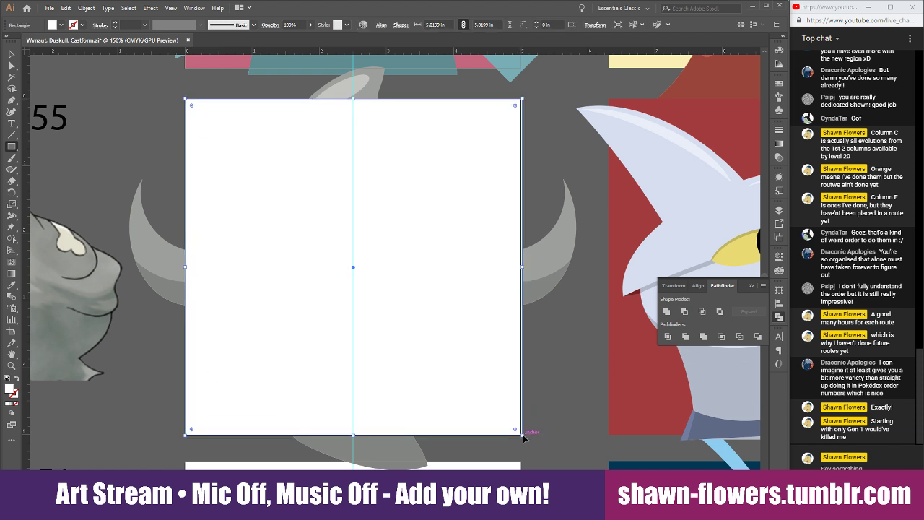
pyautogui.hotkey('ctrl', 'shift', '[')
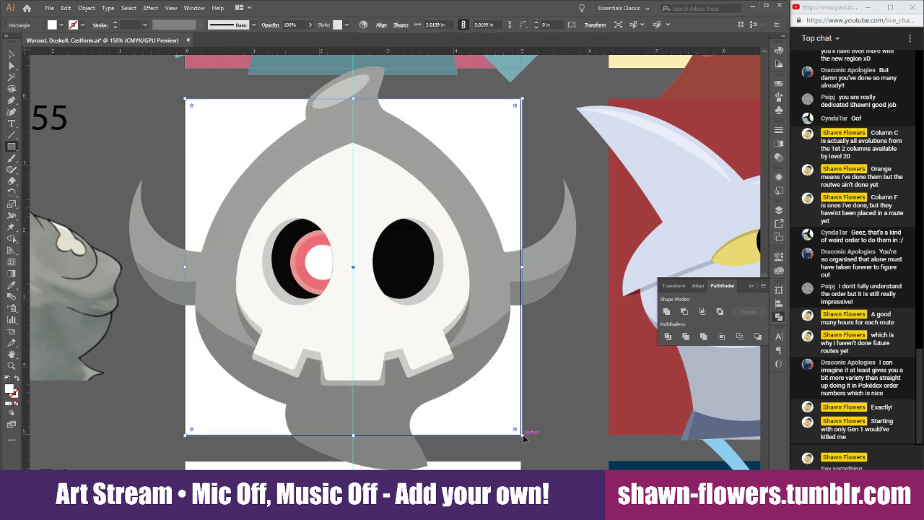
# Fill the square behind Duskull with the pink sampled from Wynaut's background
pyautogui.click(11, 285)
pyautogui.scroll(5, 361, 212)
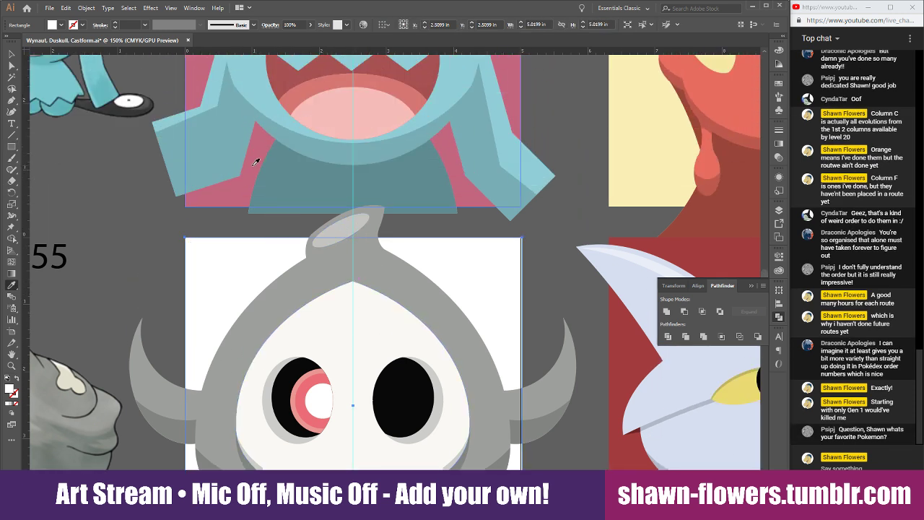
pyautogui.click(254, 163)
pyautogui.scroll(-2, 150, 217)
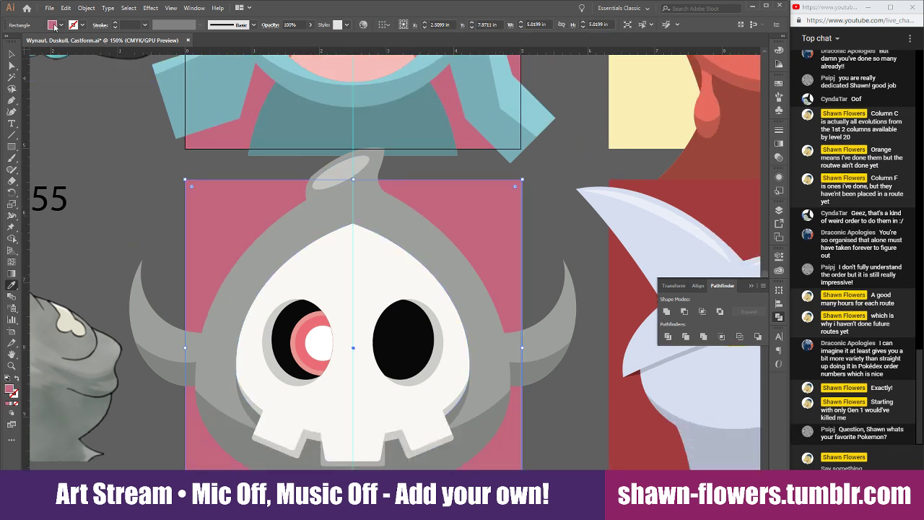
# Mix a dark bluish purple with a hue of 261° as the Duskull background's fill and deselect it
pyautogui.keyDown('shift'); pyautogui.click(53, 25); pyautogui.keyUp('shift')
pyautogui.moveTo(45, 80)
pyautogui.mouseDown()
pyautogui.moveTo(65, 81)
pyautogui.moveTo(70, 57)
pyautogui.moveTo(58, 85)
pyautogui.mouseUp()
pyautogui.click(55, 45)
pyautogui.click(63, 44)
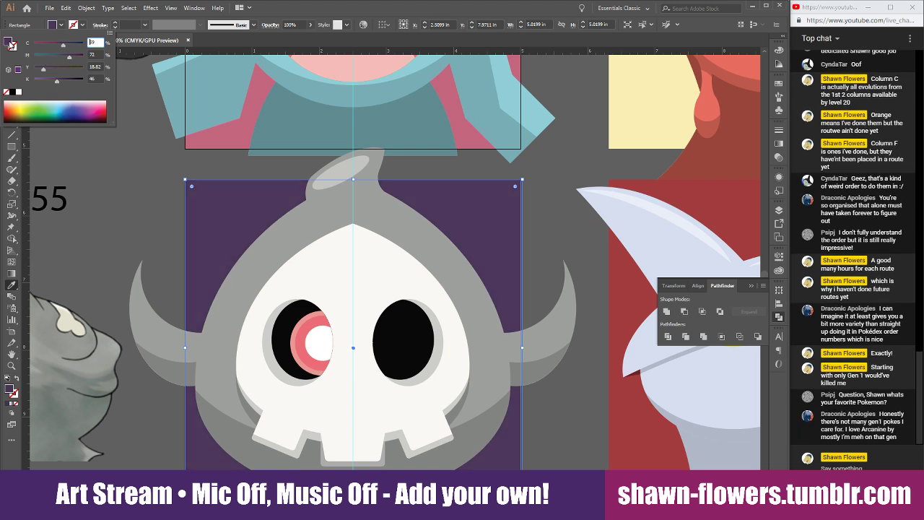
pyautogui.doubleClick(8, 42)
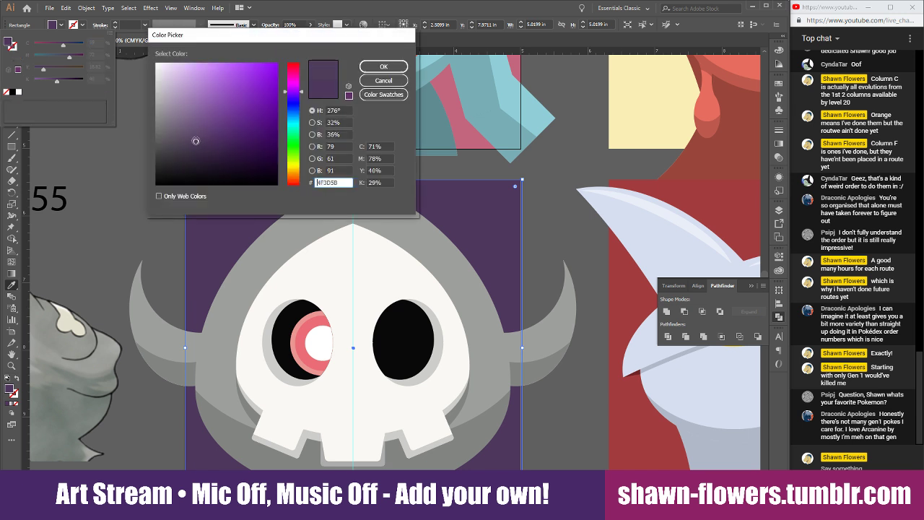
pyautogui.click(194, 138)
pyautogui.moveTo(302, 96); pyautogui.dragTo(302, 97)
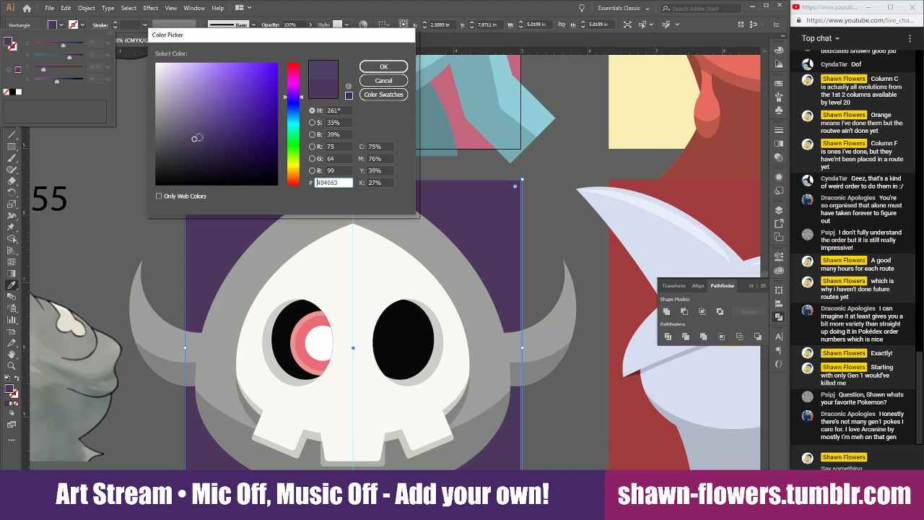
pyautogui.moveTo(198, 136); pyautogui.dragTo(204, 134)
pyautogui.click(383, 66)
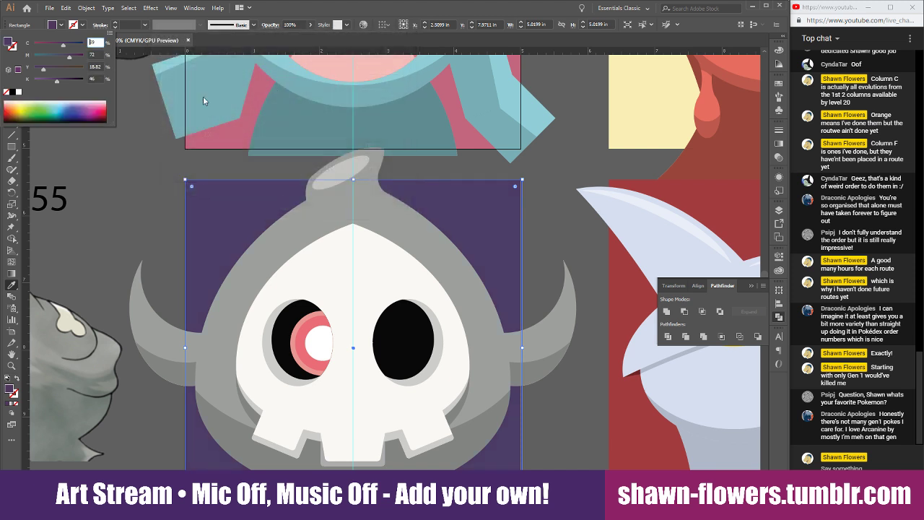
pyautogui.click(61, 24)
pyautogui.click(11, 54)
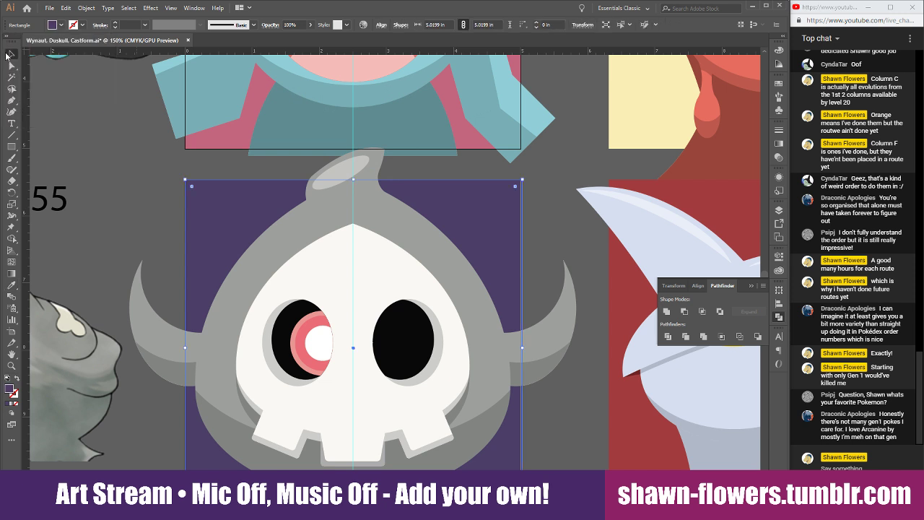
pyautogui.click(142, 165)
# Align the purple background square with the upper-left corner of the Duskull artboard
pyautogui.scroll(-1, 175, 193)
pyautogui.scroll(5, 154, 124)
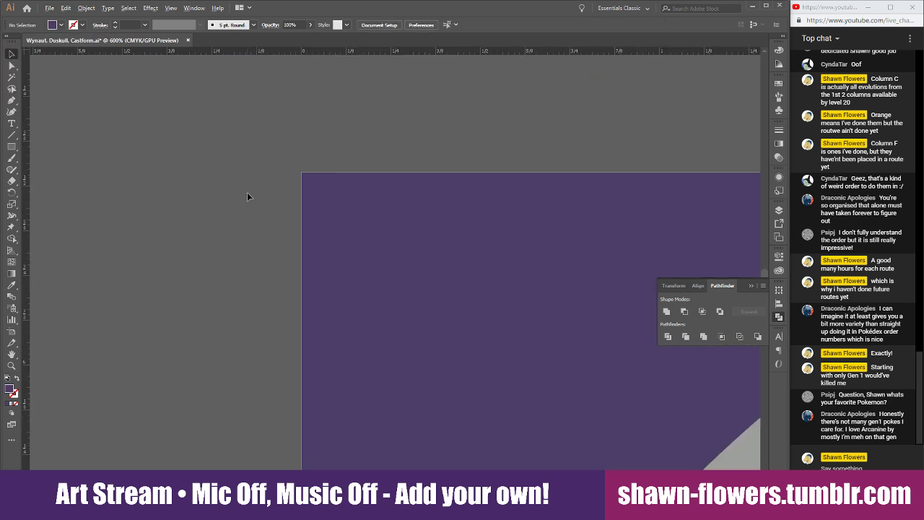
pyautogui.scroll(5, 269, 197)
pyautogui.moveTo(515, 101); pyautogui.dragTo(500, 63)
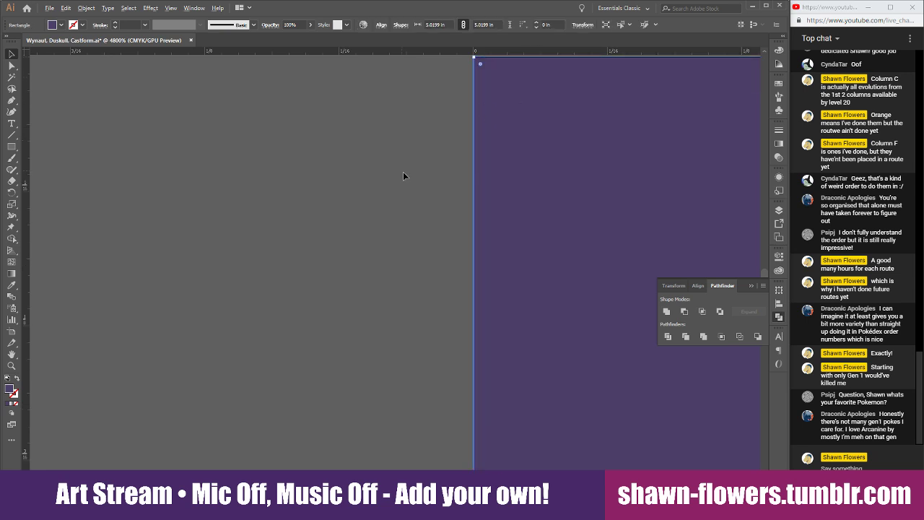
pyautogui.scroll(-10, 403, 173)
pyautogui.scroll(-1, 394, 243)
pyautogui.scroll(-3, 379, 332)
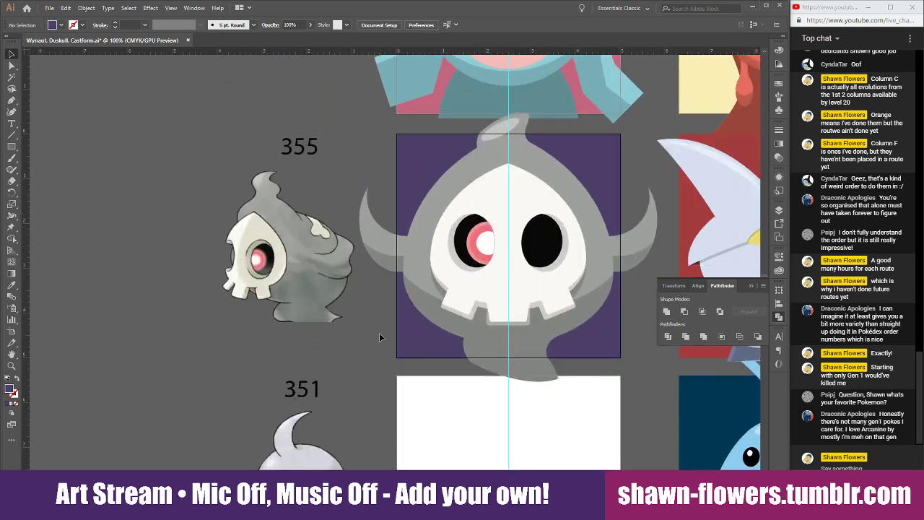
pyautogui.hscroll(4, 433, 347)
pyautogui.scroll(1, 359, 389)
pyautogui.scroll(3, 551, 354)
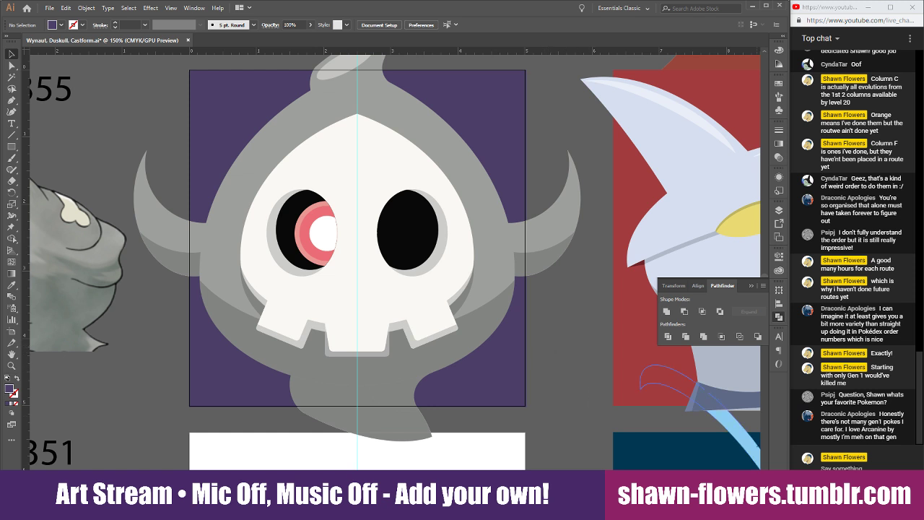
# Post "Porygon" and "Fav Pokemon" as two messages in the live chat
pyautogui.click(841, 467)
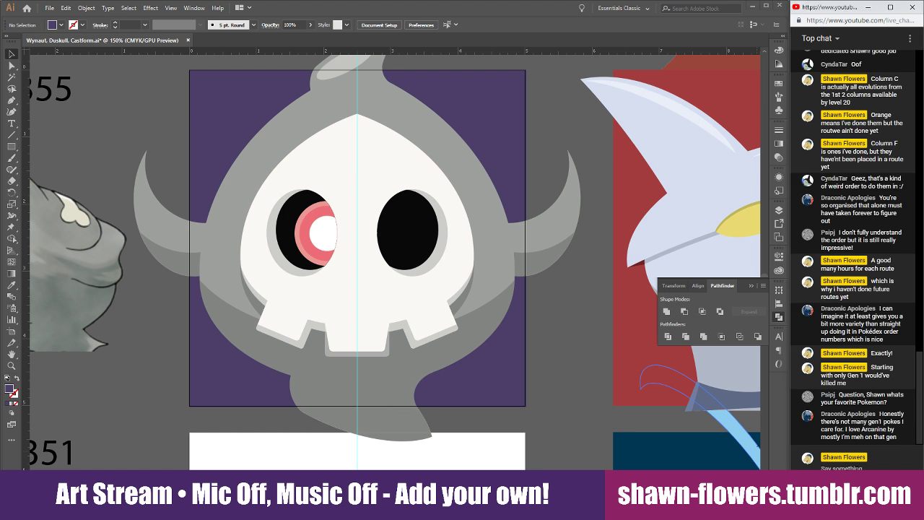
pyautogui.write('Pi')
pyautogui.press('Return')
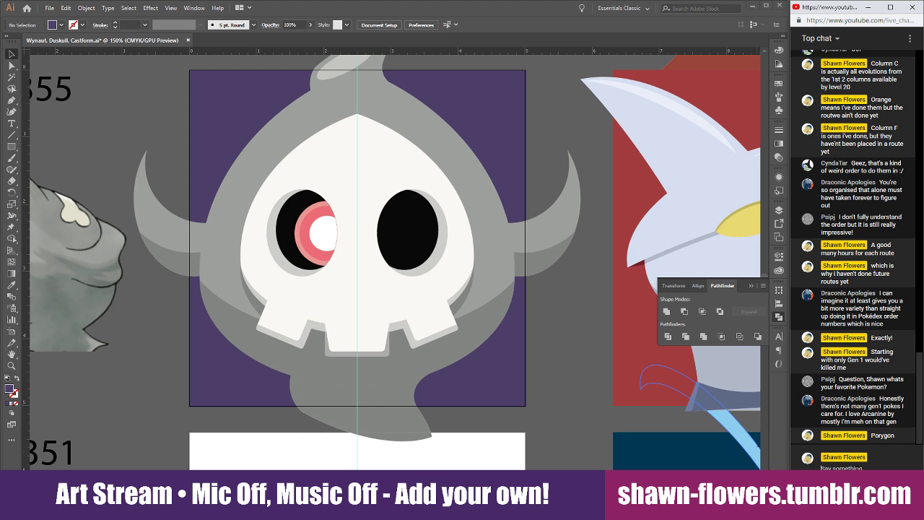
pyautogui.write('Fav Pokemon')
pyautogui.press('Return')
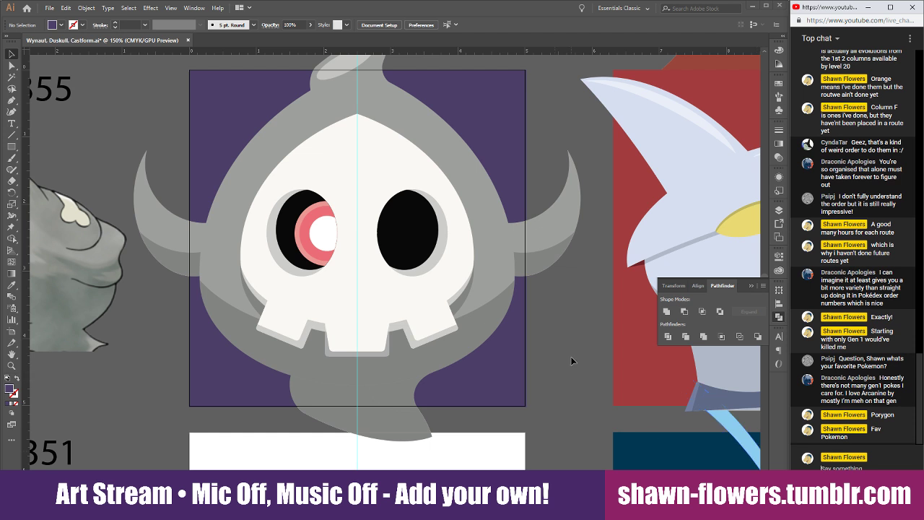
# Select the whole Duskull icon with its purple background, send it behind all other artwork and deselect it
pyautogui.scroll(-5, 571, 360)
pyautogui.keyDown('alt'); pyautogui.scroll(-1, 460, 325); pyautogui.keyUp('alt')
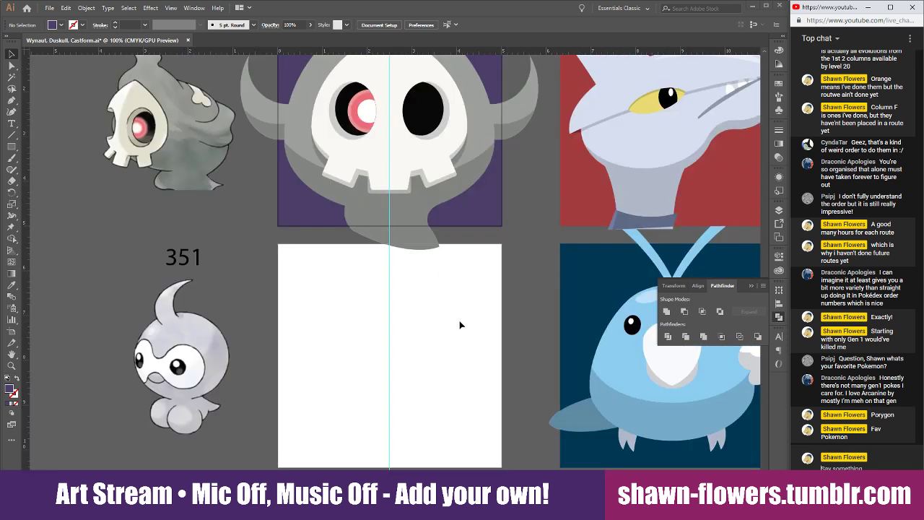
pyautogui.scroll(3, 460, 325)
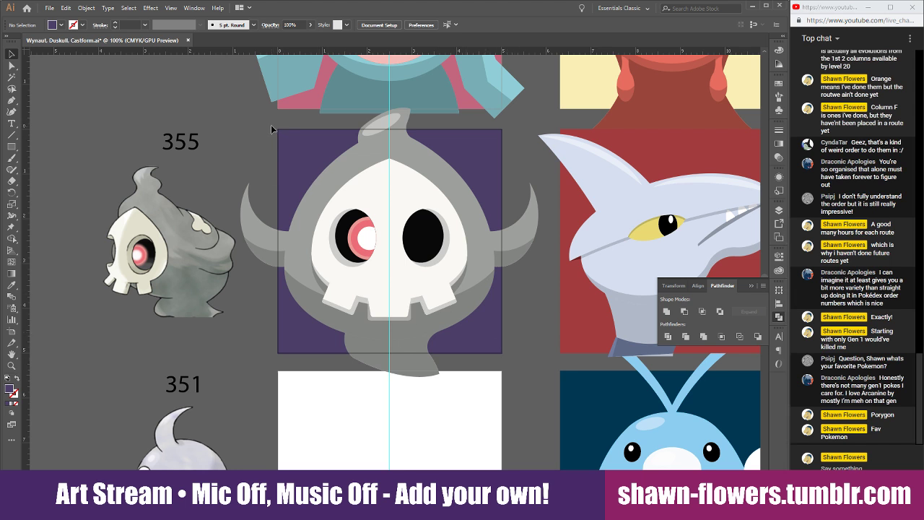
pyautogui.moveTo(518, 359); pyautogui.dragTo(519, 360)
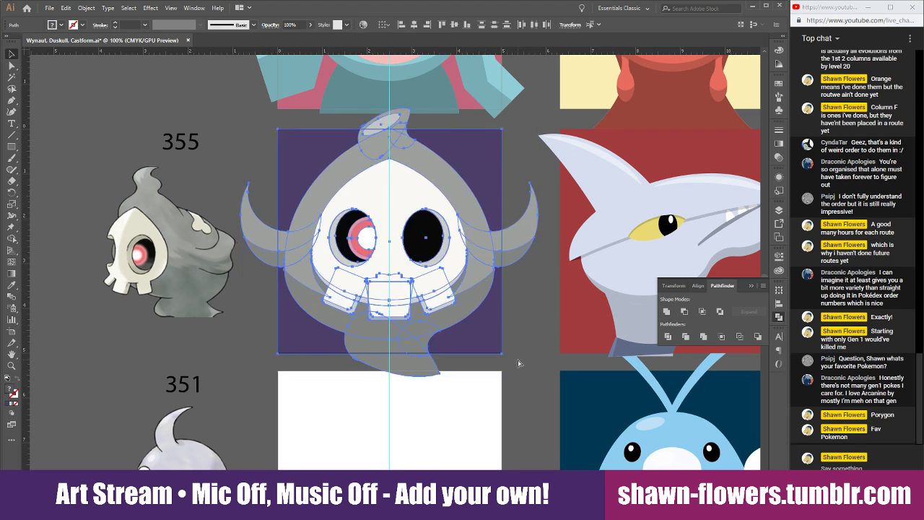
pyautogui.hotkey('ctrl', 'shift', '[')
pyautogui.click(504, 455)
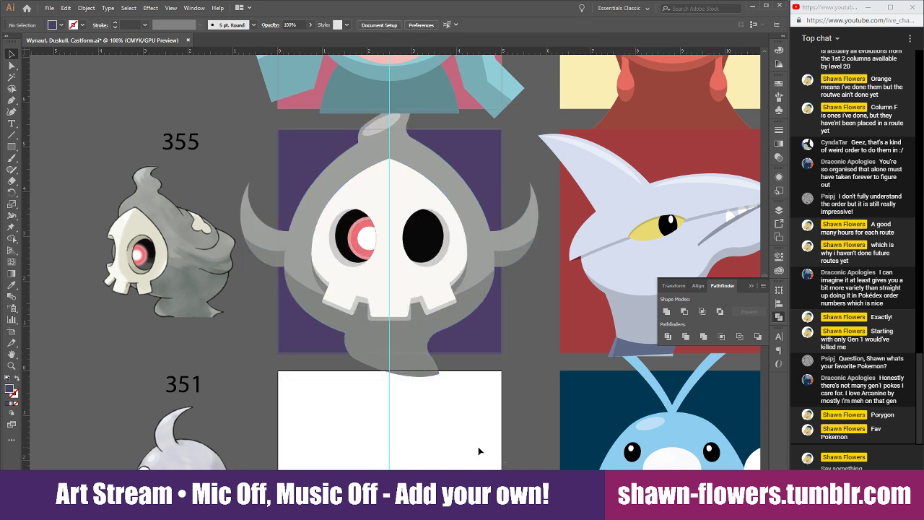
# Draw a circle about 3.4 in wide on the empty Castform artboard with the Ellipse tool
pyautogui.scroll(5, 478, 446)
pyautogui.scroll(-9, 520, 432)
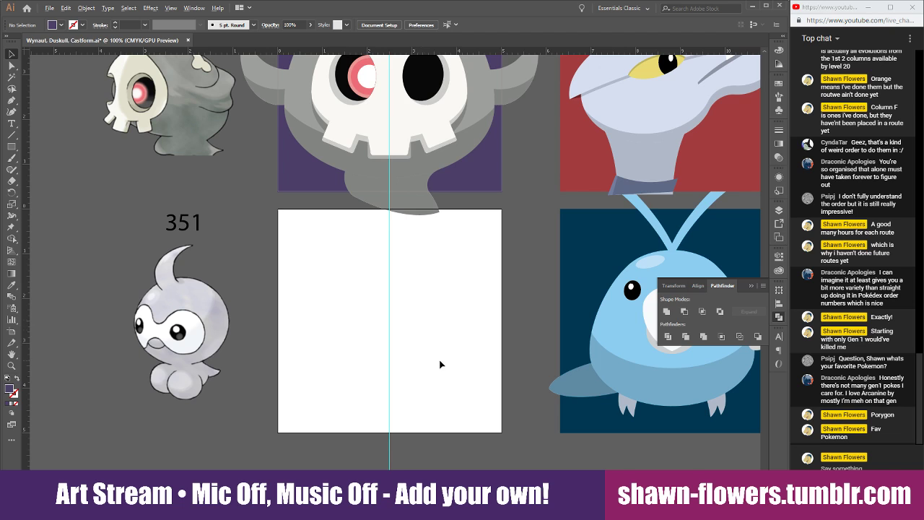
pyautogui.scroll(1, 440, 364)
pyautogui.scroll(-1, 423, 291)
pyautogui.hscroll(-3, 528, 308)
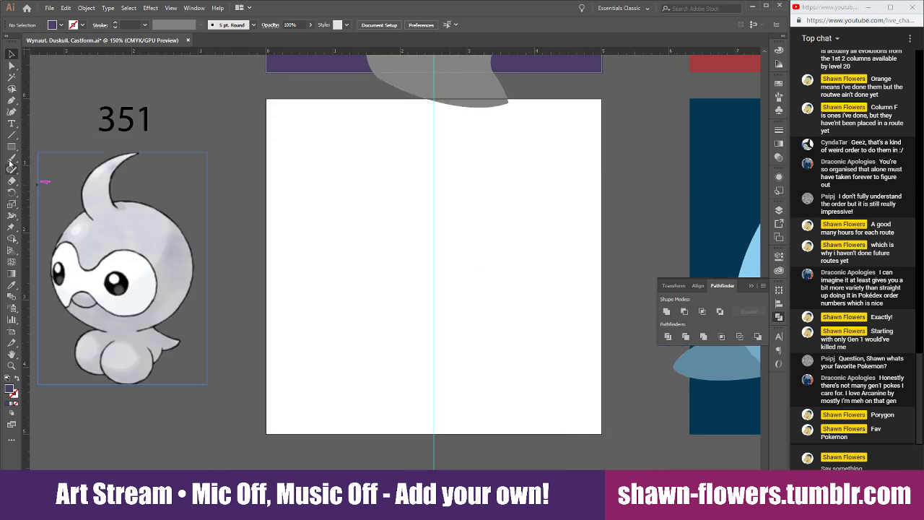
pyautogui.moveTo(11, 146); pyautogui.dragTo(51, 165)
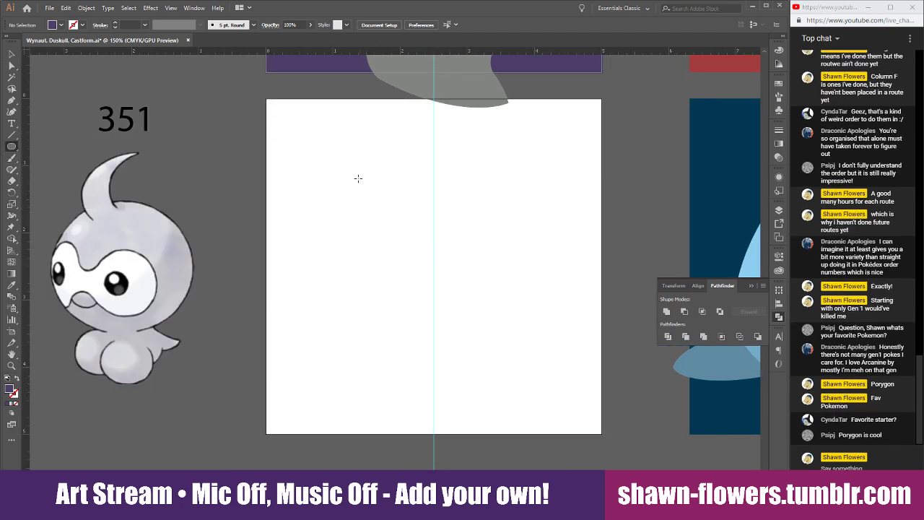
pyautogui.moveTo(339, 163); pyautogui.dragTo(567, 360)
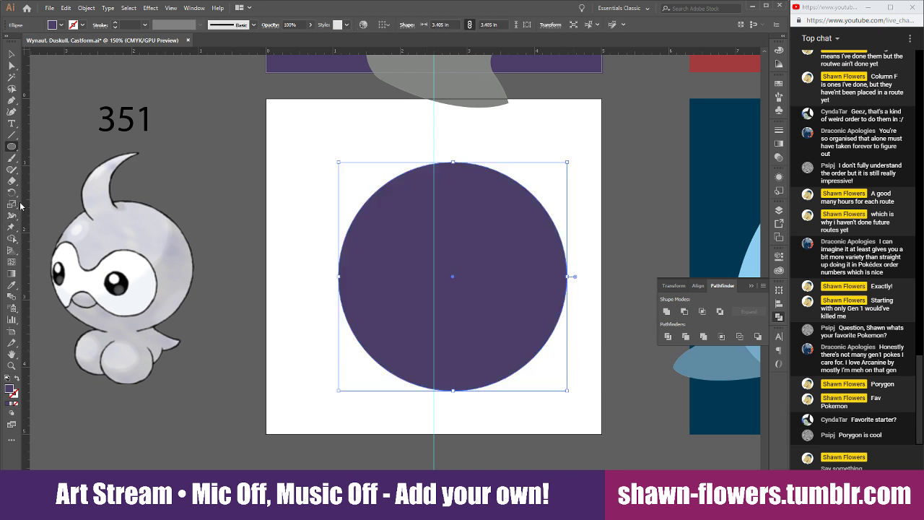
# Fill the head circle with the light grey sampled from the Castform reference and centre it on the vertical guide
pyautogui.click(12, 285)
pyautogui.click(150, 238)
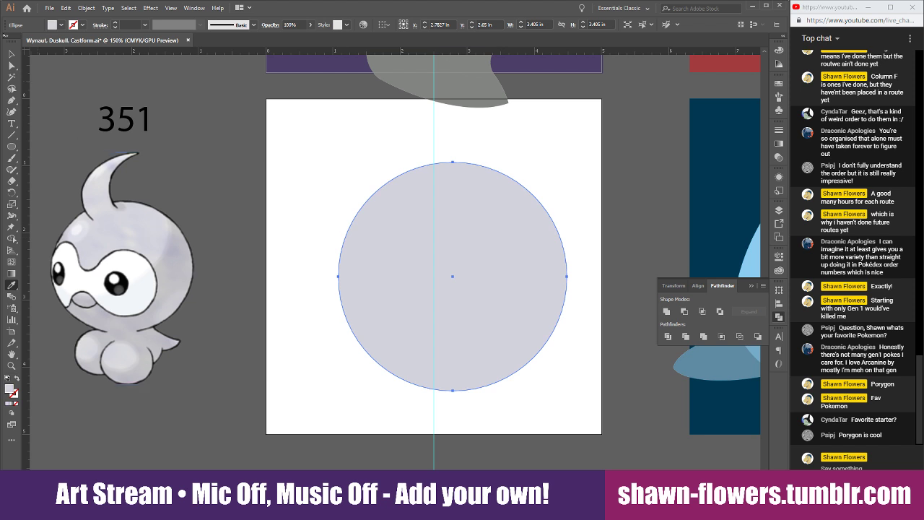
pyautogui.click(11, 52)
pyautogui.moveTo(513, 229); pyautogui.dragTo(493, 214)
pyautogui.click(580, 254)
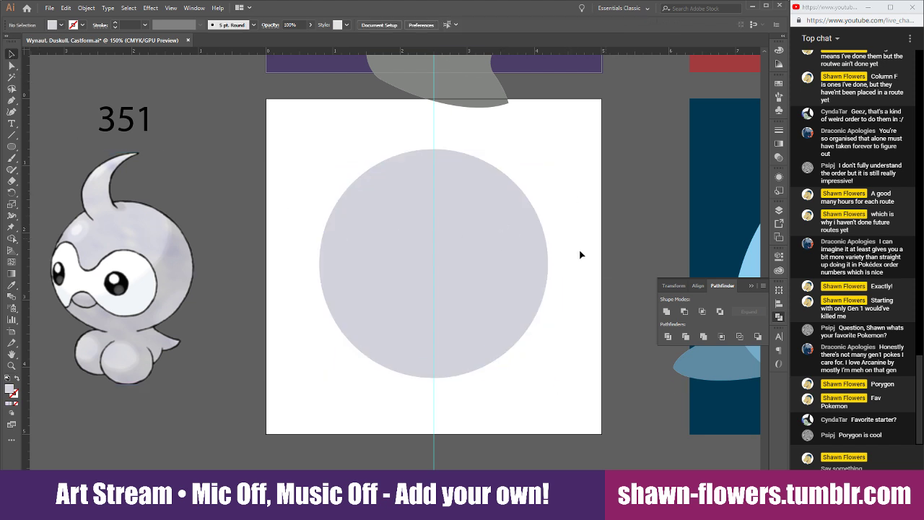
# Draw a circle about 1.53 in wide on the head, fill it with the reference's white eye colour and shift it left of the guide
pyautogui.click(14, 148)
pyautogui.moveTo(359, 221); pyautogui.dragTo(464, 323)
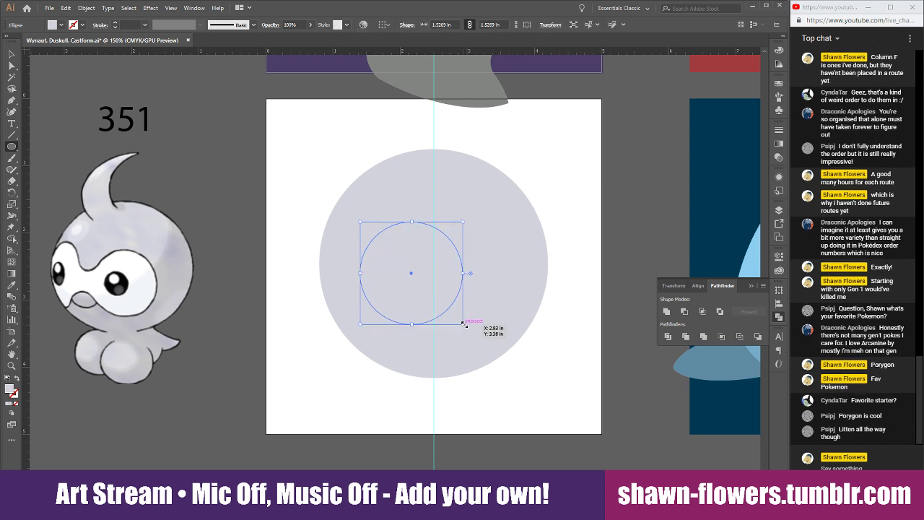
pyautogui.click(11, 285)
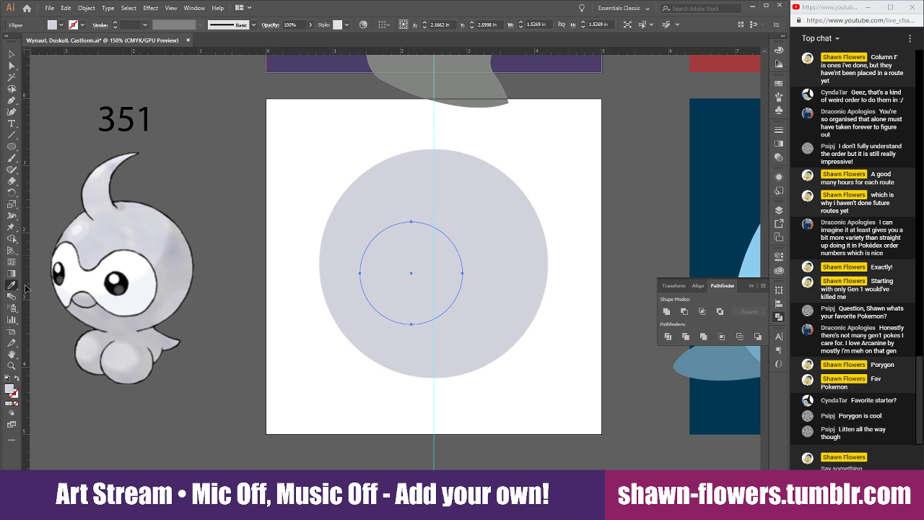
pyautogui.click(74, 254)
pyautogui.press('v')
pyautogui.moveTo(419, 247); pyautogui.dragTo(399, 240)
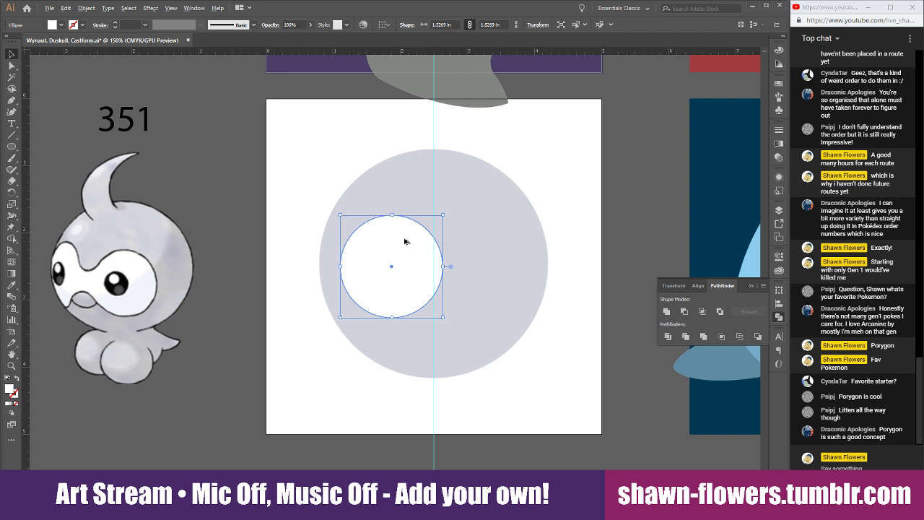
# Duplicate the white eye circle to the right half of Castform's head, slightly overlapping the original at the guide
pyautogui.moveTo(397, 241); pyautogui.dragTo(504, 252)
pyautogui.click(626, 195)
pyautogui.click(482, 248)
pyautogui.keyDown('shift'); pyautogui.click(408, 250); pyautogui.keyUp('shift')
pyautogui.click(593, 199)
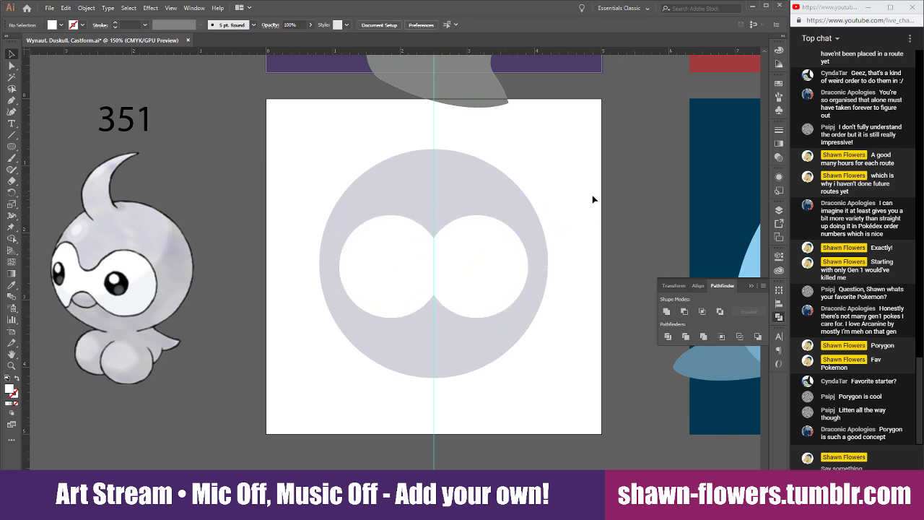
# Scale both white eye circles down together to about 1.34 in wide each
pyautogui.click(487, 263)
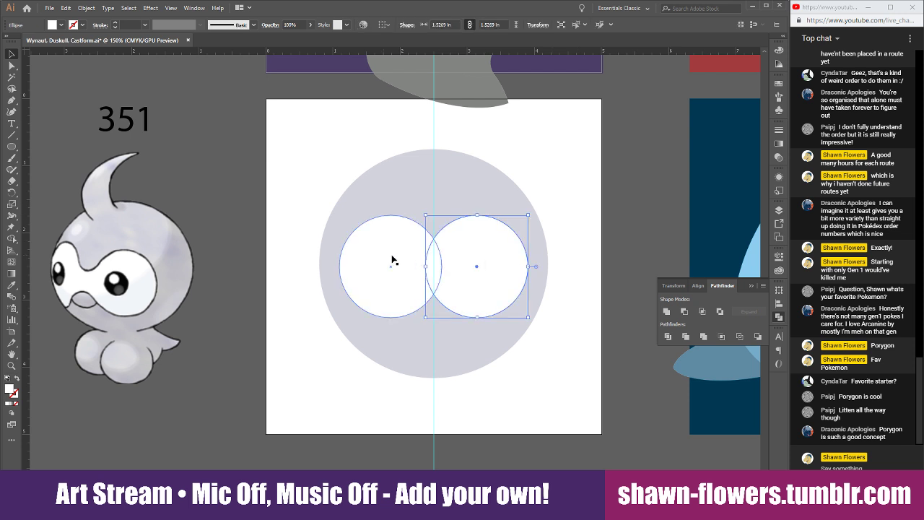
pyautogui.keyDown('shift'); pyautogui.click(388, 244); pyautogui.keyUp('shift')
pyautogui.moveTo(529, 215); pyautogui.dragTo(508, 225)
pyautogui.click(599, 200)
# Move the white eye circles apart on both sides of the guide and scale them down to about 1.25 in each
pyautogui.scroll(1, 491, 270)
pyautogui.moveTo(475, 253); pyautogui.dragTo(515, 258)
pyautogui.click(366, 265)
pyautogui.keyDown('shift'); pyautogui.click(517, 261); pyautogui.keyUp('shift')
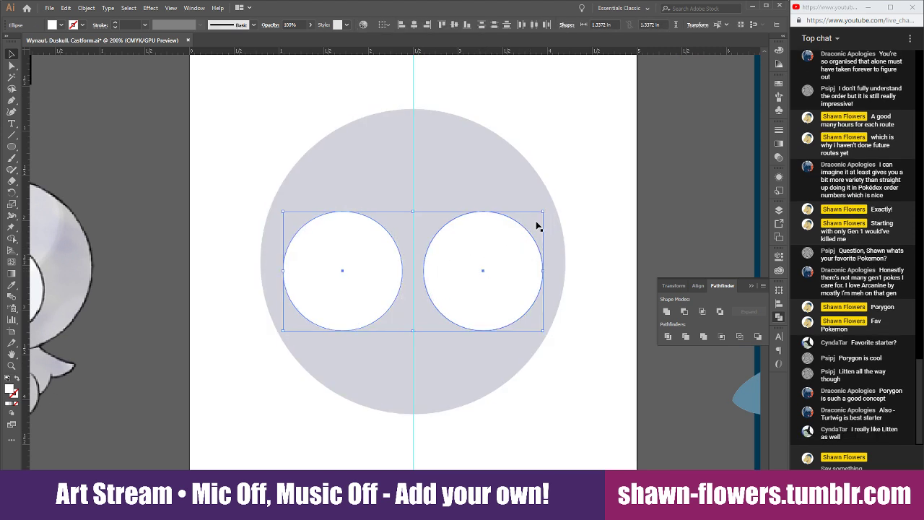
pyautogui.moveTo(545, 212); pyautogui.dragTo(538, 215)
pyautogui.click(618, 180)
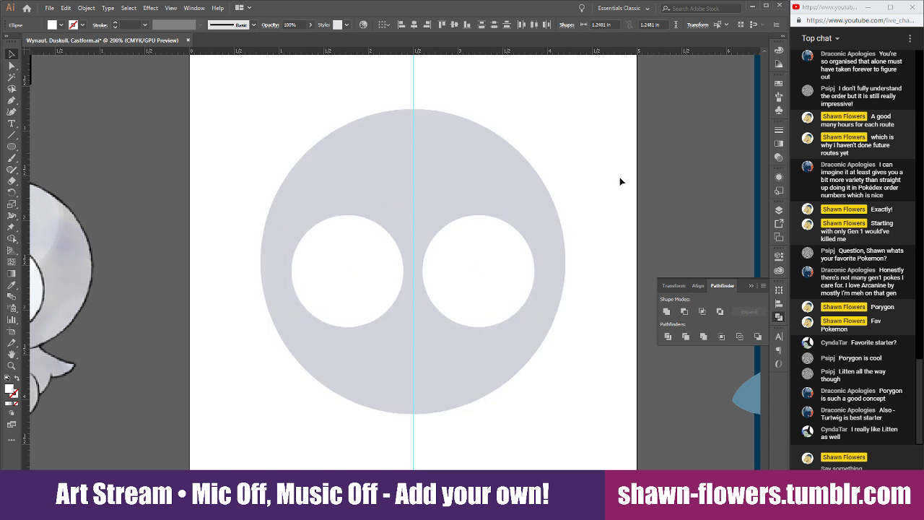
# Draw a small white ellipse about 0.36 by 0.30 in between the tops of the eye circles and centre it on the guide
pyautogui.click(11, 147)
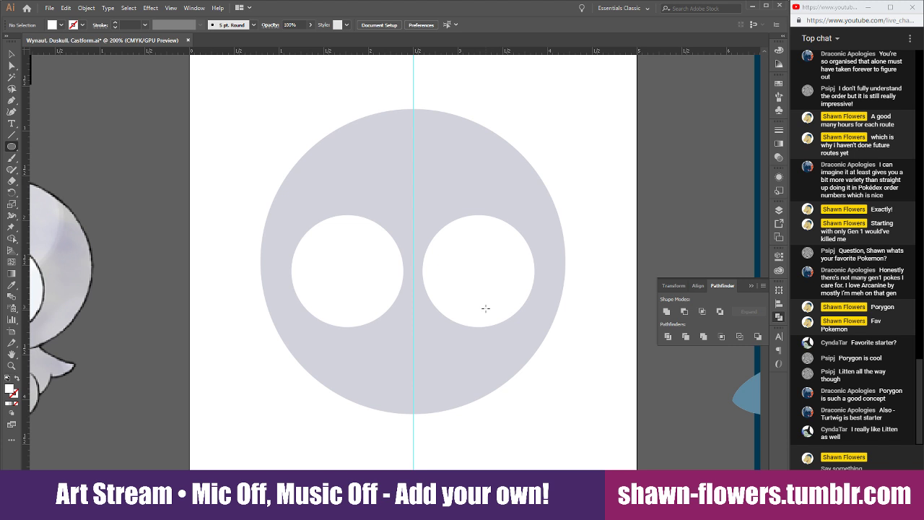
pyautogui.scroll(2, 394, 313)
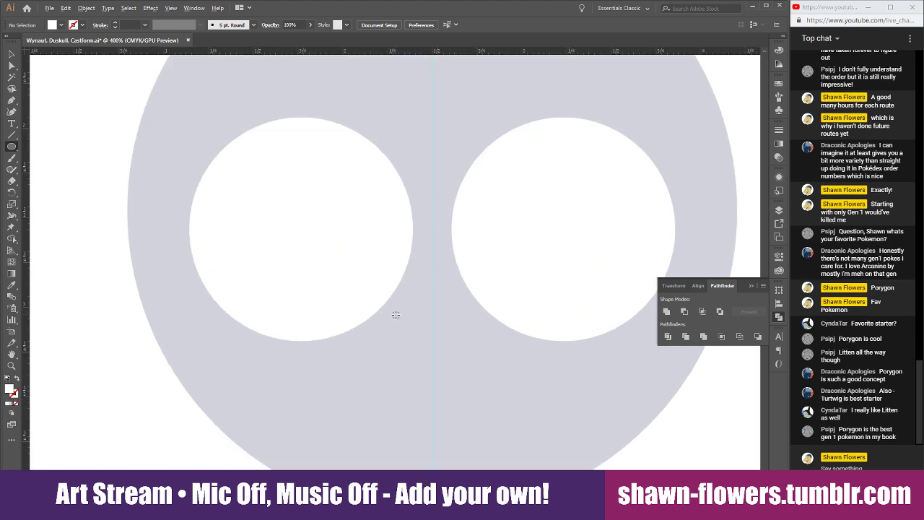
pyautogui.moveTo(396, 145); pyautogui.dragTo(461, 197)
pyautogui.click(12, 54)
pyautogui.scroll(1, 379, 203)
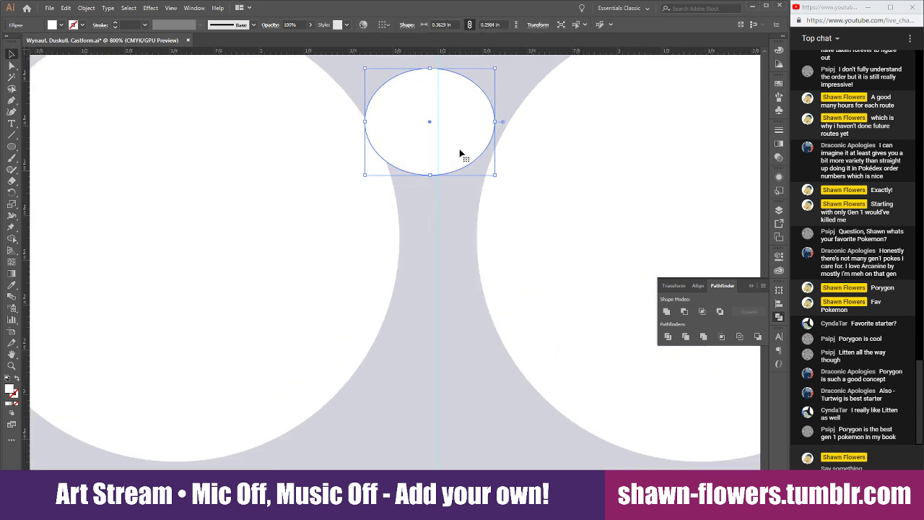
pyautogui.moveTo(462, 151)
pyautogui.mouseDown()
pyautogui.moveTo(476, 141)
pyautogui.moveTo(465, 137)
pyautogui.moveTo(462, 153)
pyautogui.mouseUp()
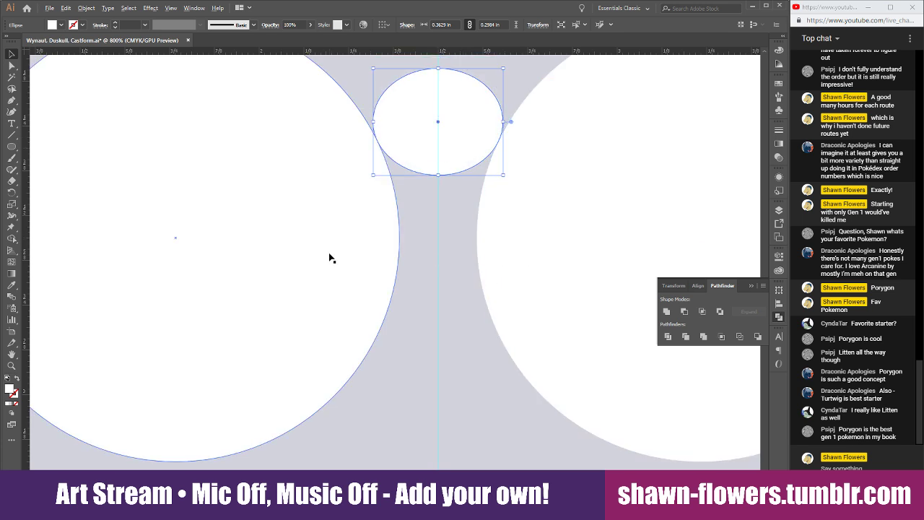
# Place a copy of the small ellipse below and a wider ellipse about 0.92 by 0.60 in midway between the eye circles
pyautogui.scroll(-1, 404, 258)
pyautogui.moveTo(437, 191); pyautogui.dragTo(505, 220)
pyautogui.scroll(1, 436, 328)
pyautogui.scroll(-1, 428, 283)
pyautogui.keyDown('shift'); pyautogui.click(455, 222); pyautogui.keyUp('shift')
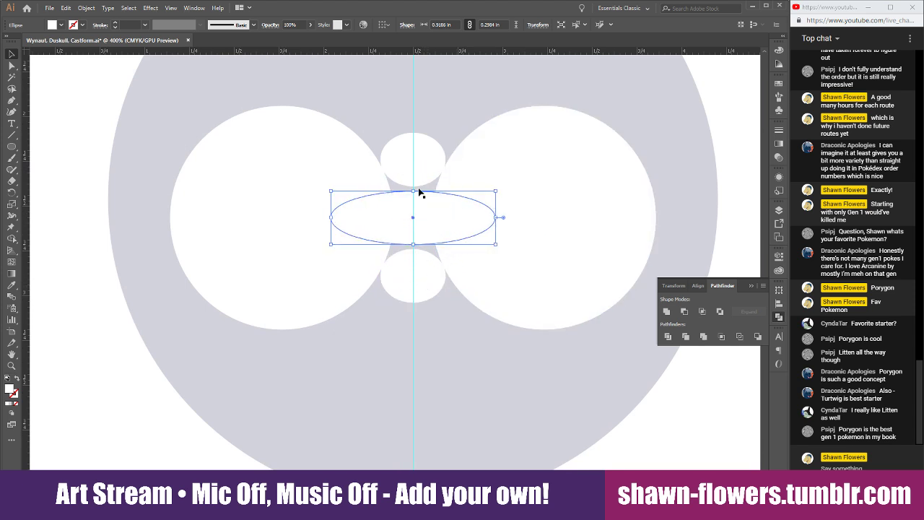
pyautogui.moveTo(413, 192); pyautogui.dragTo(413, 166)
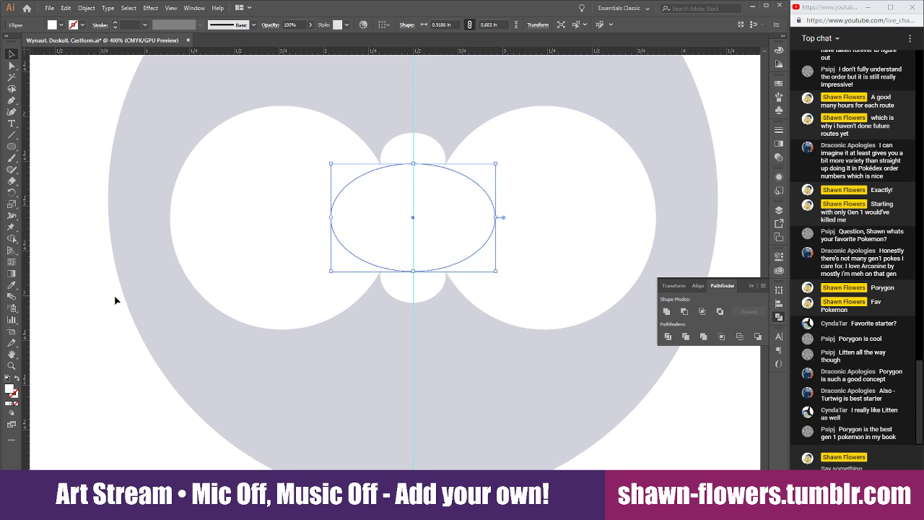
pyautogui.click(116, 301)
# Try subtracting with Minus Front on the upper small ellipse and the wide middle ellipse, and undo it
pyautogui.scroll(1, 463, 221)
pyautogui.scroll(1, 464, 220)
pyautogui.click(392, 116)
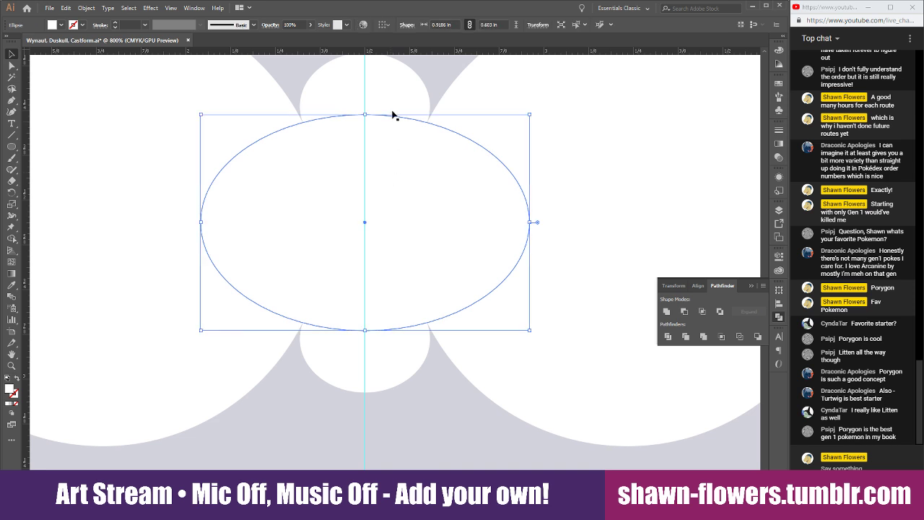
pyautogui.click(403, 88)
pyautogui.keyDown('shift'); pyautogui.click(384, 228); pyautogui.keyUp('shift')
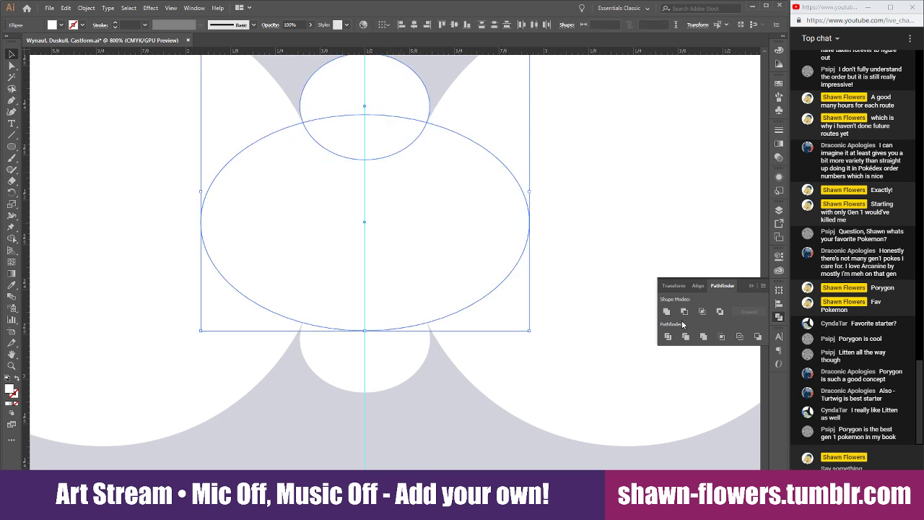
pyautogui.click(684, 311)
pyautogui.hotkey('ctrl', 'z')
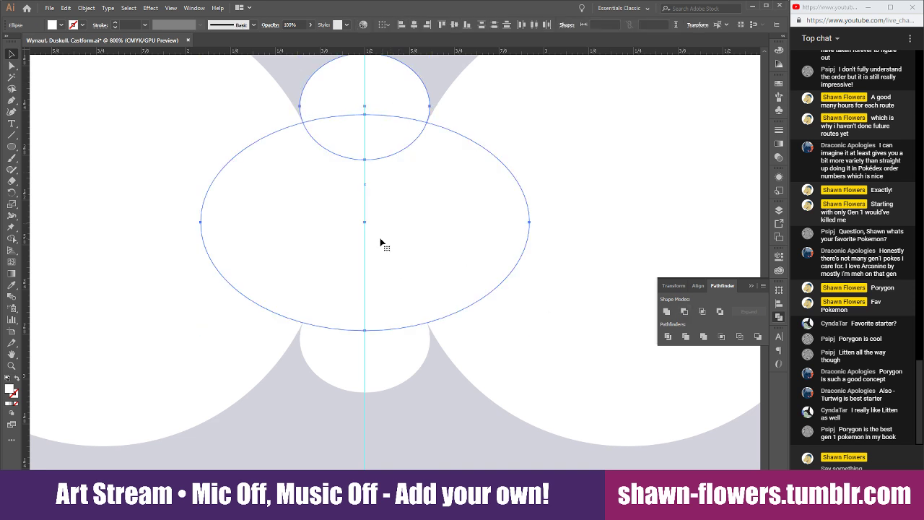
# Subtract the upper small ellipse from the wide middle ellipse with Minus Front
pyautogui.click(311, 371)
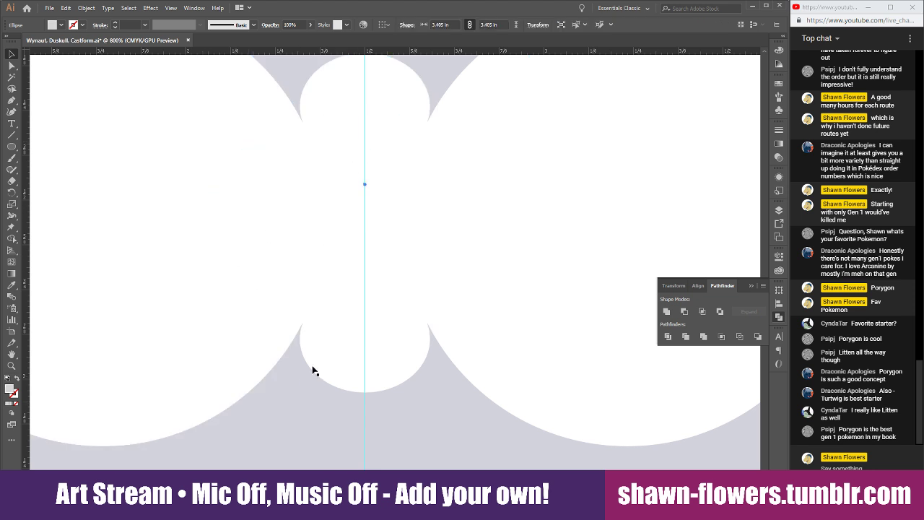
pyautogui.click(344, 357)
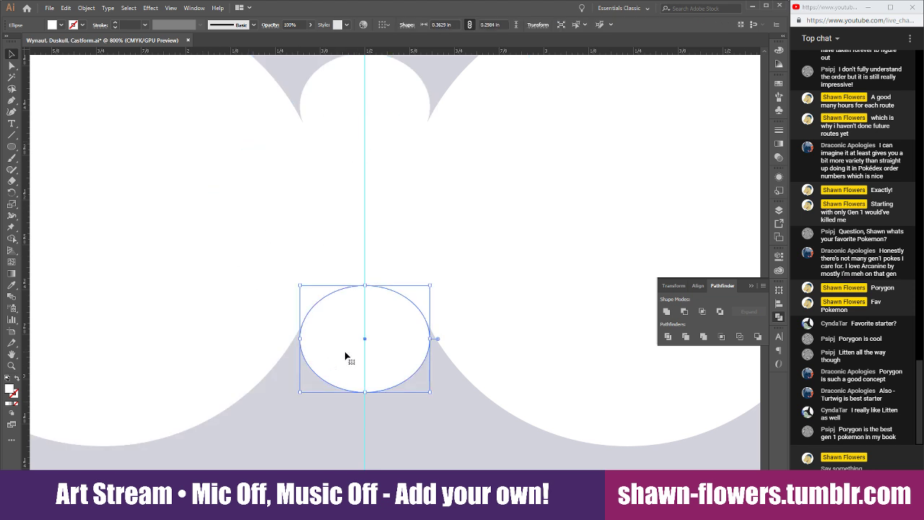
pyautogui.click(411, 106)
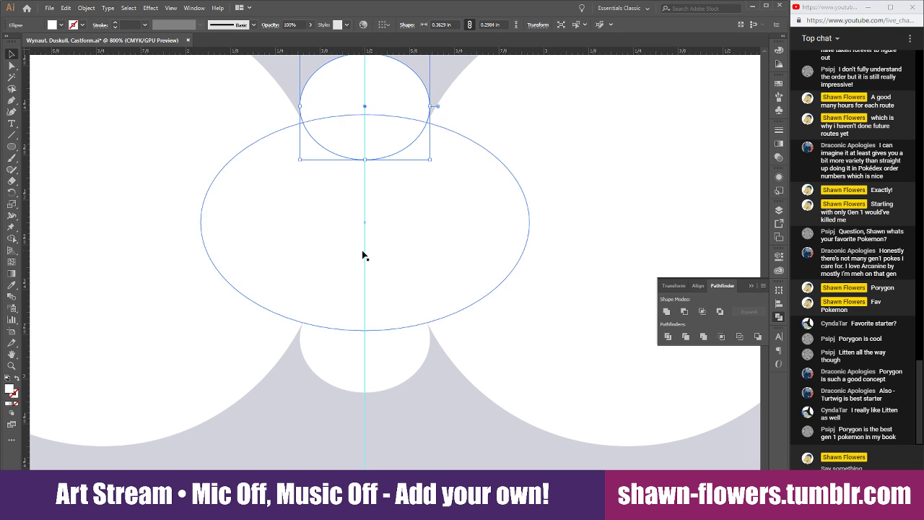
pyautogui.keyDown('shift'); pyautogui.click(415, 230); pyautogui.keyUp('shift')
pyautogui.click(685, 311)
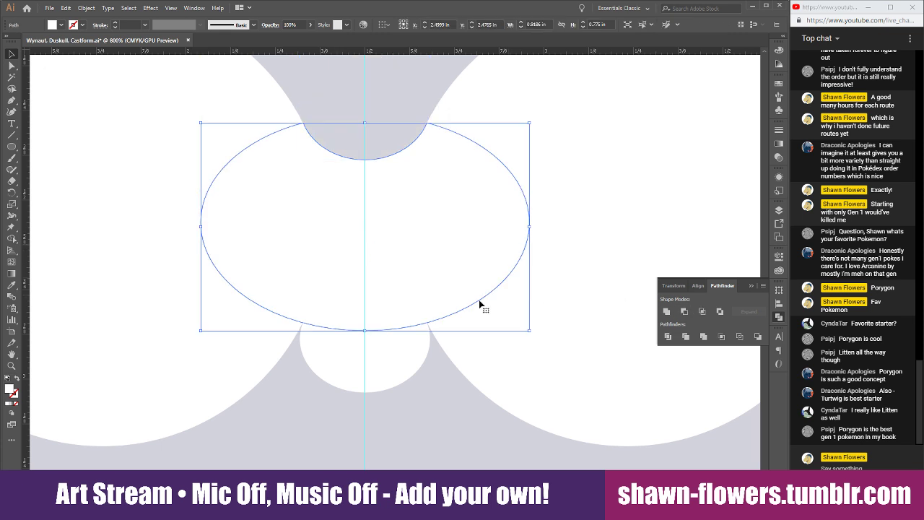
# Try subtracting the lower small ellipse from the notched middle shape, and undo it
pyautogui.click(383, 372)
pyautogui.keyDown('shift'); pyautogui.click(445, 277); pyautogui.keyUp('shift')
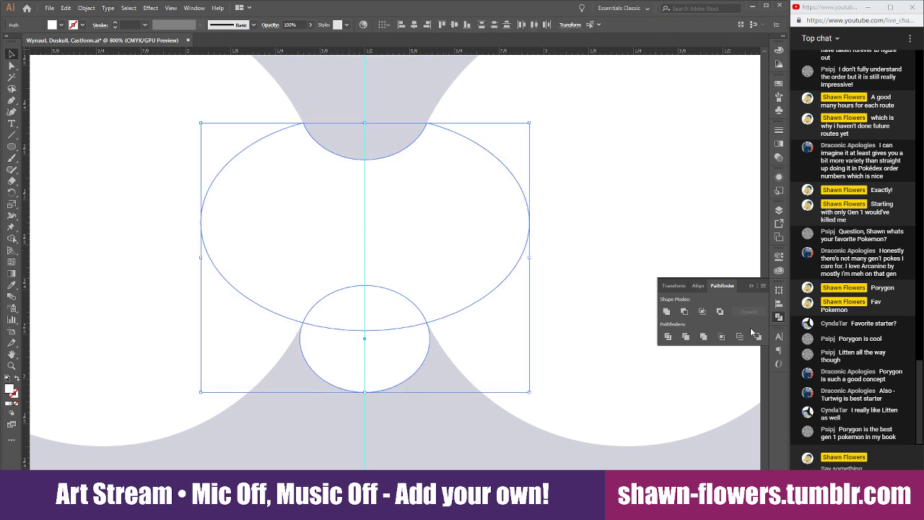
pyautogui.click(684, 311)
pyautogui.scroll(-2, 388, 392)
pyautogui.hotkey('ctrl', 'z')
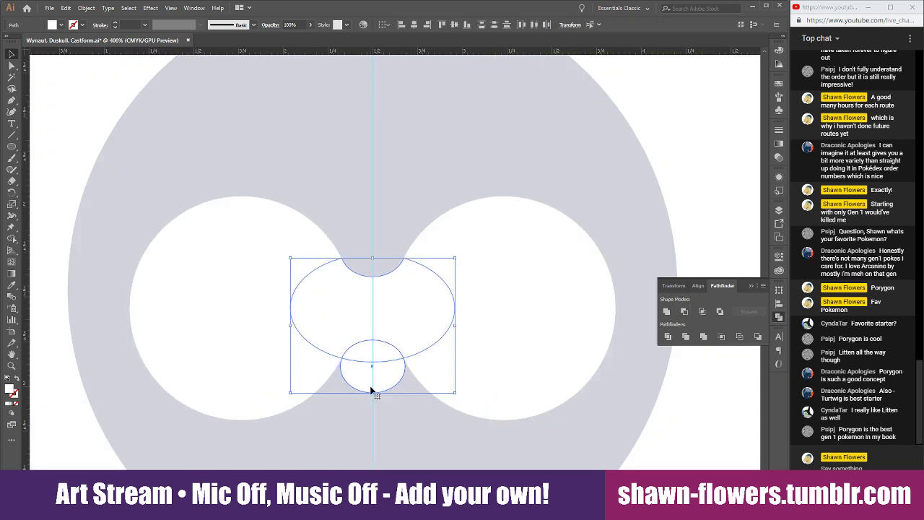
# Copy the lower small ellipse, subtract the original from the middle shape with Minus Front and deselect the finished eye bridge
pyautogui.click(414, 420)
pyautogui.click(396, 378)
pyautogui.hotkey('ctrl', 'c')
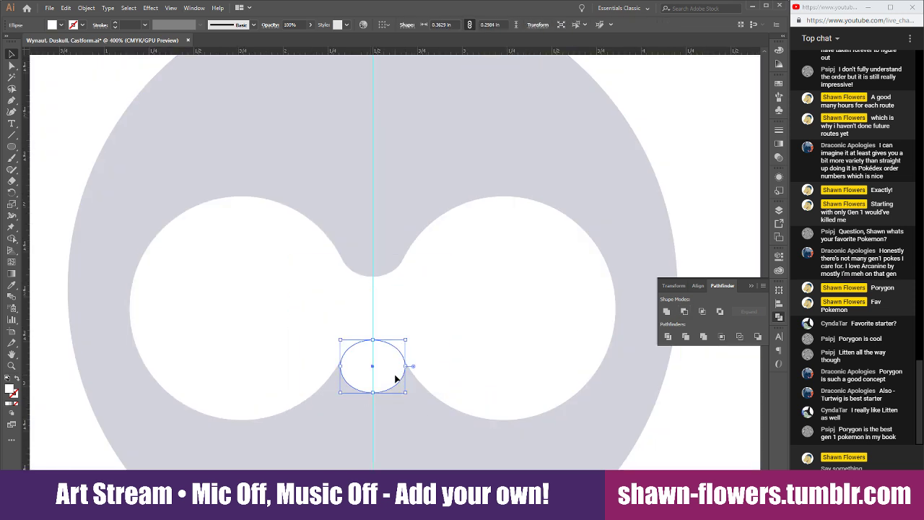
pyautogui.keyDown('shift'); pyautogui.click(359, 297); pyautogui.keyUp('shift')
pyautogui.click(685, 311)
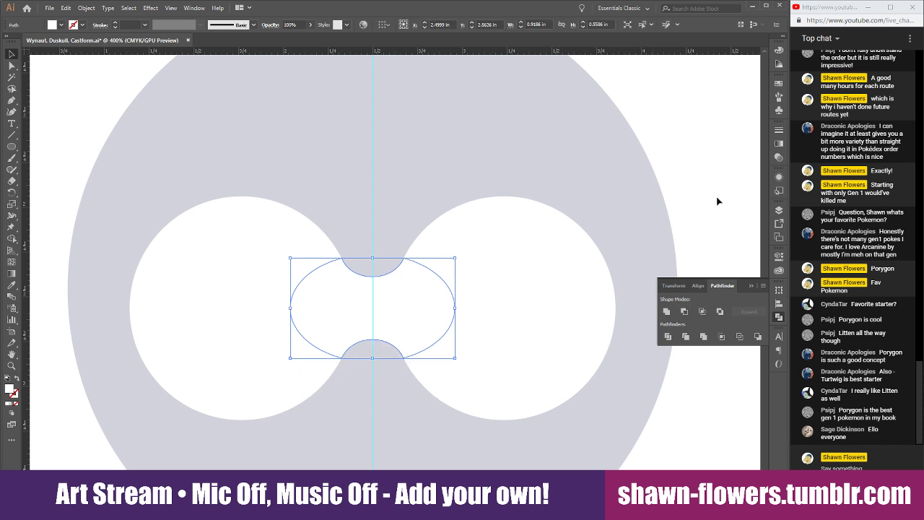
pyautogui.click(719, 190)
pyautogui.scroll(-2, 683, 218)
pyautogui.hscroll(3, 458, 368)
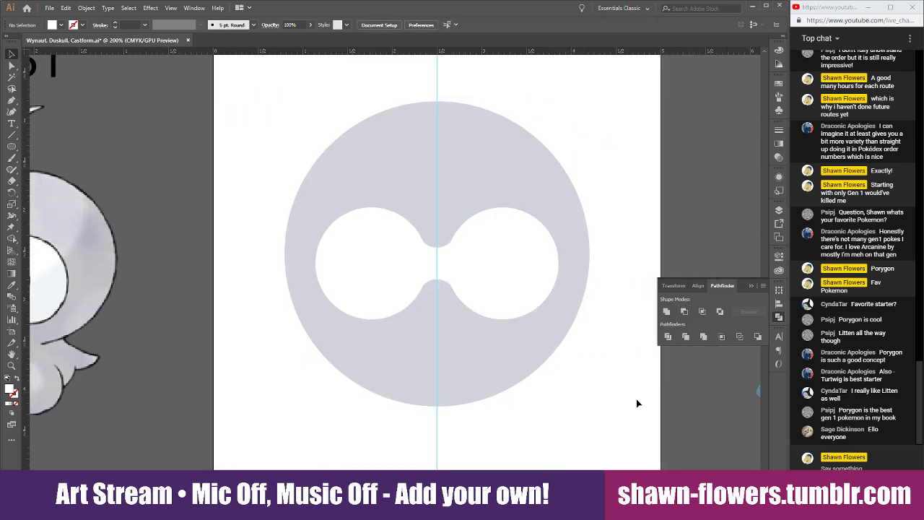
# Select the eye mask shapes without the head circle, shift the mask slightly lower on the head, and deselect it
pyautogui.moveTo(324, 407); pyautogui.dragTo(491, 257)
pyautogui.keyDown('shift'); pyautogui.click(458, 162); pyautogui.keyUp('shift')
pyautogui.click(629, 161)
pyautogui.scroll(-1, 576, 273)
pyautogui.hscroll(1, 384, 346)
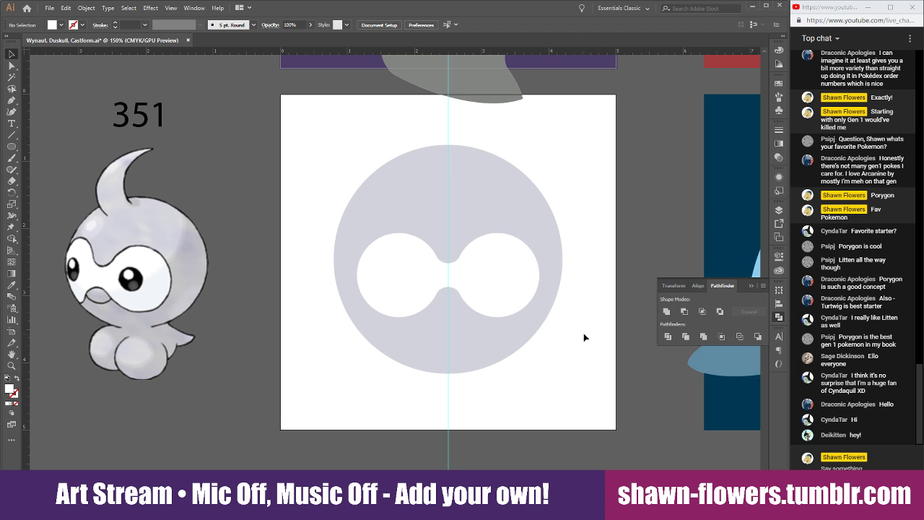
pyautogui.scroll(3, 526, 342)
pyautogui.scroll(-1, 378, 379)
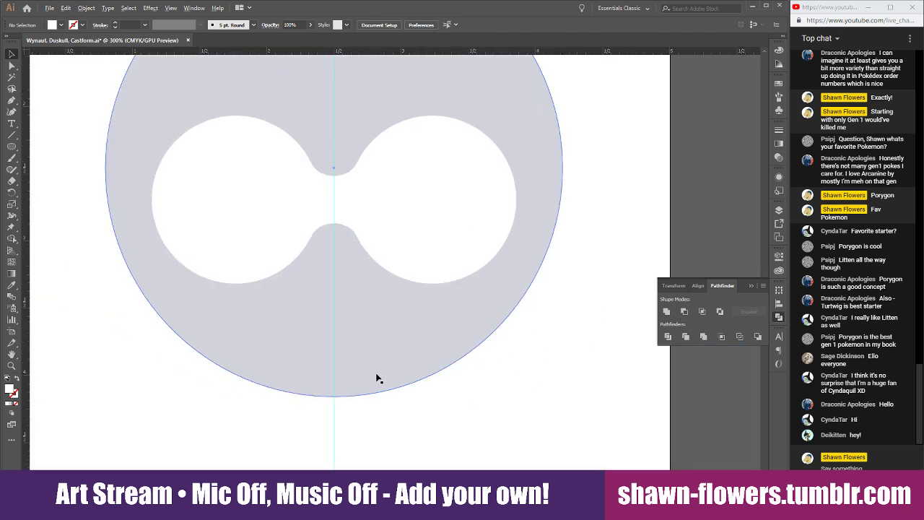
pyautogui.scroll(2, 515, 422)
pyautogui.moveTo(514, 423); pyautogui.dragTo(539, 503)
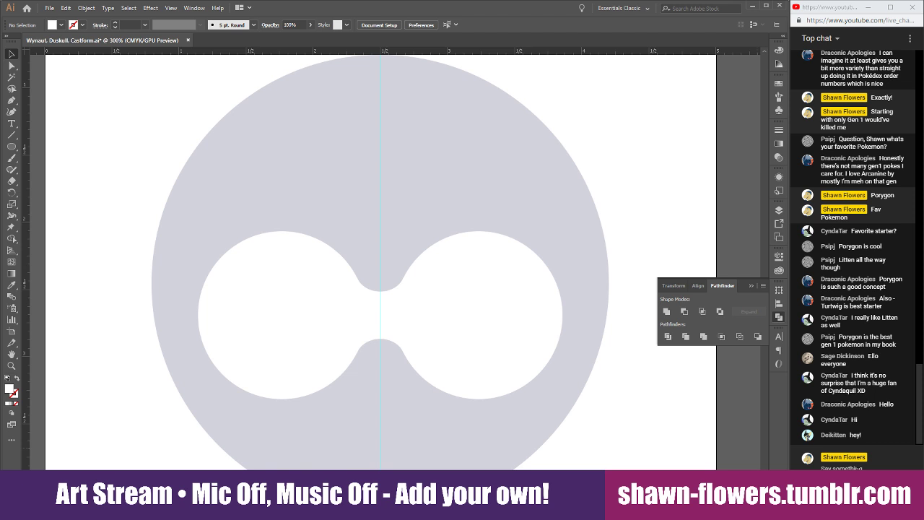
# Switch to the YouTube live chat and post the message "Too many Starters to choose from"
pyautogui.write('Too many')
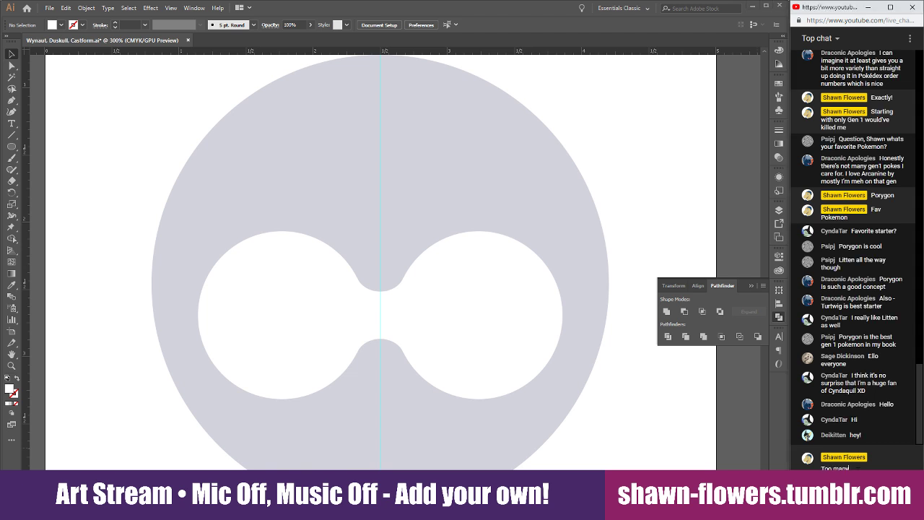
pyautogui.write(' Starters to cho')
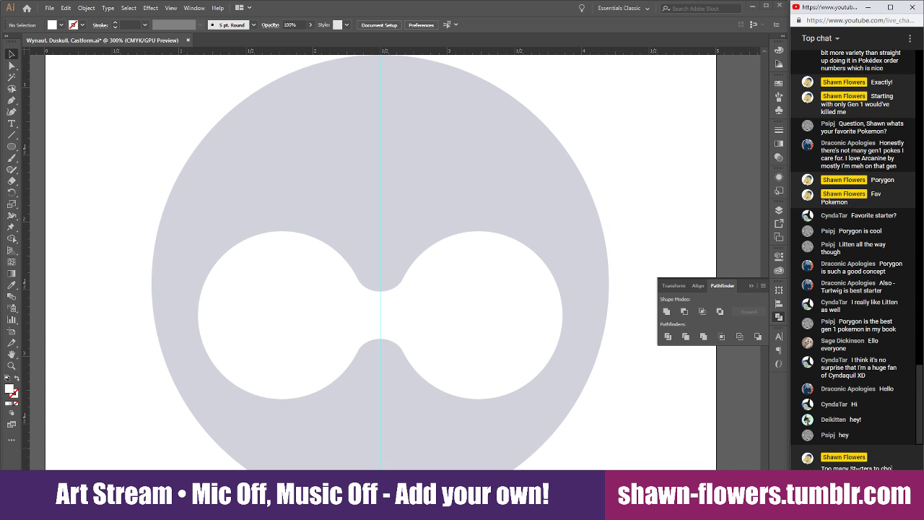
pyautogui.write('ose from')
pyautogui.press('Return')
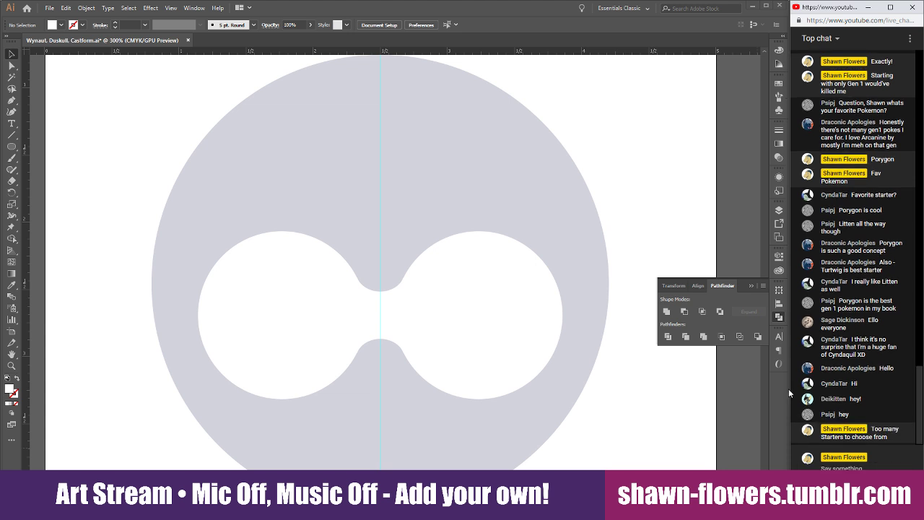
# Draw a circle about 0.4 in wide with the Ellipse tool for the pupil at the centre of the mask's left eye
pyautogui.click(591, 129)
pyautogui.scroll(-3, 596, 137)
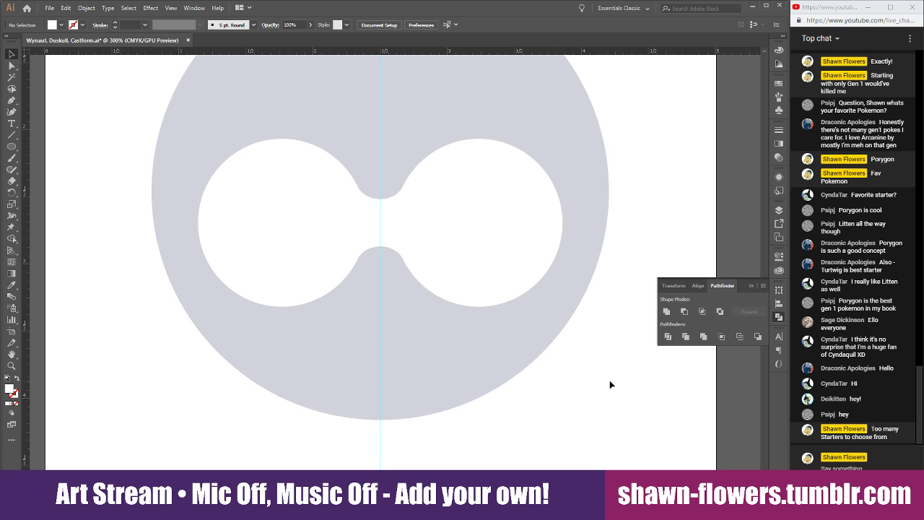
pyautogui.scroll(1, 603, 405)
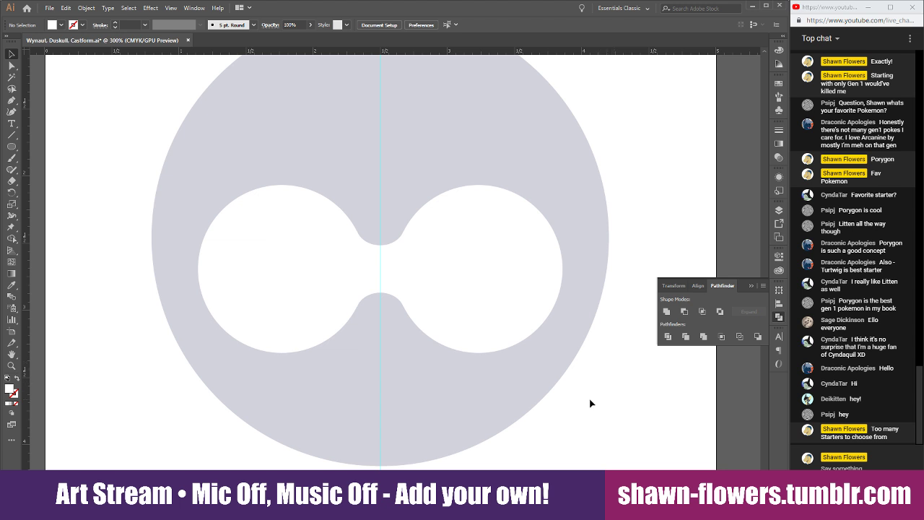
pyautogui.scroll(-1, 556, 398)
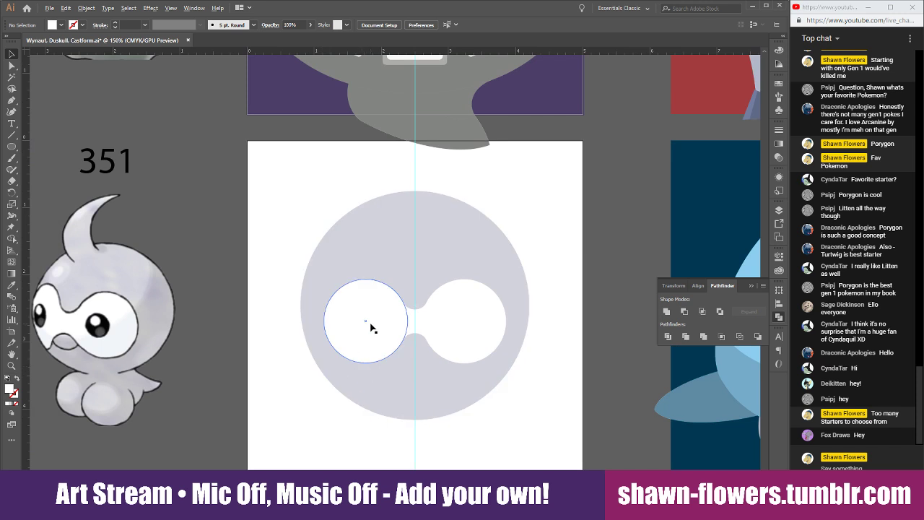
pyautogui.hotkey('ctrl', '+')
pyautogui.press('l')
pyautogui.hotkey('ctrl', '+')
pyautogui.hotkey('ctrl', '+')
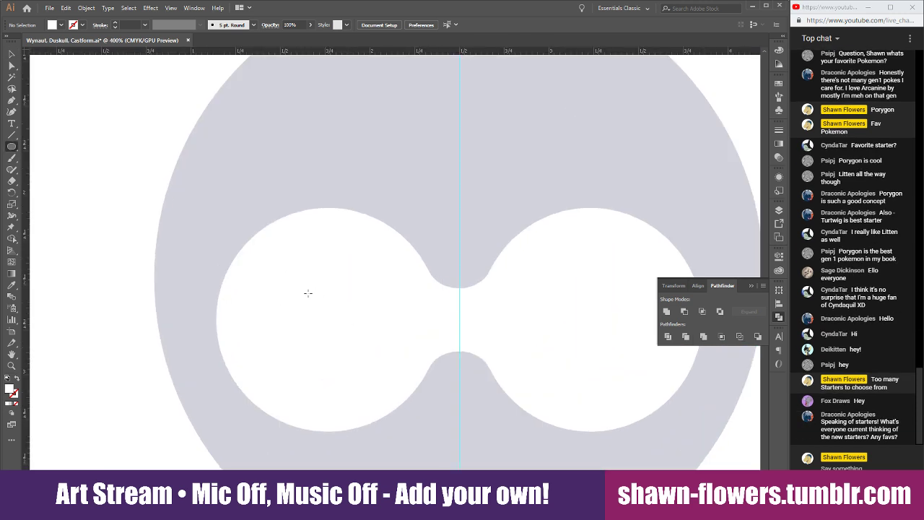
pyautogui.moveTo(296, 286); pyautogui.dragTo(368, 356)
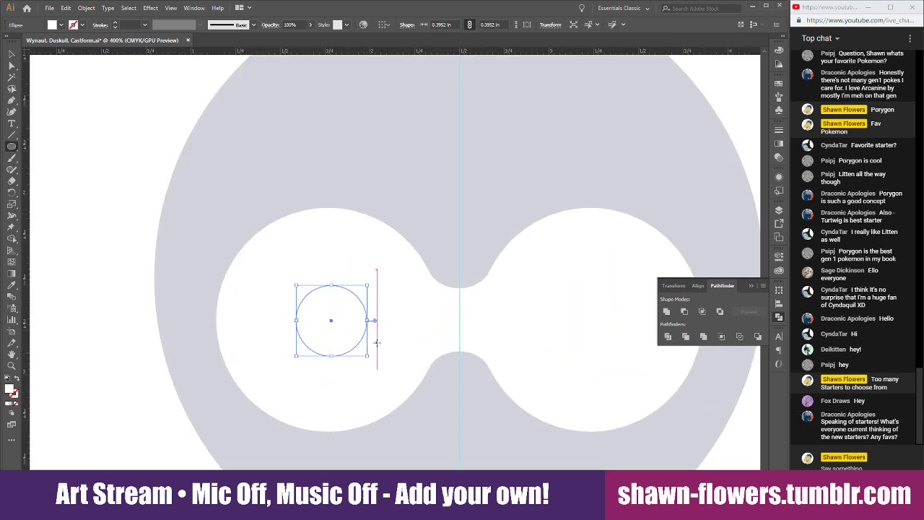
# Fill the pupil circle with rich black at C 100, M 100, Y 100, K 100, and deselect it
pyautogui.keyDown('shift'); pyautogui.click(52, 24); pyautogui.keyUp('shift')
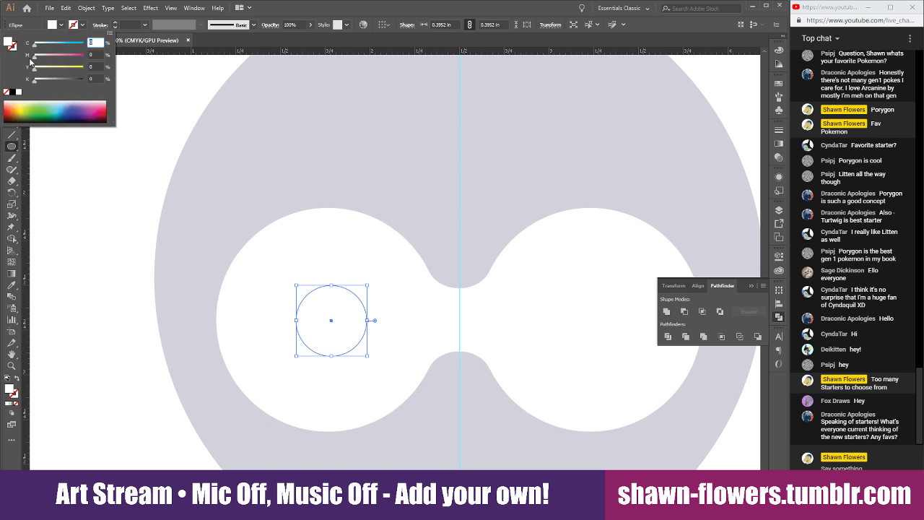
pyautogui.moveTo(81, 81); pyautogui.dragTo(93, 79)
pyautogui.click(82, 67)
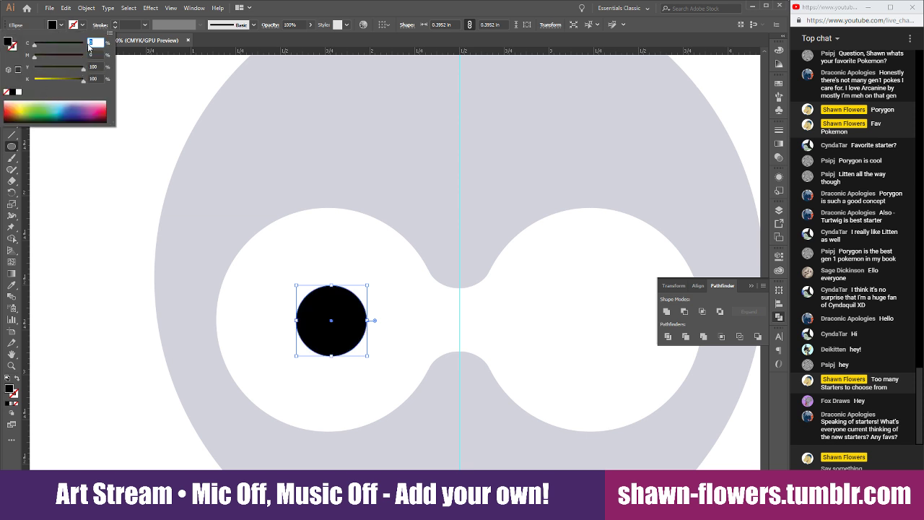
pyautogui.click(81, 44)
pyautogui.click(81, 54)
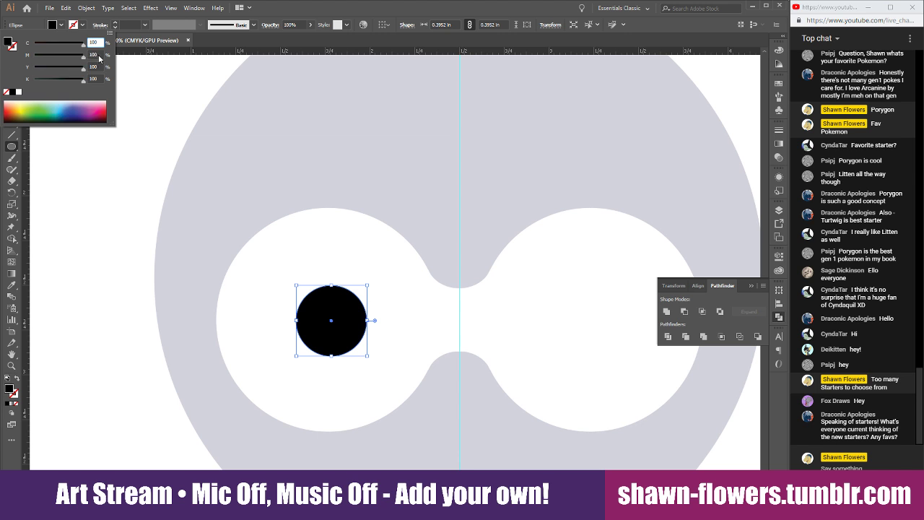
pyautogui.click(61, 24)
pyautogui.click(11, 54)
pyautogui.click(130, 134)
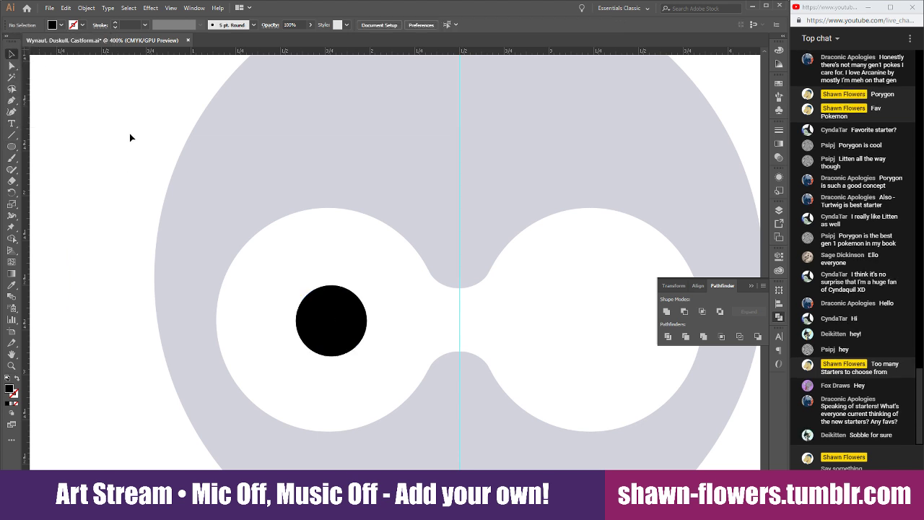
# Duplicate the black pupil, scale the copy down to about 0.21 in, and place it in the pupil's upper left as a highlight
pyautogui.scroll(-2, 169, 266)
pyautogui.hscroll(-3, 501, 394)
pyautogui.scroll(-1, 525, 382)
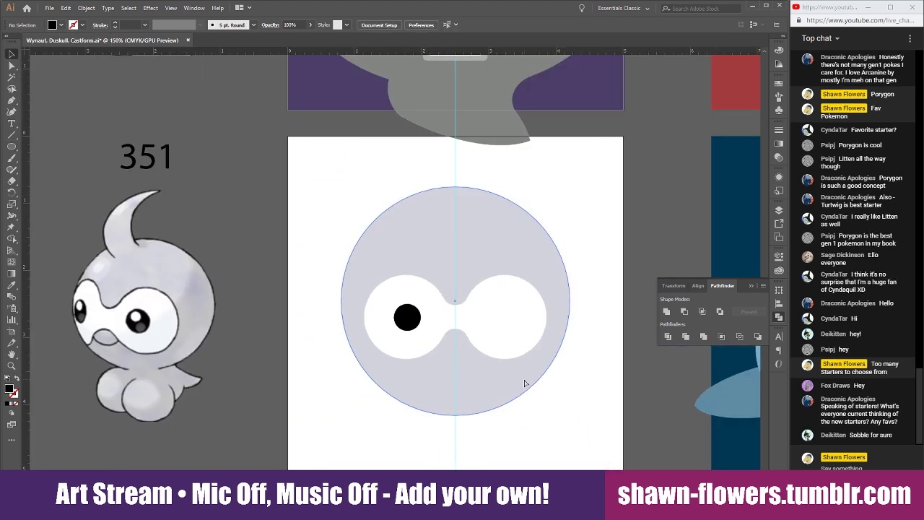
pyautogui.scroll(1, 447, 369)
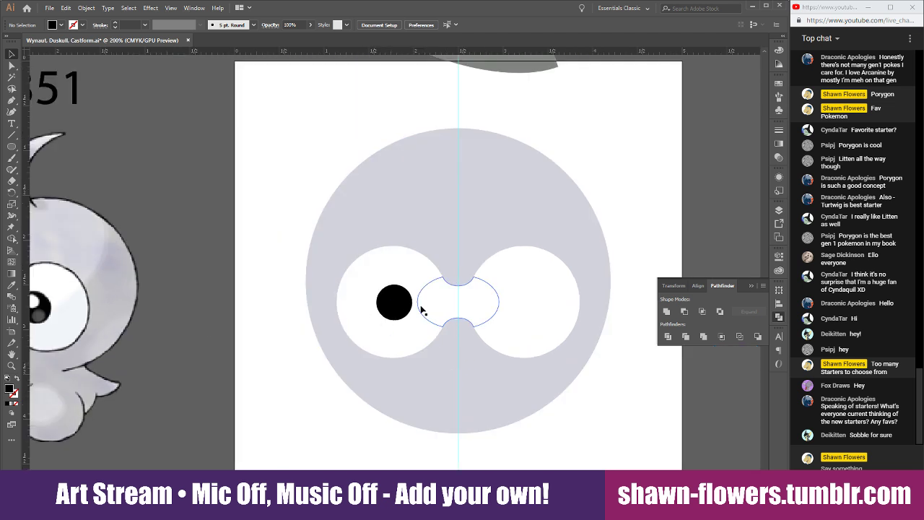
pyautogui.hscroll(-1, 390, 354)
pyautogui.scroll(3, 433, 303)
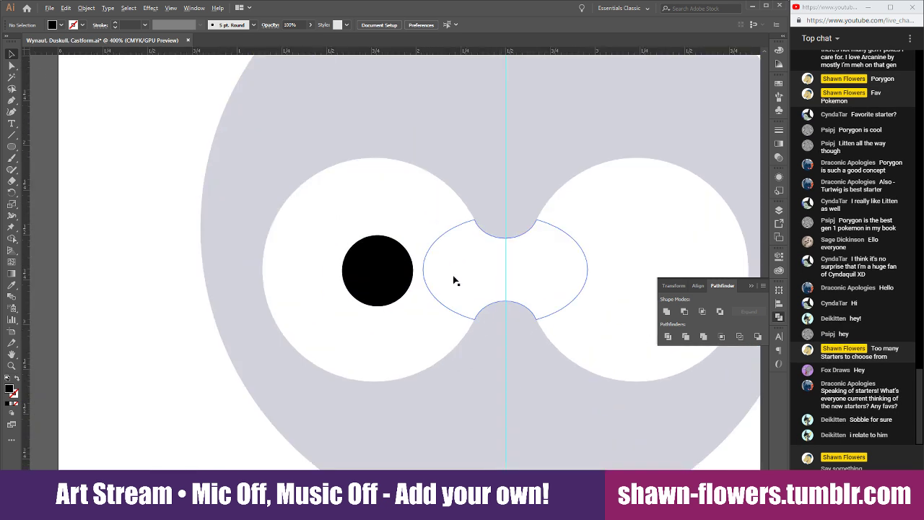
pyautogui.click(335, 255)
pyautogui.keyDown('alt'); pyautogui.moveTo(334, 254); pyautogui.dragTo(377, 257); pyautogui.keyUp('alt')
pyautogui.moveTo(377, 258); pyautogui.dragTo(332, 254)
pyautogui.moveTo(409, 329); pyautogui.dragTo(357, 261)
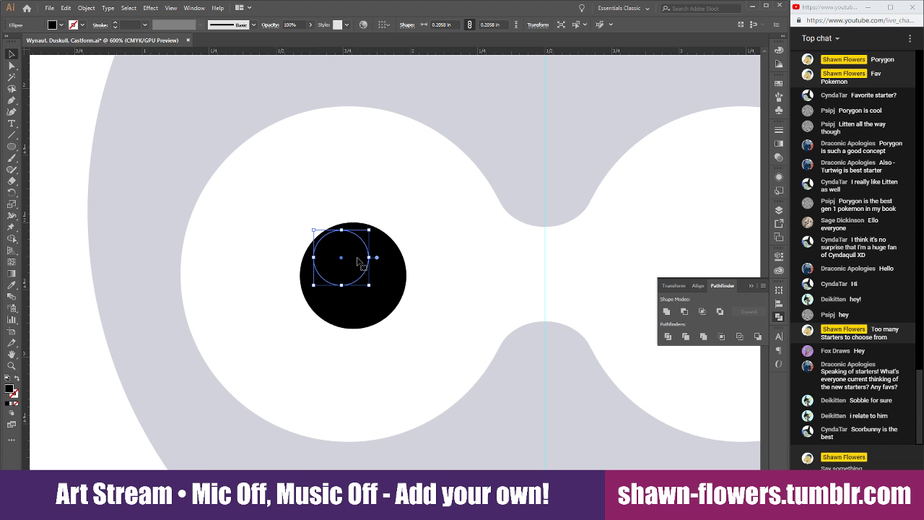
# Fill the small highlight circle with white sampled from the eye mask using the Eyedropper, and deselect it
pyautogui.click(11, 284)
pyautogui.click(299, 180)
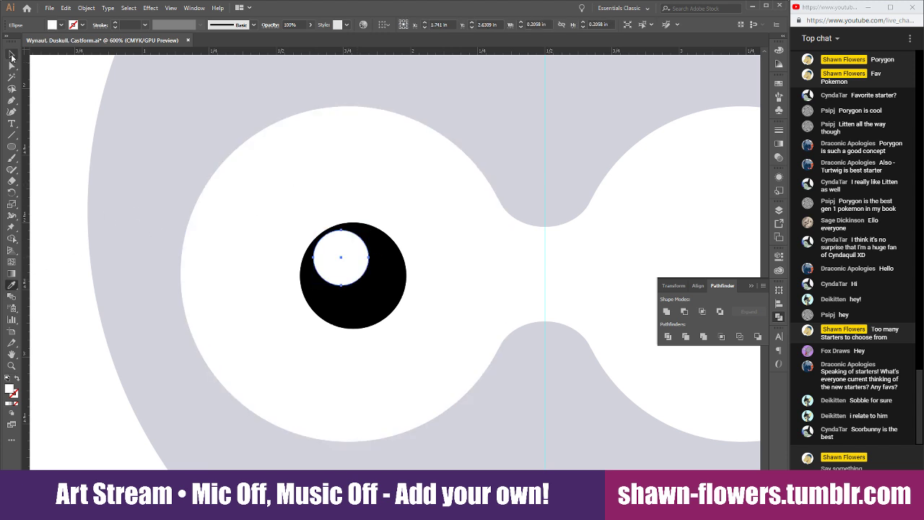
pyautogui.click(12, 55)
pyautogui.click(46, 82)
pyautogui.hotkey('ctrl', '1')
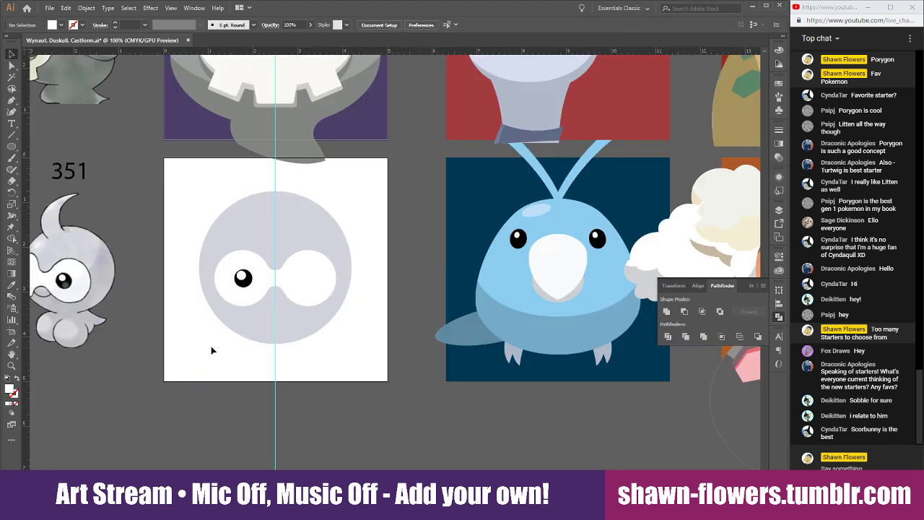
# Squash a copy of the pupil into an ellipse about 0.27 by 0.16 in, tilt it, and move it to the pupil's lower right
pyautogui.scroll(3, 225, 324)
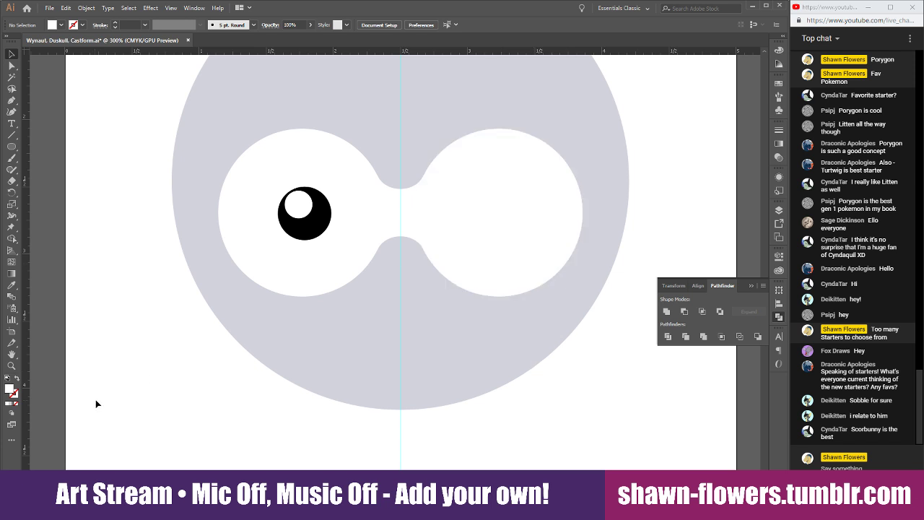
pyautogui.scroll(4, 313, 238)
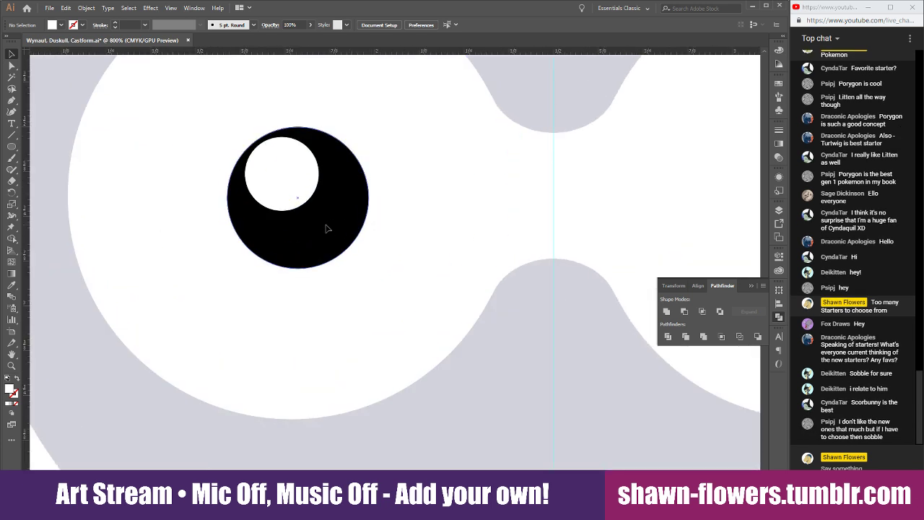
pyautogui.moveTo(277, 238)
pyautogui.mouseDown()
pyautogui.moveTo(322, 239)
pyautogui.moveTo(281, 238)
pyautogui.mouseUp()
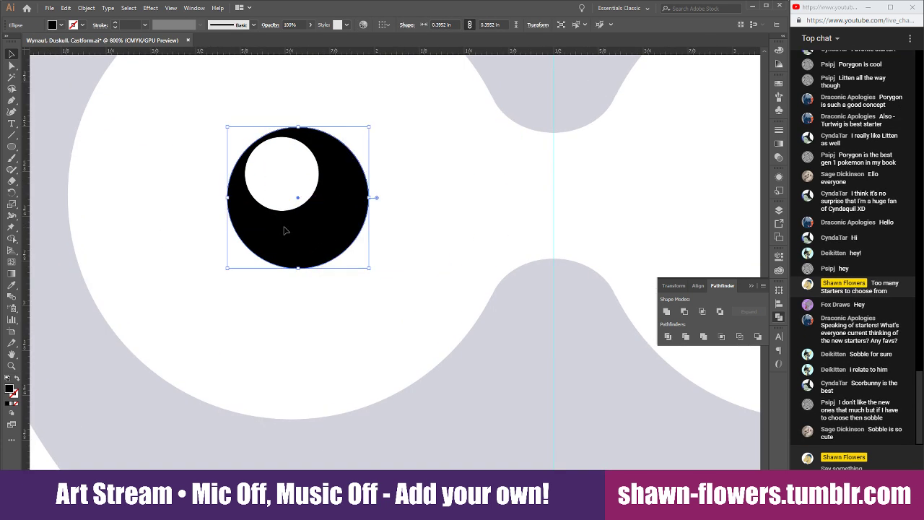
pyautogui.moveTo(373, 127); pyautogui.dragTo(347, 197)
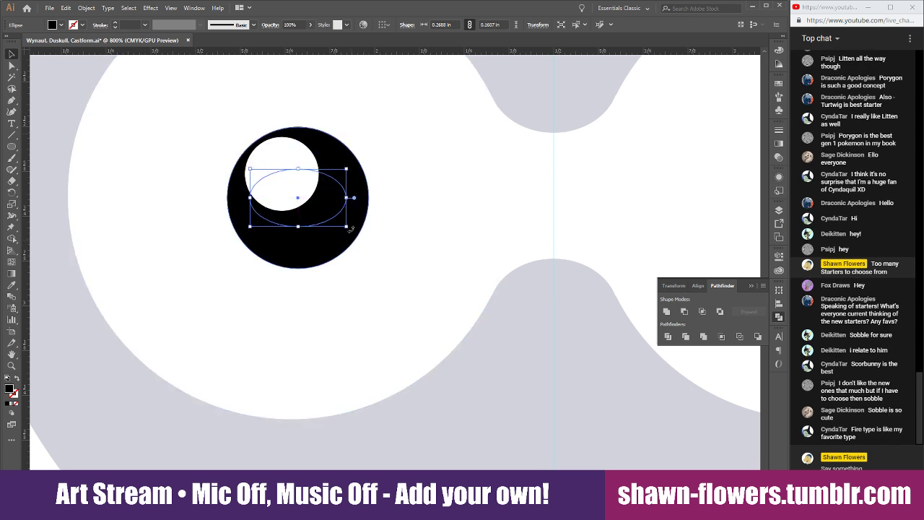
pyautogui.moveTo(351, 229)
pyautogui.mouseDown()
pyautogui.moveTo(361, 209)
pyautogui.moveTo(343, 217)
pyautogui.moveTo(346, 239)
pyautogui.moveTo(351, 230)
pyautogui.mouseUp()
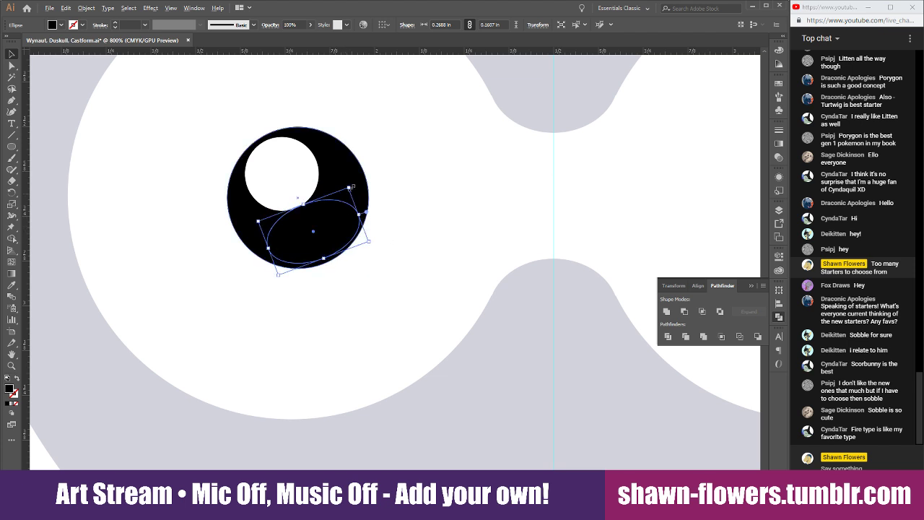
# Resize the tilted lower ellipse to about 0.18 by 0.14 in and fit it just inside the pupil's lower right edge
pyautogui.moveTo(349, 187); pyautogui.dragTo(338, 237)
pyautogui.scroll(-5, 285, 252)
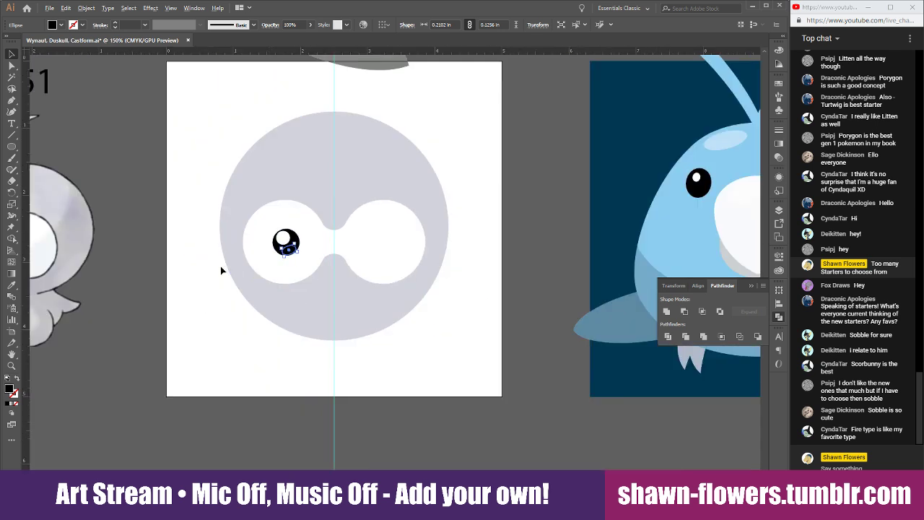
pyautogui.hscroll(-3, 221, 270)
pyautogui.scroll(8, 361, 275)
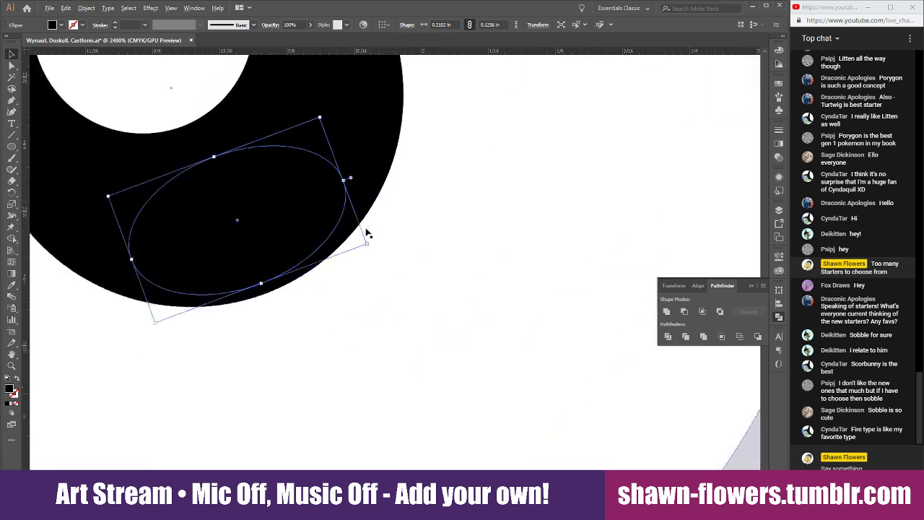
pyautogui.scroll(1, 367, 233)
pyautogui.moveTo(351, 164); pyautogui.dragTo(309, 175)
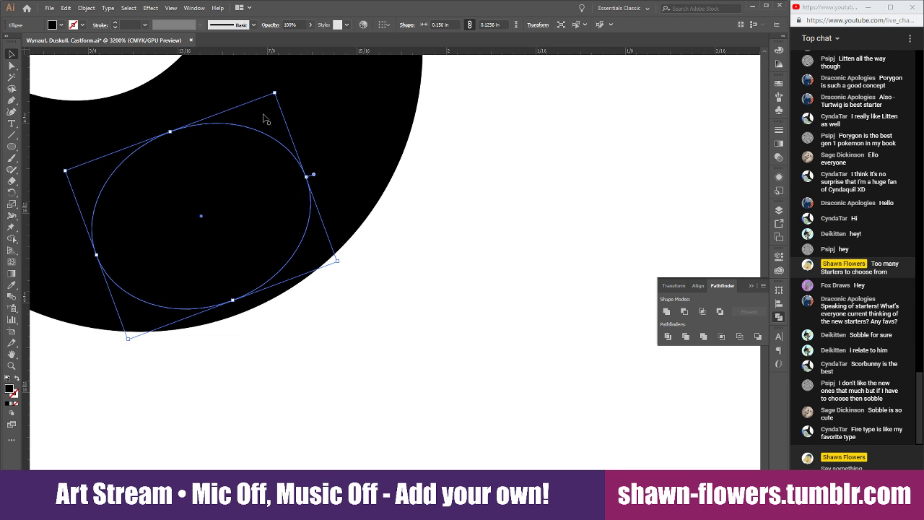
pyautogui.moveTo(274, 92); pyautogui.dragTo(296, 56)
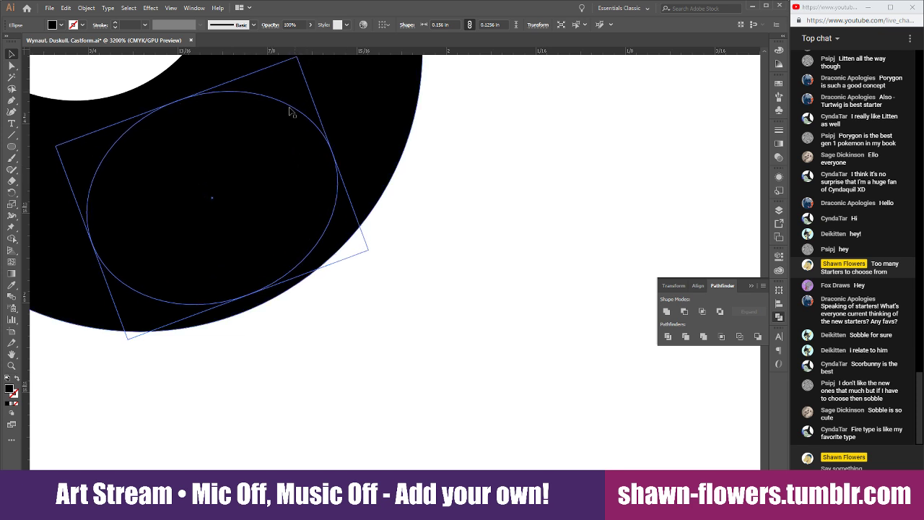
pyautogui.moveTo(266, 184); pyautogui.dragTo(267, 177)
pyautogui.scroll(-7, 224, 227)
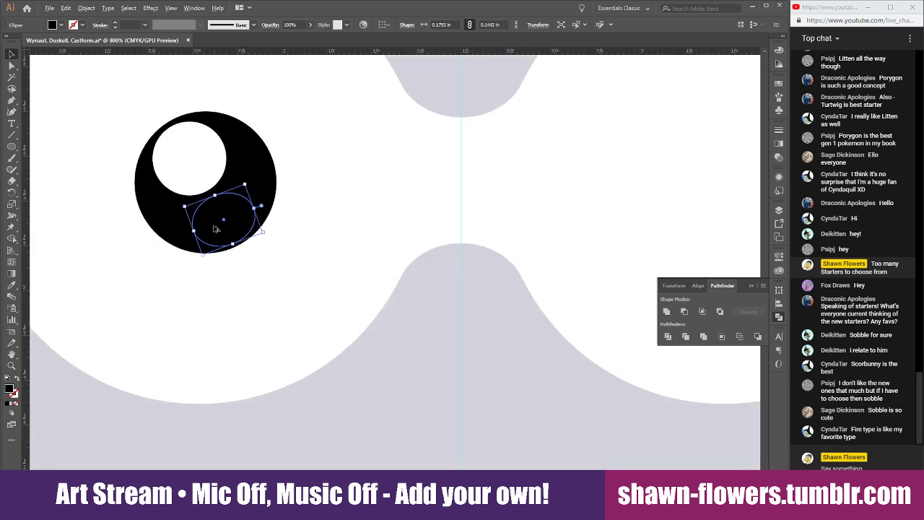
# Fill the lower ellipse with the dark grey sampled from the reference Castform's eye using the Eyedropper, and deselect it
pyautogui.hscroll(-1, 305, 266)
pyautogui.hscroll(-9, 264, 259)
pyautogui.scroll(-2, 270, 264)
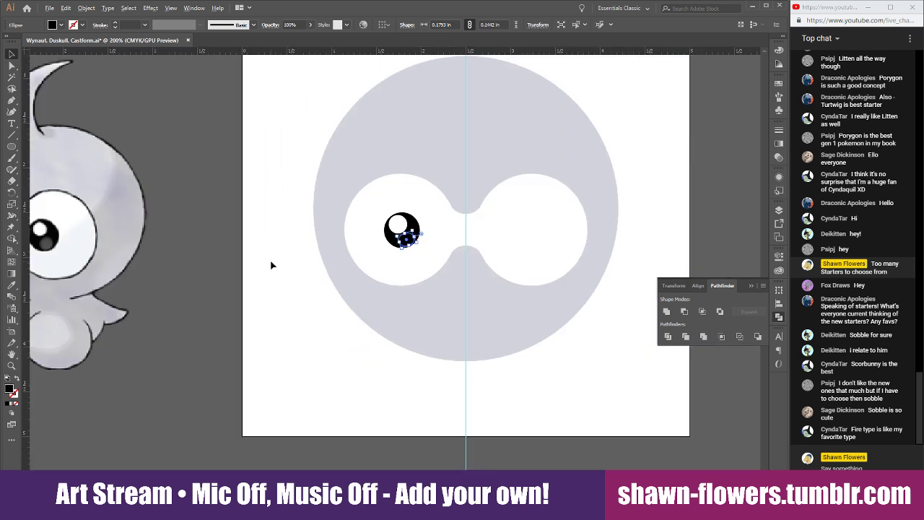
pyautogui.hscroll(-1, 270, 265)
pyautogui.click(11, 286)
pyautogui.scroll(2, 141, 260)
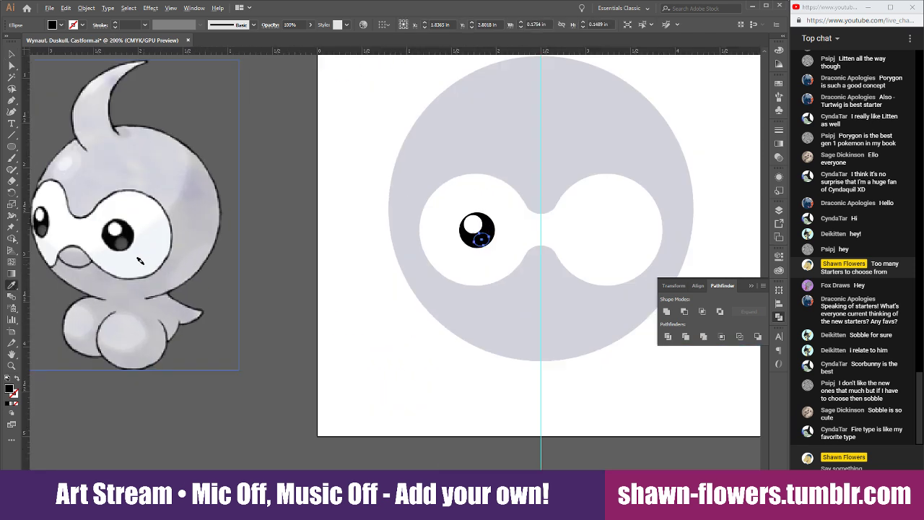
pyautogui.click(115, 233)
pyautogui.click(12, 54)
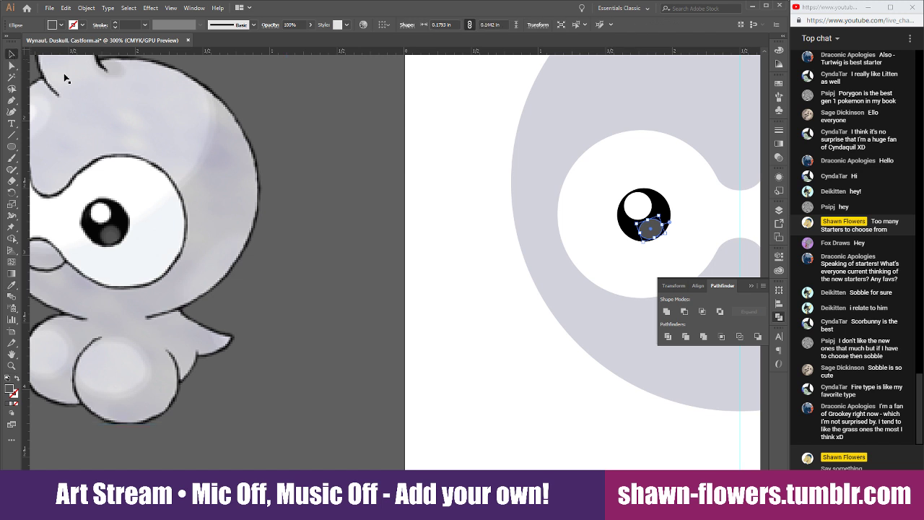
pyautogui.click(420, 228)
pyautogui.hscroll(3, 404, 245)
pyautogui.hscroll(2, 376, 266)
pyautogui.scroll(-2, 375, 276)
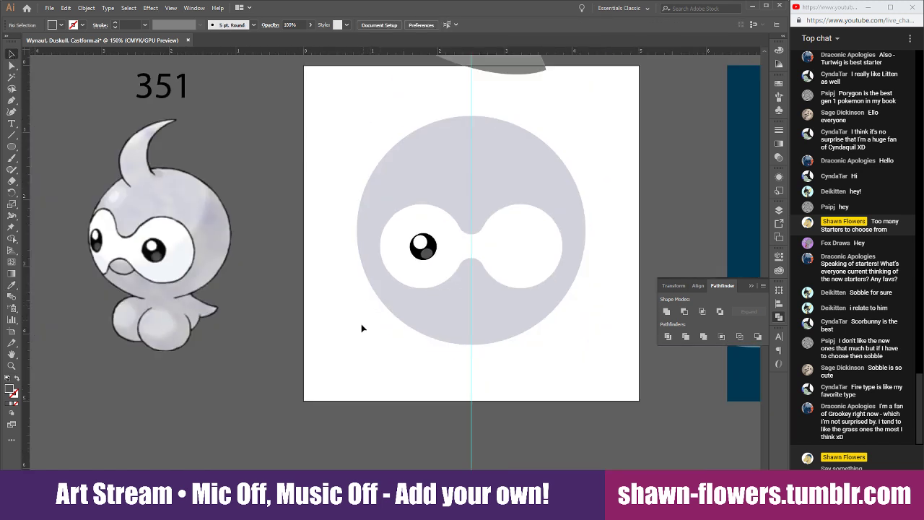
pyautogui.hscroll(2, 353, 335)
pyautogui.hscroll(2, 355, 339)
pyautogui.scroll(1, 418, 289)
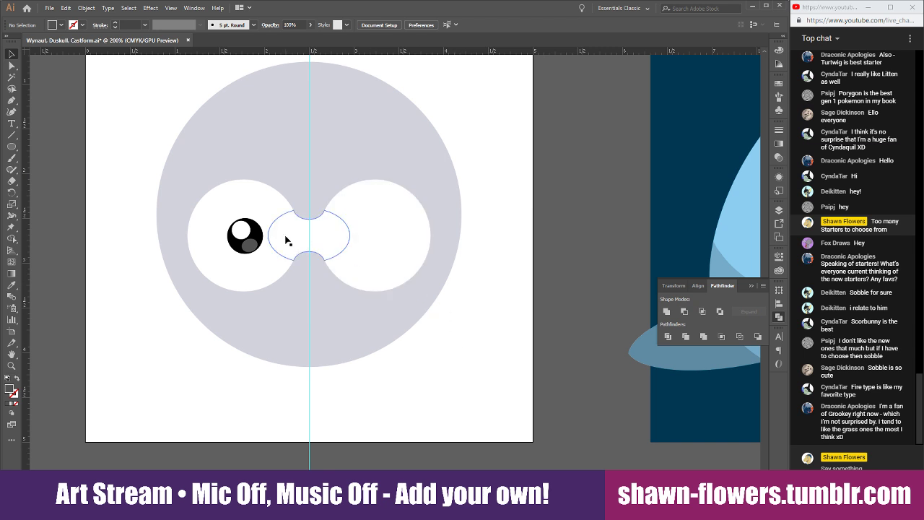
pyautogui.scroll(2, 275, 245)
pyautogui.click(252, 228)
pyautogui.click(264, 202)
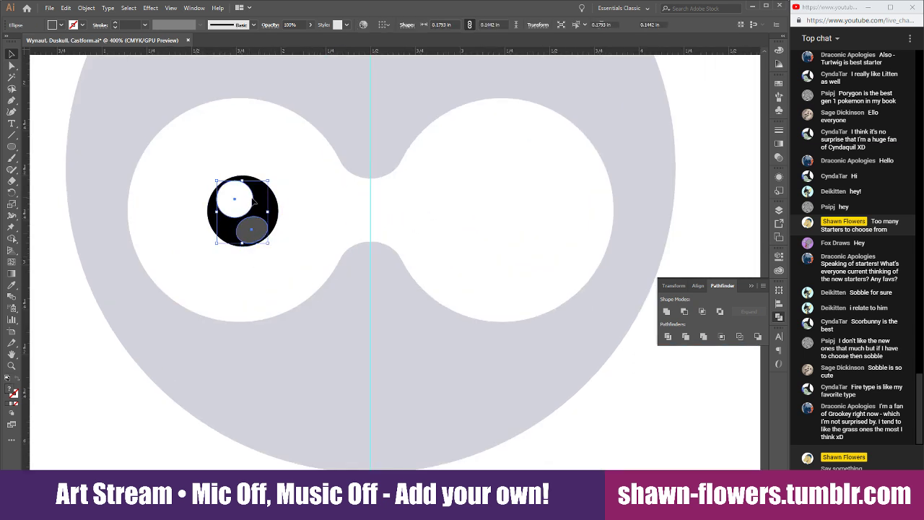
pyautogui.moveTo(265, 210); pyautogui.dragTo(503, 211)
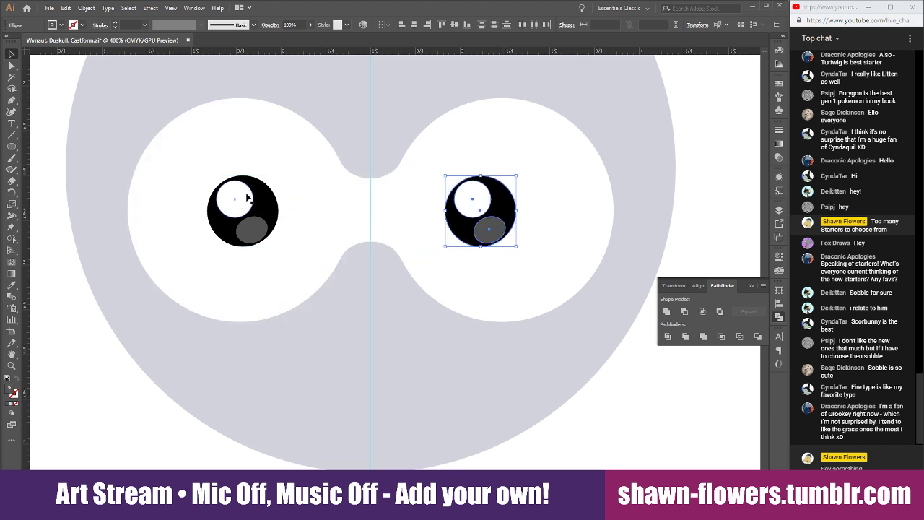
pyautogui.keyDown('shift'); pyautogui.click(271, 213); pyautogui.keyUp('shift')
pyautogui.moveTo(265, 210); pyautogui.dragTo(273, 209)
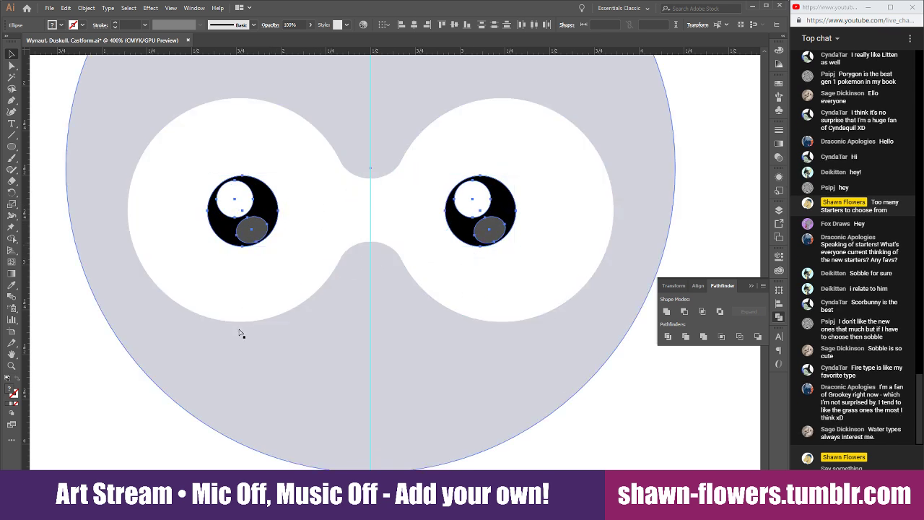
pyautogui.hotkey('ctrl', 'z')
pyautogui.click(133, 420)
# Copy the left pupil with its two highlights straight across to the right eye, and centre the pair on the vertical guide
pyautogui.click(263, 209)
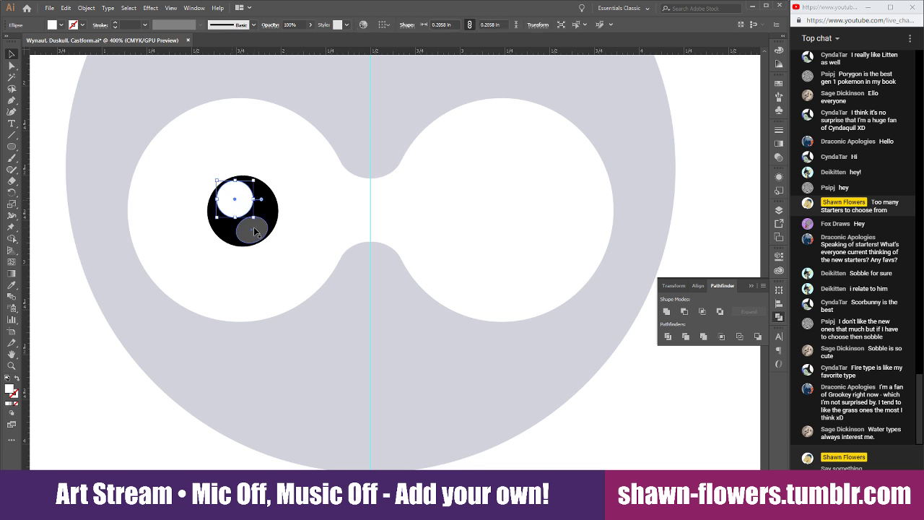
pyautogui.moveTo(264, 210); pyautogui.dragTo(508, 208)
pyautogui.keyDown('shift'); pyautogui.click(238, 197); pyautogui.keyUp('shift')
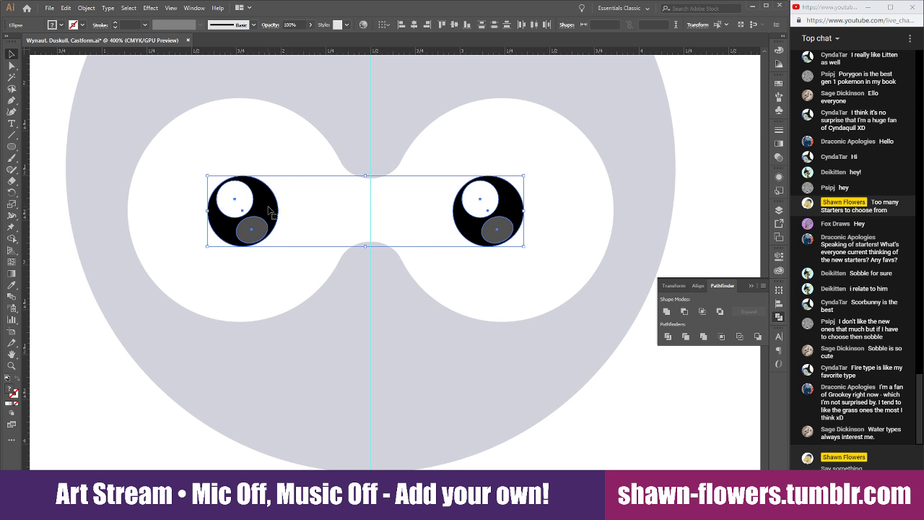
pyautogui.keyDown('shift'); pyautogui.click(267, 210); pyautogui.keyUp('shift')
pyautogui.keyDown('shift'); pyautogui.click(260, 217); pyautogui.keyUp('shift')
pyautogui.moveTo(270, 210)
pyautogui.mouseDown()
pyautogui.moveTo(222, 209)
pyautogui.moveTo(276, 210)
pyautogui.mouseUp()
pyautogui.click(672, 392)
pyautogui.scroll(-2, 671, 393)
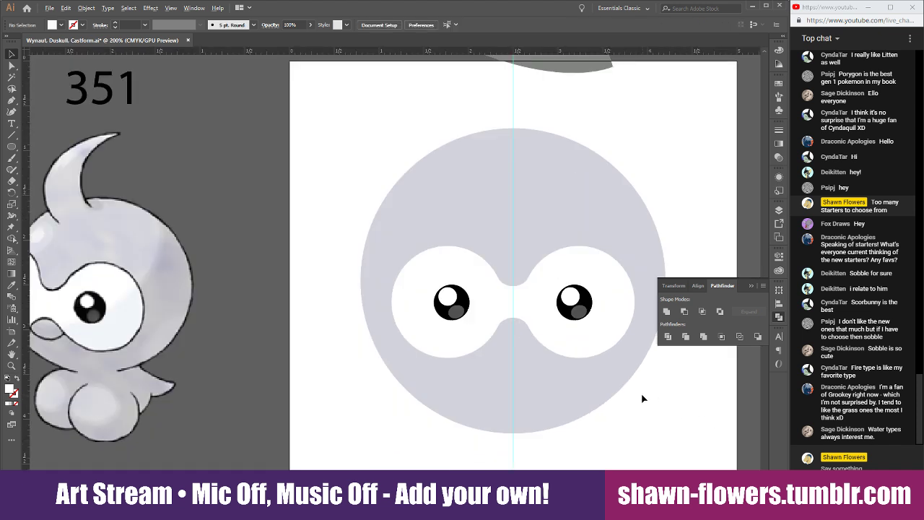
pyautogui.hscroll(2, 488, 450)
pyautogui.scroll(2, 485, 462)
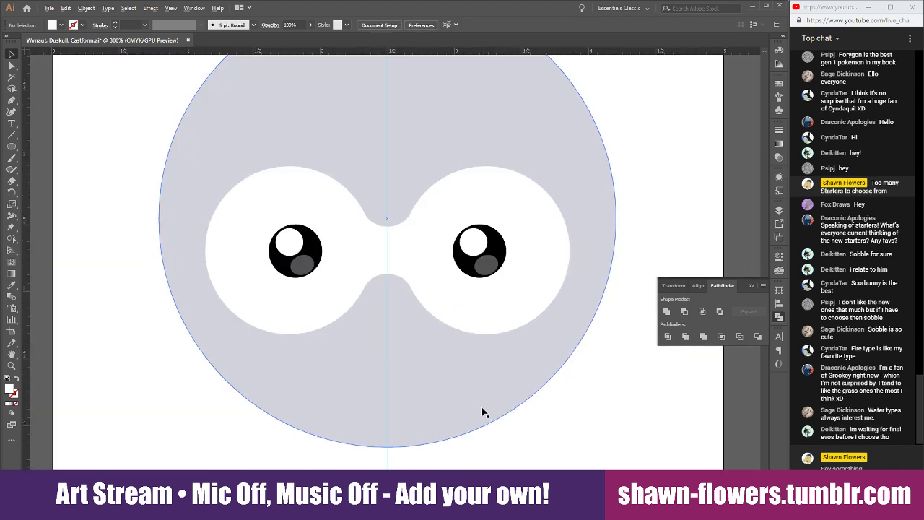
pyautogui.click(233, 200)
pyautogui.keyDown('shift'); pyautogui.click(243, 220); pyautogui.keyUp('shift')
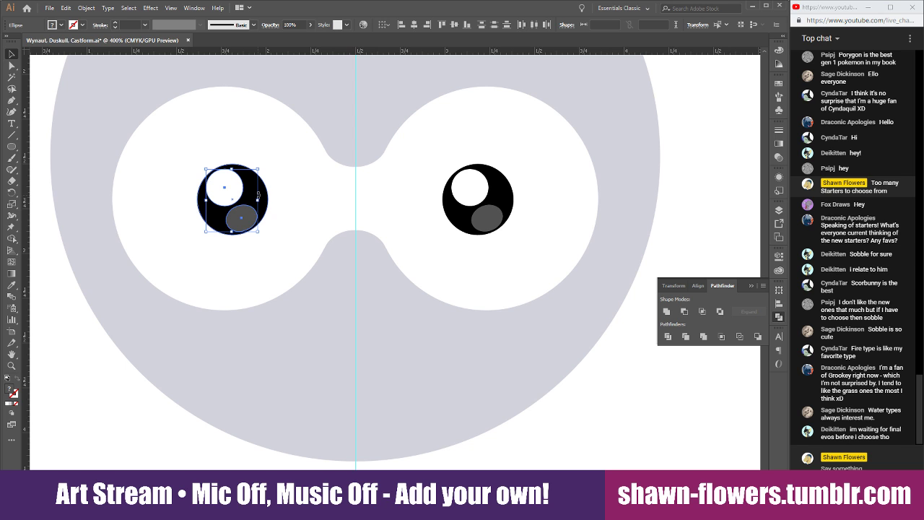
pyautogui.keyDown('shift'); pyautogui.click(255, 195); pyautogui.keyUp('shift')
pyautogui.keyDown('shift'); pyautogui.click(481, 195); pyautogui.keyUp('shift')
pyautogui.keyDown('shift'); pyautogui.click(489, 216); pyautogui.keyUp('shift')
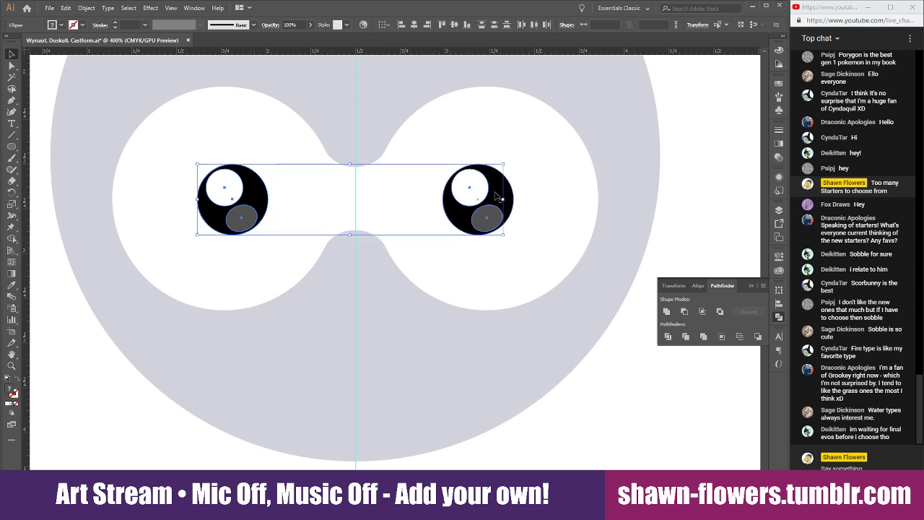
pyautogui.keyDown('shift'); pyautogui.click(495, 192); pyautogui.keyUp('shift')
pyautogui.click(709, 189)
pyautogui.scroll(-2, 622, 338)
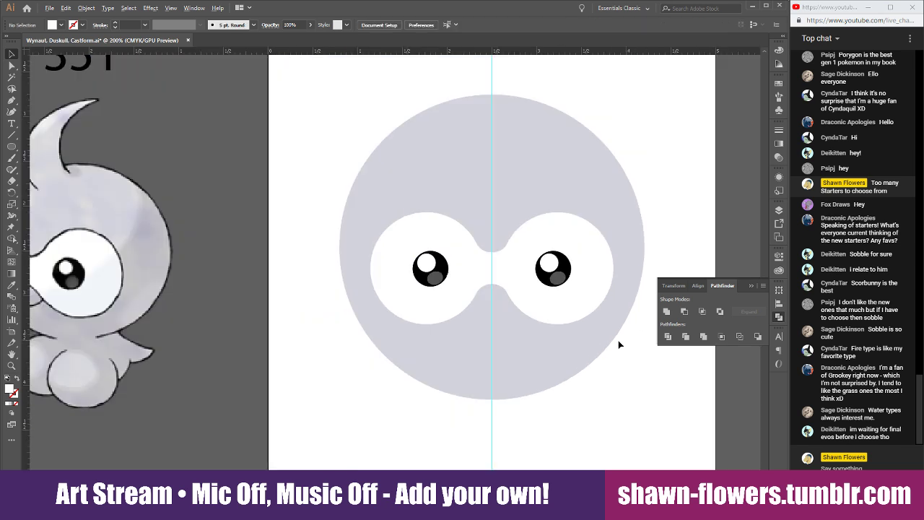
pyautogui.hscroll(1, 373, 373)
pyautogui.scroll(-1, 373, 373)
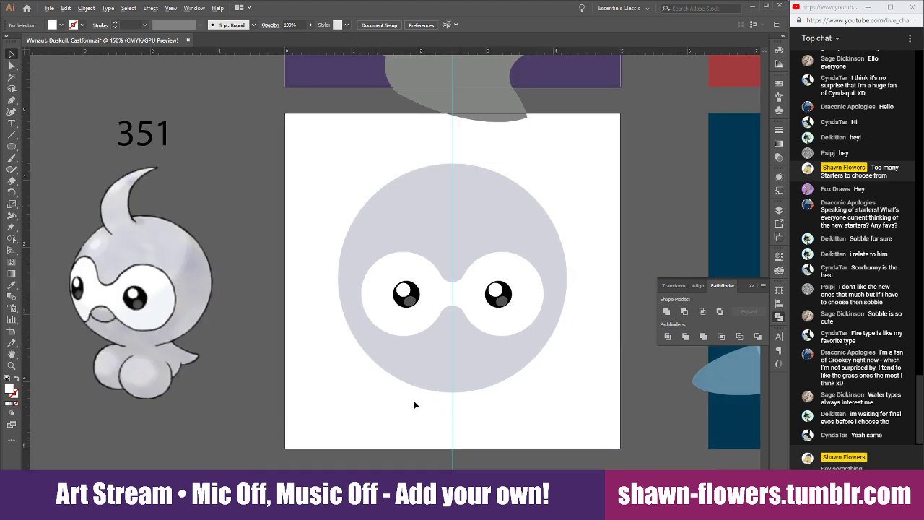
pyautogui.scroll(2, 396, 403)
pyautogui.scroll(-2, 397, 404)
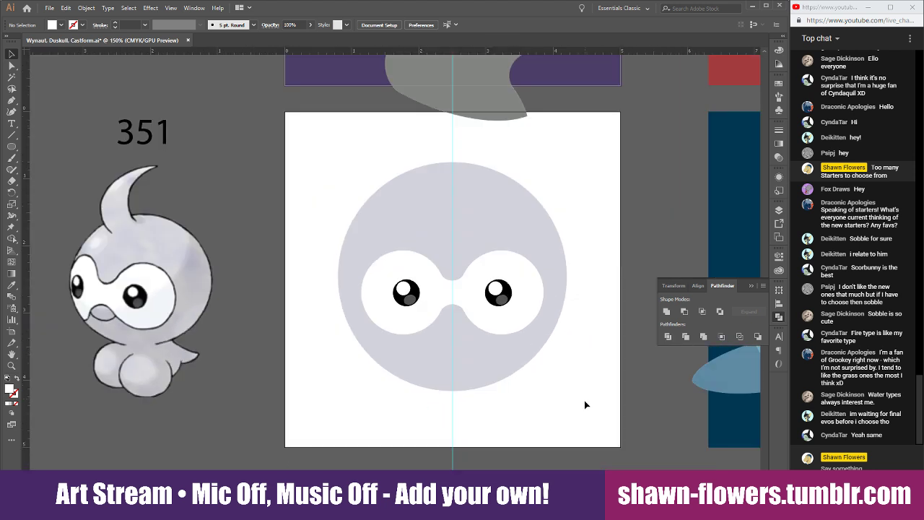
# Select both pupils with their highlights and scale them up slightly in proportion
pyautogui.scroll(2, 444, 324)
pyautogui.click(381, 268)
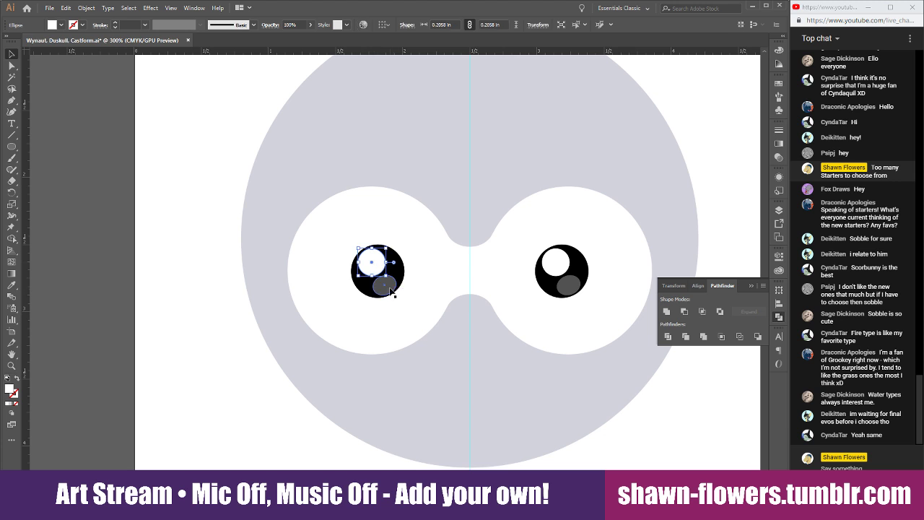
pyautogui.keyDown('shift'); pyautogui.click(391, 291); pyautogui.keyUp('shift')
pyautogui.keyDown('shift'); pyautogui.click(393, 271); pyautogui.keyUp('shift')
pyautogui.keyDown('shift'); pyautogui.click(391, 266); pyautogui.keyUp('shift')
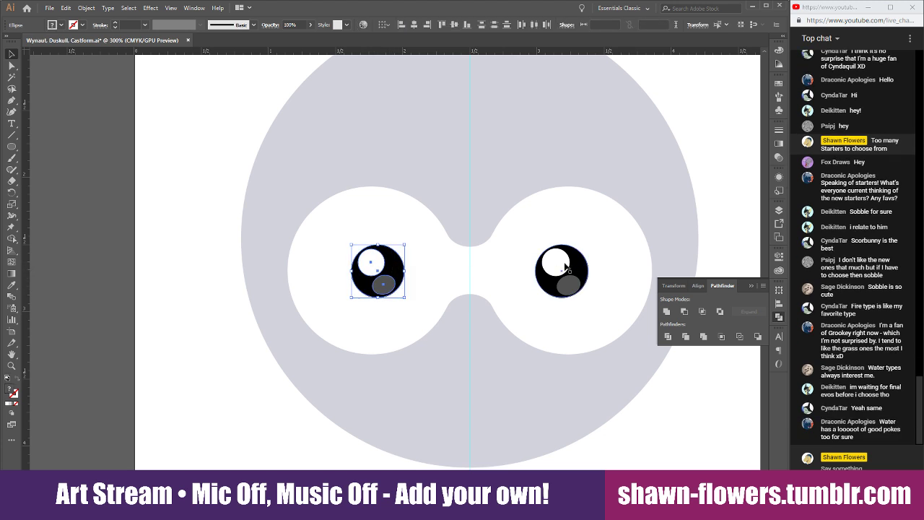
pyautogui.keyDown('shift'); pyautogui.click(562, 264); pyautogui.keyUp('shift')
pyautogui.keyDown('shift'); pyautogui.click(574, 284); pyautogui.keyUp('shift')
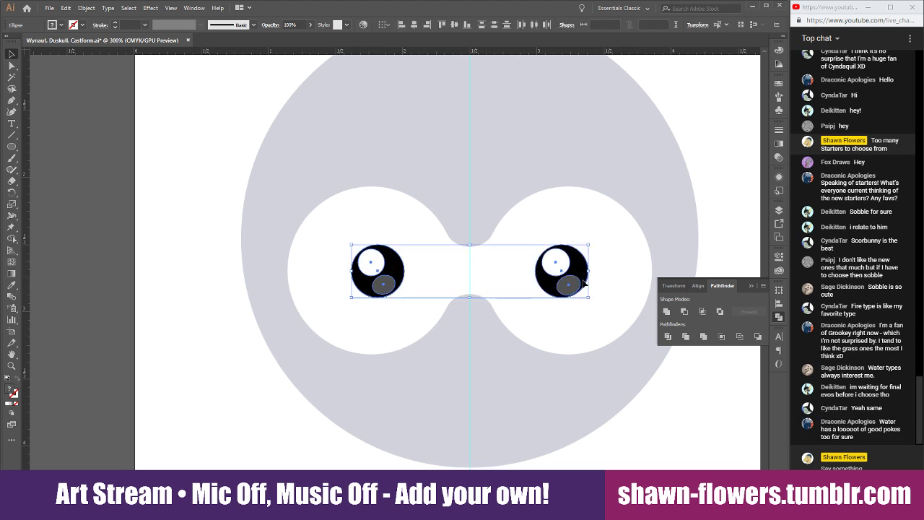
pyautogui.moveTo(581, 296); pyautogui.dragTo(610, 314)
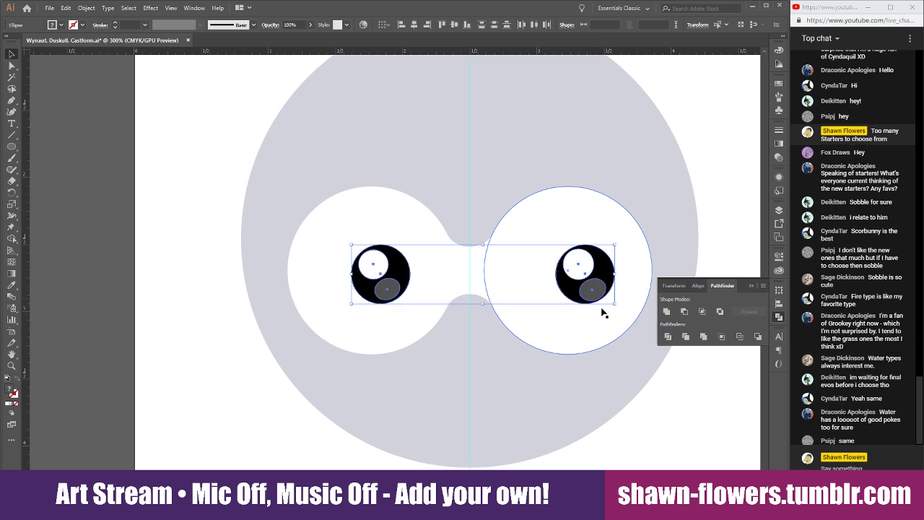
pyautogui.click(656, 422)
# Move the right pupil with its highlights horizontally inward, closer to the vertical guide
pyautogui.click(580, 267)
pyautogui.keyDown('shift'); pyautogui.click(595, 295); pyautogui.keyUp('shift')
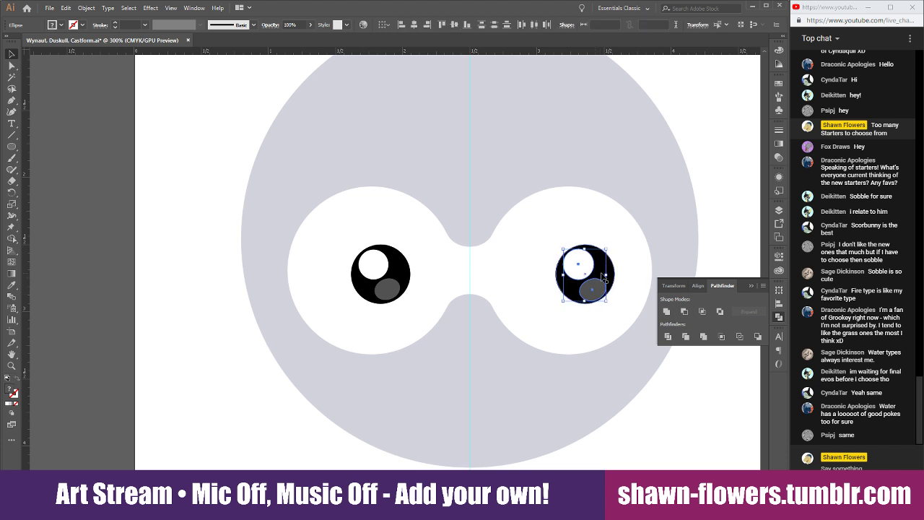
pyautogui.keyDown('shift'); pyautogui.click(602, 270); pyautogui.keyUp('shift')
pyautogui.moveTo(601, 268); pyautogui.dragTo(572, 266)
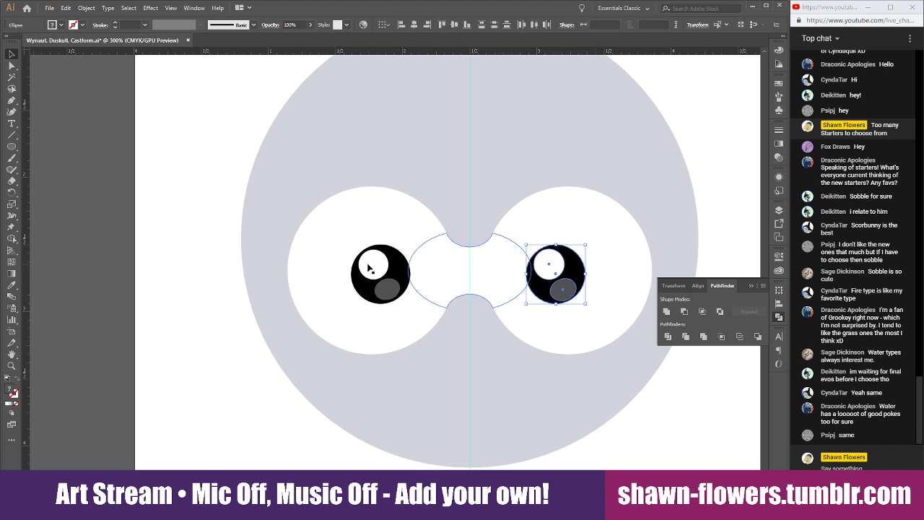
# Select both pupils with their highlights, shift them slightly sideways to centre the pair on the vertical guide, and deselect them
pyautogui.keyDown('shift'); pyautogui.click(372, 265); pyautogui.keyUp('shift')
pyautogui.keyDown('shift'); pyautogui.click(388, 290); pyautogui.keyUp('shift')
pyautogui.keyDown('shift'); pyautogui.click(392, 271); pyautogui.keyUp('shift')
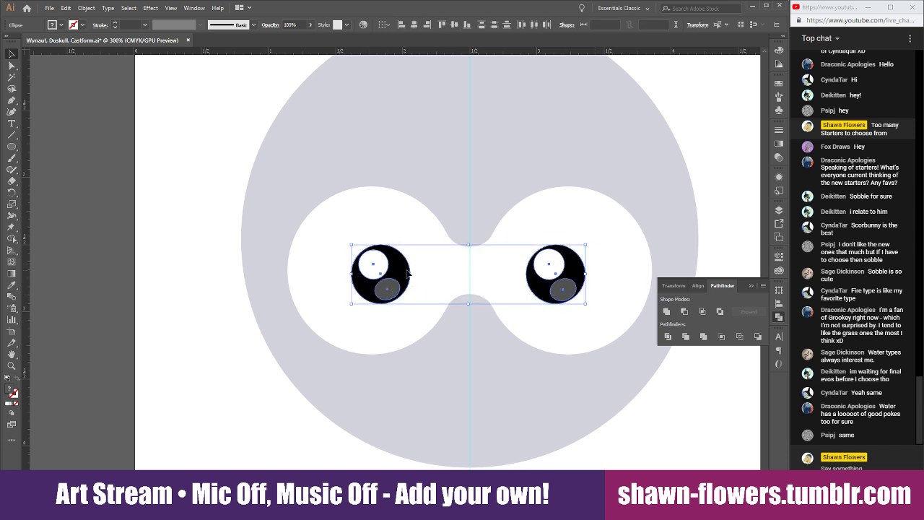
pyautogui.moveTo(398, 274); pyautogui.dragTo(400, 273)
pyautogui.click(678, 432)
pyautogui.scroll(-1, 674, 428)
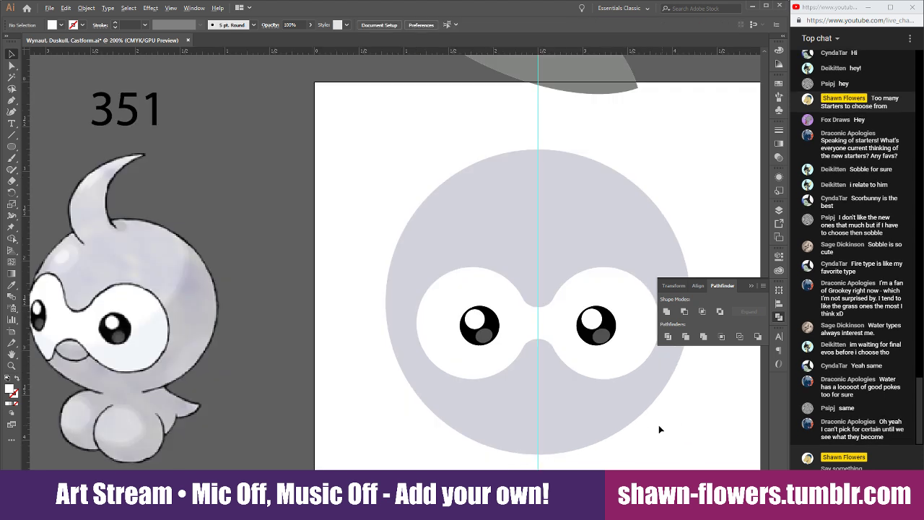
pyautogui.hscroll(5, 660, 430)
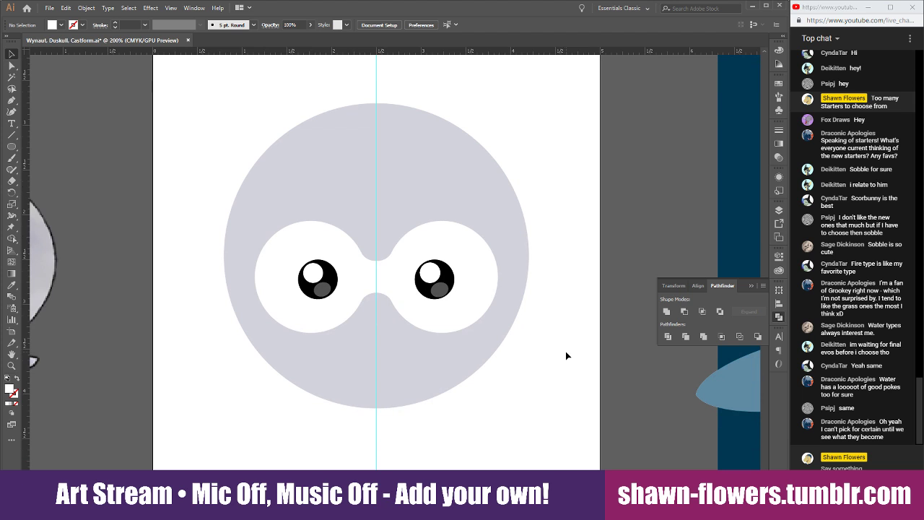
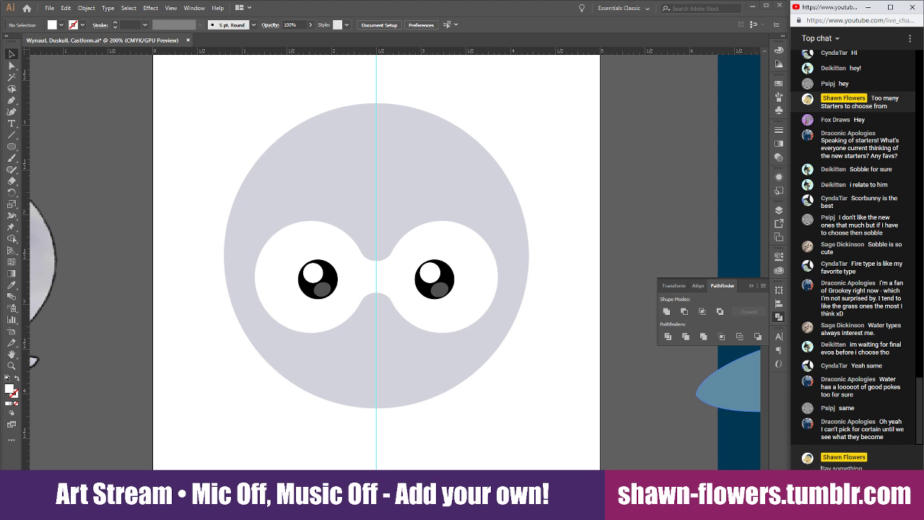
# Switch to the YouTube live chat and post "A really enjoyed Froakie" and "Probably my most recent preffered starter"
pyautogui.write('A')
pyautogui.write('really enjoyed Froakie')
pyautogui.press('Return')
pyautogui.write('Pi')
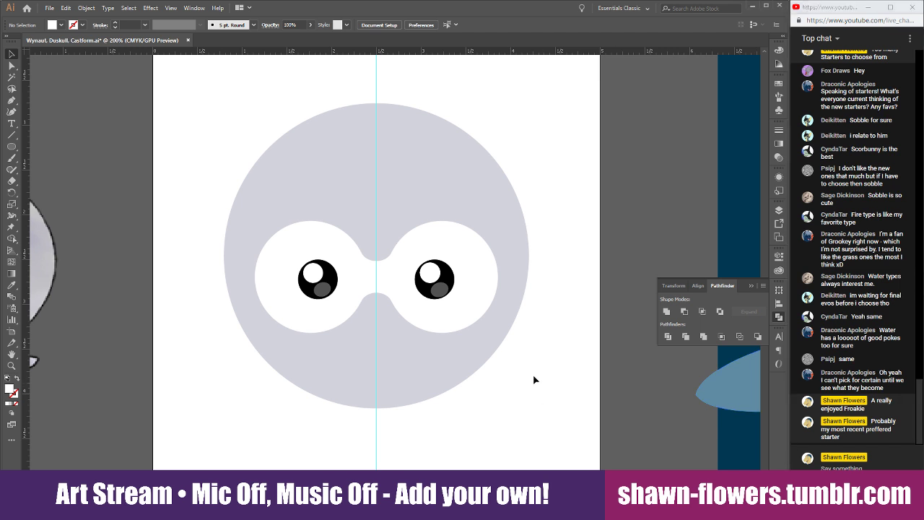
# Select the two white circles and the connecting bridge of the eye mask and enlarge them about their centre, almost to the head's edges
pyautogui.scroll(2, 534, 379)
pyautogui.scroll(-1, 534, 379)
pyautogui.hscroll(-7, 575, 386)
pyautogui.scroll(-1, 551, 371)
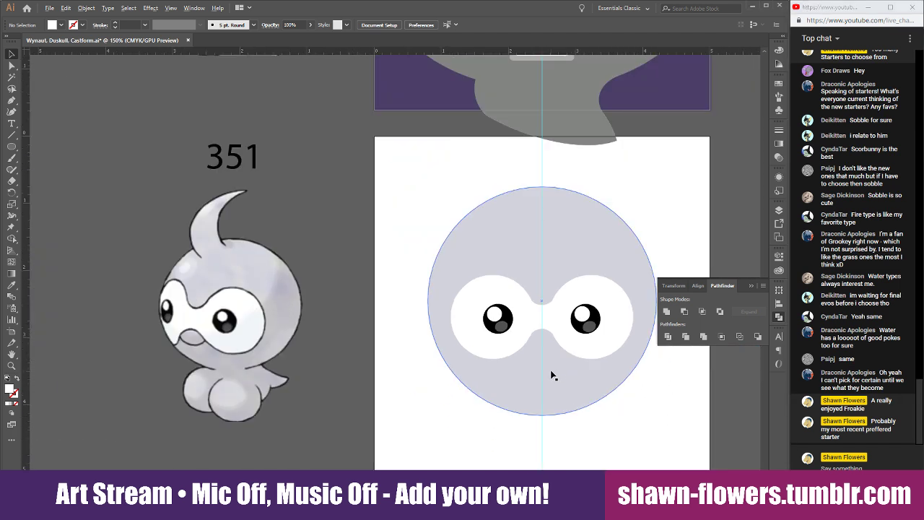
pyautogui.hscroll(4, 551, 375)
pyautogui.scroll(2, 405, 345)
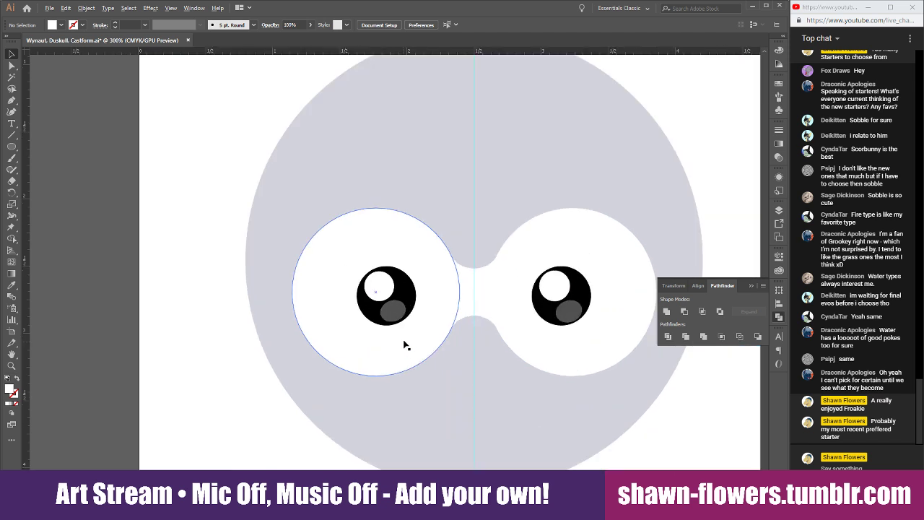
pyautogui.click(419, 251)
pyautogui.keyDown('shift'); pyautogui.click(474, 287); pyautogui.keyUp('shift')
pyautogui.keyDown('shift'); pyautogui.click(540, 249); pyautogui.keyUp('shift')
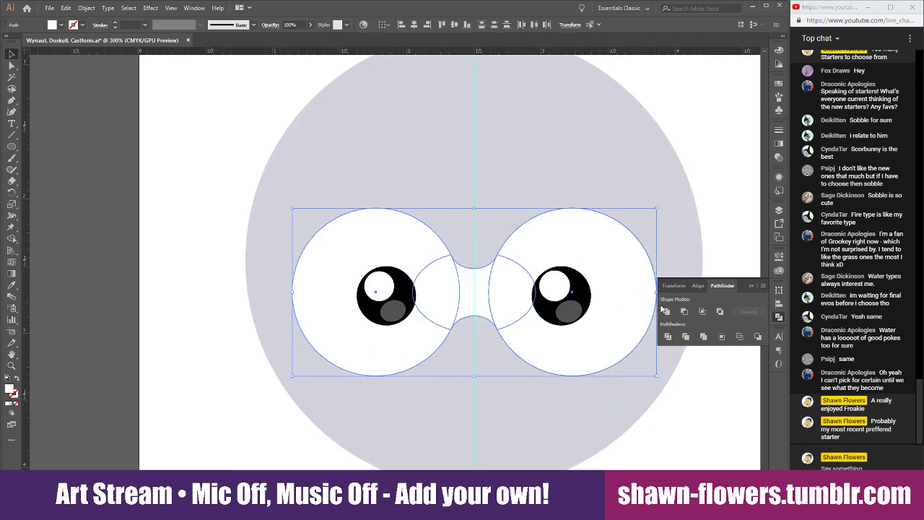
pyautogui.moveTo(657, 208); pyautogui.dragTo(723, 162)
pyautogui.click(643, 441)
pyautogui.hscroll(2, 641, 419)
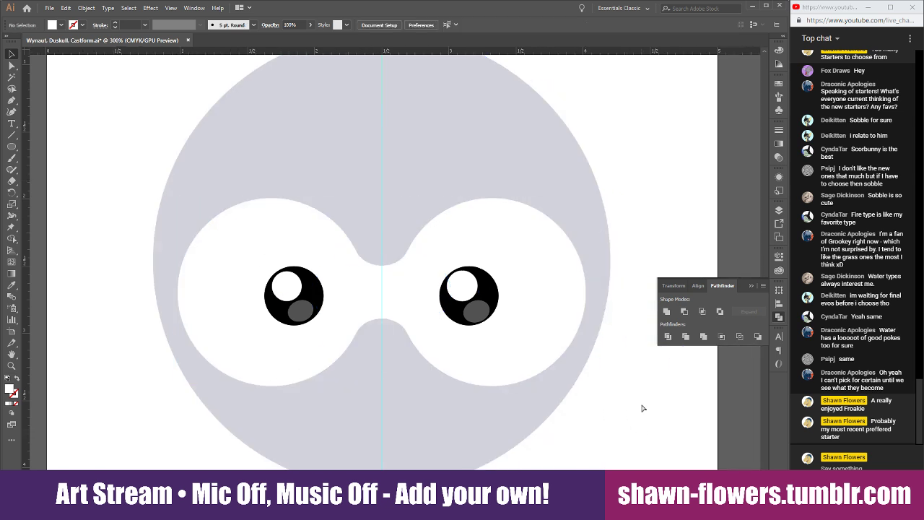
# Move the round head shape down slightly behind the eye mask, keeping it centred on the vertical guide, and deselect it
pyautogui.scroll(-2, 586, 386)
pyautogui.click(491, 411)
pyautogui.hotkey('ctrl', 'shift', 'a')
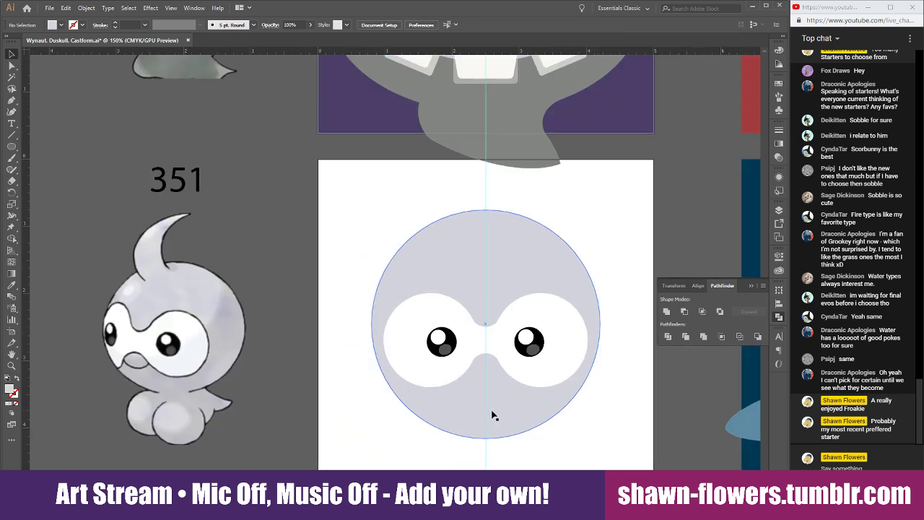
pyautogui.moveTo(504, 410); pyautogui.dragTo(504, 410)
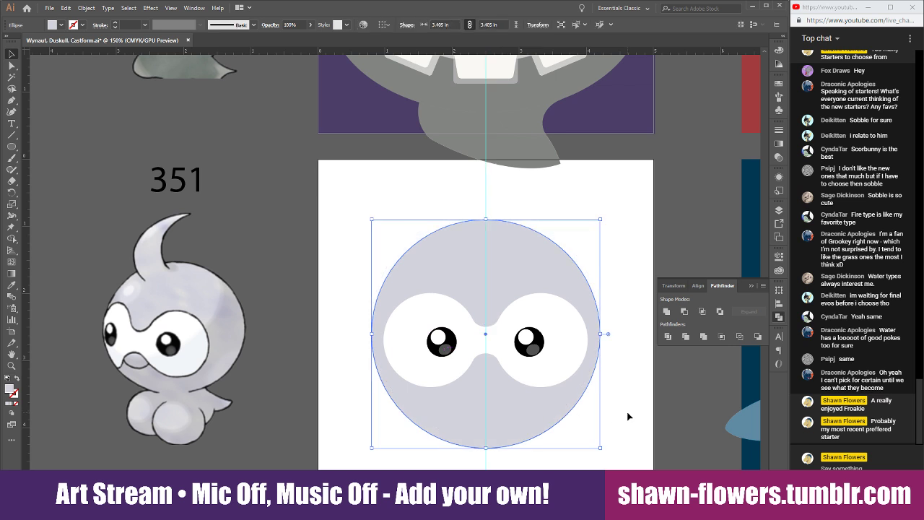
pyautogui.click(628, 417)
# Draw a circle about 1.09 in across with the Ellipse tool over the middle of the face, between the pupils
pyautogui.hscroll(1, 581, 399)
pyautogui.scroll(1, 531, 444)
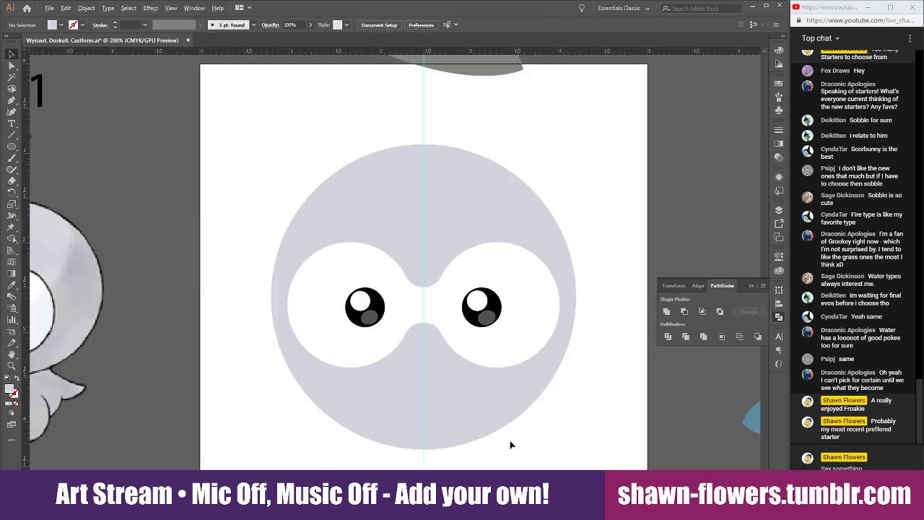
pyautogui.scroll(2, 321, 274)
pyautogui.click(10, 148)
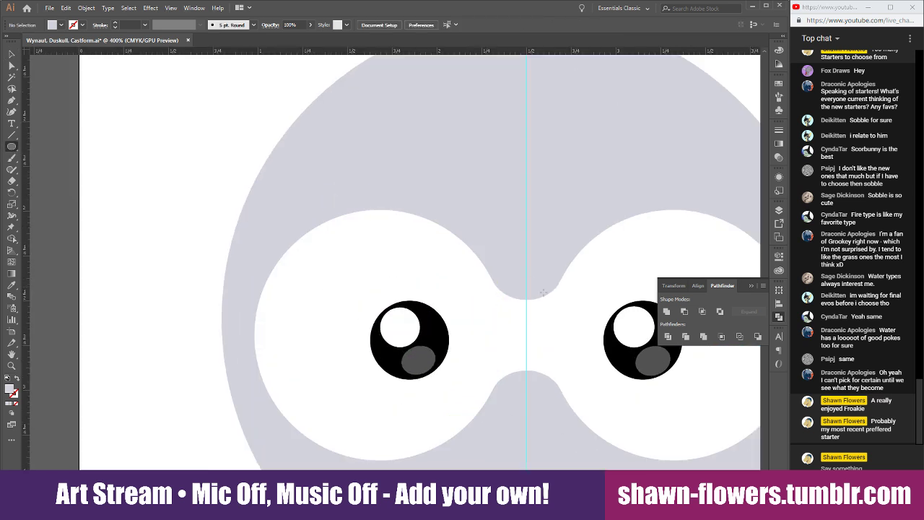
pyautogui.hscroll(3, 463, 244)
pyautogui.scroll(-2, 404, 231)
pyautogui.moveTo(303, 174); pyautogui.dragTo(498, 369)
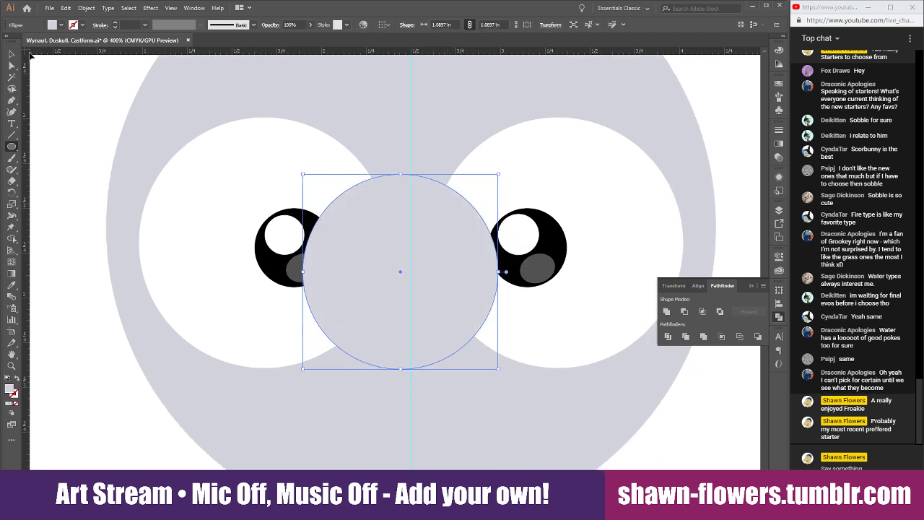
# Centre the new circle on the vertical guide and shrink it to about 1.02 in across
pyautogui.click(12, 54)
pyautogui.moveTo(414, 295); pyautogui.dragTo(427, 284)
pyautogui.moveTo(430, 334); pyautogui.dragTo(429, 341)
pyautogui.moveTo(511, 174); pyautogui.dragTo(503, 179)
# Place a copy of the circle slightly higher and subtract it from the original with Minus Front to form a thin smile crescent
pyautogui.moveTo(439, 349); pyautogui.dragTo(438, 338)
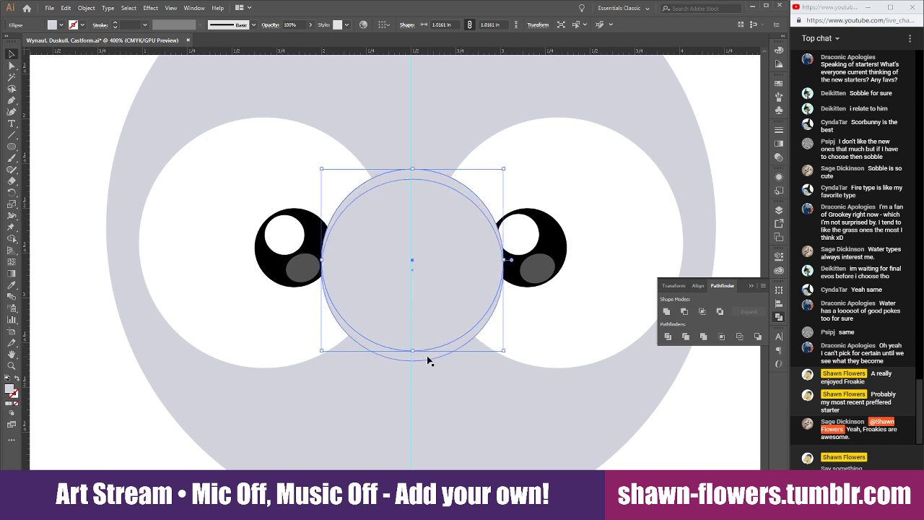
pyautogui.keyDown('shift'); pyautogui.click(427, 360); pyautogui.keyUp('shift')
pyautogui.click(686, 312)
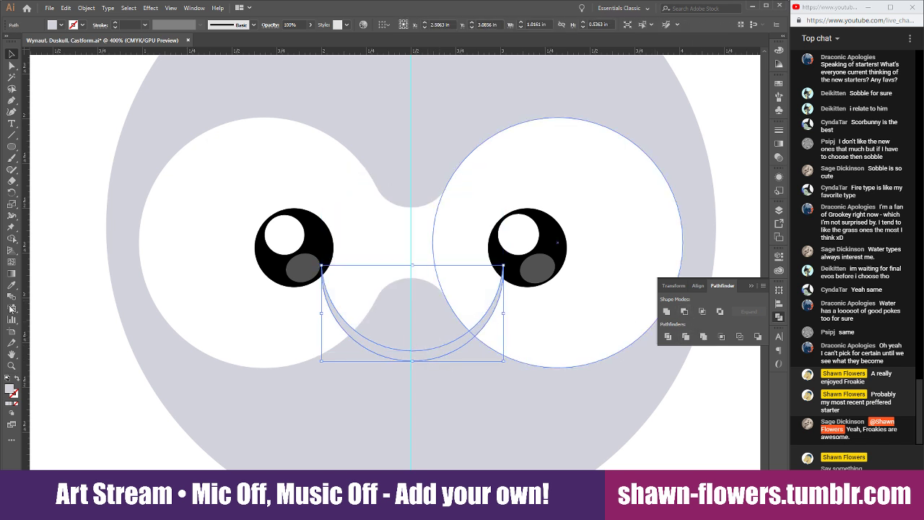
# Fill the smile crescent with the pupil's black and send it behind the white mask but in front of the head, then deselect
pyautogui.click(11, 285)
pyautogui.click(271, 256)
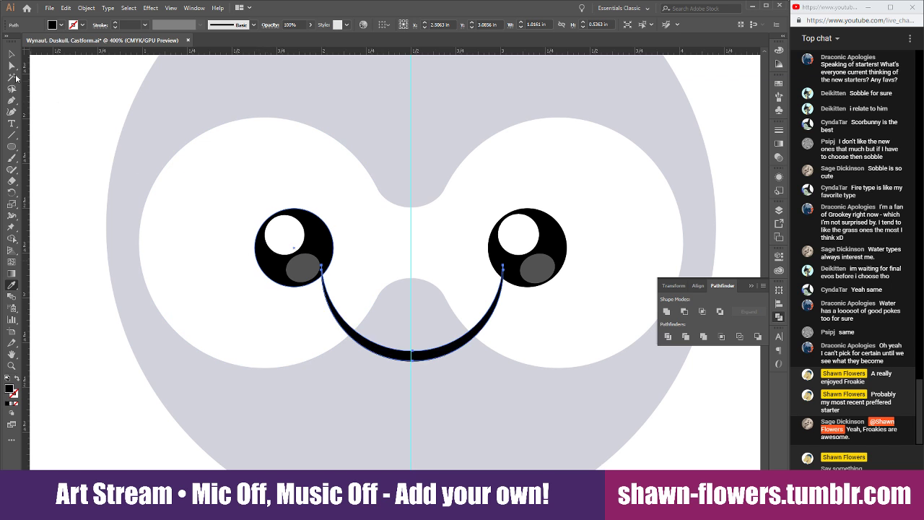
pyautogui.click(11, 54)
pyautogui.click(86, 87)
pyautogui.hotkey('ctrl', '[')
pyautogui.hotkey('ctrl', '[')
pyautogui.hotkey('ctrl', ']')
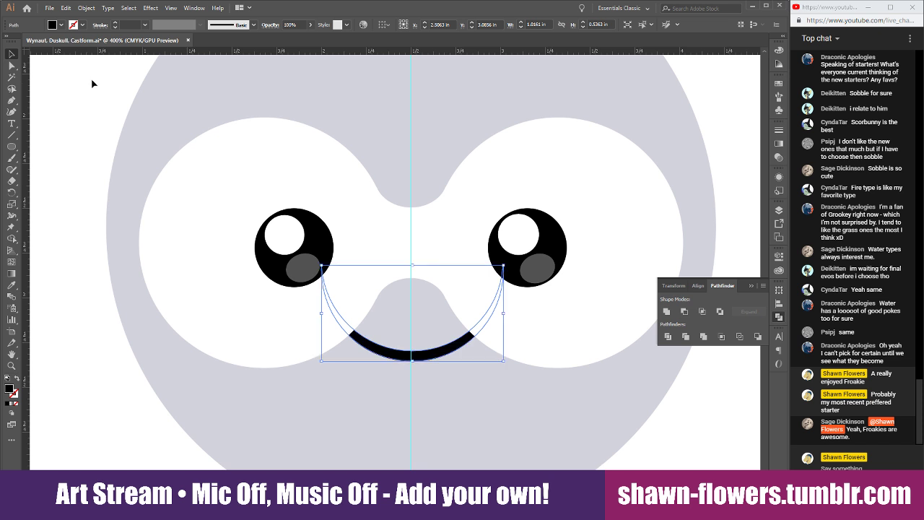
pyautogui.click(68, 369)
pyautogui.scroll(-2, 117, 395)
pyautogui.hscroll(-2, 383, 418)
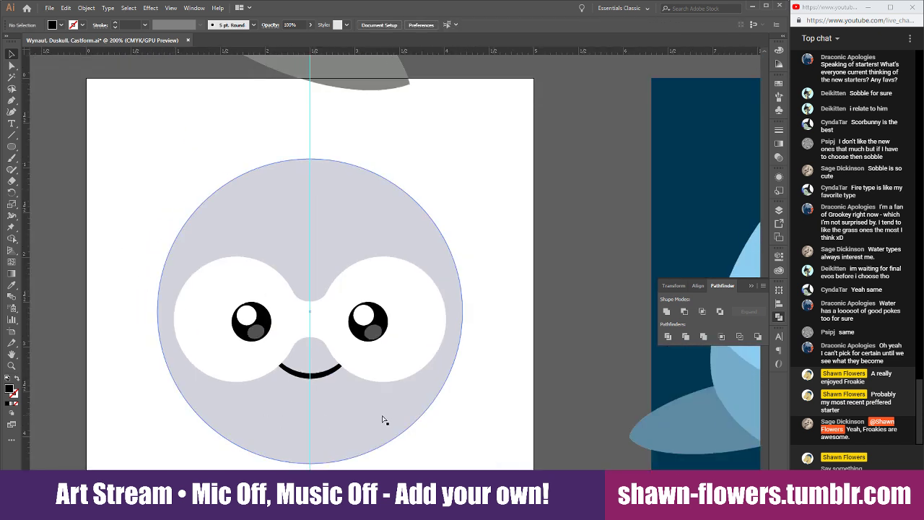
# Narrow the white mask symmetrically about the vertical guide by scaling both eye circles and the bridge together, then deselect
pyautogui.hotkey('ctrl', '+')
pyautogui.click(226, 181)
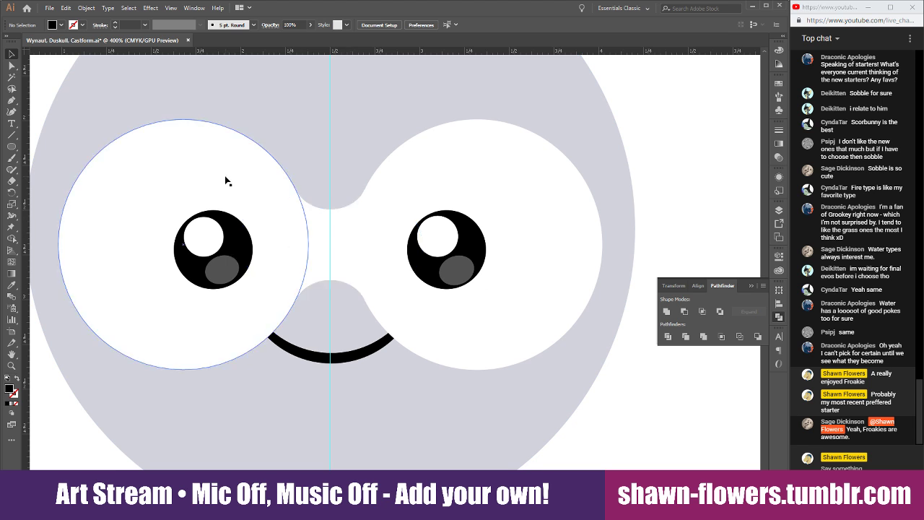
pyautogui.click(611, 221)
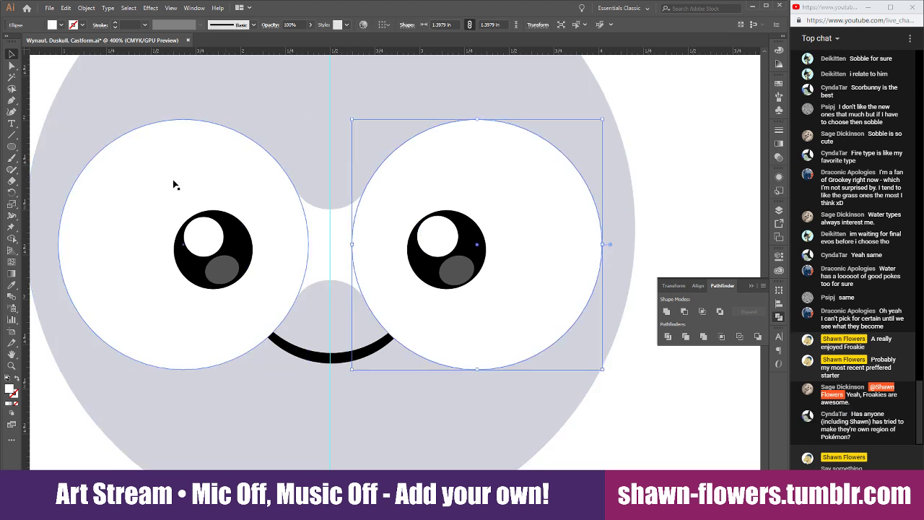
pyautogui.click(224, 204)
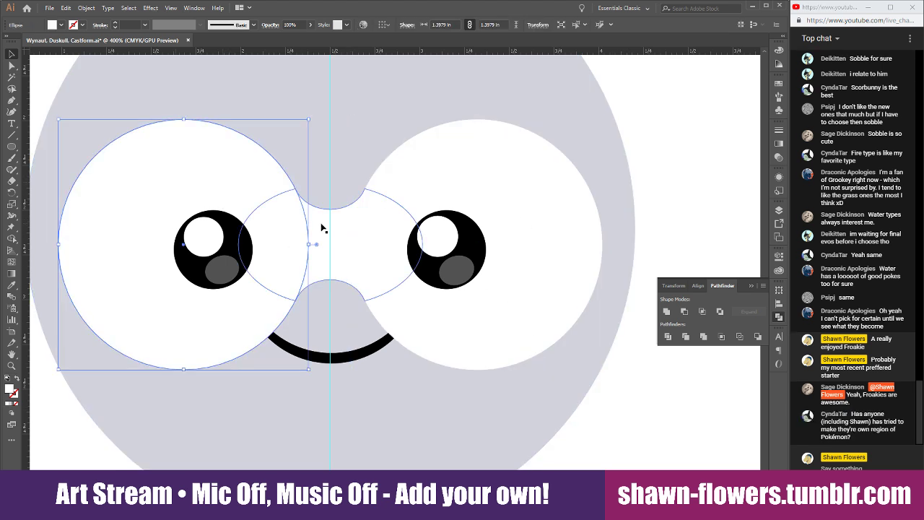
pyautogui.keyDown('shift'); pyautogui.click(359, 223); pyautogui.keyUp('shift')
pyautogui.keyDown('shift'); pyautogui.click(462, 213); pyautogui.keyUp('shift')
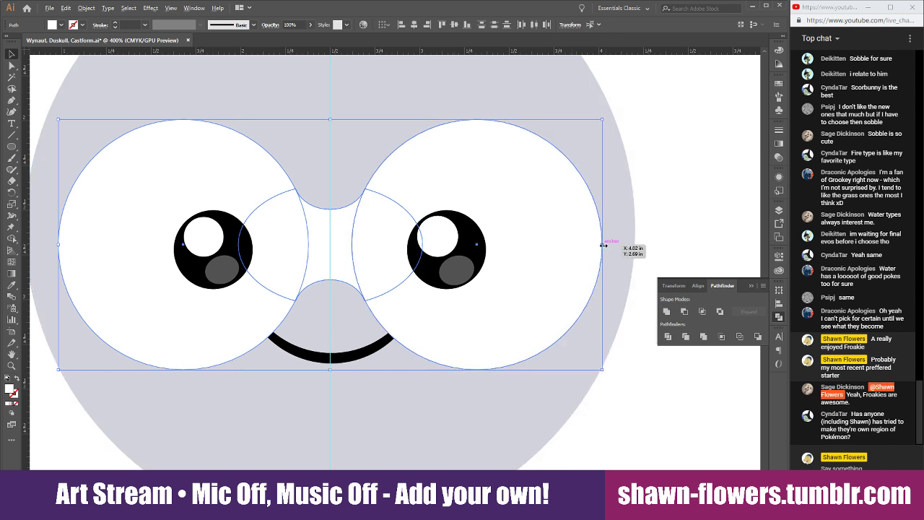
pyautogui.moveTo(602, 245); pyautogui.dragTo(574, 195)
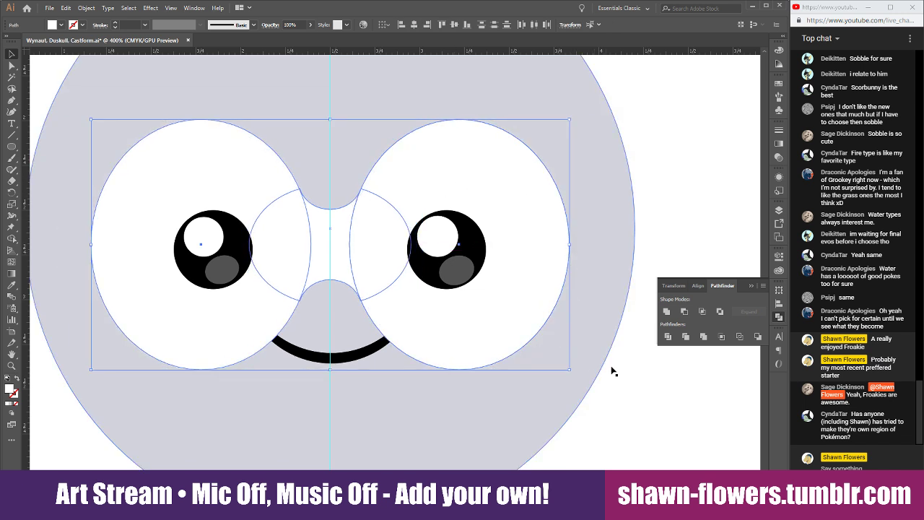
pyautogui.hotkey('ctrl', 'shift', 'a')
# Centre the smile on the vertical guide, scale it to about 0.83 in wide and 0.44 in high, and lower it slightly
pyautogui.click(333, 357)
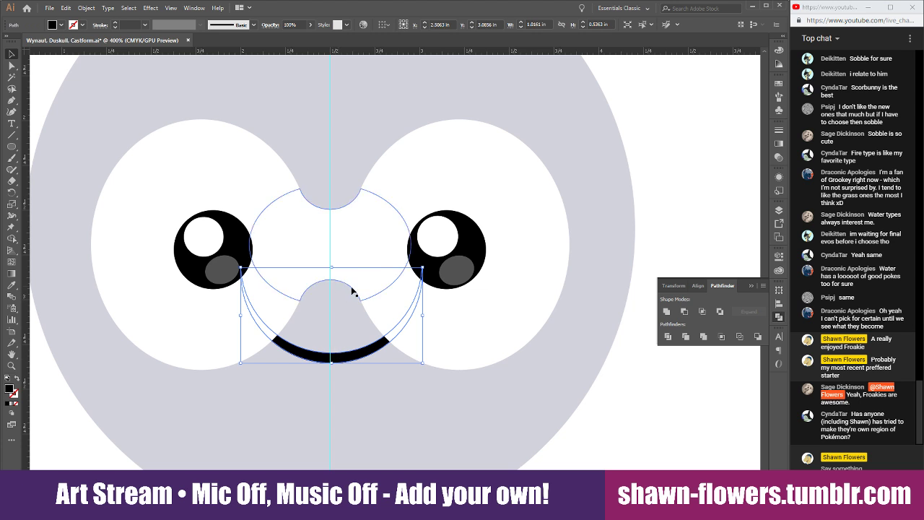
pyautogui.scroll(2, 347, 361)
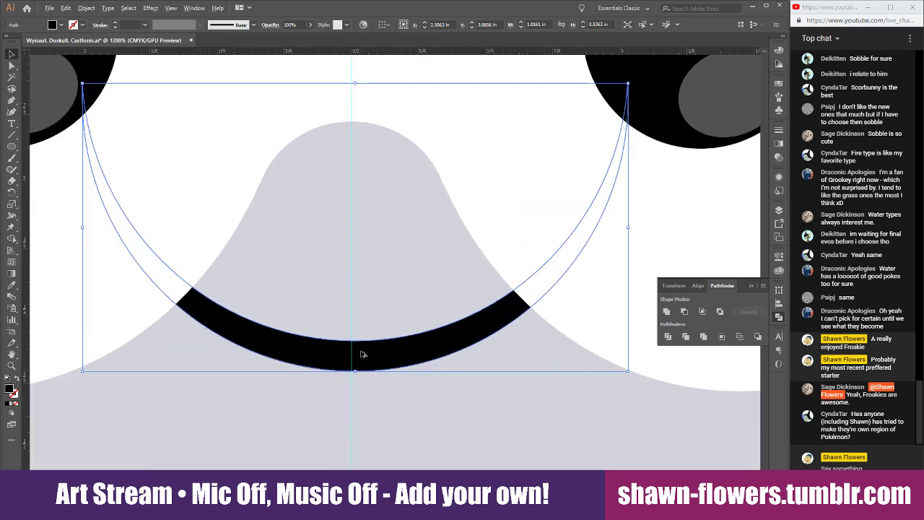
pyautogui.moveTo(386, 354); pyautogui.dragTo(383, 362)
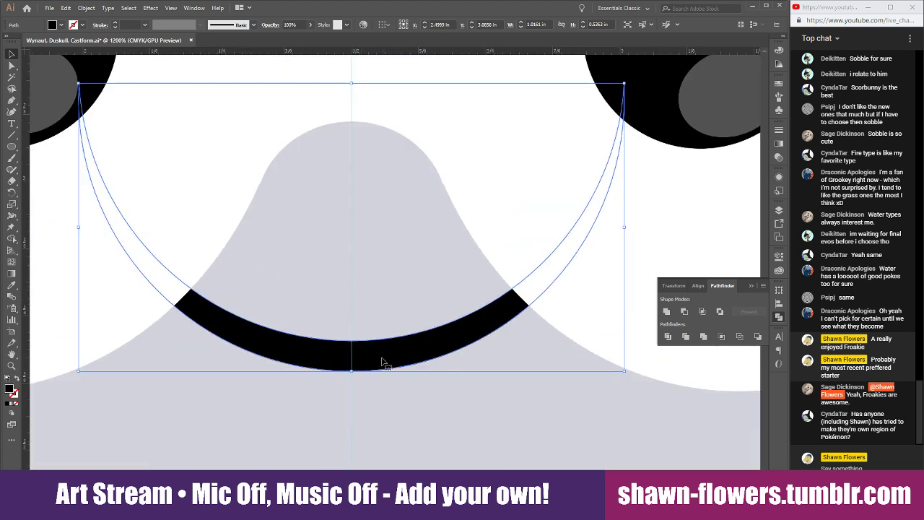
pyautogui.moveTo(625, 231); pyautogui.dragTo(575, 229)
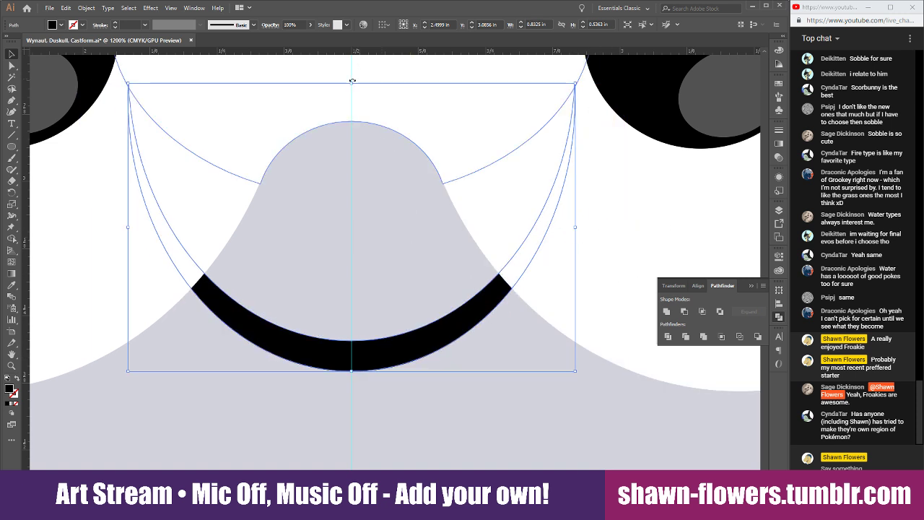
pyautogui.moveTo(350, 84); pyautogui.dragTo(351, 135)
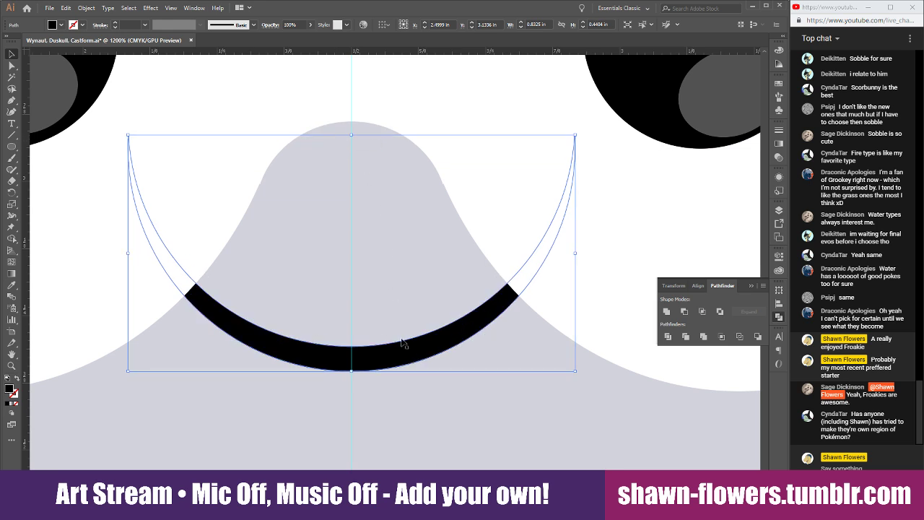
pyautogui.moveTo(370, 354); pyautogui.dragTo(371, 375)
pyautogui.scroll(-3, 375, 380)
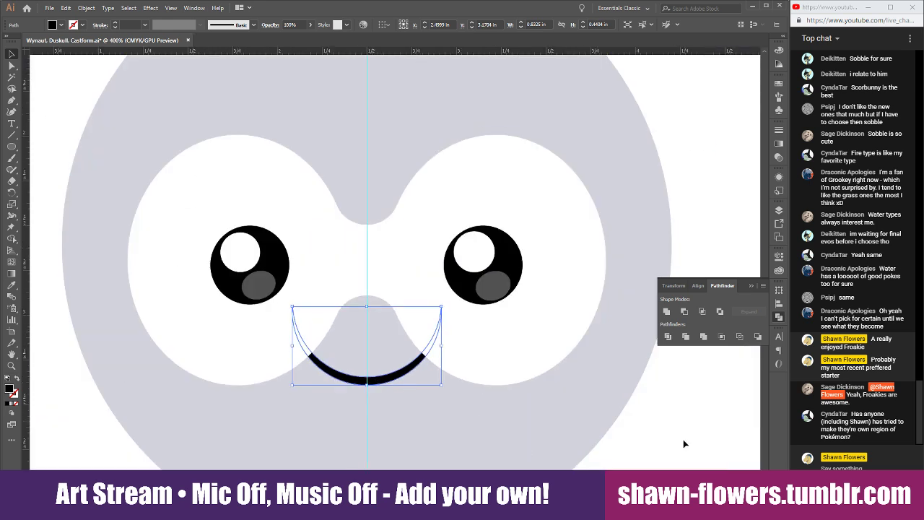
# Shrink the round head circle about its centre until it sits just outside the white mask, then deselect it
pyautogui.click(660, 423)
pyautogui.hotkey('ctrl', '-')
pyautogui.hotkey('ctrl', '-')
pyautogui.hotkey('ctrl', '-')
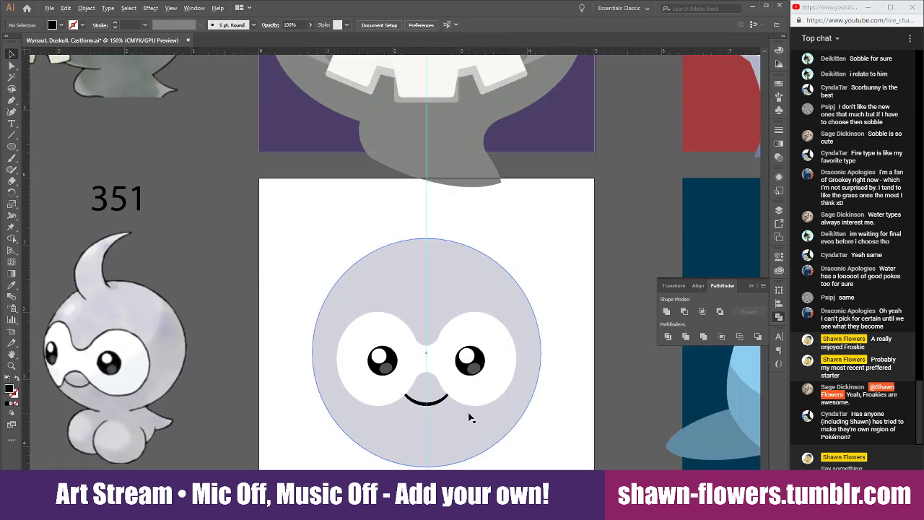
pyautogui.click(489, 441)
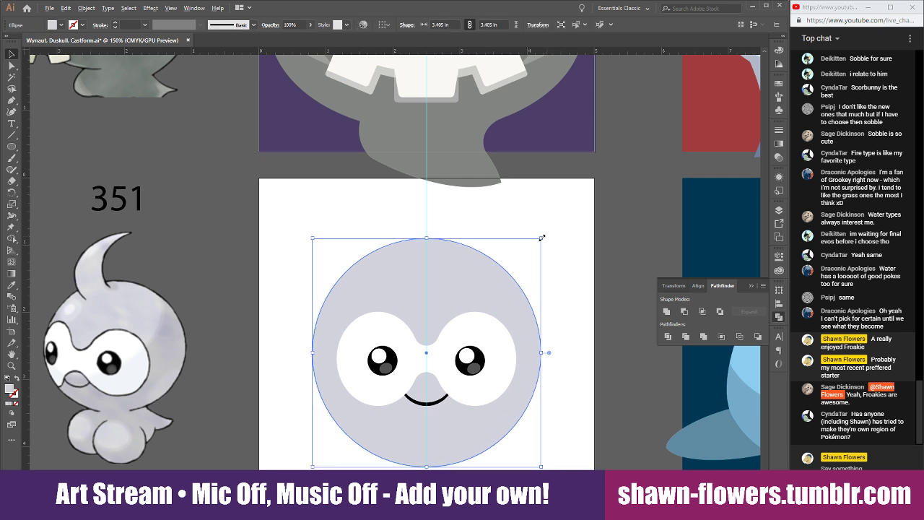
pyautogui.moveTo(541, 239); pyautogui.dragTo(526, 257)
pyautogui.click(554, 388)
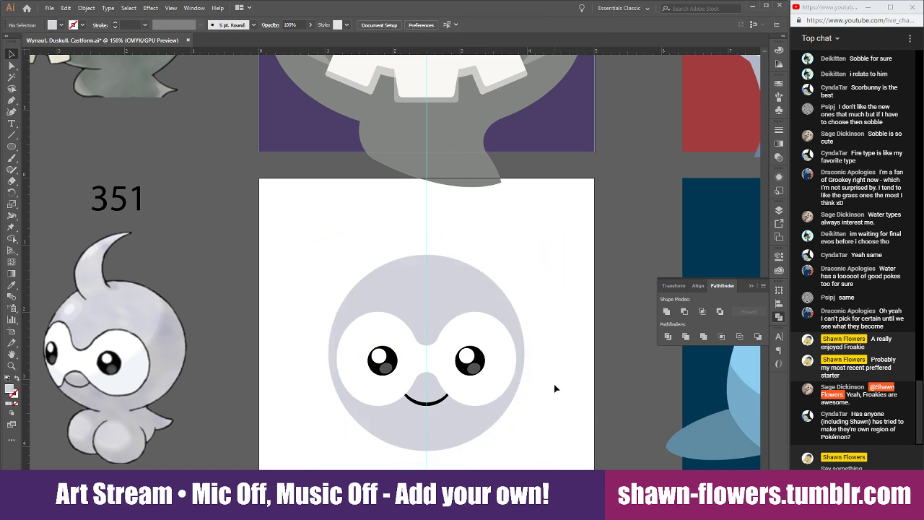
pyautogui.scroll(-2, 548, 382)
pyautogui.scroll(-1, 505, 401)
pyautogui.hscroll(1, 463, 397)
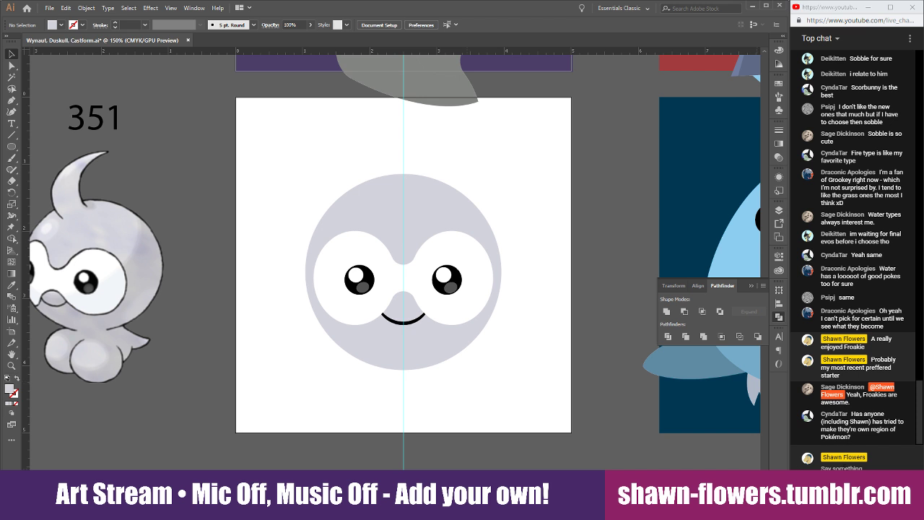
# Switch to the YouTube live chat and answer with "Yes" and "Mine was based on (Pangea?)"
pyautogui.write('Yes')
pyautogui.press('Return')
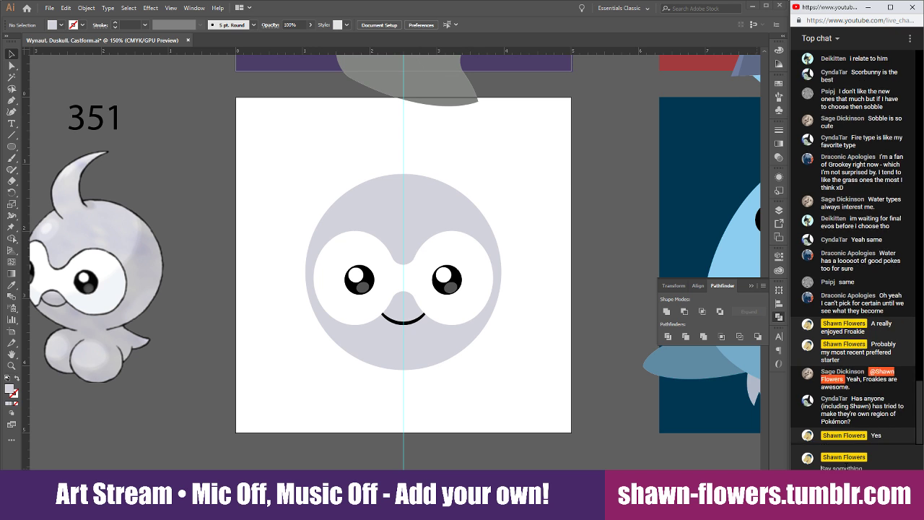
pyautogui.write('Mine was based on Pag')
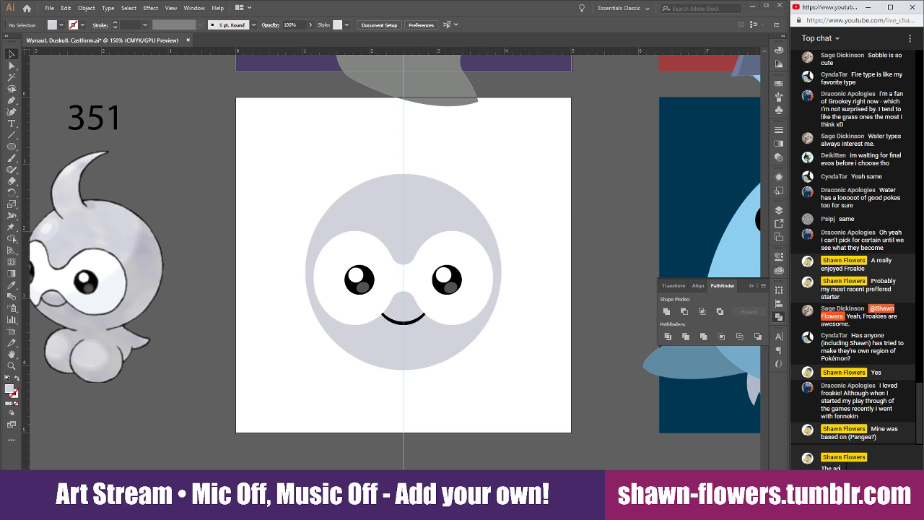
# Post the chat message "The ancient theoretical super conteninent from Dino times"
pyautogui.write('cient theoretical su')
pyautogui.write('per continenteninant')
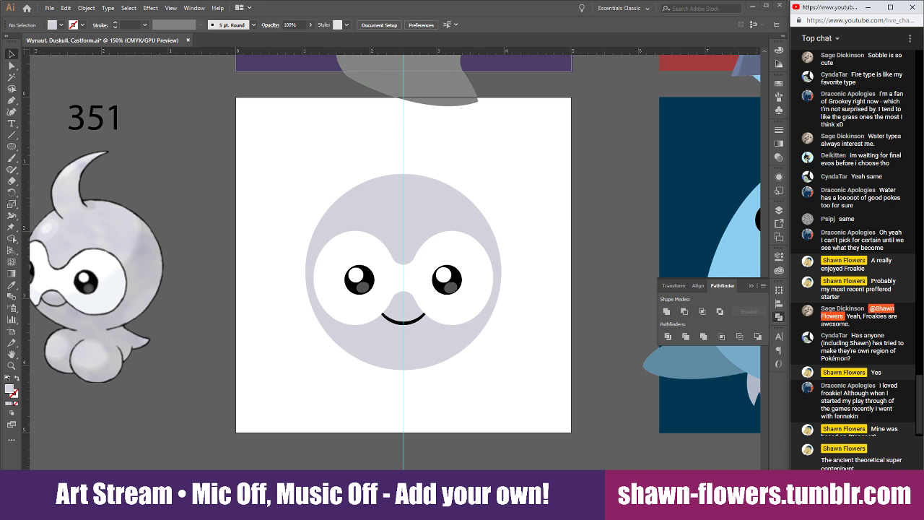
pyautogui.write('inent from Din')
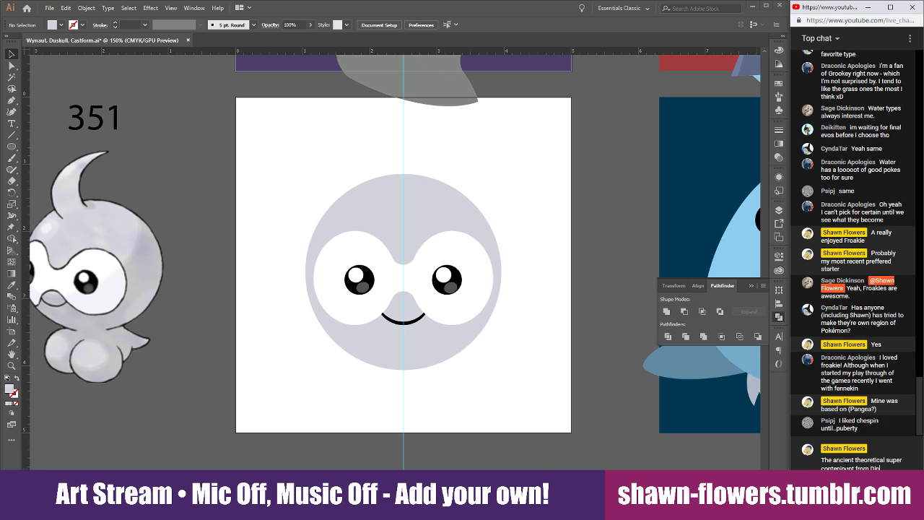
pyautogui.write('o times')
pyautogui.press('Return')
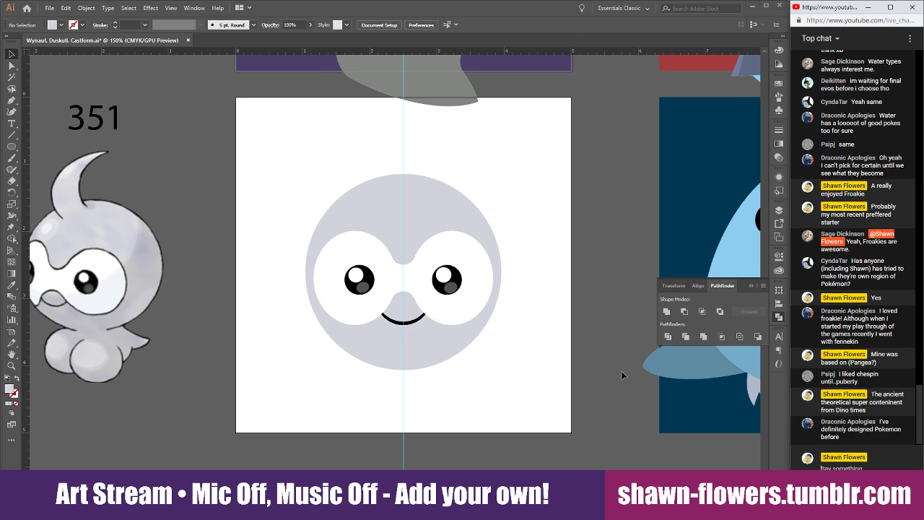
# Post the chat message "So it was littered with fossil pokemon, but they were just walkin around"
pyautogui.write('Sd')
pyautogui.write('with f')
pyautogui.write('ossil pokemon')
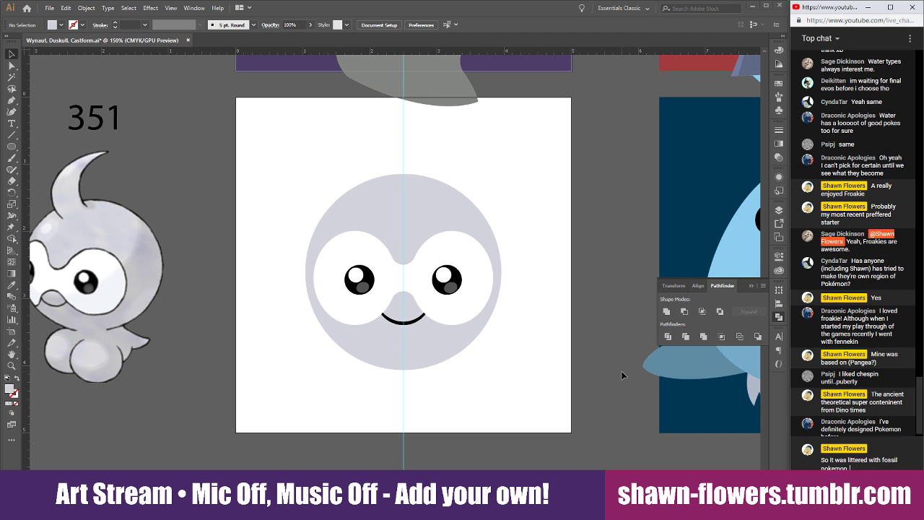
pyautogui.write(', but they were ju')
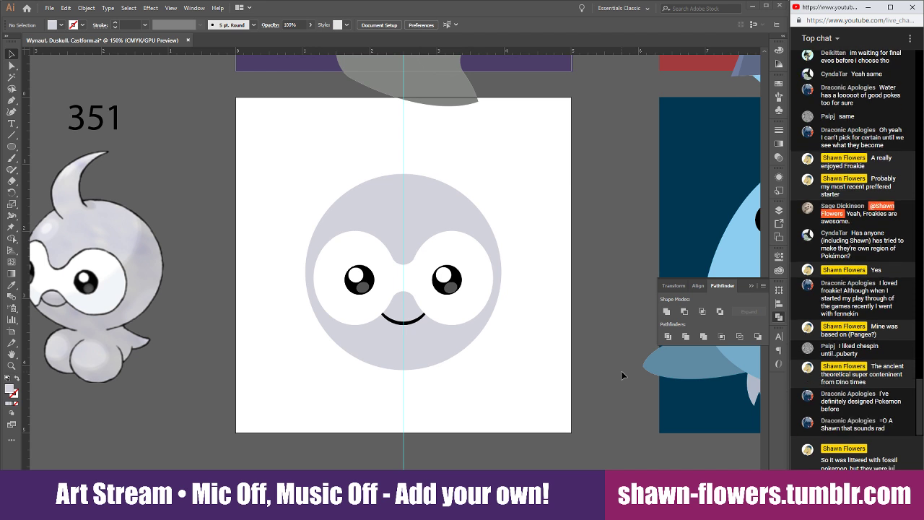
pyautogui.write('st walkin')
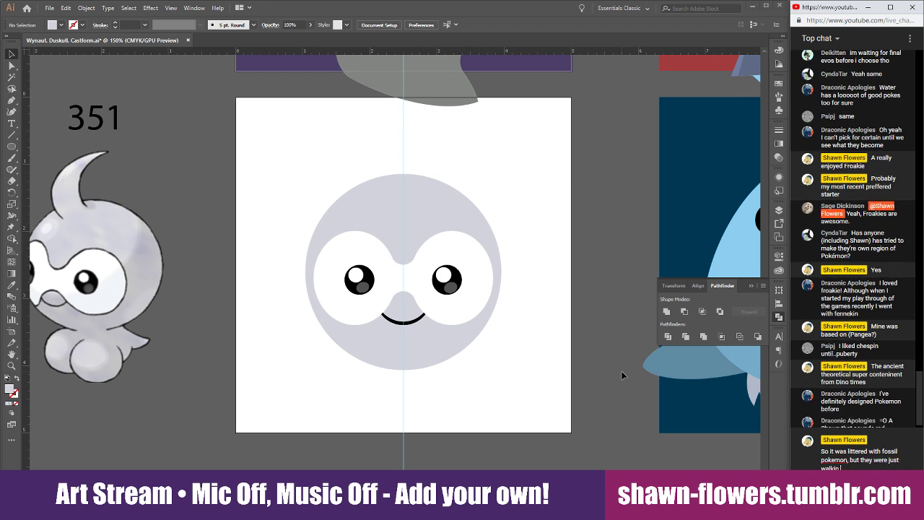
pyautogui.write(' around')
pyautogui.press('Return')
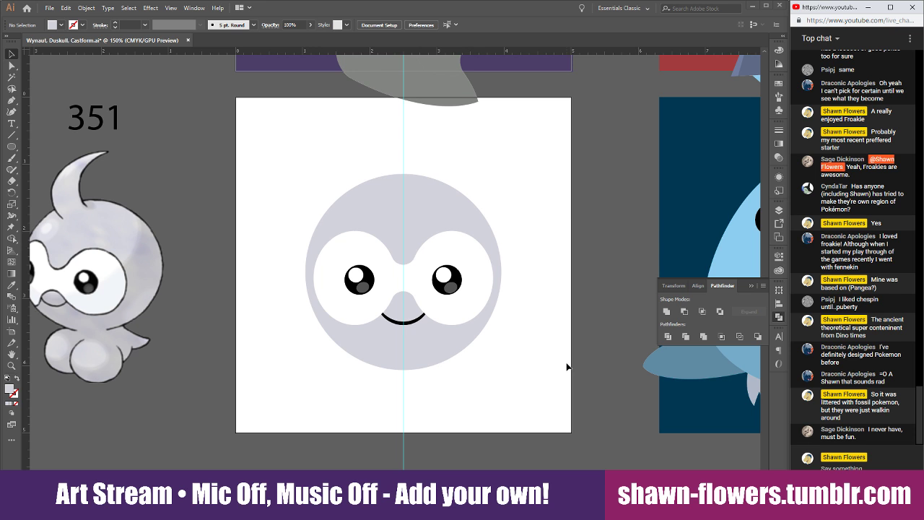
# Return to Illustrator, draw an ellipse about 1.66 in wide above the head, and place an overlapping copy slightly to its right
pyautogui.click(528, 308)
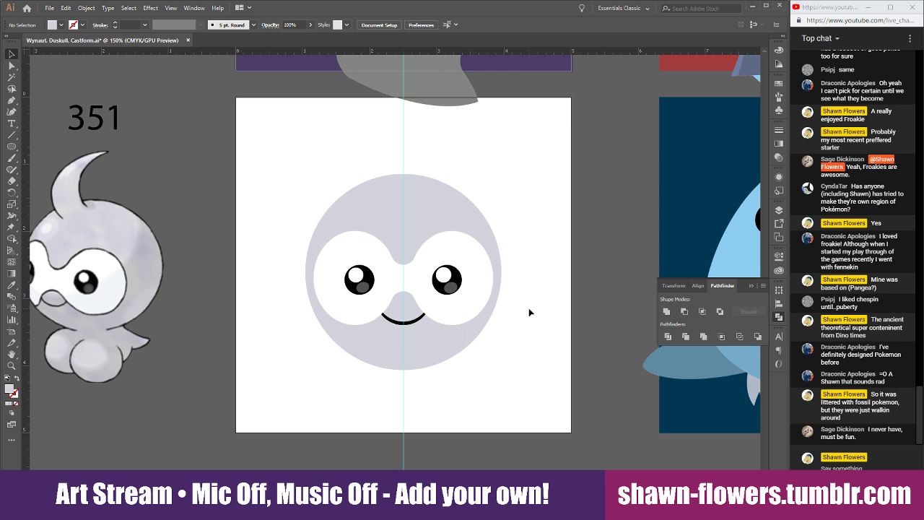
pyautogui.press('l')
pyautogui.moveTo(357, 99); pyautogui.dragTo(460, 218)
pyautogui.press('v')
pyautogui.moveTo(402, 191); pyautogui.dragTo(428, 188)
# Shorten the copied ellipse to about 1.55 in high and reposition it, and reduce the original ellipse to about 1.89 in high
pyautogui.moveTo(428, 85); pyautogui.dragTo(429, 93)
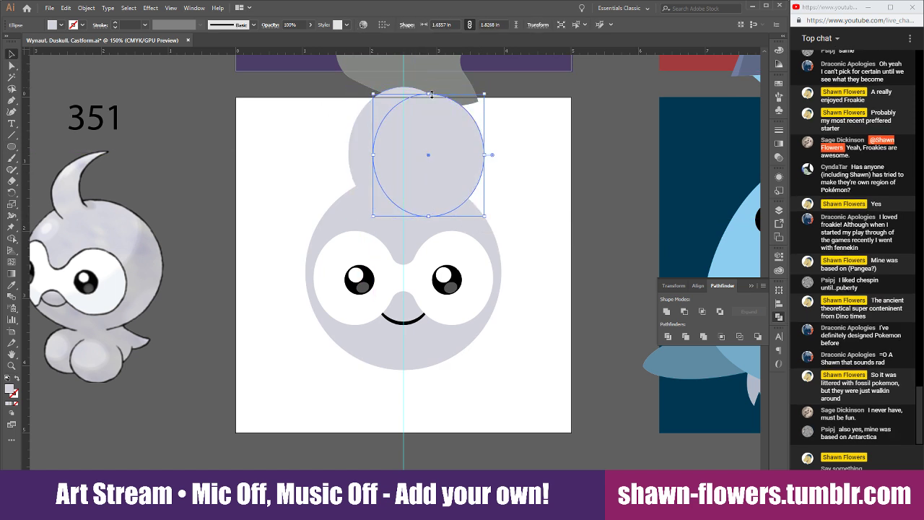
pyautogui.moveTo(432, 133); pyautogui.dragTo(431, 122)
pyautogui.moveTo(429, 207); pyautogui.dragTo(431, 188)
pyautogui.moveTo(441, 157)
pyautogui.mouseDown()
pyautogui.moveTo(438, 169)
pyautogui.moveTo(437, 162)
pyautogui.mouseUp()
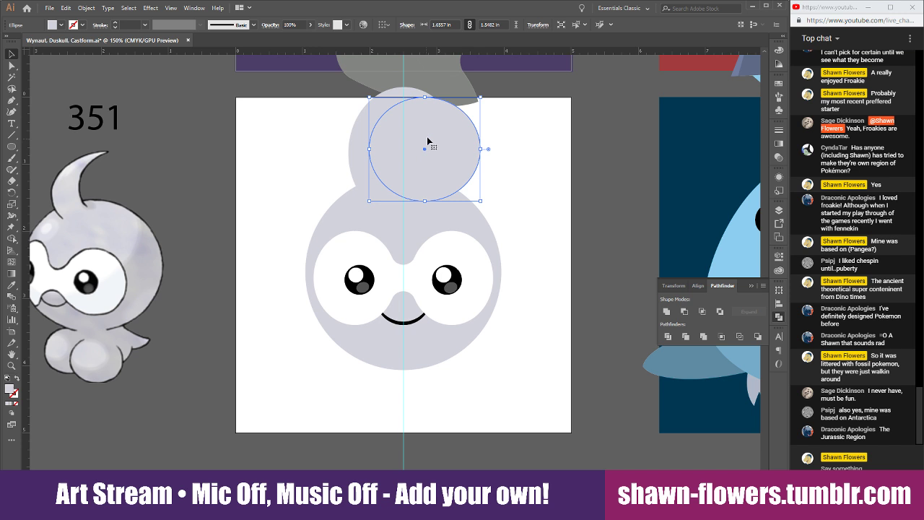
pyautogui.click(397, 94)
pyautogui.moveTo(397, 97); pyautogui.dragTo(404, 92)
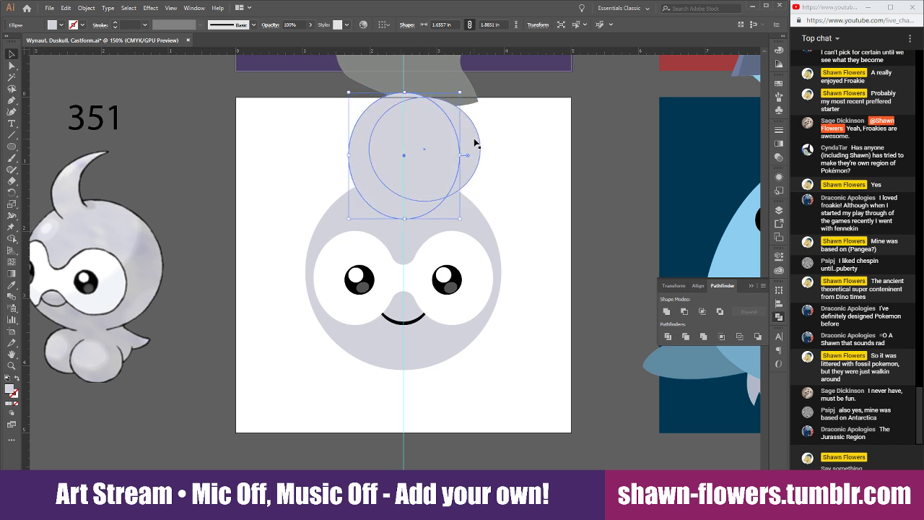
# Move the copied ellipse slightly farther right and subtract it from the original with Minus Front to form a crescent
pyautogui.keyDown('shift'); pyautogui.click(467, 140); pyautogui.keyUp('shift')
pyautogui.click(462, 188)
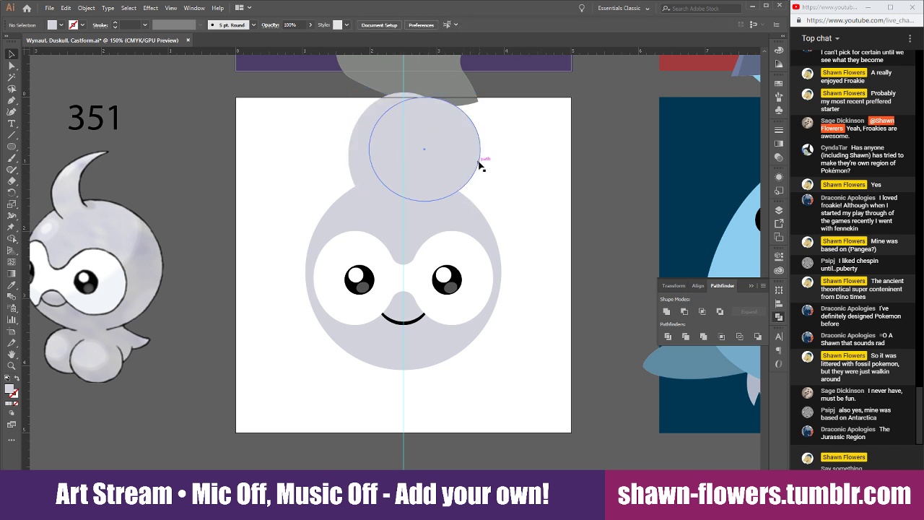
pyautogui.moveTo(468, 158); pyautogui.dragTo(476, 158)
pyautogui.keyDown('shift'); pyautogui.click(368, 148); pyautogui.keyUp('shift')
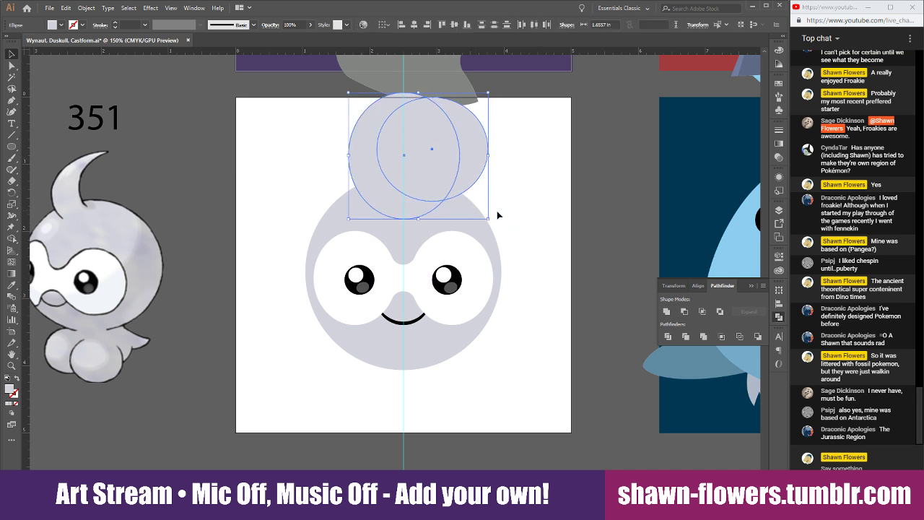
pyautogui.click(684, 311)
pyautogui.click(461, 176)
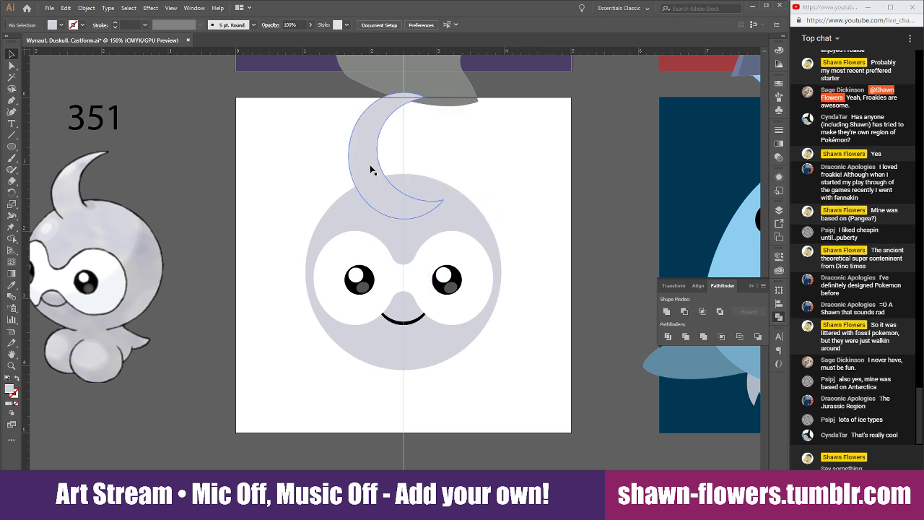
# Duplicate the crescent, rotate the copy slightly counterclockwise, and overlap it on the original above the head
pyautogui.moveTo(373, 170); pyautogui.dragTo(410, 201)
pyautogui.click(485, 189)
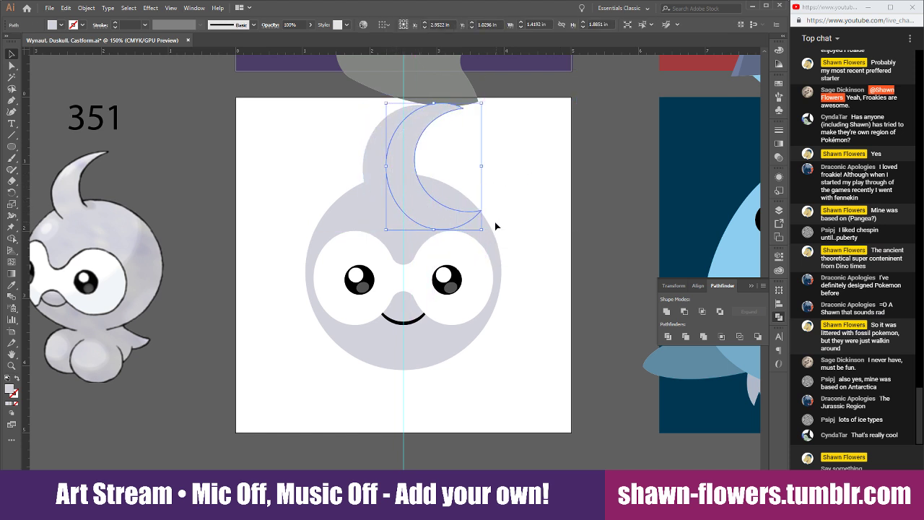
pyautogui.moveTo(484, 229); pyautogui.dragTo(501, 214)
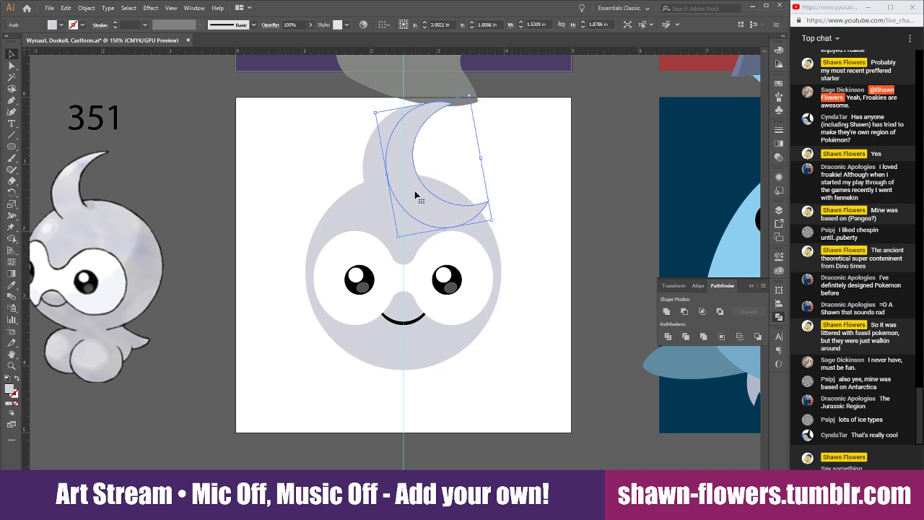
pyautogui.moveTo(419, 192); pyautogui.dragTo(395, 181)
pyautogui.scroll(1, 423, 188)
pyautogui.click(528, 167)
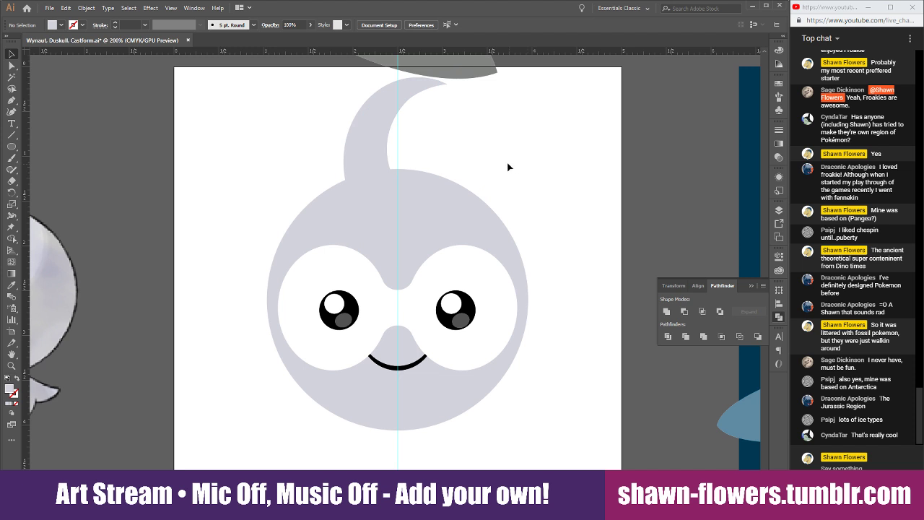
pyautogui.moveTo(435, 133); pyautogui.dragTo(361, 131)
pyautogui.click(456, 144)
pyautogui.scroll(1, 405, 148)
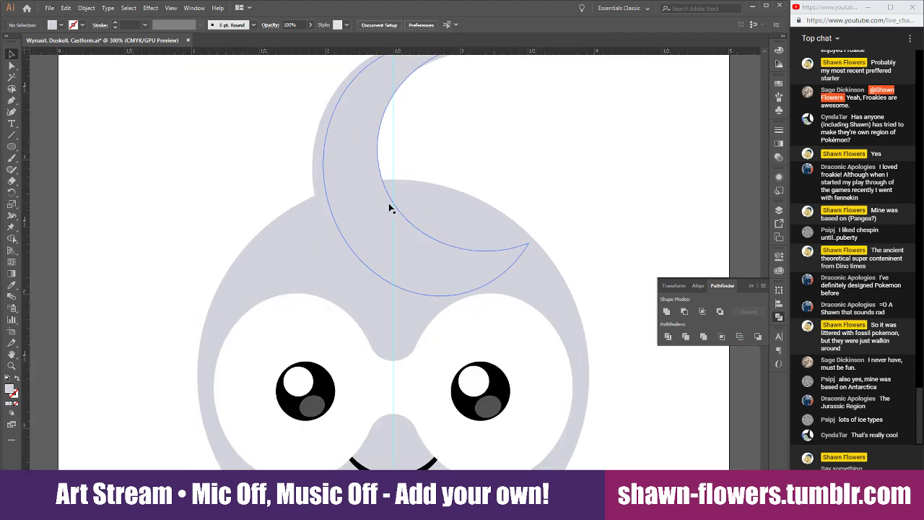
# Shorten the copied crescent, nudge it to line up with the original's inner curve, and merge both with Unite
pyautogui.click(389, 208)
pyautogui.moveTo(441, 293); pyautogui.dragTo(448, 258)
pyautogui.scroll(2, 448, 169)
pyautogui.click(443, 178)
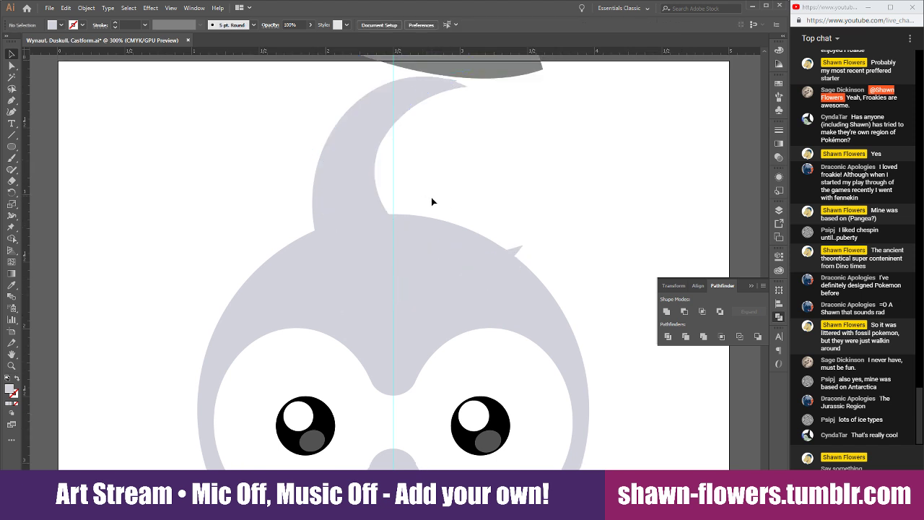
pyautogui.moveTo(384, 209); pyautogui.dragTo(376, 210)
pyautogui.click(420, 191)
pyautogui.click(442, 170)
pyautogui.moveTo(433, 160); pyautogui.dragTo(334, 175)
pyautogui.click(664, 315)
pyautogui.click(553, 185)
# Draw an ellipse about 1.28 by 1.22 in over the wisp's lower tail and subtract it from the wisp with Minus Front
pyautogui.scroll(-1, 480, 219)
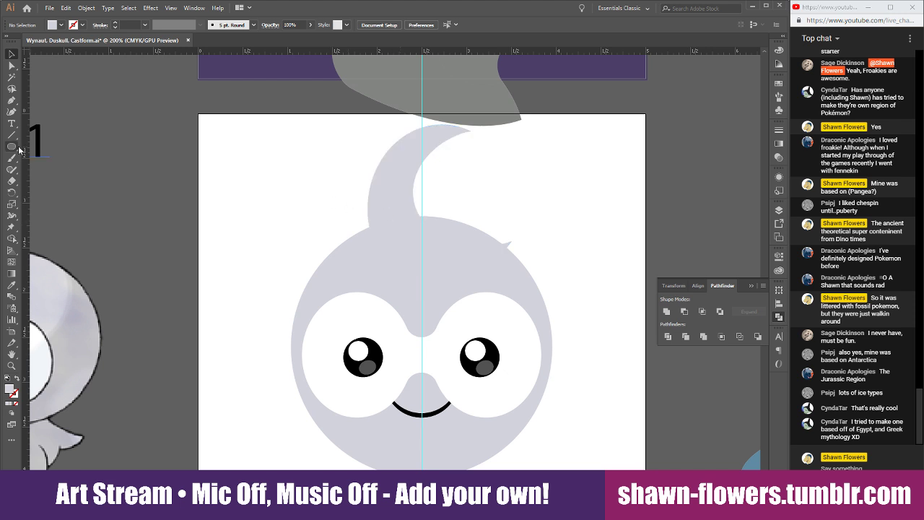
pyautogui.click(12, 147)
pyautogui.moveTo(536, 210); pyautogui.dragTo(421, 318)
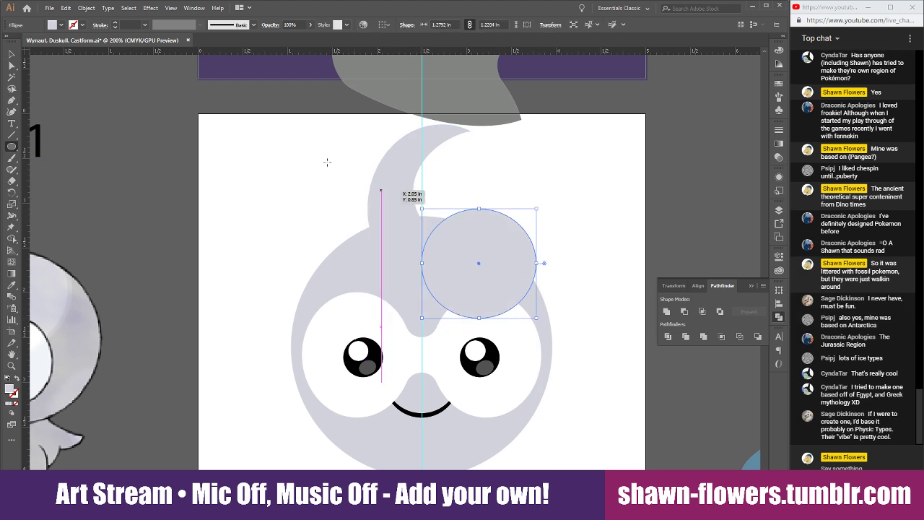
pyautogui.click(11, 54)
pyautogui.keyDown('shift'); pyautogui.click(399, 197); pyautogui.keyUp('shift')
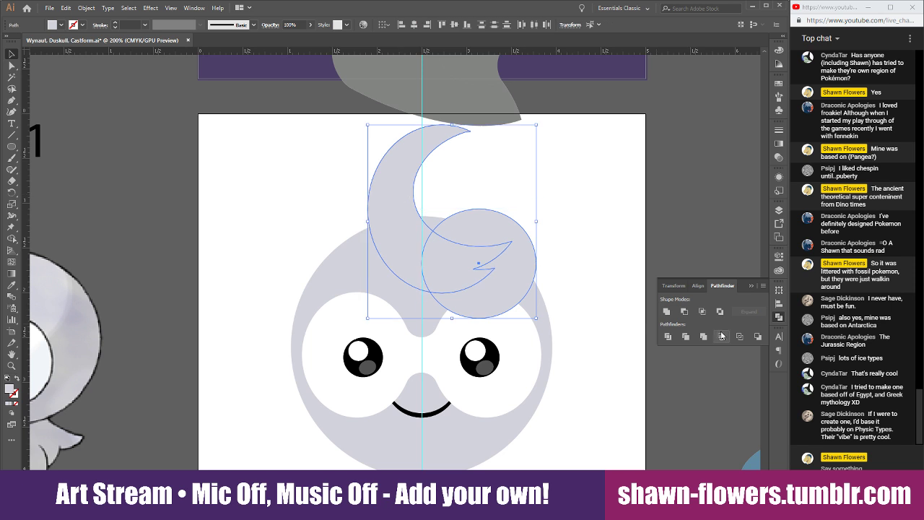
pyautogui.click(684, 311)
pyautogui.click(557, 196)
# Rotate the trimmed wisp about 11° counterclockwise and shift it slightly right and down onto the head
pyautogui.click(400, 218)
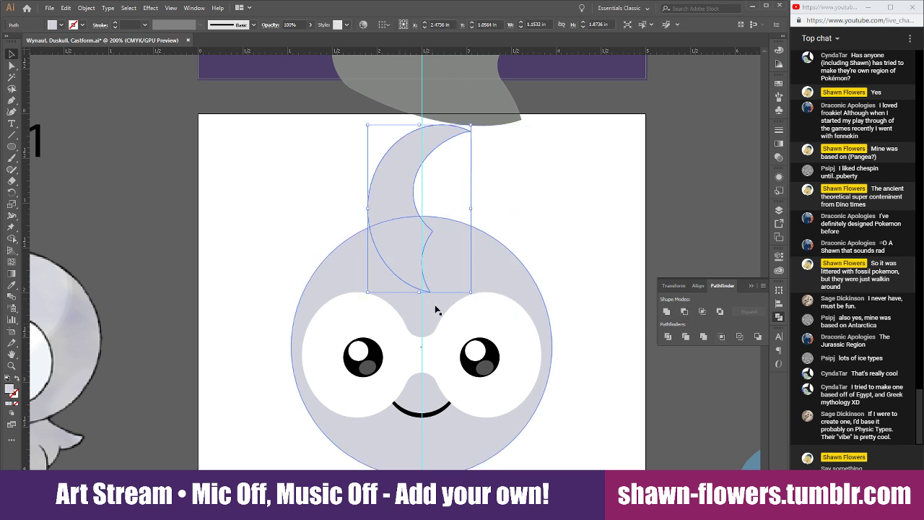
pyautogui.moveTo(476, 294); pyautogui.dragTo(496, 287)
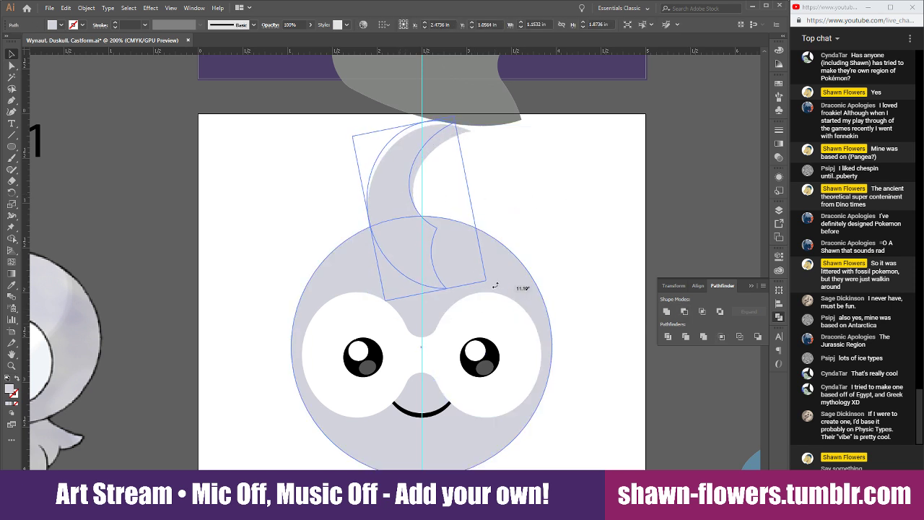
pyautogui.moveTo(401, 211); pyautogui.dragTo(412, 220)
pyautogui.click(544, 177)
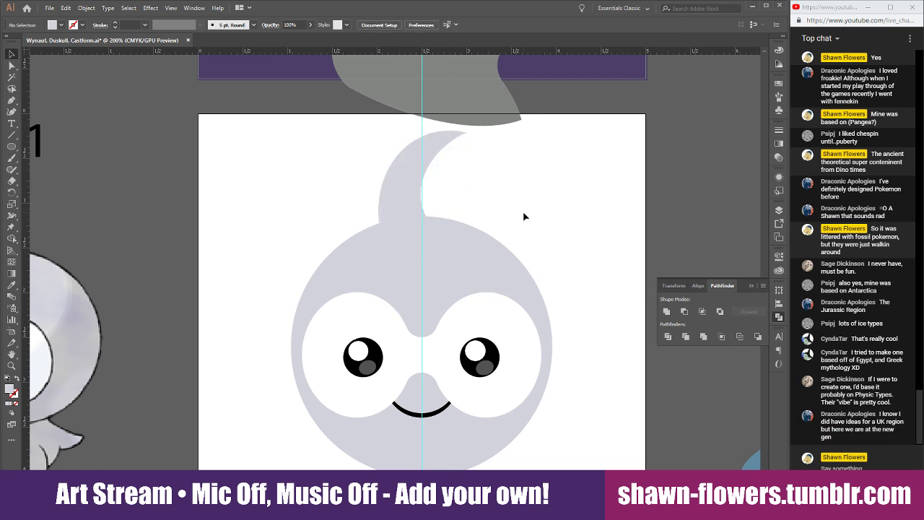
# Copy the blue bird's highlight ellipse onto Castform's head, resize it to about 0.53 by 0.26 in, and tilt it along the upper-left edge
pyautogui.scroll(-1, 525, 216)
pyautogui.scroll(-2, 540, 238)
pyautogui.scroll(-1, 541, 239)
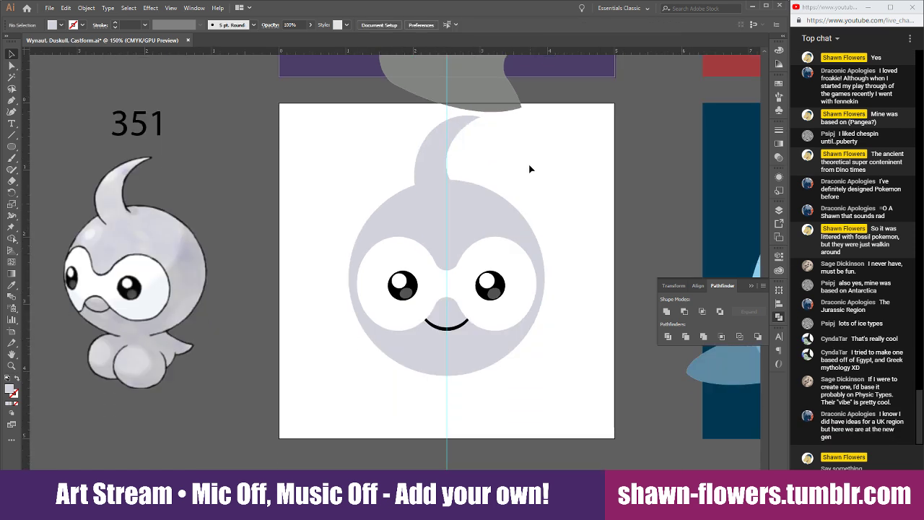
pyautogui.scroll(-1, 524, 198)
pyautogui.hscroll(1, 556, 214)
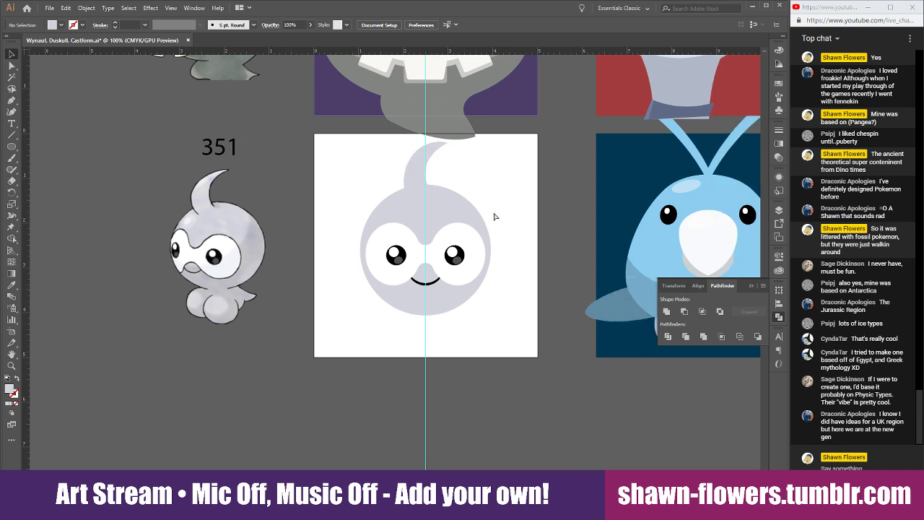
pyautogui.click(682, 190)
pyautogui.moveTo(682, 189); pyautogui.dragTo(401, 199)
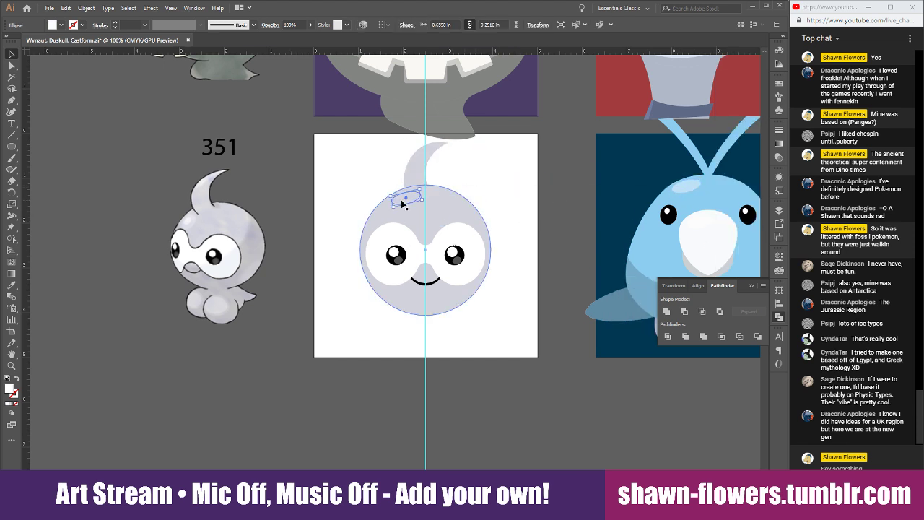
pyautogui.scroll(5, 401, 199)
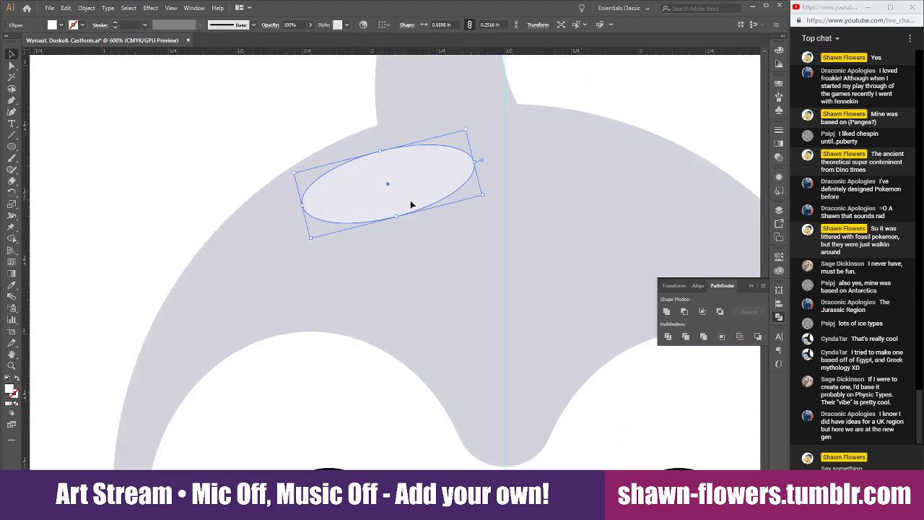
pyautogui.moveTo(483, 195); pyautogui.dragTo(457, 191)
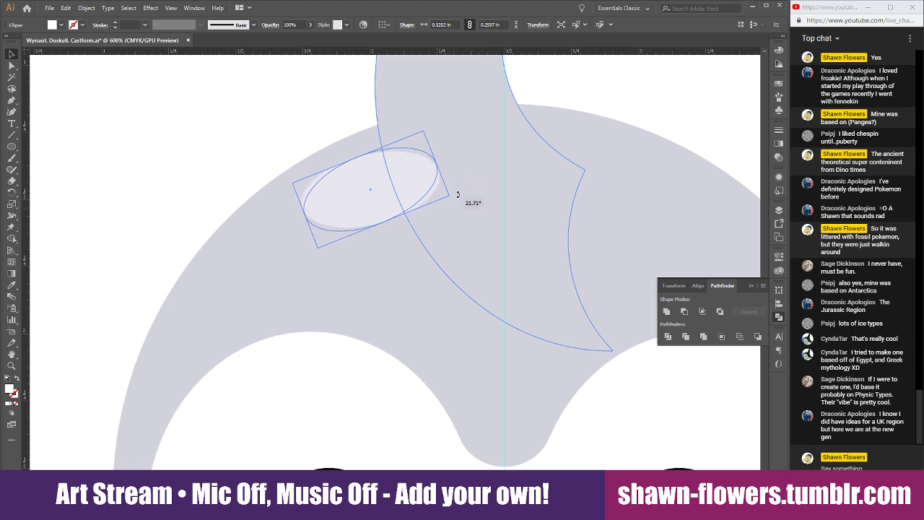
pyautogui.moveTo(377, 172); pyautogui.dragTo(356, 165)
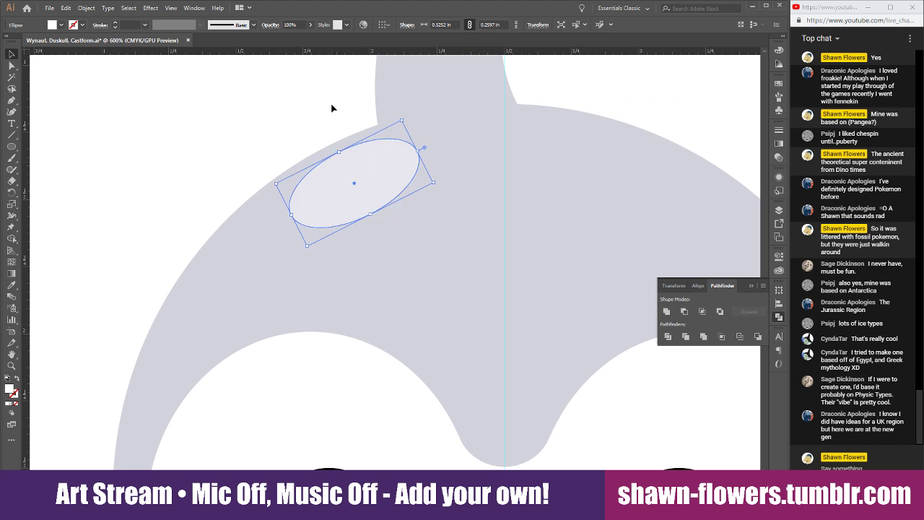
# Bring the wisp to the front so it overlaps the head highlight
pyautogui.click(437, 99)
pyautogui.hotkey('ctrl', 'shift', ']')
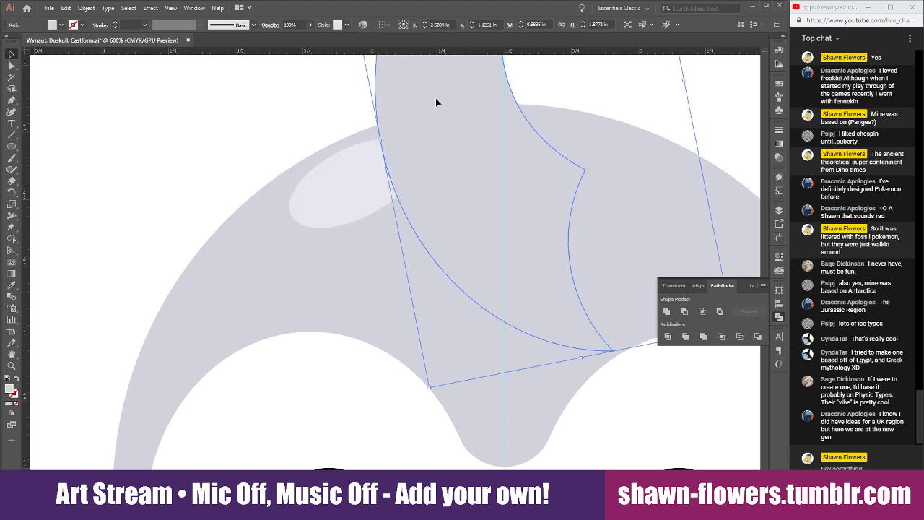
pyautogui.click(263, 145)
# Place a copy of the head highlight on the wisp's upper curve, reduced to about 0.36 by 0.13 in and tilted to follow it
pyautogui.scroll(-2, 265, 148)
pyautogui.scroll(3, 386, 258)
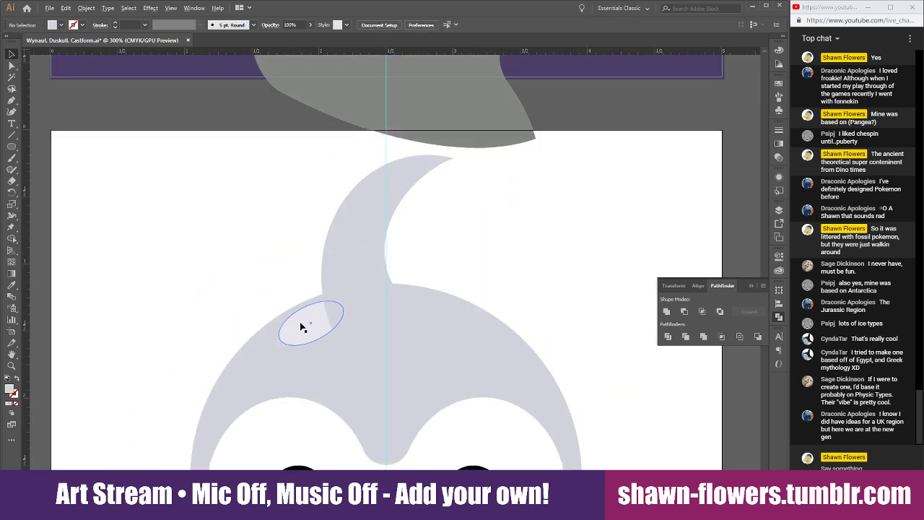
pyautogui.moveTo(302, 327); pyautogui.dragTo(367, 186)
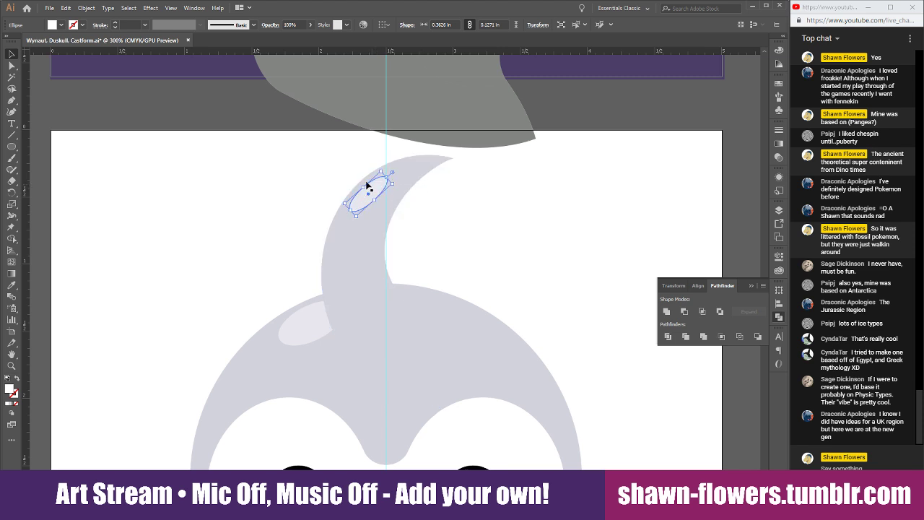
pyautogui.click(268, 223)
# Duplicate the head circle, position the copy higher on the centre guide, and widen it to about 3.88 in
pyautogui.scroll(-2, 524, 257)
pyautogui.hscroll(1, 505, 251)
pyautogui.scroll(-2, 481, 243)
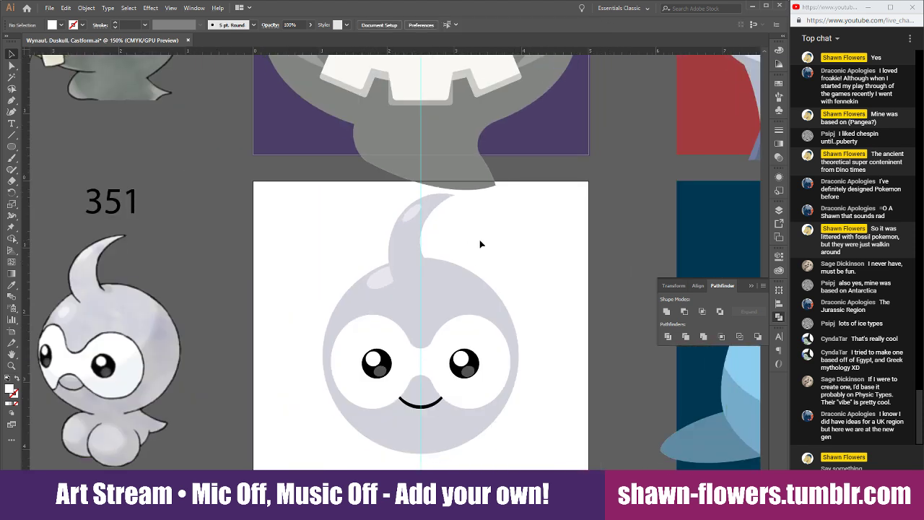
pyautogui.hscroll(1, 469, 223)
pyautogui.scroll(-1, 475, 184)
pyautogui.scroll(-1, 469, 354)
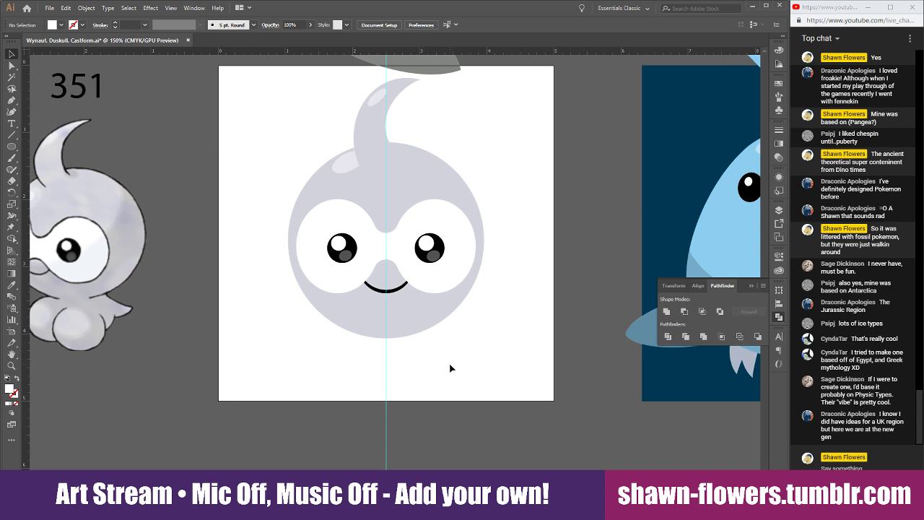
pyautogui.click(358, 324)
pyautogui.moveTo(366, 325)
pyautogui.mouseDown()
pyautogui.moveTo(369, 305)
pyautogui.moveTo(369, 320)
pyautogui.mouseUp()
pyautogui.scroll(2, 364, 360)
pyautogui.moveTo(383, 261); pyautogui.dragTo(406, 260)
pyautogui.scroll(-2, 405, 260)
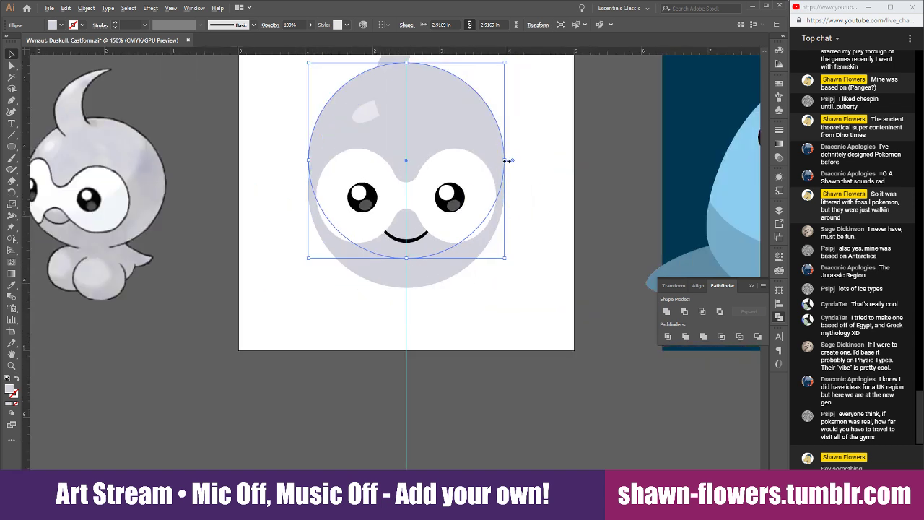
pyautogui.moveTo(514, 167); pyautogui.dragTo(538, 176)
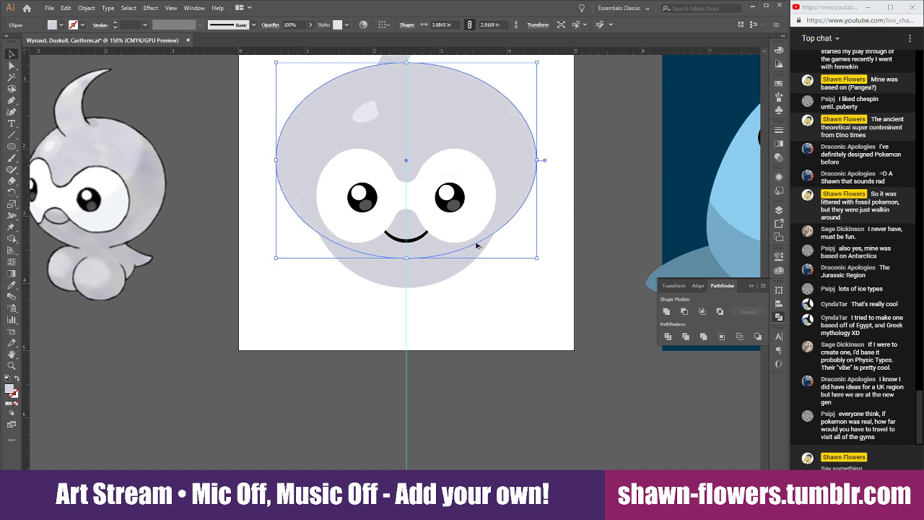
# Subtract the widened ellipse from the head duplicate with Minus Front, and fill the remaining chin crescent with the darker grey sampled from Duskull
pyautogui.keyDown('shift'); pyautogui.click(435, 276); pyautogui.keyUp('shift')
pyautogui.click(684, 312)
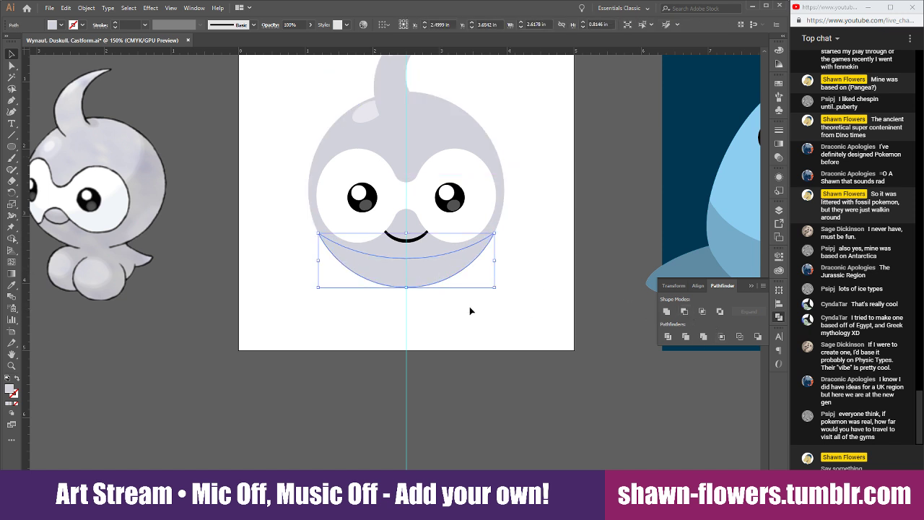
pyautogui.press('i')
pyautogui.scroll(5, 538, 283)
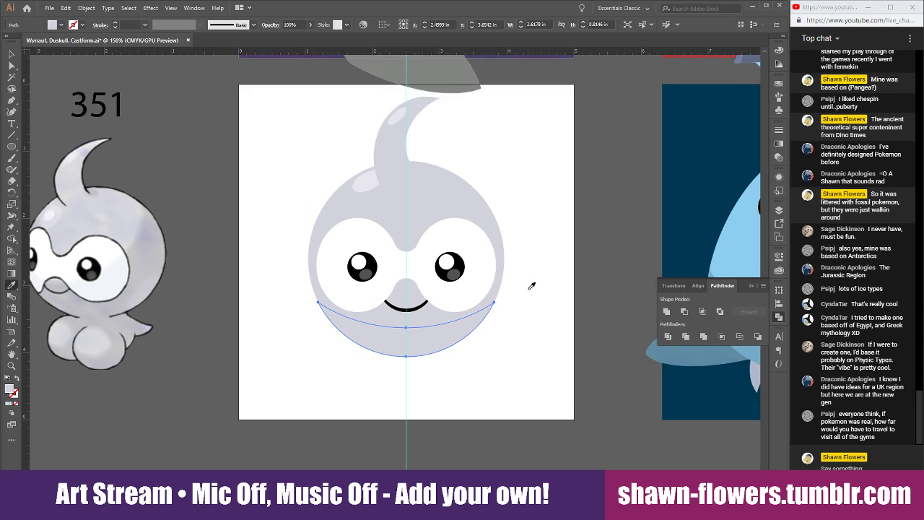
pyautogui.click(433, 144)
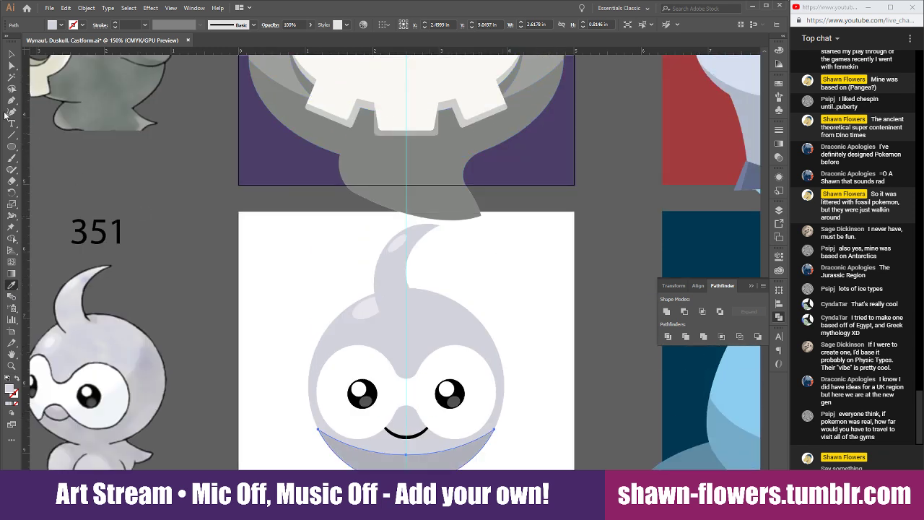
pyautogui.click(11, 54)
pyautogui.click(328, 285)
pyautogui.scroll(-5, 535, 316)
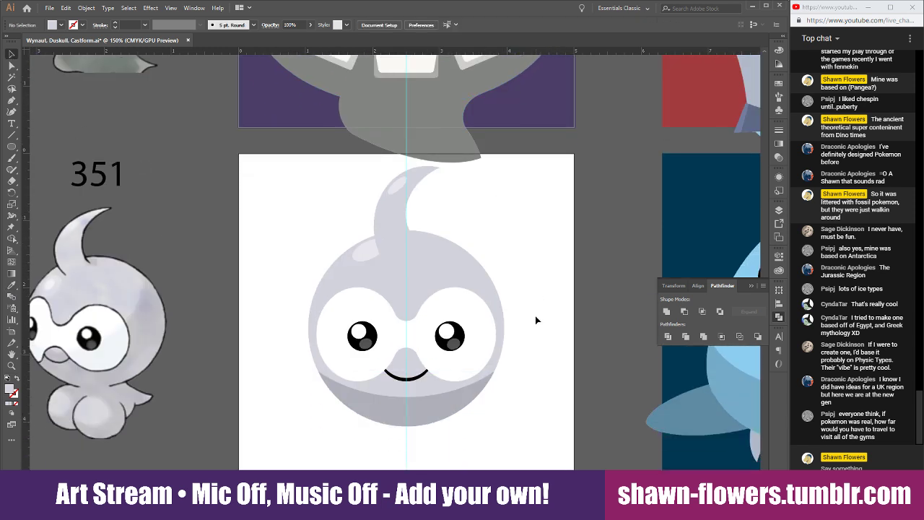
# Draw a circle about 1.16 in wide below the head, reshape it to about 1.20 by 1.08 in, and tilt it left of the guide
pyautogui.scroll(-1, 483, 353)
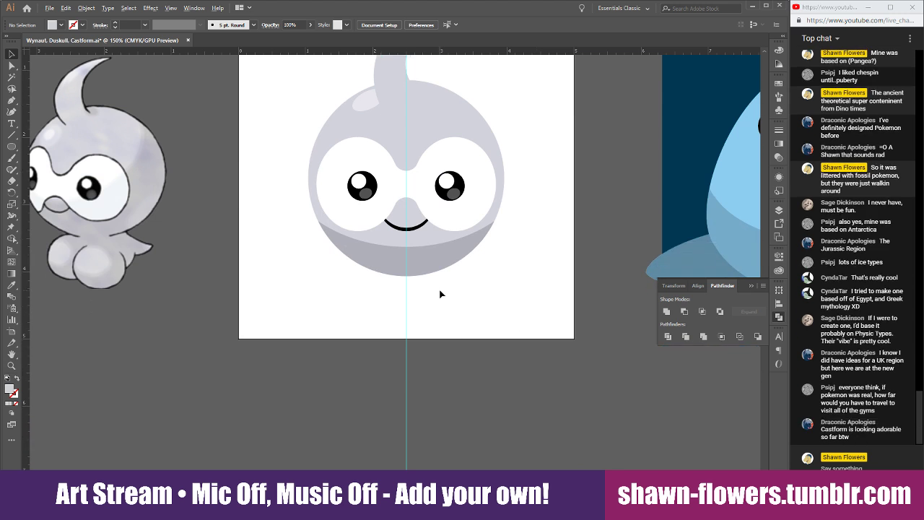
pyautogui.scroll(1, 442, 285)
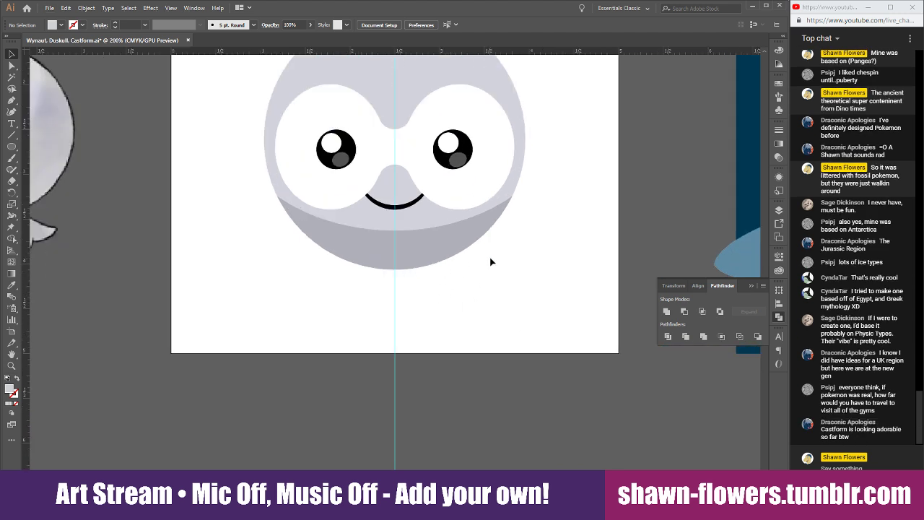
pyautogui.click(11, 146)
pyautogui.moveTo(310, 264); pyautogui.dragTo(415, 367)
pyautogui.press('v')
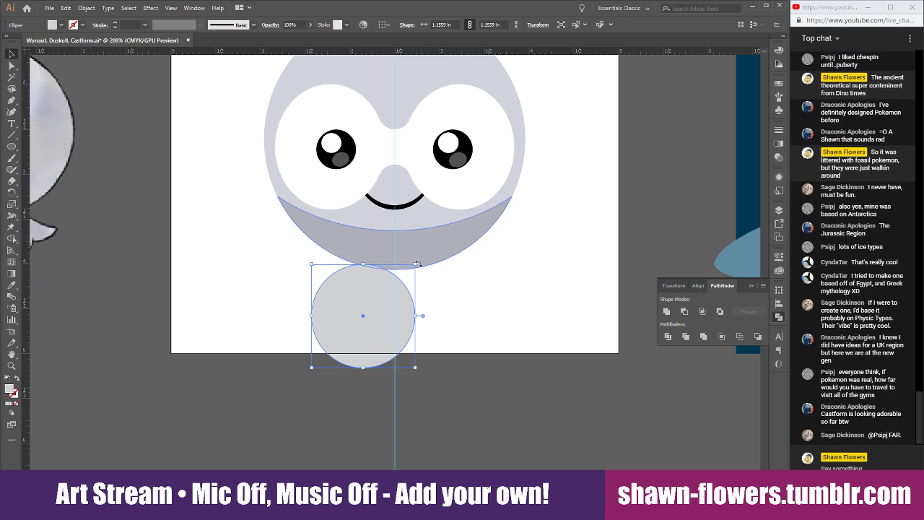
pyautogui.moveTo(417, 264); pyautogui.dragTo(420, 271)
pyautogui.moveTo(386, 317); pyautogui.dragTo(365, 315)
pyautogui.moveTo(407, 273); pyautogui.dragTo(411, 287)
# Copy the tilted ellipse to the right of the centre guide and reflect the copy across the vertical axis
pyautogui.moveTo(364, 307); pyautogui.dragTo(504, 304)
pyautogui.hotkey('ctrl', 'shift', 'a')
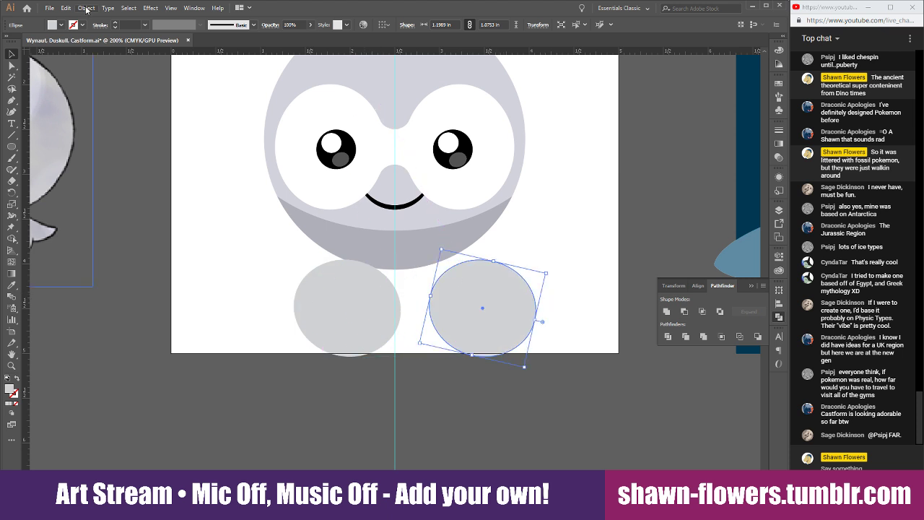
pyautogui.click(86, 9)
pyautogui.moveTo(101, 19)
pyautogui.click(231, 63)
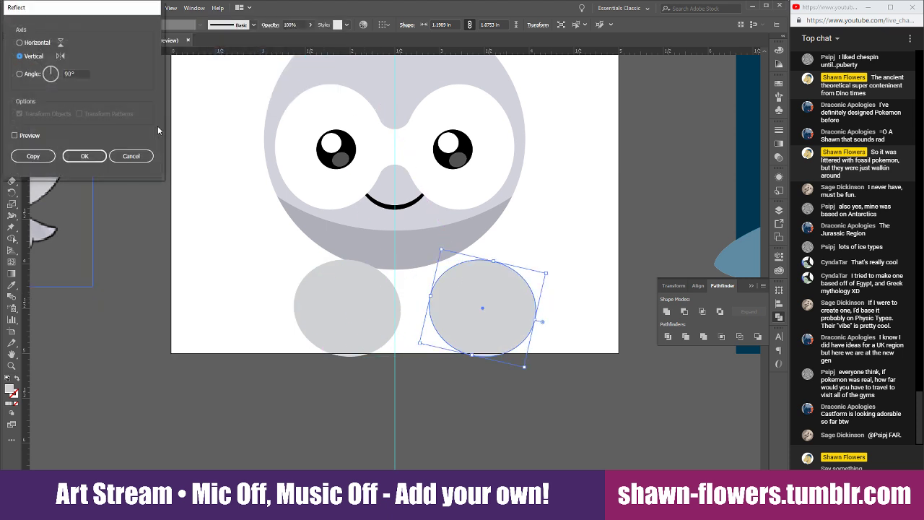
pyautogui.click(84, 156)
# Move the mirrored ellipse left so it slightly overlaps the original at the centre guide
pyautogui.moveTo(509, 293); pyautogui.dragTo(470, 293)
pyautogui.keyDown('shift'); pyautogui.click(336, 305); pyautogui.keyUp('shift')
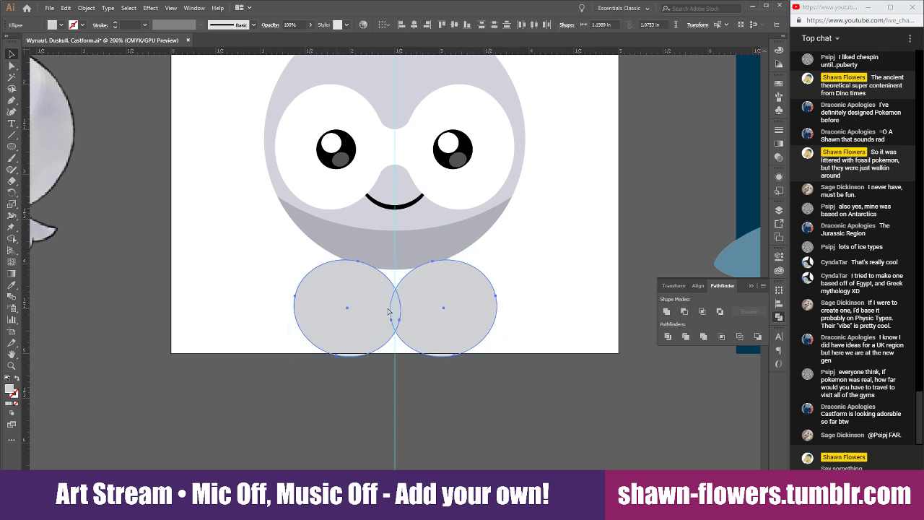
pyautogui.click(271, 286)
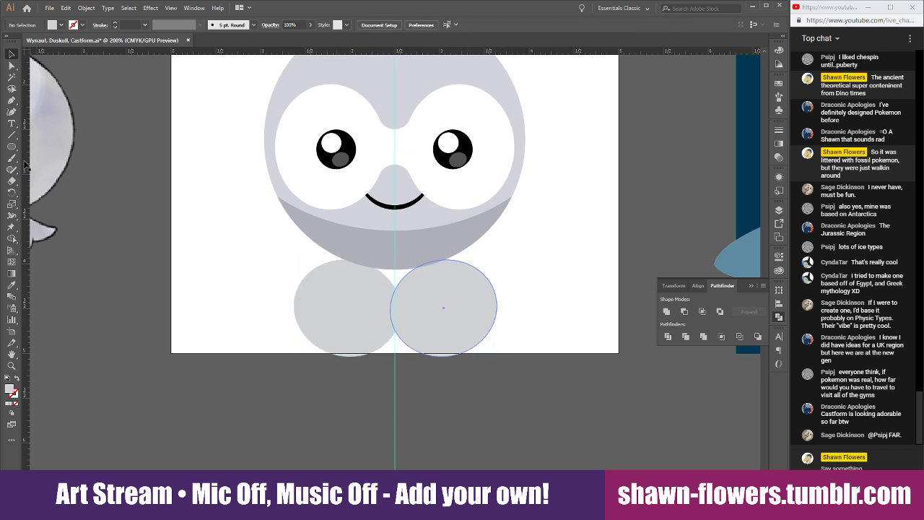
# Draw a rectangle about 0.86 by 0.69 in below the head, bridging the two body ellipses at the centre guide
pyautogui.moveTo(12, 148); pyautogui.dragTo(44, 149)
pyautogui.moveTo(356, 244)
pyautogui.mouseDown()
pyautogui.moveTo(450, 309)
pyautogui.moveTo(433, 305)
pyautogui.mouseUp()
pyautogui.click(10, 55)
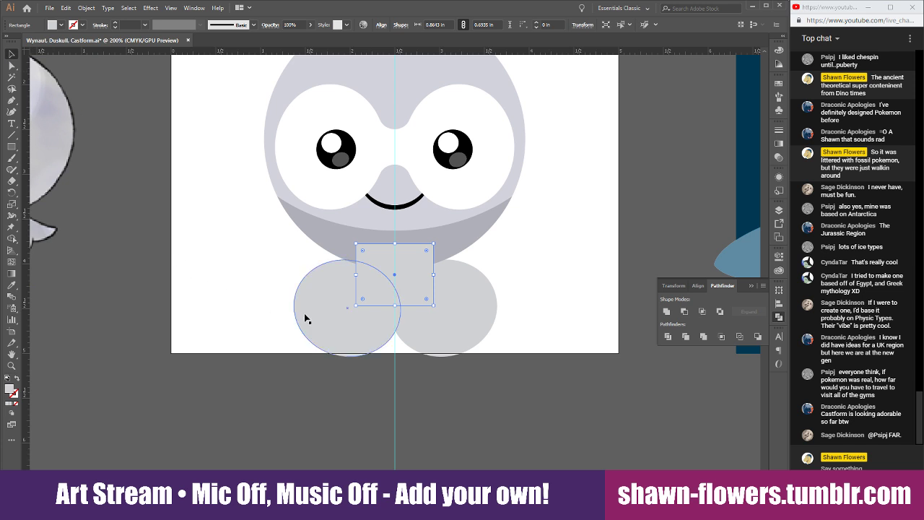
pyautogui.scroll(2, 349, 339)
pyautogui.click(441, 398)
pyautogui.scroll(-2, 442, 398)
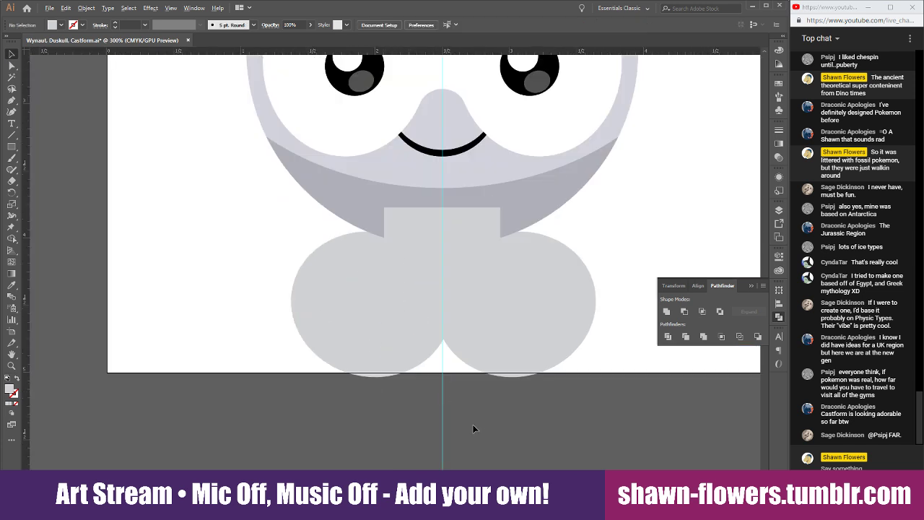
# Fill the two body ellipses and the bridging rectangle with the head's light lavender and place them behind the head
pyautogui.moveTo(475, 339); pyautogui.dragTo(474, 339)
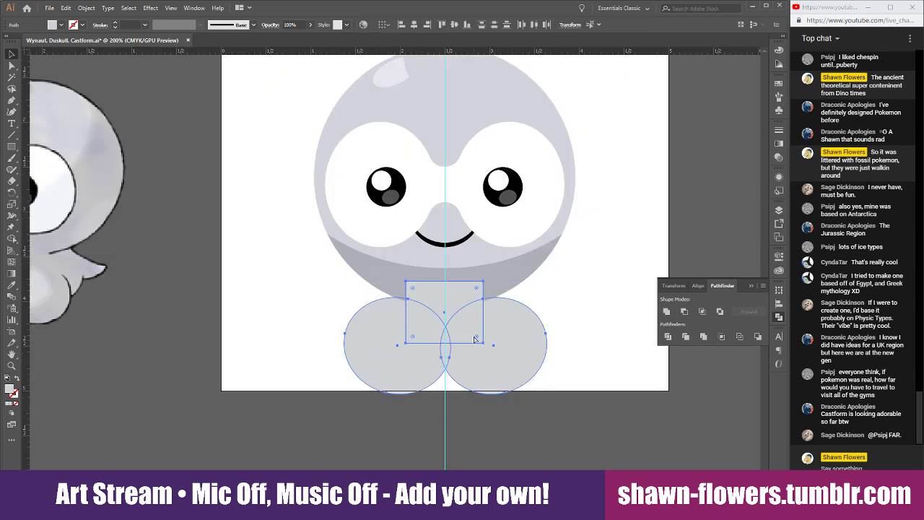
pyautogui.click(11, 286)
pyautogui.press('v')
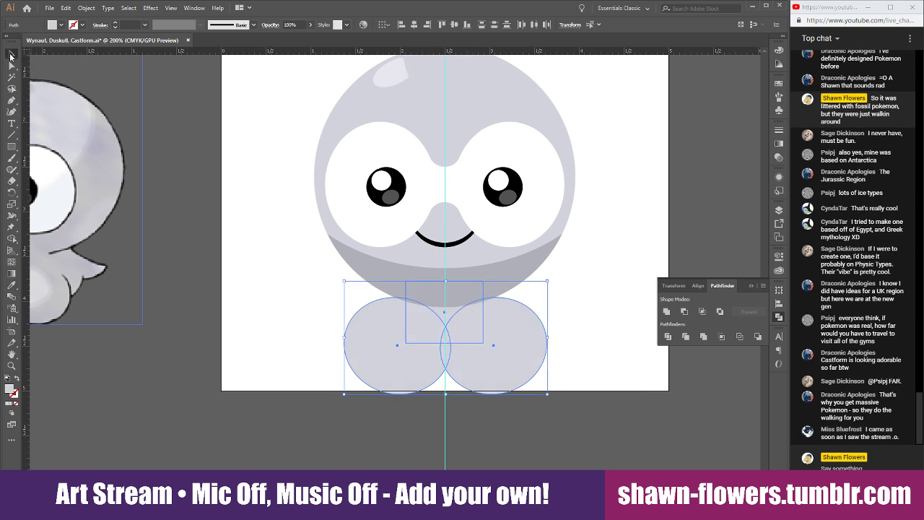
pyautogui.click(253, 275)
pyautogui.hscroll(2, 284, 322)
pyautogui.hscroll(2, 284, 321)
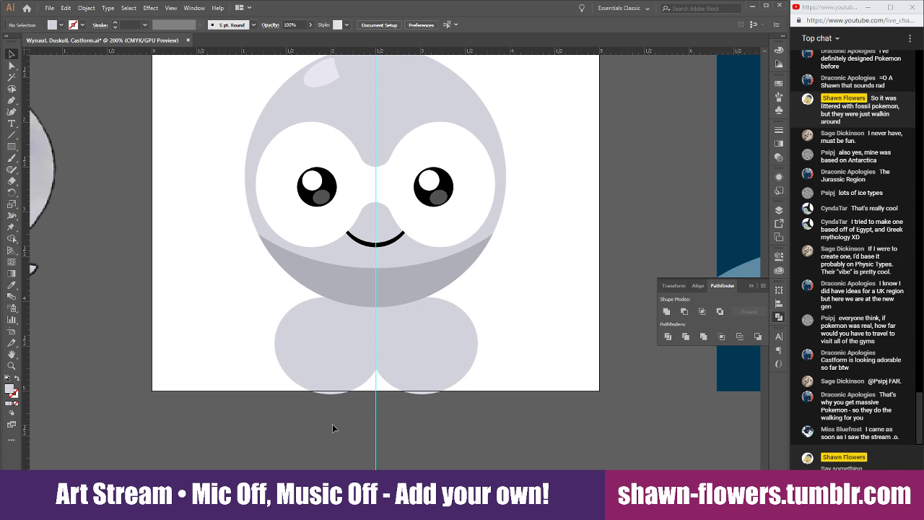
# Try to apply the chin shading colour directly to the body ellipses and rectangle, and undo the recolouring
pyautogui.moveTo(318, 410); pyautogui.dragTo(426, 349)
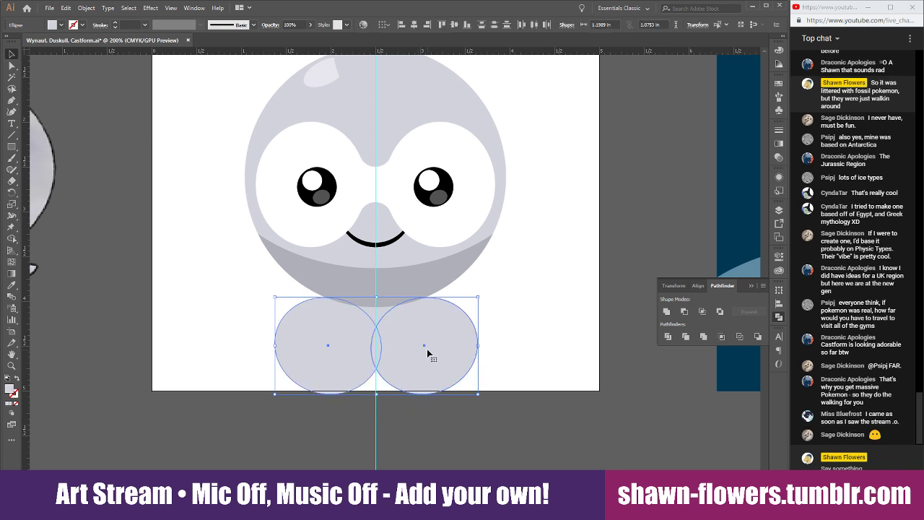
pyautogui.moveTo(331, 413); pyautogui.dragTo(420, 318)
pyautogui.click(9, 287)
pyautogui.click(296, 271)
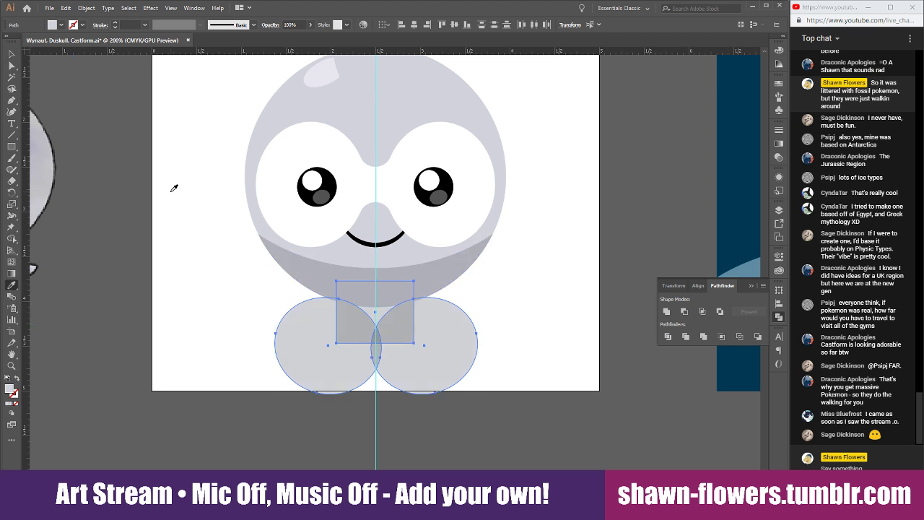
pyautogui.hotkey('ctrl', 'z')
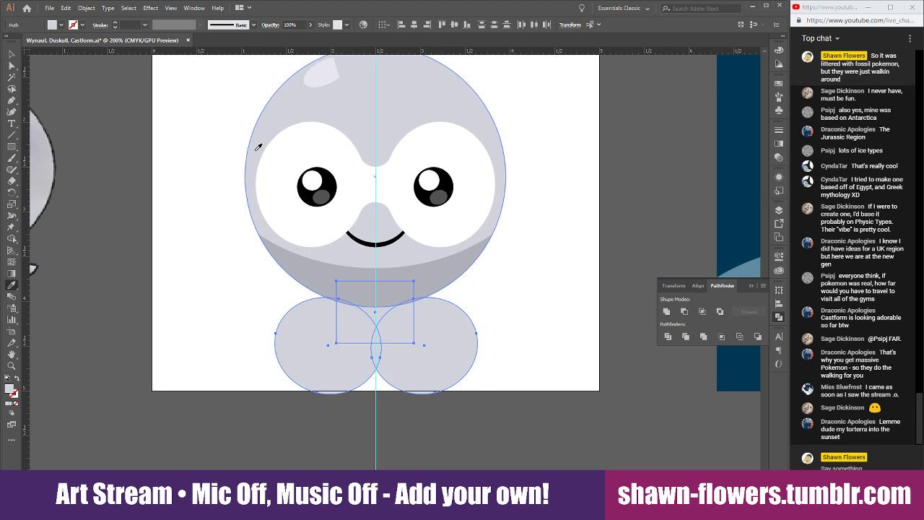
# Select both body ellipses and the bridging rectangle and duplicate them in place
pyautogui.click(12, 54)
pyautogui.click(136, 253)
pyautogui.click(320, 365)
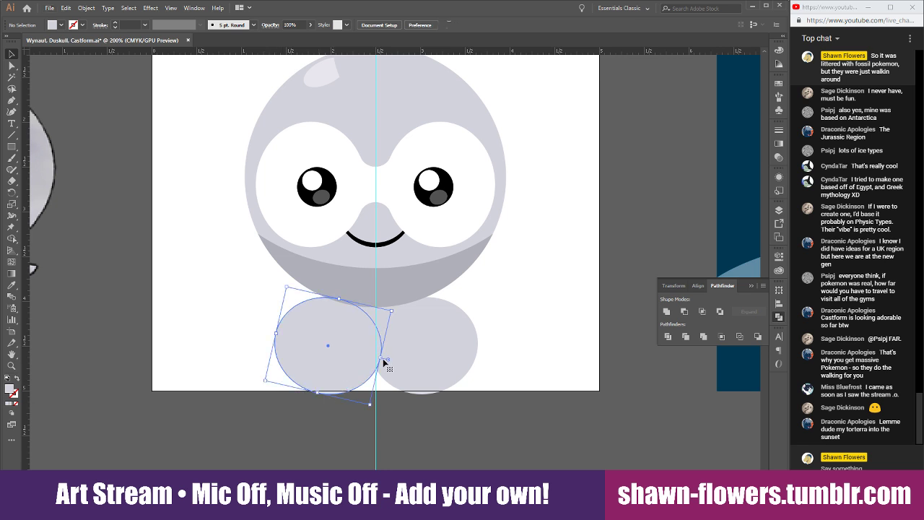
pyautogui.keyDown('shift'); pyautogui.click(385, 360); pyautogui.keyUp('shift')
pyautogui.keyDown('shift'); pyautogui.click(376, 312); pyautogui.keyUp('shift')
pyautogui.moveTo(320, 354)
pyautogui.mouseDown()
pyautogui.moveTo(364, 354)
pyautogui.moveTo(317, 359)
pyautogui.mouseUp()
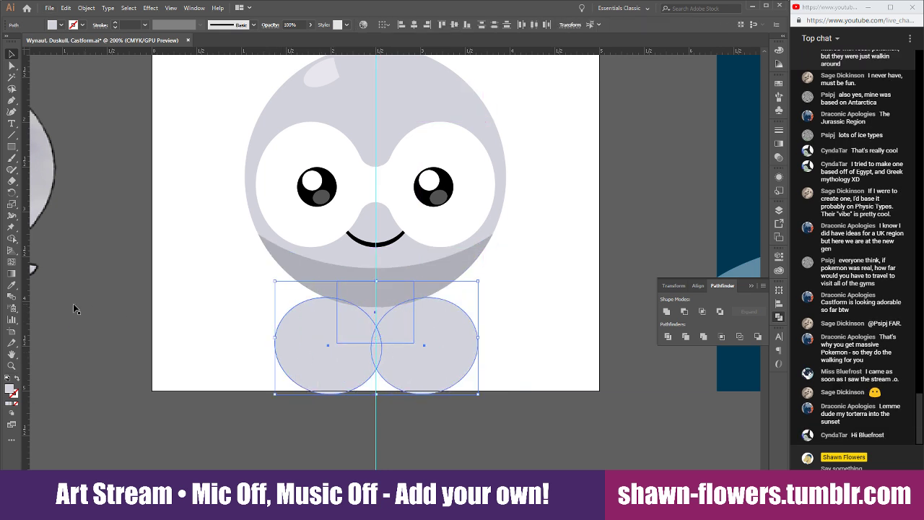
# Fill the duplicated body shapes with the sampled chin shading and merge them with Unite
pyautogui.click(13, 288)
pyautogui.click(305, 265)
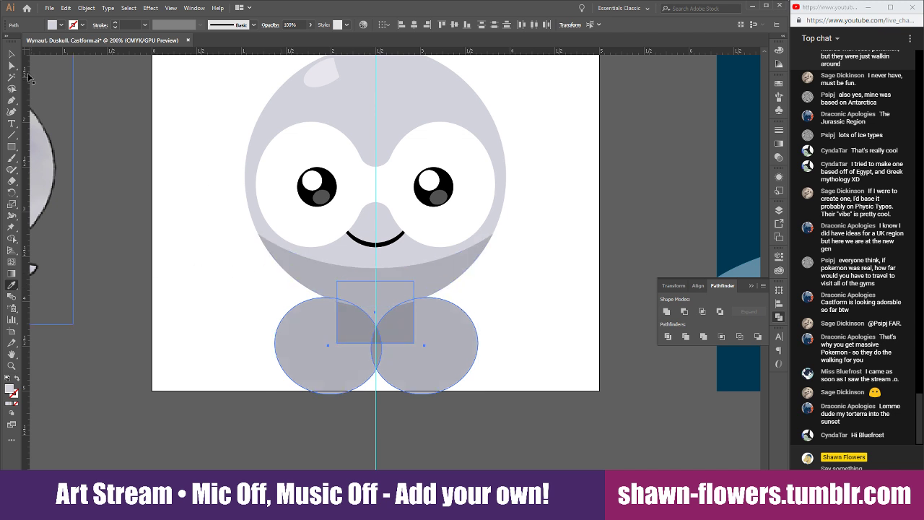
pyautogui.click(13, 53)
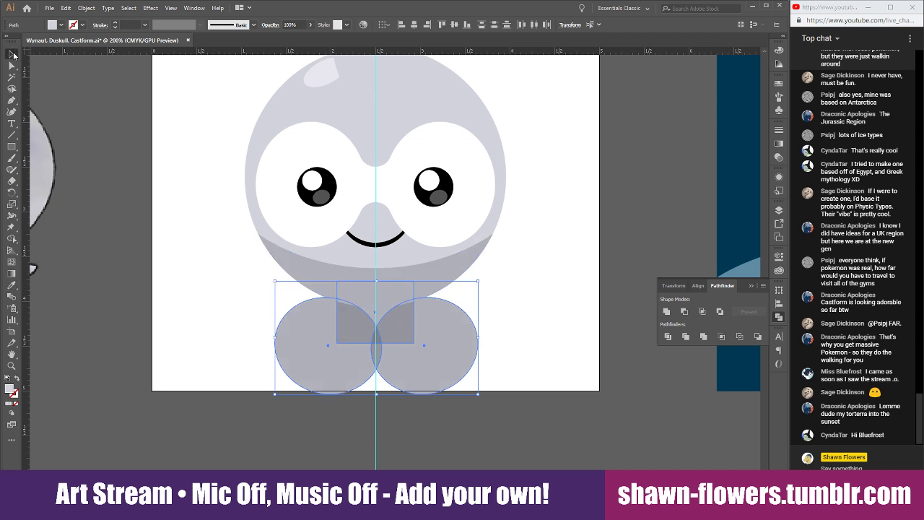
pyautogui.click(667, 311)
pyautogui.click(352, 437)
pyautogui.scroll(1, 381, 437)
pyautogui.scroll(1, 423, 442)
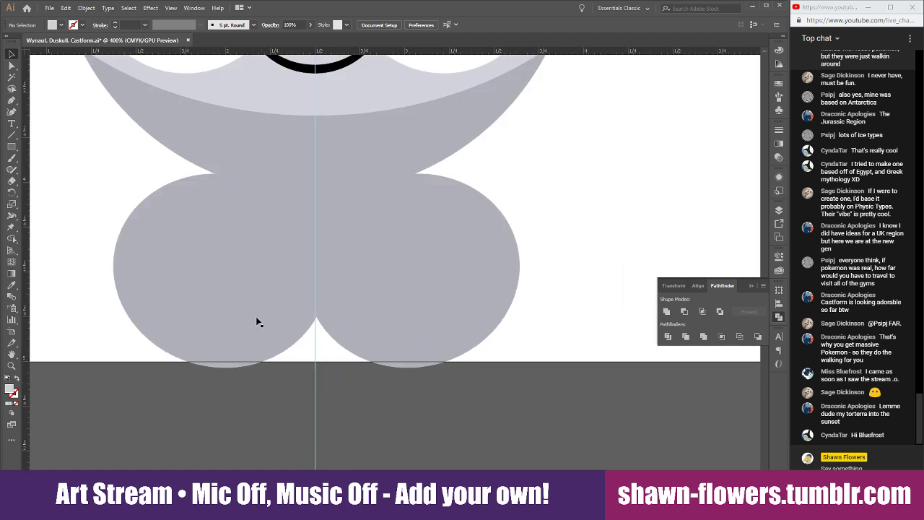
# Place a copy of the merged body shading slightly higher and widen it to about 2.43 in
pyautogui.moveTo(239, 333); pyautogui.dragTo(241, 294)
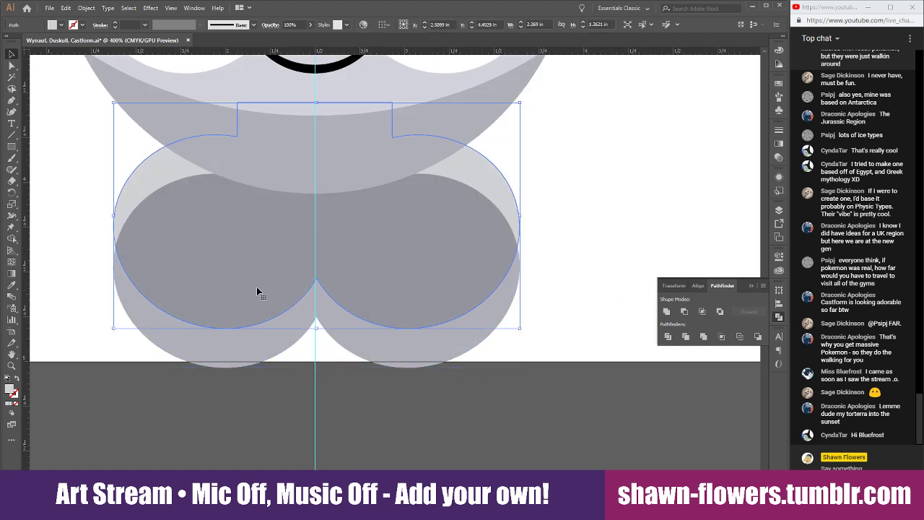
pyautogui.moveTo(520, 216); pyautogui.dragTo(534, 217)
pyautogui.moveTo(422, 295); pyautogui.dragTo(421, 286)
# Subtract the widened copy from the merged body shading with Minus Front, leaving crescents along the lower edge
pyautogui.keyDown('shift'); pyautogui.click(400, 346); pyautogui.keyUp('shift')
pyautogui.click(694, 315)
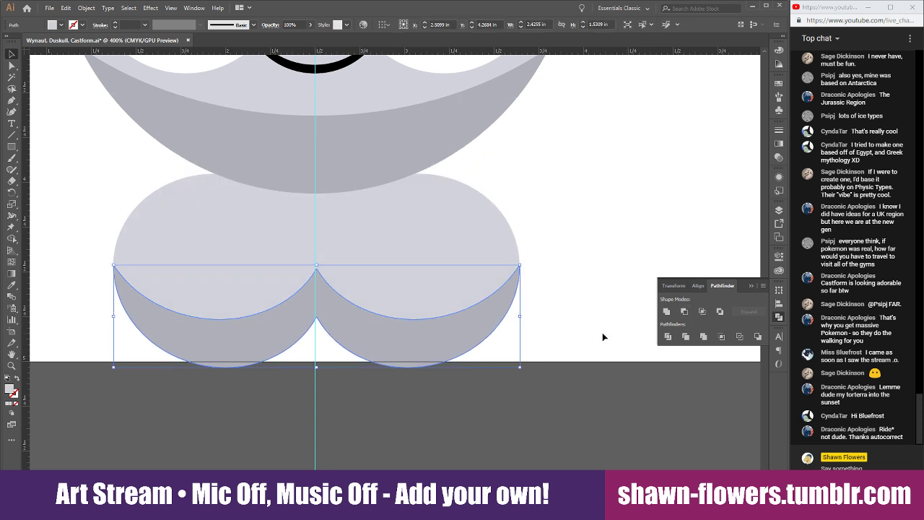
pyautogui.click(394, 413)
# Move the body ellipses and their crescent shading slightly left so they are centred on the guide
pyautogui.scroll(-1, 393, 413)
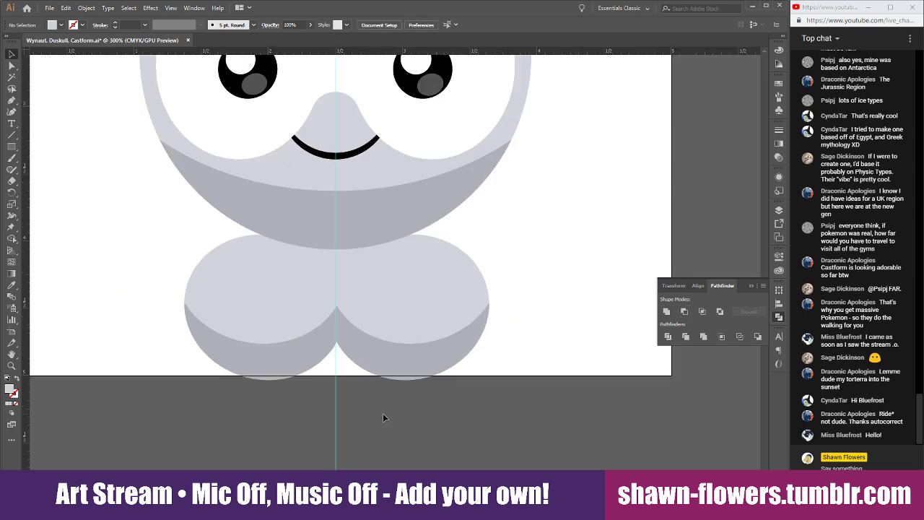
pyautogui.scroll(2, 295, 412)
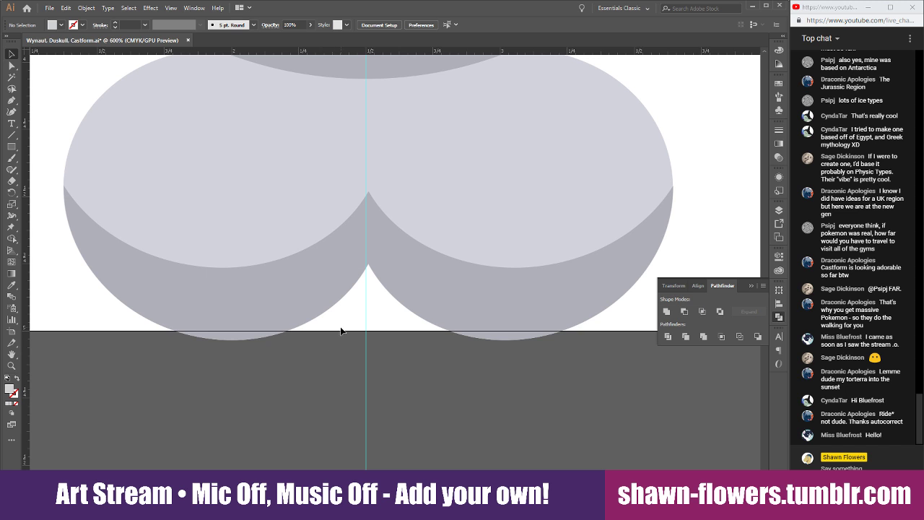
pyautogui.moveTo(291, 379); pyautogui.dragTo(506, 180)
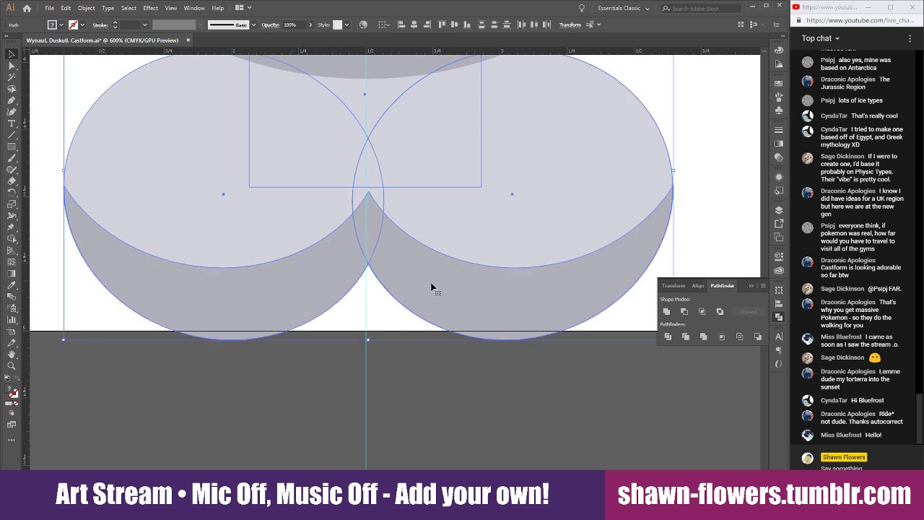
pyautogui.scroll(2, 443, 385)
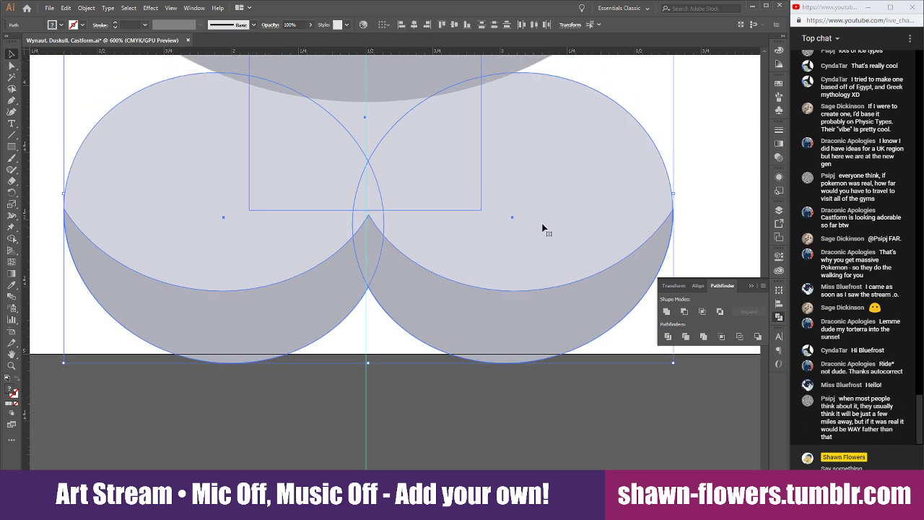
pyautogui.click(330, 394)
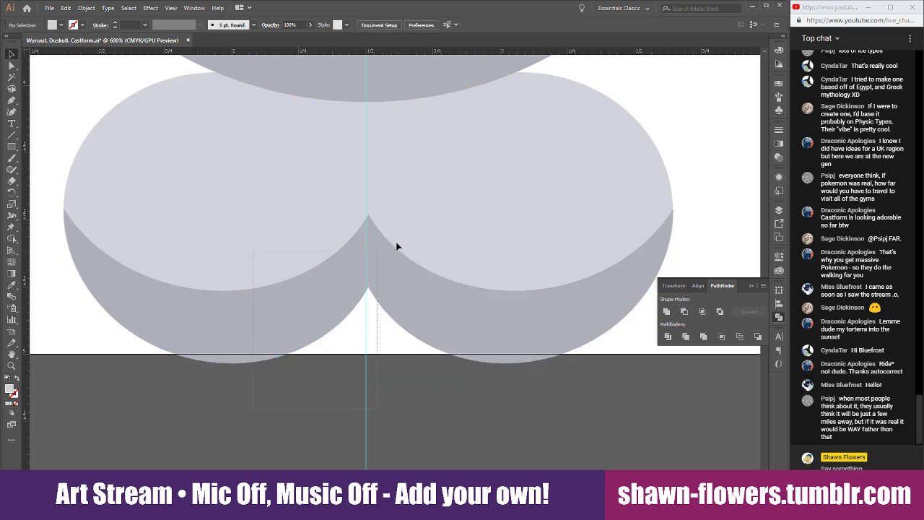
pyautogui.moveTo(397, 246); pyautogui.dragTo(399, 247)
pyautogui.click(448, 391)
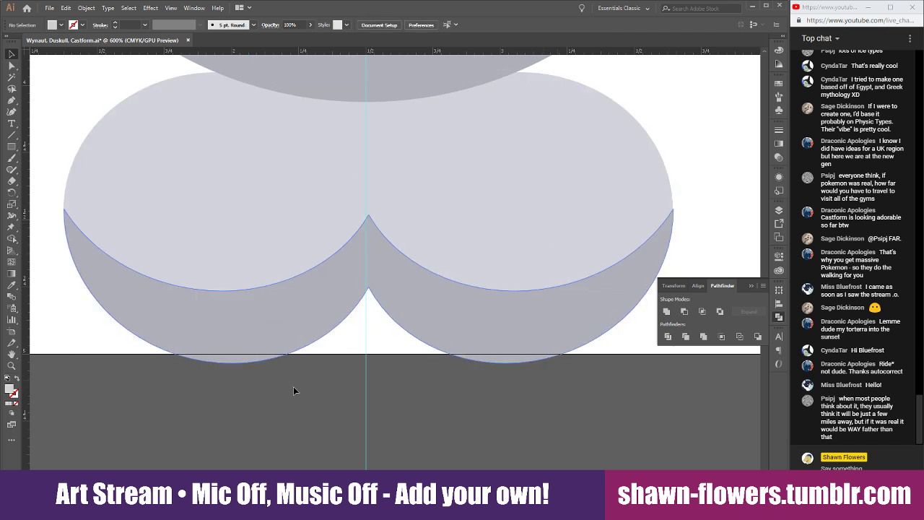
pyautogui.moveTo(293, 388); pyautogui.dragTo(533, 248)
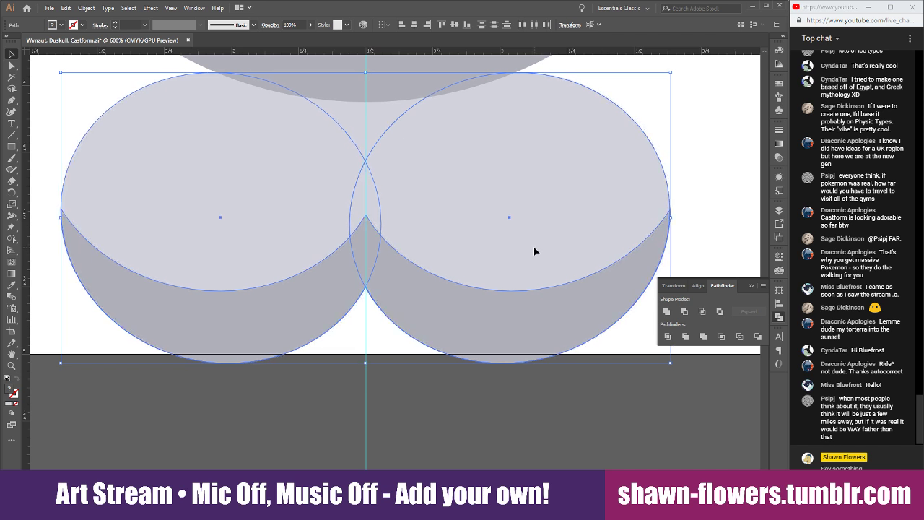
pyautogui.click(428, 388)
# Duplicate the two body ellipses and the rectangle in place and merge the copies with Unite
pyautogui.scroll(-2, 336, 404)
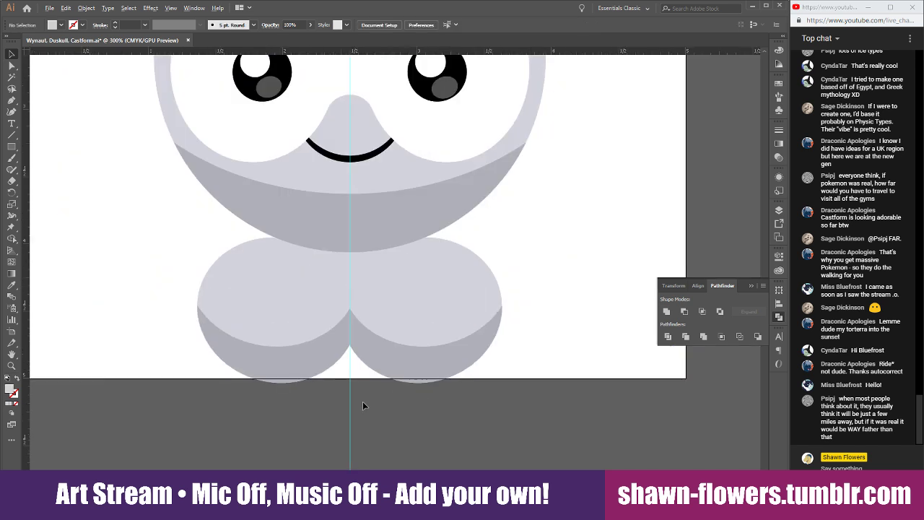
pyautogui.scroll(-1, 362, 401)
pyautogui.moveTo(316, 312); pyautogui.dragTo(411, 348)
pyautogui.scroll(2, 364, 381)
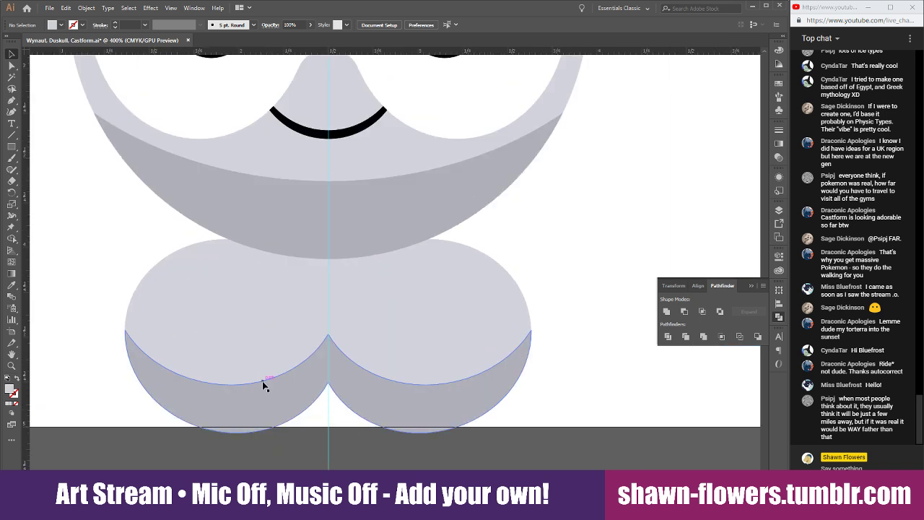
pyautogui.scroll(1, 262, 383)
pyautogui.scroll(-1, 260, 340)
pyautogui.click(247, 295)
pyautogui.keyDown('shift'); pyautogui.click(447, 231); pyautogui.keyUp('shift')
pyautogui.keyDown('shift'); pyautogui.click(377, 200); pyautogui.keyUp('shift')
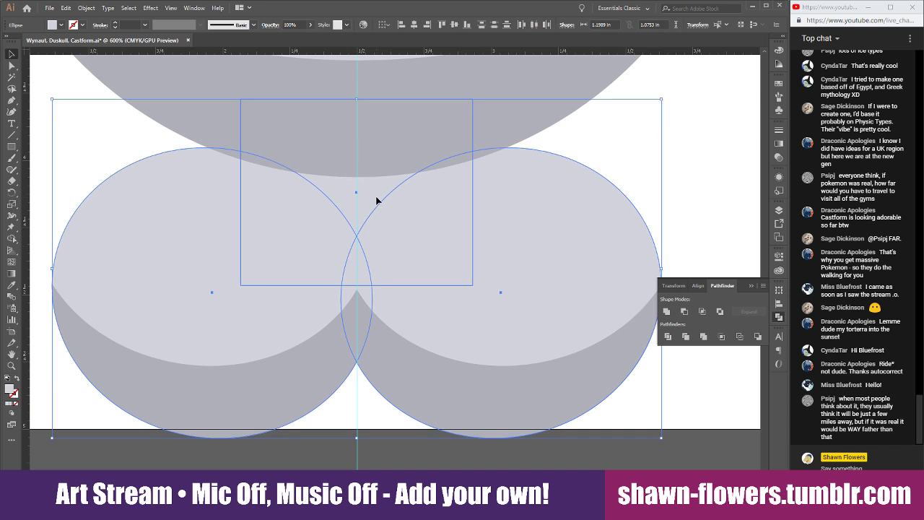
pyautogui.moveTo(397, 263); pyautogui.dragTo(403, 249)
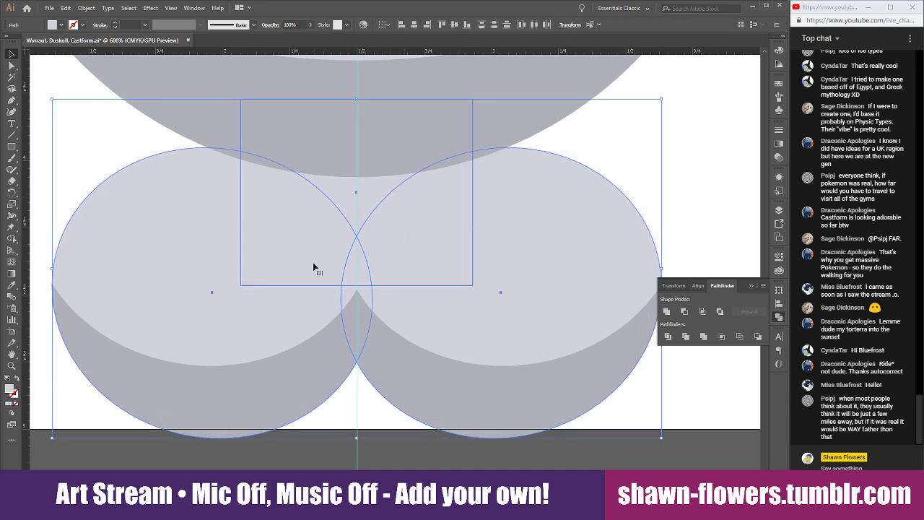
pyautogui.click(666, 311)
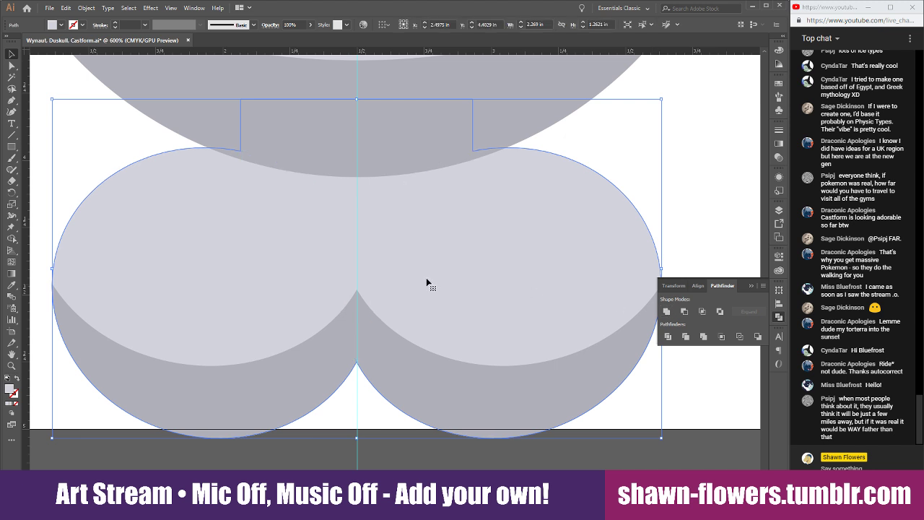
# Fill the newly merged body copy with the shading colour sampled from the chin
pyautogui.click(10, 287)
pyautogui.click(198, 95)
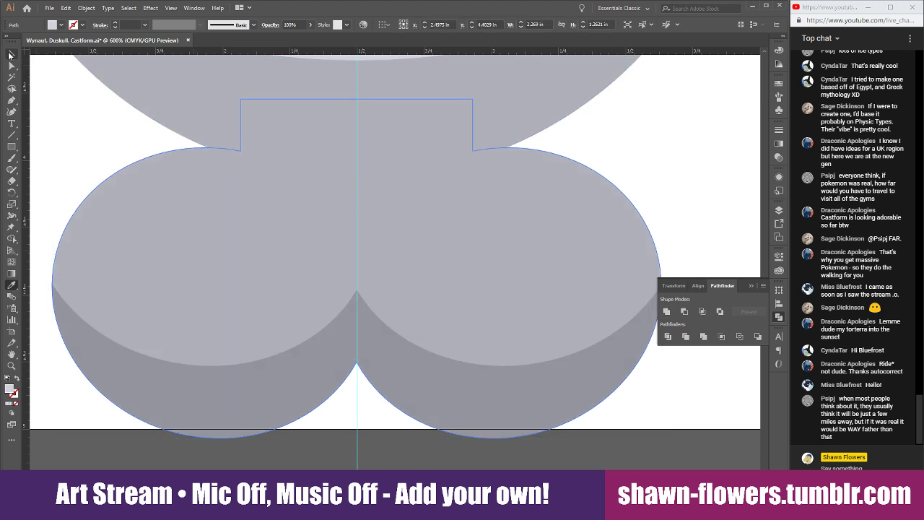
pyautogui.click(11, 55)
pyautogui.click(83, 135)
pyautogui.scroll(-2, 96, 205)
pyautogui.hscroll(-2, 507, 328)
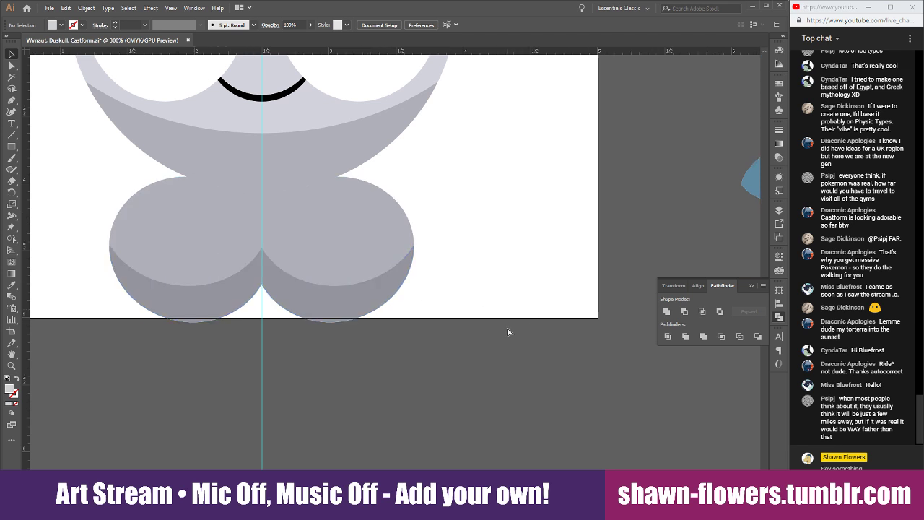
pyautogui.scroll(-1, 359, 332)
pyautogui.scroll(3, 452, 343)
pyautogui.hscroll(-3, 515, 378)
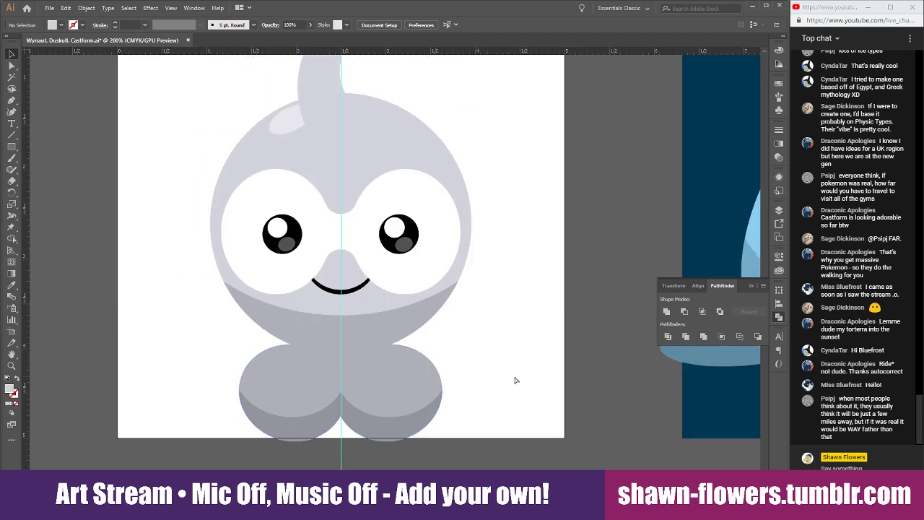
pyautogui.scroll(2, 508, 374)
pyautogui.scroll(2, 305, 462)
# Fill the merged body copy with the grey shading sampled from the teal character's icon above Duskull
pyautogui.click(322, 285)
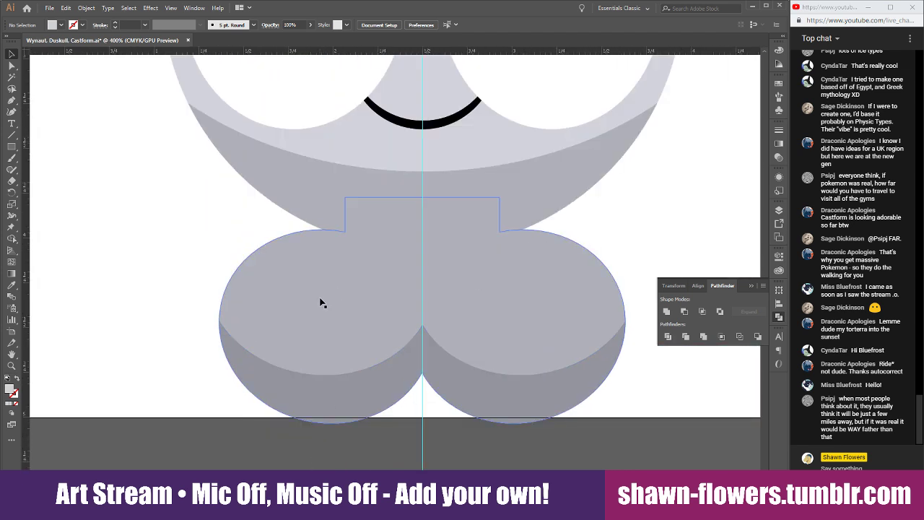
pyautogui.click(320, 302)
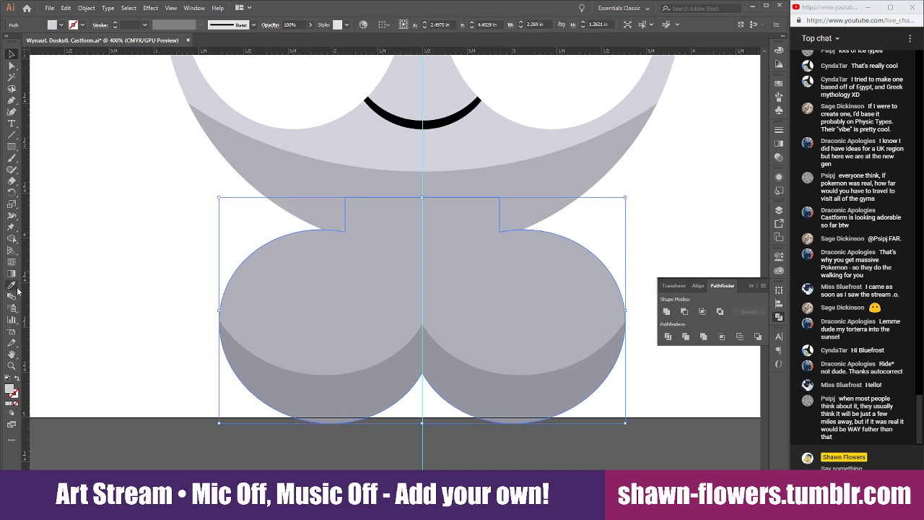
pyautogui.click(11, 285)
pyautogui.scroll(-5, 259, 226)
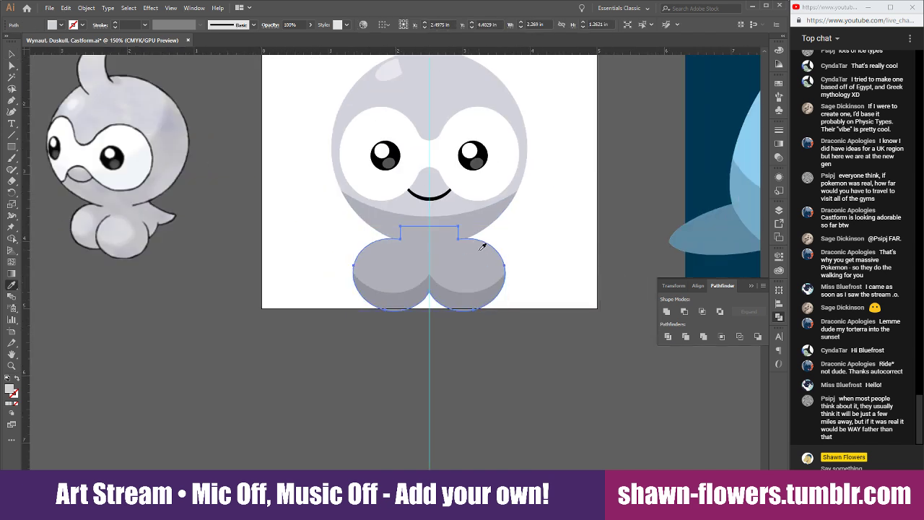
pyautogui.scroll(1, 476, 221)
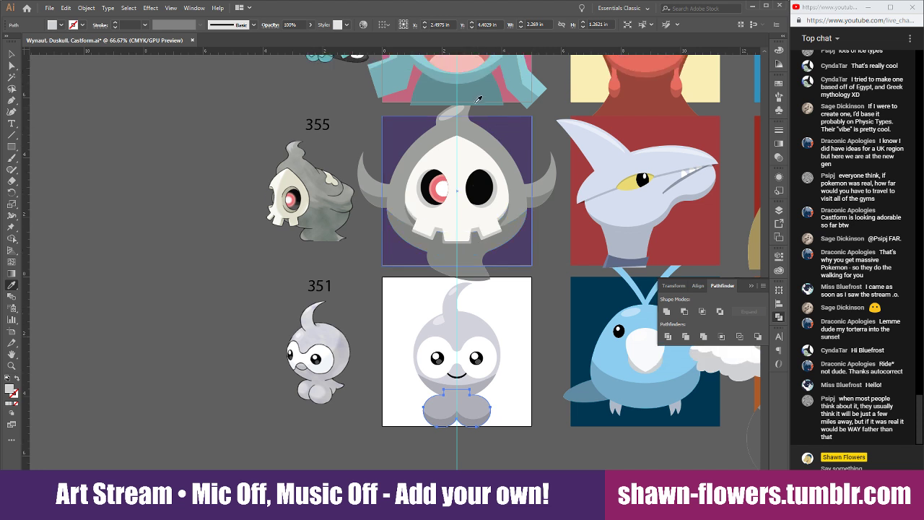
pyautogui.click(11, 54)
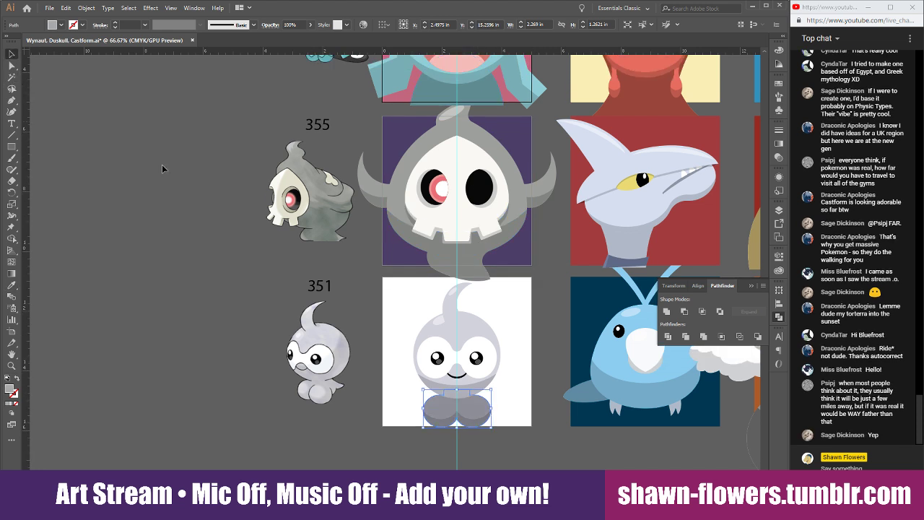
pyautogui.scroll(-2, 502, 399)
pyautogui.click(501, 400)
pyautogui.scroll(2, 494, 406)
pyautogui.scroll(1, 494, 409)
pyautogui.scroll(4, 431, 405)
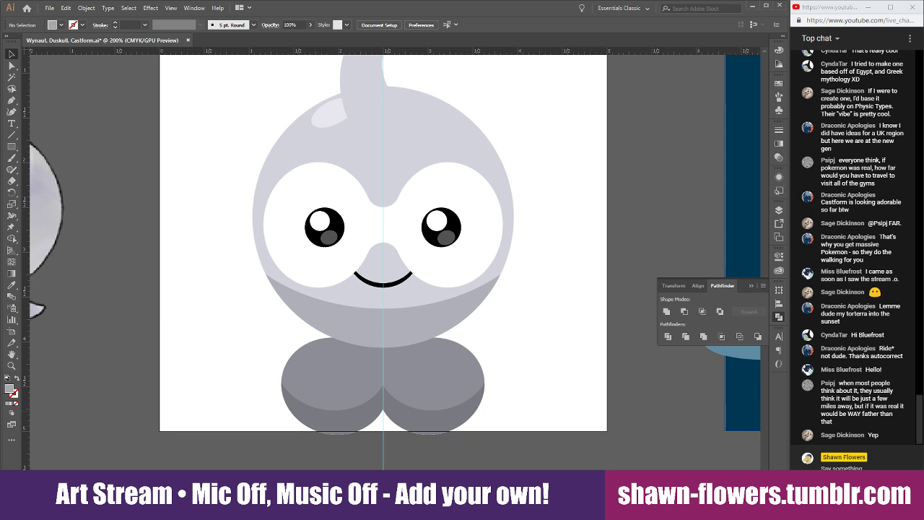
# Switch to the YouTube live chat and post "I remember I made an electric/ground type Brachiousarus"
pyautogui.click(823, 467)
pyautogui.write('I remember')
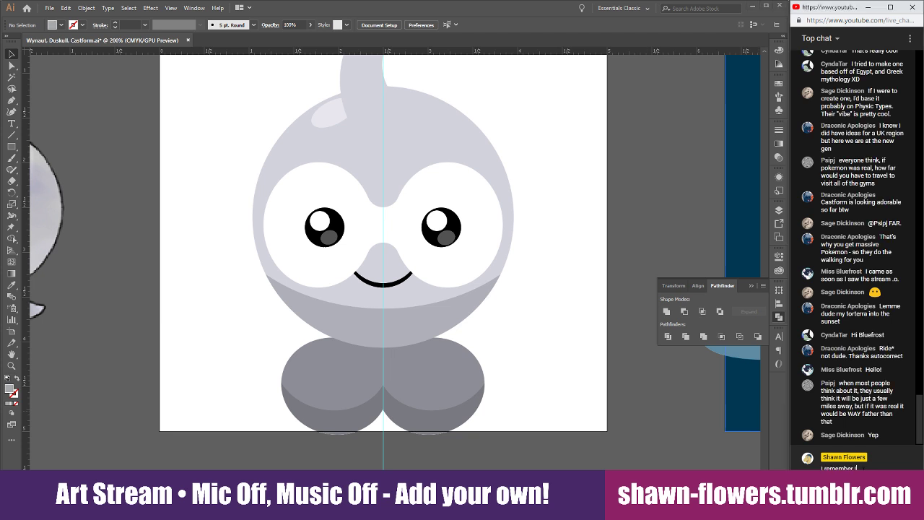
pyautogui.write(' I made a')
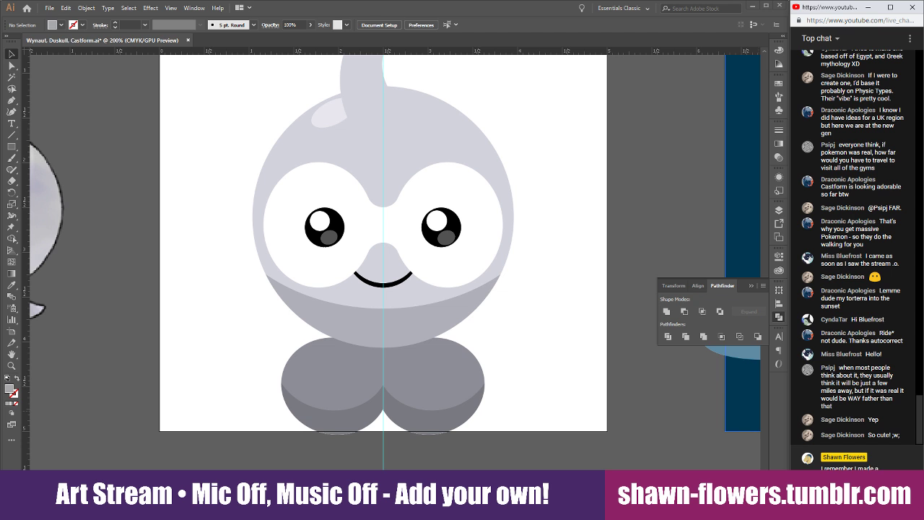
pyautogui.write(' E')
pyautogui.press('BackSpace')
pyautogui.press('BackSpace')
pyautogui.write('n electric/ground type')
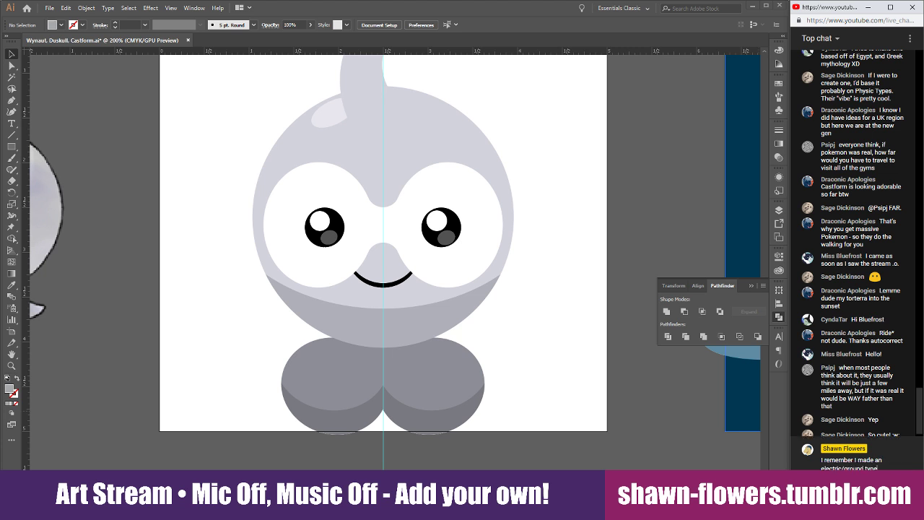
pyautogui.write(' Brachious')
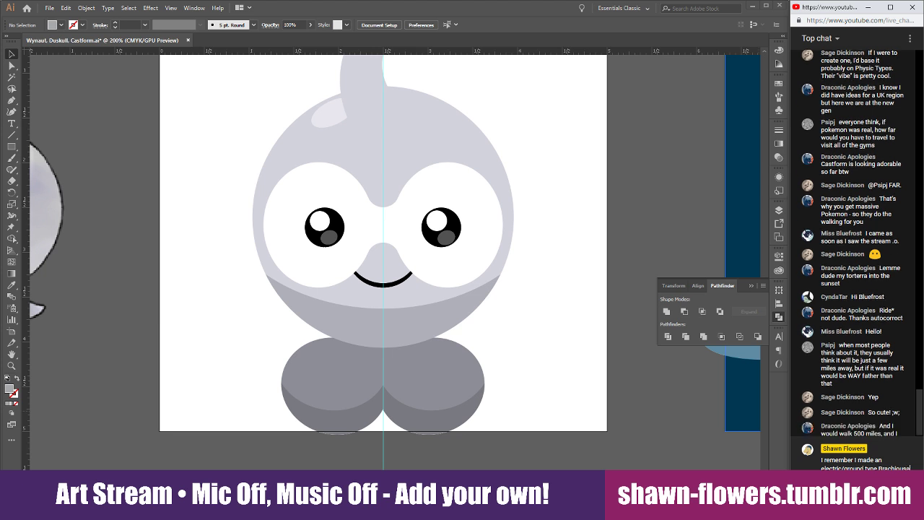
pyautogui.write('arus')
pyautogui.press('Return')
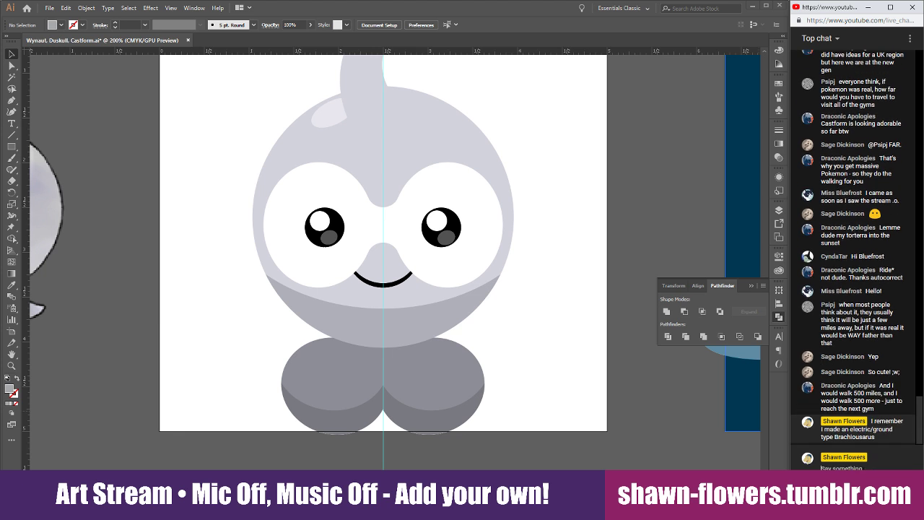
# Post the chat messages "(long necked dino)" and "It had a horn on its head that acted like a lightning rod"
pyautogui.write('(long necked dino)')
pyautogui.press('Return')
pyautogui.write('I')
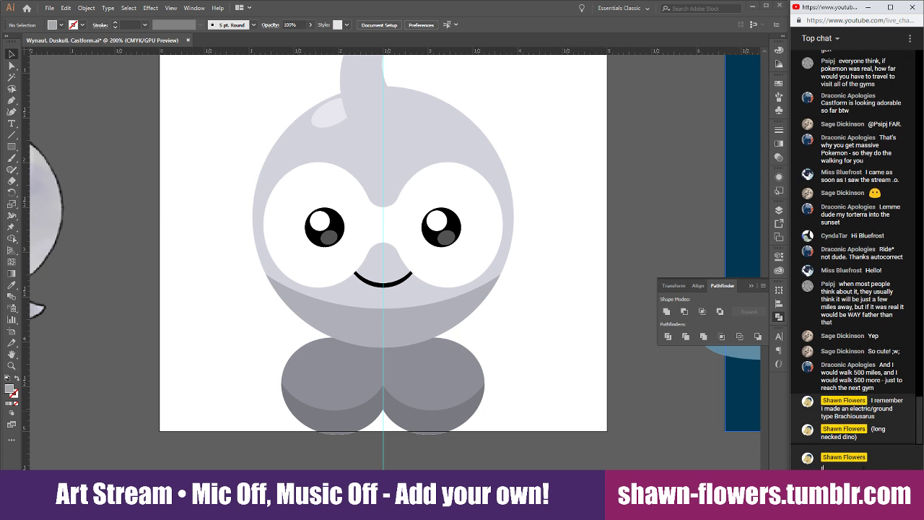
pyautogui.write('t had a horn or ')
pyautogui.write('its head that acted like a')
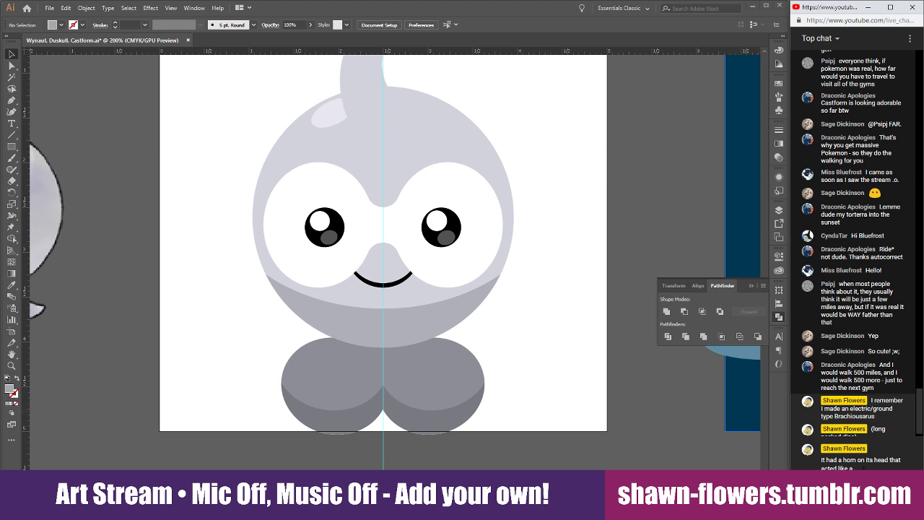
pyautogui.write(' lightning rod')
pyautogui.press('Return')
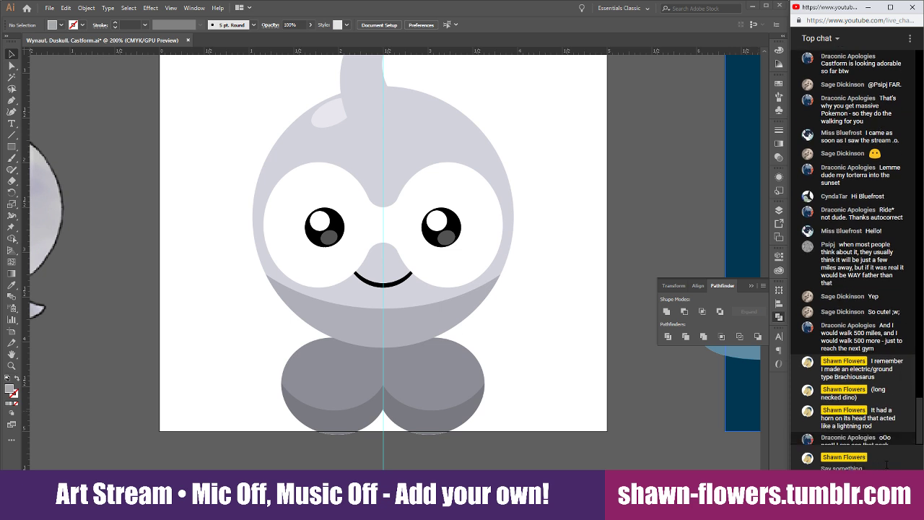
# Post the chat messages "Cause it was so tall" and "It's fully evolved form was bigger than Wailord"
pyautogui.write('Cause it')
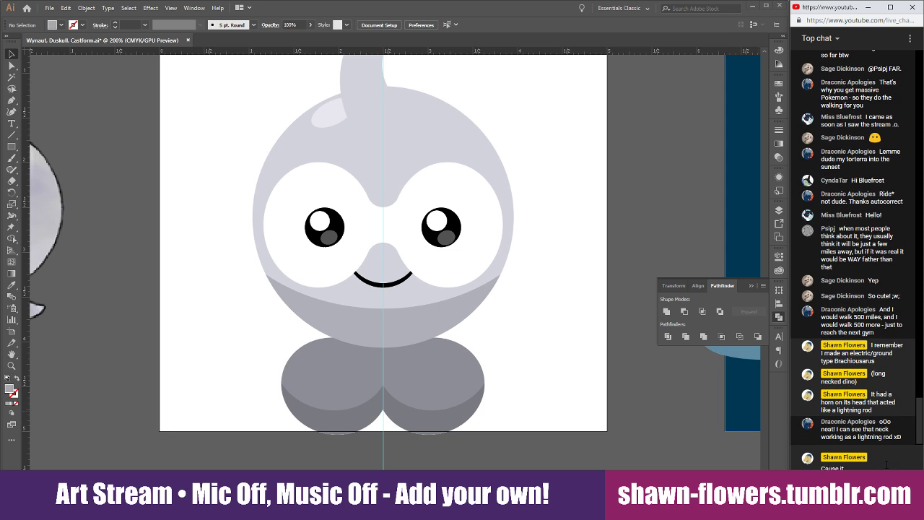
pyautogui.write(' was so tall')
pyautogui.press('Return')
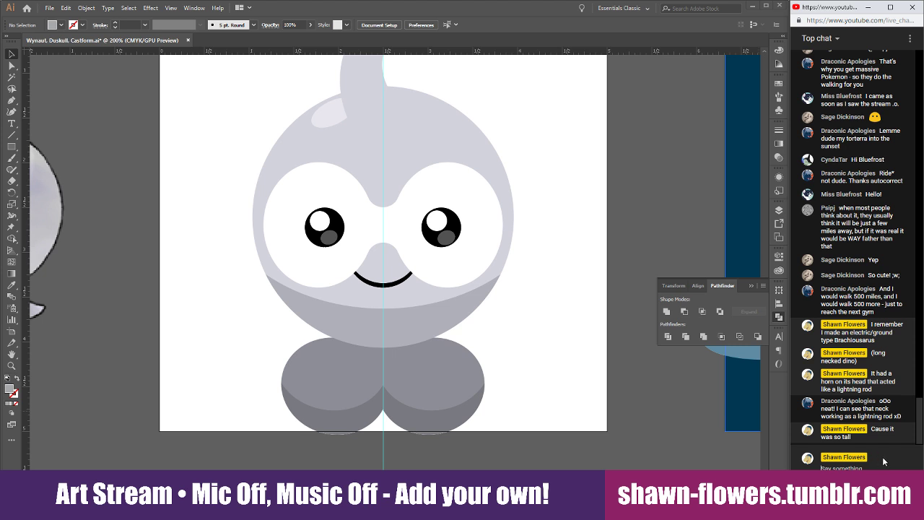
pyautogui.write('m')
pyautogui.write("'s fully evol")
pyautogui.write('ved f')
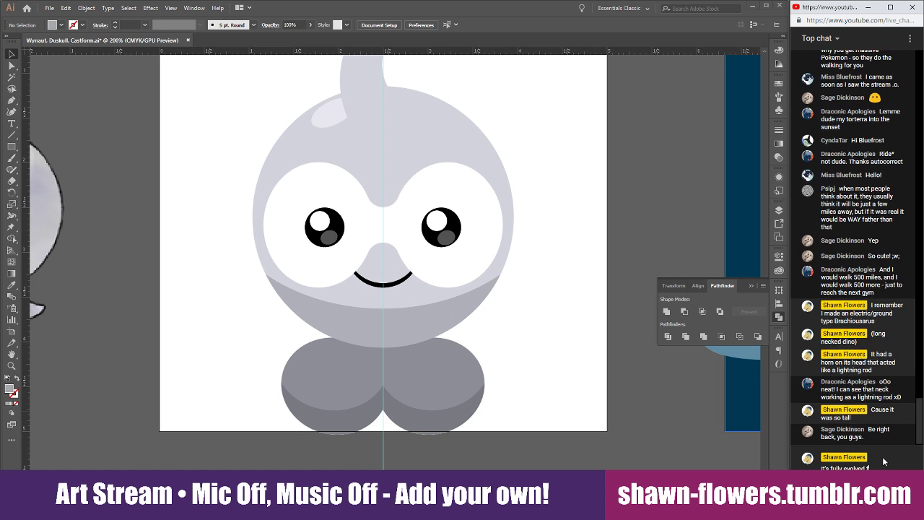
pyautogui.write('orm was bigger than')
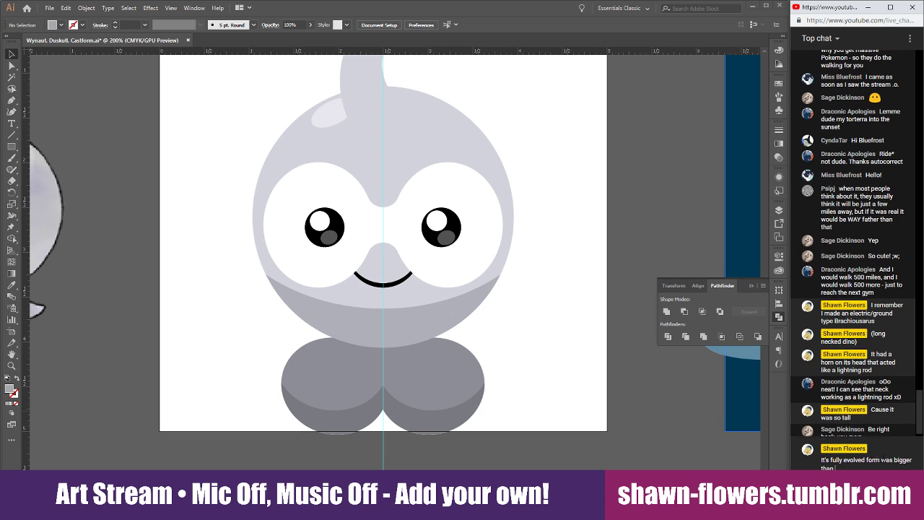
pyautogui.write(' Wailord')
pyautogui.press('Return')
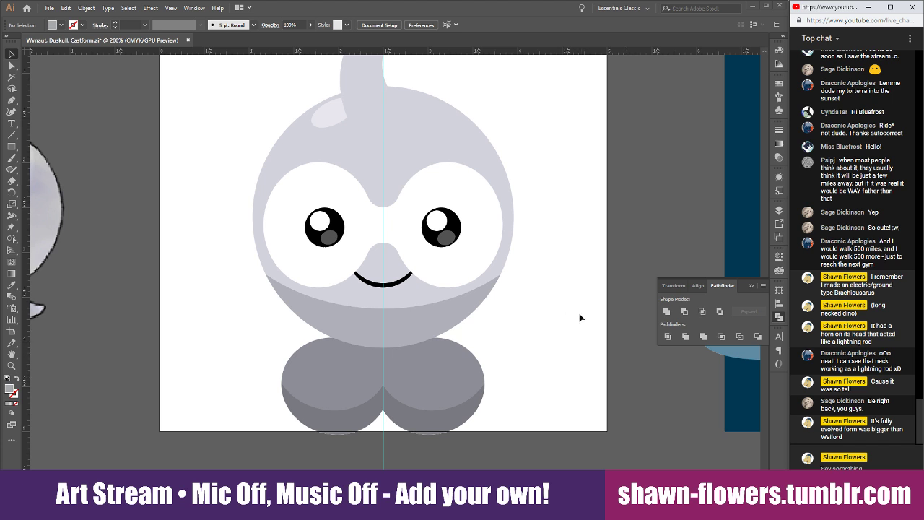
# Return to Illustrator and scale up the whole Castform proportionally, keeping it centred on the guide within the artboard
pyautogui.scroll(1, 568, 315)
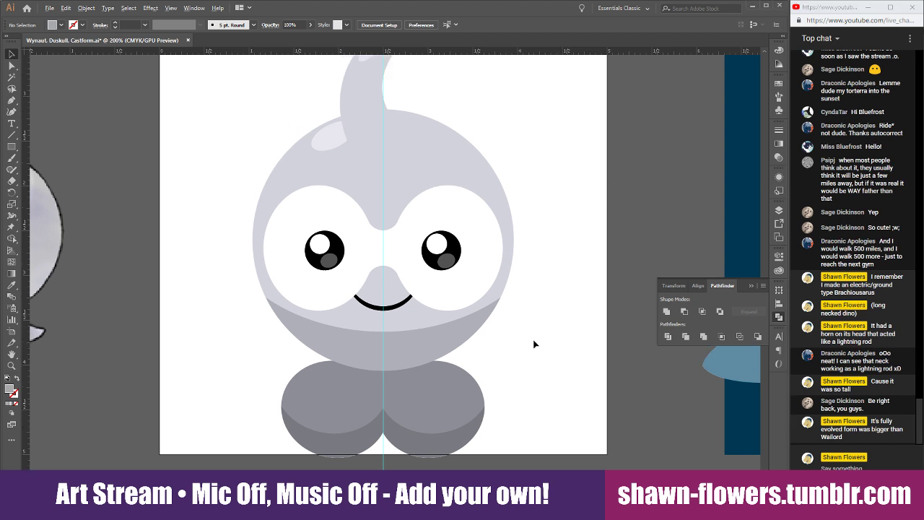
pyautogui.scroll(-1, 523, 356)
pyautogui.moveTo(532, 115)
pyautogui.mouseDown()
pyautogui.moveTo(340, 412)
pyautogui.moveTo(313, 419)
pyautogui.mouseUp()
pyautogui.moveTo(520, 431); pyautogui.dragTo(538, 461)
pyautogui.moveTo(474, 432); pyautogui.dragTo(470, 421)
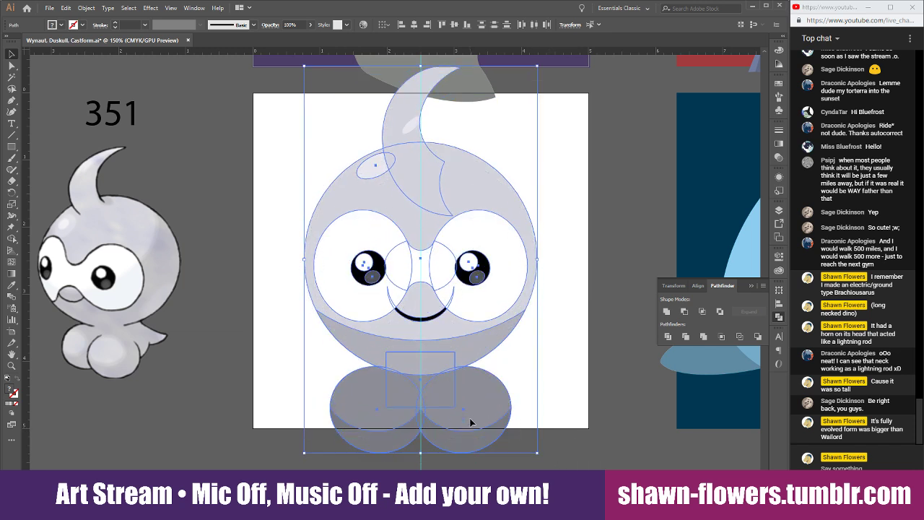
pyautogui.click(565, 402)
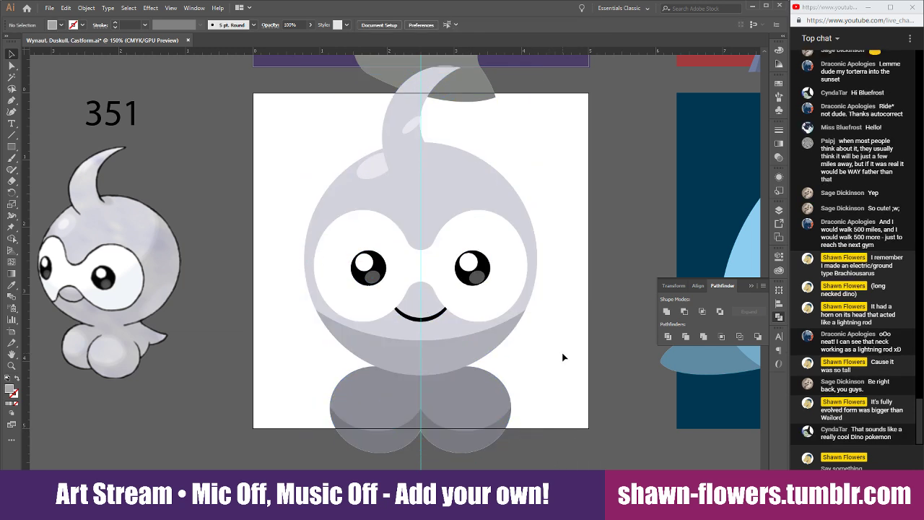
# Draw a 5 by 5 in background square covering the Castform artboard and send it behind the character
pyautogui.press('m')
pyautogui.moveTo(254, 92); pyautogui.dragTo(588, 427)
pyautogui.hotkey('ctrl', 'shift', '[')
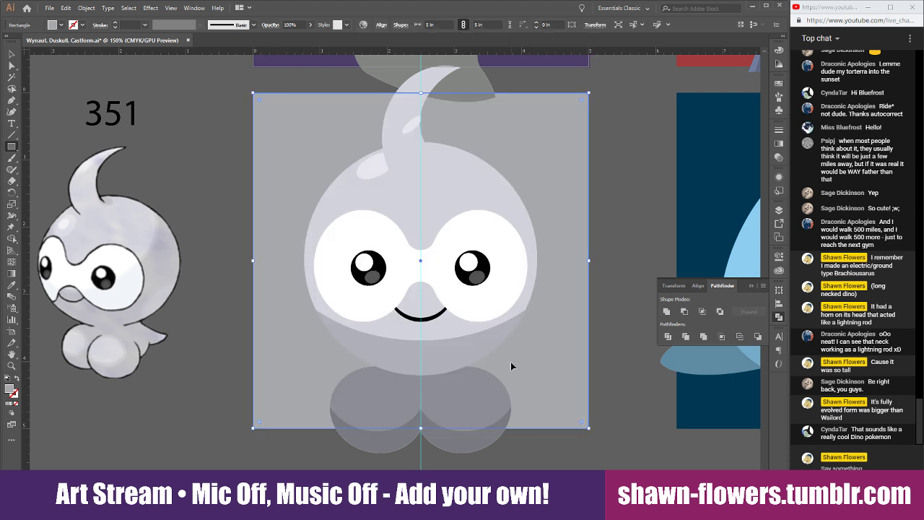
# Fill the background square with the medium blue #2F9FC1
pyautogui.keyDown('shift'); pyautogui.click(52, 25); pyautogui.keyUp('shift')
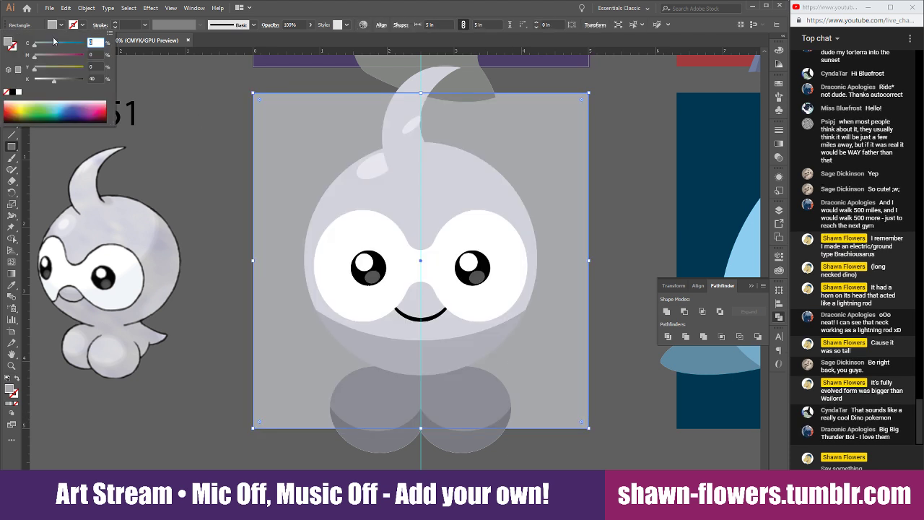
pyautogui.click(49, 44)
pyautogui.moveTo(55, 81); pyautogui.dragTo(13, 80)
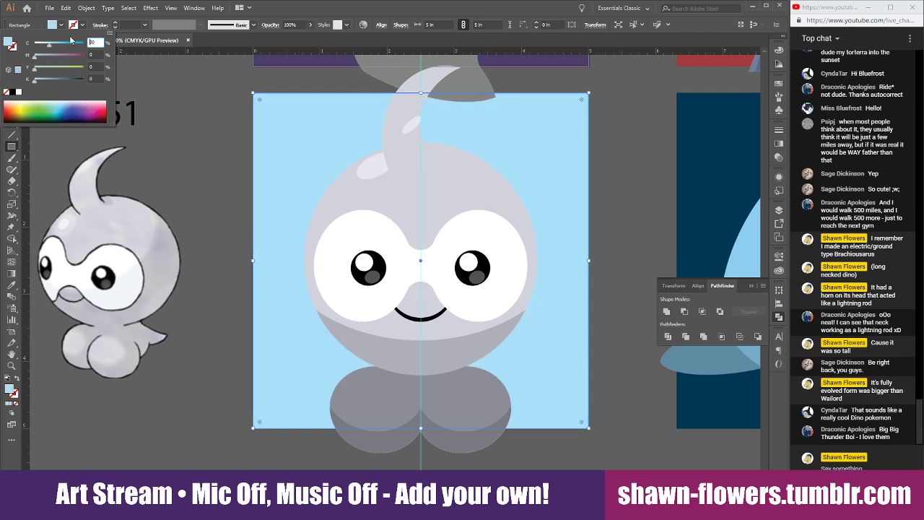
pyautogui.moveTo(52, 46); pyautogui.dragTo(84, 48)
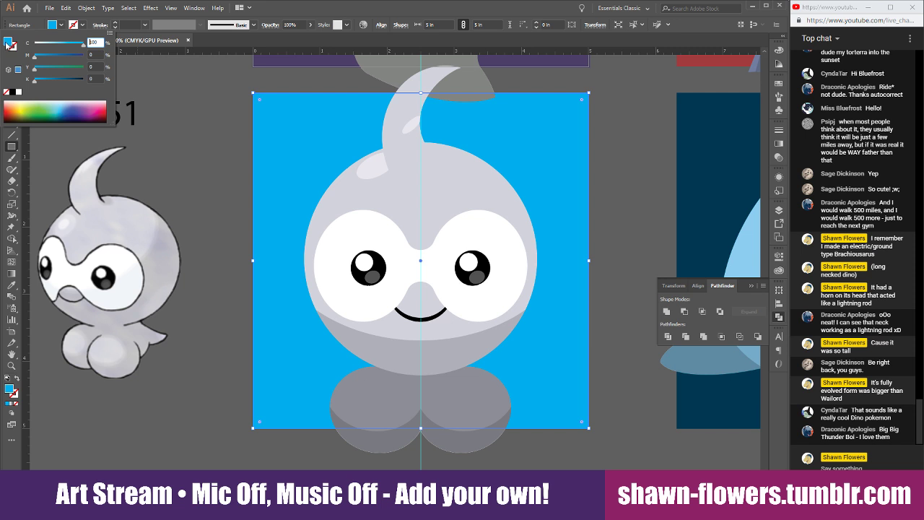
pyautogui.doubleClick(8, 43)
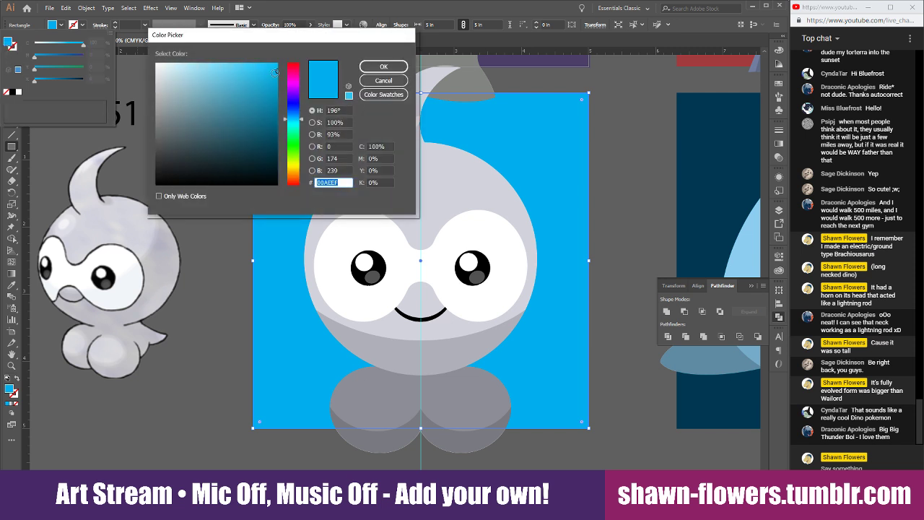
pyautogui.click(243, 79)
pyautogui.click(210, 80)
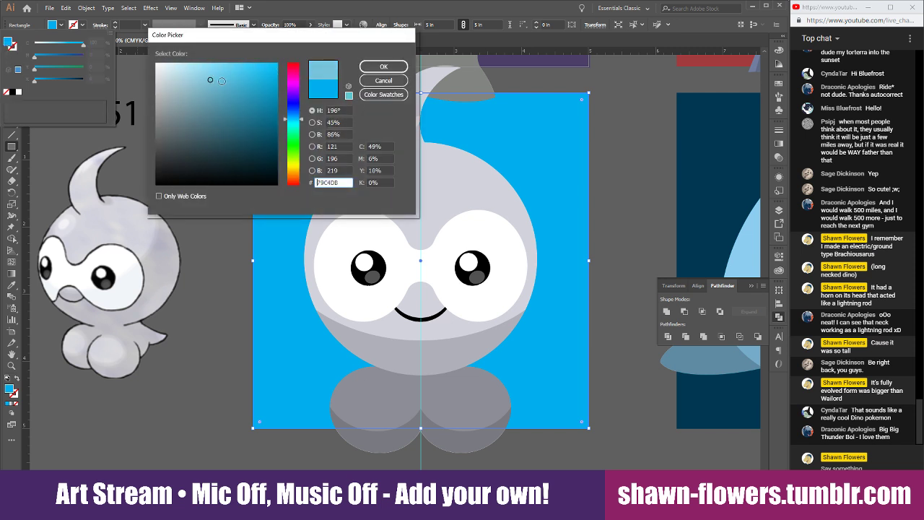
pyautogui.moveTo(210, 80)
pyautogui.mouseDown()
pyautogui.moveTo(202, 87)
pyautogui.moveTo(248, 92)
pyautogui.mouseUp()
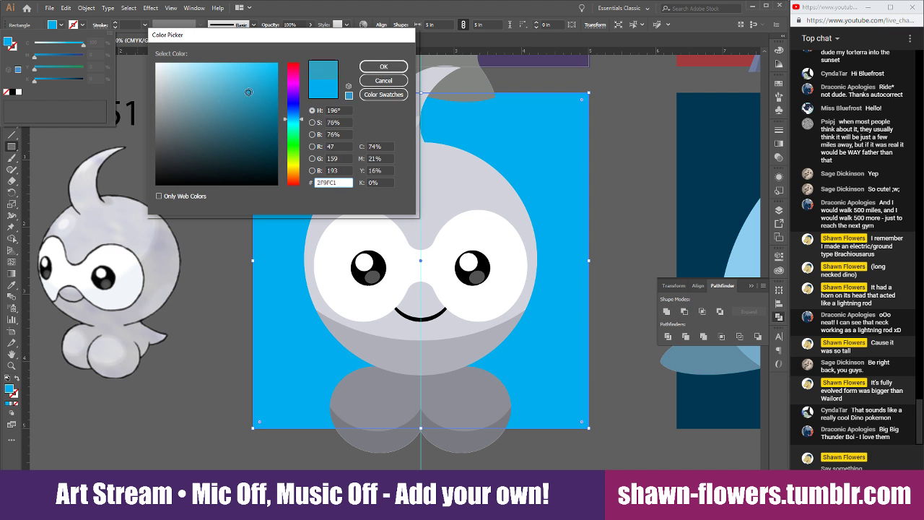
pyautogui.click(376, 67)
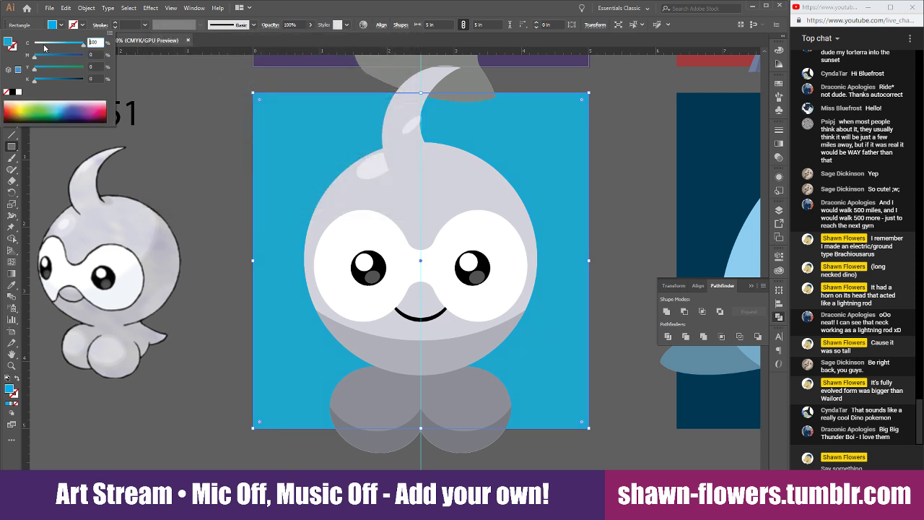
pyautogui.click(60, 23)
pyautogui.click(11, 53)
pyautogui.click(225, 121)
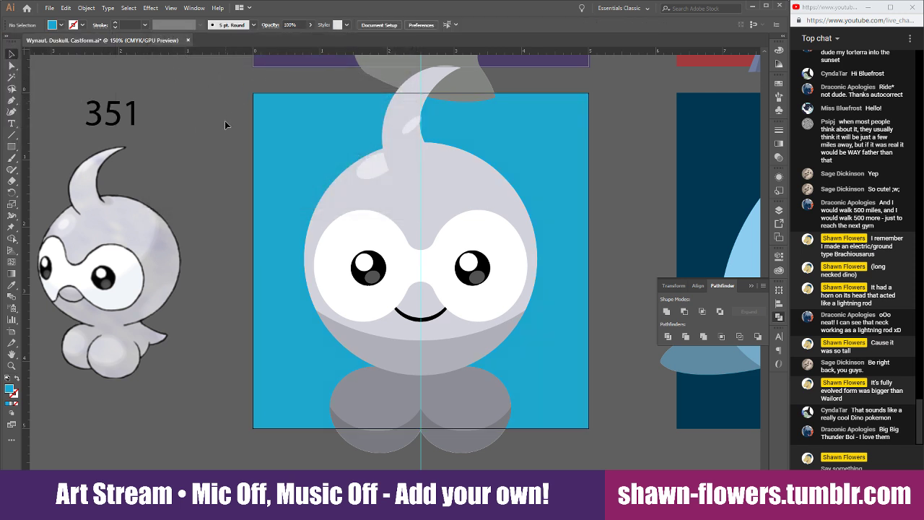
# Move Castform's two rounded body ellipses and their shading slightly up, further under the head
pyautogui.hscroll(1, 645, 238)
pyautogui.scroll(-2, 614, 219)
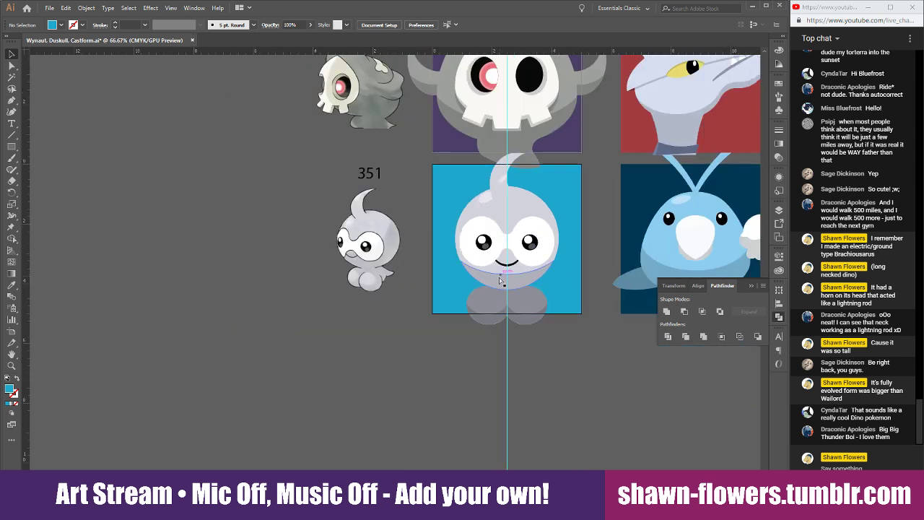
pyautogui.hscroll(3, 478, 330)
pyautogui.scroll(1, 501, 390)
pyautogui.scroll(3, 491, 366)
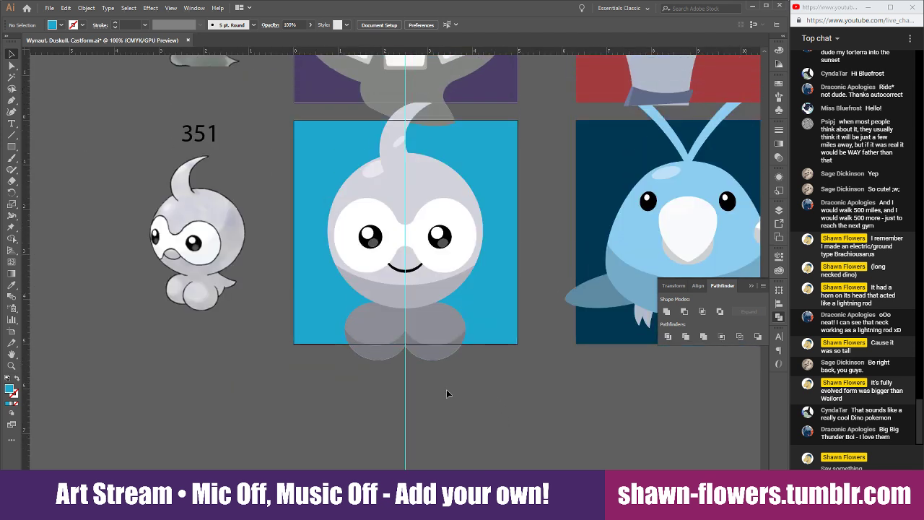
pyautogui.scroll(1, 446, 389)
pyautogui.moveTo(445, 346); pyautogui.dragTo(445, 330)
pyautogui.click(499, 399)
pyautogui.scroll(-1, 515, 403)
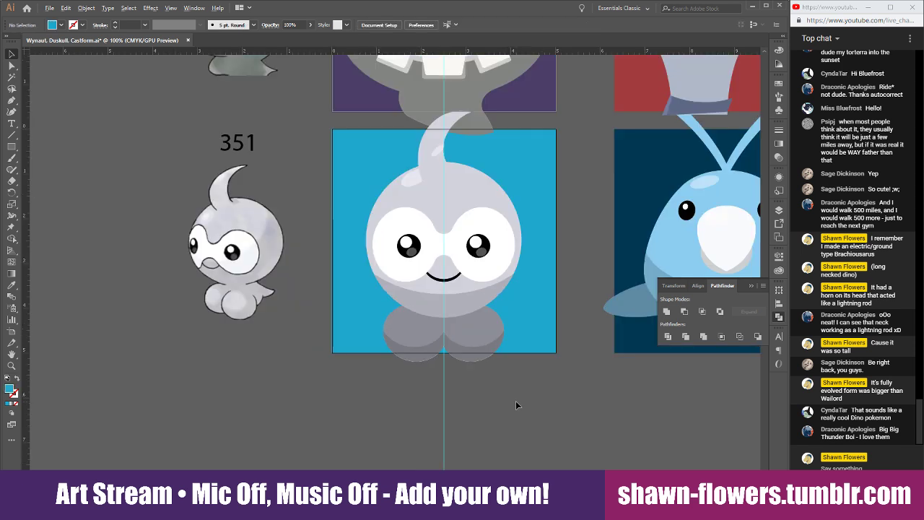
# Select the rounded lower body with its shading and nudge it slightly down from the head
pyautogui.scroll(1, 526, 413)
pyautogui.hscroll(2, 525, 413)
pyautogui.scroll(2, 405, 402)
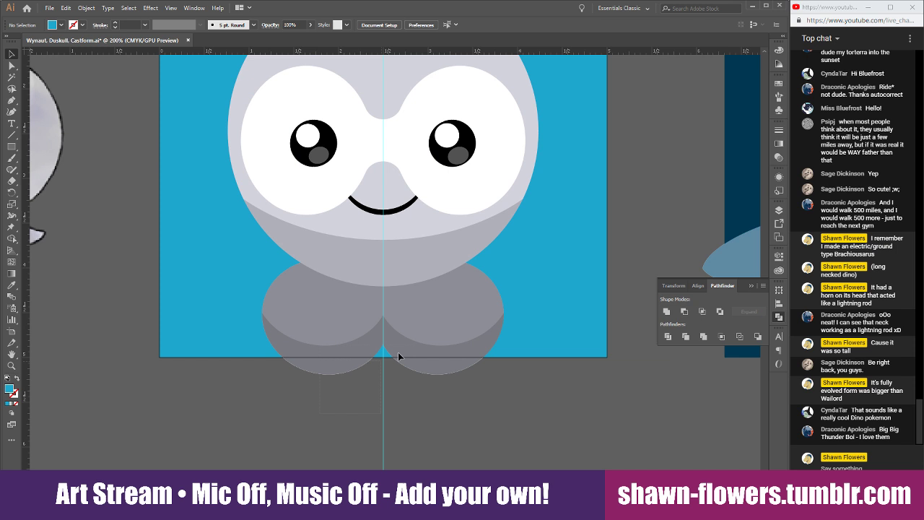
pyautogui.click(267, 316)
pyautogui.click(313, 330)
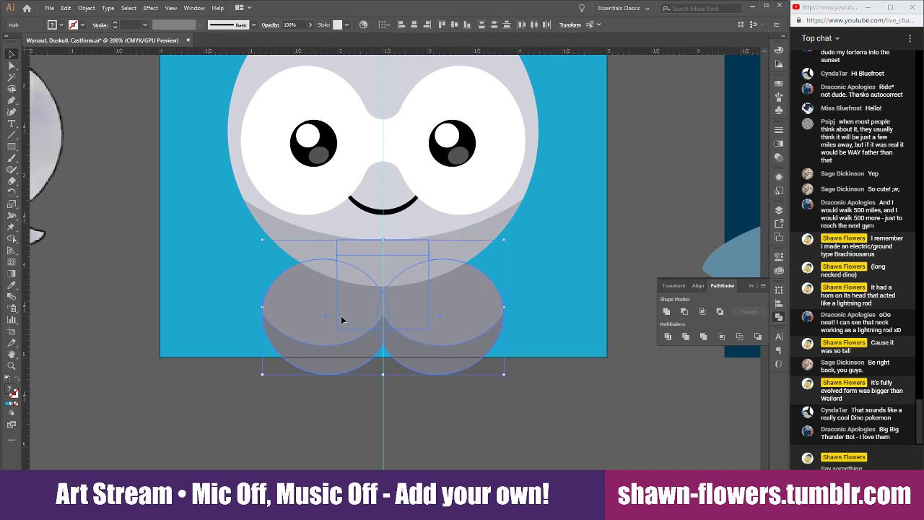
pyautogui.moveTo(341, 316); pyautogui.dragTo(338, 322)
pyautogui.click(520, 426)
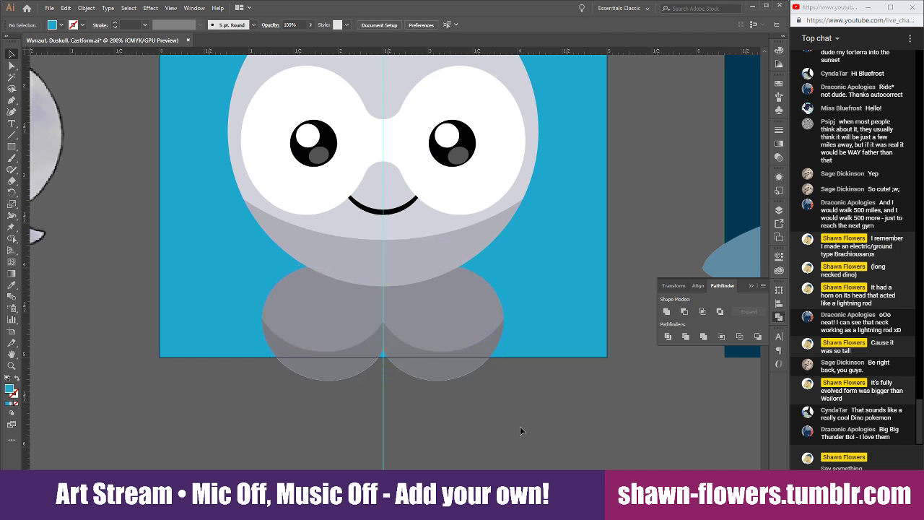
pyautogui.scroll(-2, 539, 422)
pyautogui.scroll(-2, 590, 451)
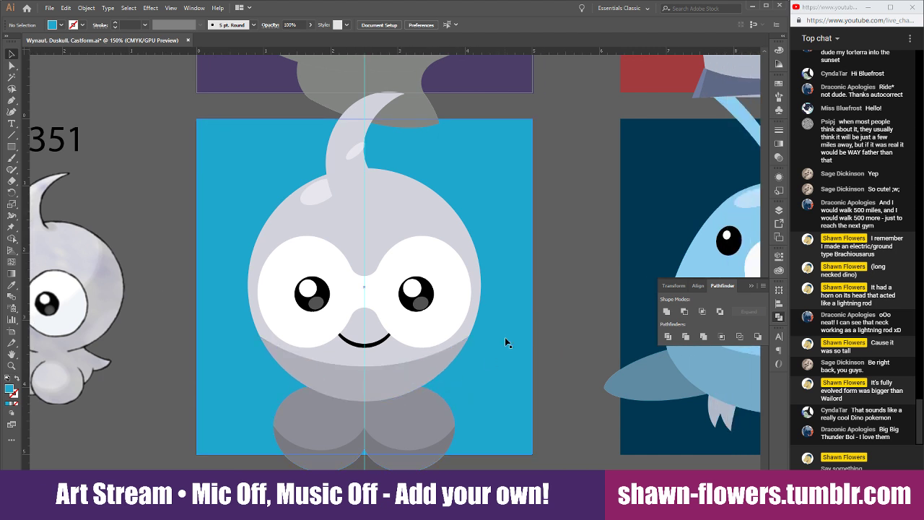
pyautogui.scroll(-1, 509, 320)
pyautogui.click(513, 231)
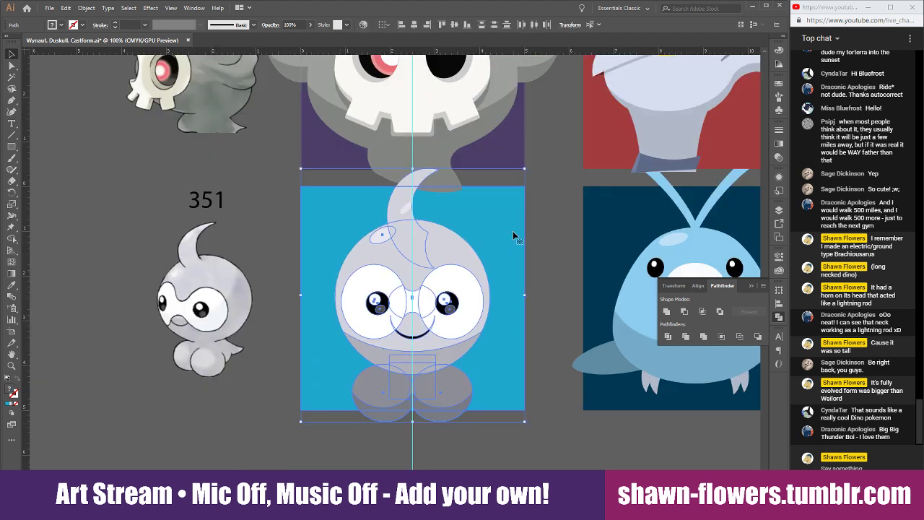
pyautogui.click(574, 181)
pyautogui.scroll(3, 501, 190)
pyautogui.scroll(2, 454, 191)
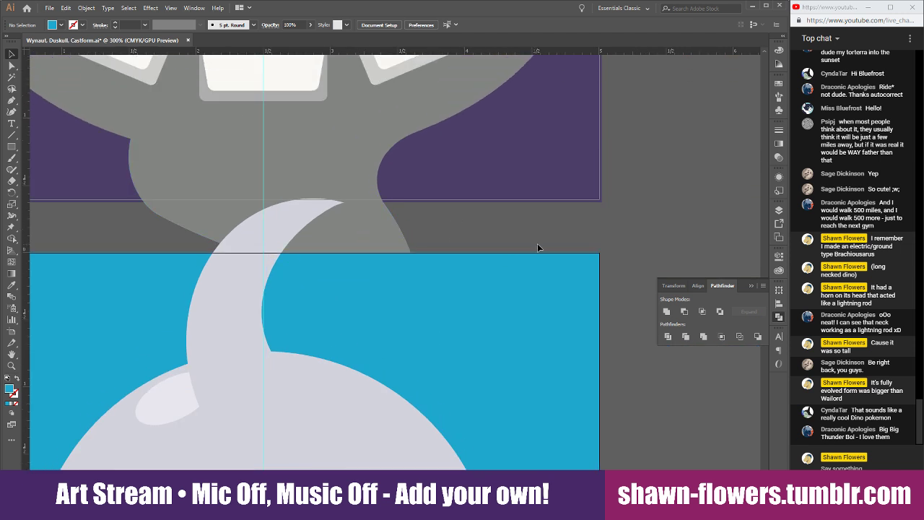
# Examine the lower edge of the Duskull background square and how Castform sits on its blue square
pyautogui.hscroll(-3, 537, 243)
pyautogui.hscroll(-4, 182, 219)
pyautogui.scroll(3, 173, 220)
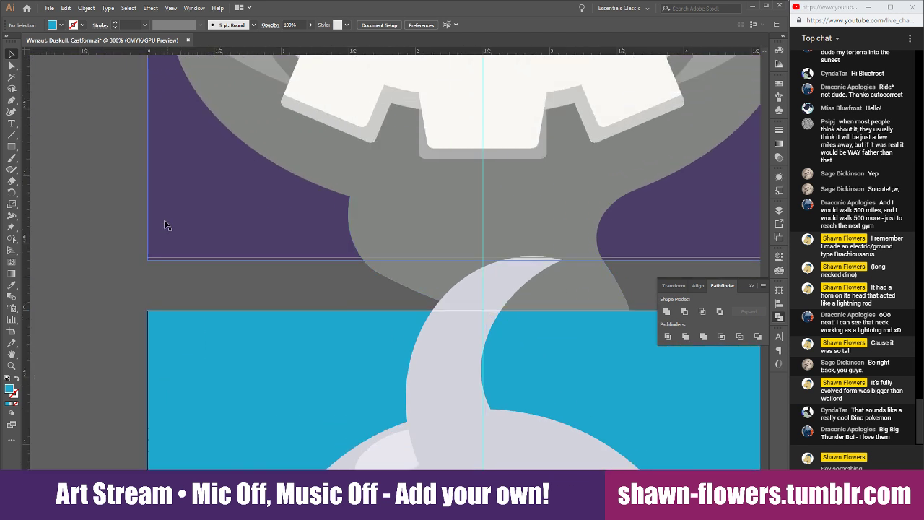
pyautogui.click(162, 252)
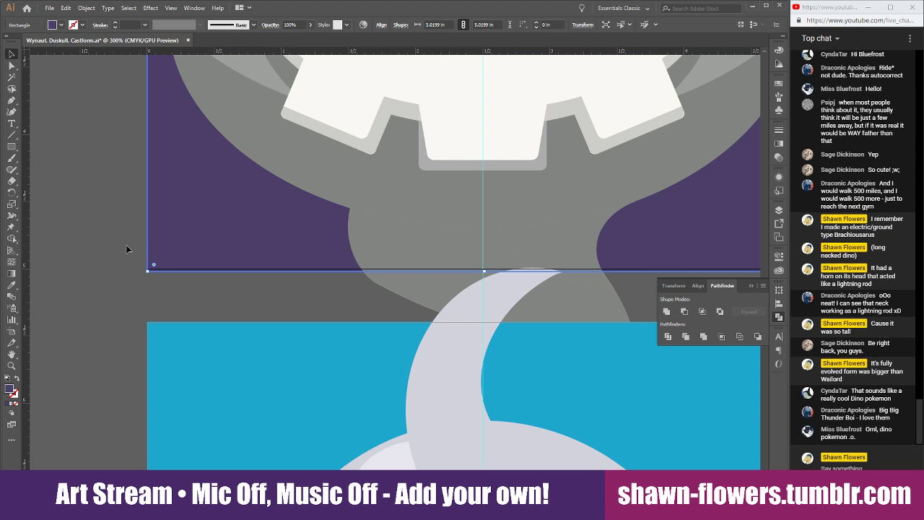
pyautogui.click(116, 228)
pyautogui.scroll(-1, 115, 229)
pyautogui.scroll(-3, 140, 235)
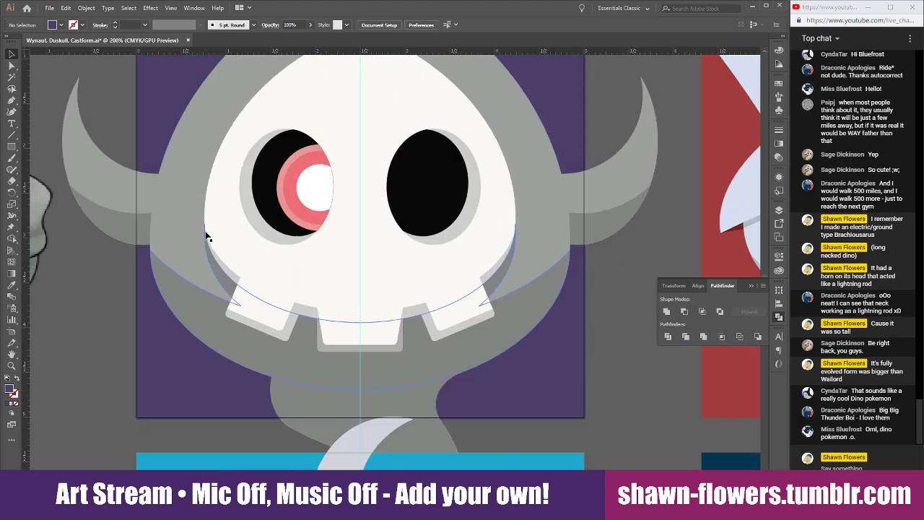
pyautogui.scroll(1, 202, 339)
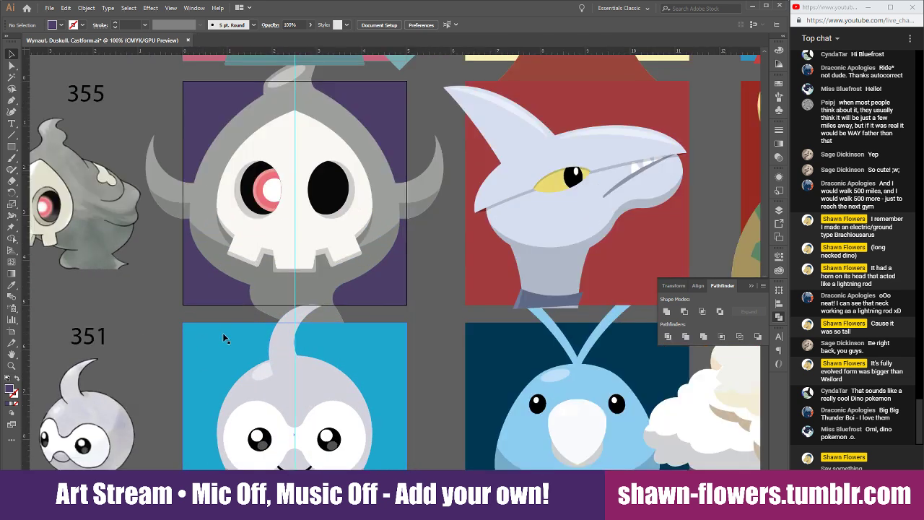
pyautogui.scroll(-4, 223, 337)
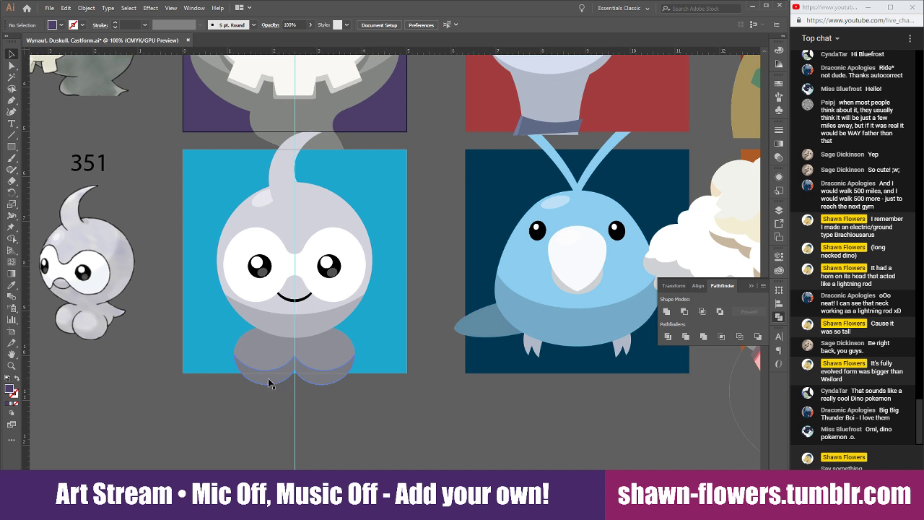
pyautogui.hscroll(-3, 390, 401)
pyautogui.scroll(1, 405, 403)
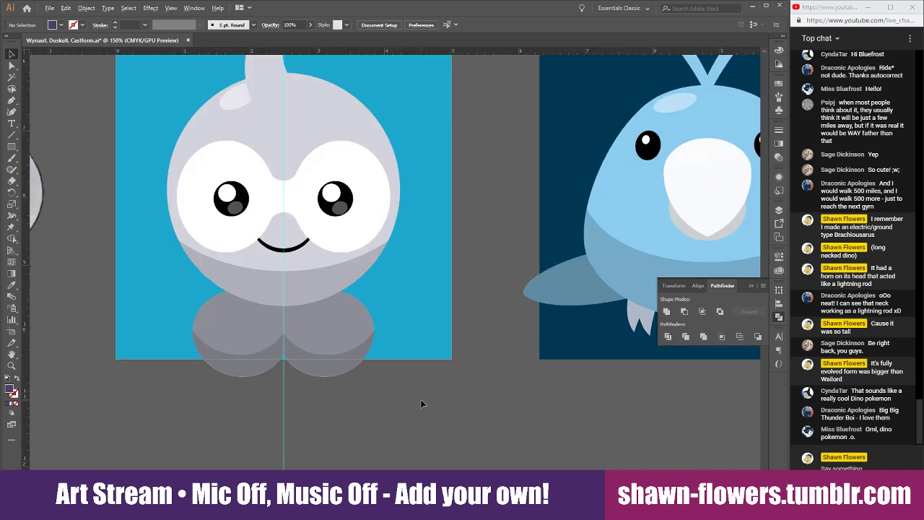
pyautogui.scroll(3, 390, 431)
pyautogui.scroll(-2, 390, 431)
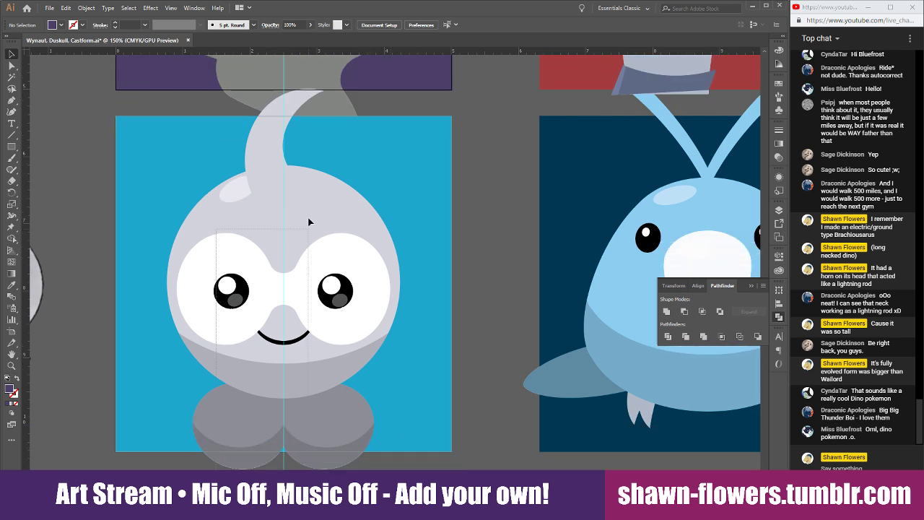
# Select all of Castform's shapes without the background square and nudge the character slightly down on its artboard
pyautogui.click(376, 109)
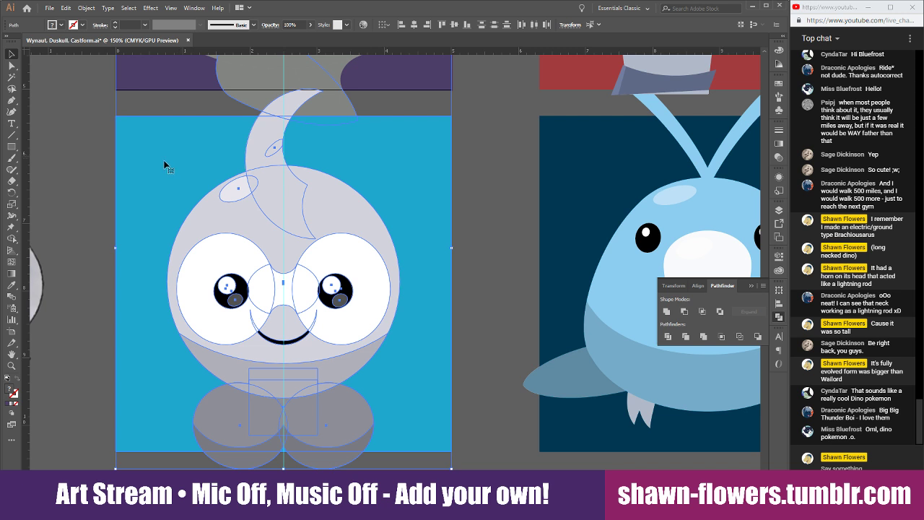
pyautogui.click(95, 163)
pyautogui.moveTo(451, 451); pyautogui.dragTo(452, 453)
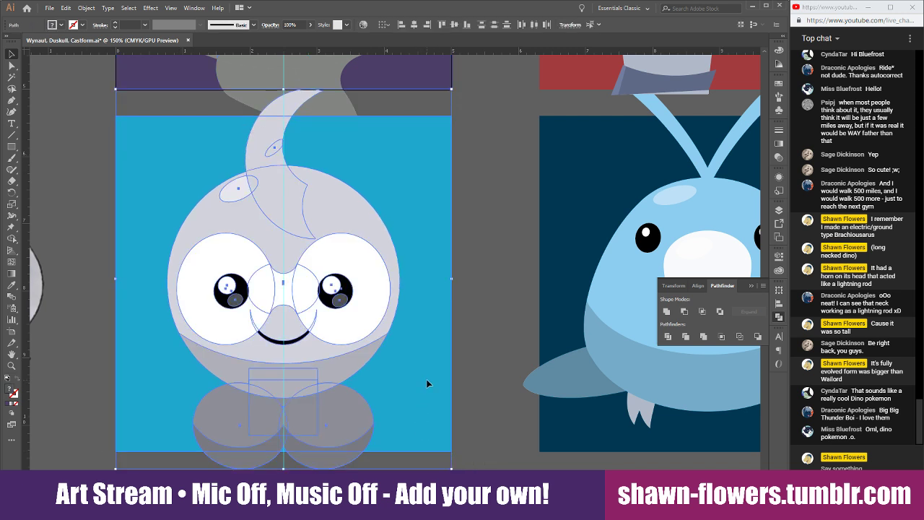
pyautogui.keyDown('shift'); pyautogui.click(427, 382); pyautogui.keyUp('shift')
pyautogui.press('Down')
pyautogui.press('Down')
pyautogui.press('Down')
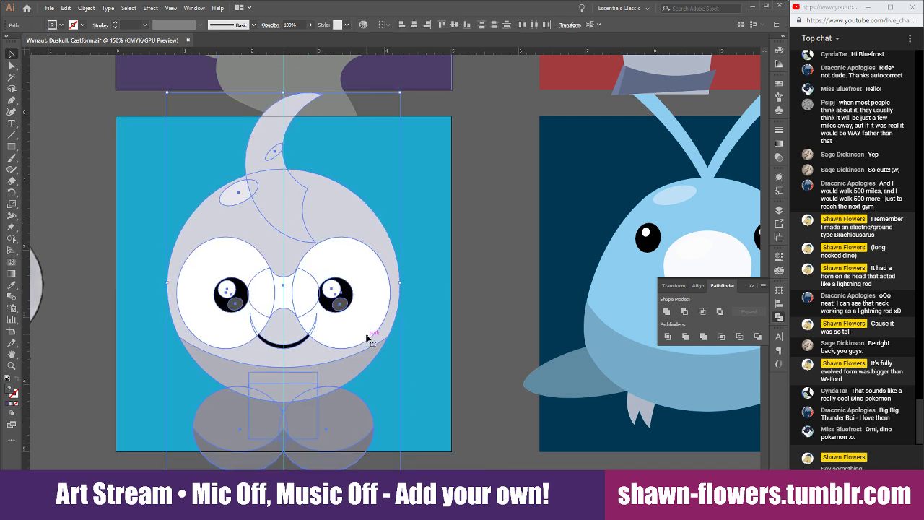
pyautogui.click(507, 251)
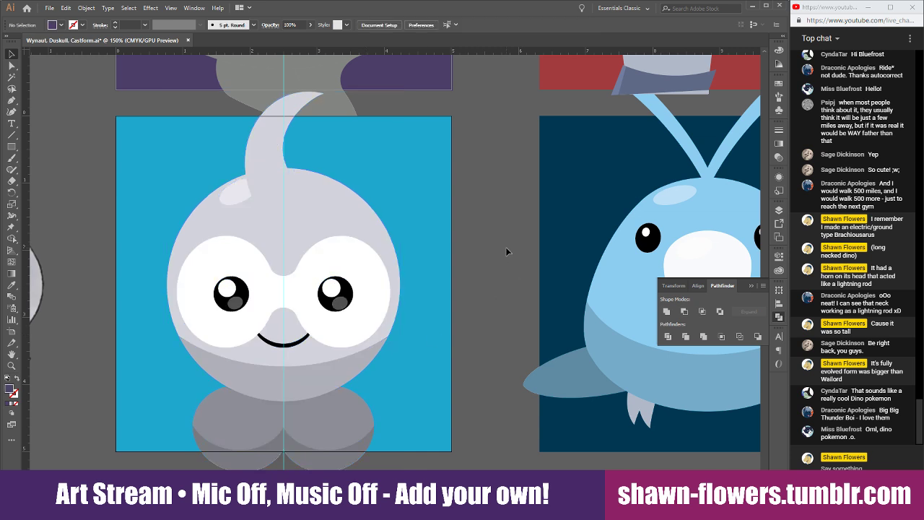
# Review the finished Castform icon alongside the Wynaut, Duskull and neighbouring older icons
pyautogui.scroll(-2, 488, 258)
pyautogui.scroll(4, 504, 322)
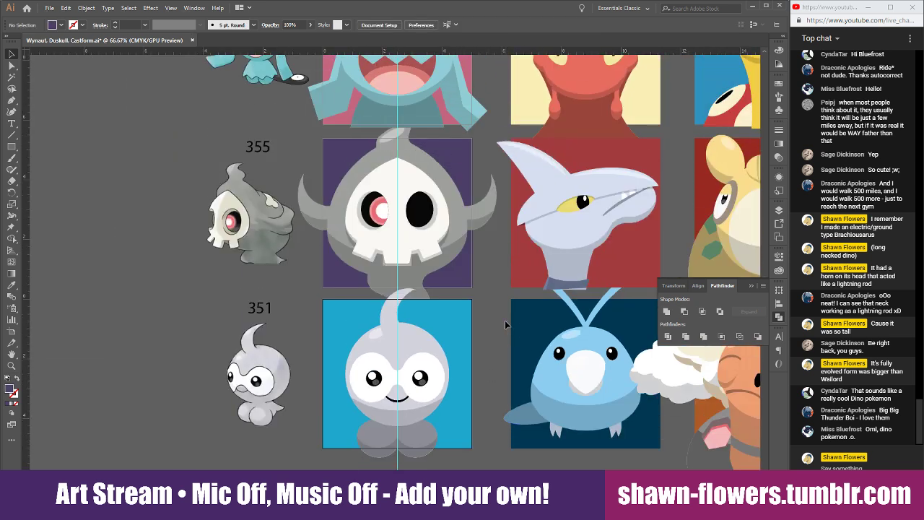
pyautogui.scroll(-3, 504, 326)
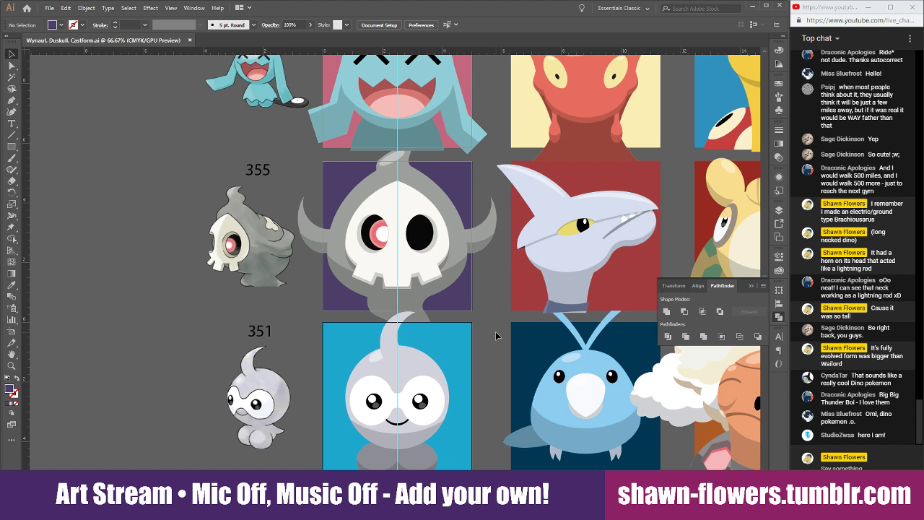
pyautogui.hscroll(3, 471, 305)
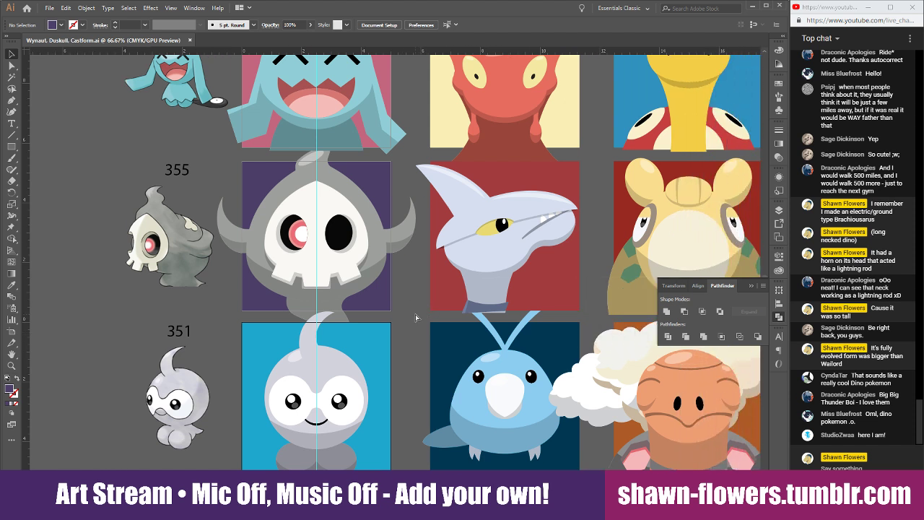
pyautogui.scroll(4, 410, 318)
pyautogui.scroll(-4, 413, 330)
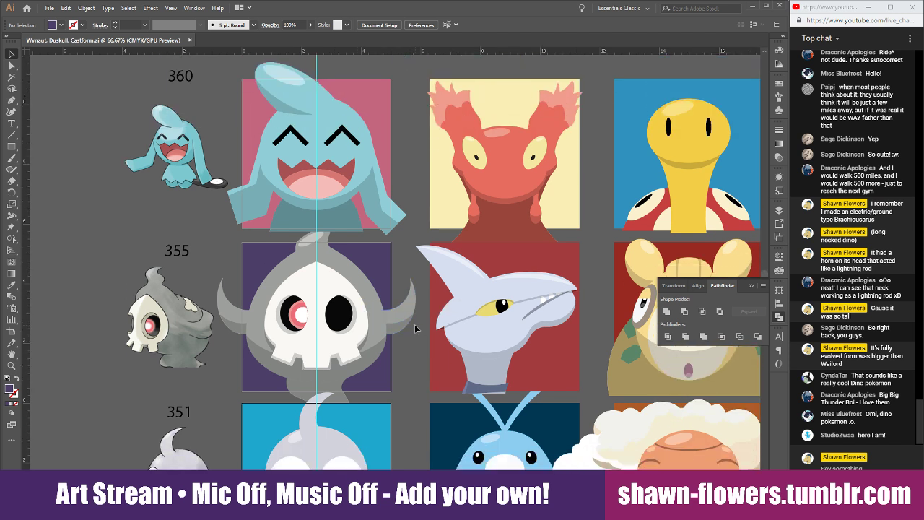
pyautogui.scroll(-1, 408, 335)
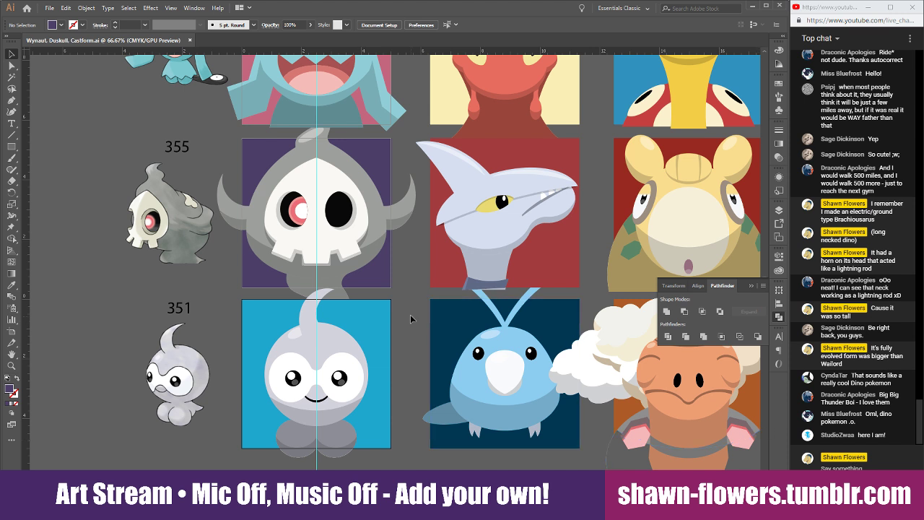
pyautogui.hscroll(1, 408, 319)
pyautogui.hscroll(-1, 401, 315)
# Save the document as a new Illustrator file named Castform x3 in the Route 04 folder with the default options
pyautogui.hotkey('ctrl', 'shift', 's')
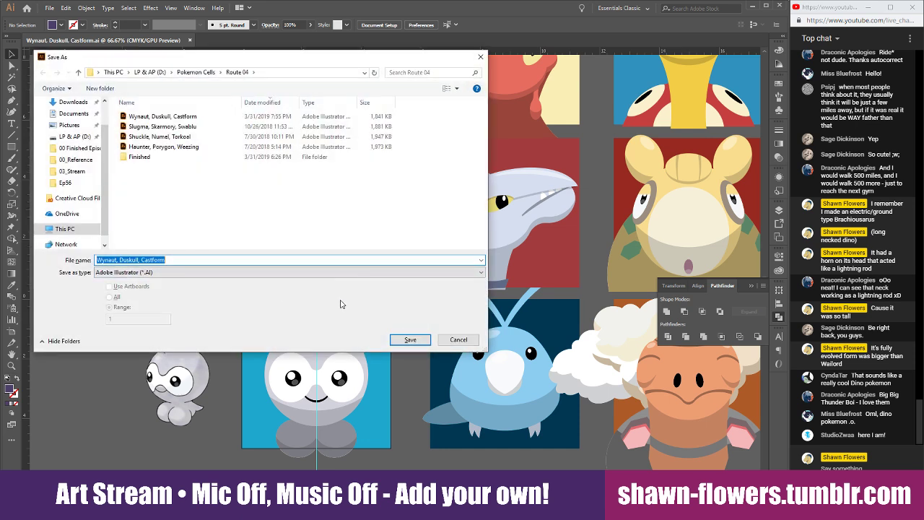
pyautogui.click(410, 338)
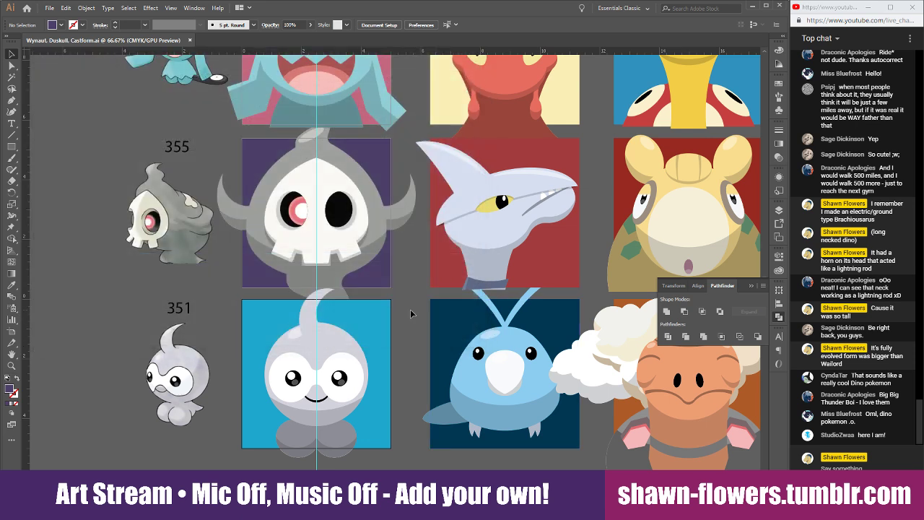
pyautogui.hotkey('ctrl', 'shift', 's')
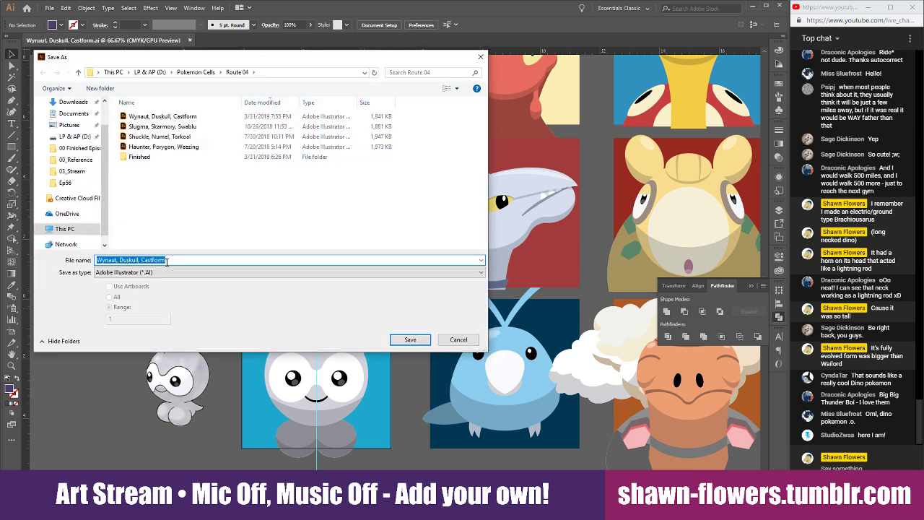
pyautogui.write('Castform x3')
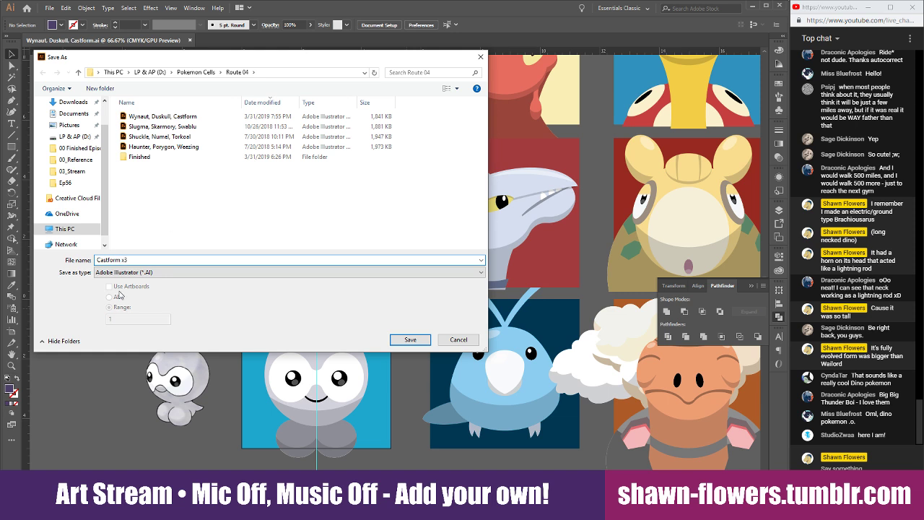
pyautogui.click(410, 339)
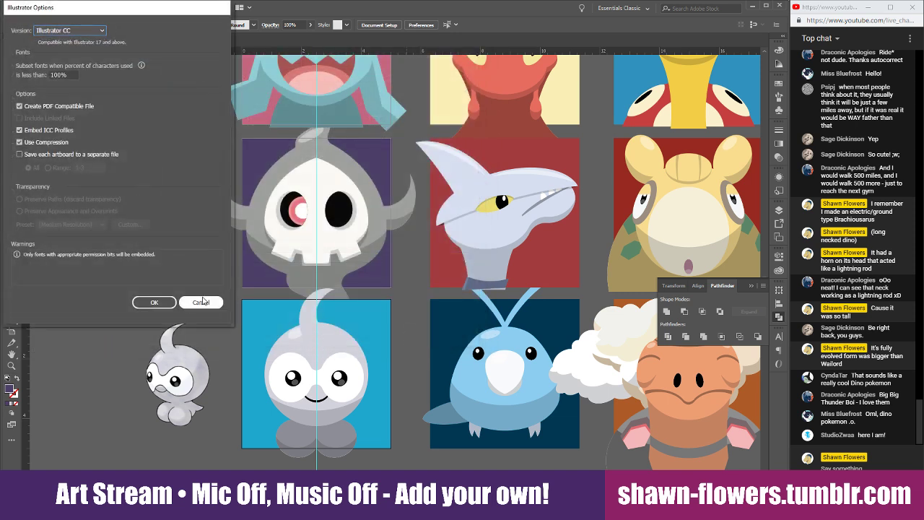
pyautogui.click(153, 302)
# Delete the rightmost column of icons: the Shuckle, Numel and Torkoal cells
pyautogui.scroll(-1, 204, 298)
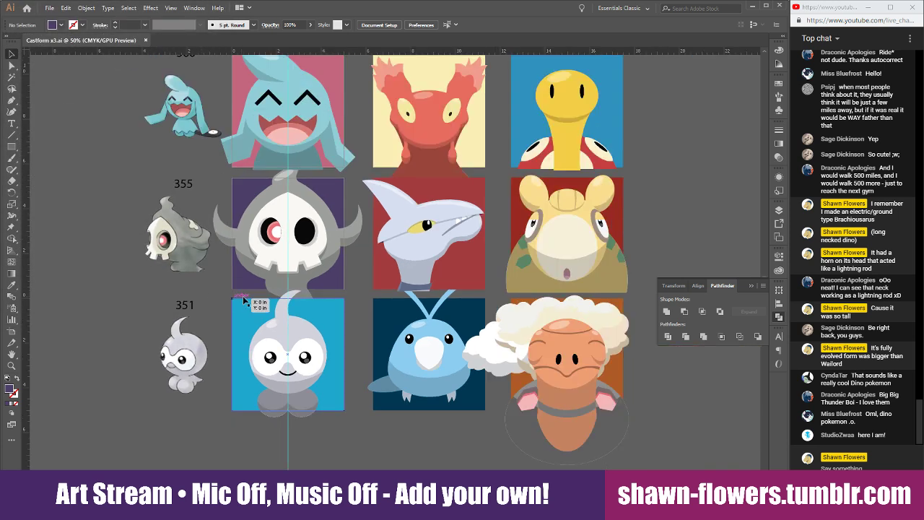
pyautogui.hscroll(2, 244, 299)
pyautogui.scroll(3, 469, 330)
pyautogui.scroll(-1, 486, 283)
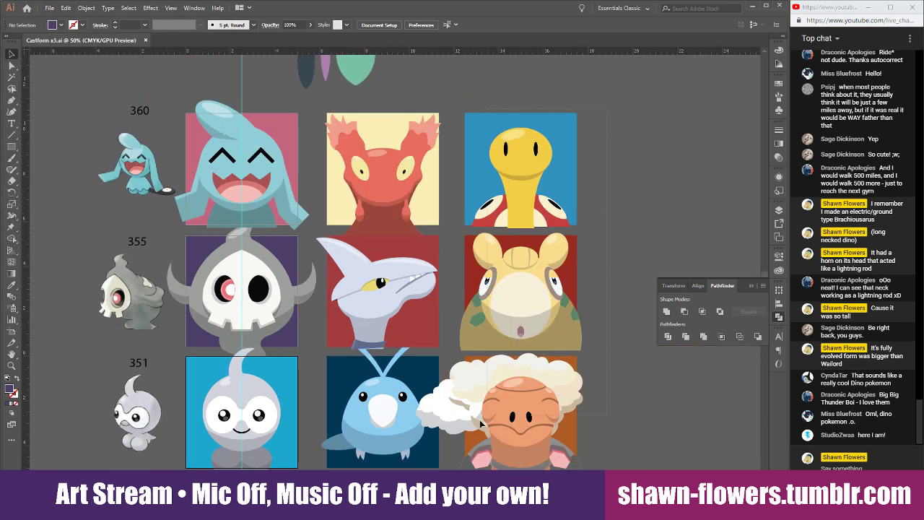
pyautogui.moveTo(480, 422); pyautogui.dragTo(458, 462)
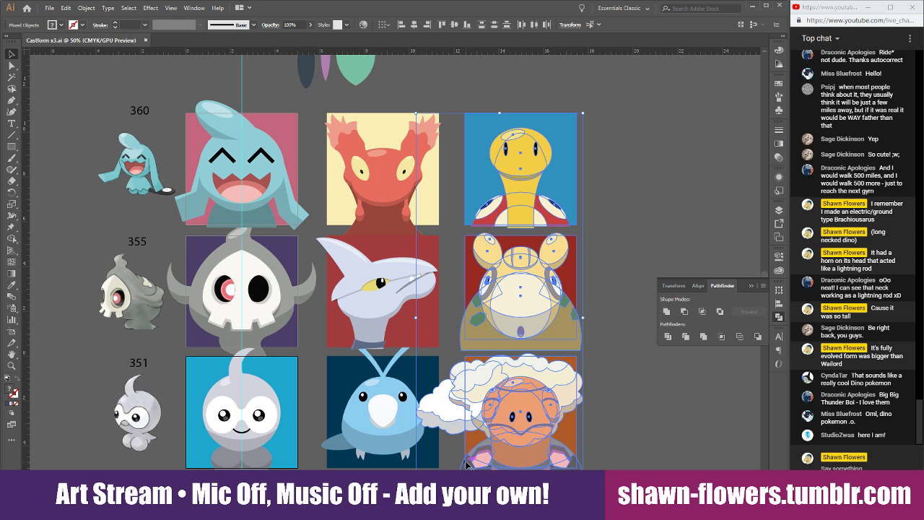
pyautogui.press('Delete')
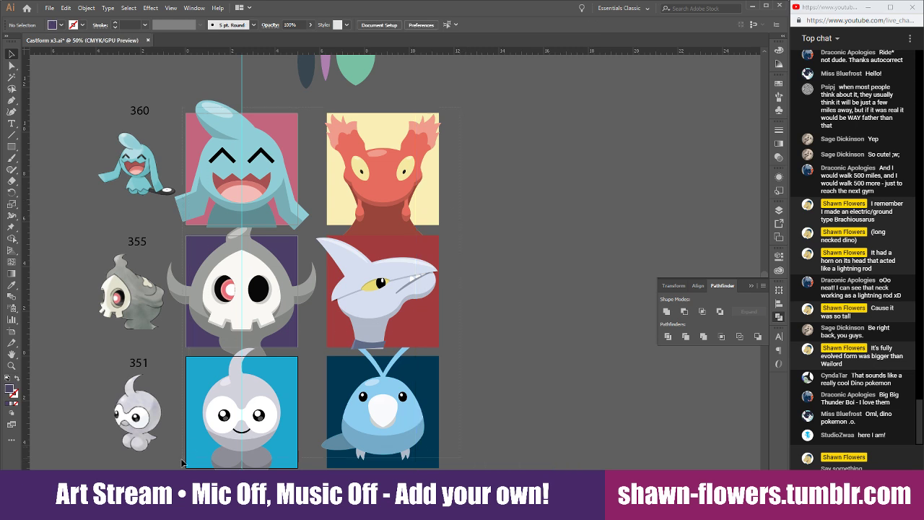
# Move the two remaining columns of icons to the right so the three artboards are empty
pyautogui.hotkey('ctrl', 'z')
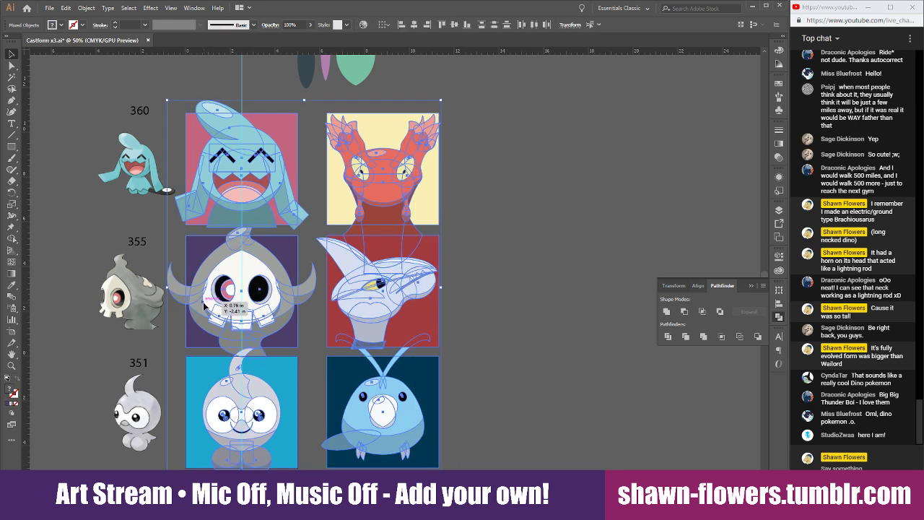
pyautogui.moveTo(205, 306); pyautogui.dragTo(360, 309)
pyautogui.click(301, 338)
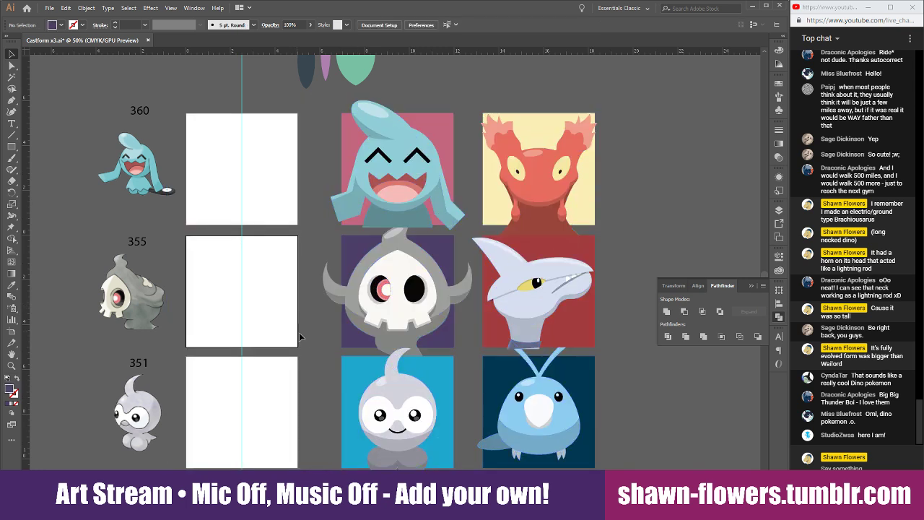
# Delete the Wynaut, Duskull and Castform reference images beside the empty artboards
pyautogui.hscroll(-4, 301, 337)
pyautogui.hscroll(1, 335, 289)
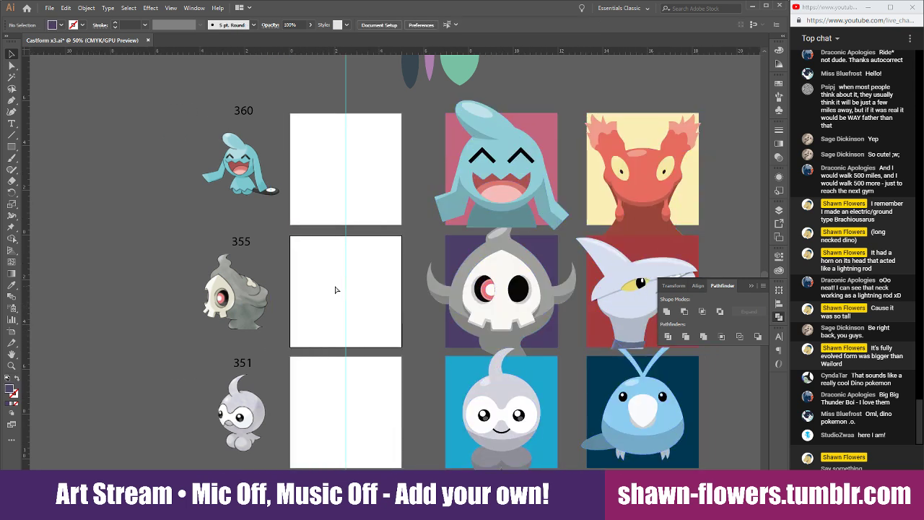
pyautogui.click(267, 188)
pyautogui.press('Delete')
pyautogui.click(230, 288)
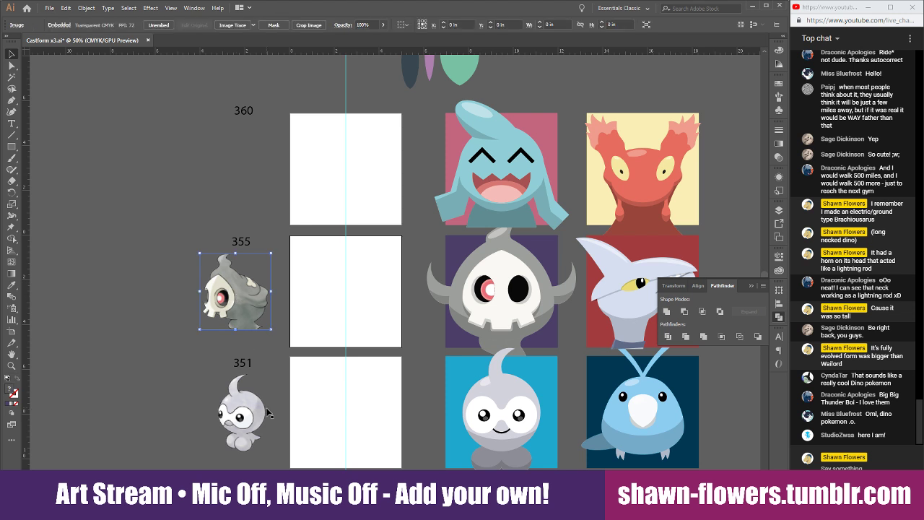
pyautogui.press('Delete')
pyautogui.click(242, 408)
pyautogui.press('Delete')
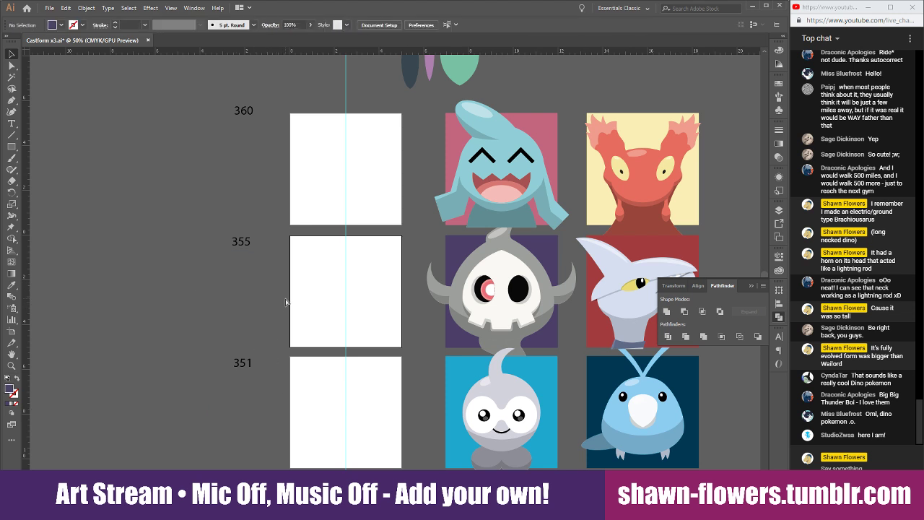
# Change the number labels 360 and 355 beside the upper and middle artboards to 351
pyautogui.doubleClick(249, 111)
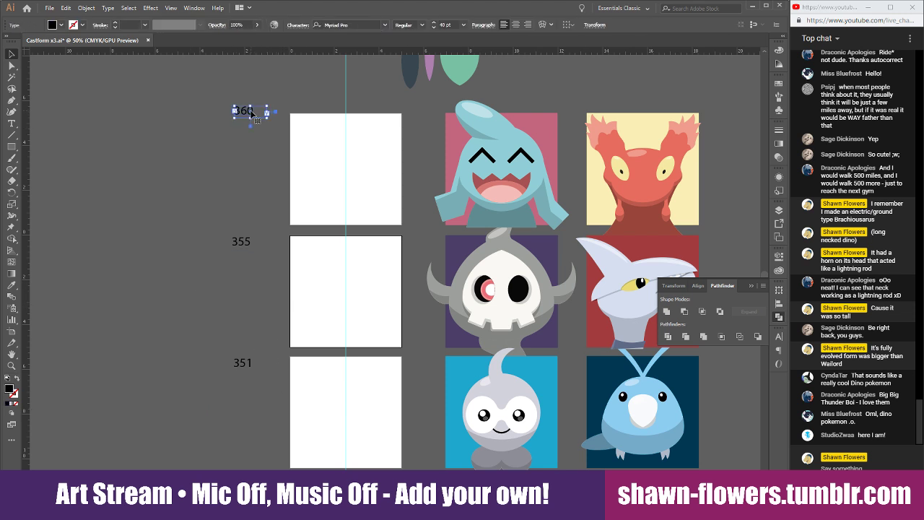
pyautogui.moveTo(252, 109); pyautogui.dragTo(243, 111)
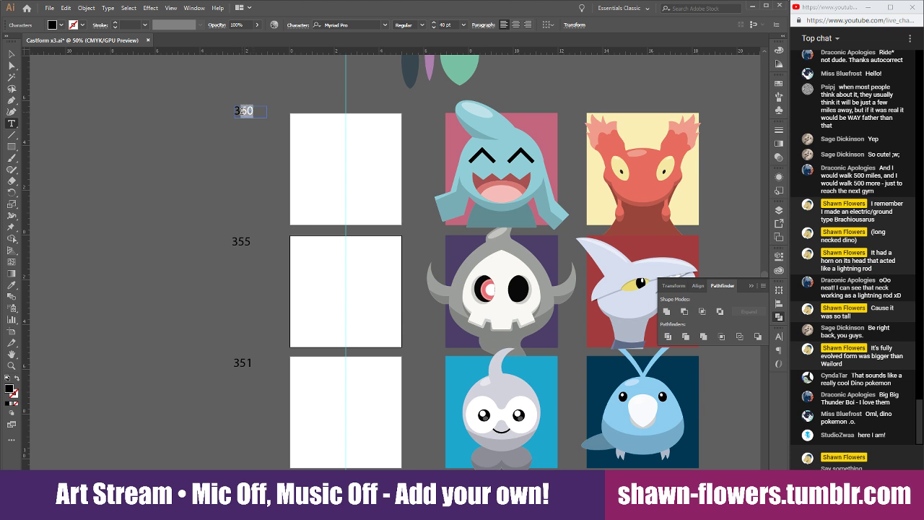
pyautogui.write('51')
pyautogui.click(246, 241)
pyautogui.moveTo(246, 241); pyautogui.dragTo(251, 241)
pyautogui.write('1')
pyautogui.click(12, 54)
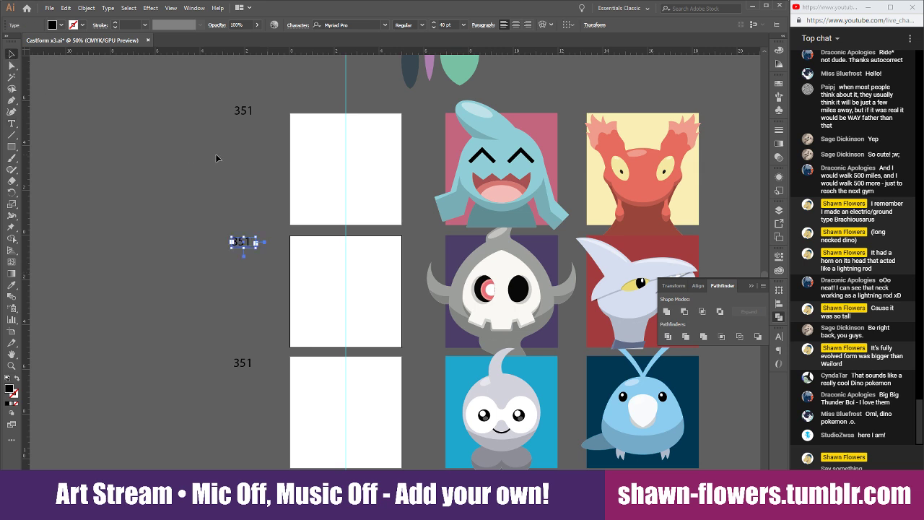
pyautogui.click(216, 158)
# Choose 351Castform-Rainy, 351Castform-Snowy and 351Castform-Sunny from the 00_Reference folder for placement as linked images
pyautogui.hotkey('ctrl', 'shift', 'p')
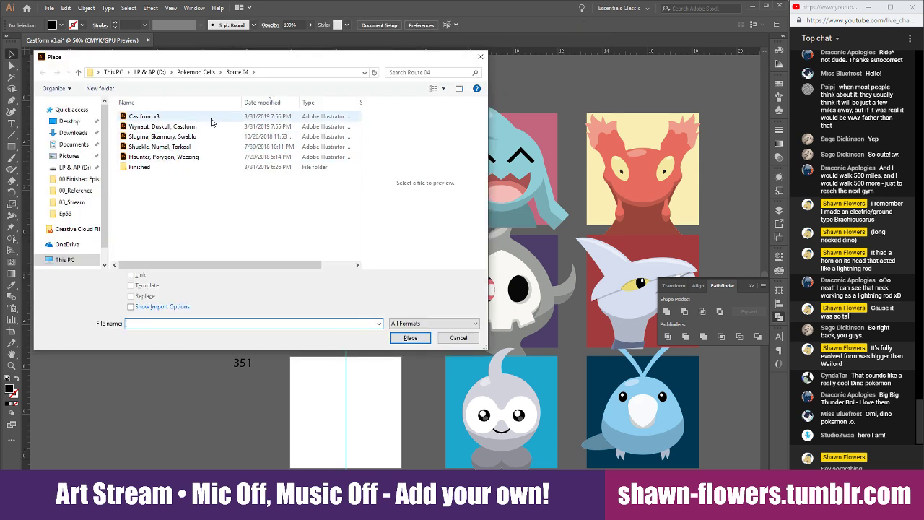
pyautogui.click(195, 72)
pyautogui.doubleClick(144, 116)
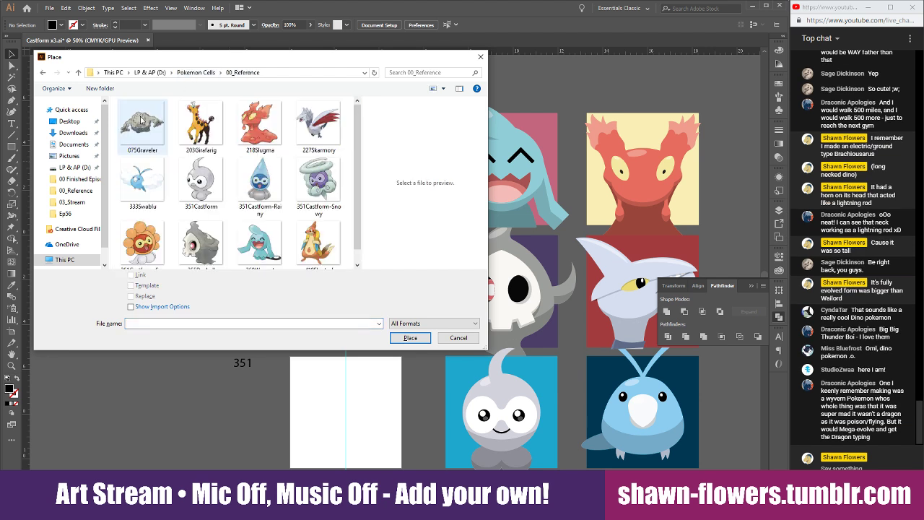
pyautogui.click(260, 184)
pyautogui.keyDown('ctrl'); pyautogui.click(319, 184); pyautogui.keyUp('ctrl')
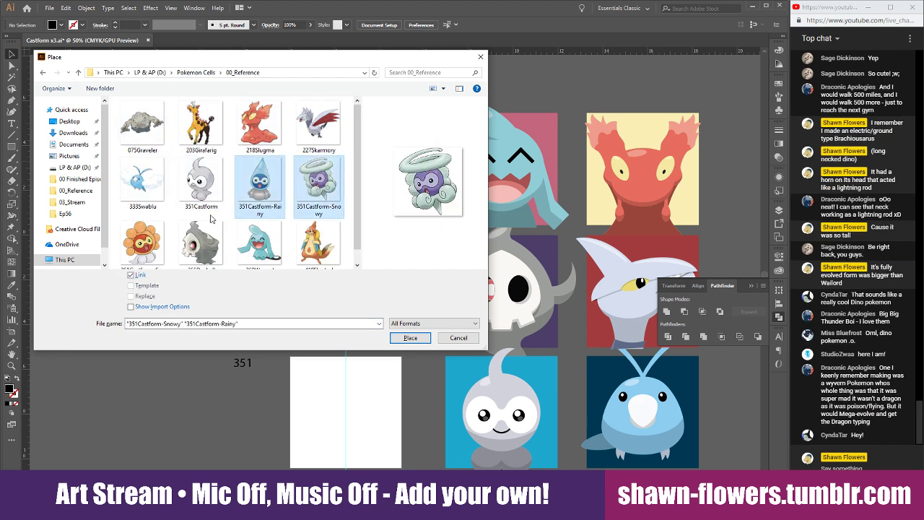
pyautogui.keyDown('ctrl'); pyautogui.click(148, 249); pyautogui.keyUp('ctrl')
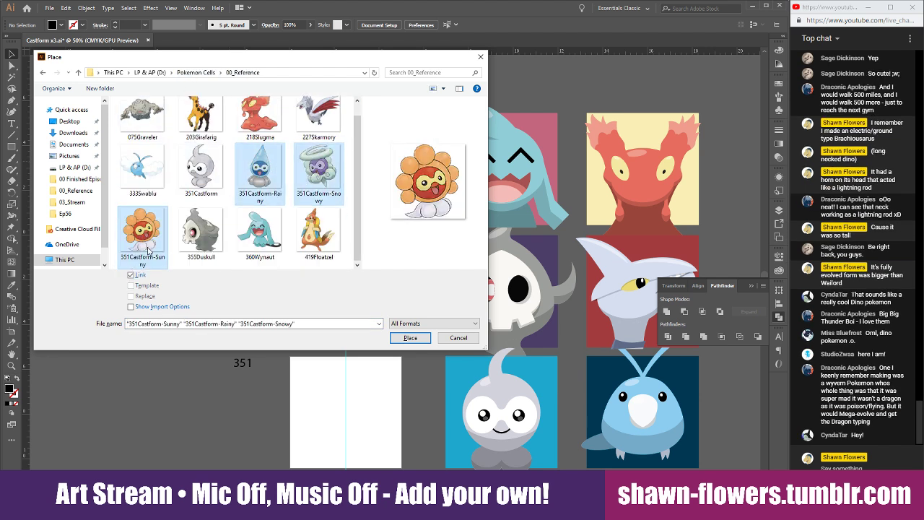
pyautogui.click(409, 338)
# Place the rainy, snowy and sunny Castform references beside the upper, middle and lower artboards respectively
pyautogui.click(195, 142)
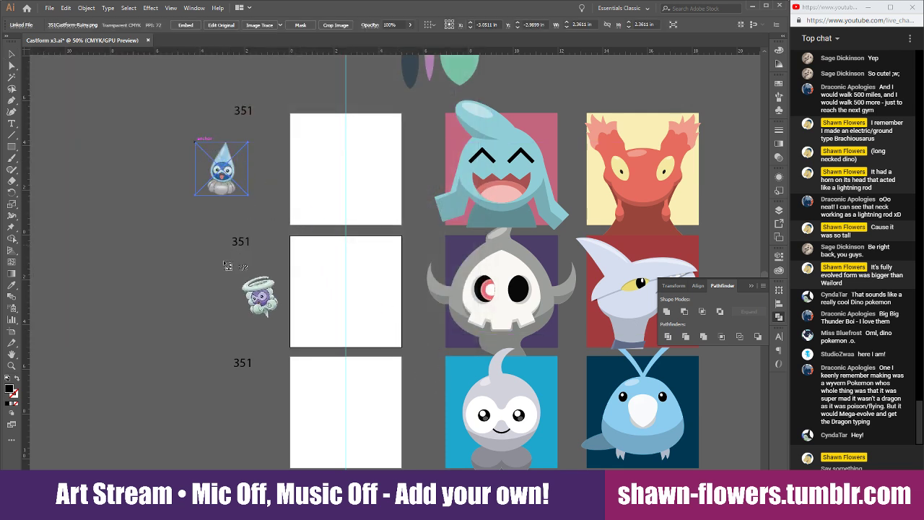
pyautogui.click(211, 262)
pyautogui.click(212, 382)
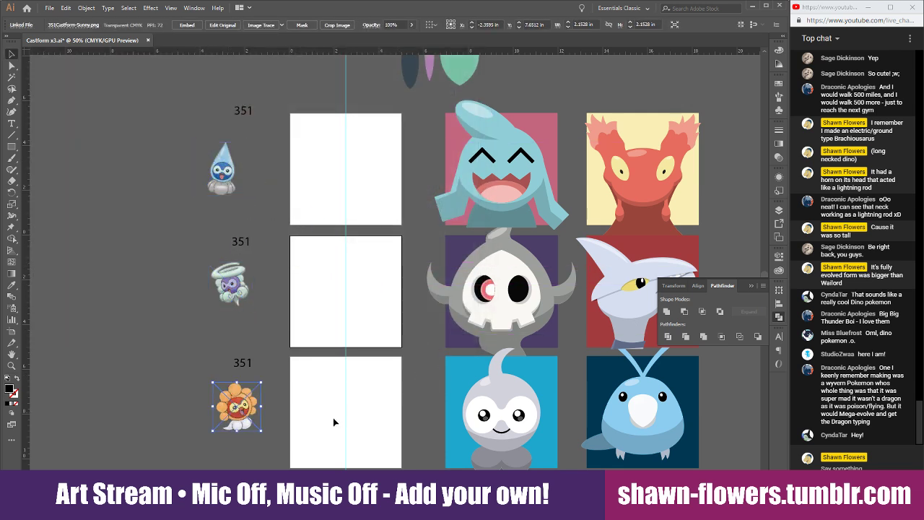
pyautogui.click(325, 413)
# Enlarge the rainy and snowy Castform references beside their artboards, making the snowy image about 3.67 in square
pyautogui.scroll(1, 312, 306)
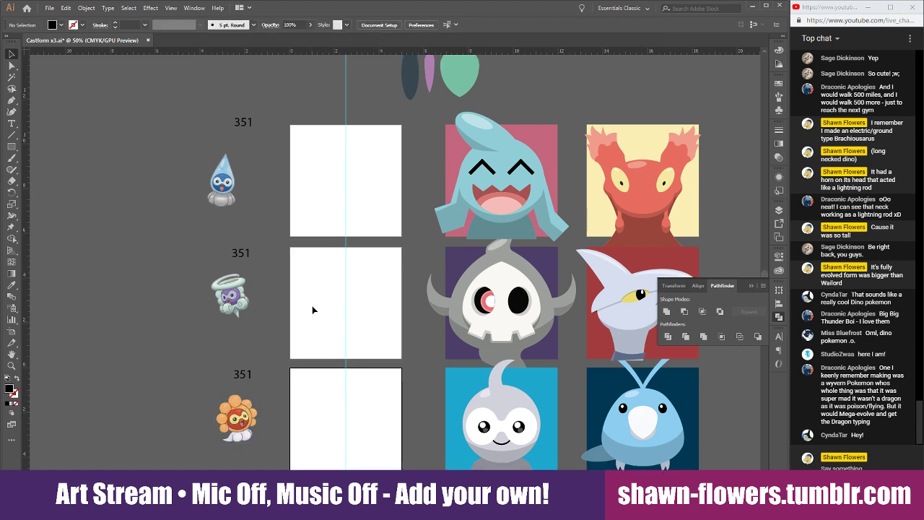
pyautogui.moveTo(221, 198); pyautogui.dragTo(279, 224)
pyautogui.click(314, 293)
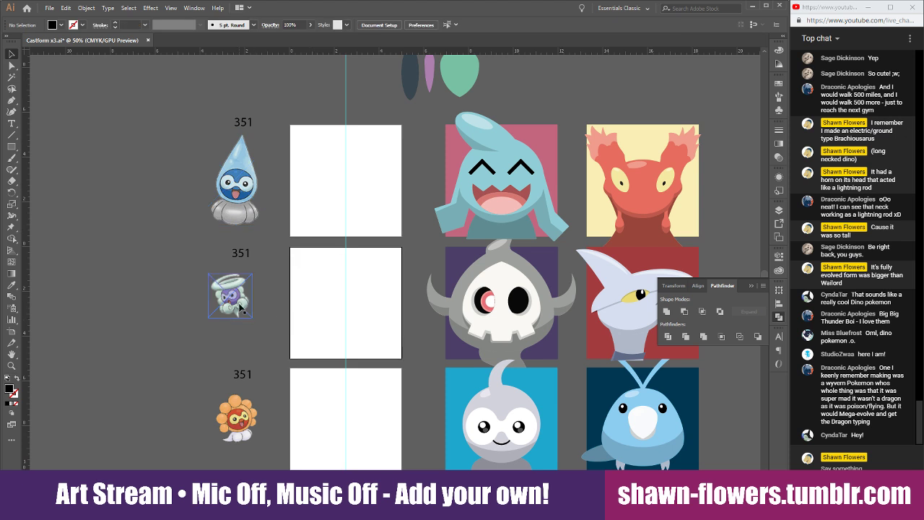
pyautogui.click(230, 299)
pyautogui.moveTo(242, 309); pyautogui.dragTo(275, 344)
pyautogui.click(323, 384)
# Enlarge the sunny Castform reference to about 3.55 in square and position it beneath its number label
pyautogui.scroll(-1, 323, 384)
pyautogui.moveTo(232, 381); pyautogui.dragTo(223, 372)
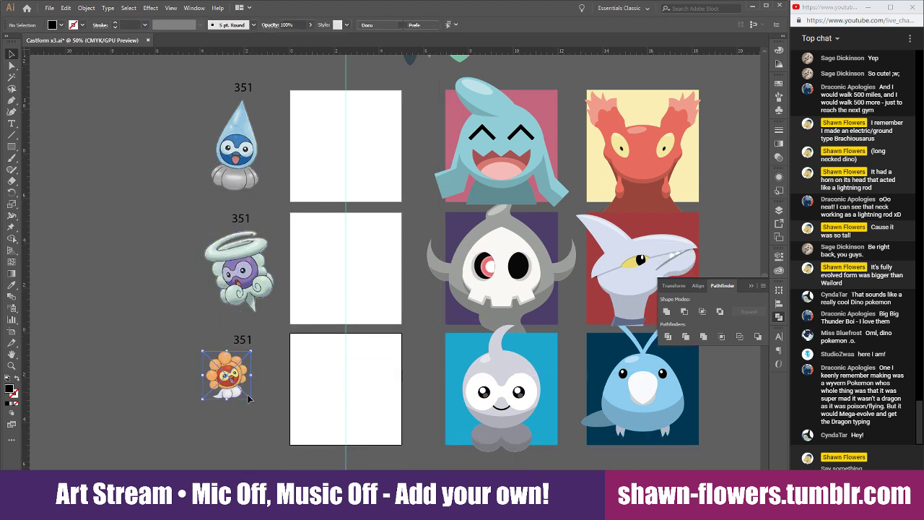
pyautogui.moveTo(250, 399); pyautogui.dragTo(276, 432)
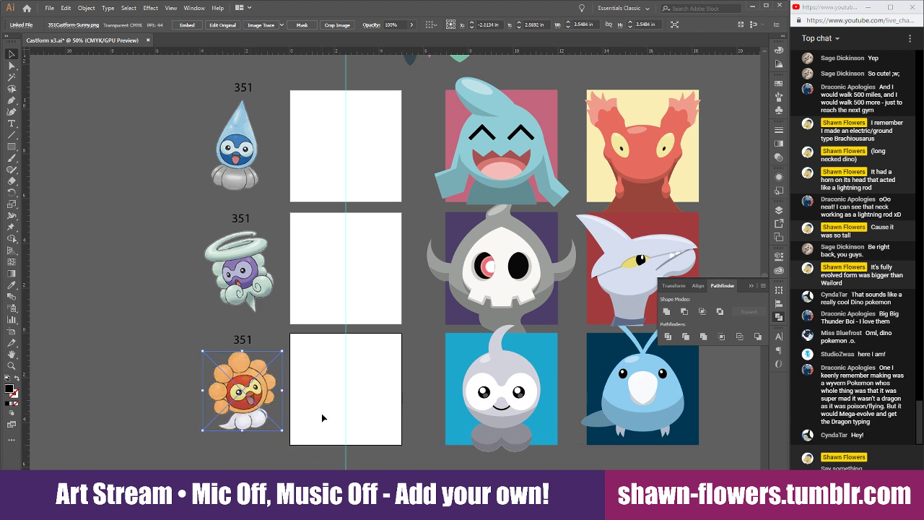
pyautogui.click(322, 419)
pyautogui.click(282, 399)
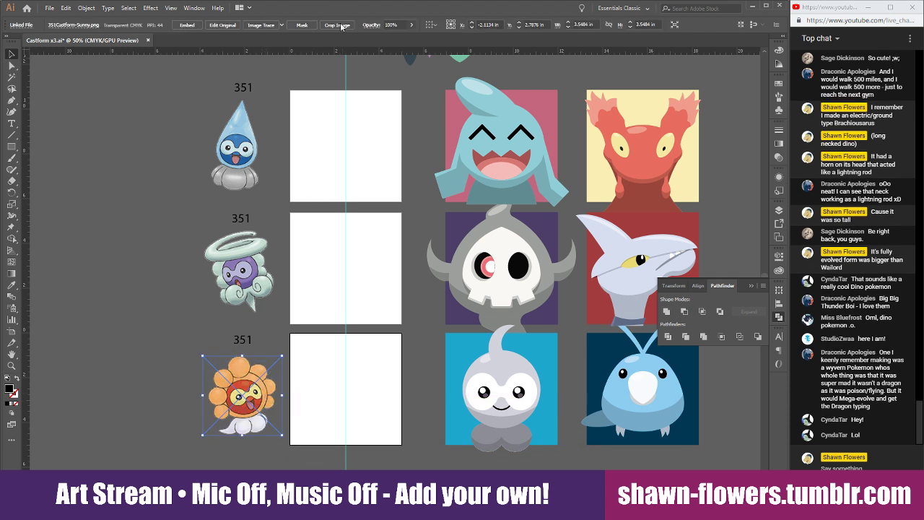
# Crop the sunny Castform reference image to about 3.27 by 3.54 in, keeping the whole character
pyautogui.click(339, 26)
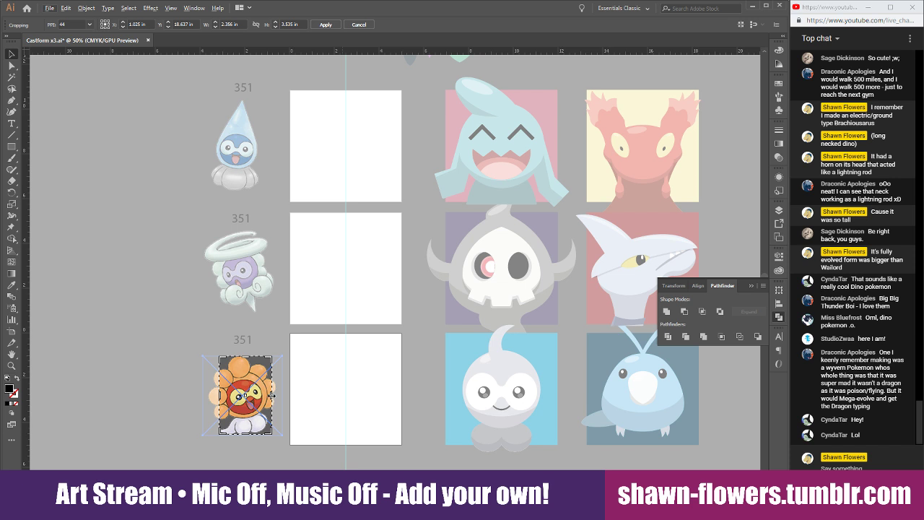
pyautogui.moveTo(272, 396); pyautogui.dragTo(291, 400)
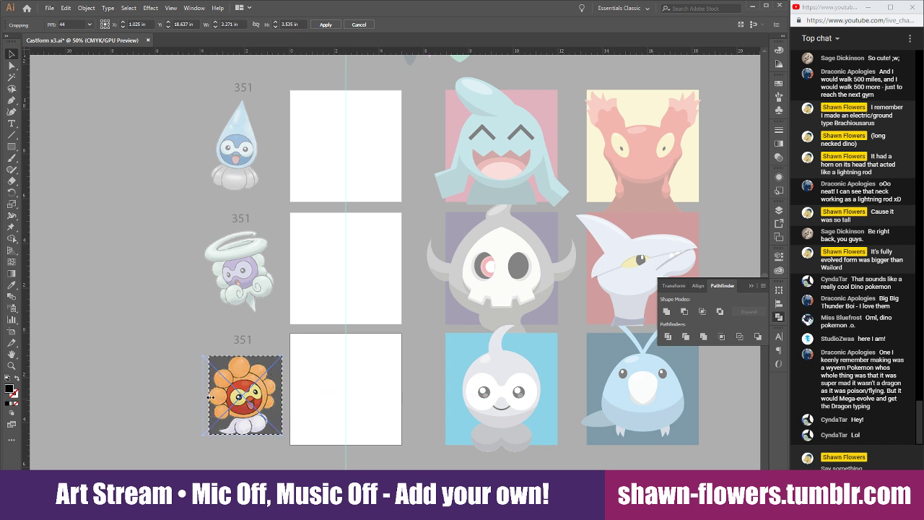
pyautogui.moveTo(214, 396); pyautogui.dragTo(209, 395)
pyautogui.moveTo(286, 397); pyautogui.dragTo(283, 398)
pyautogui.click(325, 26)
# Crop the snowy Castform reference image close to its outer frame, keeping the whole character
pyautogui.click(263, 262)
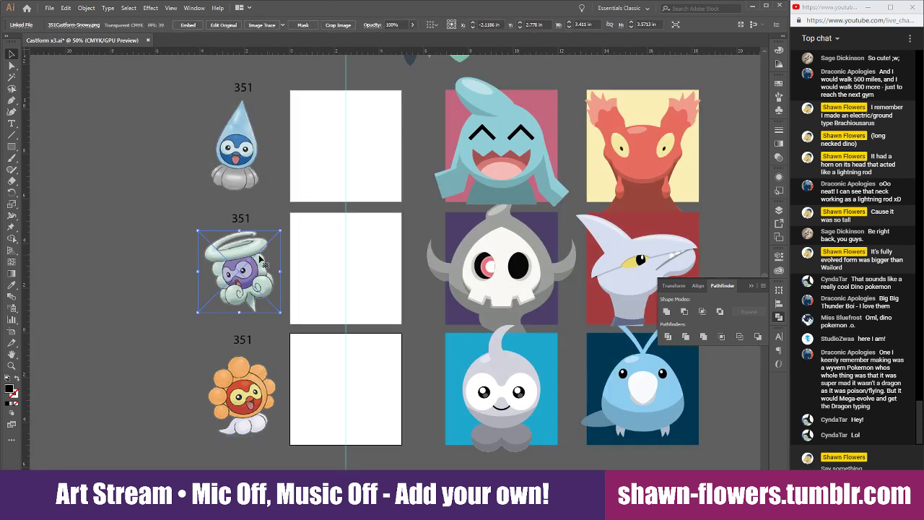
pyautogui.click(339, 25)
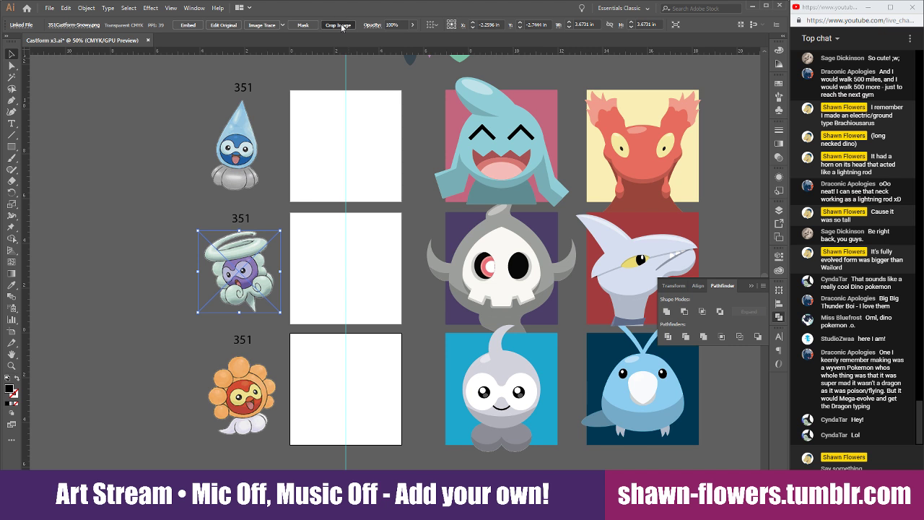
pyautogui.moveTo(242, 255); pyautogui.dragTo(242, 231)
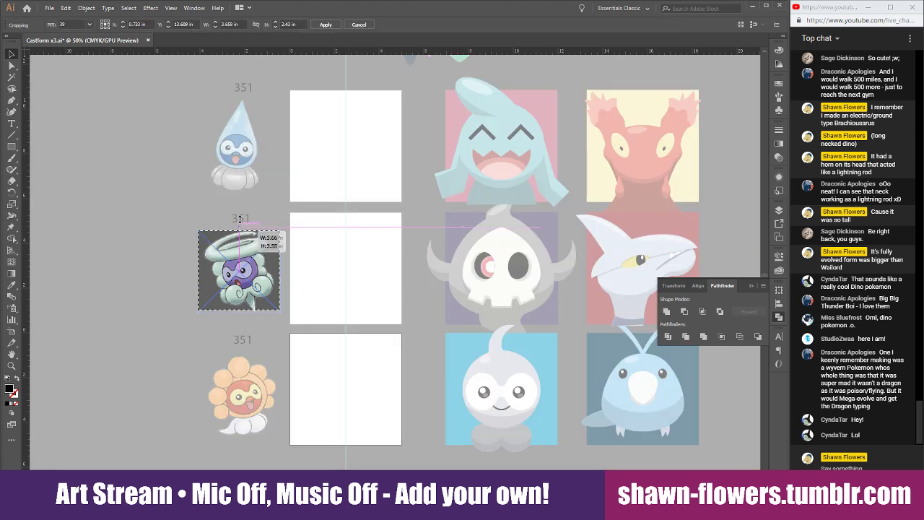
pyautogui.moveTo(240, 309); pyautogui.dragTo(241, 312)
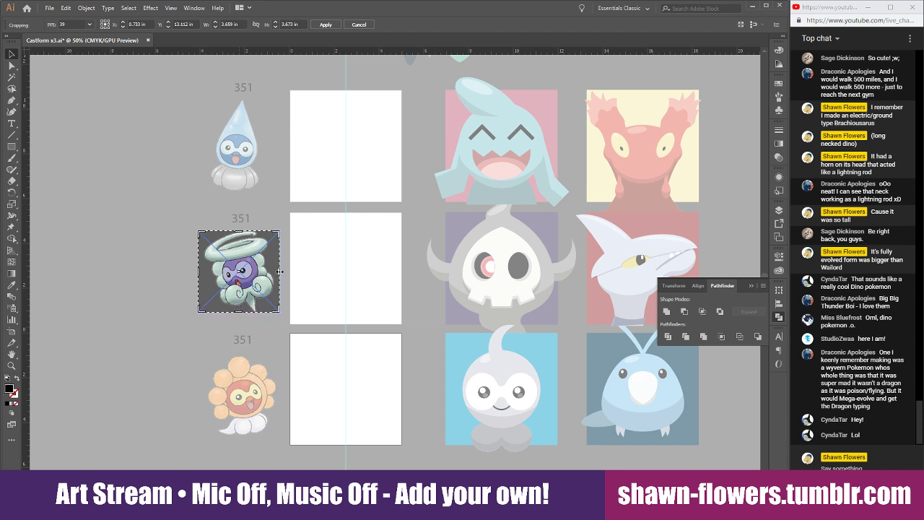
pyautogui.moveTo(280, 271); pyautogui.dragTo(277, 272)
pyautogui.click(325, 25)
# Crop the rainy Castform reference image to about 2.84 by 4.06 in
pyautogui.click(308, 24)
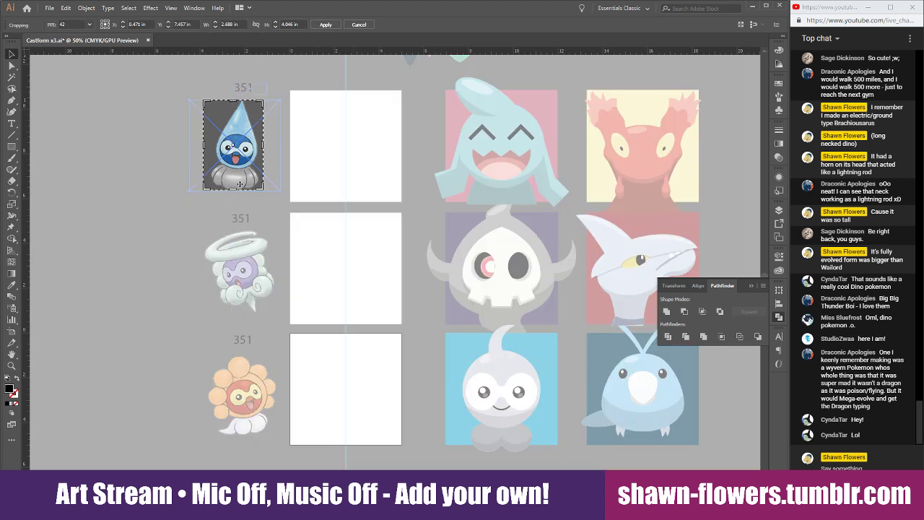
pyautogui.moveTo(232, 190); pyautogui.dragTo(232, 190)
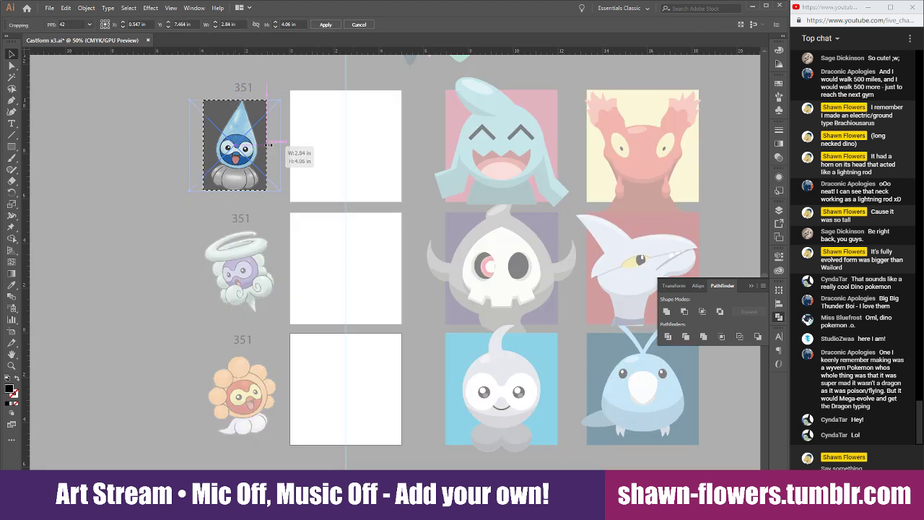
pyautogui.click(325, 25)
pyautogui.click(299, 173)
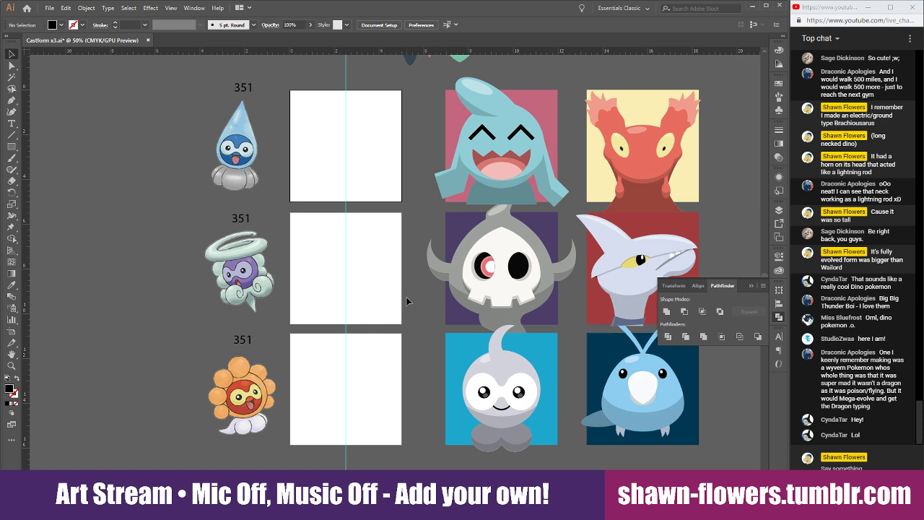
# Copy the finished Castform icon with its blue background onto the empty lower artboard, leaving out the Duskull parts
pyautogui.click(375, 272)
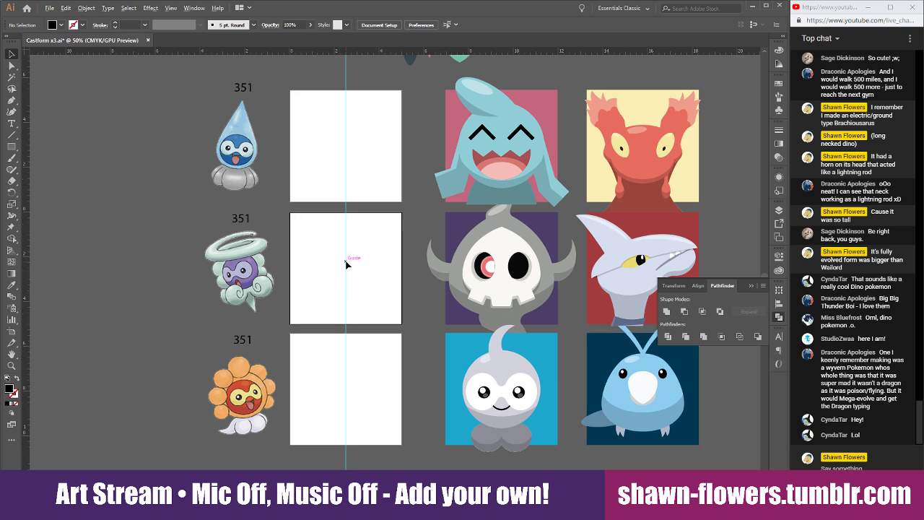
pyautogui.scroll(2, 345, 262)
pyautogui.scroll(5, 301, 312)
pyautogui.hscroll(-2, 418, 267)
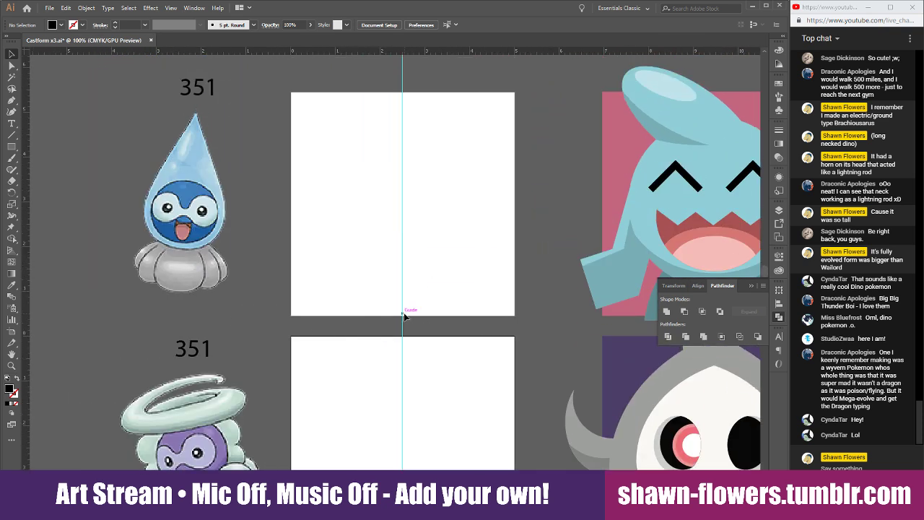
pyautogui.scroll(-2, 404, 291)
pyautogui.scroll(-5, 407, 299)
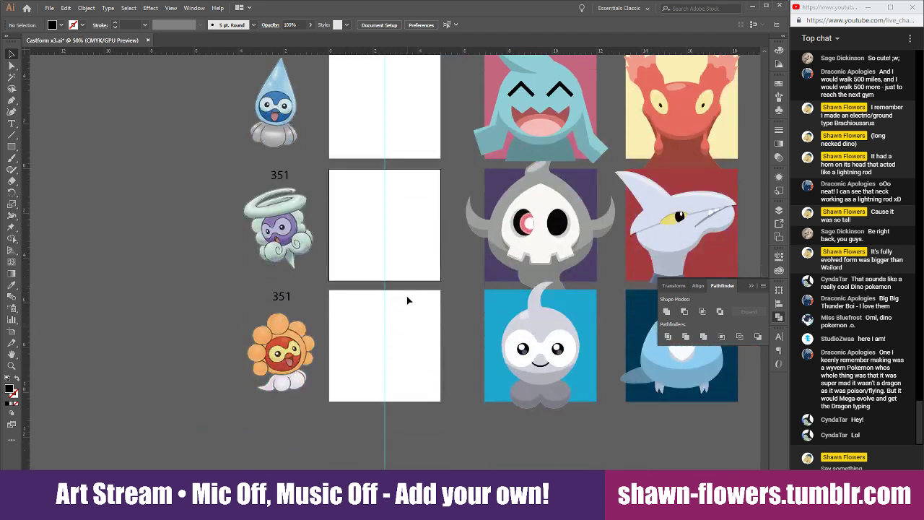
pyautogui.hscroll(1, 457, 339)
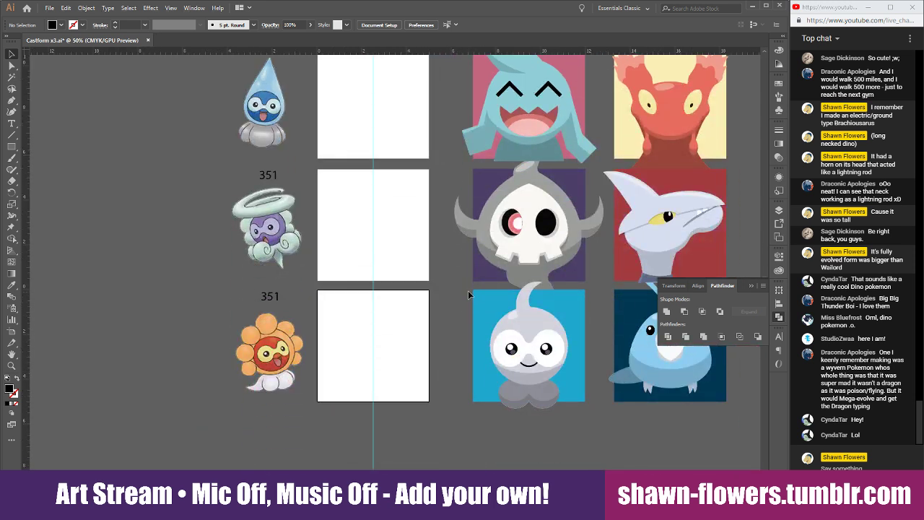
pyautogui.moveTo(577, 425); pyautogui.dragTo(580, 423)
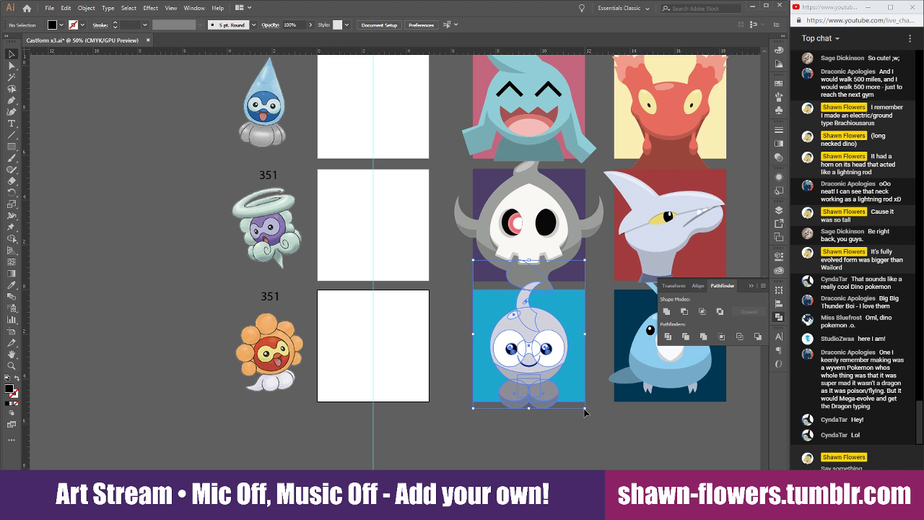
pyautogui.click(520, 284)
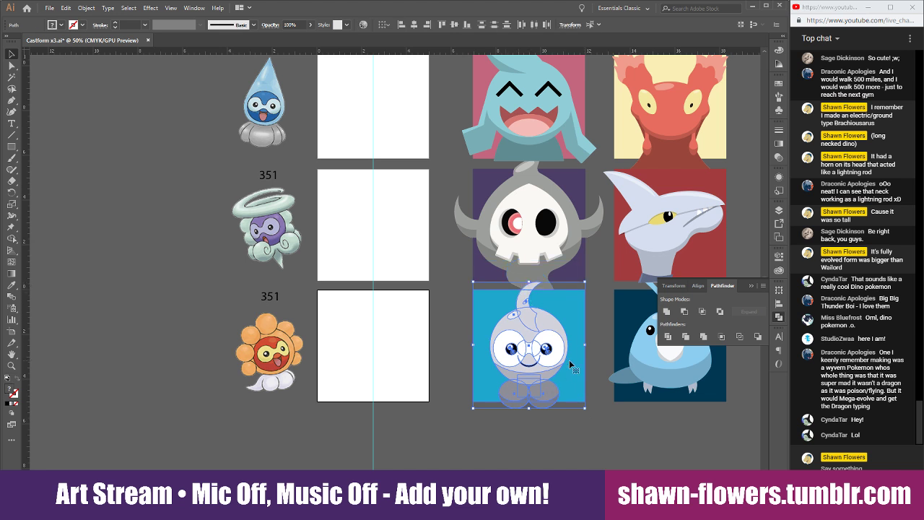
pyautogui.moveTo(569, 364); pyautogui.dragTo(418, 355)
pyautogui.click(446, 347)
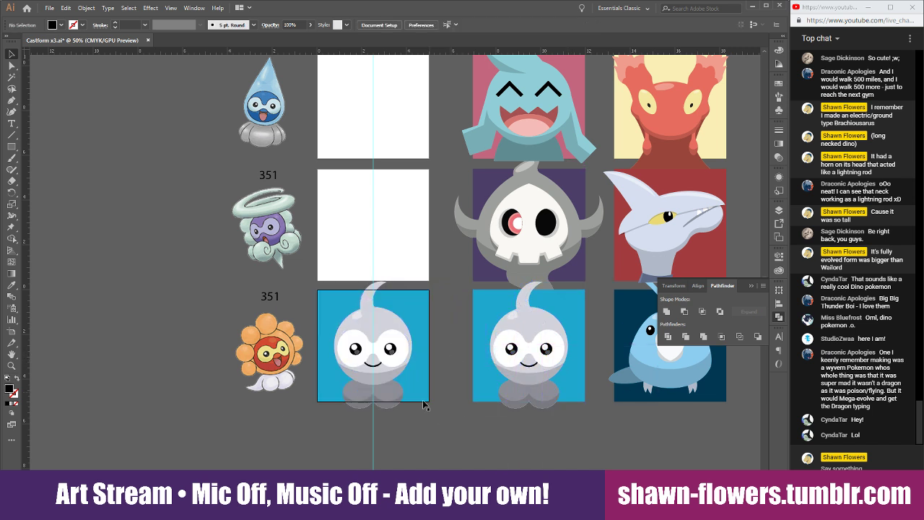
# Copy the Castform icon from the lower artboard onto the upper artboard and align its background with the artboard's edges
pyautogui.click(405, 305)
pyautogui.moveTo(418, 381); pyautogui.dragTo(452, 129)
pyautogui.scroll(2, 344, 124)
pyautogui.scroll(2, 347, 194)
pyautogui.scroll(1, 332, 311)
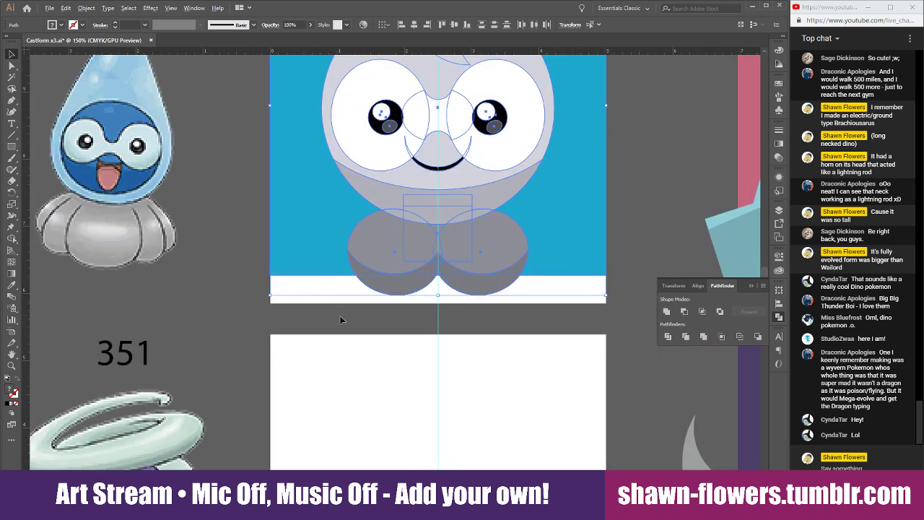
pyautogui.scroll(2, 341, 320)
pyautogui.moveTo(316, 266); pyautogui.dragTo(312, 288)
pyautogui.scroll(-3, 371, 369)
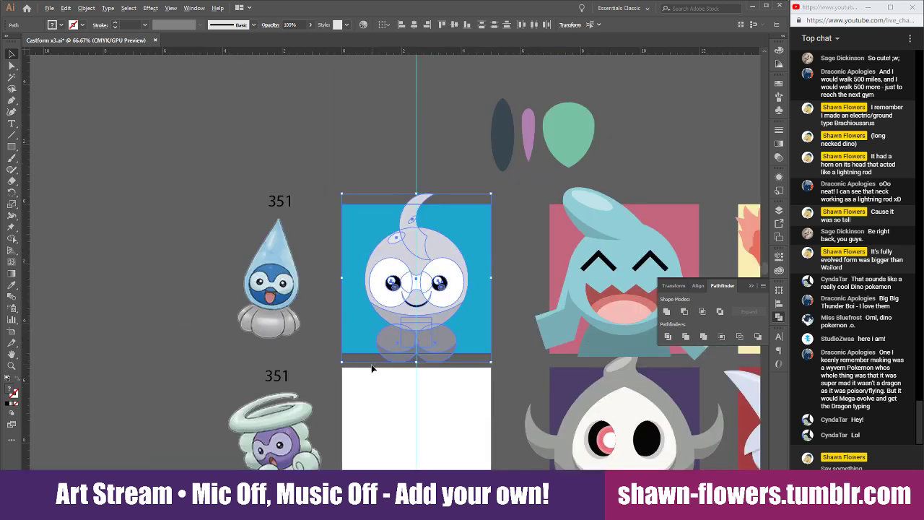
# Copy the Castform icon from the upper artboard onto the middle artboard and align it with the artboard's edges
pyautogui.scroll(-5, 372, 369)
pyautogui.moveTo(377, 189); pyautogui.dragTo(367, 342)
pyautogui.scroll(6, 343, 228)
pyautogui.moveTo(393, 223); pyautogui.dragTo(394, 235)
pyautogui.click(308, 239)
# Move the upper cell's blue background down slightly to meet the artboard's bottom edge
pyautogui.scroll(-4, 309, 254)
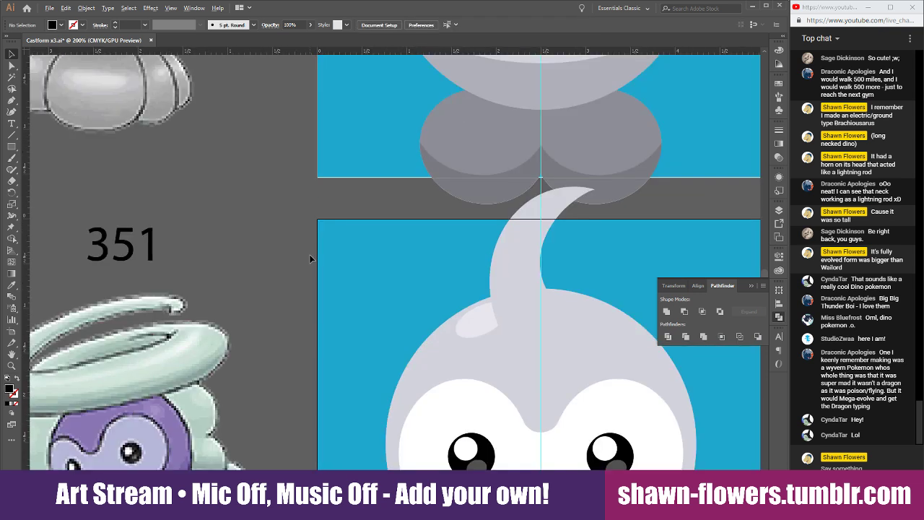
pyautogui.scroll(-4, 309, 254)
pyautogui.scroll(-3, 455, 294)
pyautogui.scroll(4, 441, 267)
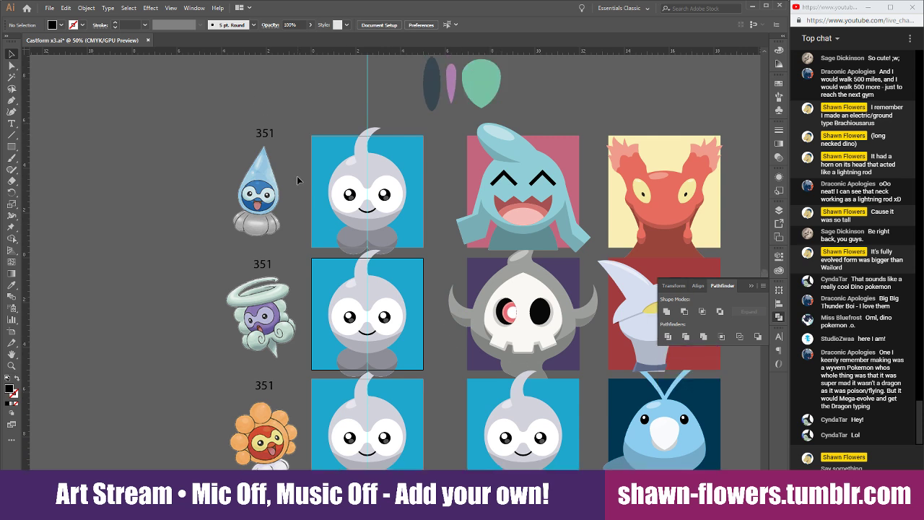
pyautogui.scroll(11, 296, 179)
pyautogui.scroll(2, 251, 234)
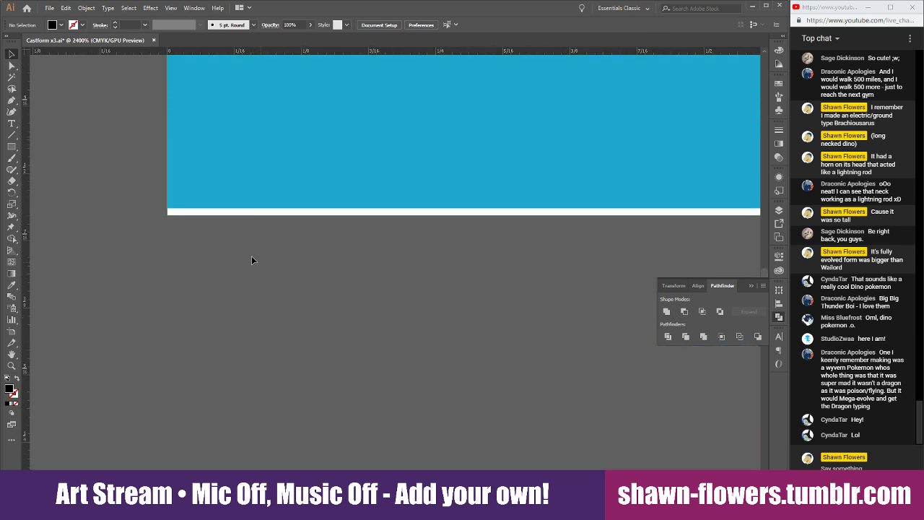
pyautogui.moveTo(282, 182); pyautogui.dragTo(283, 190)
pyautogui.click(294, 333)
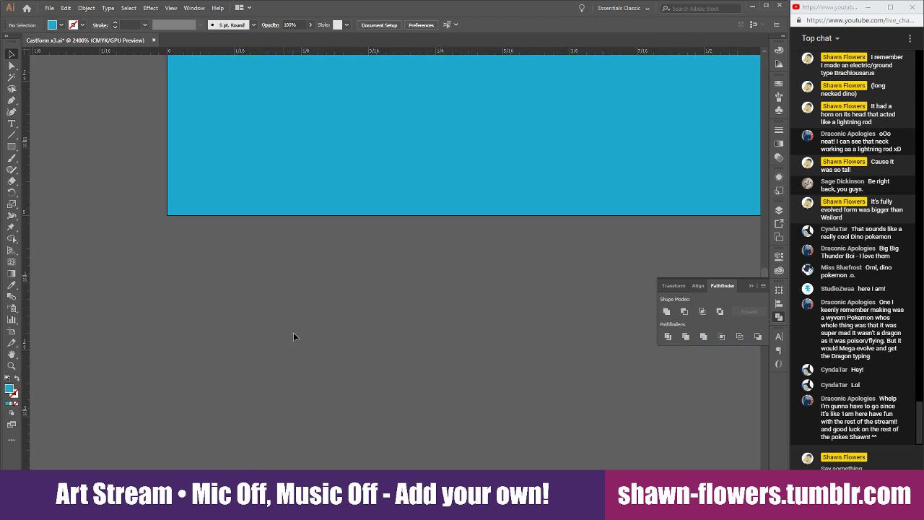
pyautogui.scroll(-13, 293, 337)
pyautogui.scroll(-2, 368, 375)
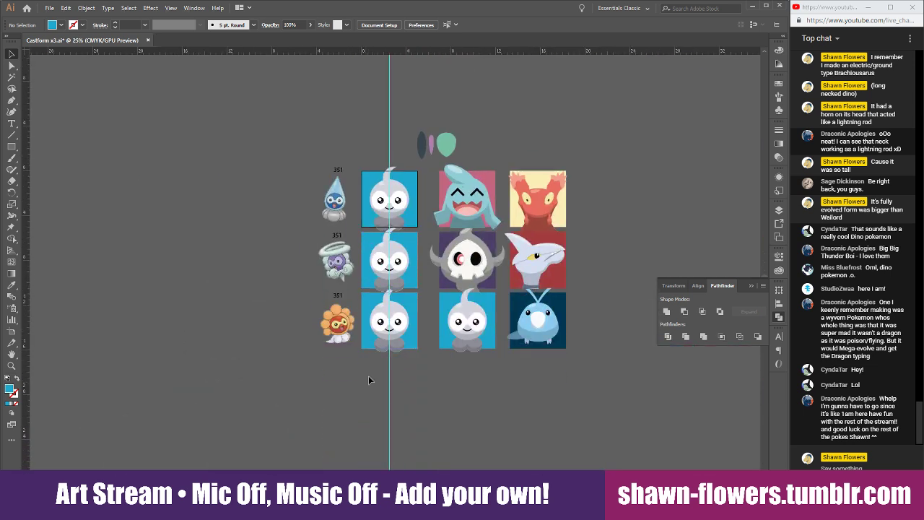
pyautogui.scroll(6, 368, 380)
pyautogui.scroll(2, 340, 410)
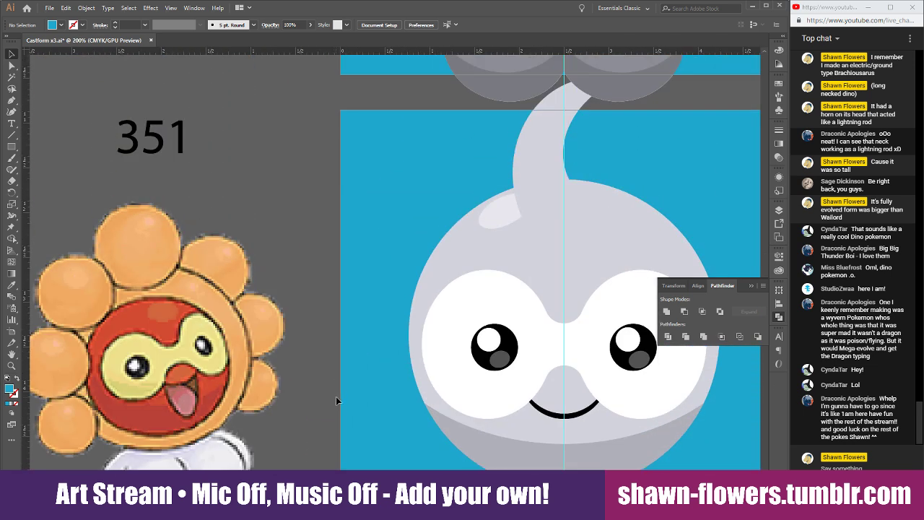
# Check the three Castform copies on their artboards against the reference pictures beside them
pyautogui.scroll(2, 330, 354)
pyautogui.scroll(-3, 344, 361)
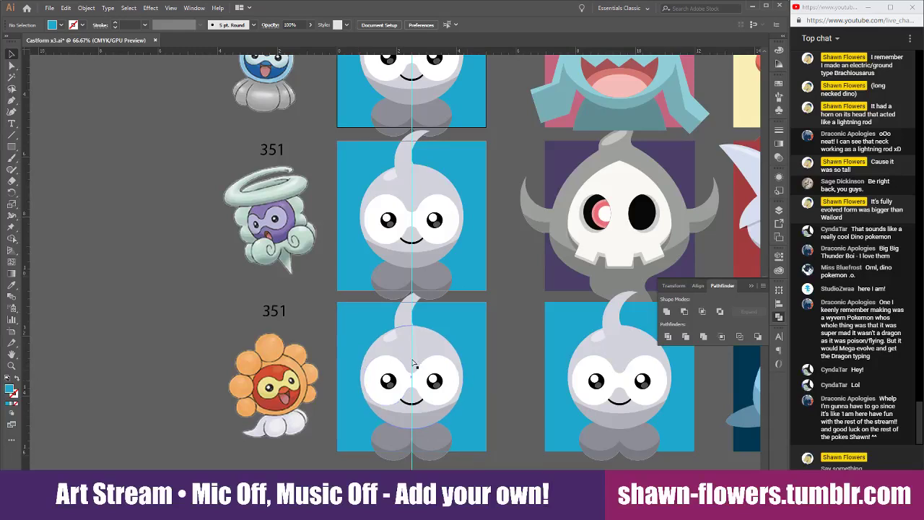
pyautogui.hscroll(1, 412, 363)
pyautogui.scroll(2, 454, 362)
pyautogui.hscroll(1, 390, 352)
pyautogui.scroll(-1, 347, 330)
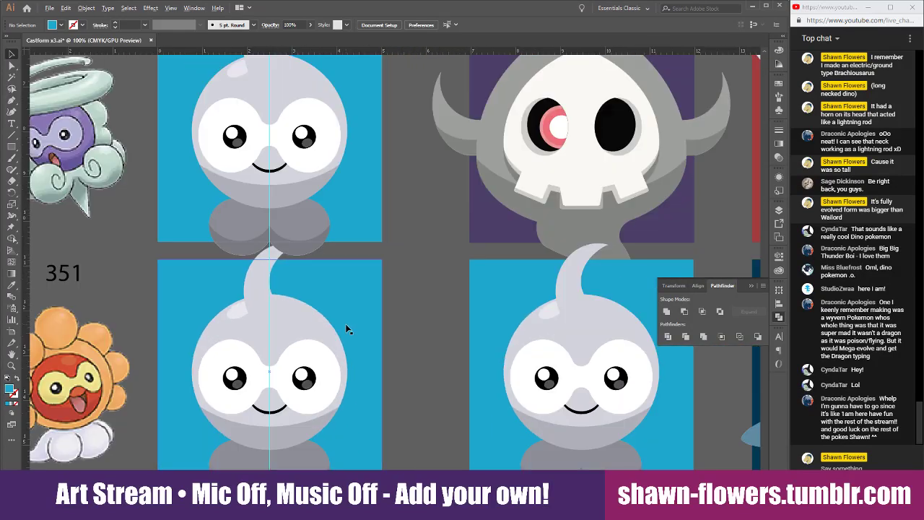
pyautogui.scroll(6, 345, 329)
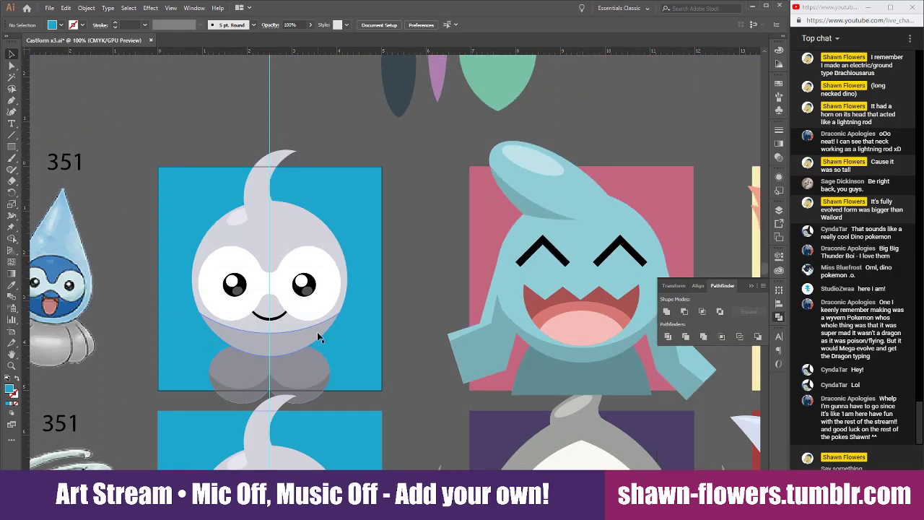
pyautogui.scroll(3, 318, 334)
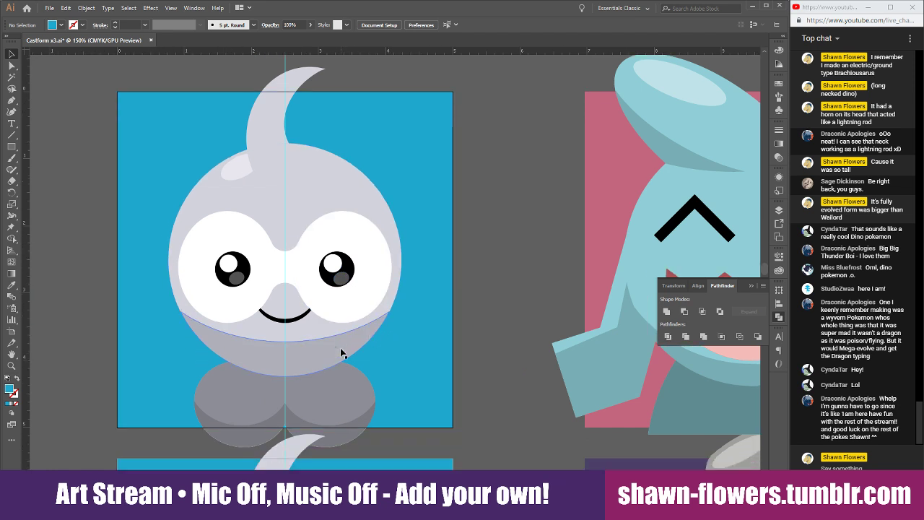
pyautogui.scroll(-1, 340, 347)
pyautogui.hscroll(-4, 309, 353)
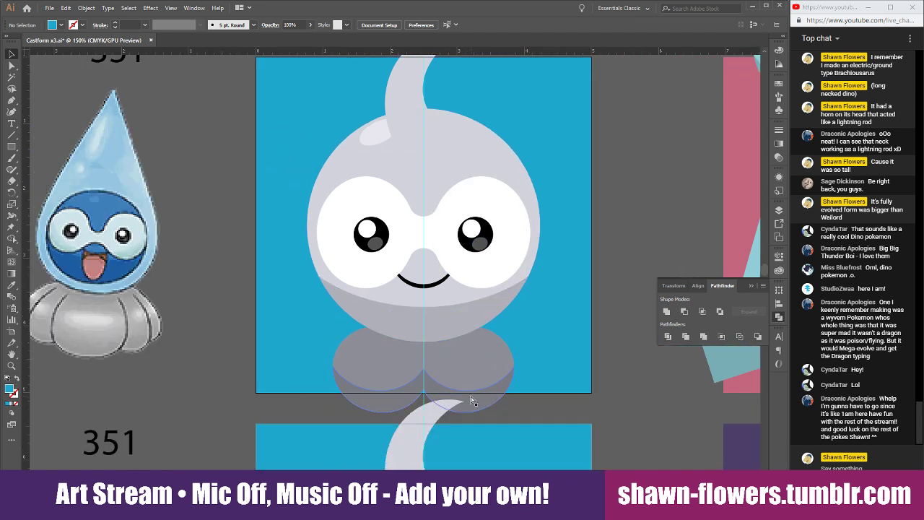
pyautogui.scroll(1, 473, 401)
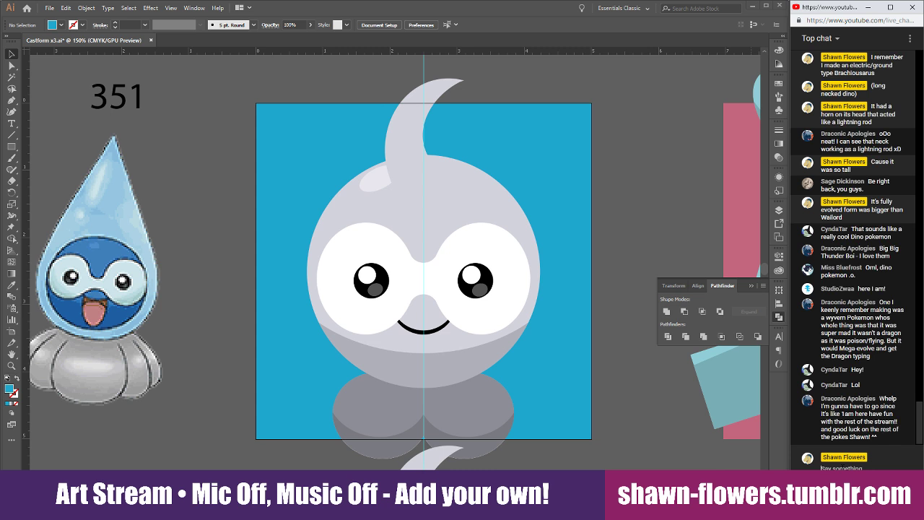
# Save the Castform x3 file with nothing selected
pyautogui.click(651, 166)
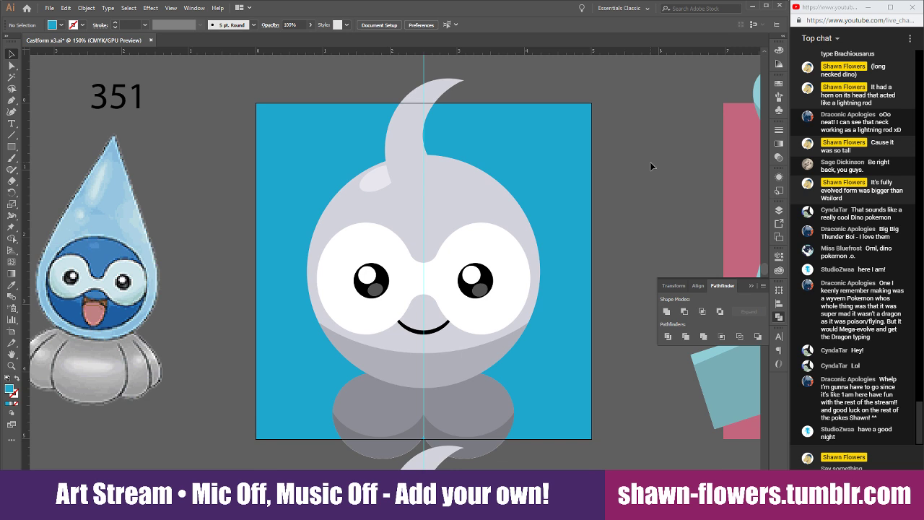
pyautogui.hotkey('ctrl', '-')
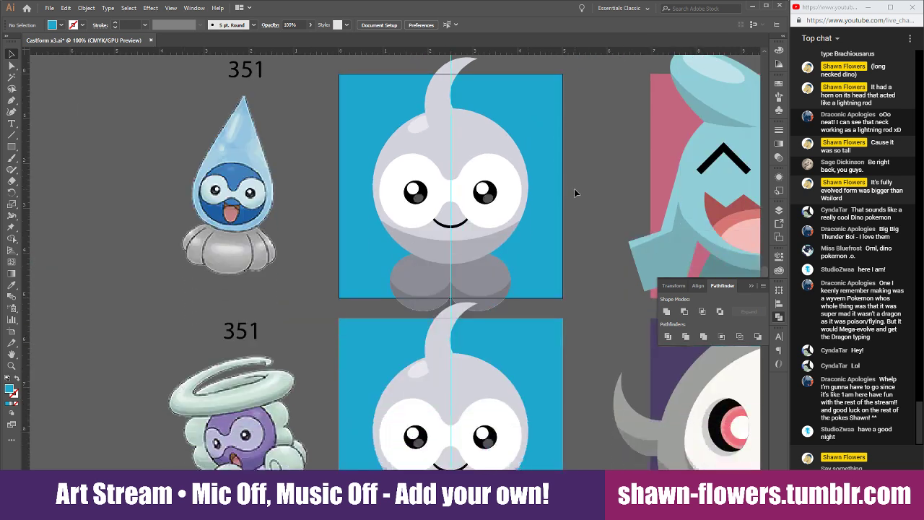
pyautogui.scroll(-2, 574, 193)
pyautogui.hotkey('ctrl', '-')
pyautogui.scroll(-2, 532, 233)
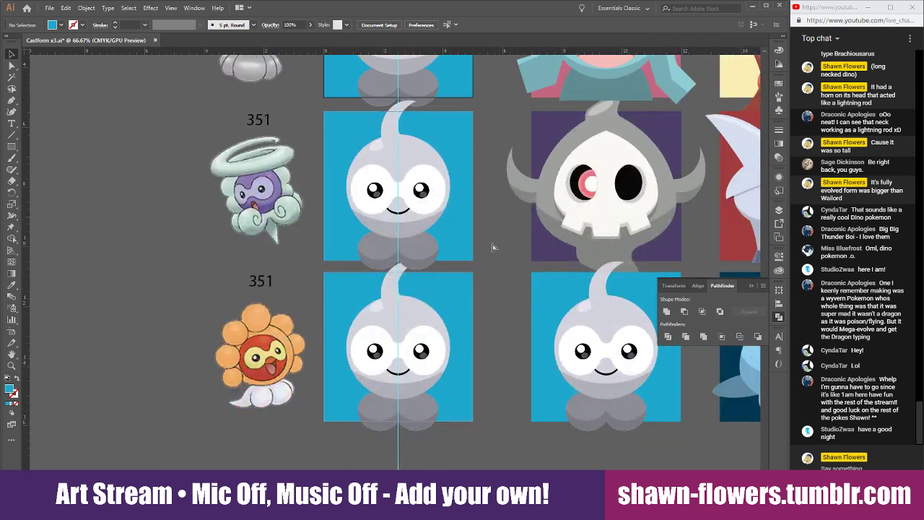
pyautogui.scroll(3, 494, 247)
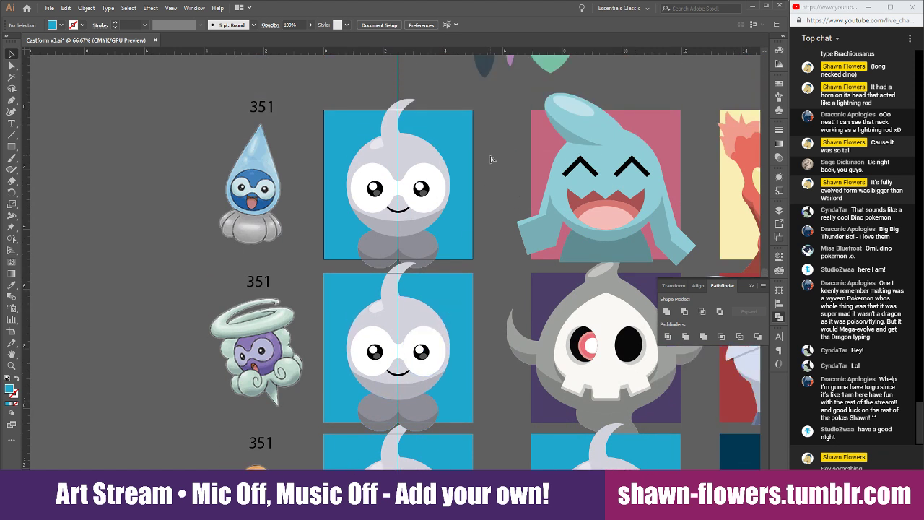
pyautogui.hotkey('ctrl', 's')
# Post the message "I'm actually gonna call it there myself :)" in the live chat
pyautogui.click(821, 467)
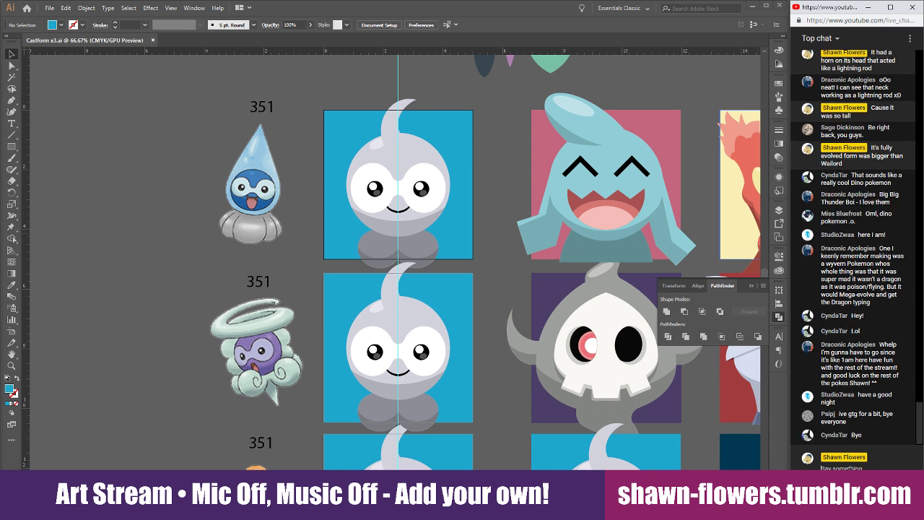
pyautogui.write("I'm actually! gonna call it there myself :)")
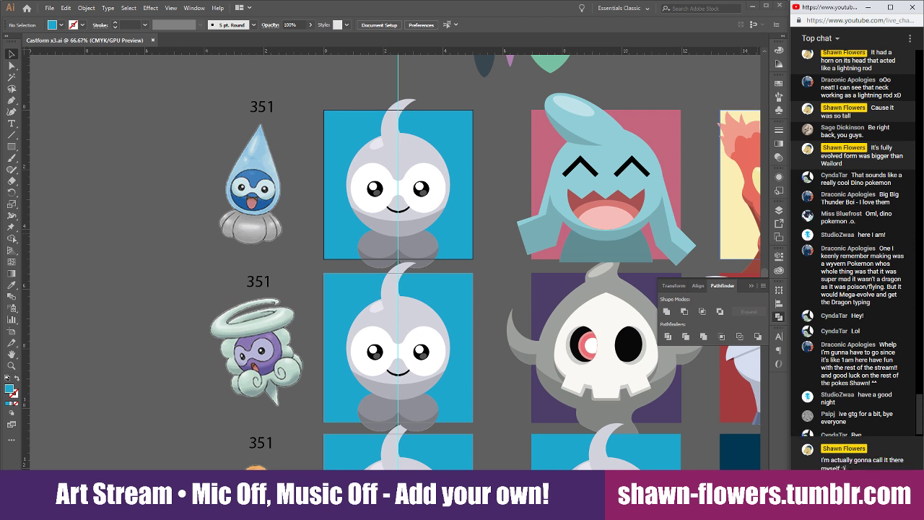
pyautogui.press('Return')
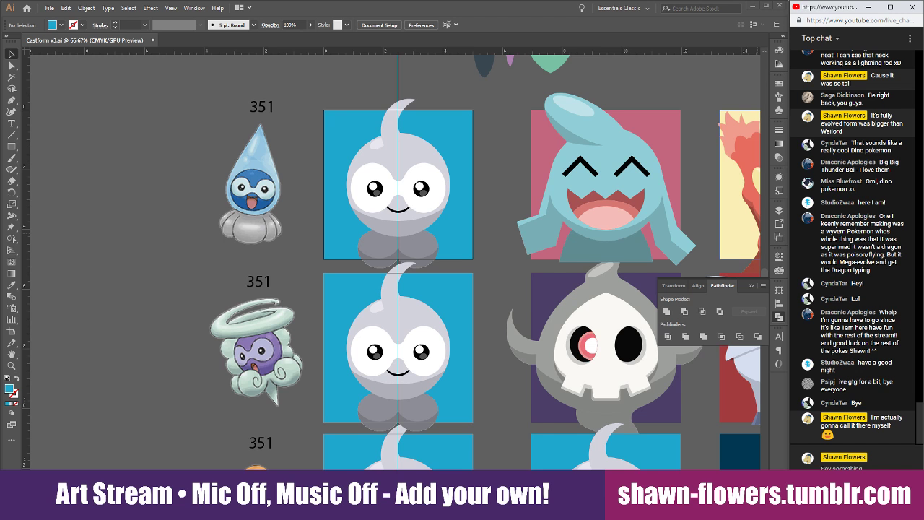
# Post "Next time I have time, we'll continue" in the live chat
pyautogui.write('Next time')
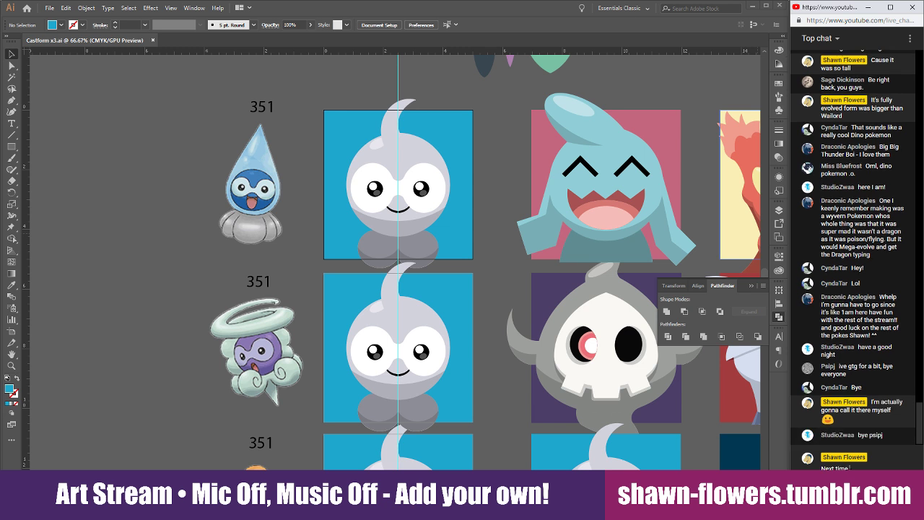
pyautogui.write(' I have time')
pyautogui.write(', wi')
pyautogui.write("'ll continu")
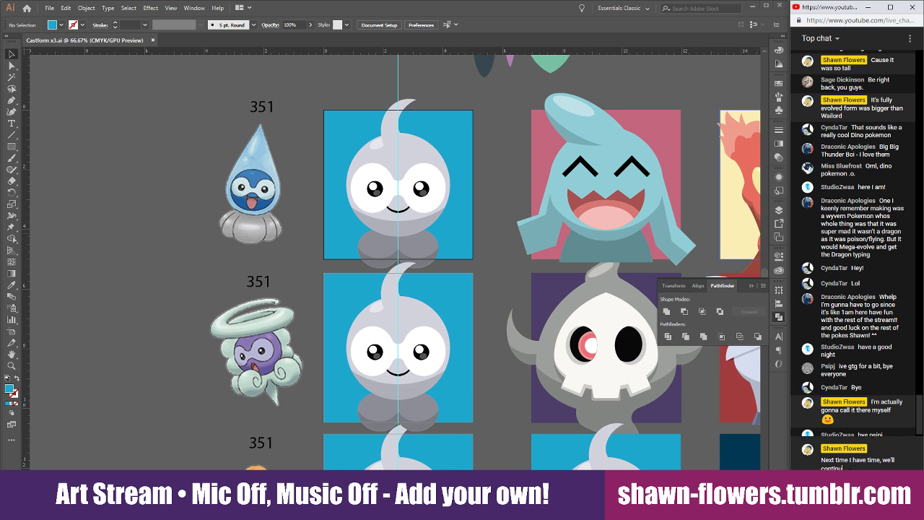
pyautogui.write('e')
pyautogui.press('Return')
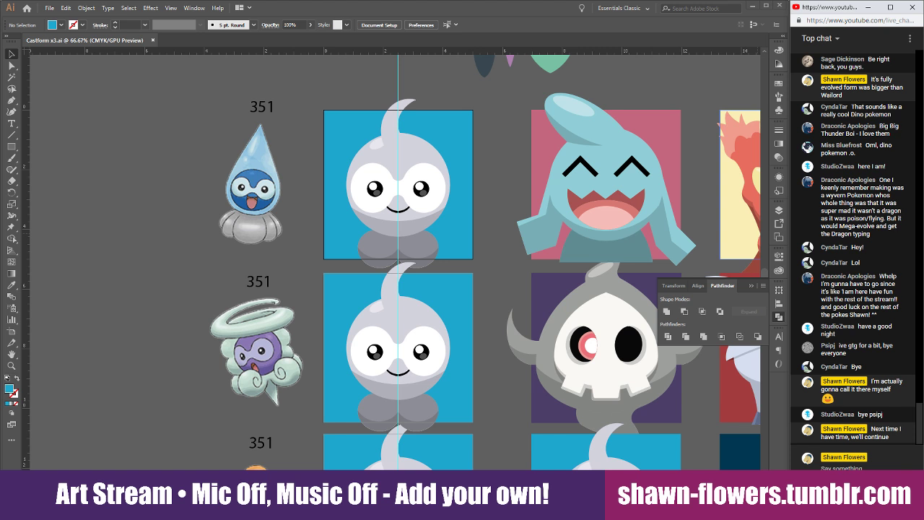
# Post "But I have supper waitin for me" in the live chat
pyautogui.write('But')
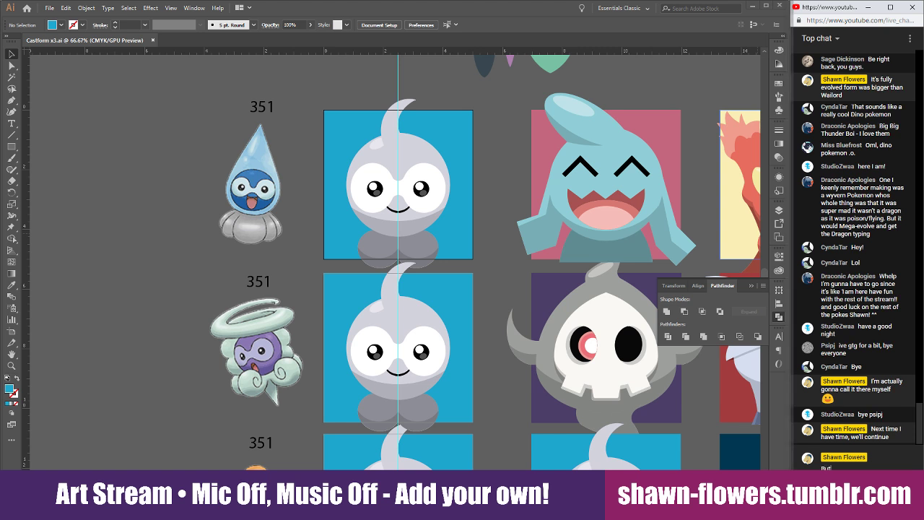
pyautogui.write(' I have supper waitin')
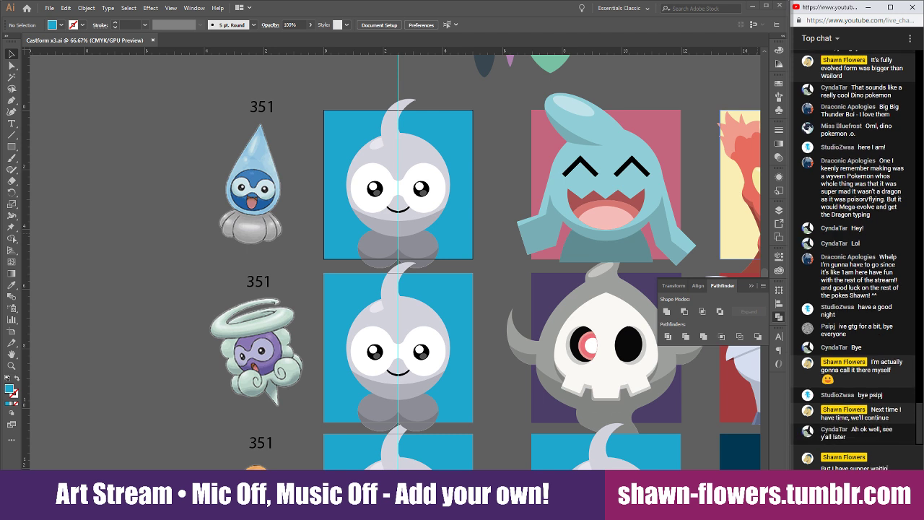
pyautogui.write(' for me')
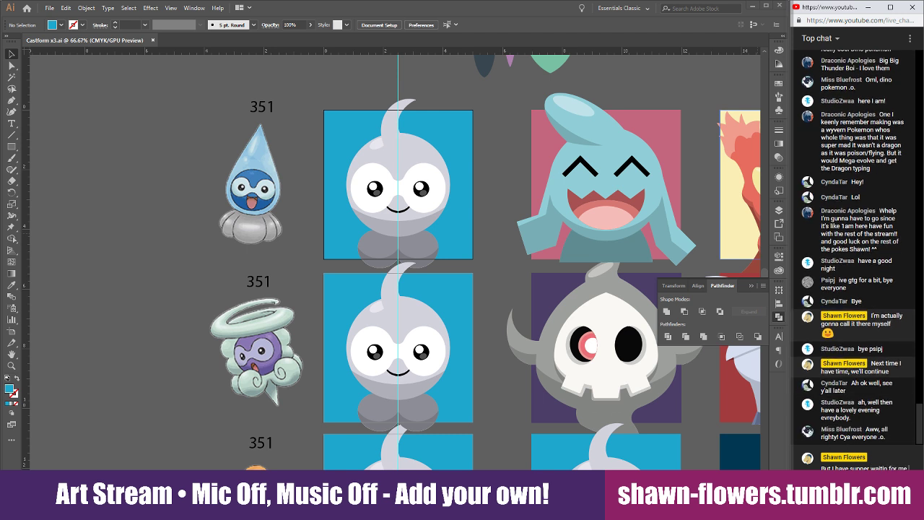
pyautogui.press('Return')
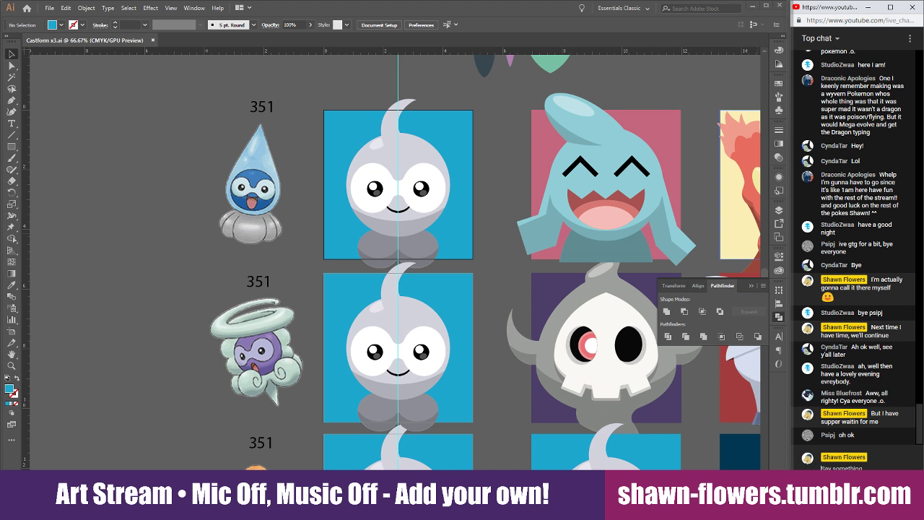
# Post "Who knows, I might stream later tonight" in the live chat
pyautogui.write('Who know')
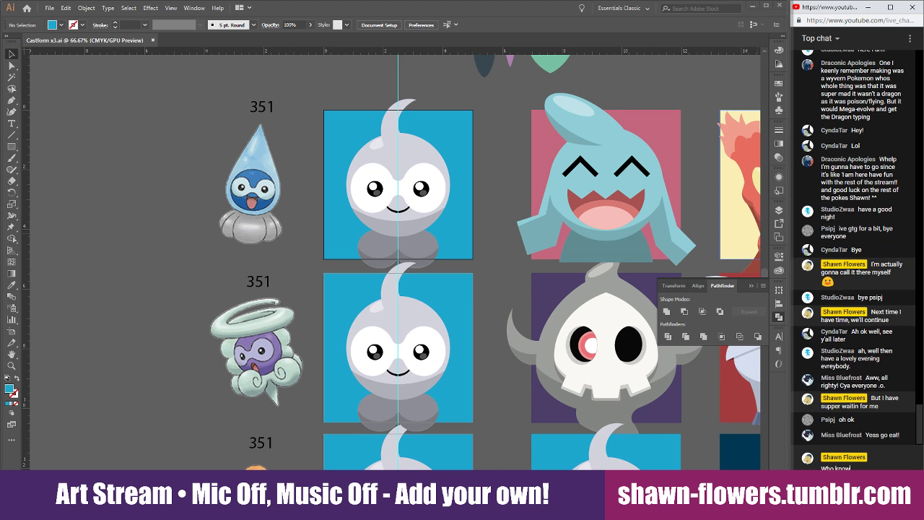
pyautogui.write('s, I may')
pyautogui.write('ight!')
pyautogui.write(' stream later ton')
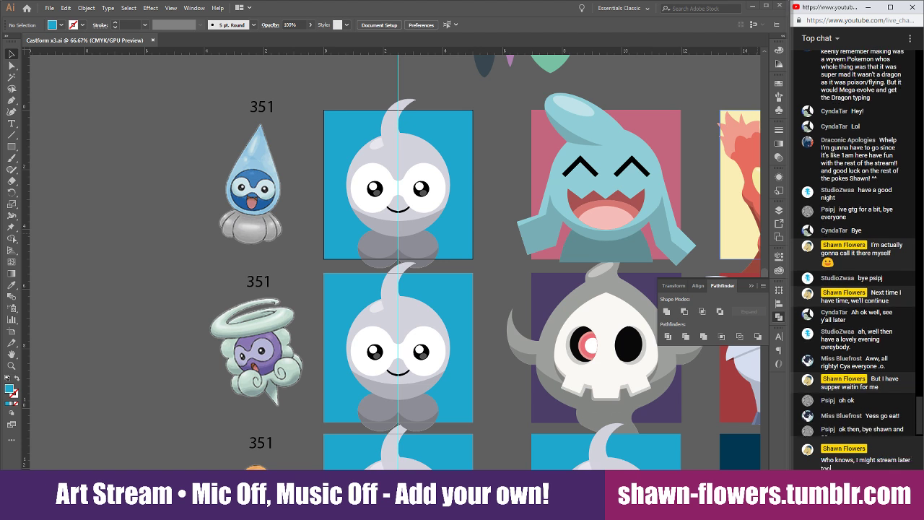
pyautogui.write('ght')
pyautogui.press('Return')
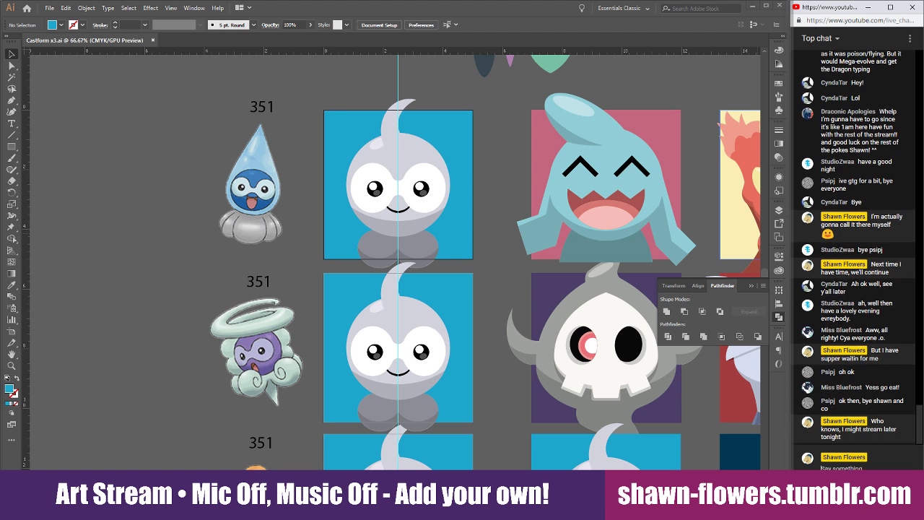
# Post "But don;t count on it" in the live chat
pyautogui.write('But DON')
pyautogui.press('BackSpace')
pyautogui.press('BackSpace')
pyautogui.write("doo't count o")
pyautogui.press('Return')
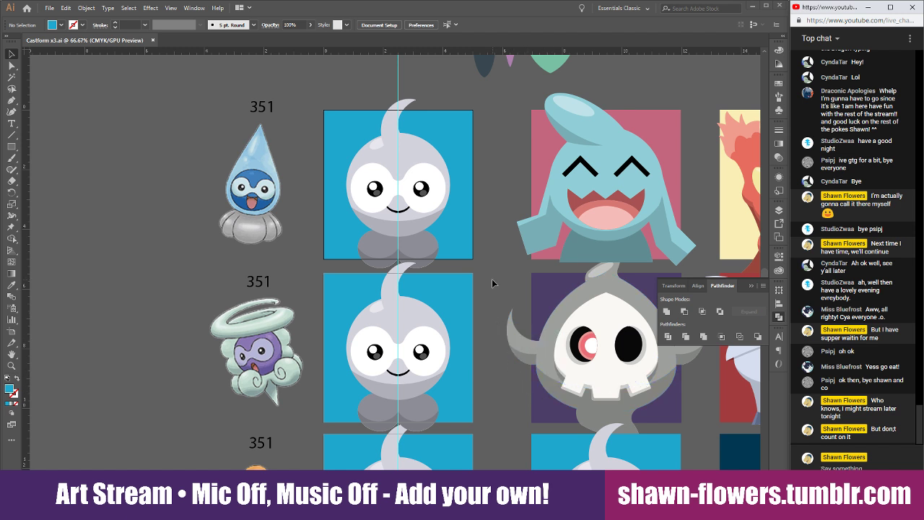
# Post the farewell "Toodles everyone!" in the live chat
pyautogui.scroll(-5, 491, 279)
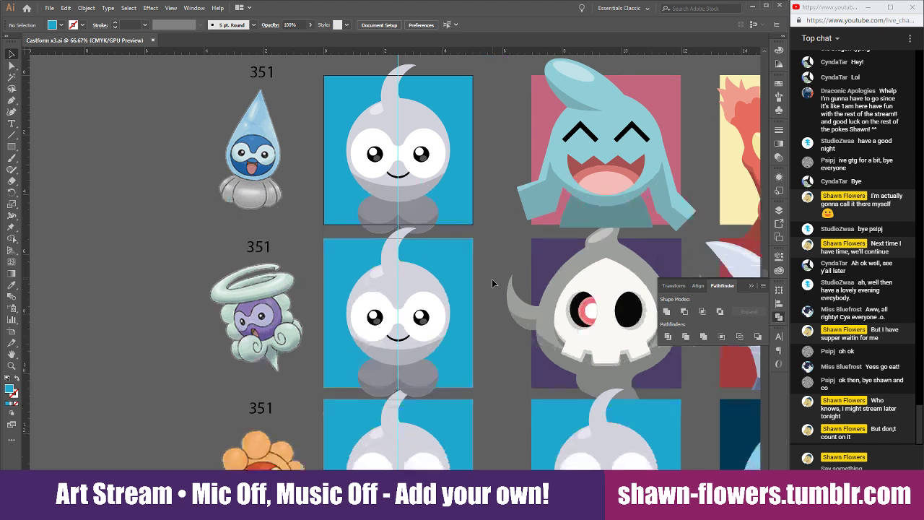
pyautogui.hscroll(1, 453, 300)
pyautogui.scroll(1, 453, 304)
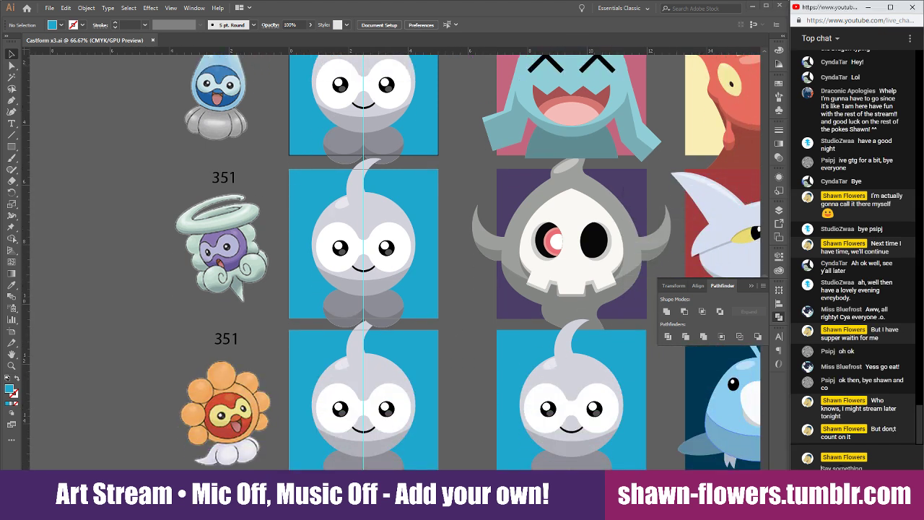
pyautogui.write('Toodles everyone!')
pyautogui.press('Return')
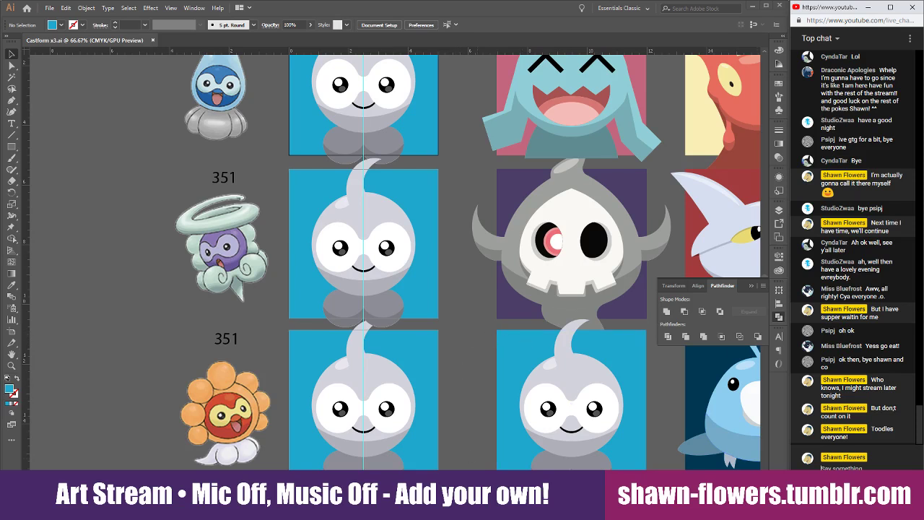
# Switch to the OBS window with the streaming controls
pyautogui.click(471, 509)
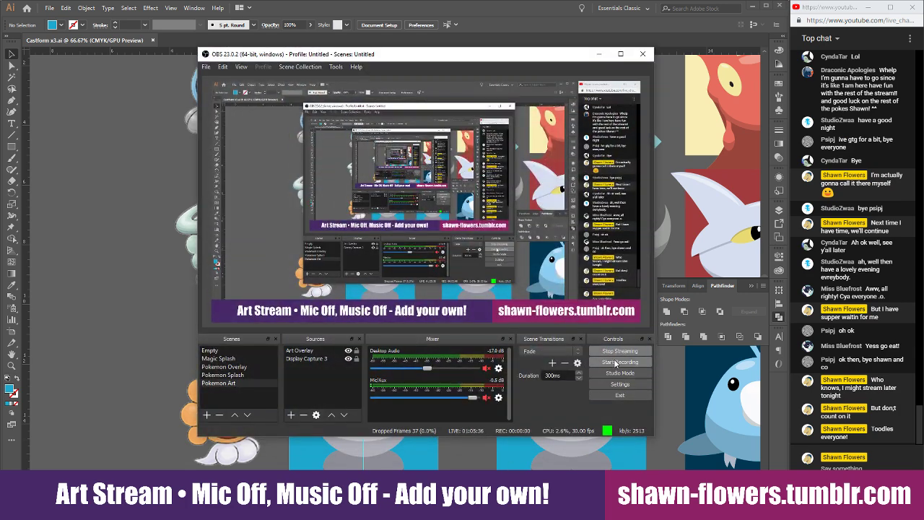